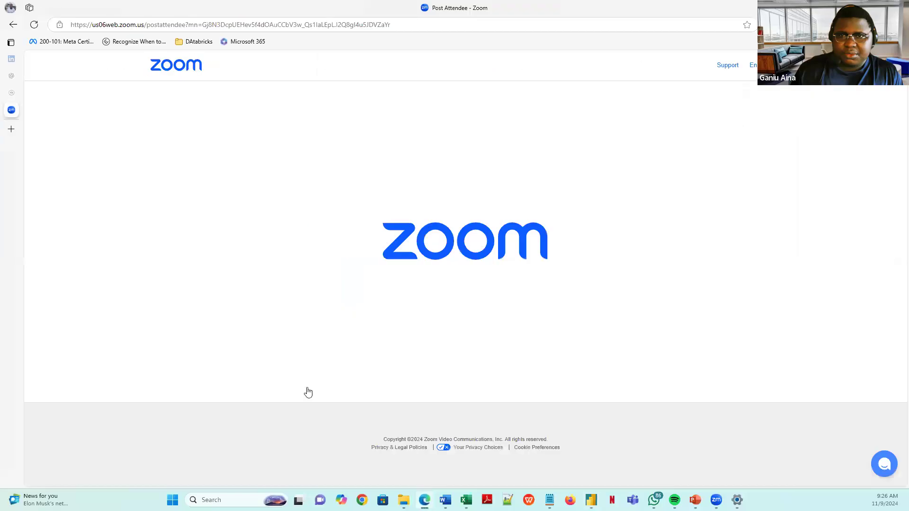
- Open office.com in a new Edge tab to reach the Microsoft 365 sign-in page
left_click(11, 129)
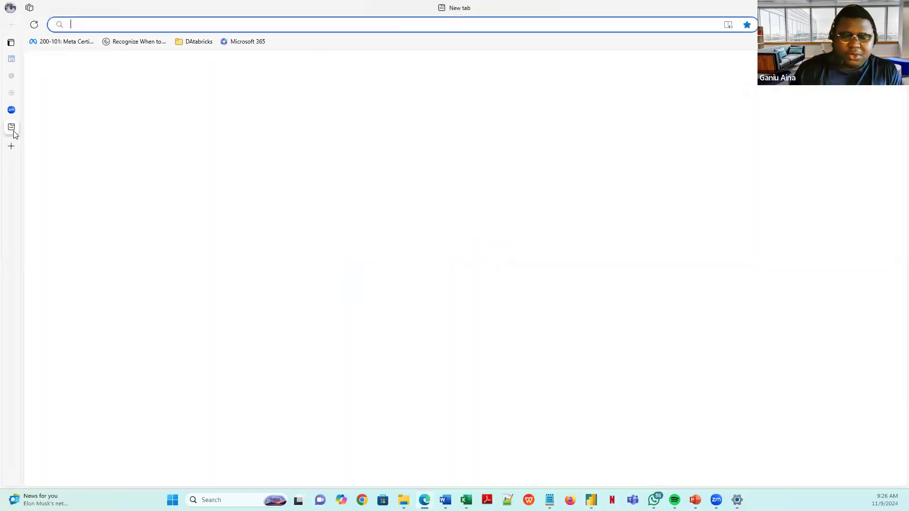
type("o")
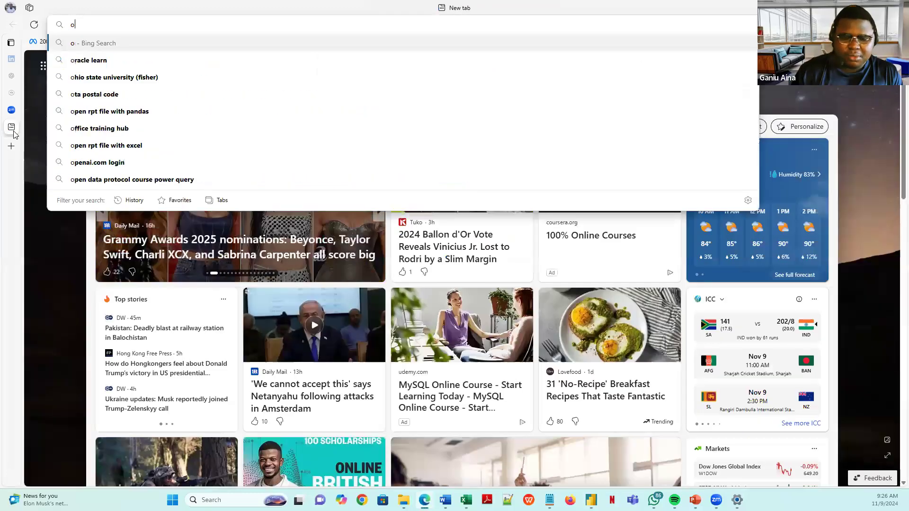
type("ff")
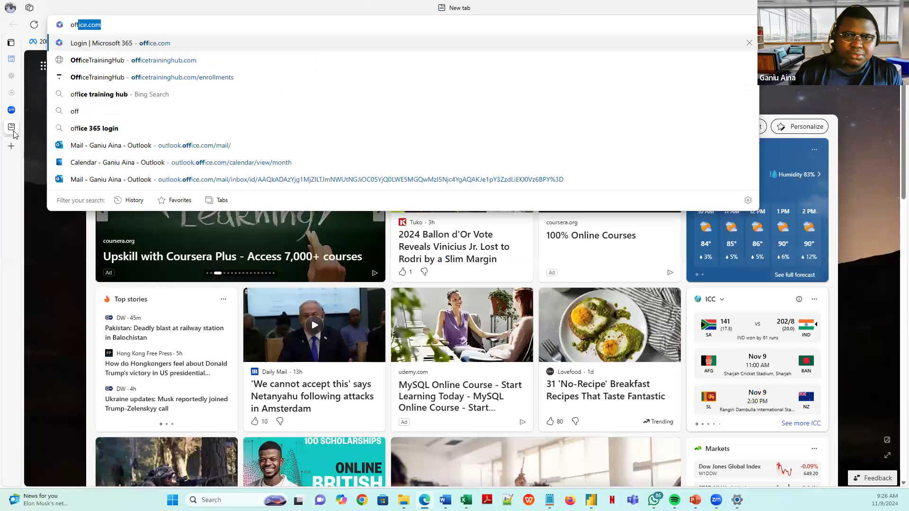
key("Return")
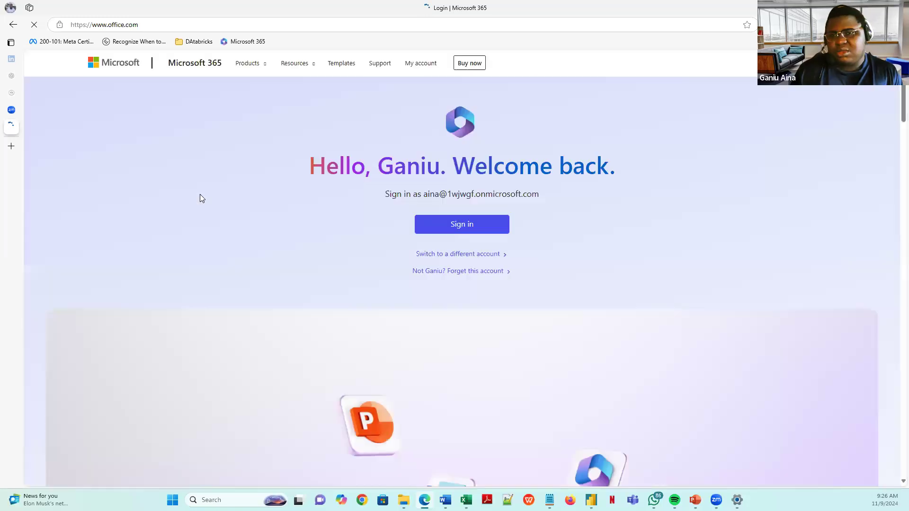
- Select the account e-mail address shown on the page and copy it
left_click_drag(544, 195, 430, 194)
right_click(433, 192)
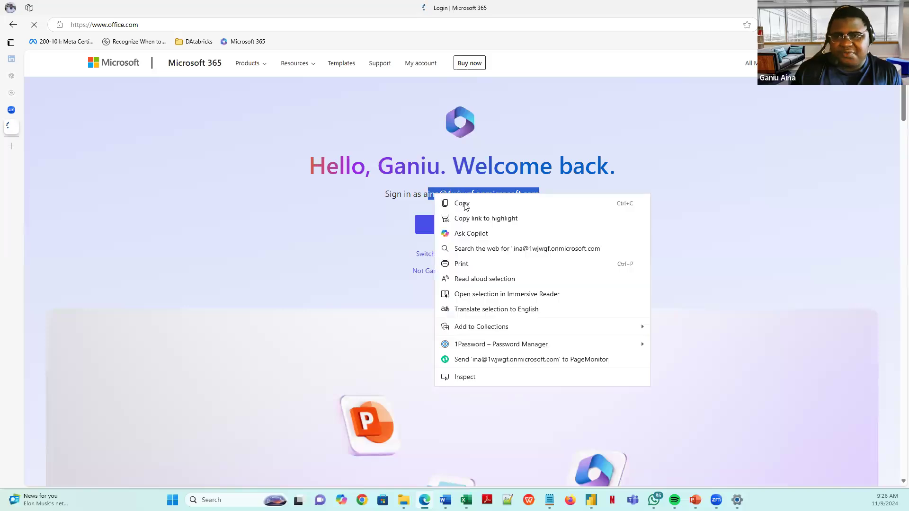
left_click(462, 203)
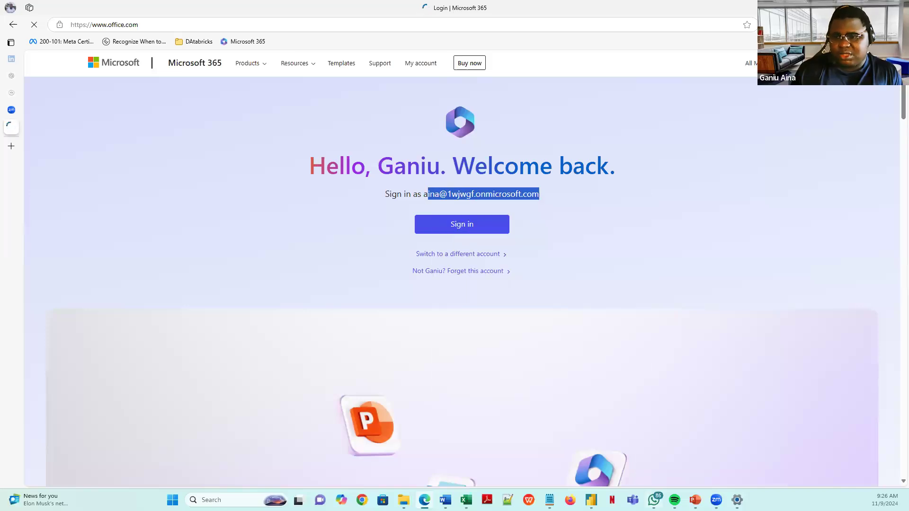
- Sign in to Power BI Desktop by pasting the copied e-mail and choosing the work account
left_click(591, 500)
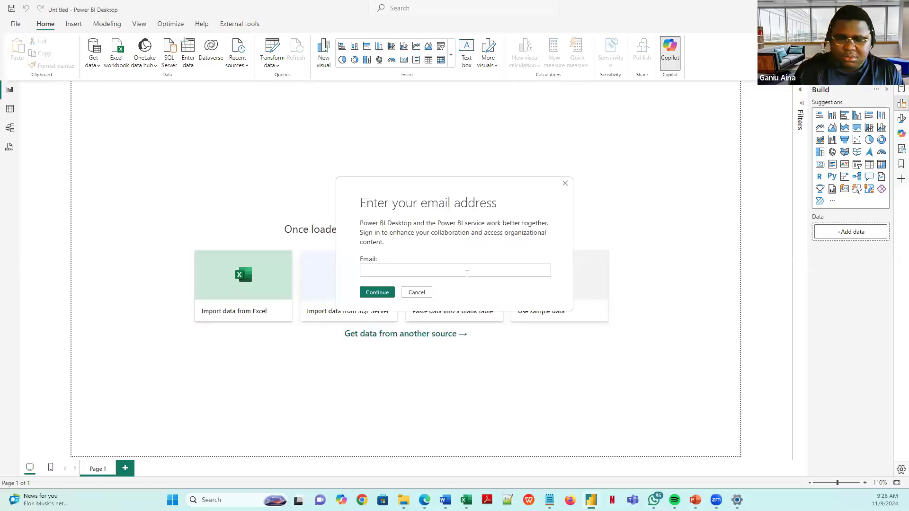
key("ctrl+v")
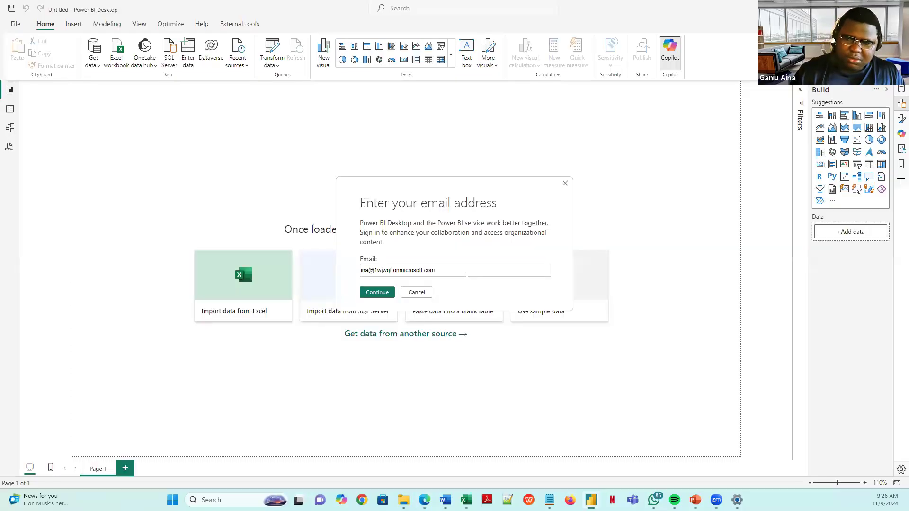
key("Return")
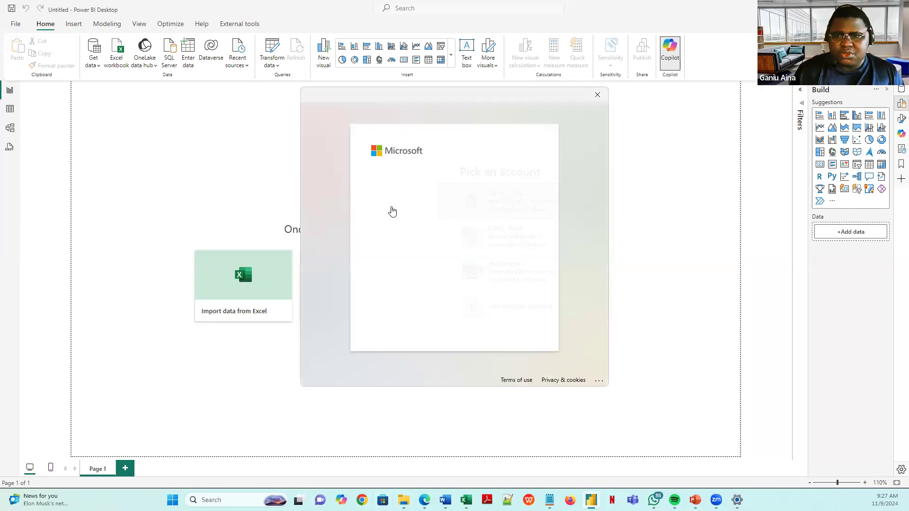
left_click(426, 204)
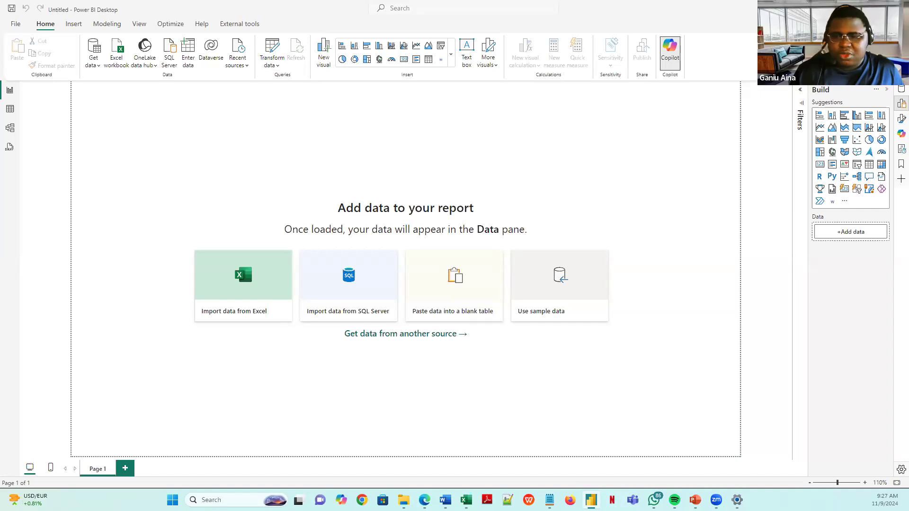
left_click(424, 500)
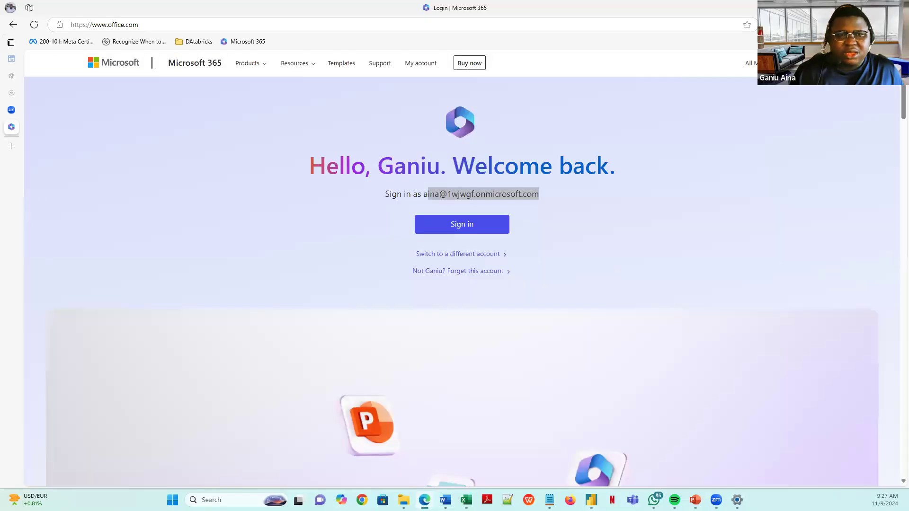
- Search Bing in a new tab for 'power bi download' and scroll the results
left_click(14, 147)
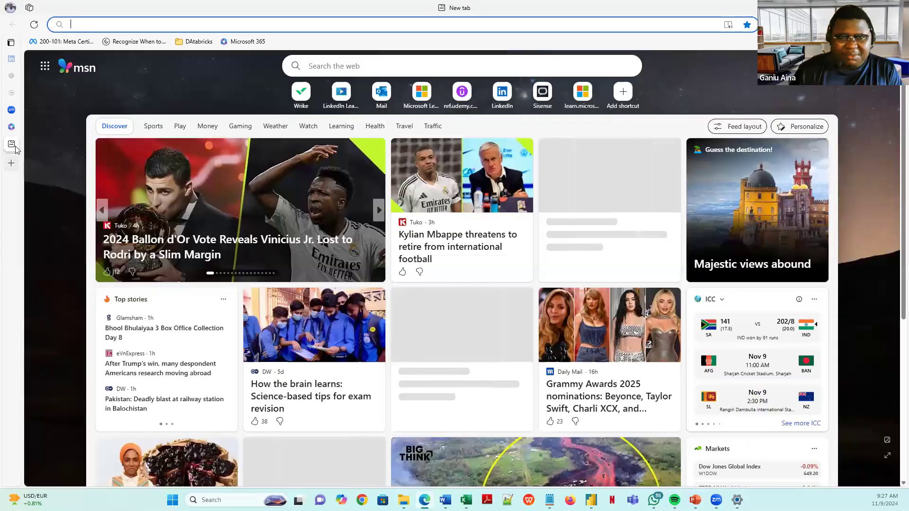
type("power")
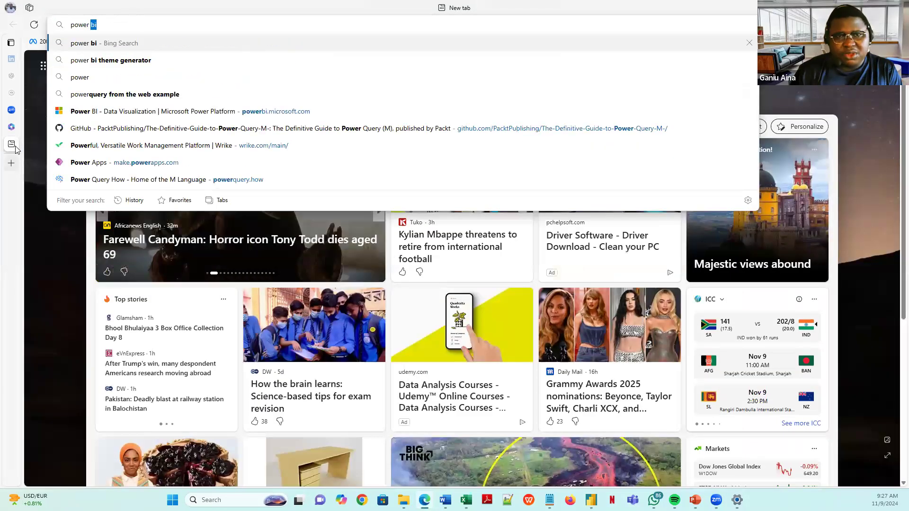
type(" bi")
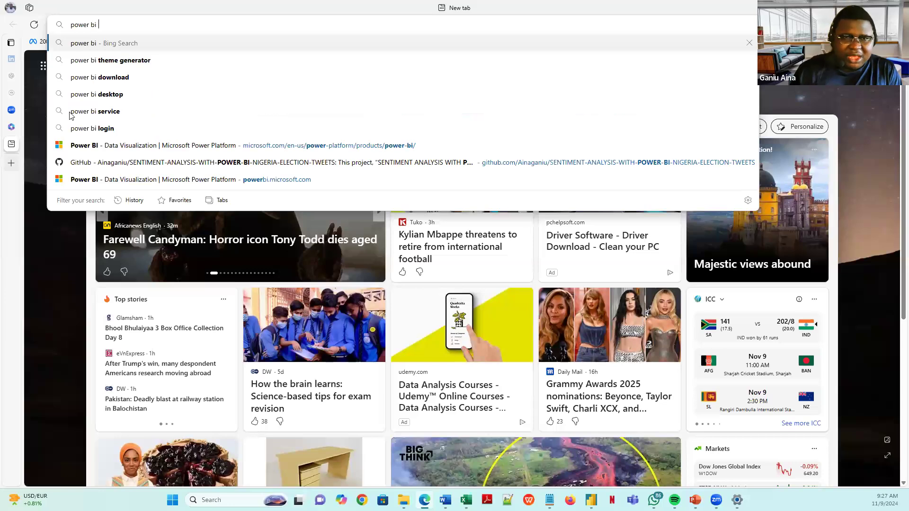
left_click(104, 78)
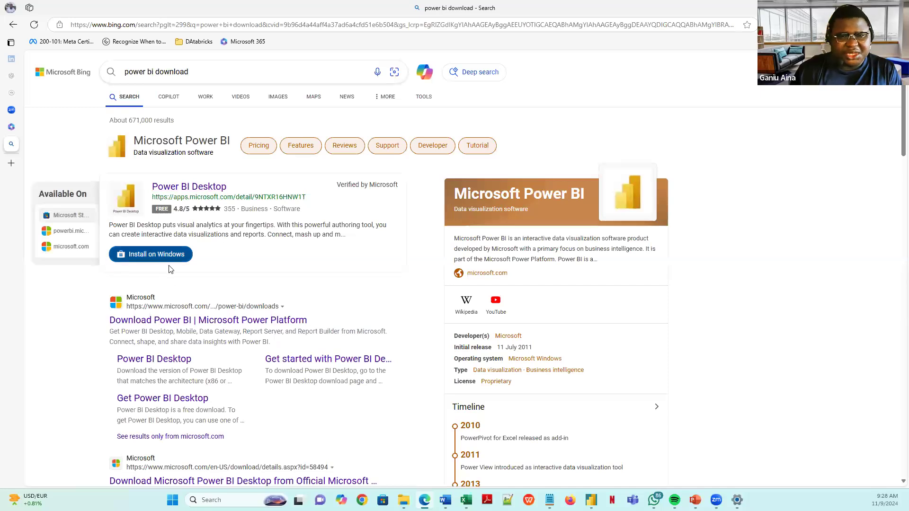
scroll(183, 252, "down", 3)
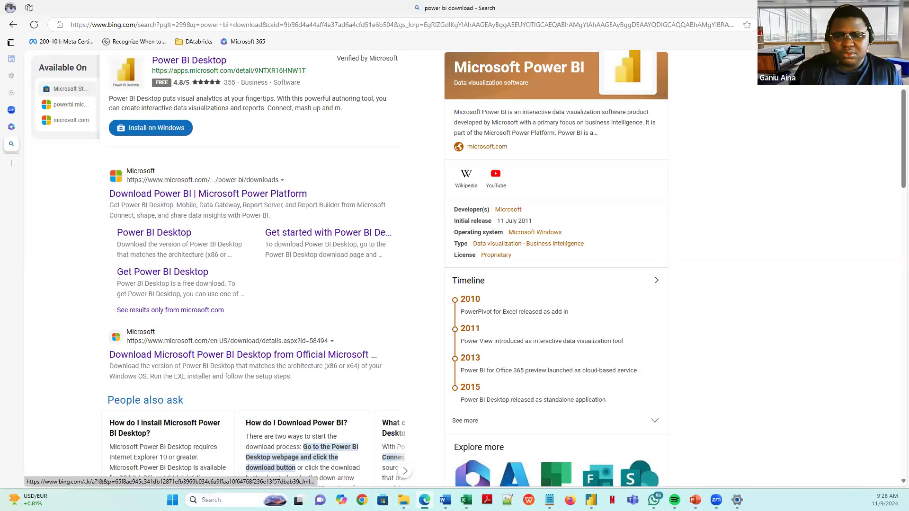
- Launch SQL Server Management Studio 19 from Windows search, then return to the Power BI report
key("super")
type("s")
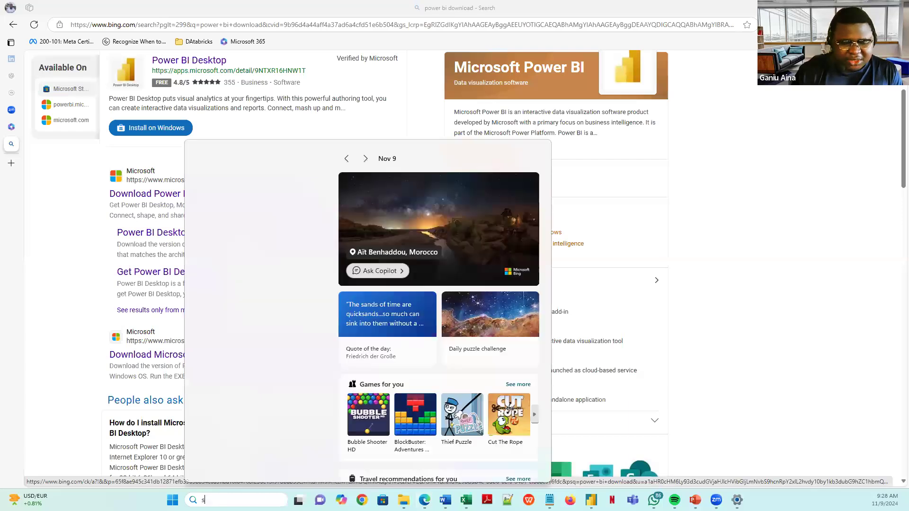
type("ql")
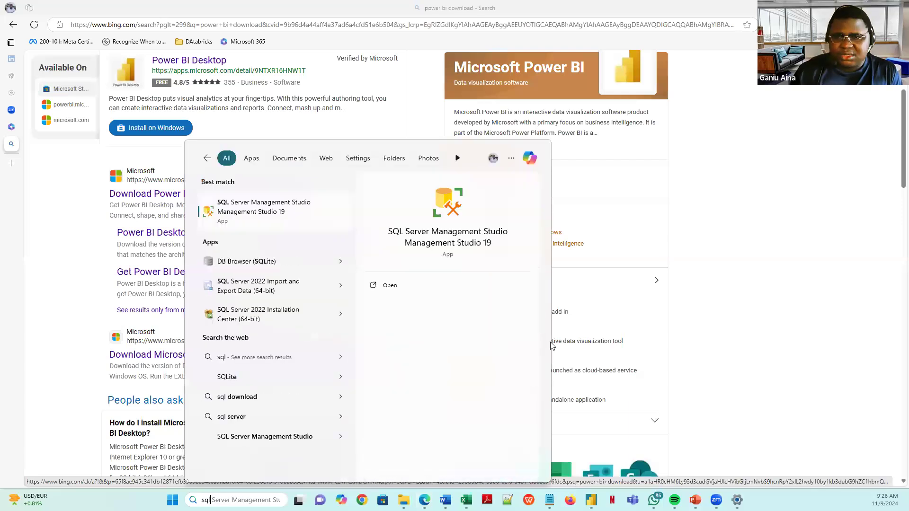
left_click(397, 286)
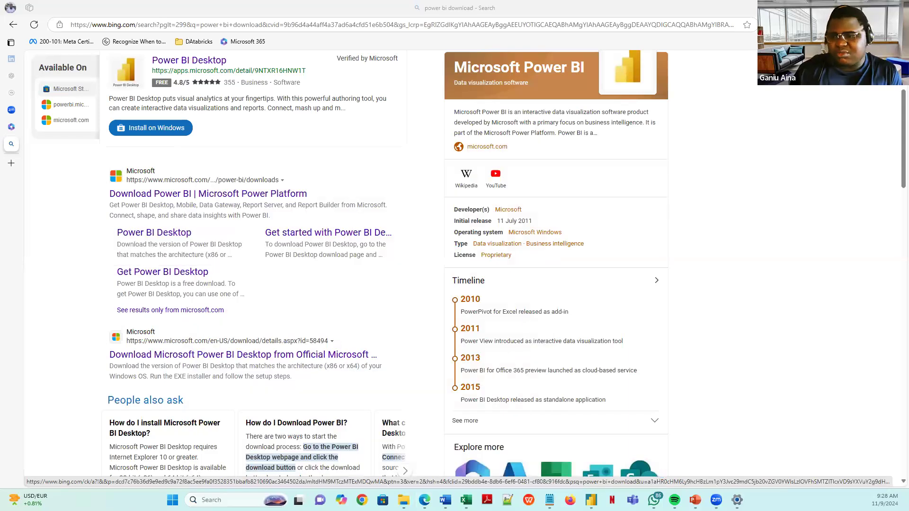
mouse_move(716, 500)
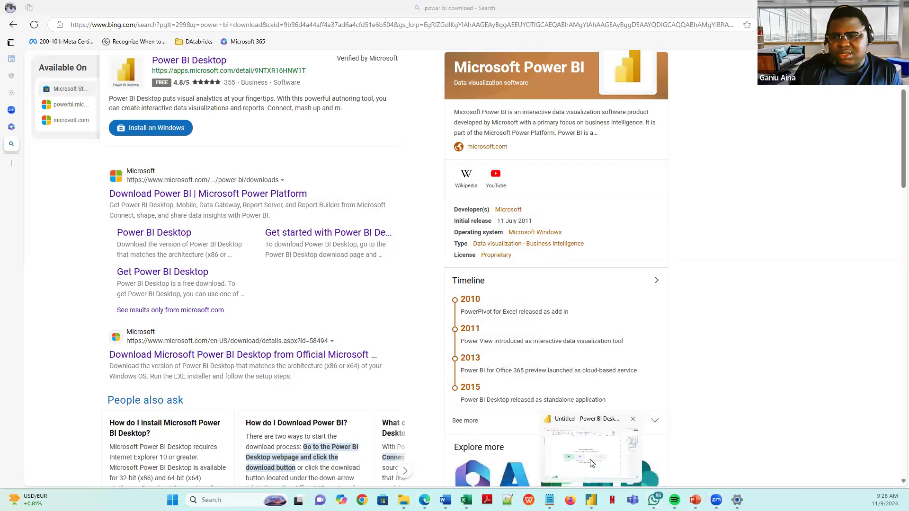
left_click(591, 463)
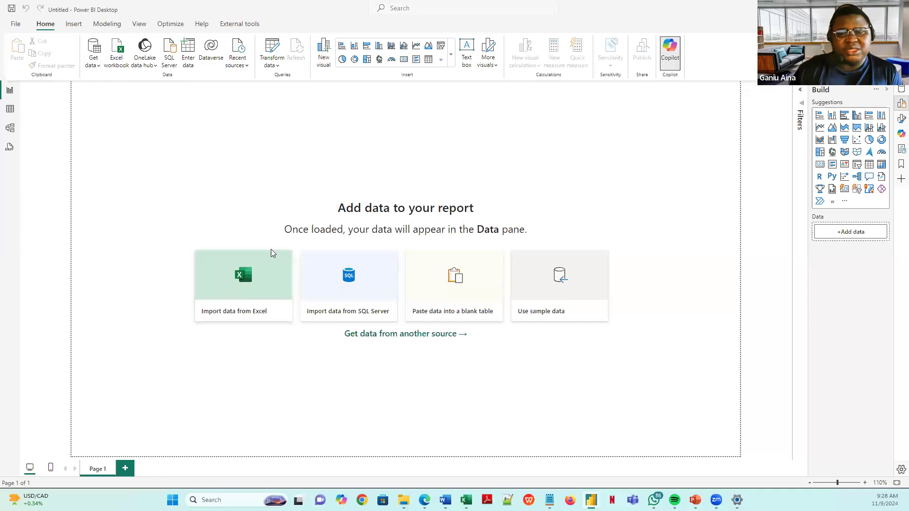
- Glance at the Get data source list, then launch Power Query Editor via Transform data
left_click(99, 68)
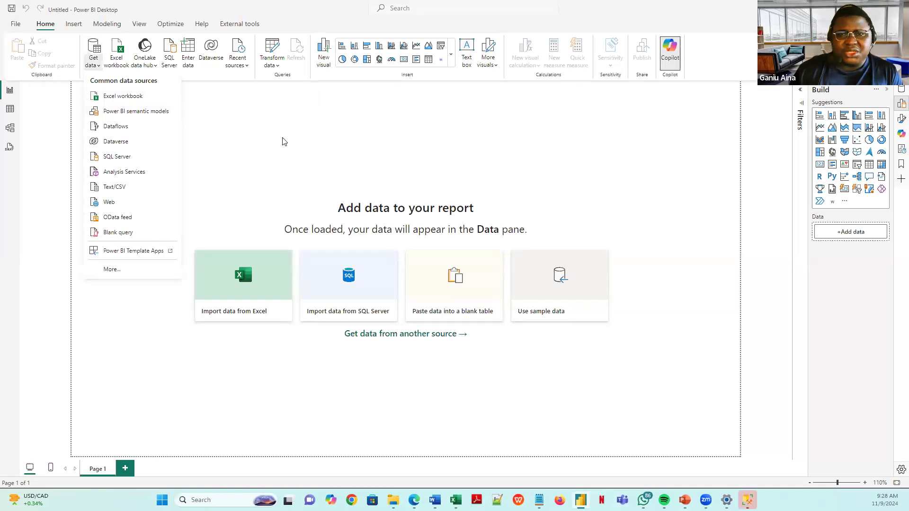
left_click(269, 83)
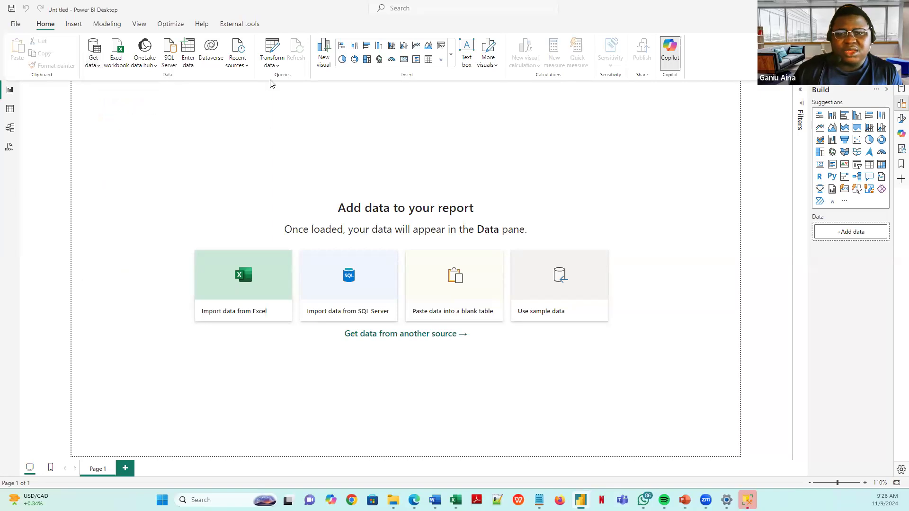
left_click(274, 45)
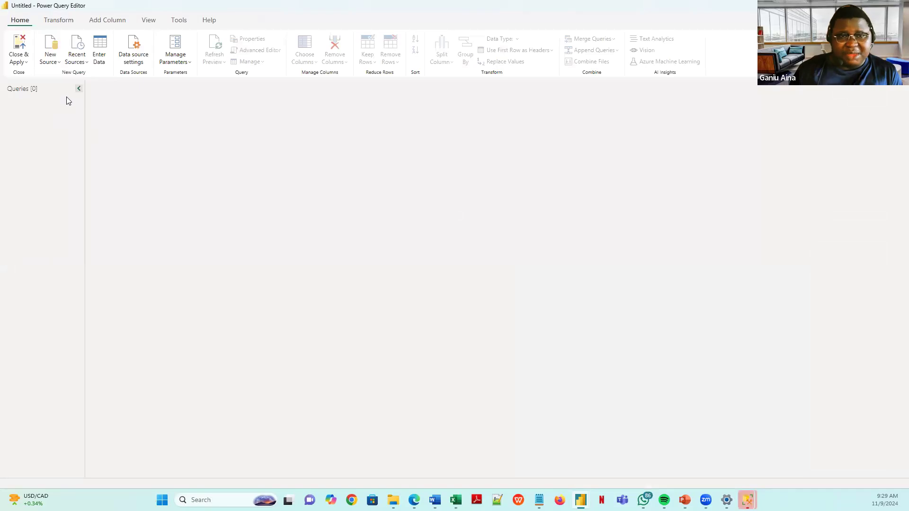
- Collapse the Queries pane and inspect its right-click menu without adding anything, leaving Queries [0]
left_click(80, 89)
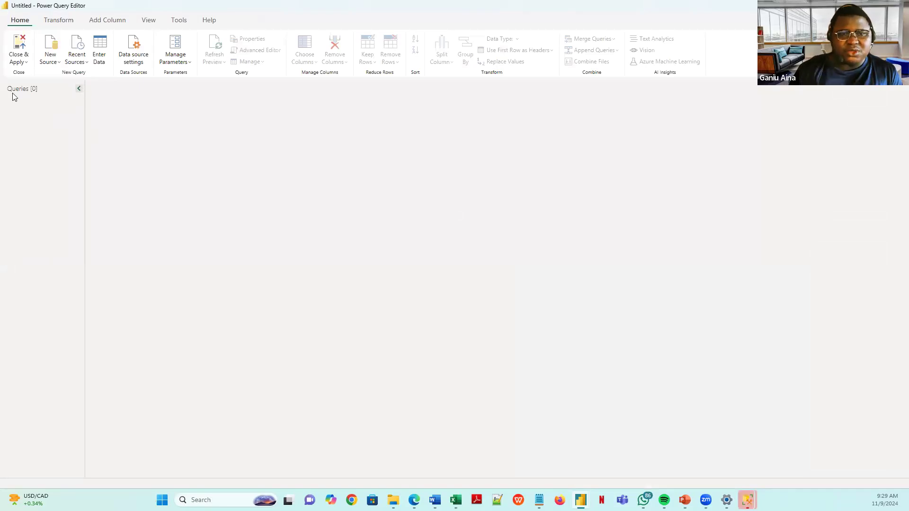
right_click(41, 100)
mouse_move(97, 124)
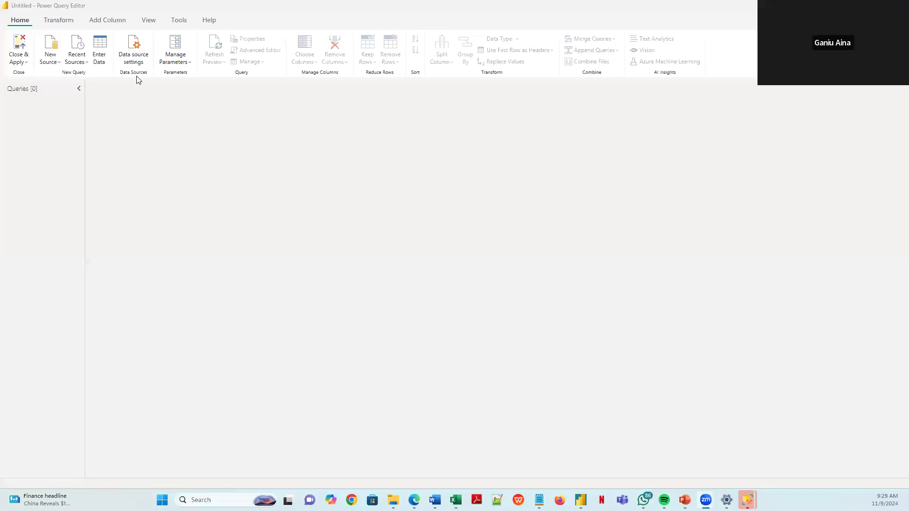
right_click(66, 105)
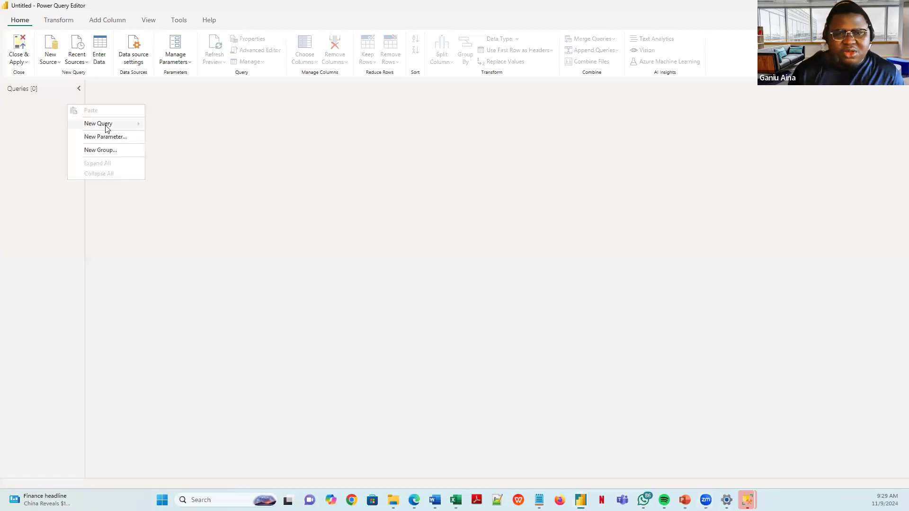
mouse_move(106, 127)
left_click(62, 117)
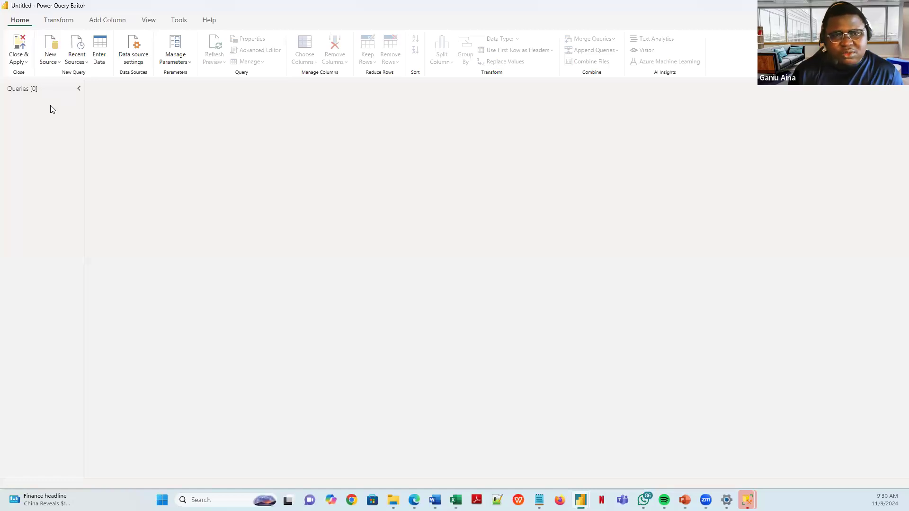
right_click(51, 105)
left_click(31, 95)
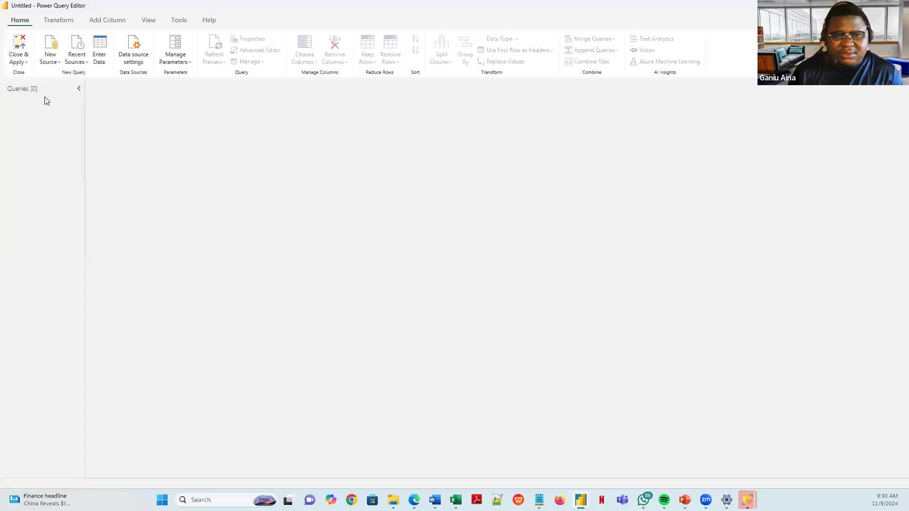
- Start a New Query from an Excel Workbook via the Queries pane menu
right_click(43, 100)
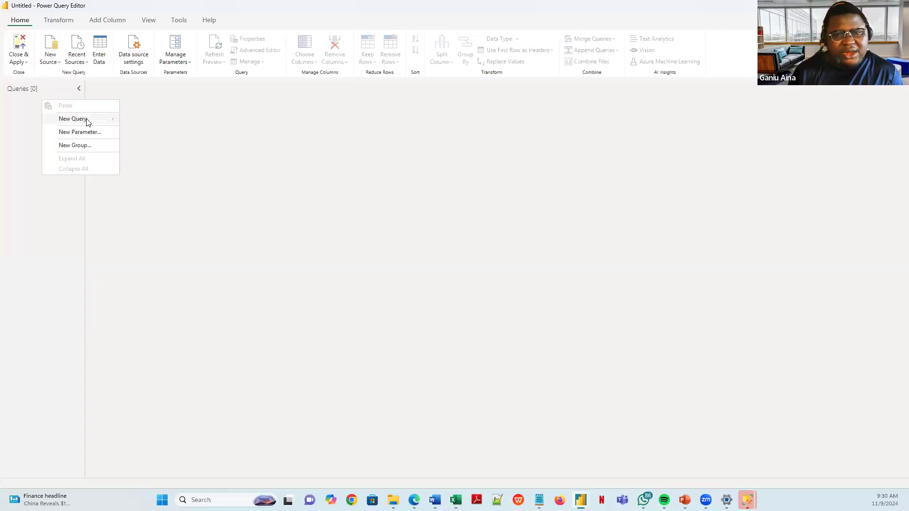
mouse_move(87, 122)
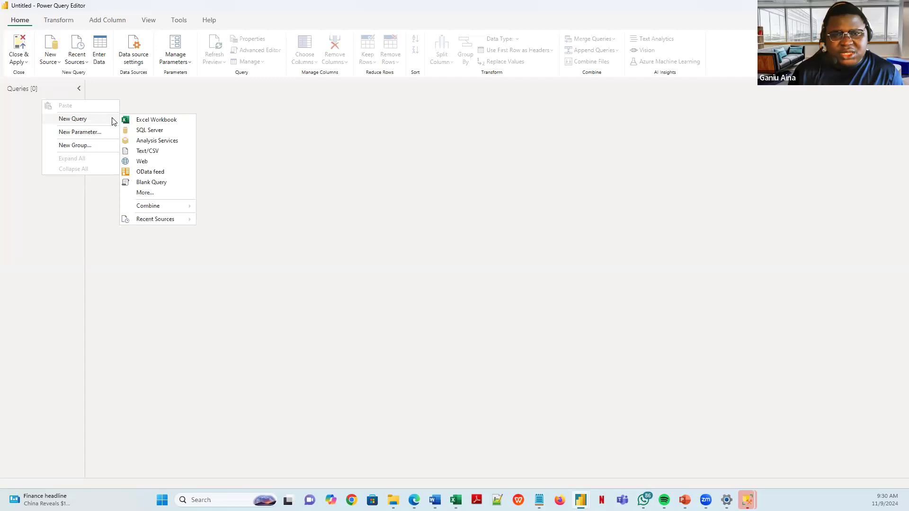
left_click(145, 122)
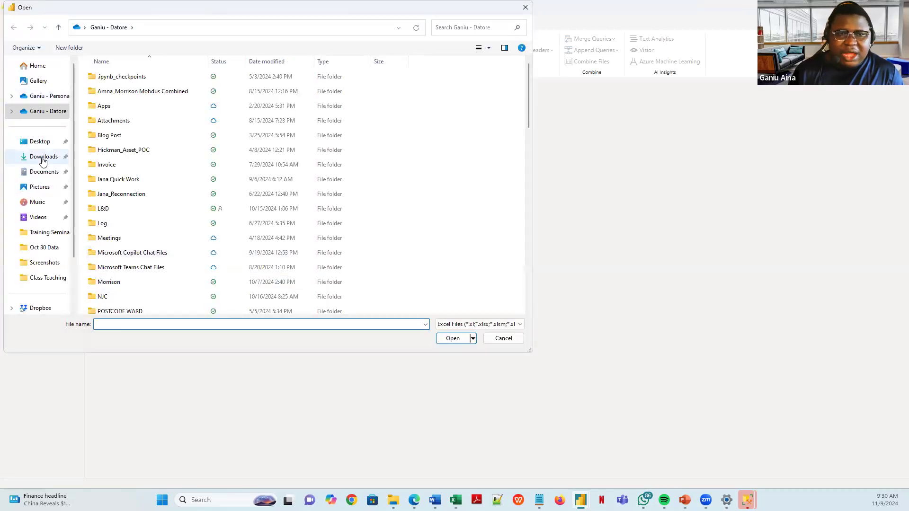
- Pick the gdp workbook in the Downloads folder and open it as the source
left_click(42, 157)
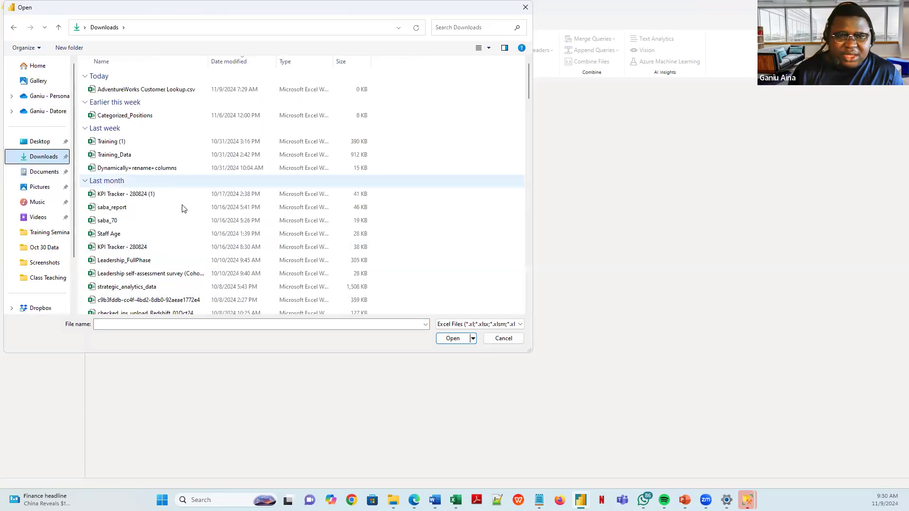
scroll(160, 251, "down", 20)
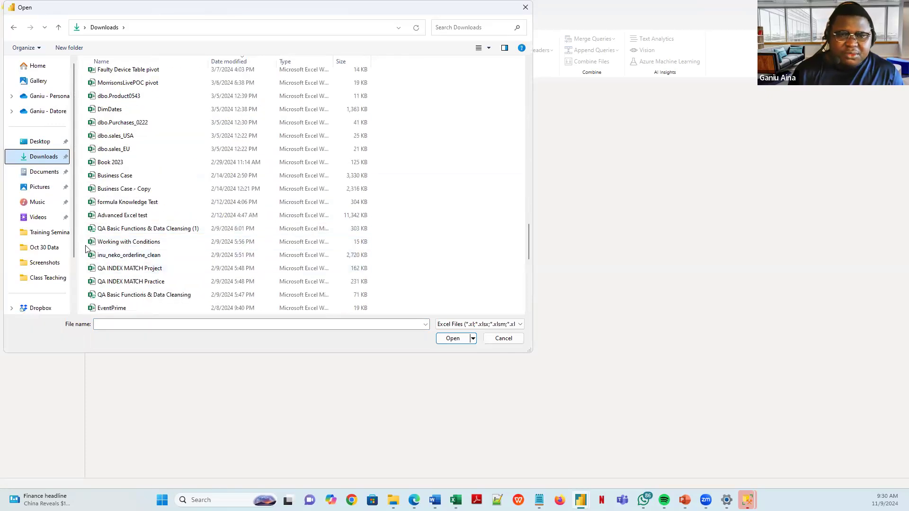
scroll(126, 239, "down", 5)
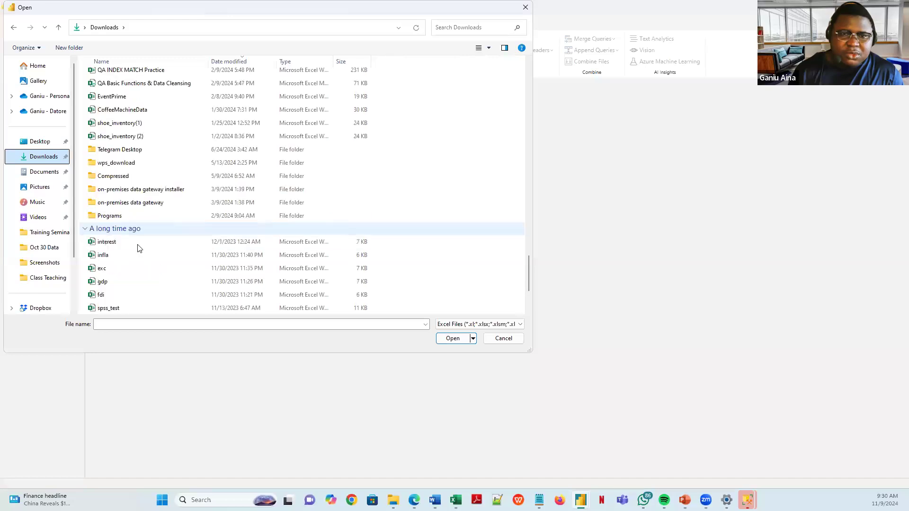
scroll(136, 252, "down", 2)
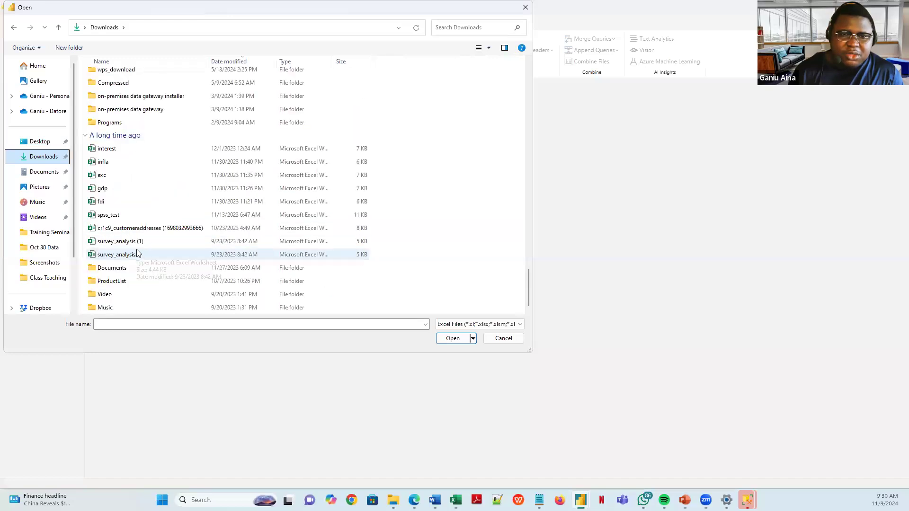
left_click(106, 190)
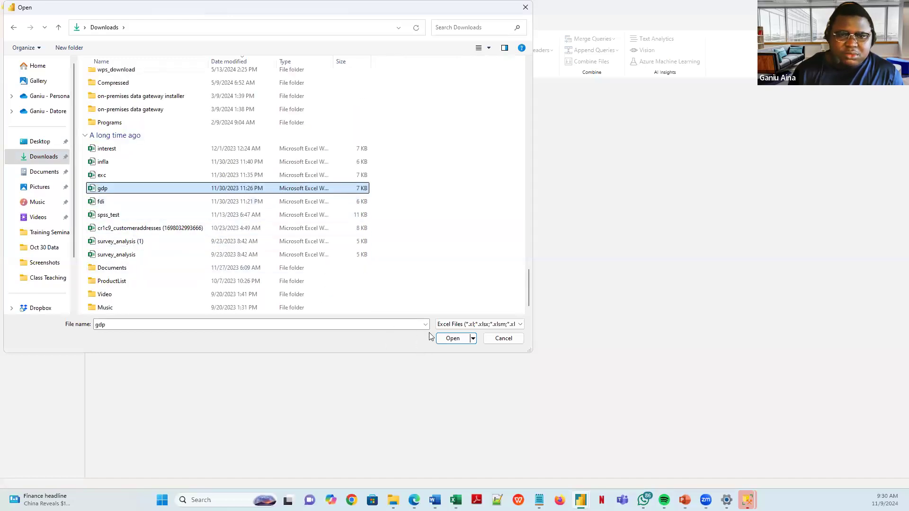
scroll(169, 225, "up", 5)
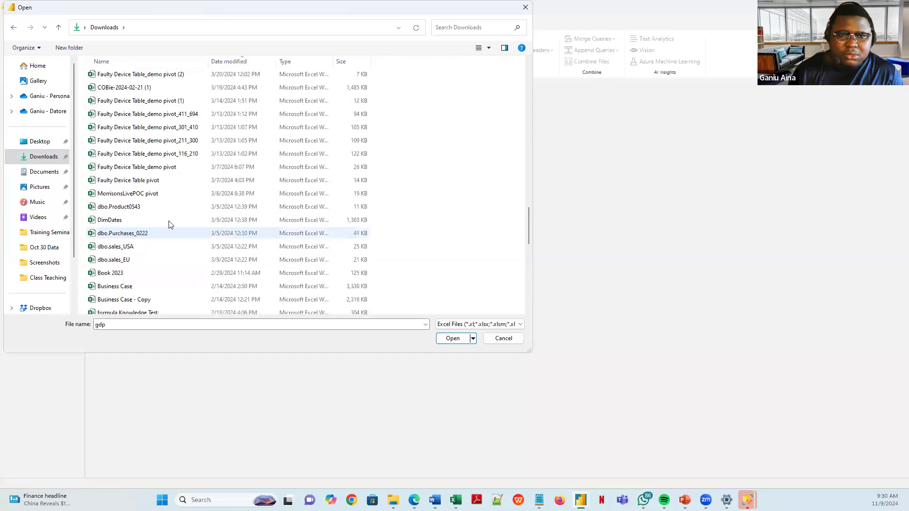
scroll(166, 222, "up", 5)
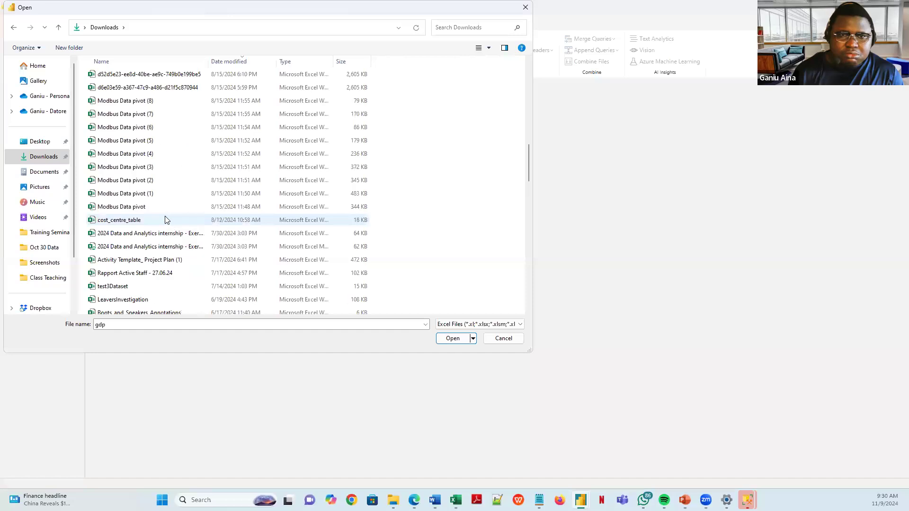
scroll(163, 215, "up", 8)
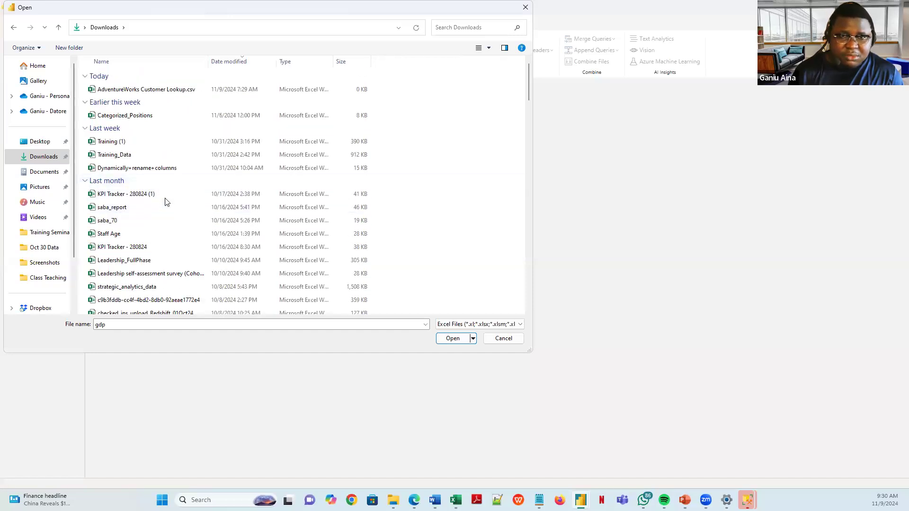
scroll(166, 221, "down", 8)
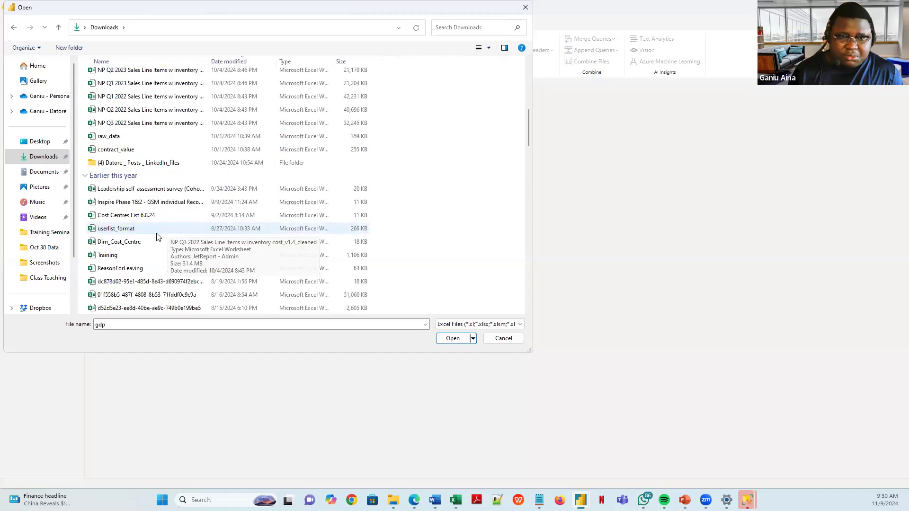
scroll(161, 251, "down", 15)
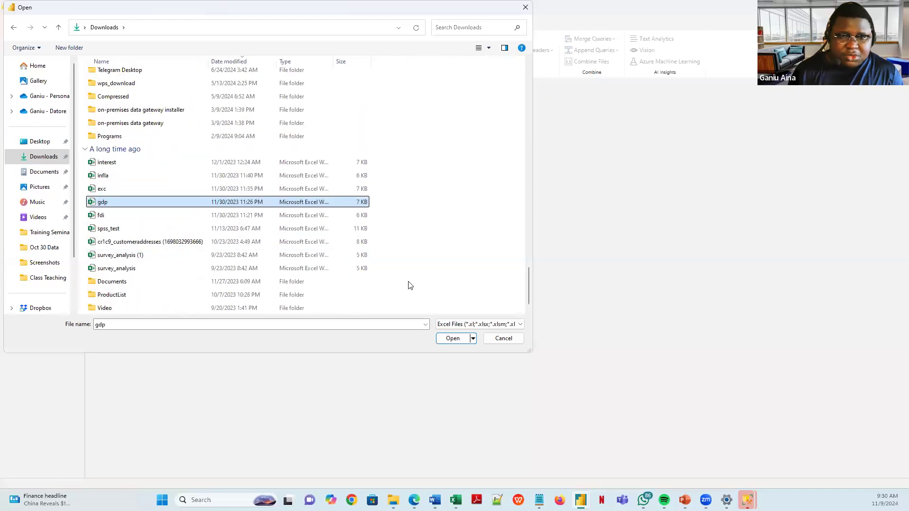
left_click(451, 339)
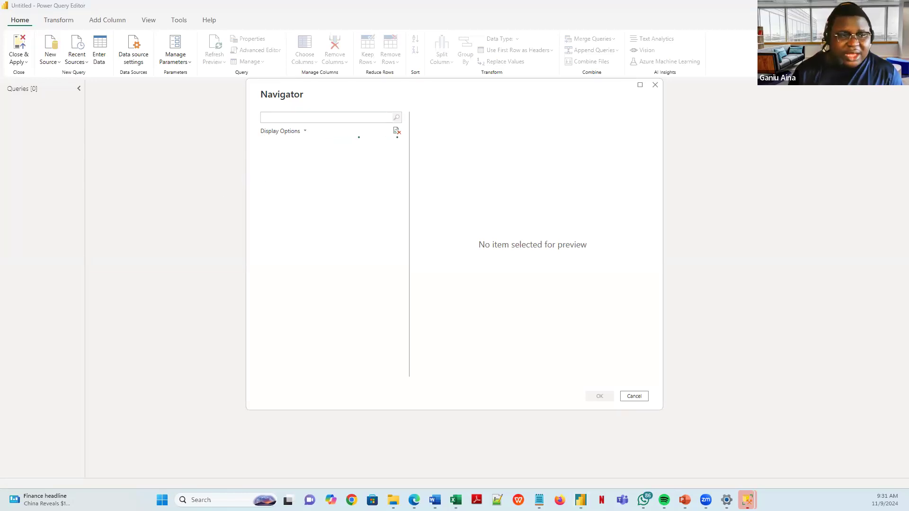
- In File Explorer, open Dropbox > BIDA > SQL FUNDAMENTALS, then return to the gdp Navigator
key("alt+Tab")
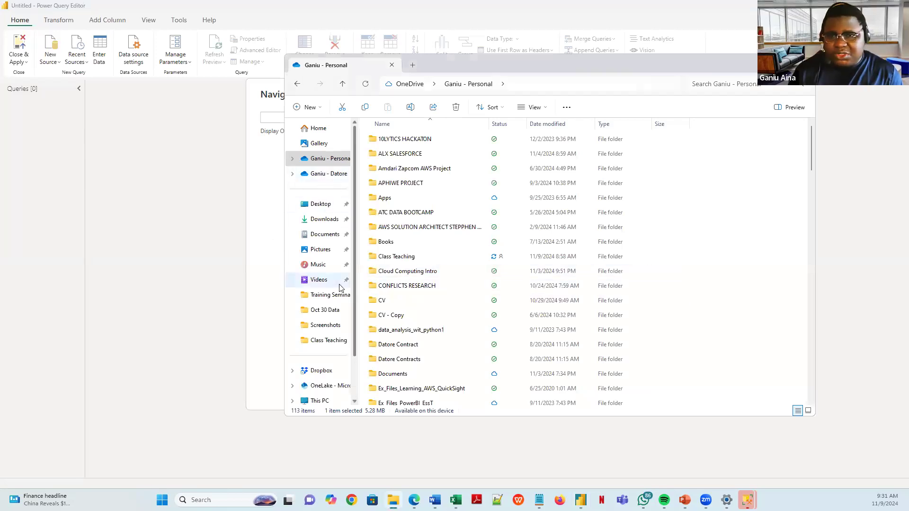
left_click(320, 371)
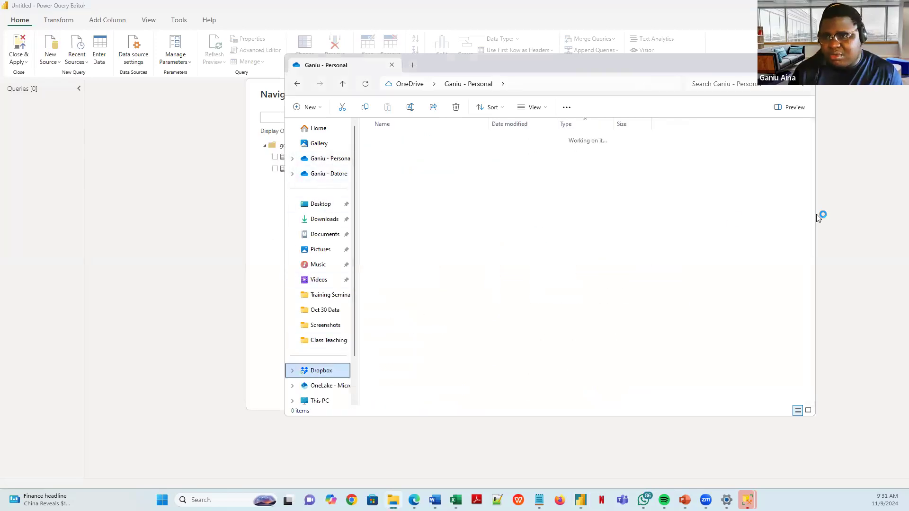
scroll(815, 180, "down", 1)
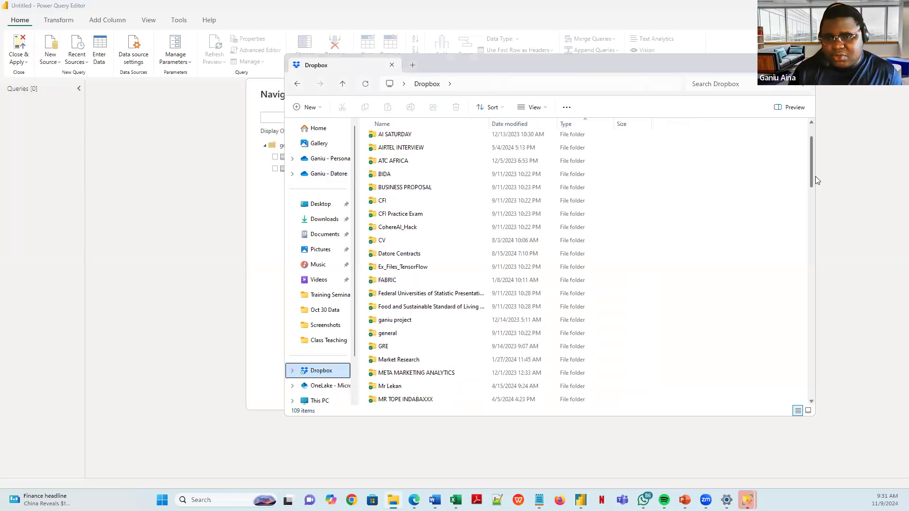
scroll(426, 198, "up", 2)
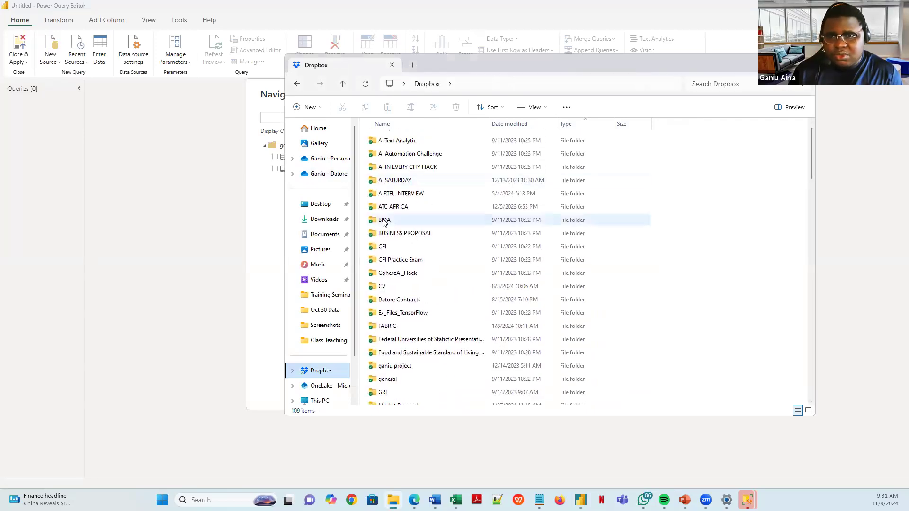
left_click(383, 221)
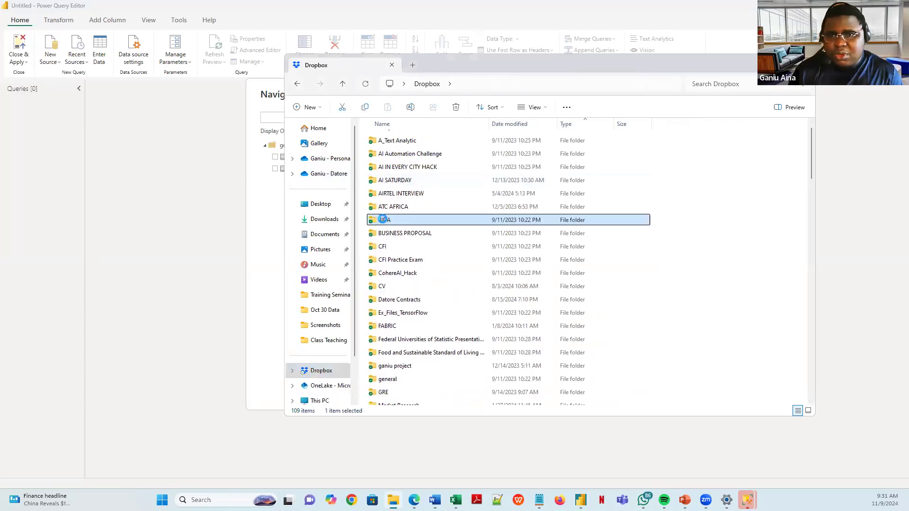
double_click(410, 220)
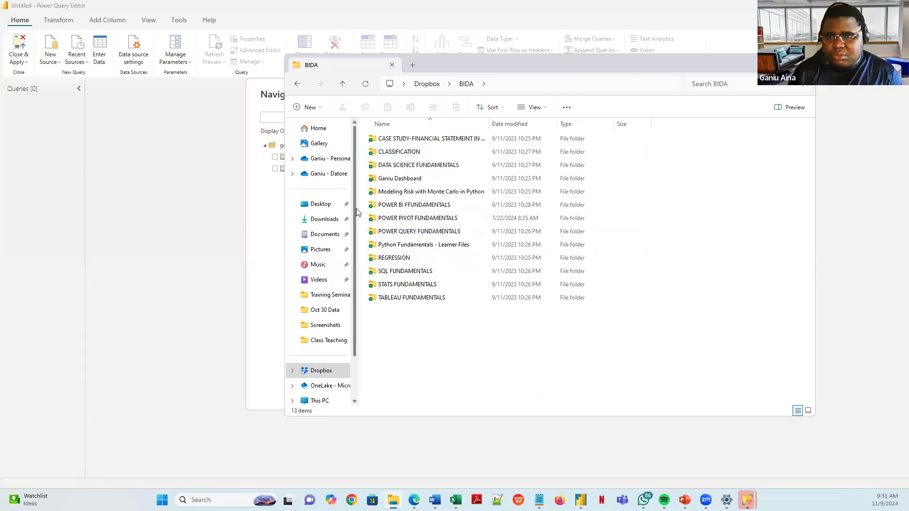
double_click(407, 270)
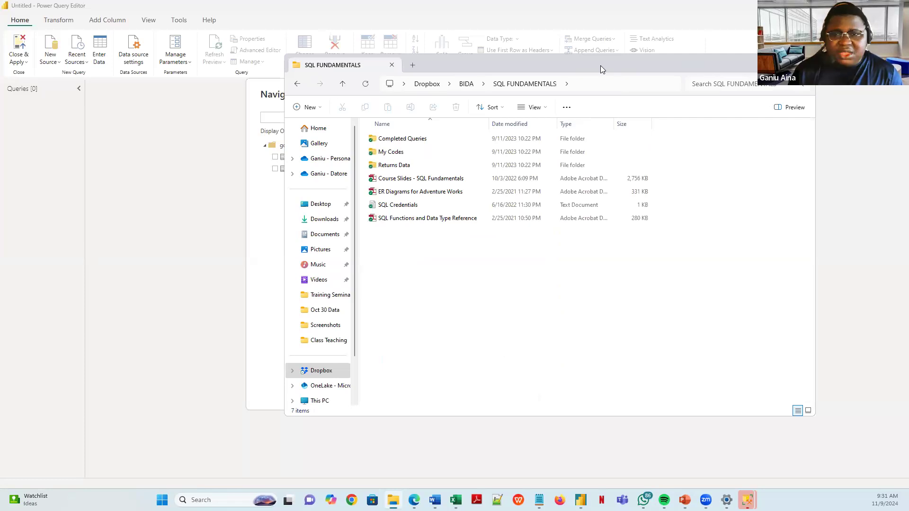
left_click(804, 65)
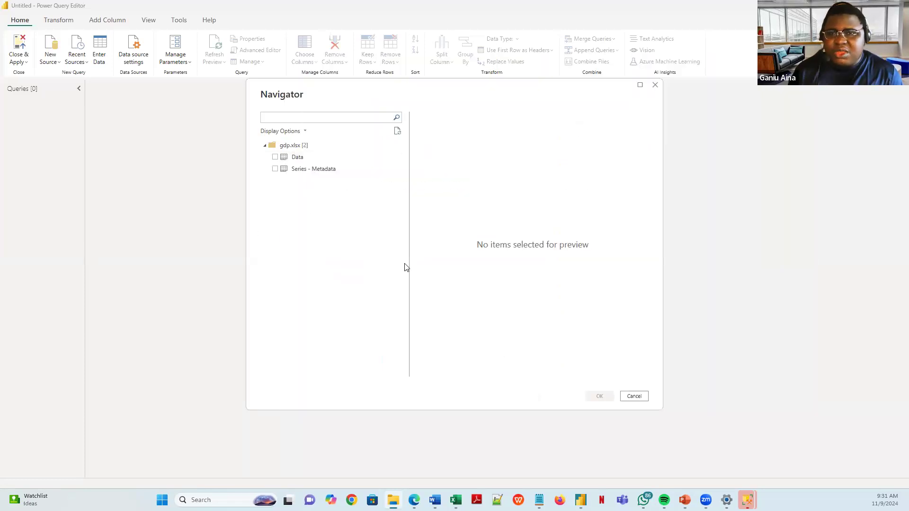
- Preview the Data and Series - Metadata sheets of gdp.xlsx and tick only Data
left_click(321, 160)
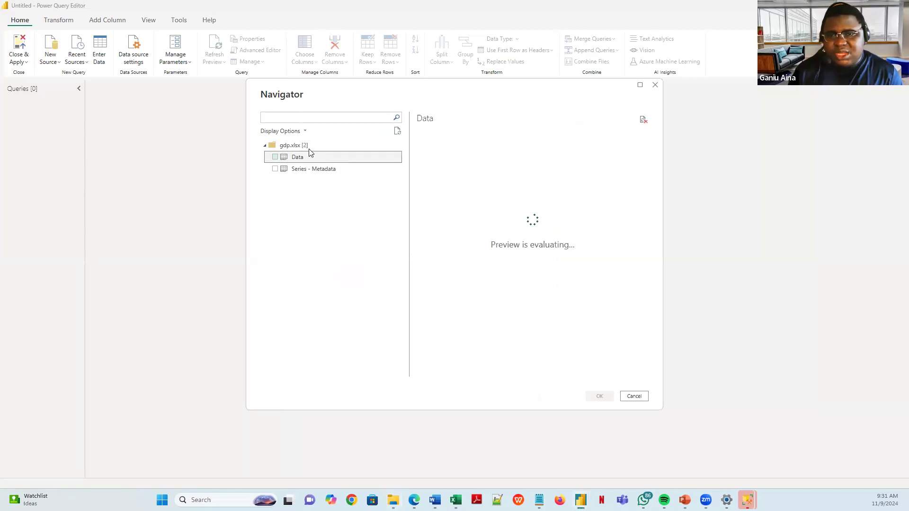
left_click_drag(446, 374, 377, 351)
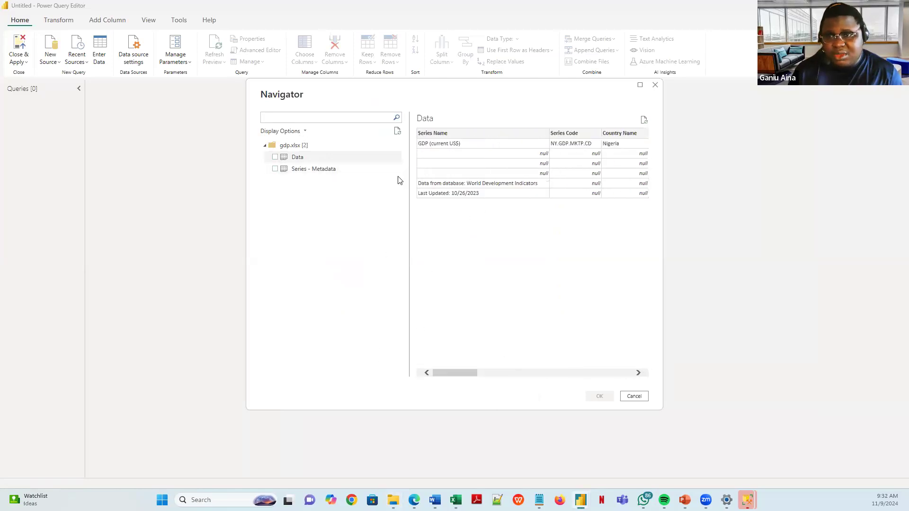
left_click(334, 176)
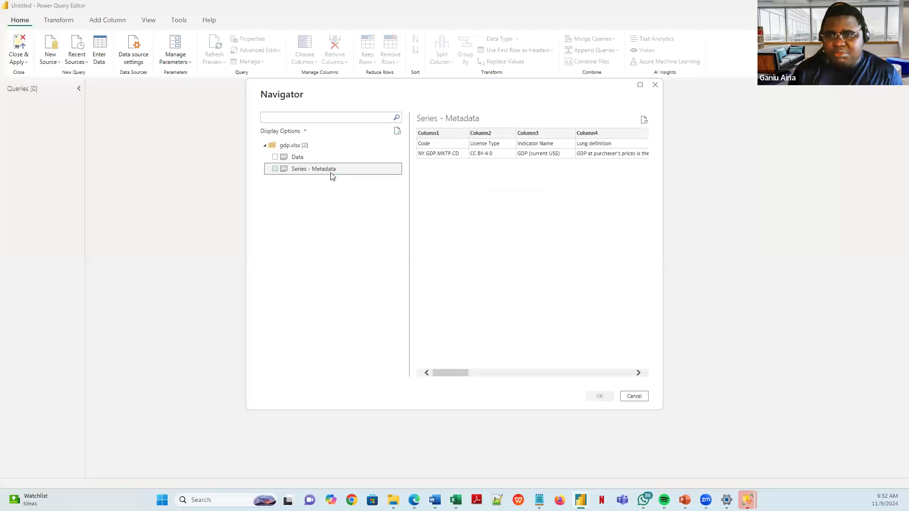
left_click_drag(459, 374, 420, 357)
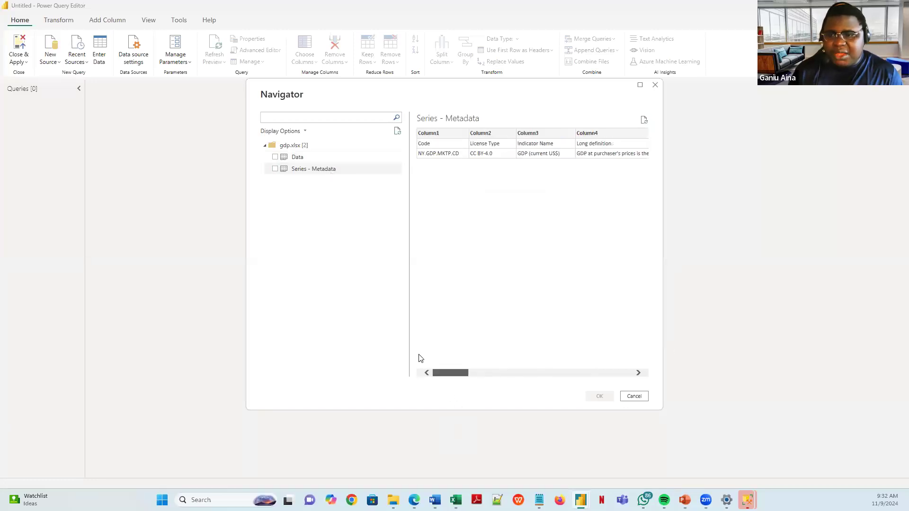
left_click(275, 158)
left_click(275, 169)
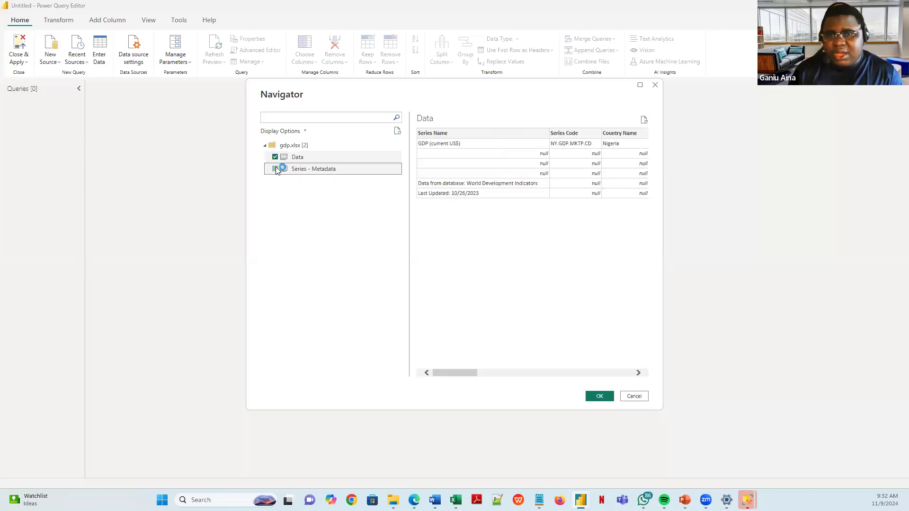
- Load the checked Data sheet from gdp.xlsx into the Power Query Editor
left_click(600, 397)
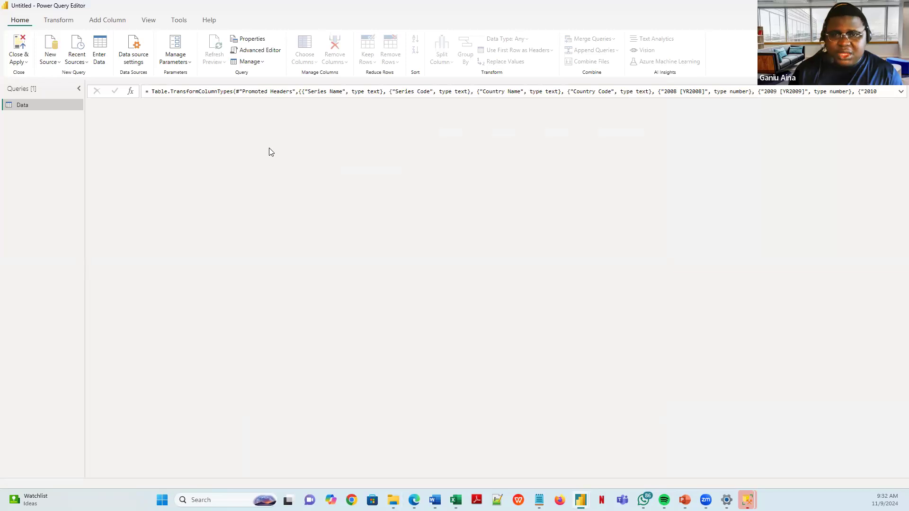
left_click_drag(257, 473, 33, 367)
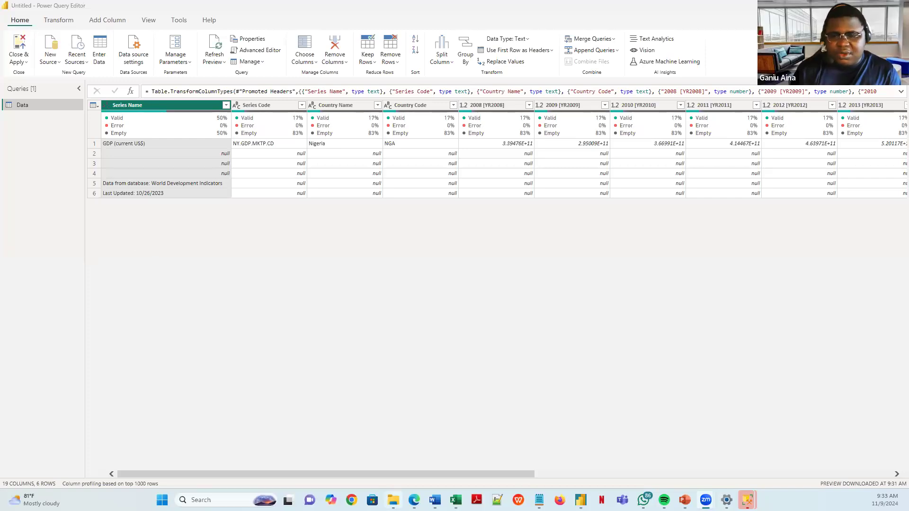
mouse_move(393, 500)
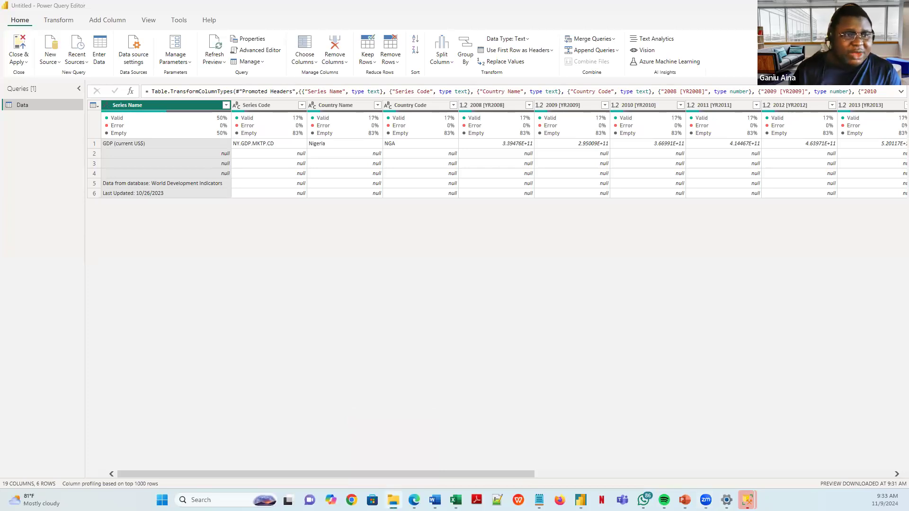
- Set the SuperStore Data workbook in personal OneDrive to Always keep on this device
left_click_drag(399, 98, 399, 95)
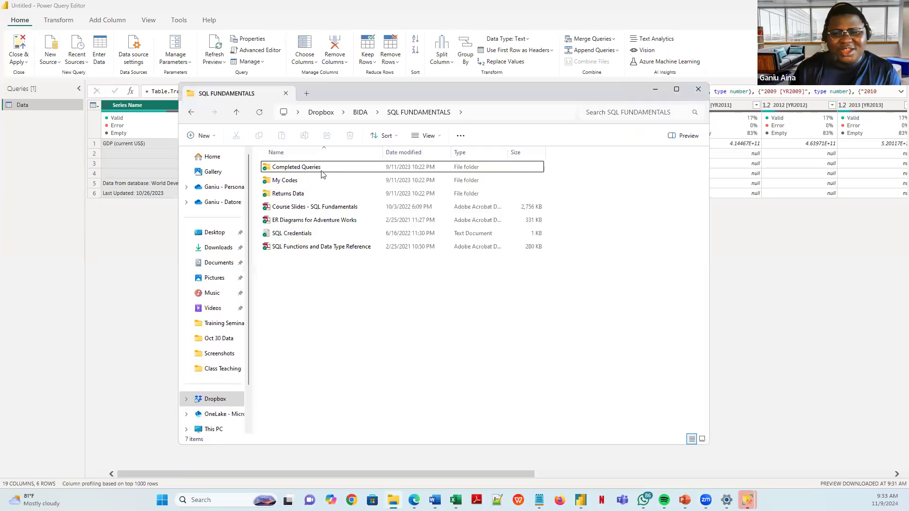
left_click(214, 189)
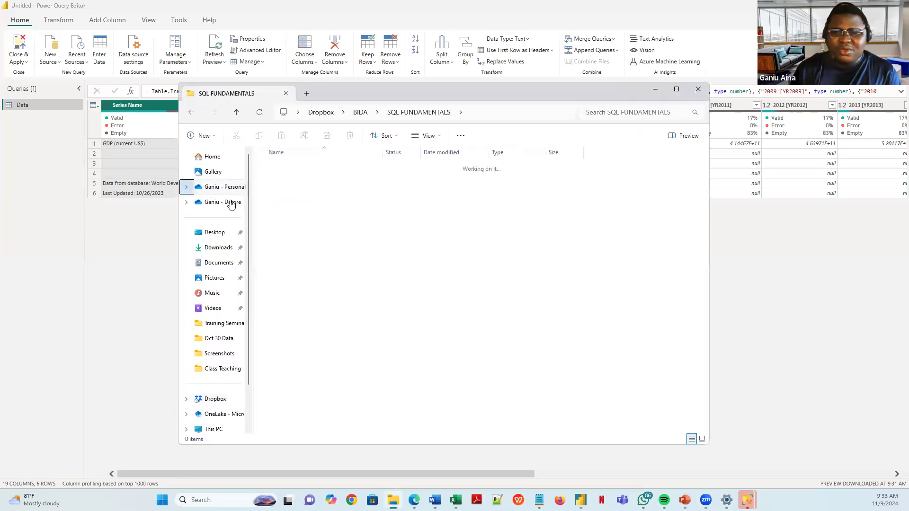
scroll(365, 298, "down", 3)
scroll(360, 285, "down", 18)
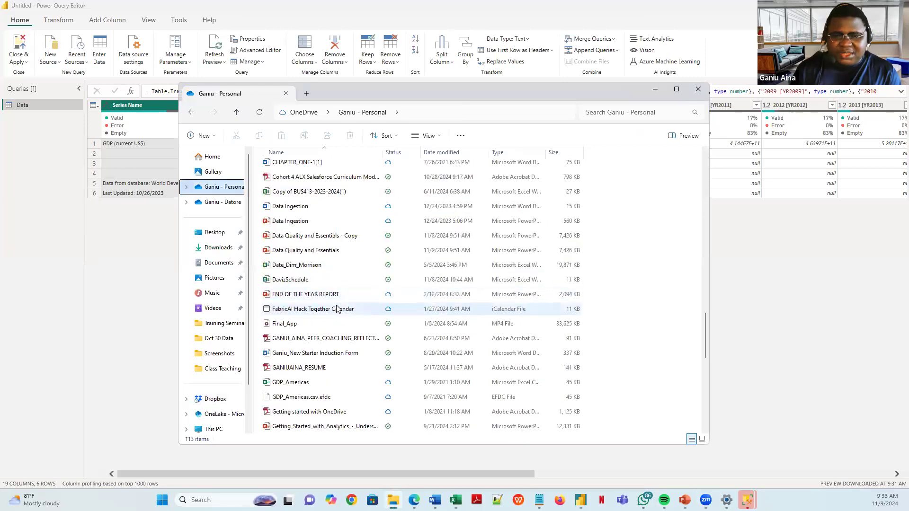
scroll(338, 334, "down", 10)
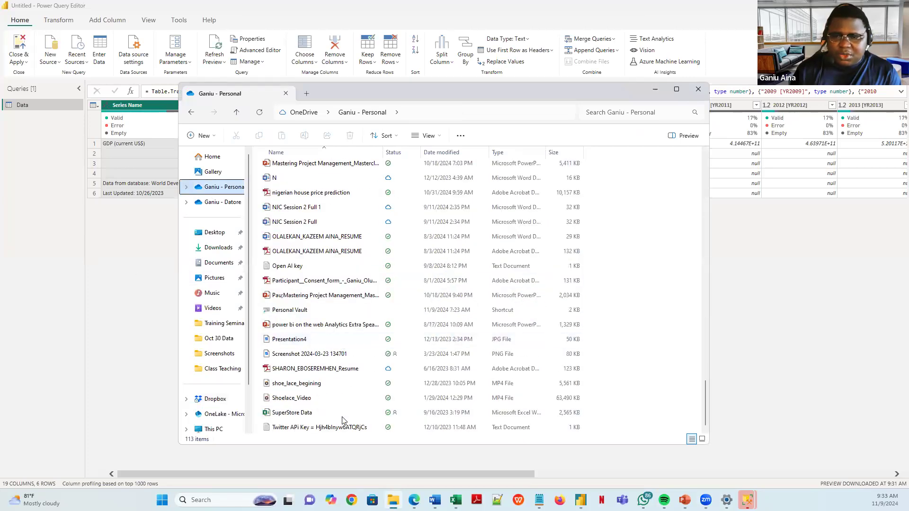
left_click(333, 418)
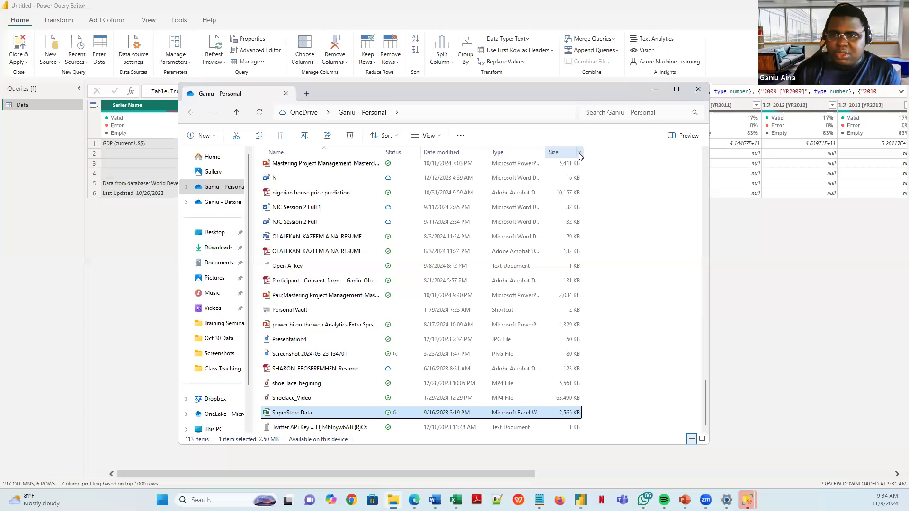
right_click(472, 416)
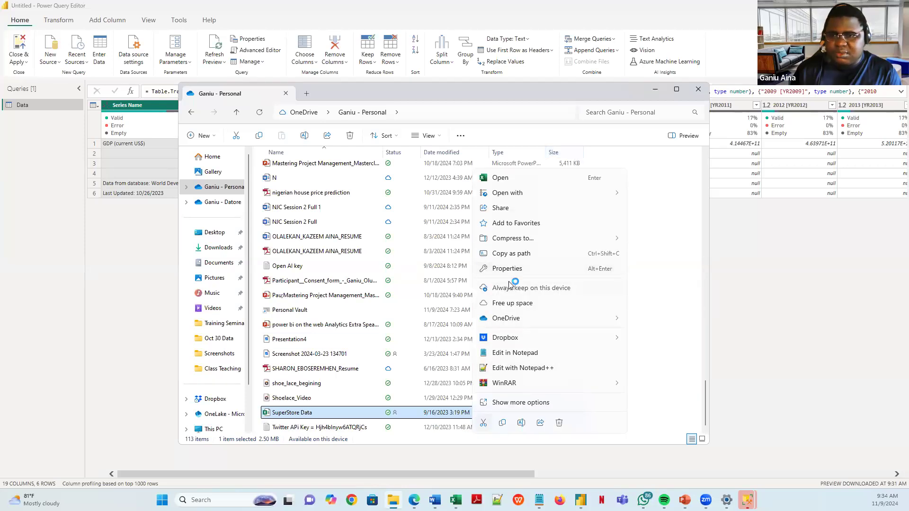
left_click(513, 303)
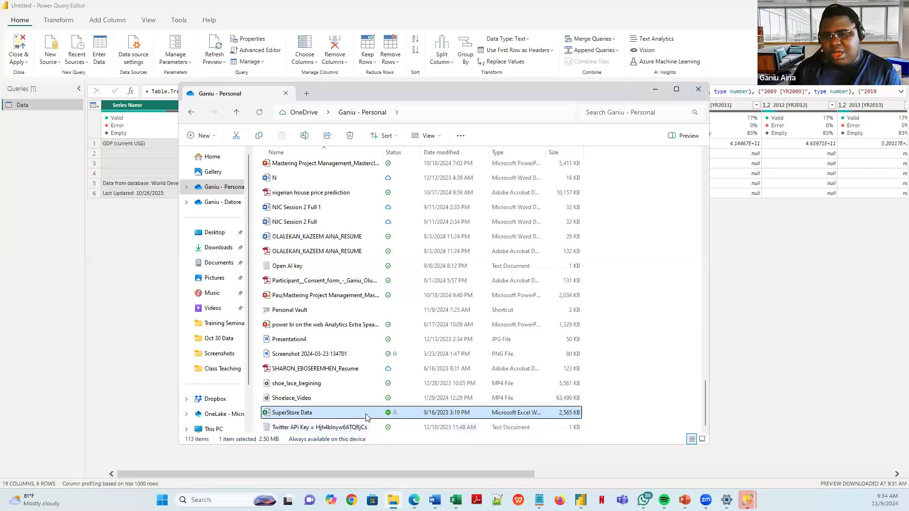
- Select a few text documents in the OneDrive list, ending back on SuperStore Data
left_click(304, 272)
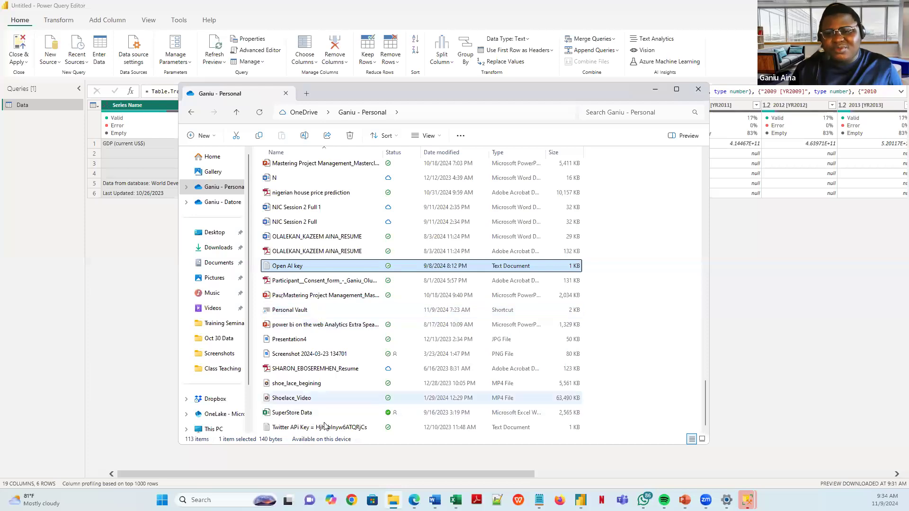
left_click(307, 413)
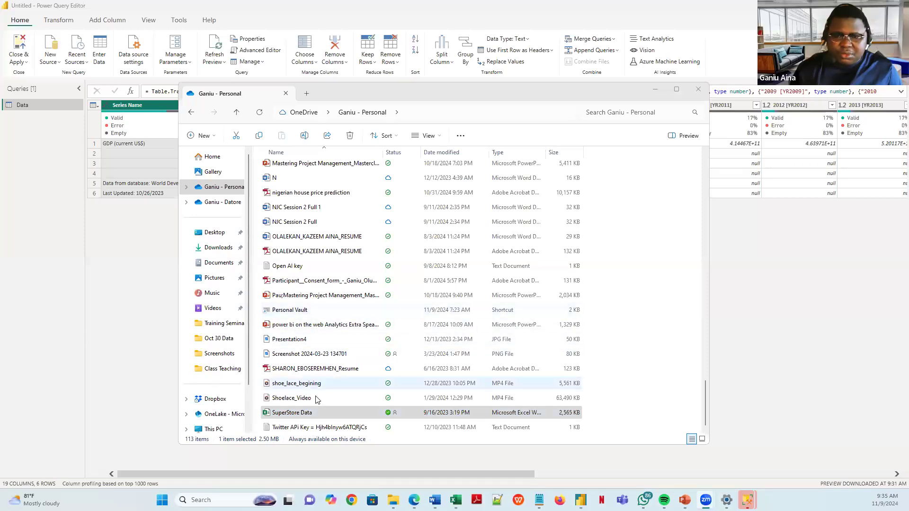
left_click(318, 414)
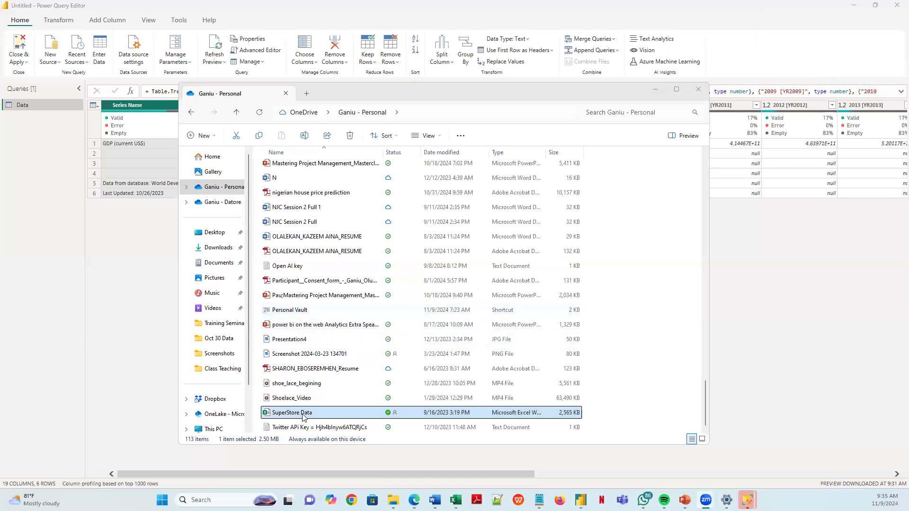
left_click(320, 430)
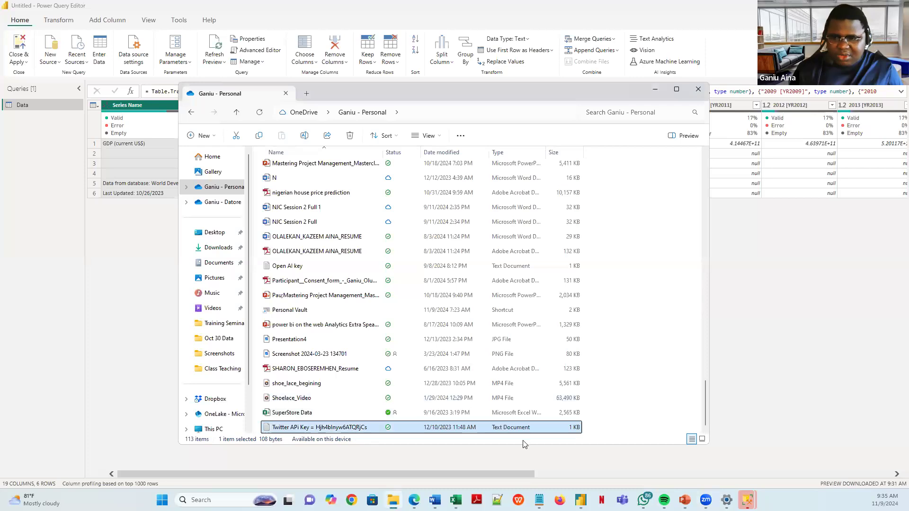
left_click(532, 417)
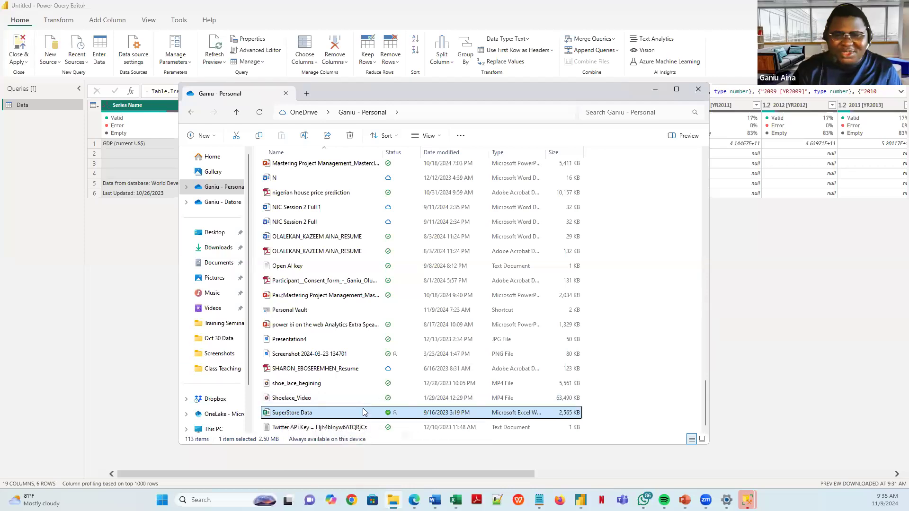
- Open the flat Files folder inside Power Query Excercise Files - Copy
scroll(327, 307, "up", 18)
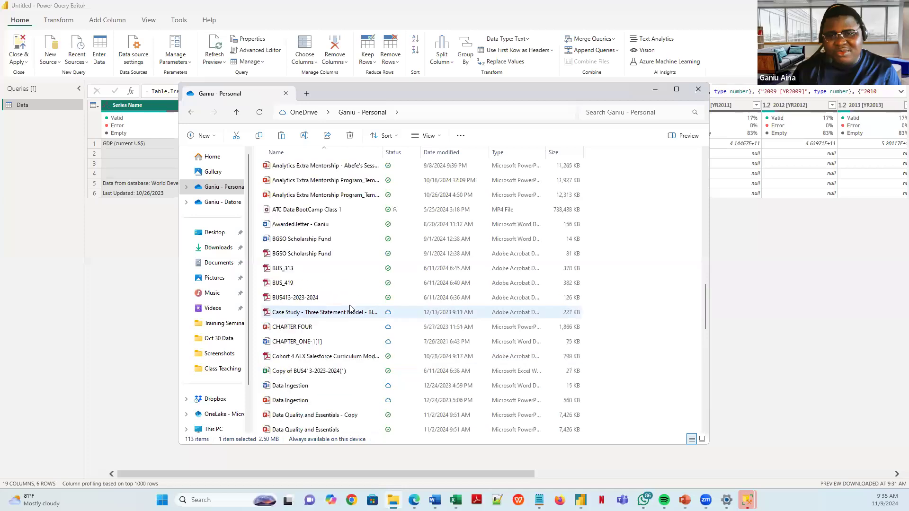
scroll(320, 280, "up", 10)
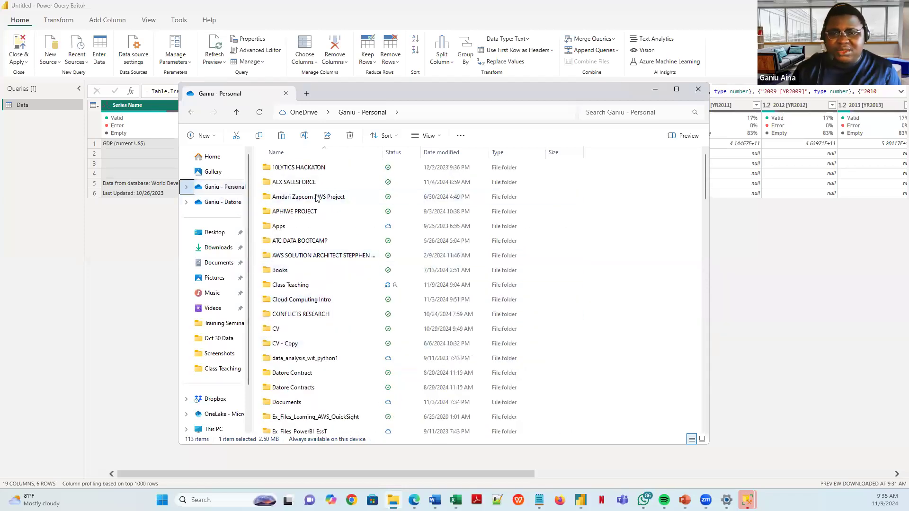
scroll(315, 336, "down", 5)
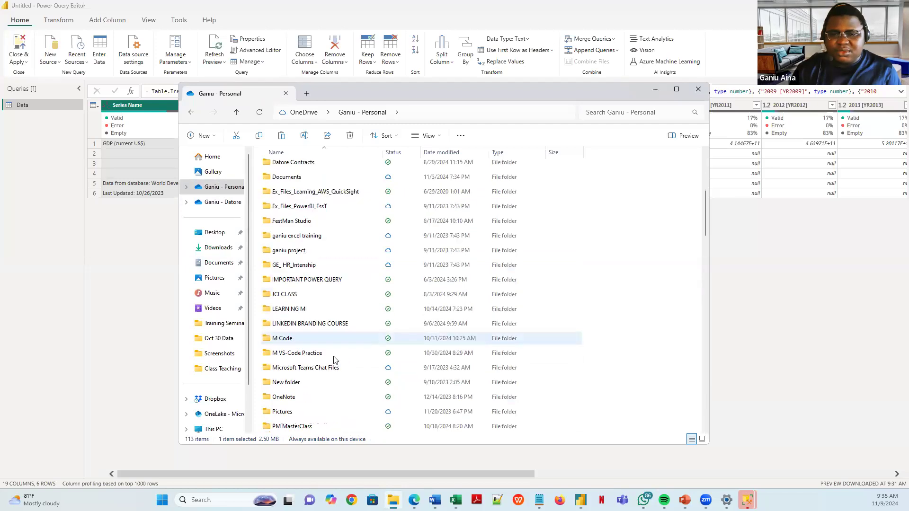
scroll(303, 363, "down", 5)
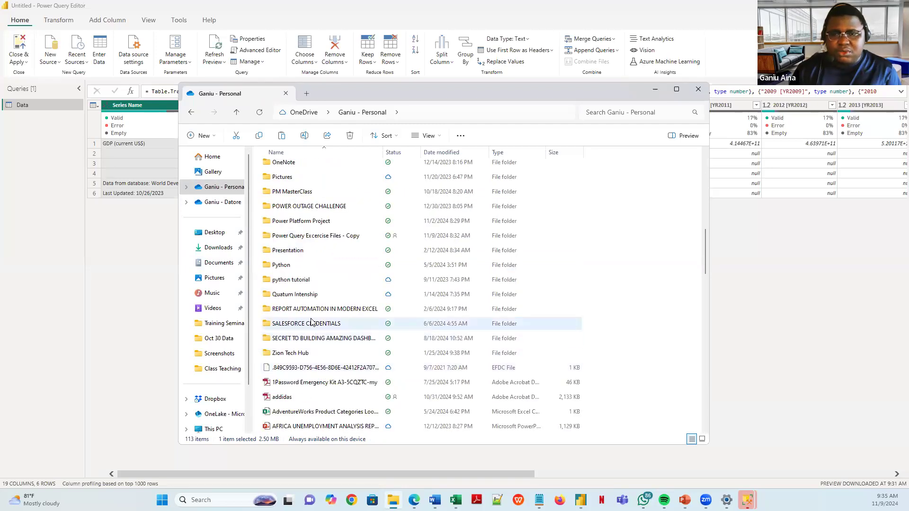
double_click(303, 237)
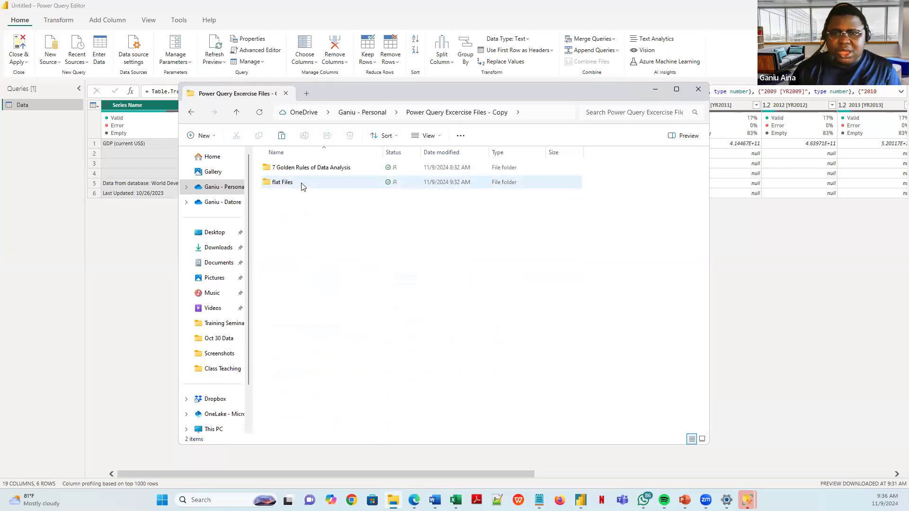
double_click(301, 182)
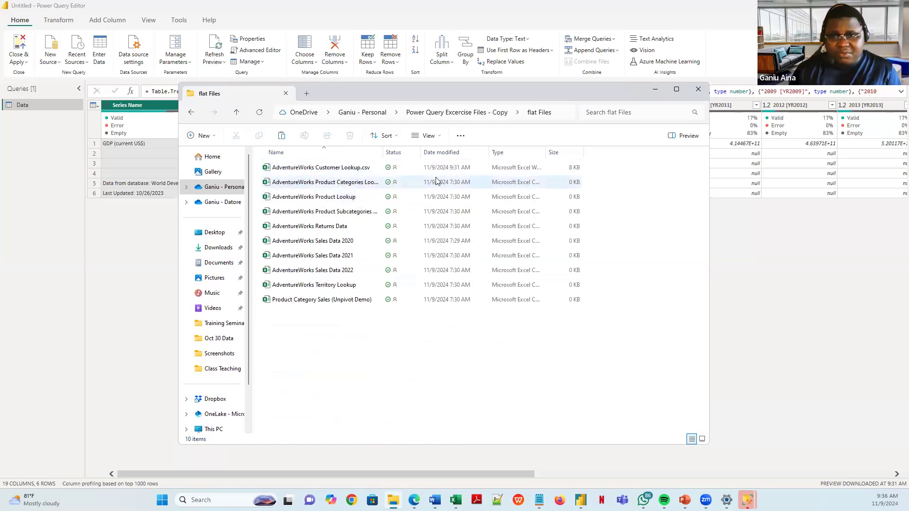
- Select the AdventureWorks product categories lookup file, then return to the exercise files folder
left_click(333, 184)
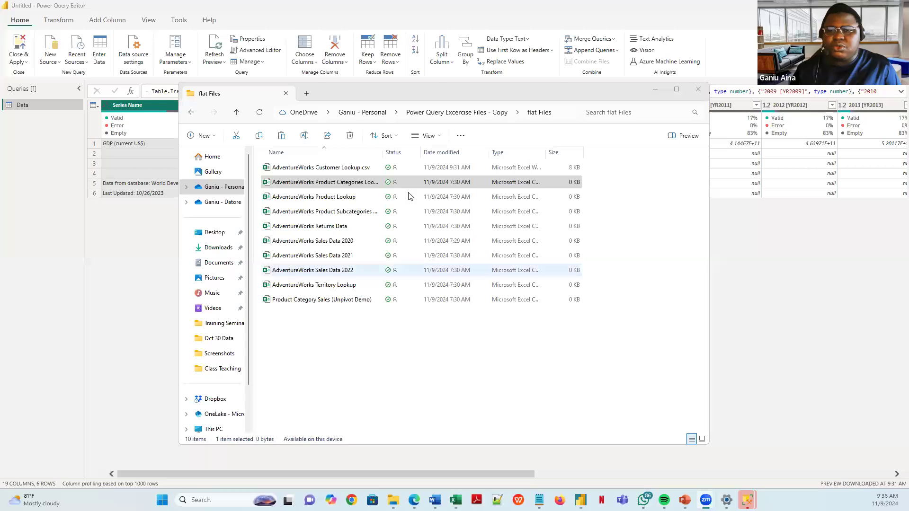
left_click(362, 183)
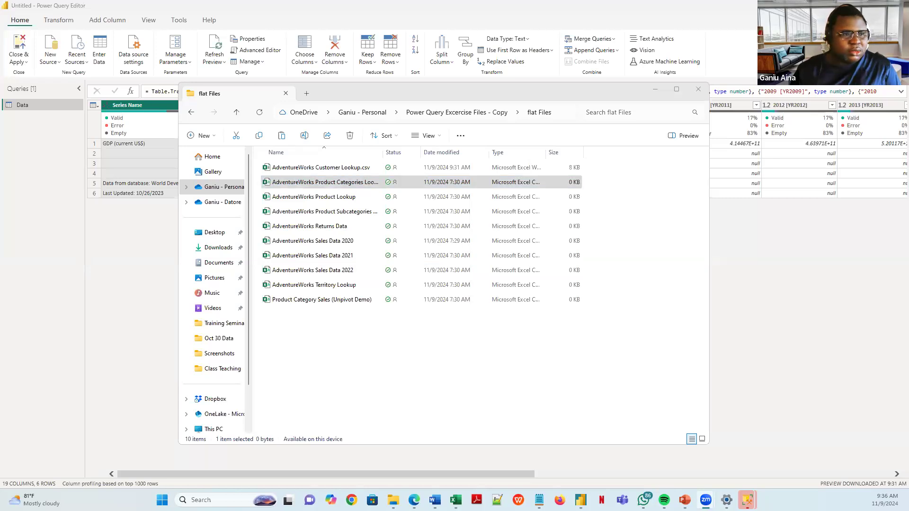
left_click(399, 184)
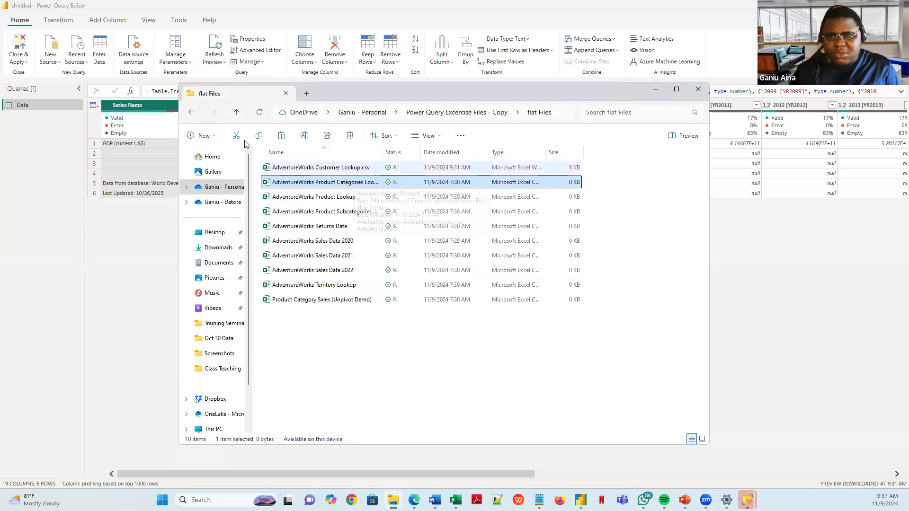
left_click(191, 113)
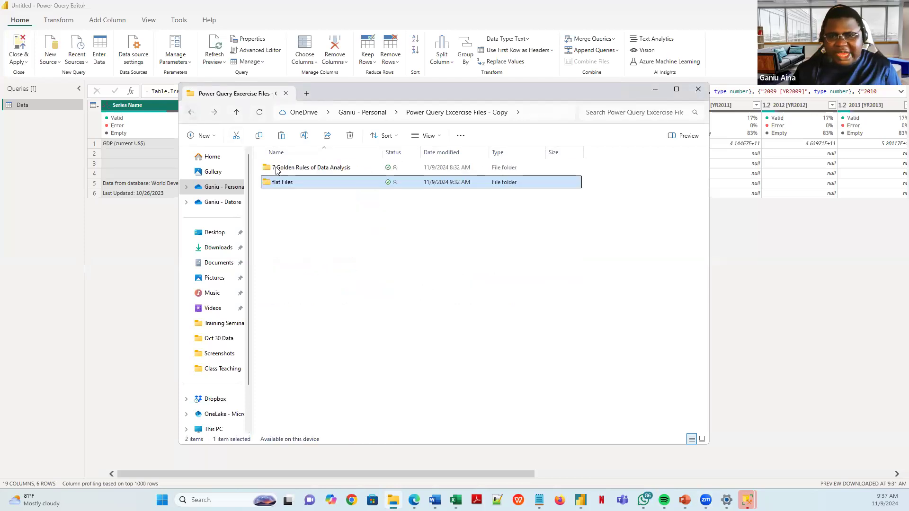
- Look inside 7 Golden Rules of Data Analysis, reopen flat Files, then minimize File Explorer
double_click(303, 171)
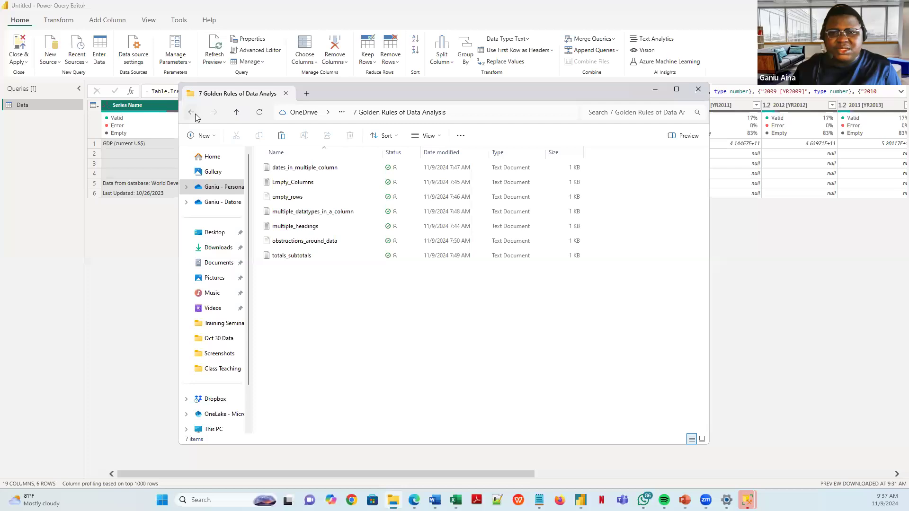
left_click(193, 113)
left_click(291, 182)
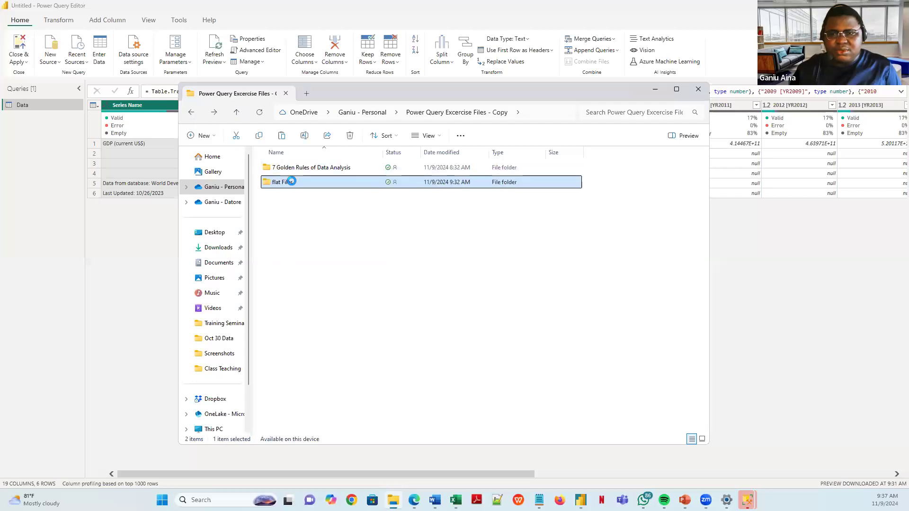
double_click(291, 181)
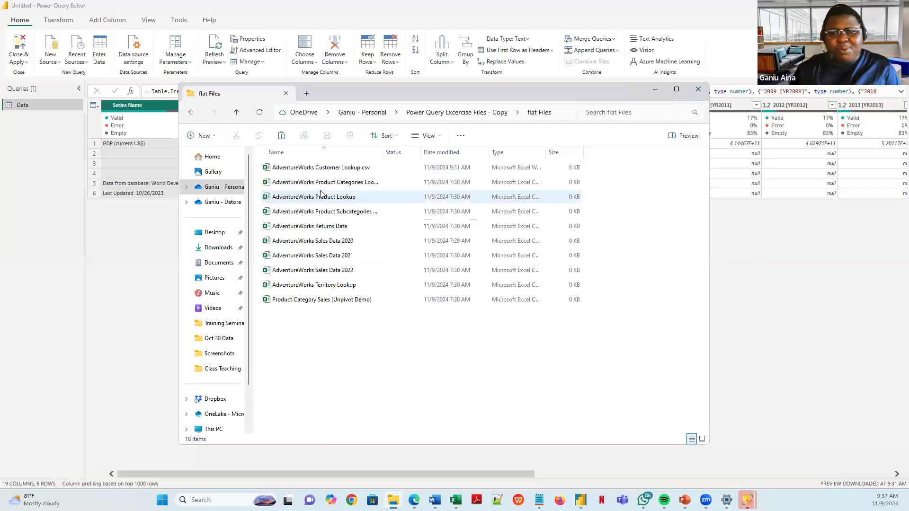
left_click(335, 183)
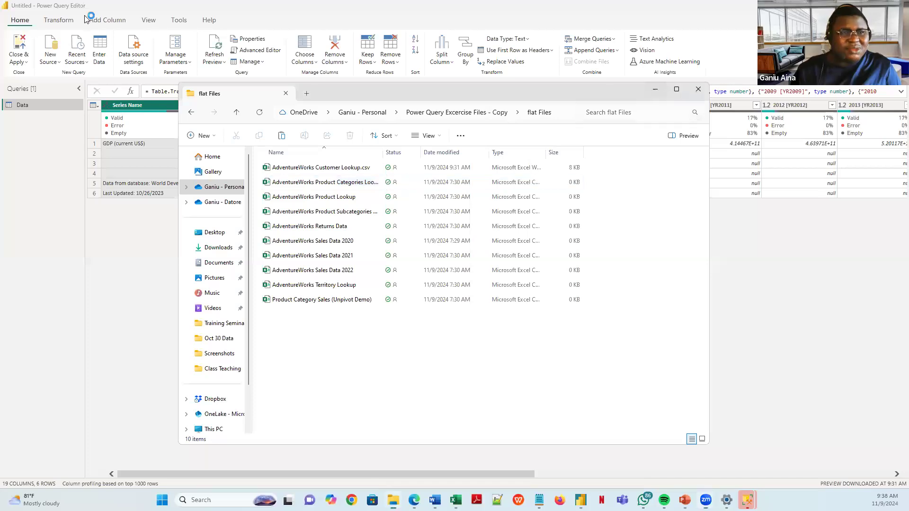
left_click(655, 90)
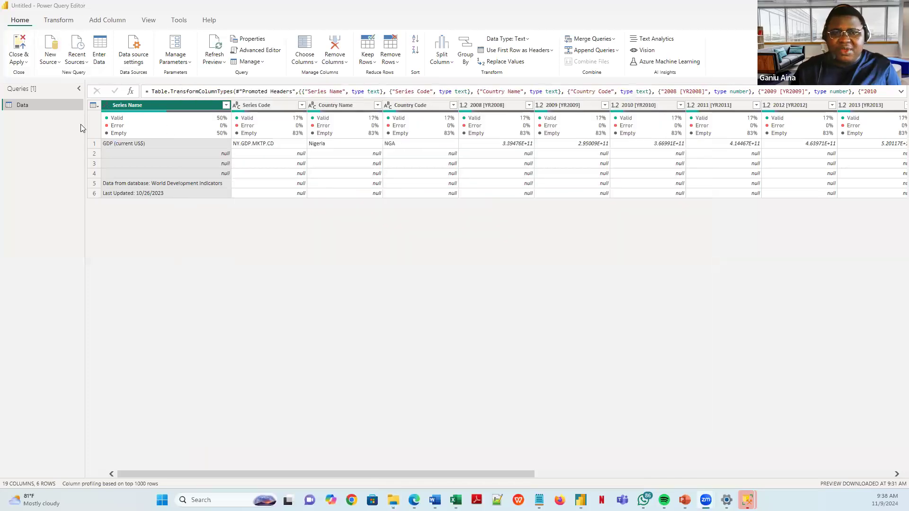
- Start a Text/CSV query and open obstructions_around_data from the Downloads folder
right_click(28, 118)
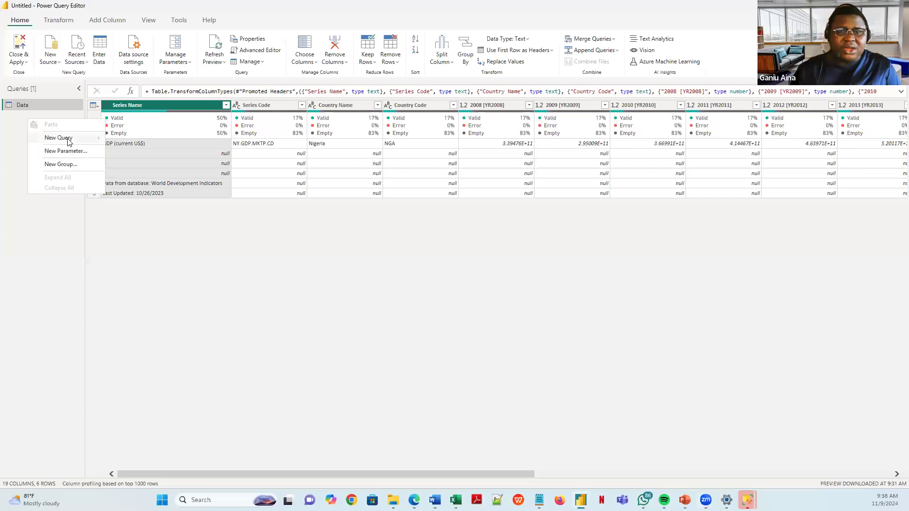
mouse_move(73, 138)
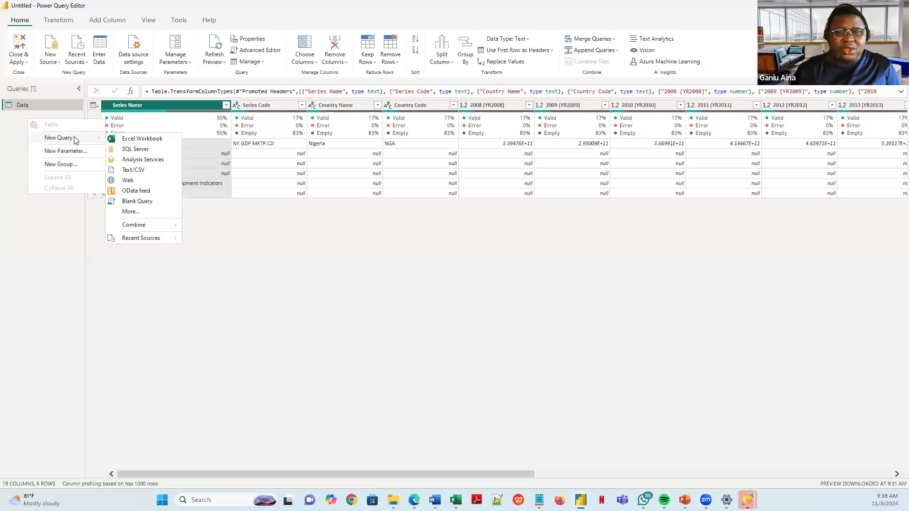
left_click(142, 170)
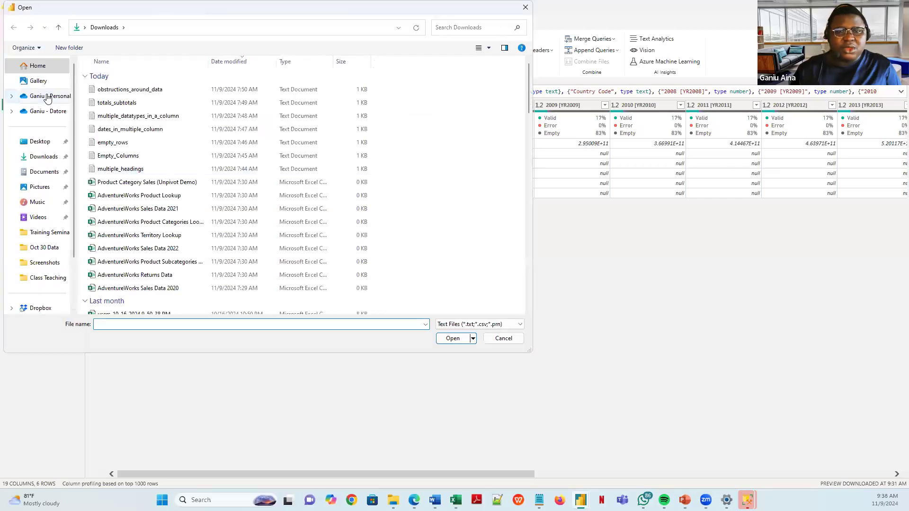
left_click(47, 97)
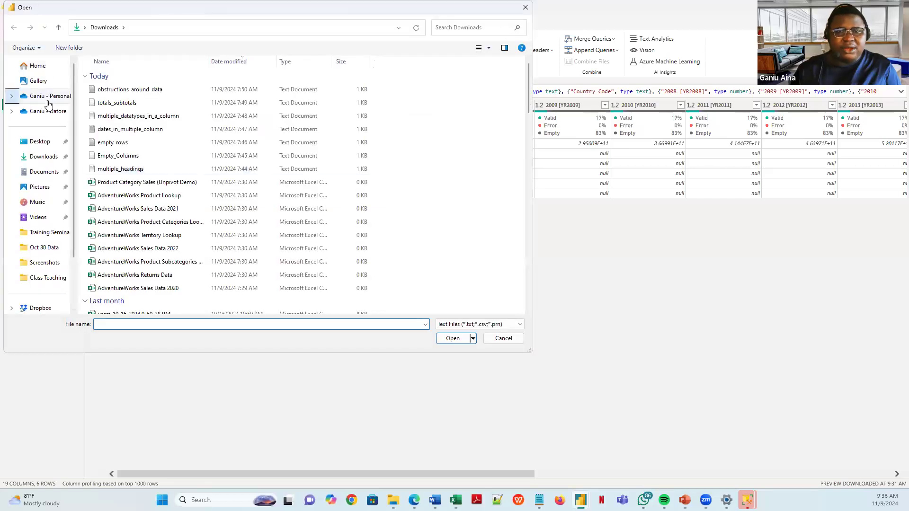
left_click(44, 158)
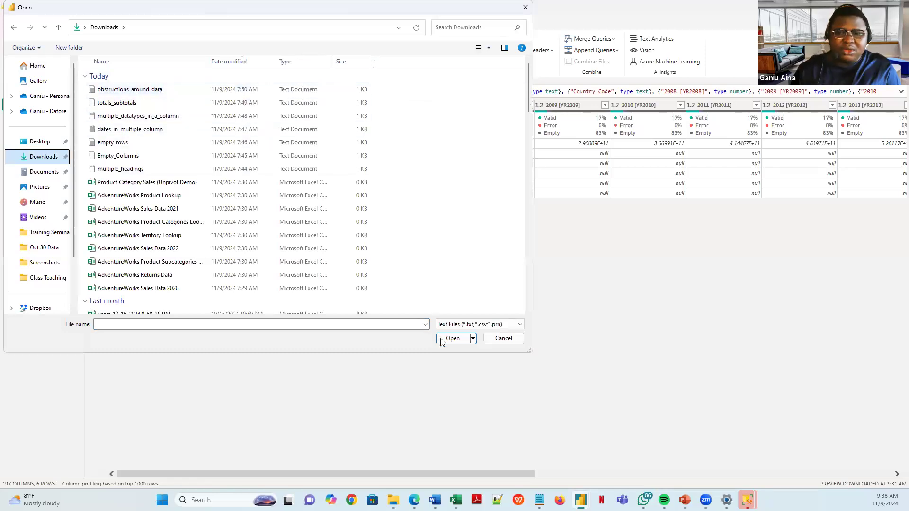
left_click(199, 91)
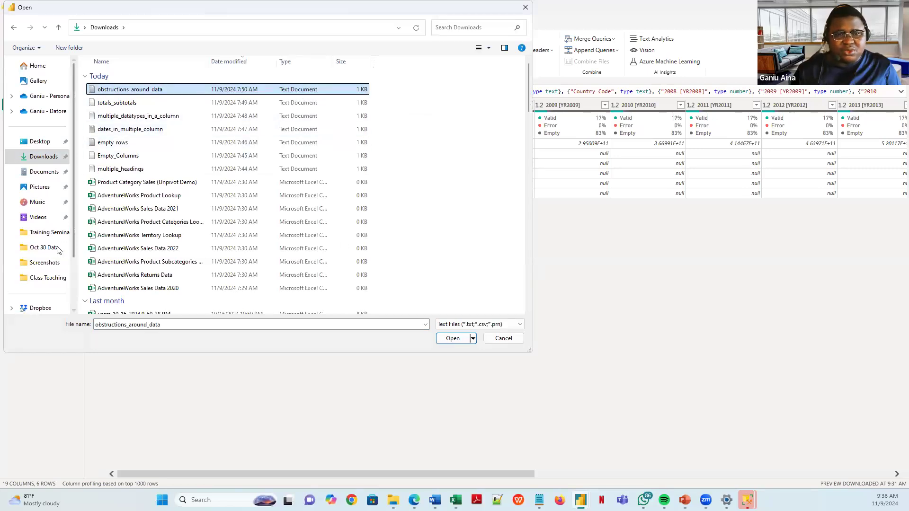
scroll(40, 185, "down", 2)
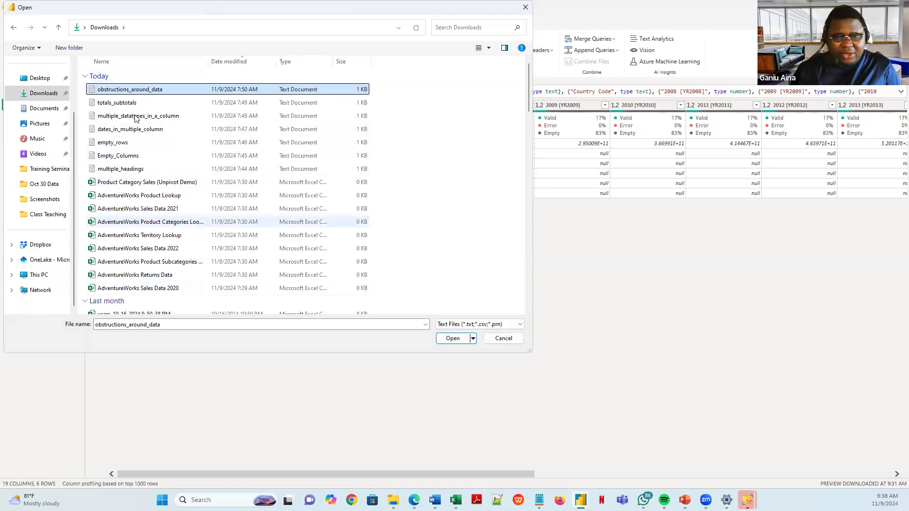
left_click(452, 340)
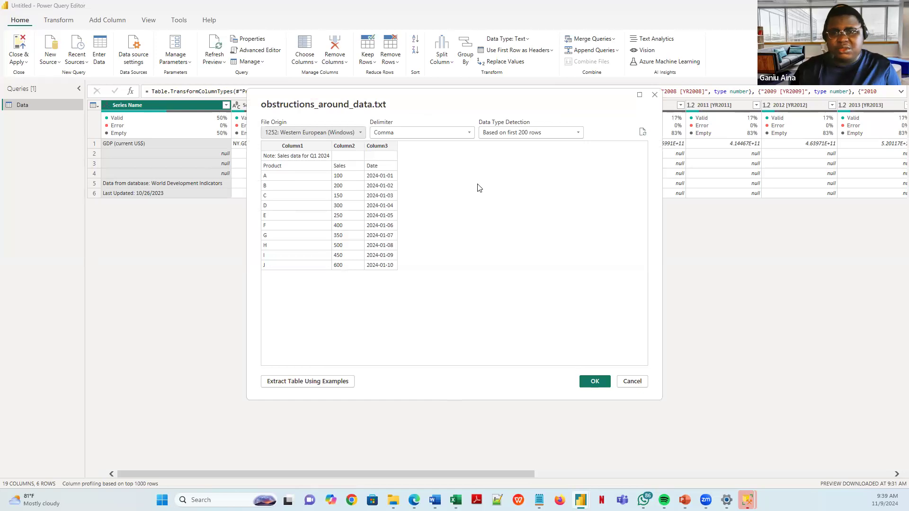
- Load obstructions_around_data as a query, then begin a new Web query from the Queries pane
left_click(595, 382)
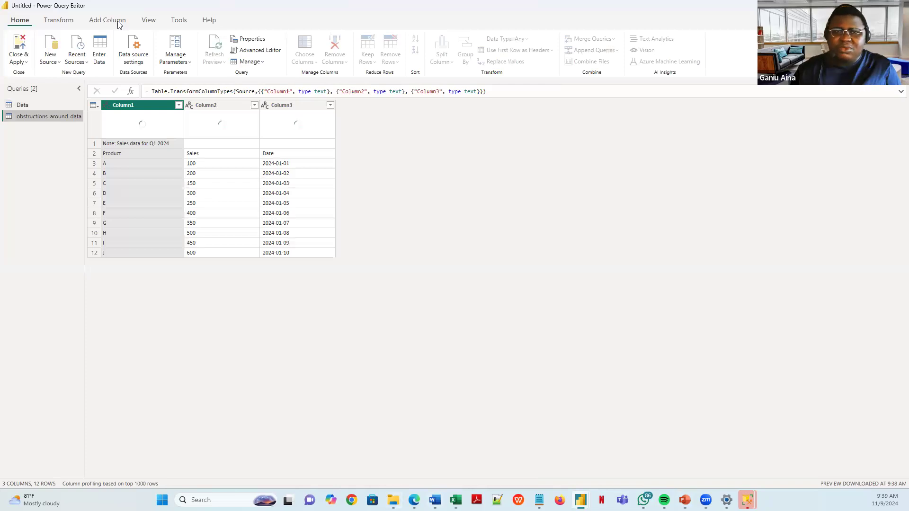
right_click(41, 134)
mouse_move(66, 151)
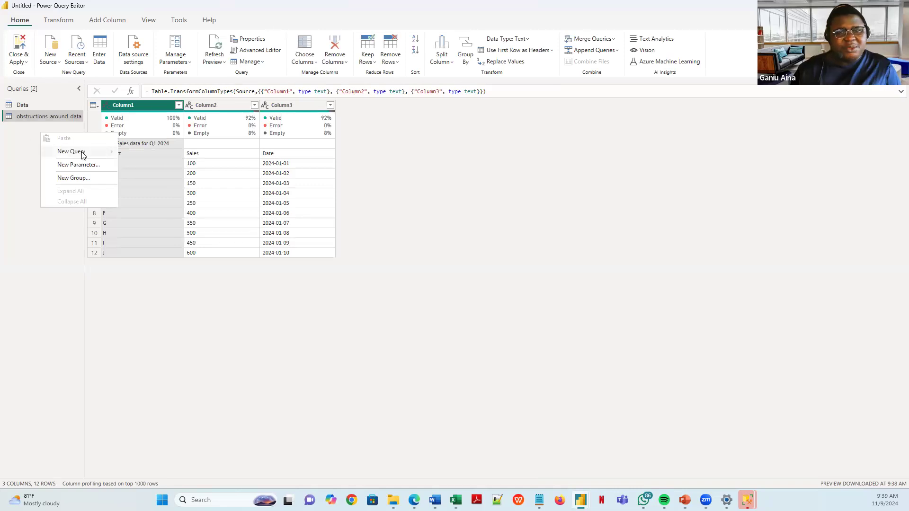
left_click(142, 195)
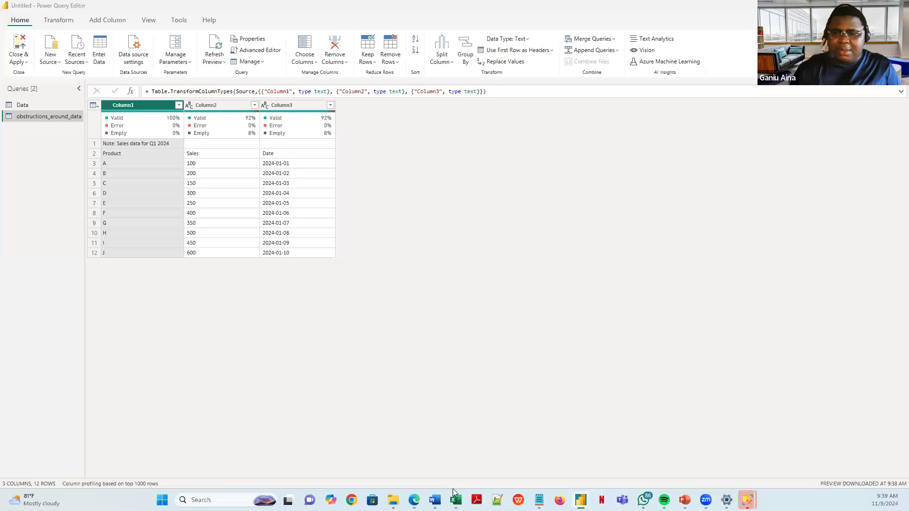
- In a new Edge tab, search for 'world pop'
left_click(414, 500)
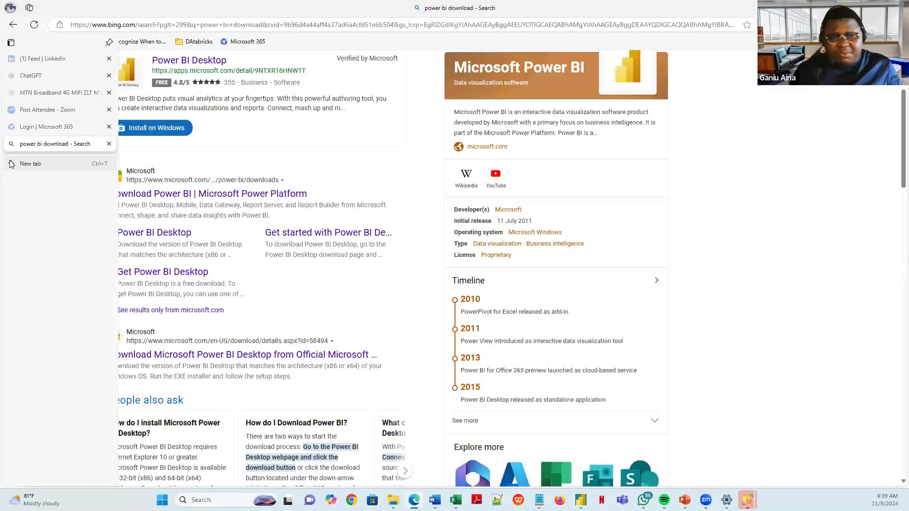
left_click(12, 164)
type("world")
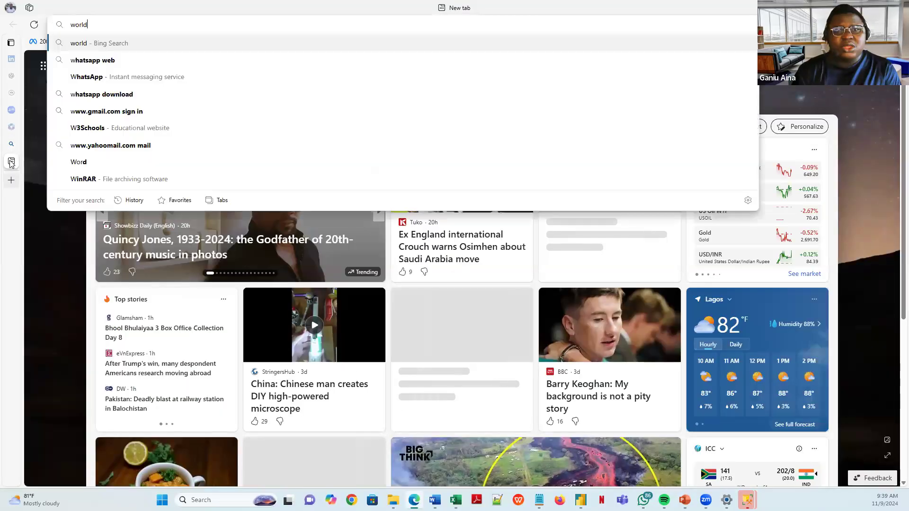
type(" population")
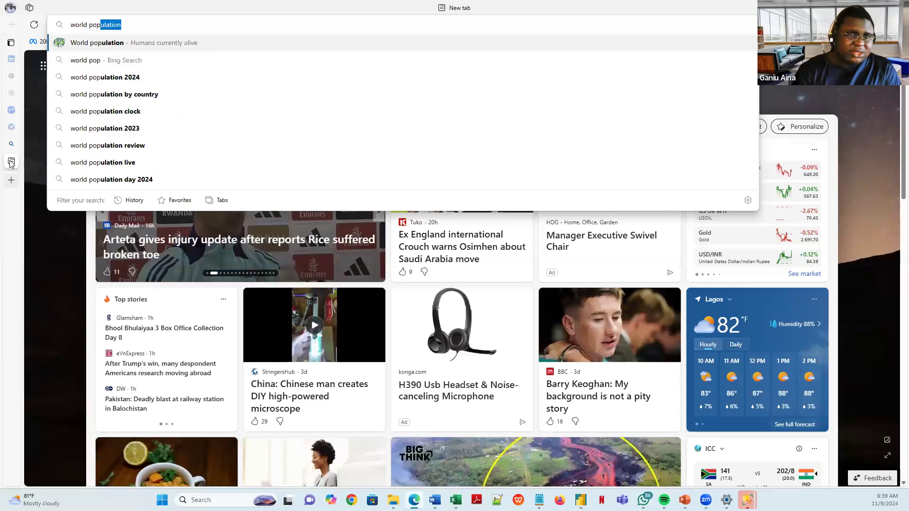
key("Return")
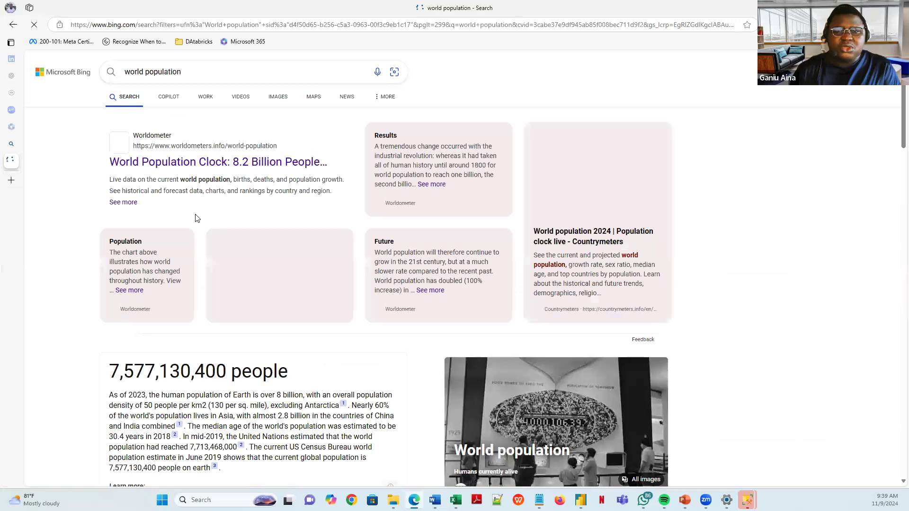
- Open the Worldometer population-by-country result and select its page address
scroll(205, 257, "down", 9)
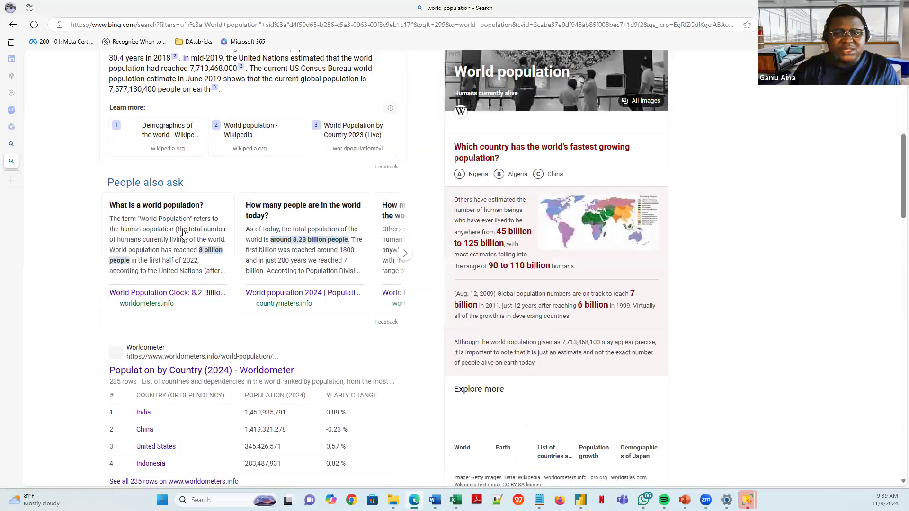
scroll(203, 122, "down", 5)
left_click(202, 123, "ctrl")
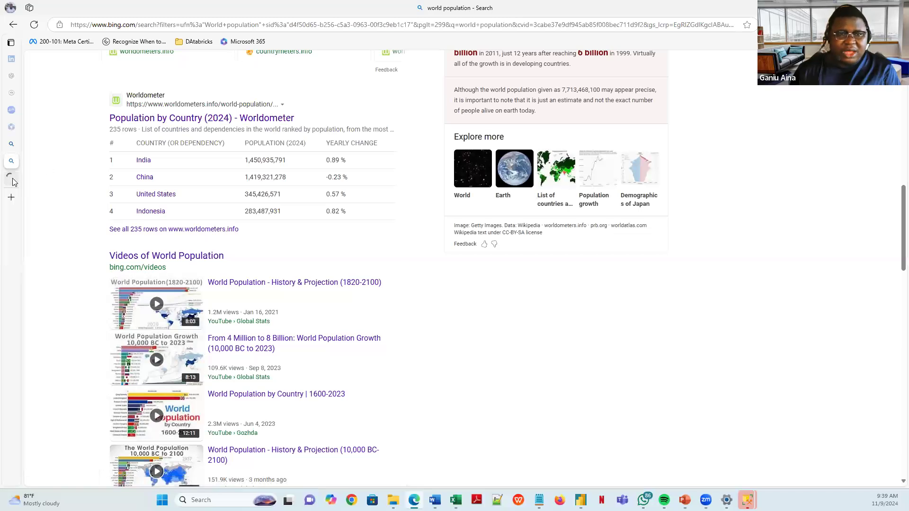
left_click(12, 178)
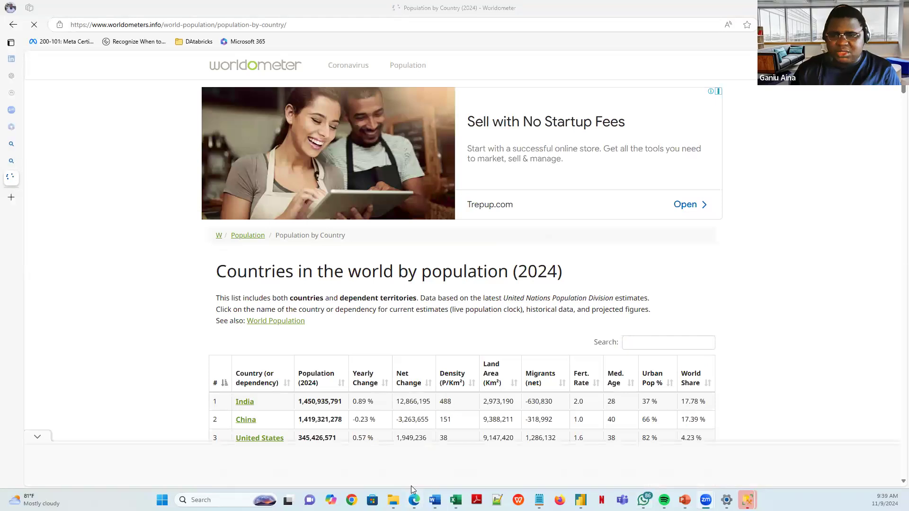
scroll(425, 228, "down", 3)
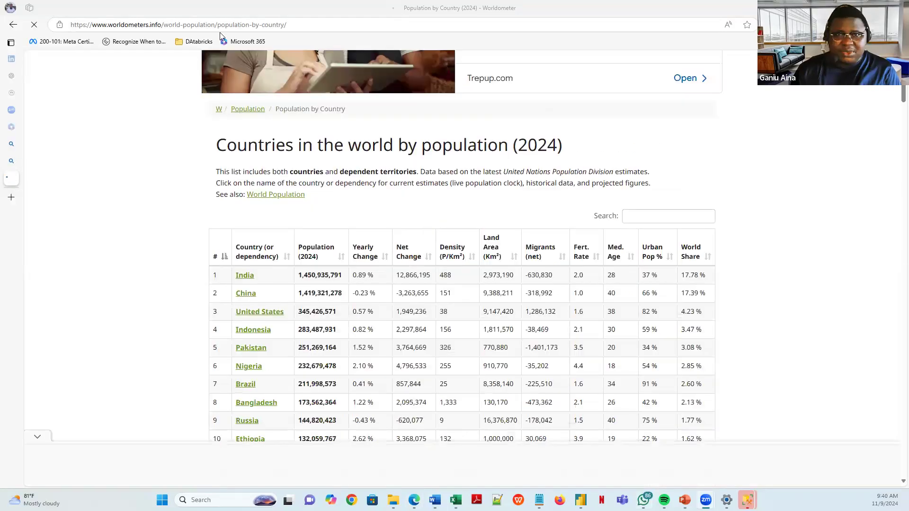
left_click(276, 25)
key("ctrl+c")
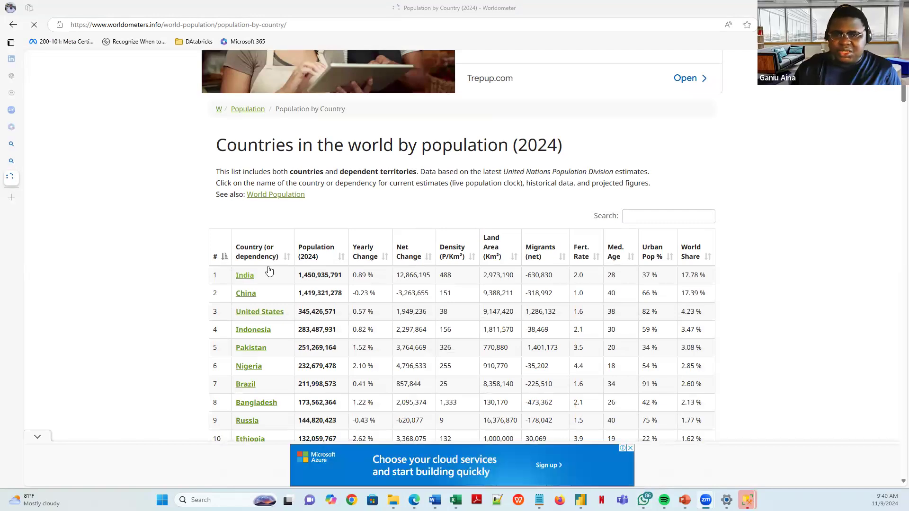
scroll(317, 282, "down", 20)
scroll(151, 325, "down", 20)
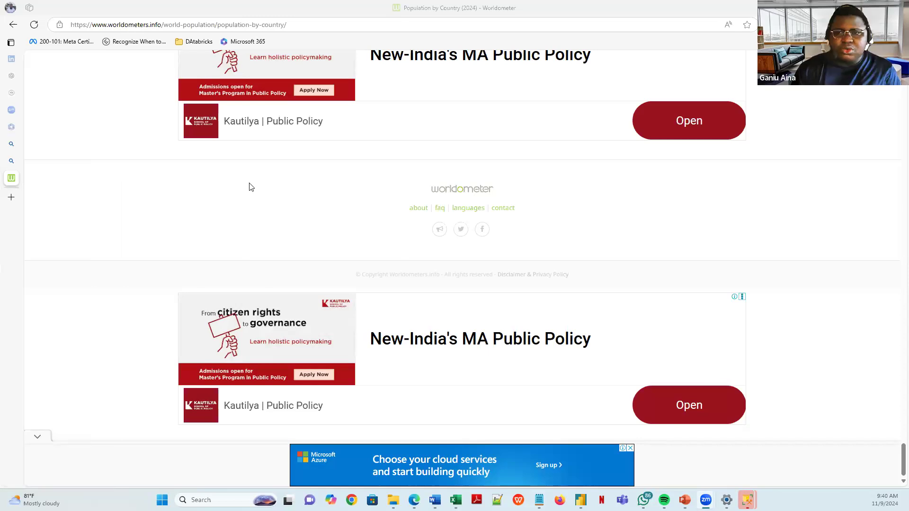
scroll(250, 187, "up", 10)
scroll(298, 195, "up", 15)
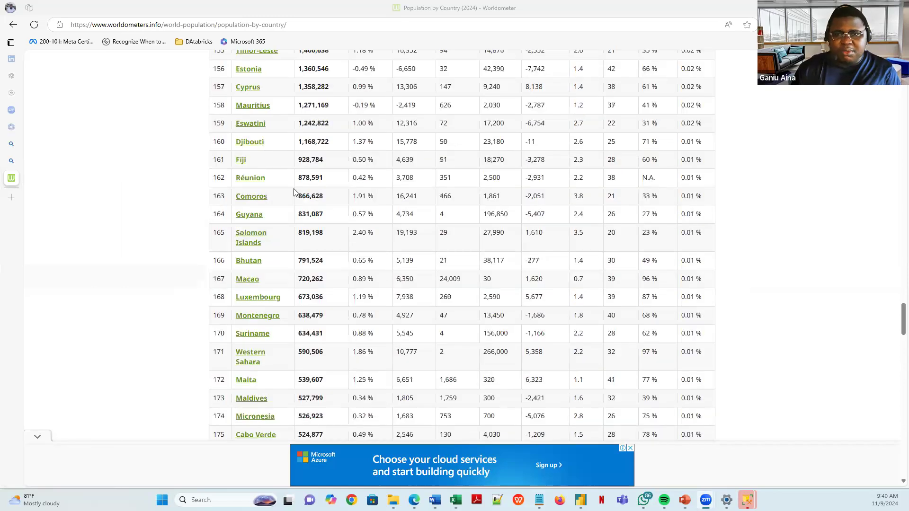
scroll(298, 199, "up", 20)
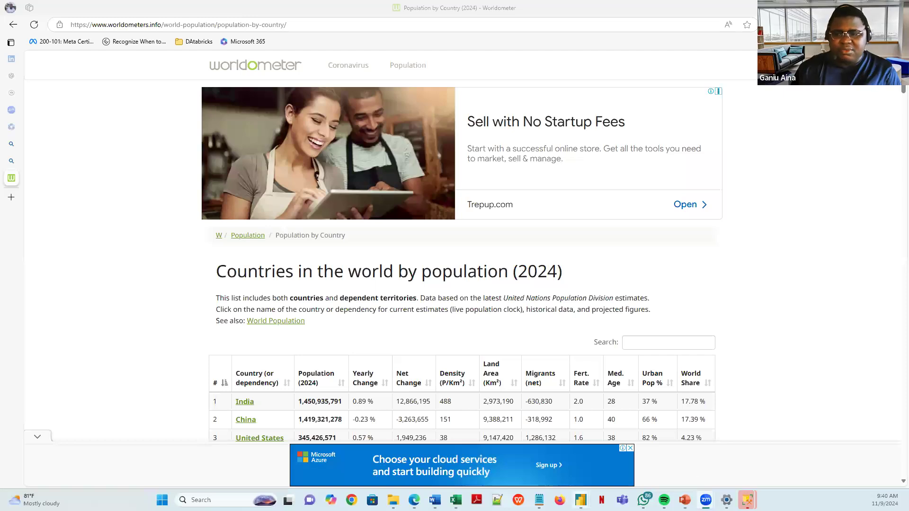
- Look at the From Web advanced options and request headers, then return to Basic mode
key("alt+Tab")
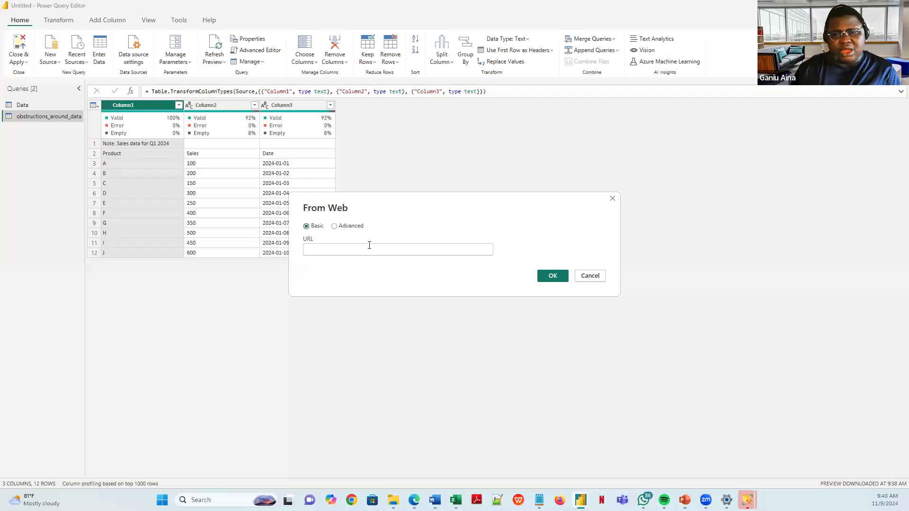
left_click(342, 226)
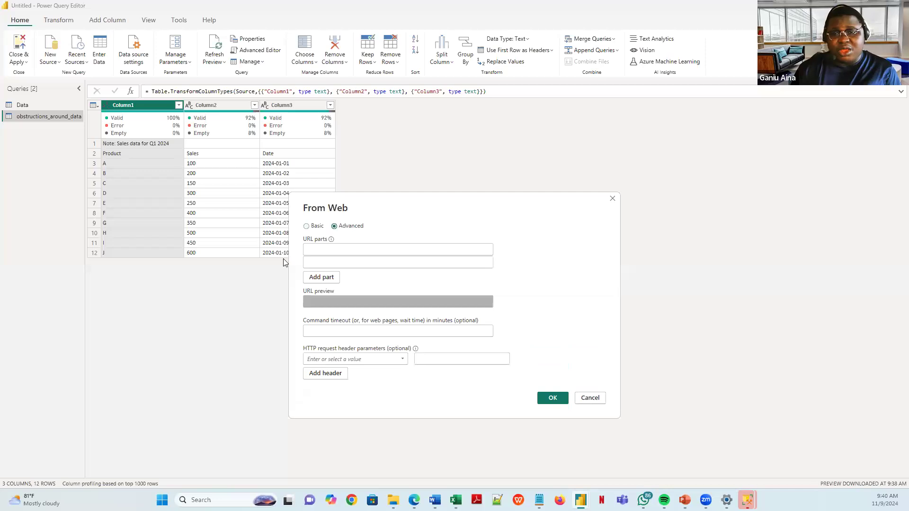
left_click(339, 359)
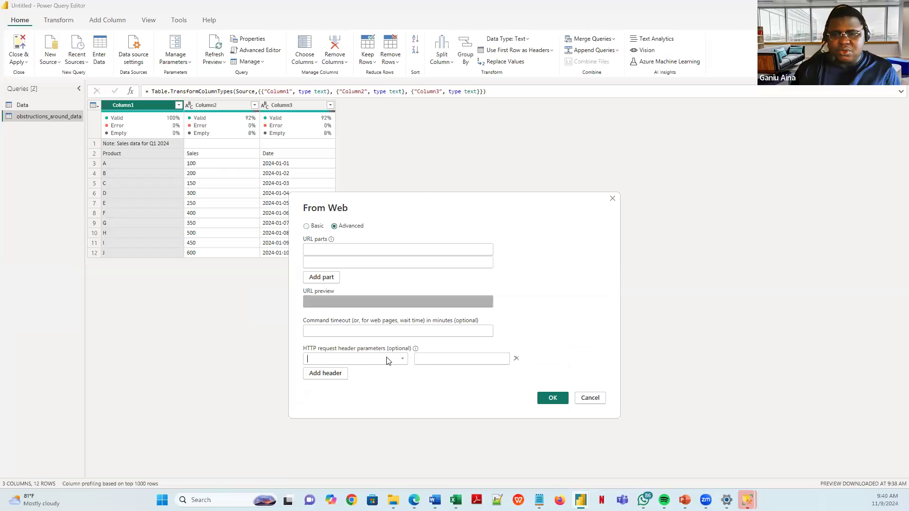
left_click(402, 361)
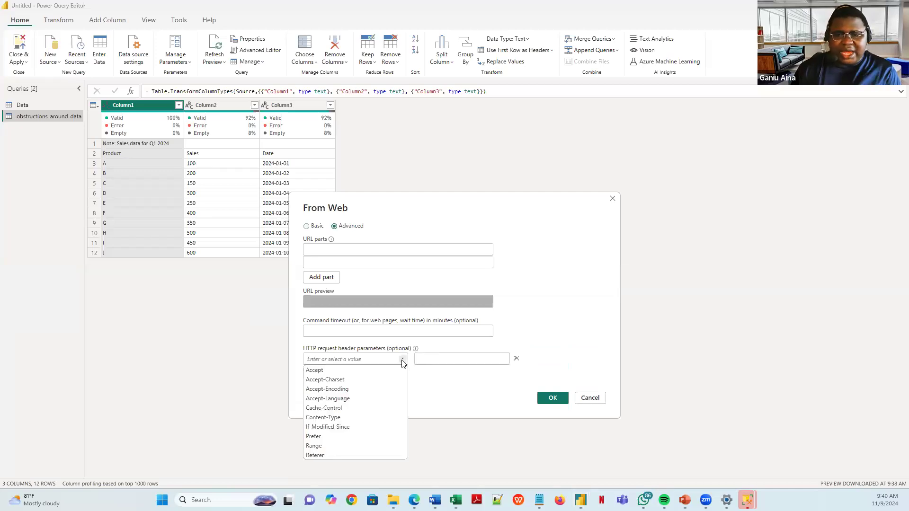
left_click(468, 360)
left_click(312, 227)
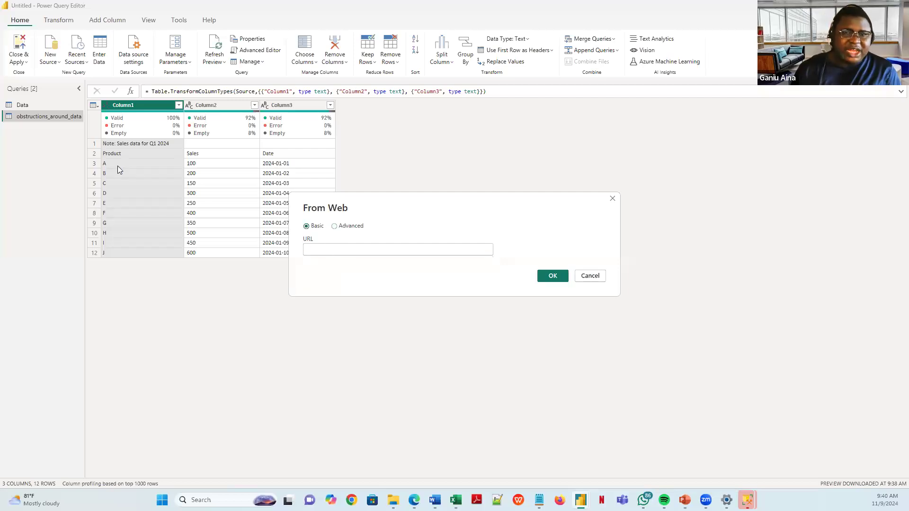
- Paste the Worldometer URL and connect with Anonymous access
left_click(348, 248)
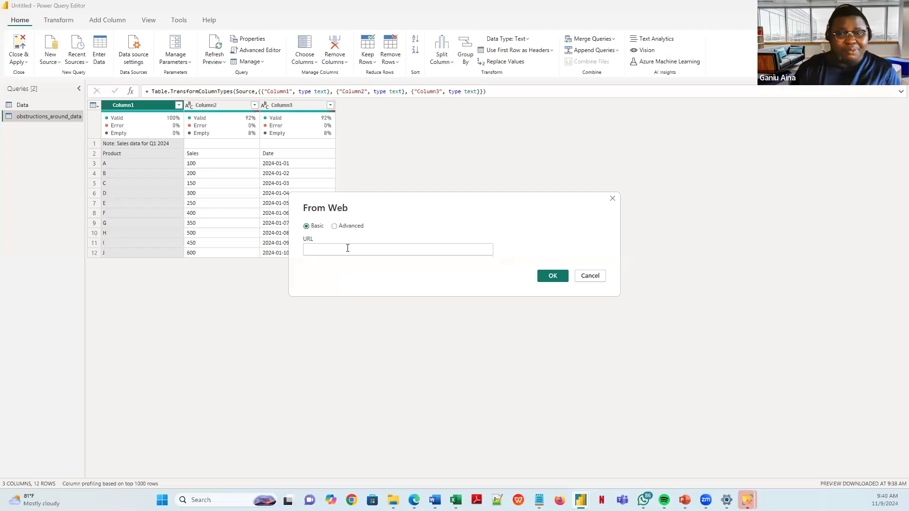
key("ctrl+v")
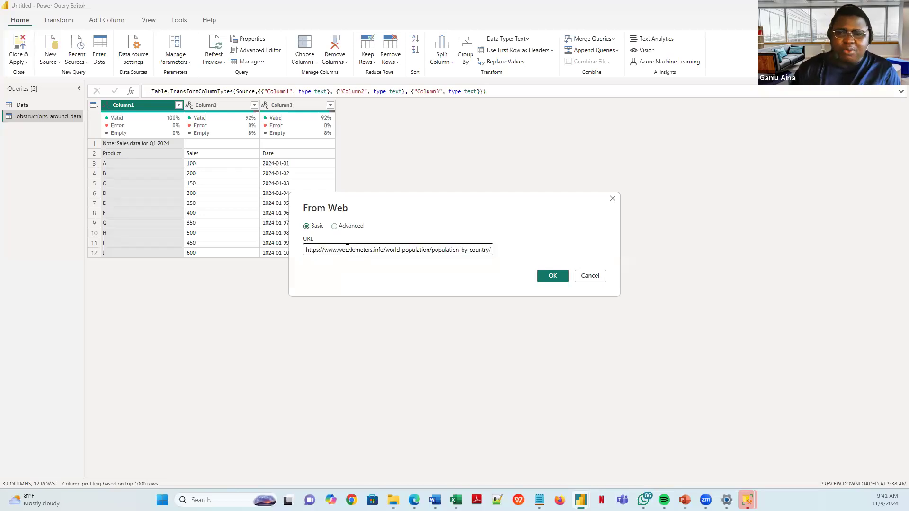
left_click(549, 276)
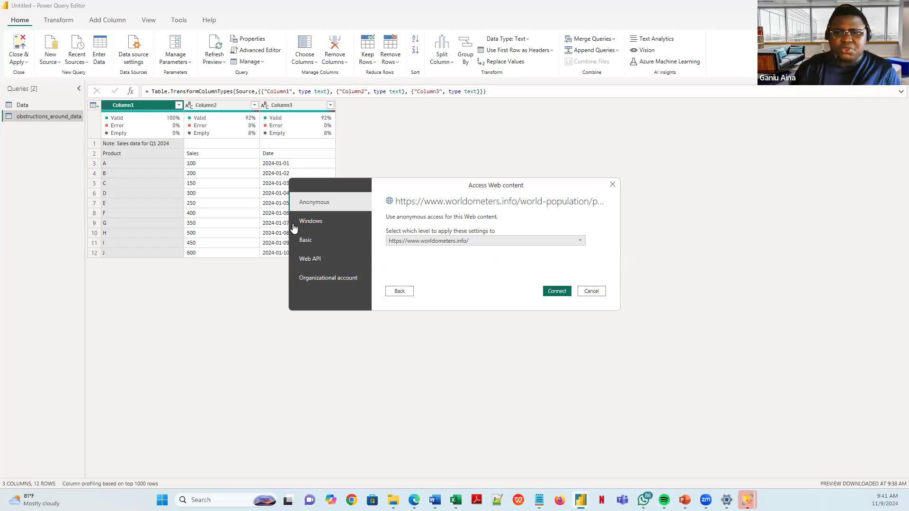
left_click(556, 290)
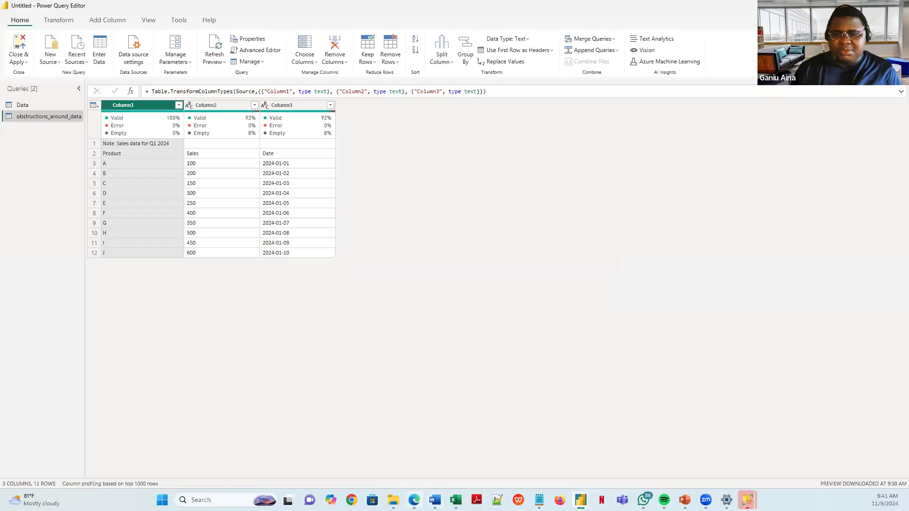
- Close the ad on the Worldometer page and scroll through the population table
key("alt+Tab")
left_click(736, 113)
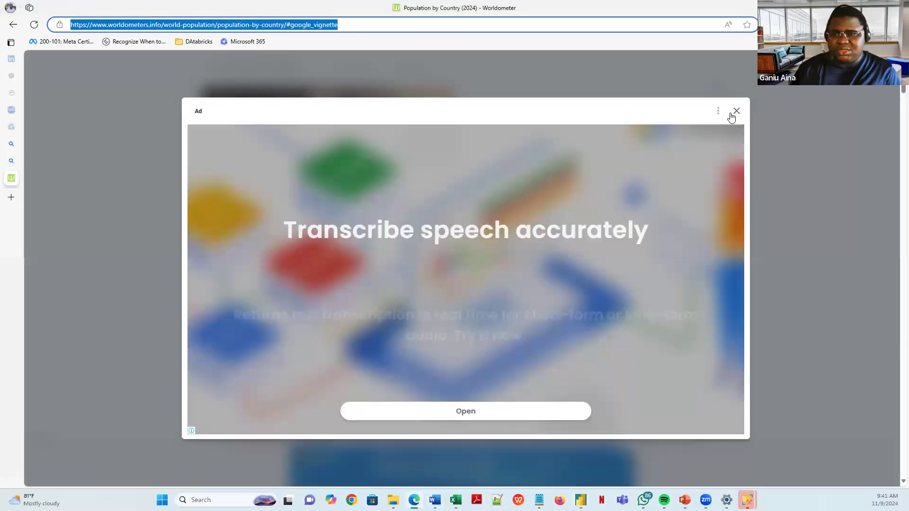
scroll(351, 263, "down", 8)
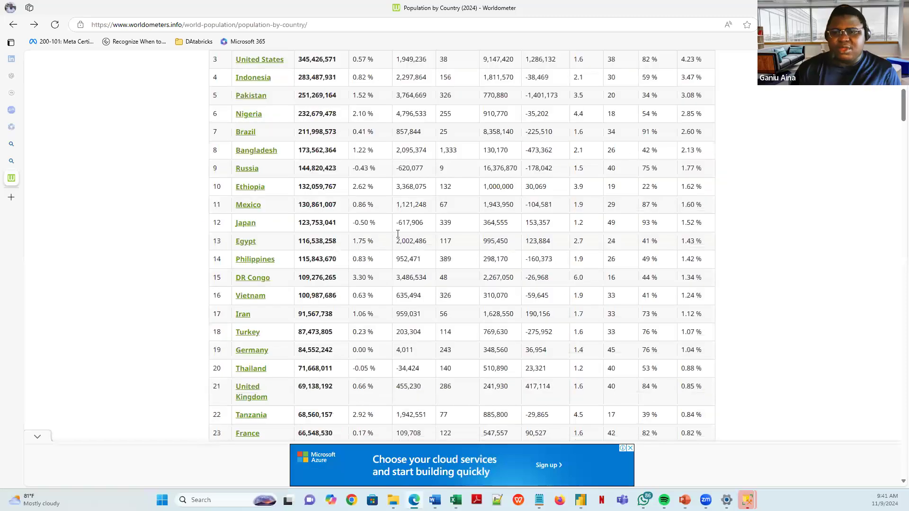
scroll(398, 242, "up", 8)
scroll(388, 251, "down", 20)
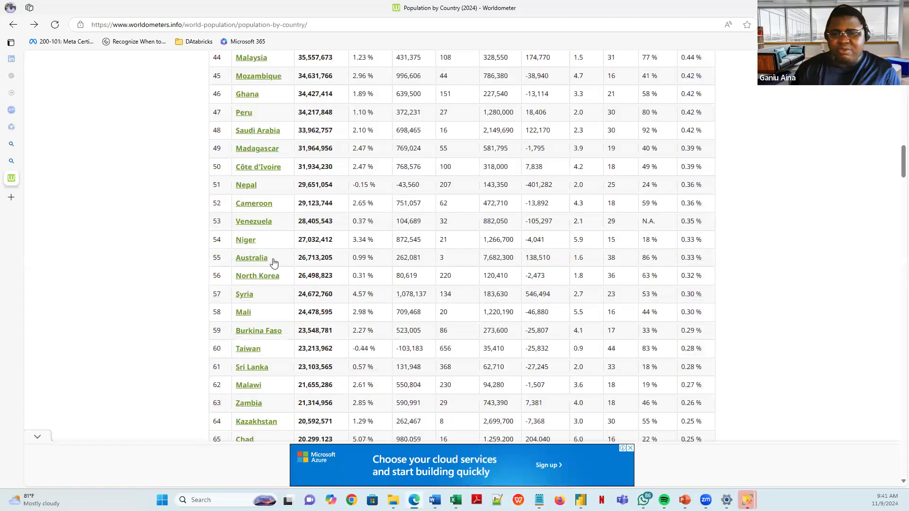
scroll(284, 261, "down", 16)
scroll(297, 262, "down", 20)
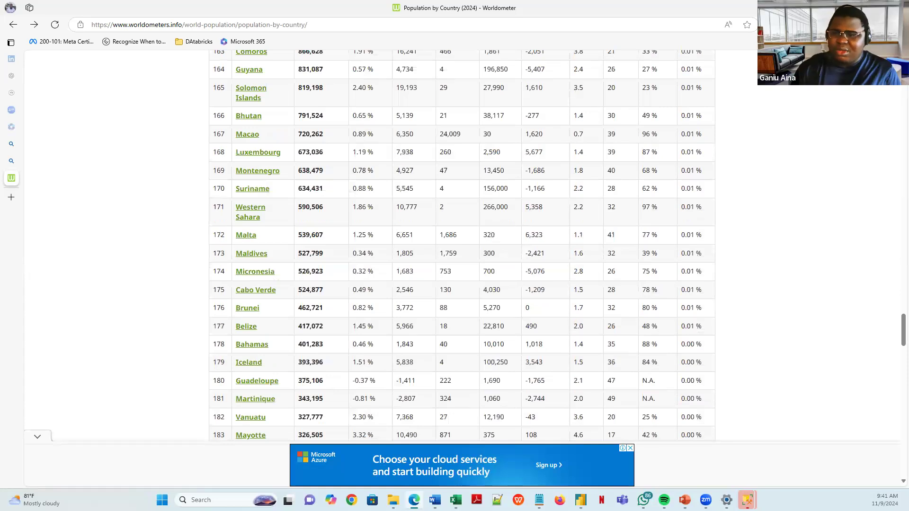
mouse_move(581, 500)
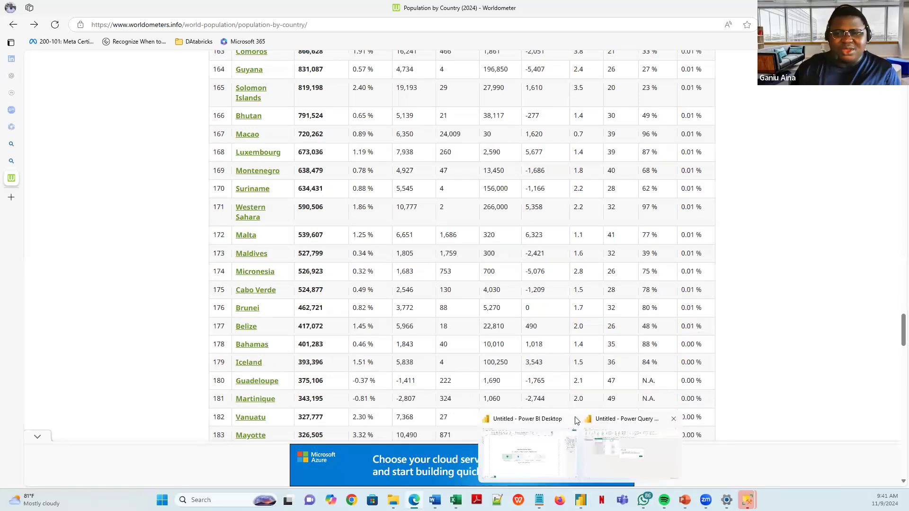
left_click(616, 440)
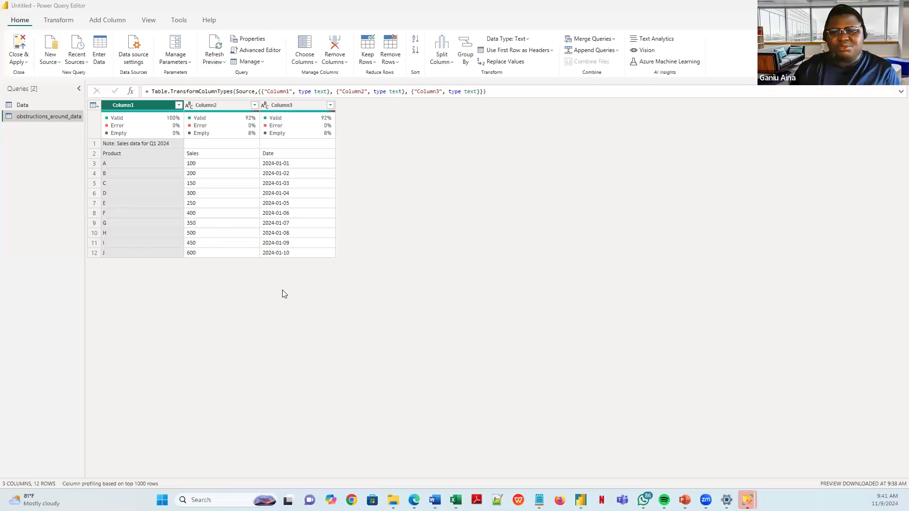
- Check the top of the population table again, then return to Power Query Editor
left_click(414, 500)
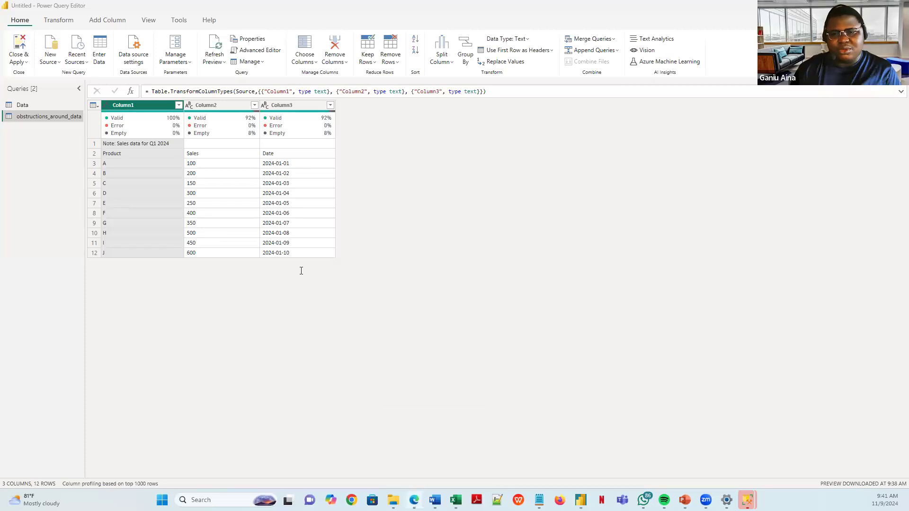
scroll(318, 241, "up", 20)
scroll(318, 241, "up", 20)
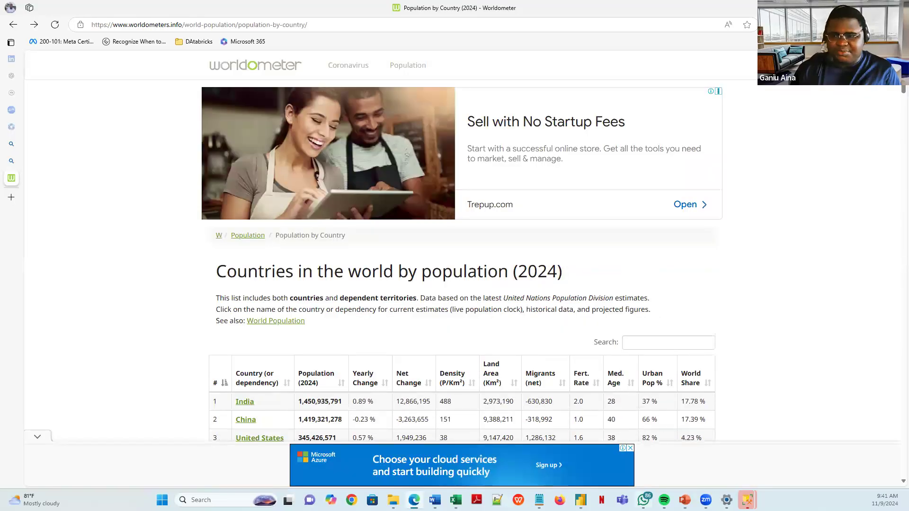
mouse_move(581, 500)
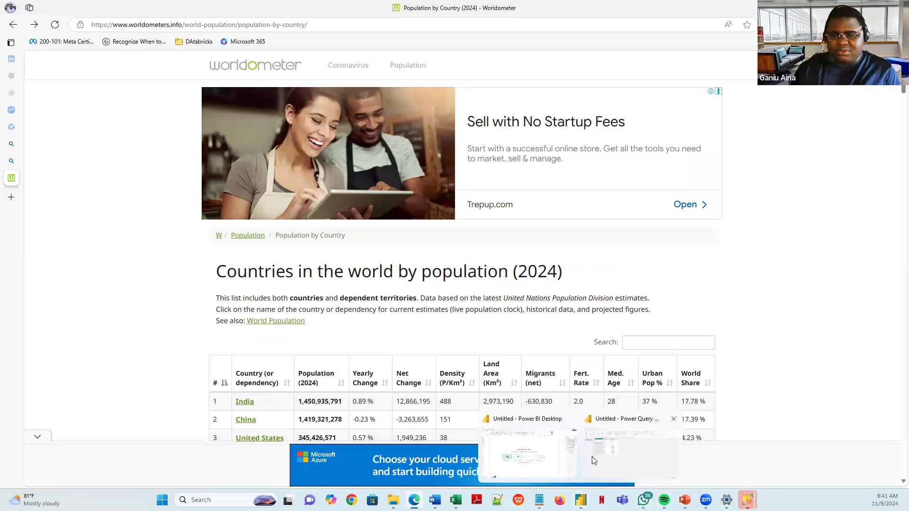
left_click(593, 461)
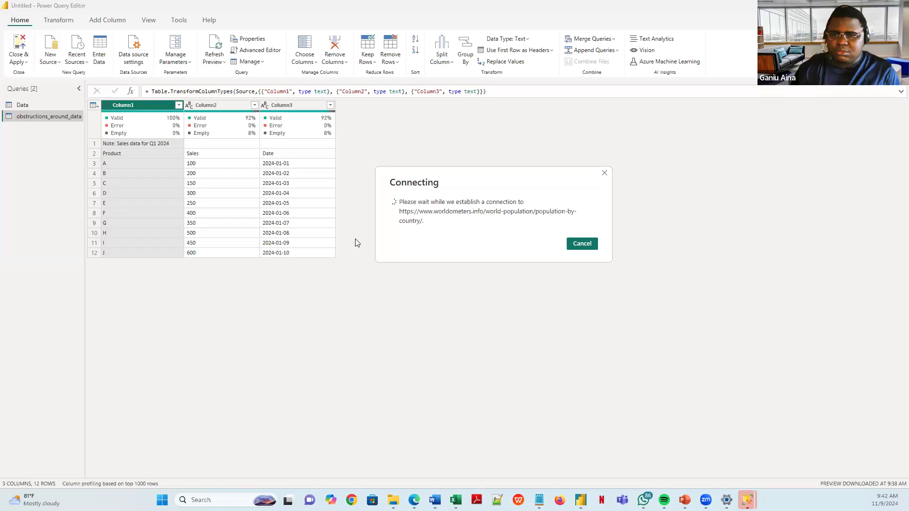
- Wait for the Worldometer connection to finish loading the Navigator
mouse_move(414, 499)
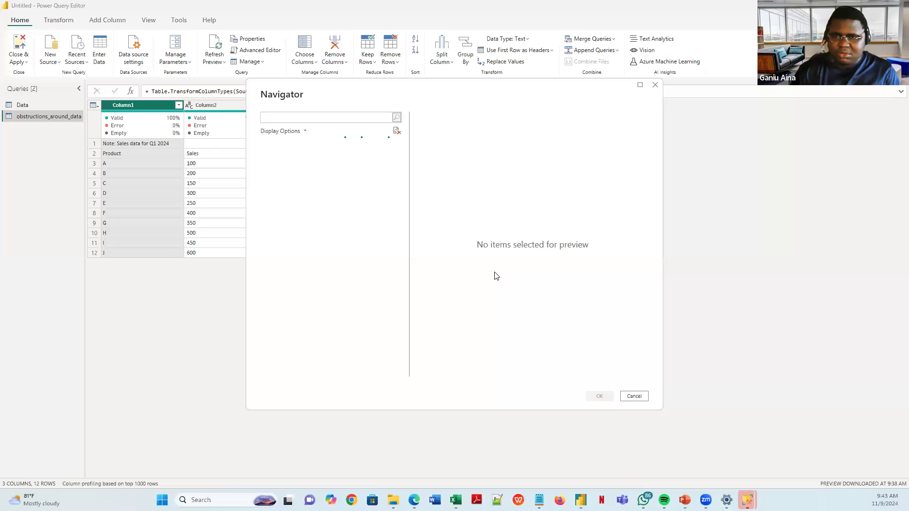
- Toggle the Navigator's Display Options list and scroll the item list
left_click(305, 134)
left_click(305, 134)
left_click(304, 134)
left_click(304, 133)
left_click(305, 134)
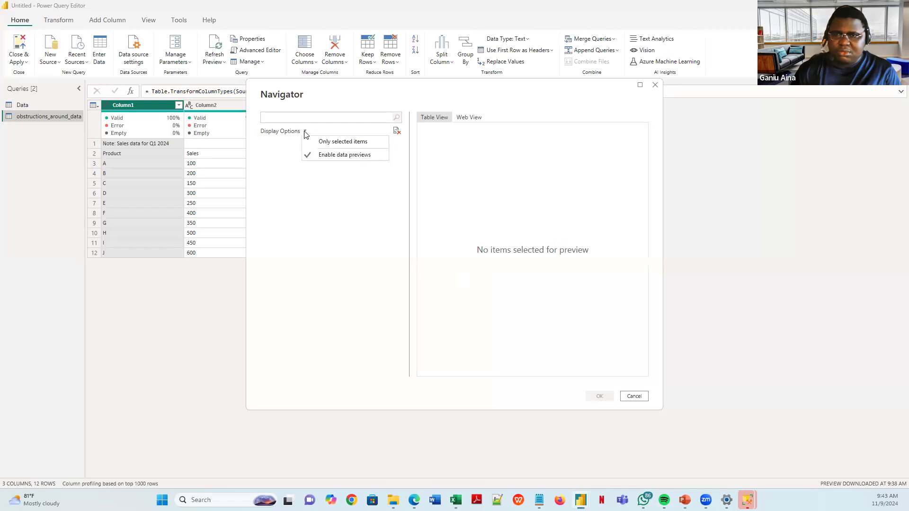
left_click(442, 184)
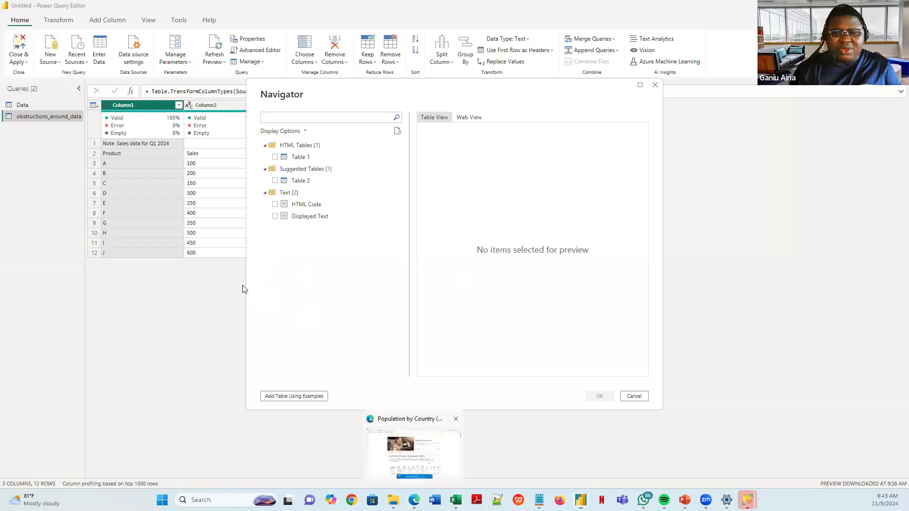
scroll(289, 285, "up", 5)
scroll(450, 483, "down", 20)
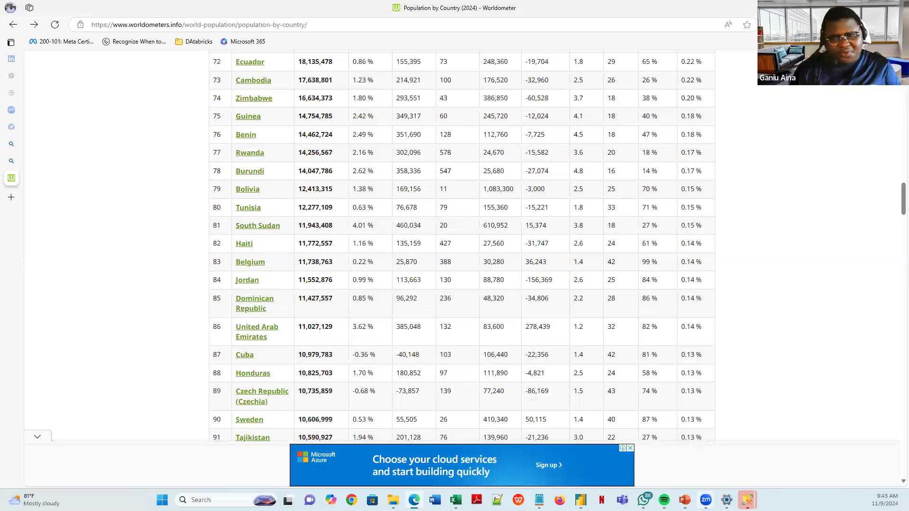
left_click(611, 455)
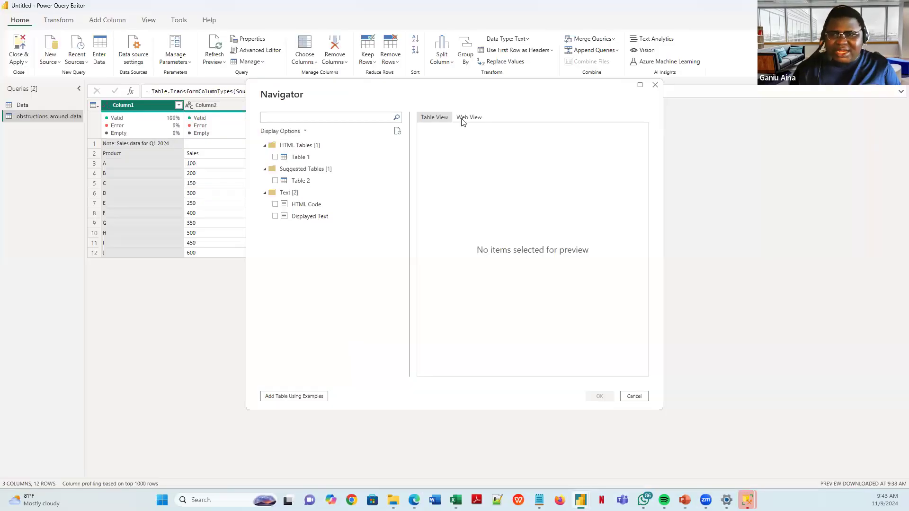
- Preview the Worldometer page in Web View, then view Table 1 as a data grid
left_click(463, 121)
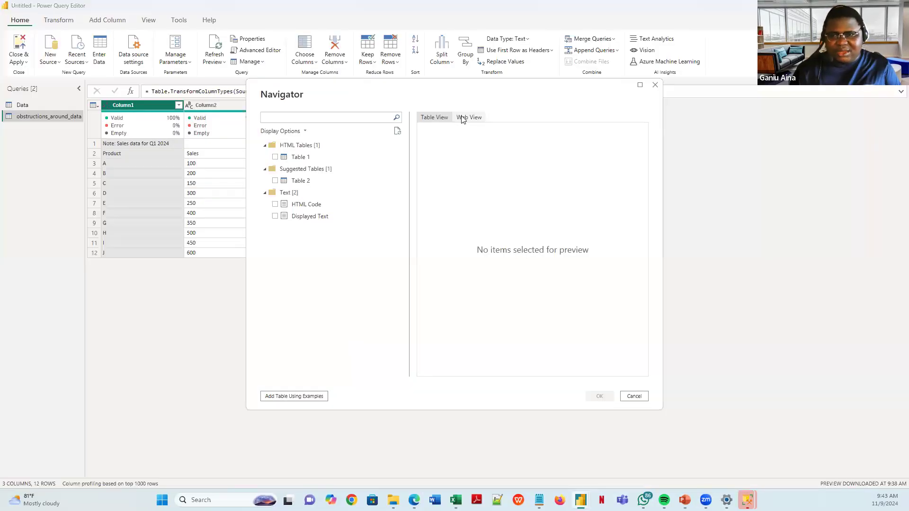
scroll(502, 308, "down", 10)
scroll(489, 297, "up", 10)
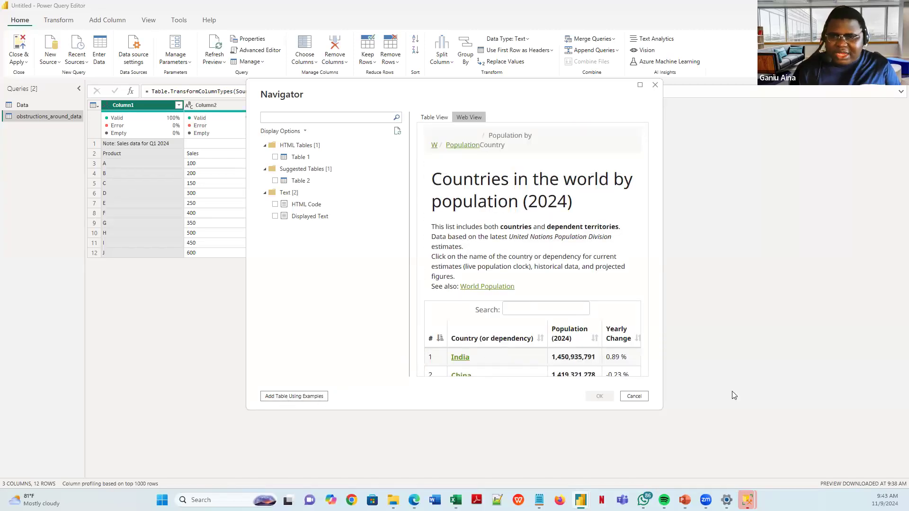
scroll(493, 346, "down", 4)
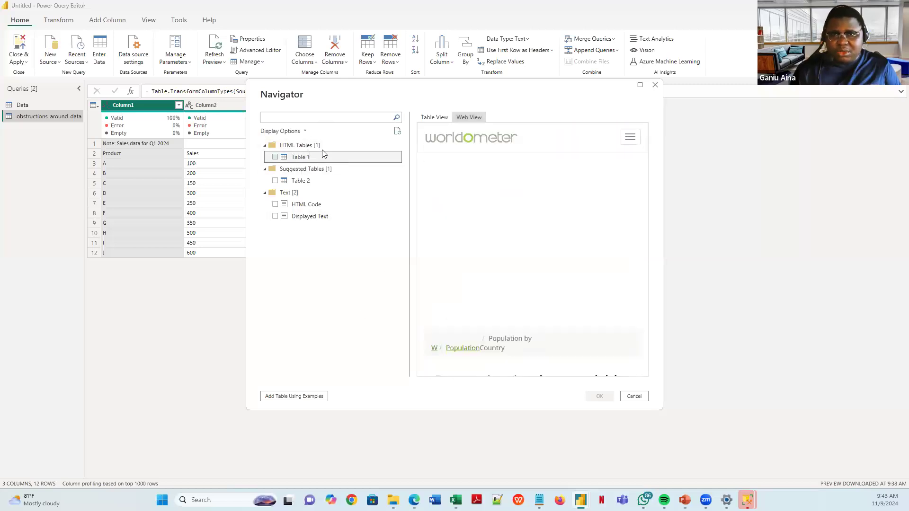
scroll(505, 188, "down", 5)
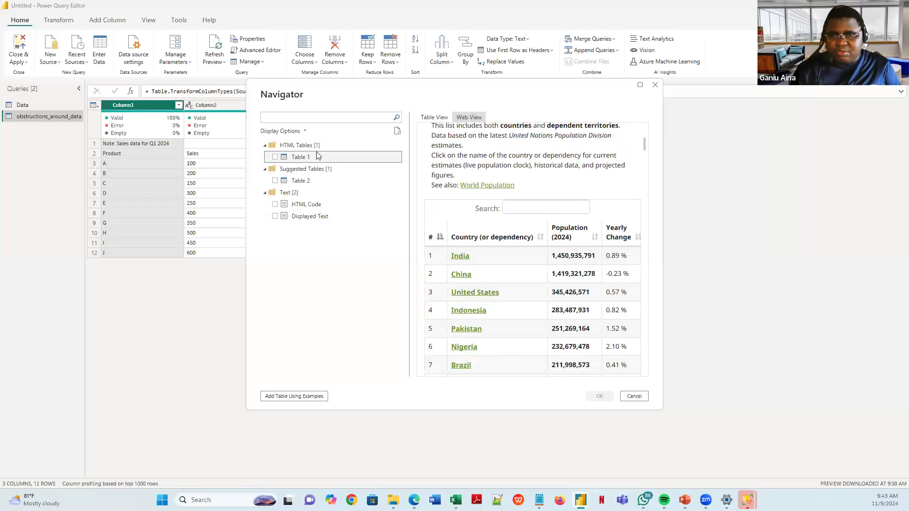
left_click(434, 119)
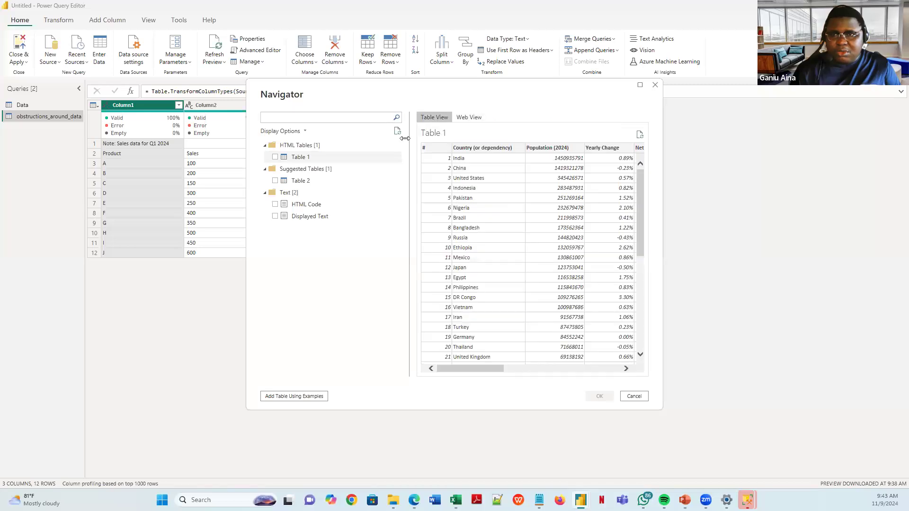
left_click_drag(469, 366, 622, 371)
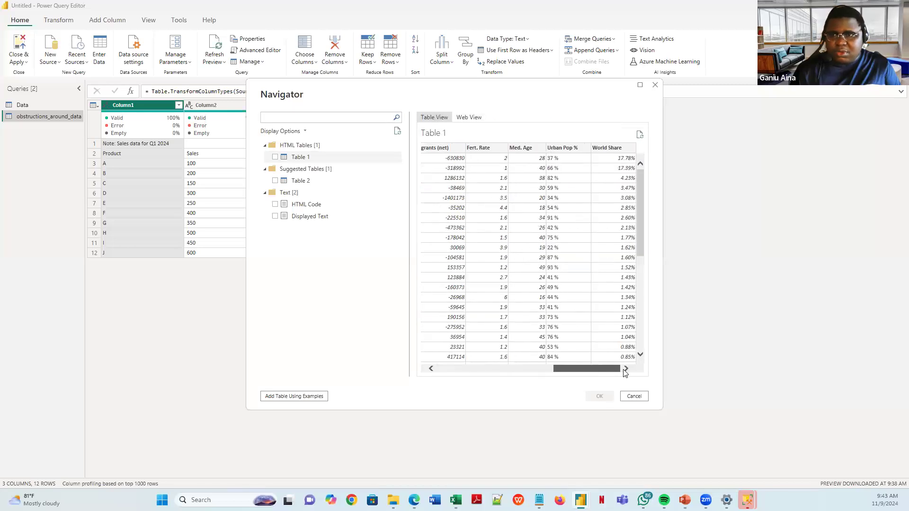
- Compare the Table 1 preview against the Worldometer page in Edge, then return to Power Query Editor
left_click(414, 501)
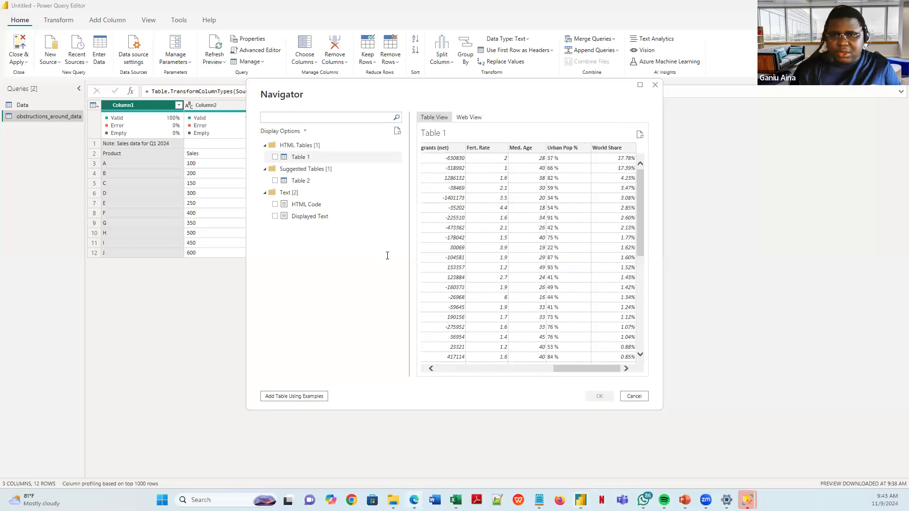
scroll(377, 275, "up", 1)
scroll(377, 275, "up", 20)
scroll(388, 272, "down", 20)
scroll(388, 273, "down", 2)
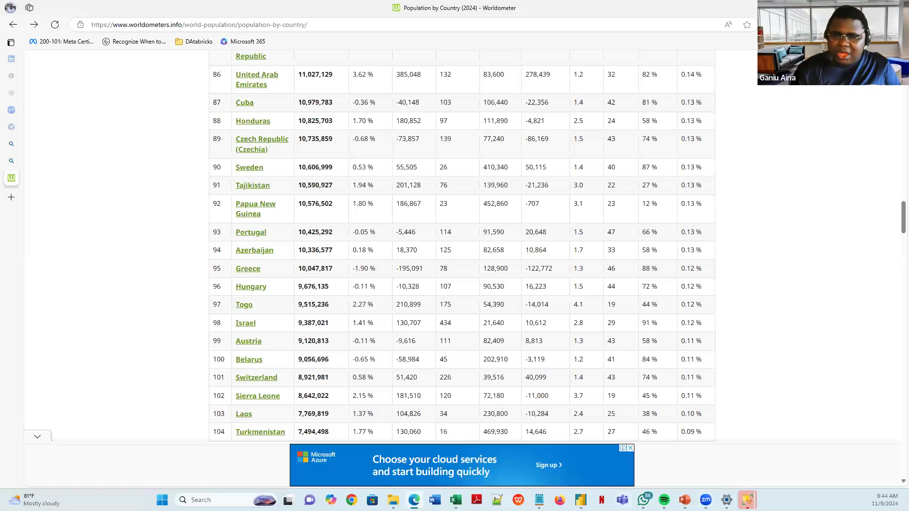
mouse_move(581, 500)
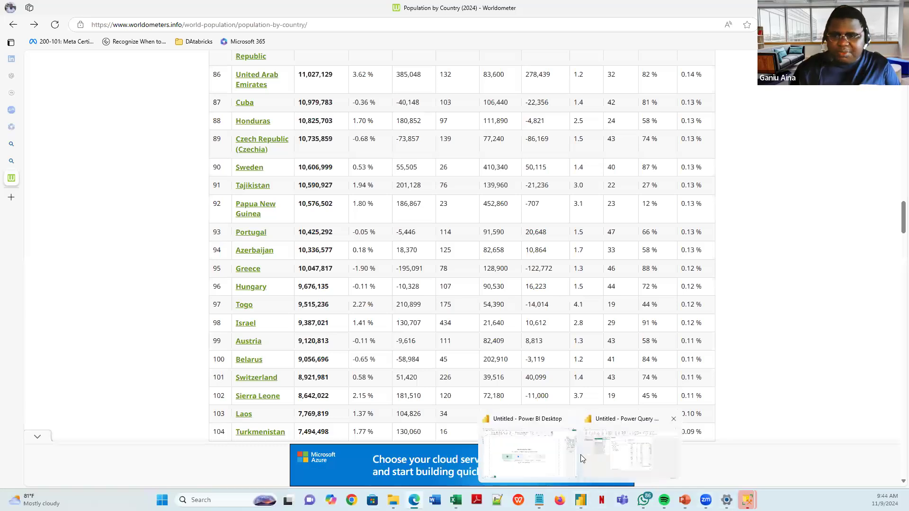
left_click(529, 456)
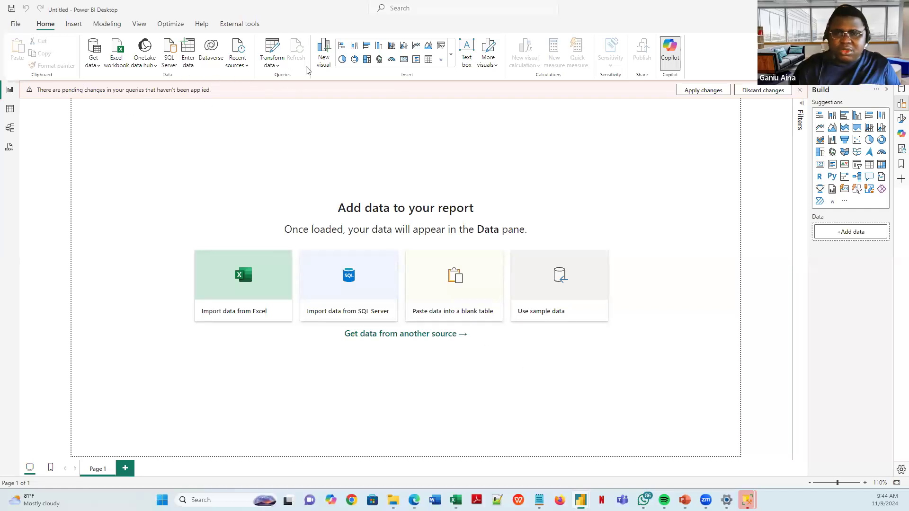
mouse_move(684, 500)
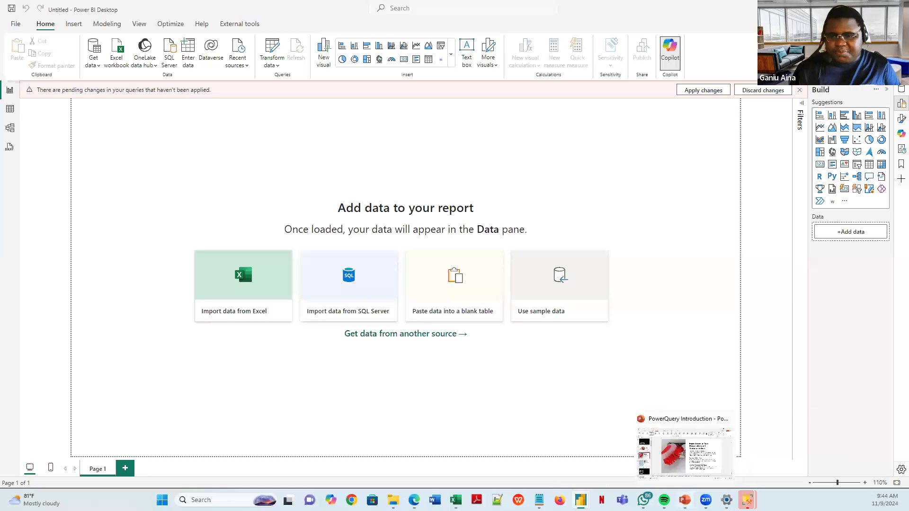
mouse_move(582, 498)
left_click(611, 441)
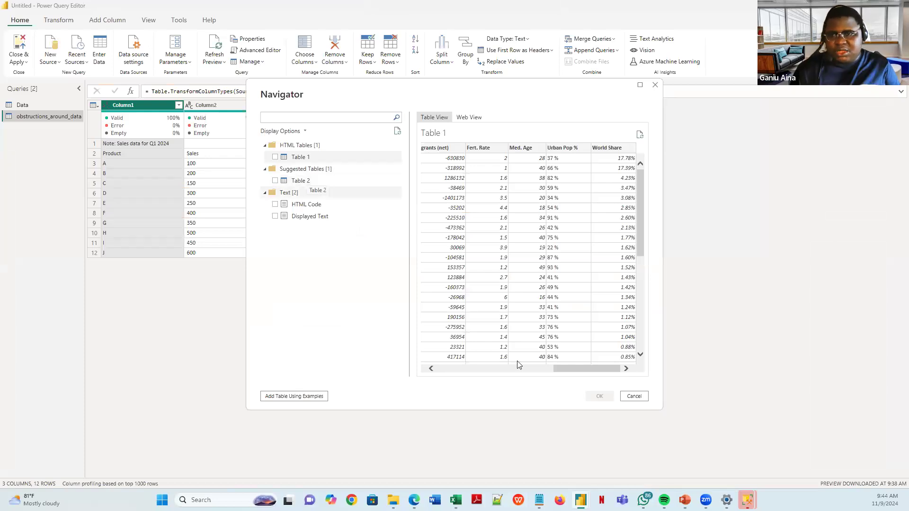
- Scroll across the Table 1 preview columns and recheck them against the web page
mouse_move(569, 369)
left_mouse_down()
mouse_move(597, 370)
mouse_move(586, 370)
left_mouse_up()
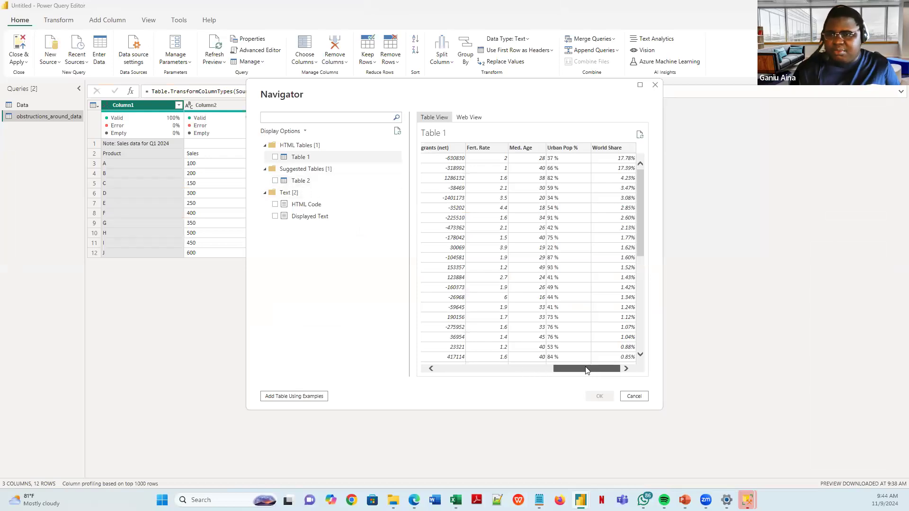
left_click_drag(527, 369, 623, 371)
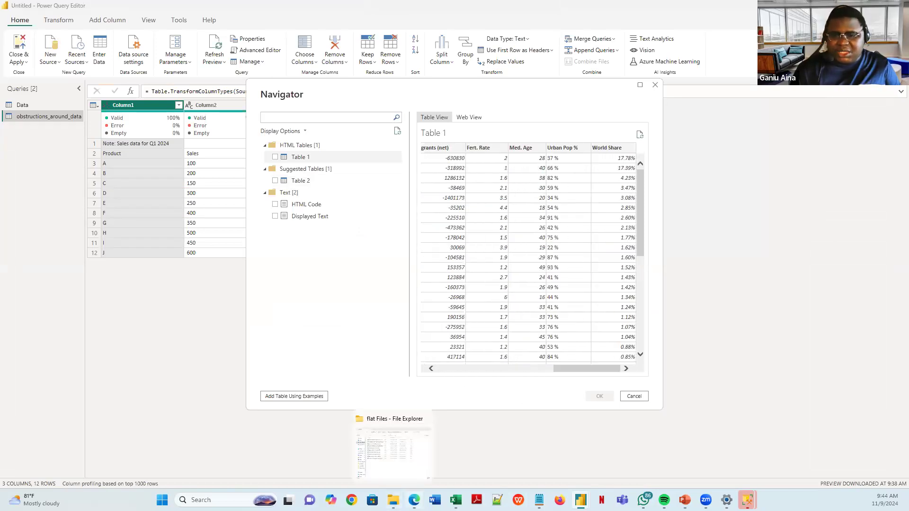
left_click(414, 500)
scroll(450, 425, "down", 15)
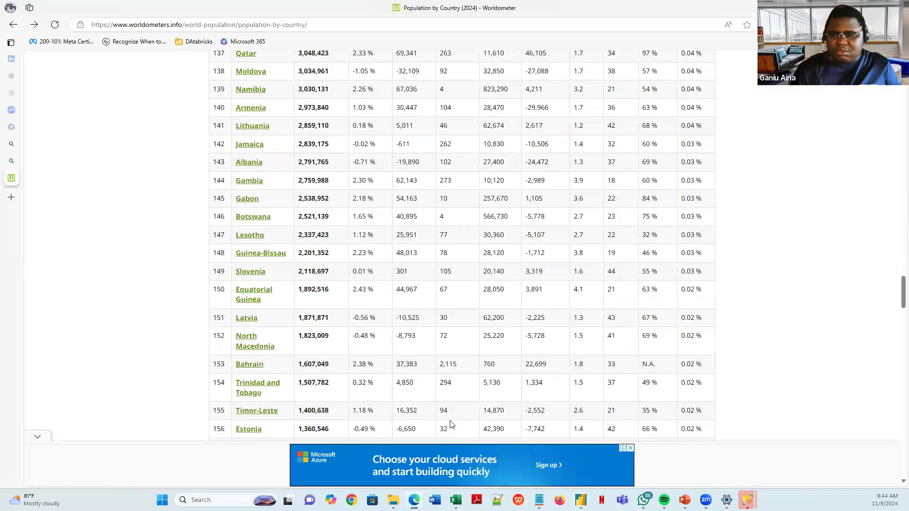
mouse_move(581, 499)
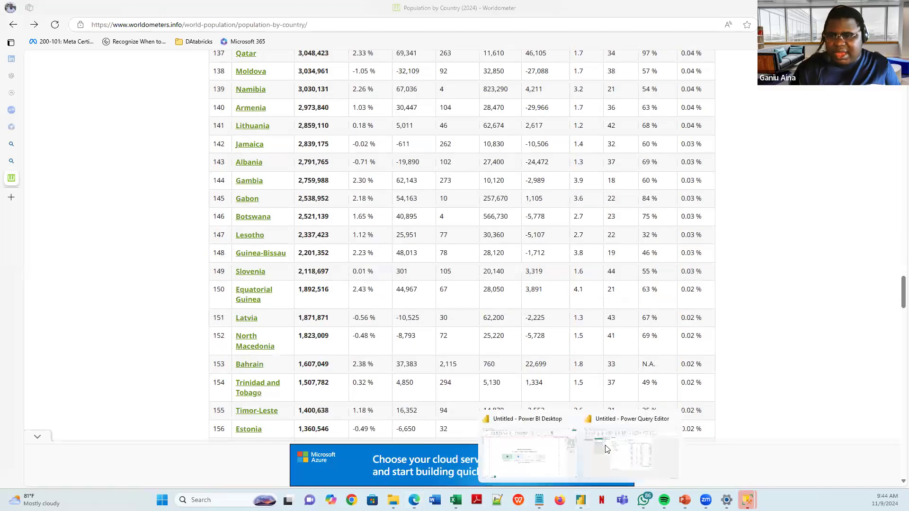
left_click(607, 449)
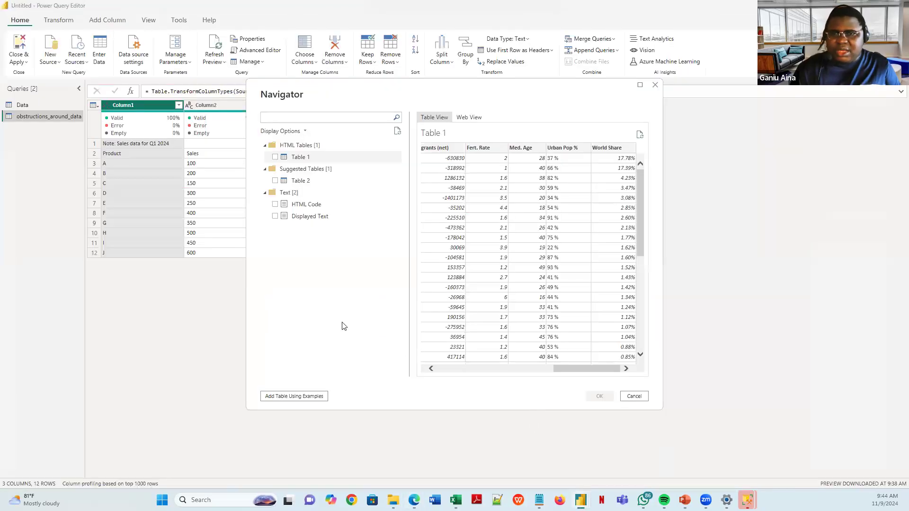
- Tick Table 1 in the Navigator, preview Table 2, and load Table 1 into Power Query Editor
left_click(275, 157)
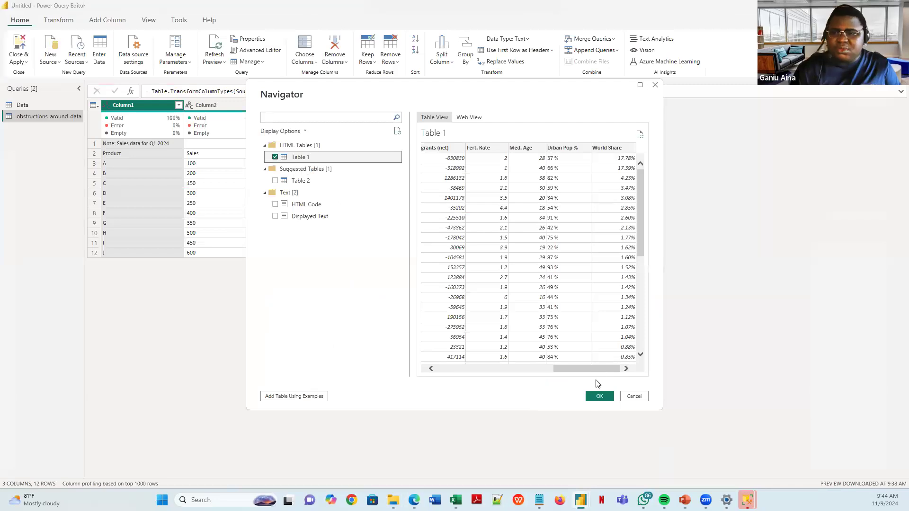
left_click_drag(588, 368, 602, 322)
scroll(568, 279, "down", 6)
scroll(558, 275, "up", 6)
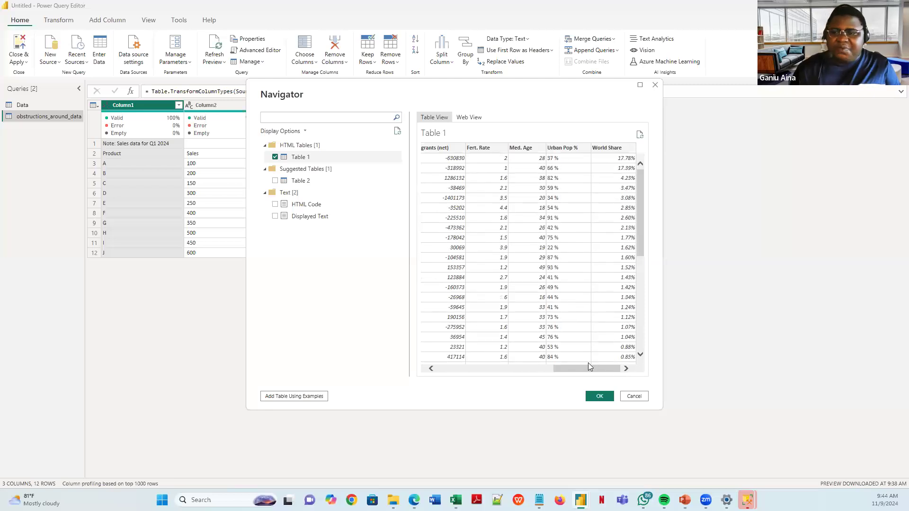
left_click_drag(568, 368, 476, 362)
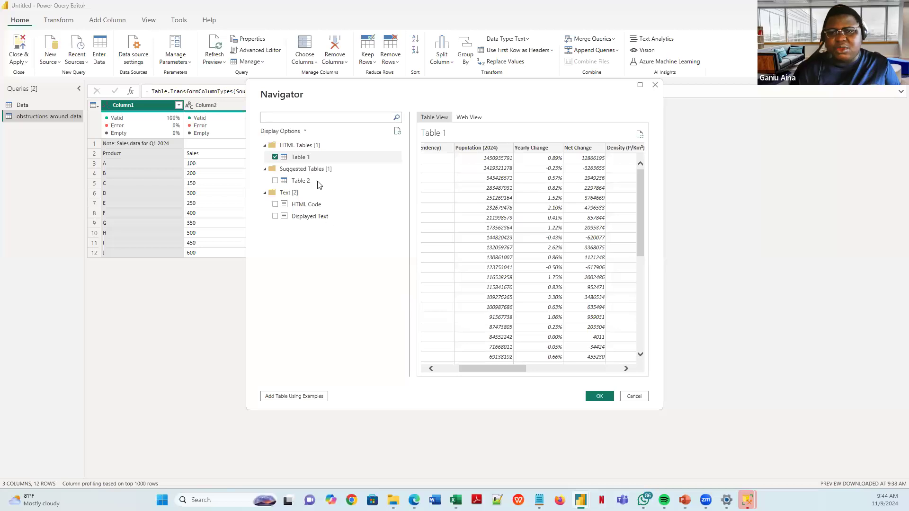
left_click(303, 181)
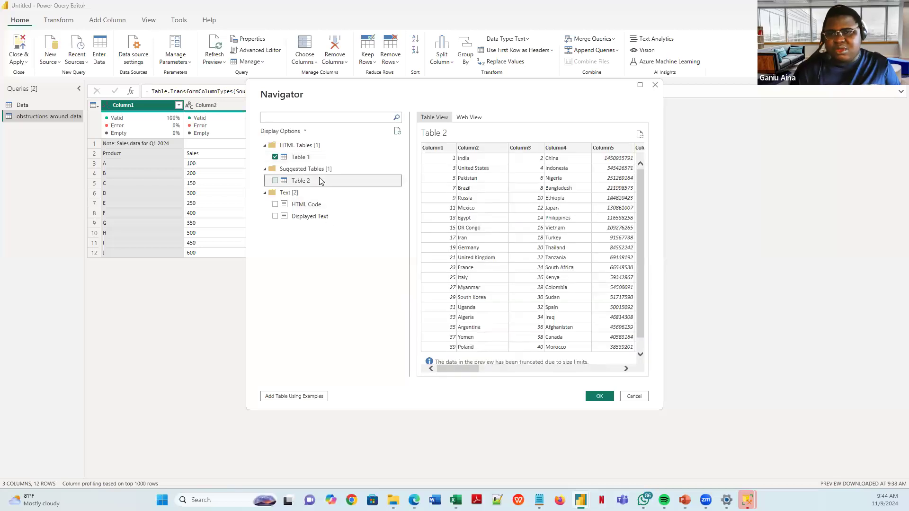
left_click_drag(471, 369, 331, 178)
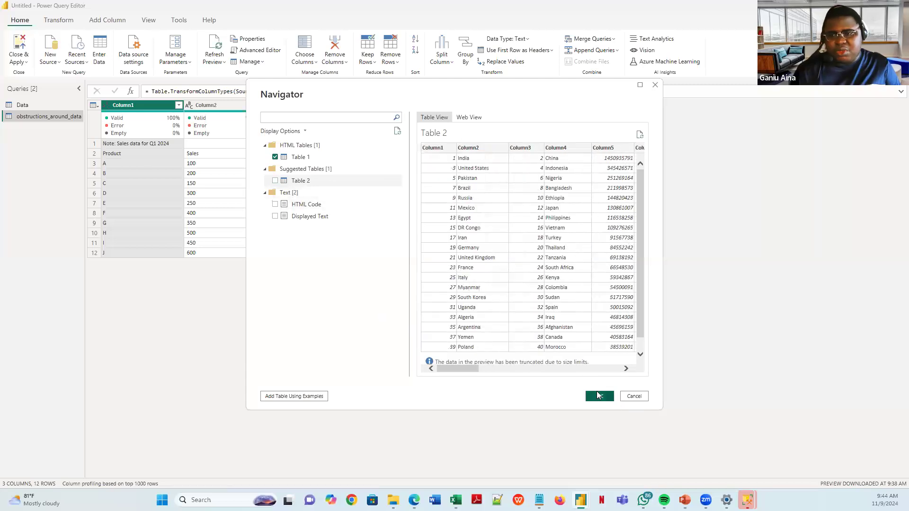
key("alt+Tab")
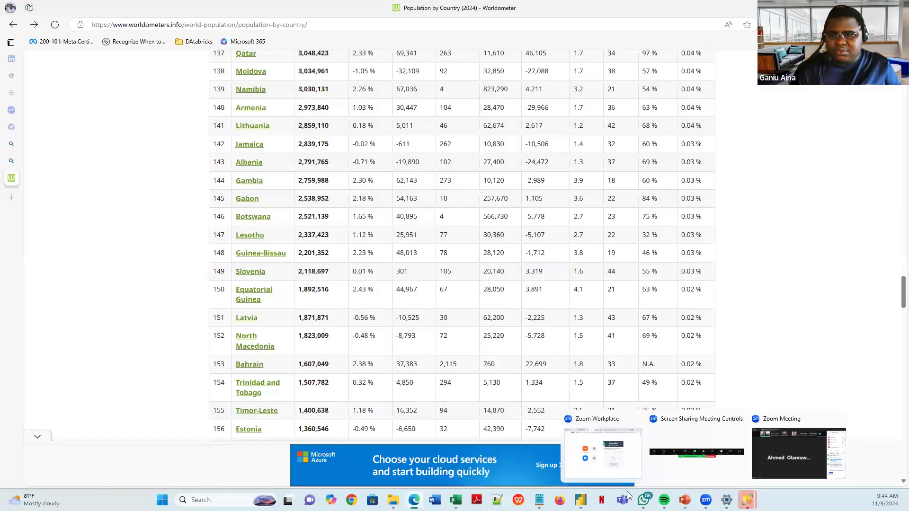
left_click(549, 456)
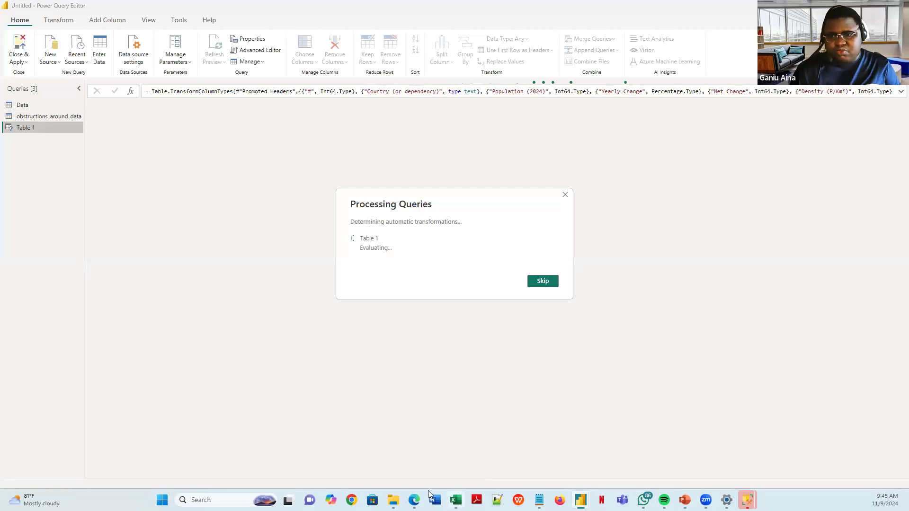
- Review the Worldometer population table in Edge from the top of the page
key("alt+Tab")
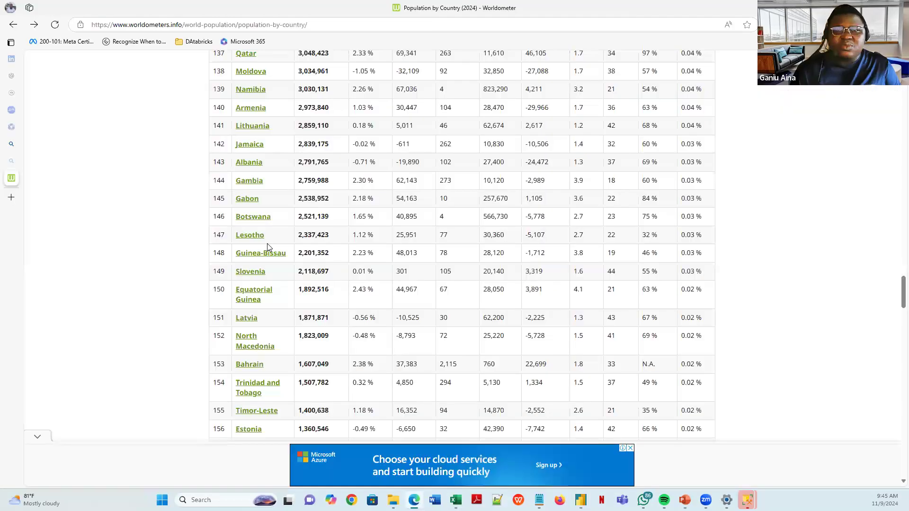
key("Home")
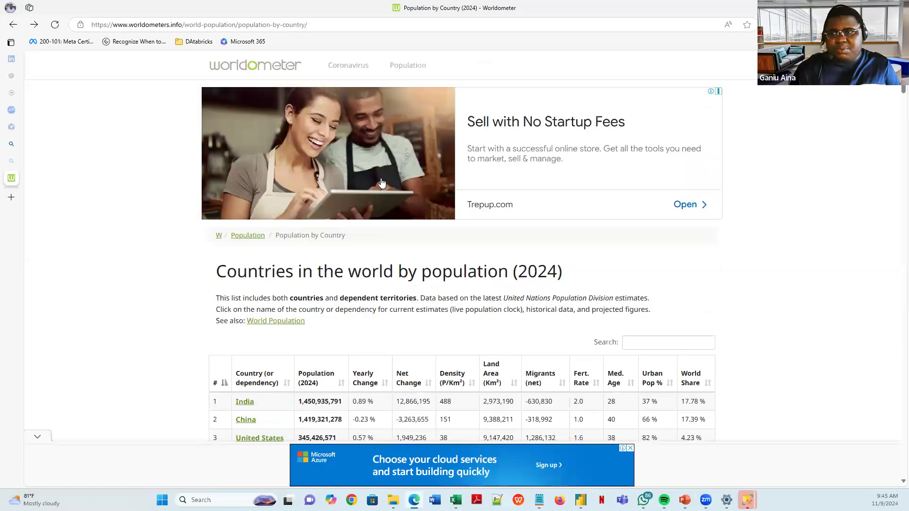
scroll(255, 253, "down", 20)
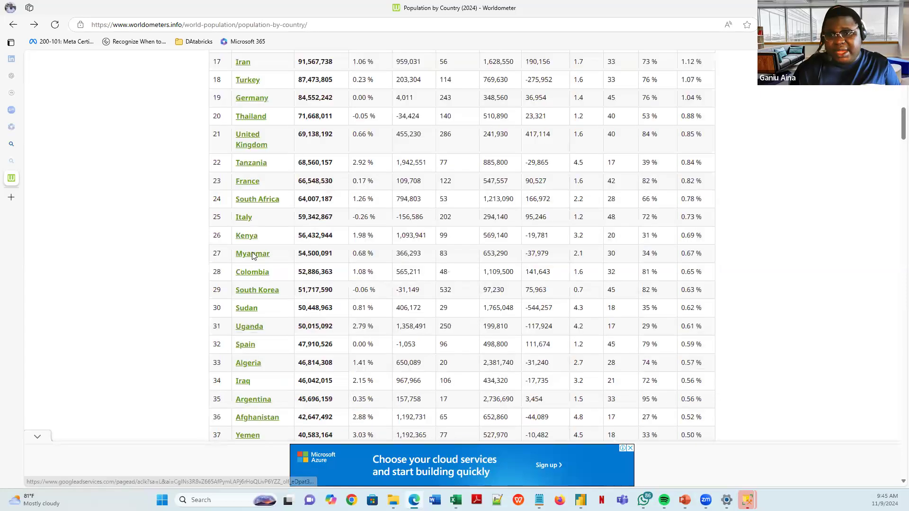
scroll(470, 380, "down", 20)
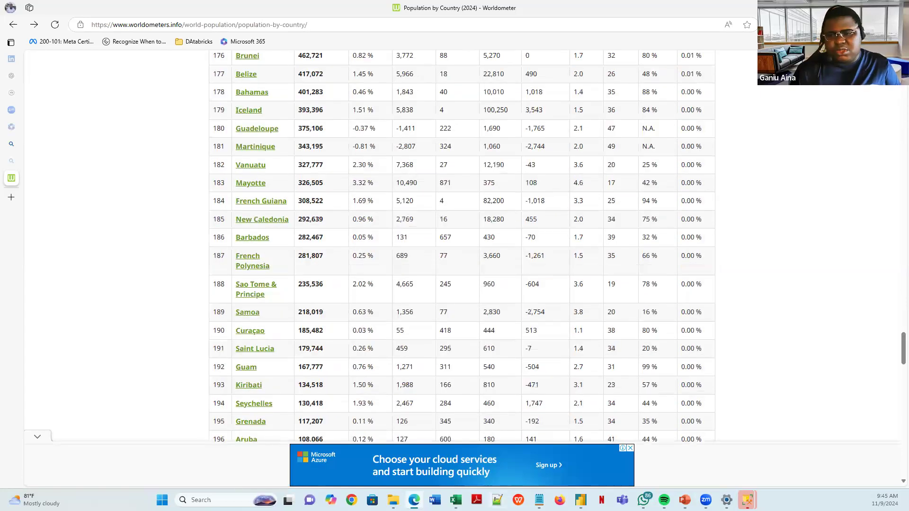
left_click(601, 443)
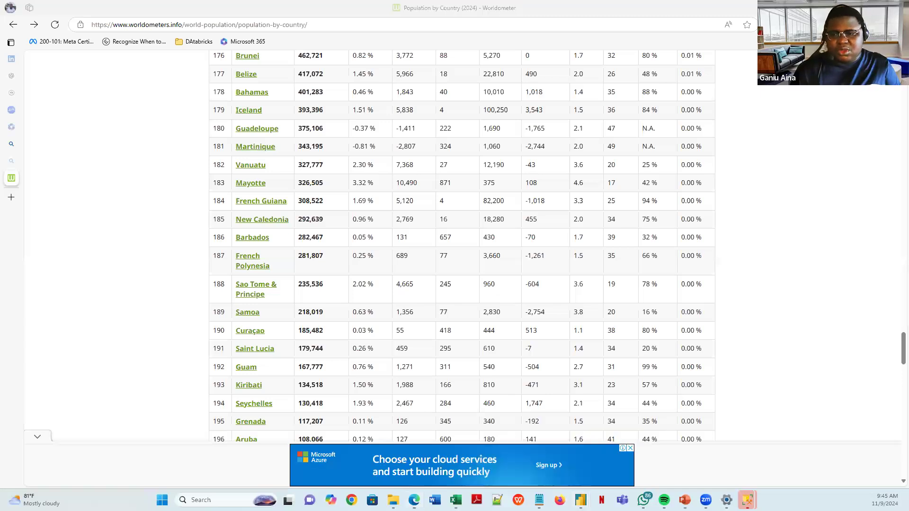
- Back in Power Query Editor, inspect India's Population (2024) value in Table 1
mouse_move(581, 500)
left_click(631, 449)
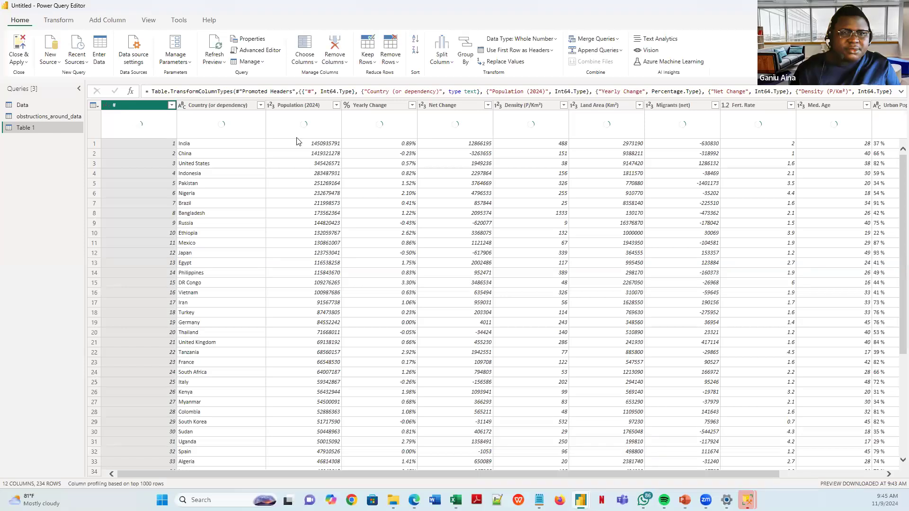
left_click_drag(639, 473, 320, 464)
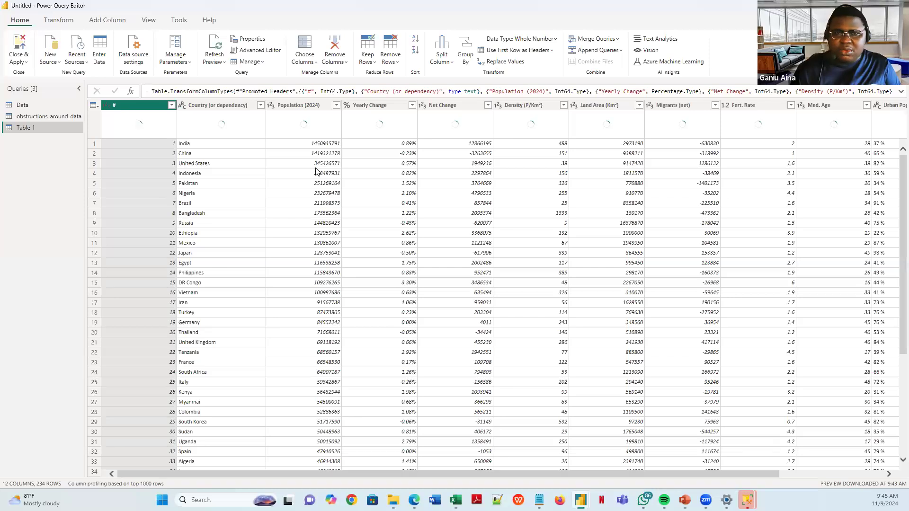
left_click(314, 144)
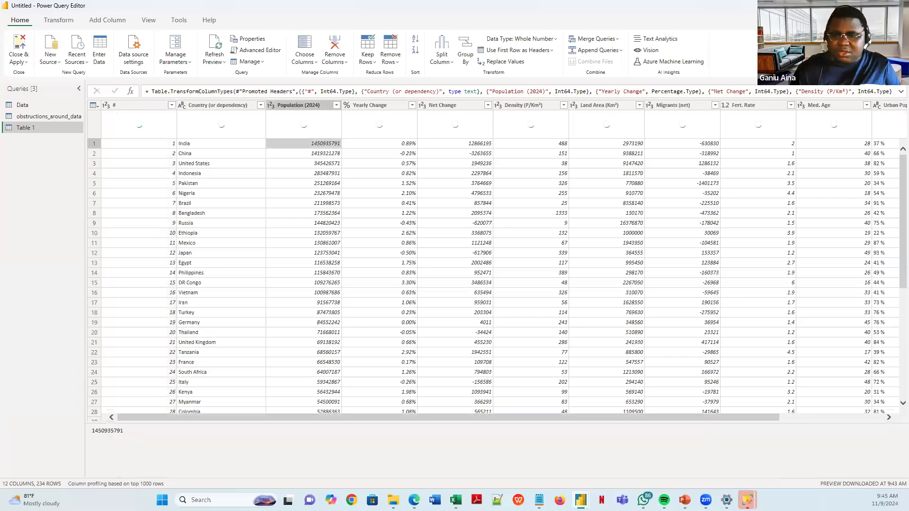
- Compare that value against the Worldometer page, then return to the query editor
mouse_move(414, 500)
left_click(414, 452)
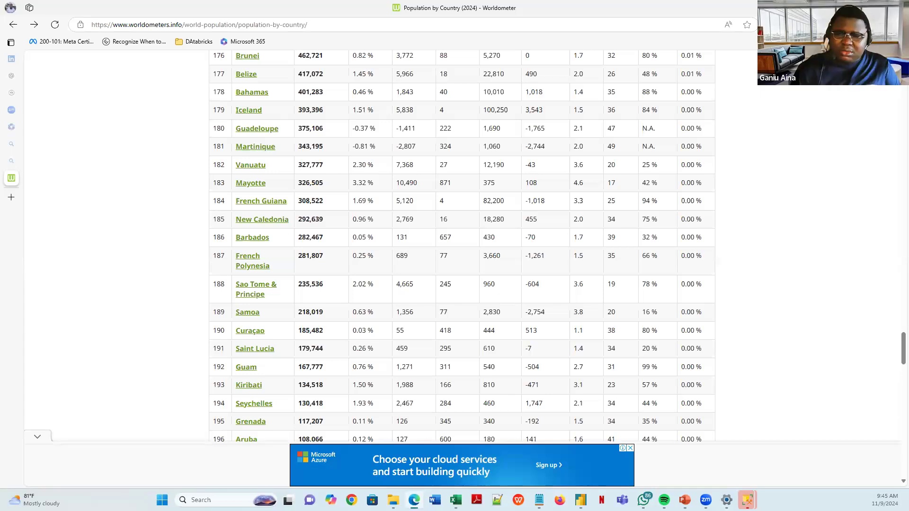
mouse_move(414, 499)
scroll(293, 197, "up", 1)
scroll(294, 198, "up", 20)
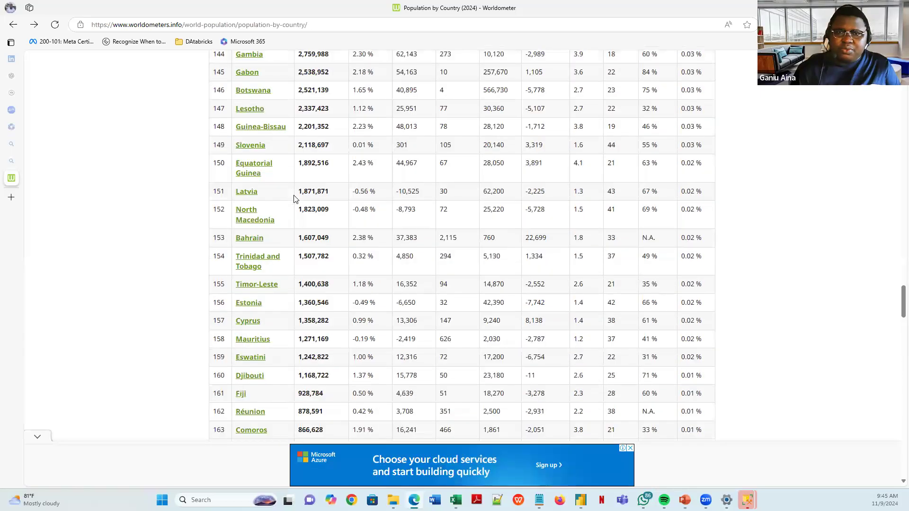
scroll(270, 175, "up", 20)
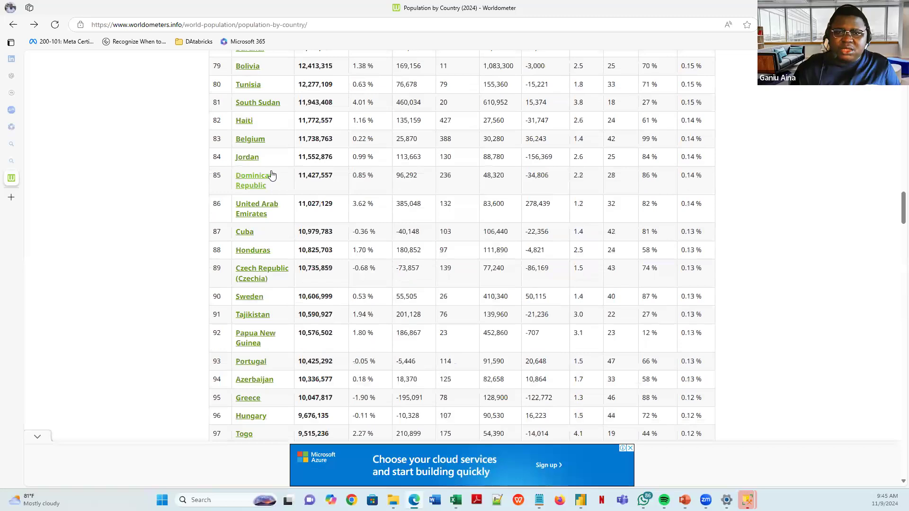
scroll(308, 285, "down", 3)
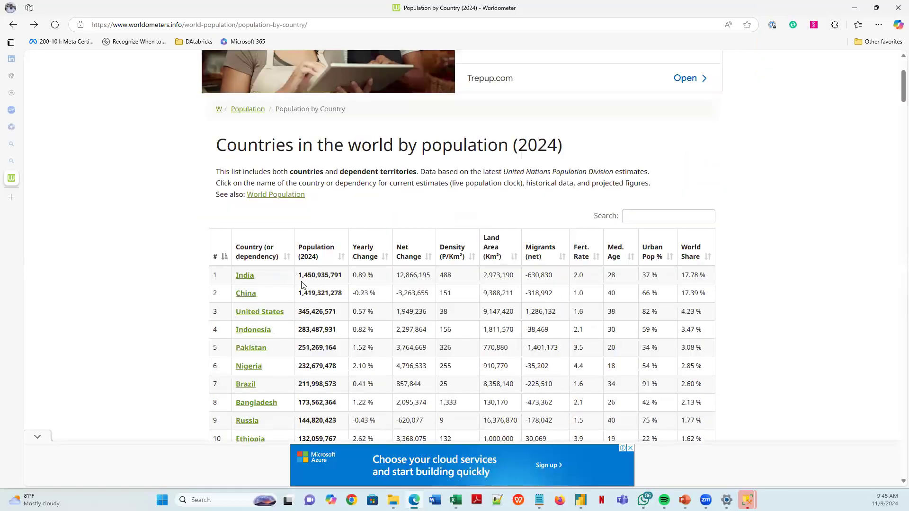
left_click(580, 500)
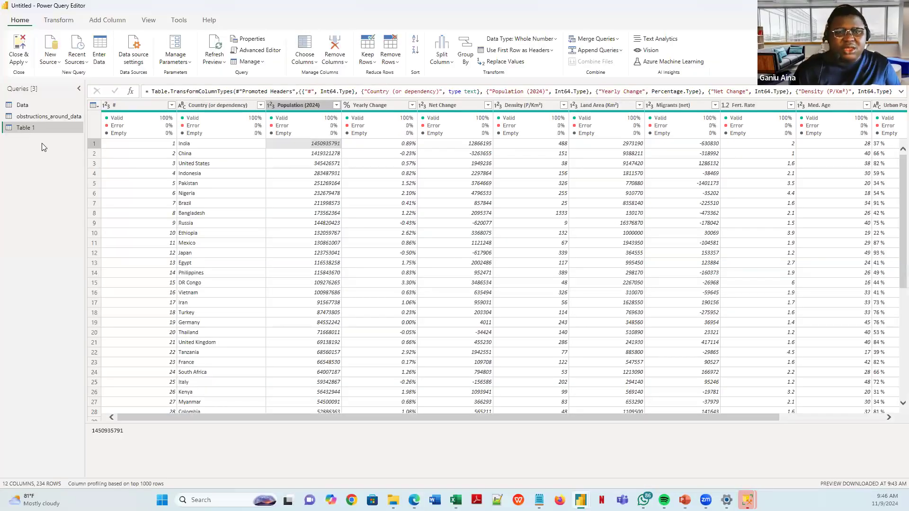
- Start a new query from an Excel workbook via the Queries pane's options
right_click(39, 144)
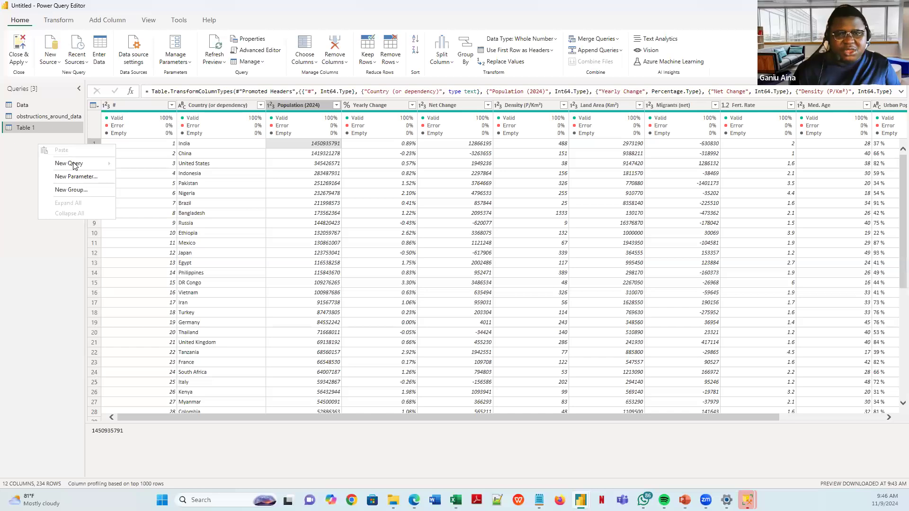
mouse_move(71, 163)
left_click(158, 168)
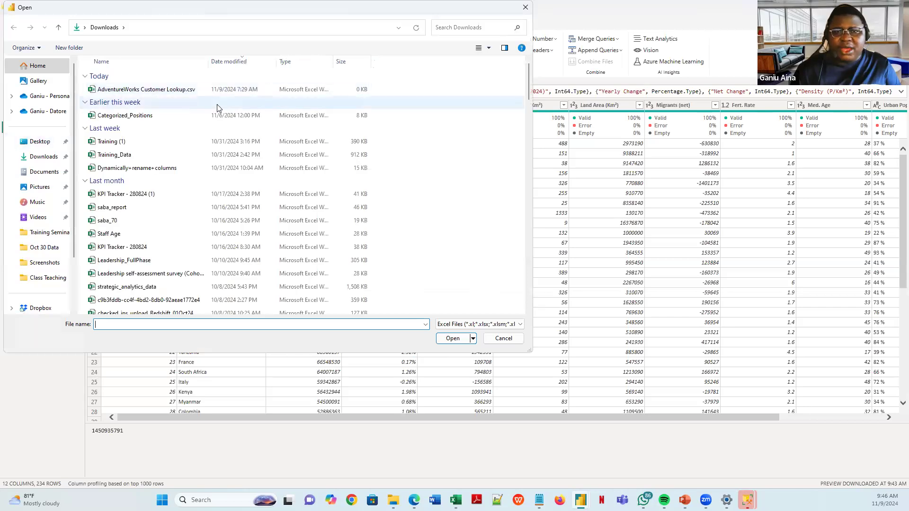
- Pick AdventureWorks Customer Lookup.csv from Downloads, then reopen the Queries pane's new-query options
left_click(44, 160)
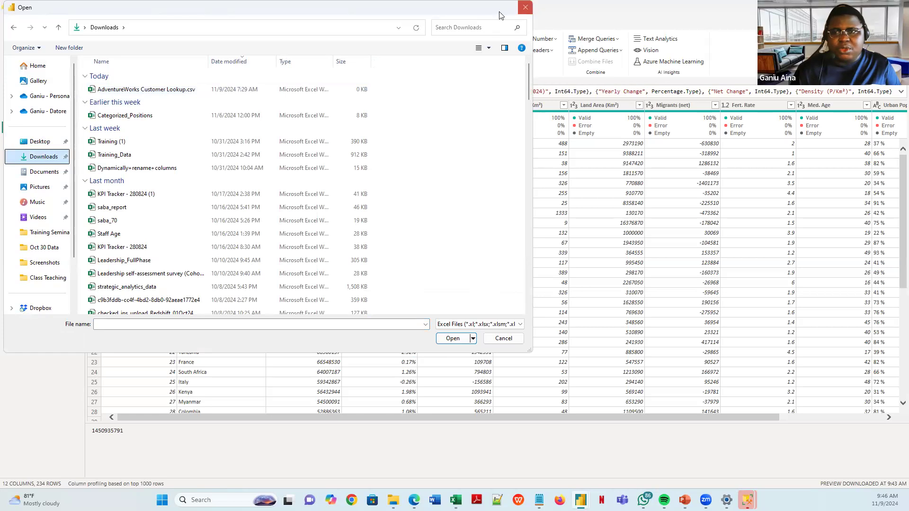
left_click(188, 92)
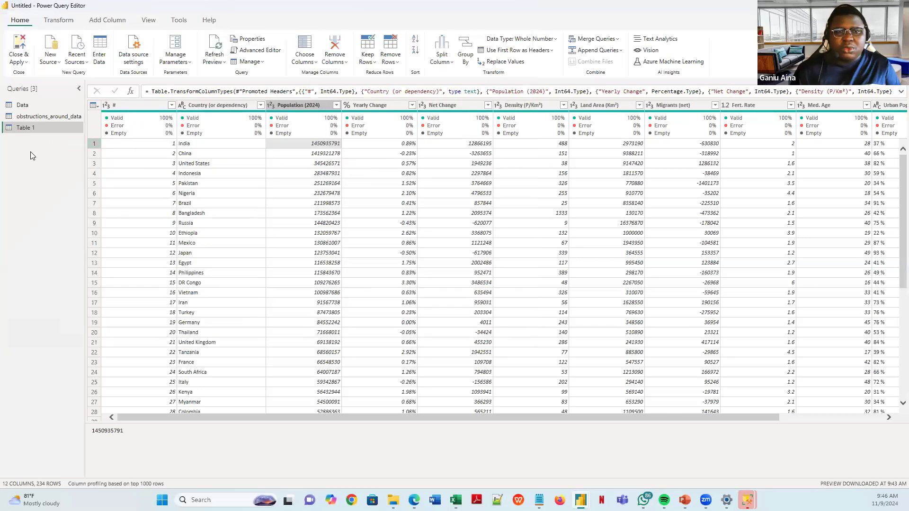
right_click(41, 143)
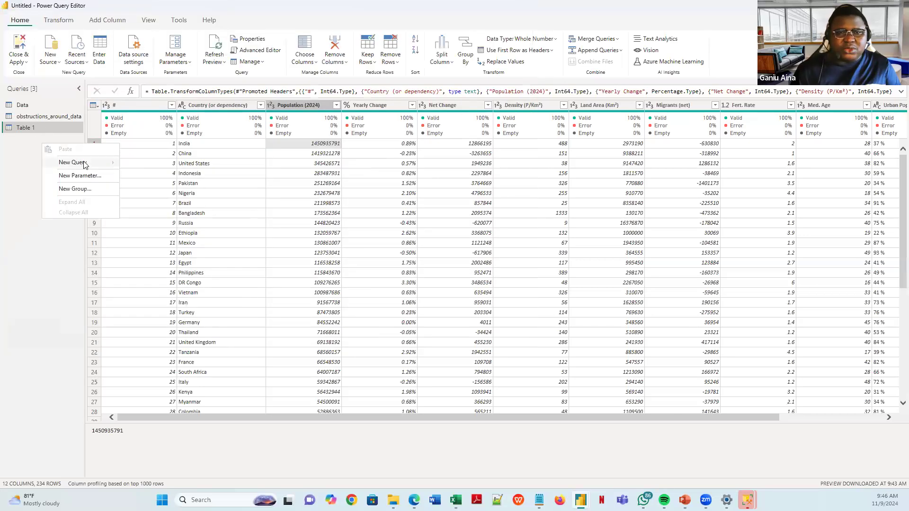
mouse_move(84, 163)
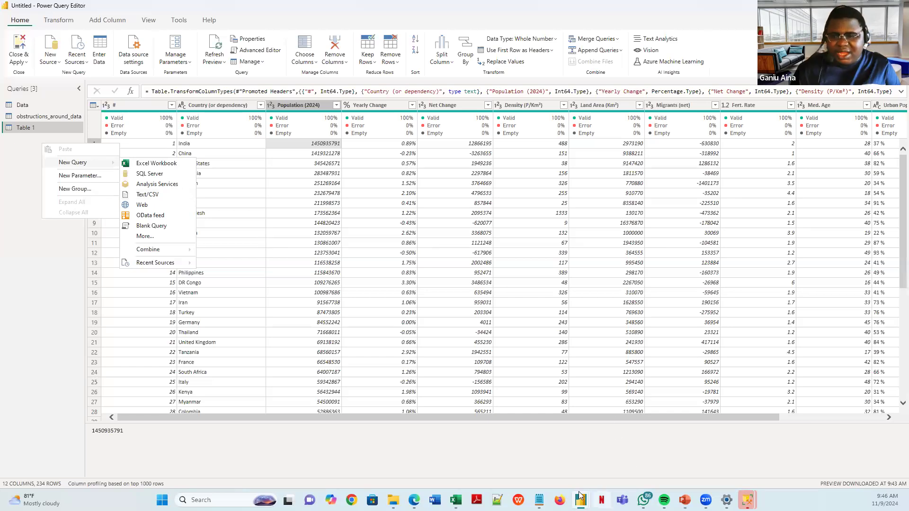
- In the main report window, open and dismiss the Get data common sources list
mouse_move(579, 497)
left_click(530, 455)
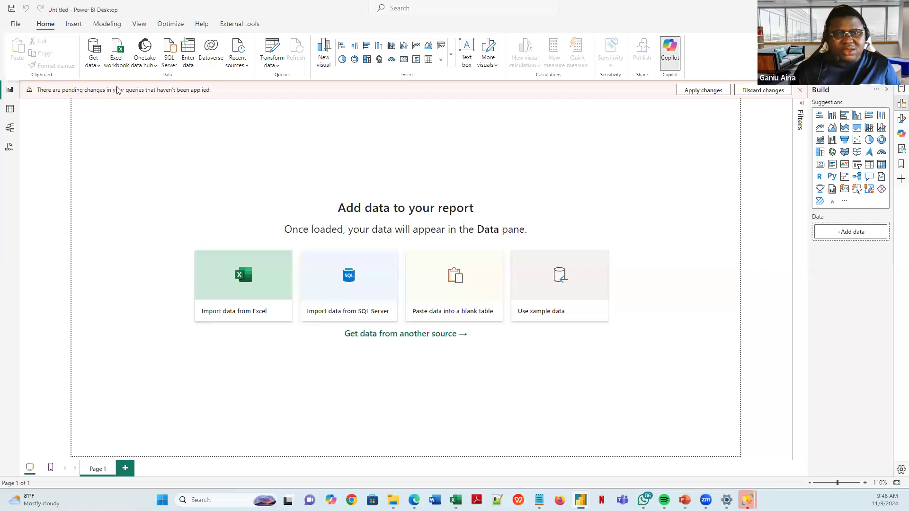
left_click(98, 65)
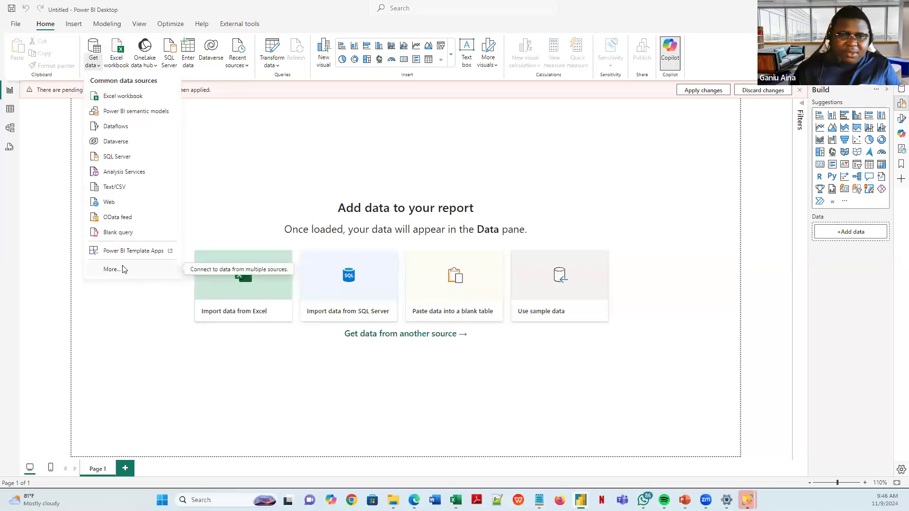
left_click(280, 106)
- Show the Transform data options, then bring Power Query Editor forward and right-click its Queries pane
mouse_move(705, 500)
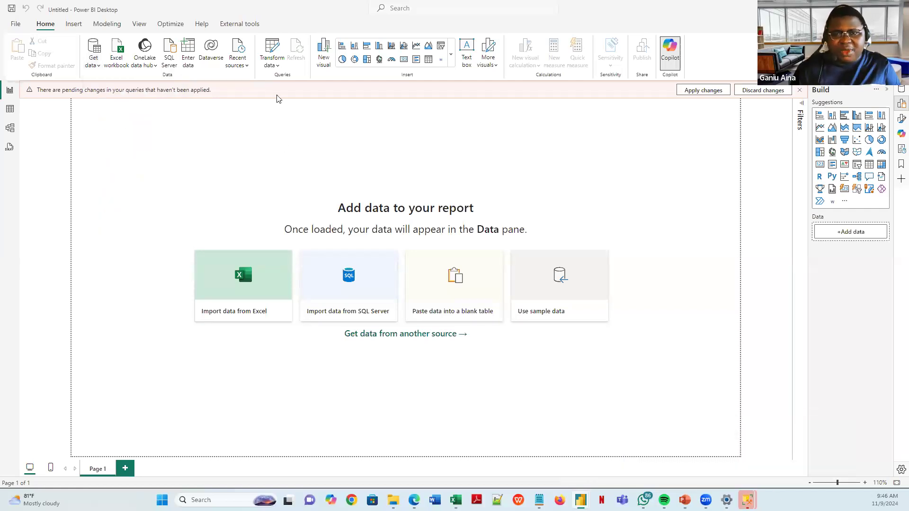
left_click(278, 65)
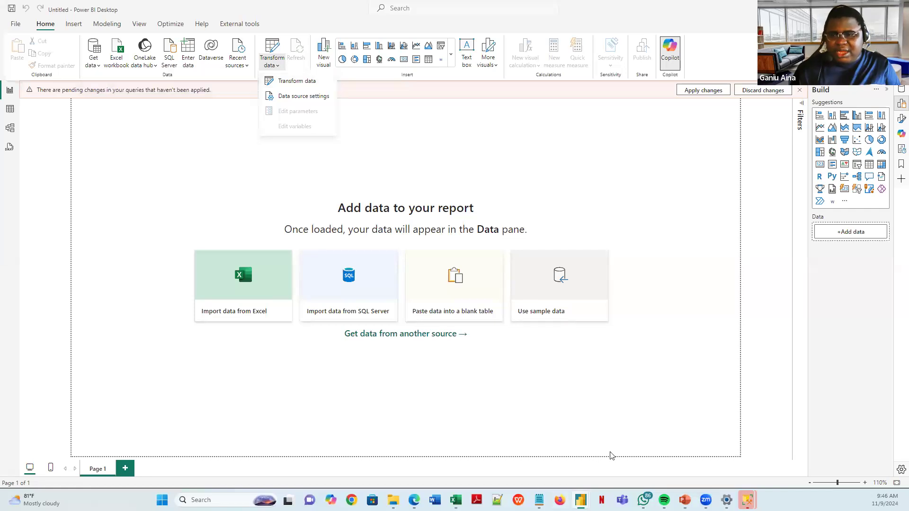
left_click(627, 450)
right_click(40, 153)
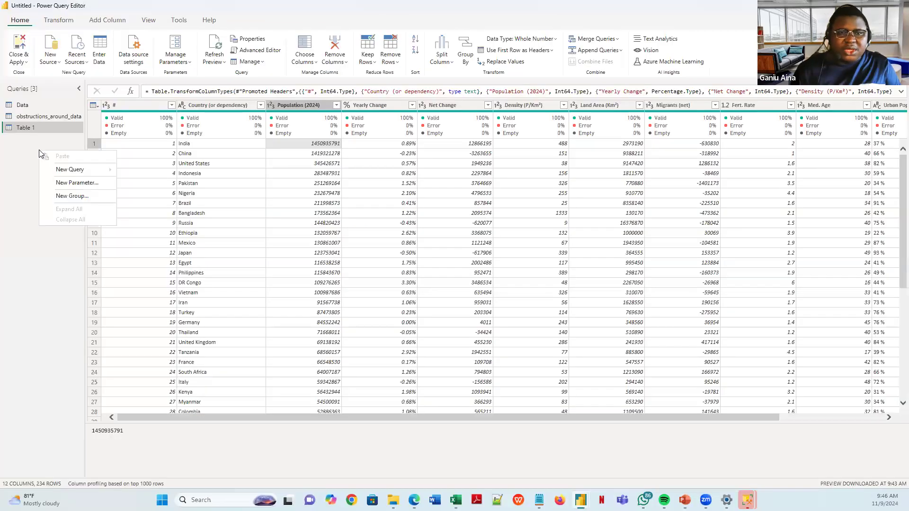
left_click(58, 65)
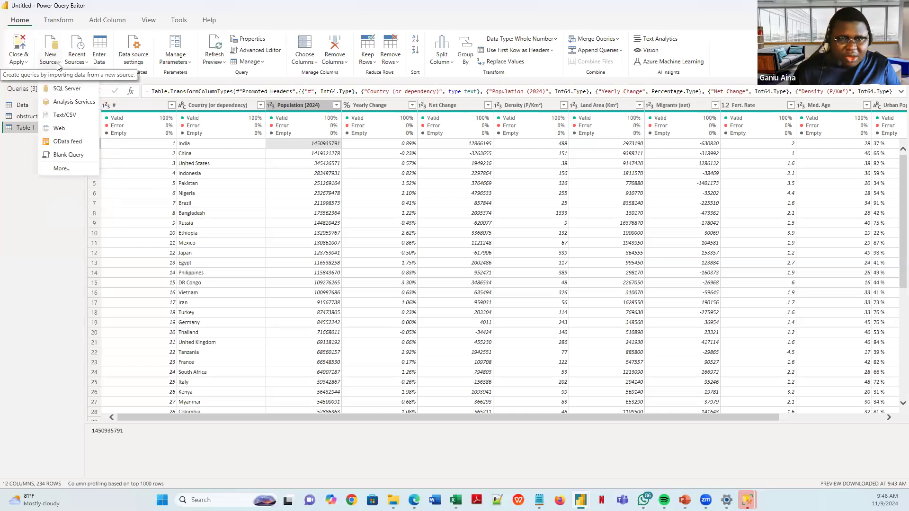
left_click(61, 169)
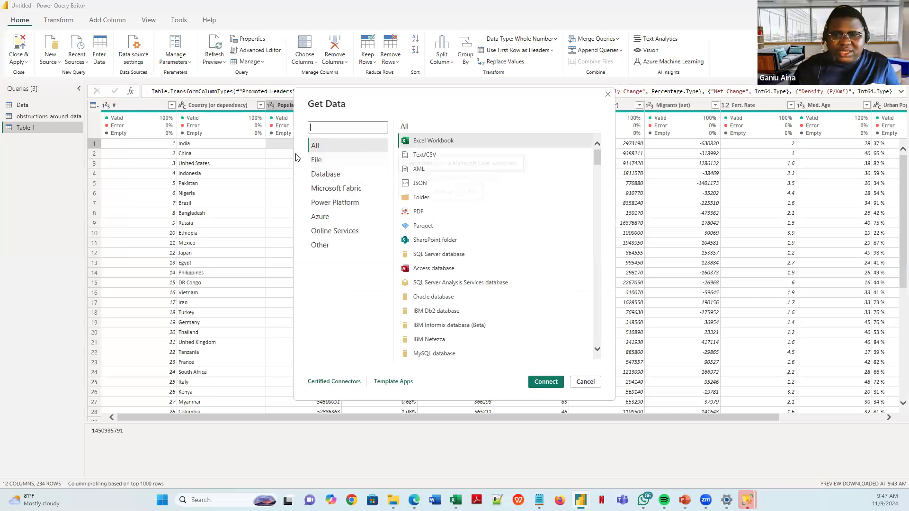
left_click(336, 173)
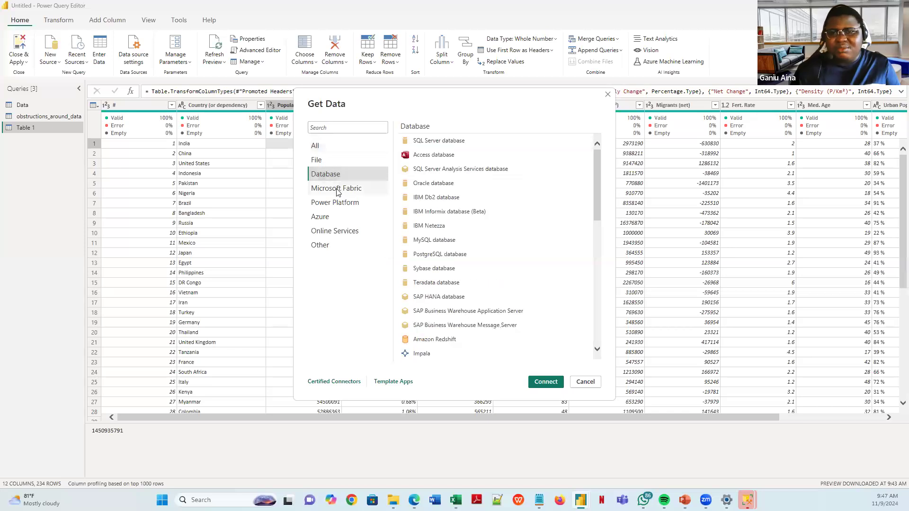
left_click(336, 188)
left_click(334, 203)
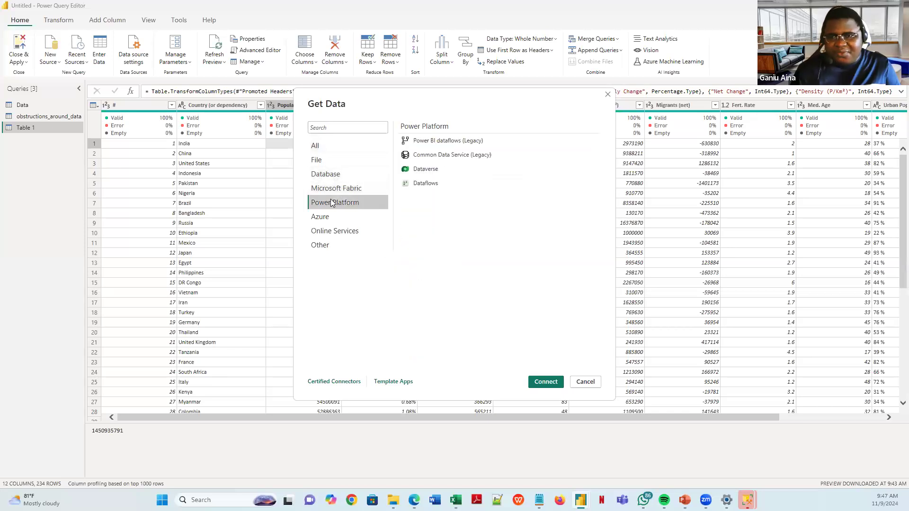
left_click(329, 160)
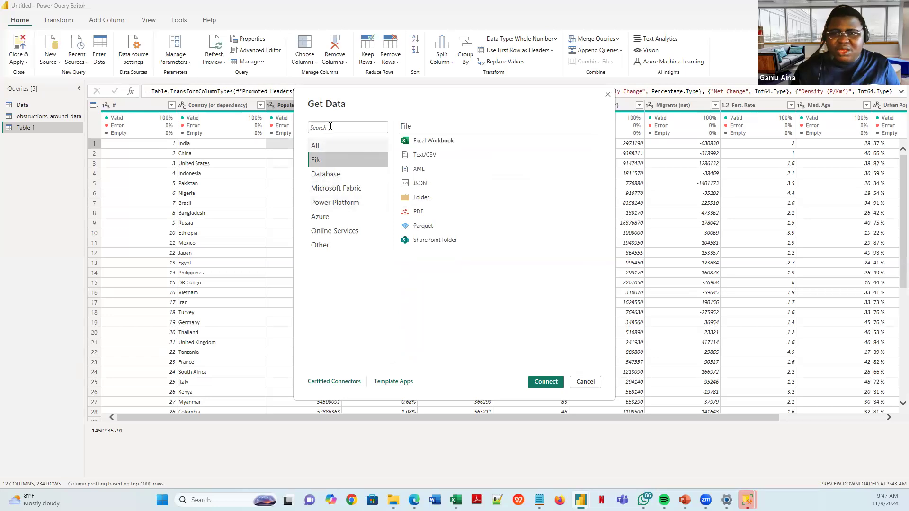
left_click(331, 130)
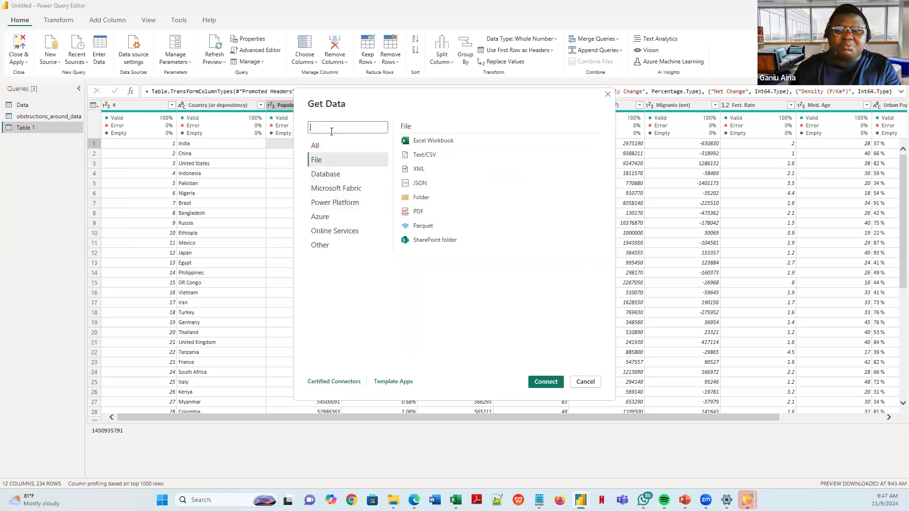
type("other")
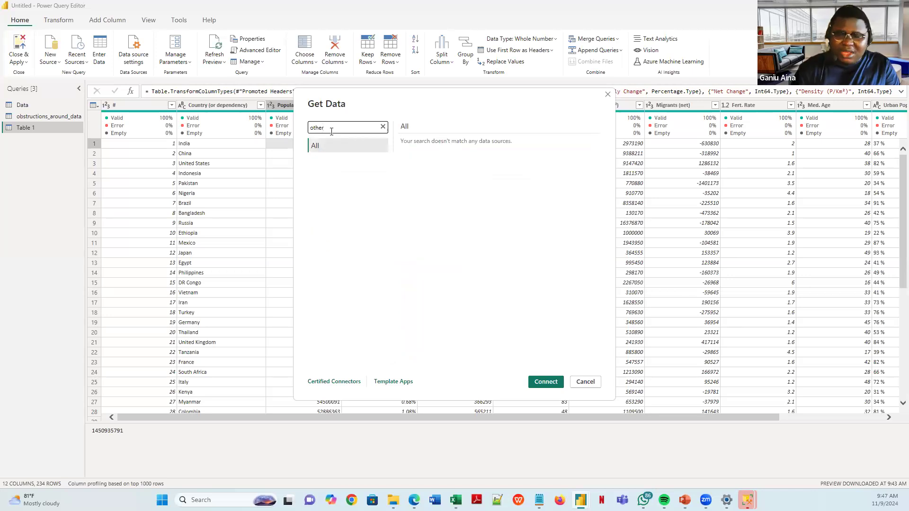
key("BackSpace")
key("BackSpace")
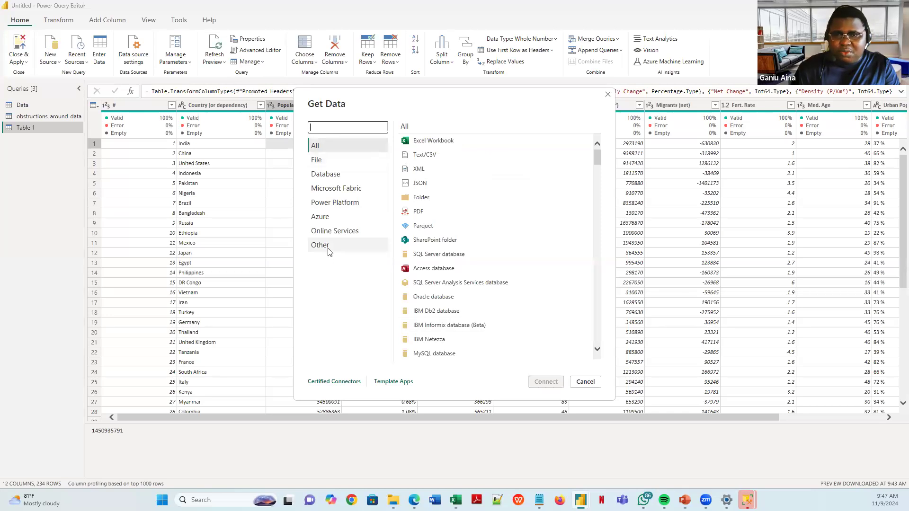
left_click(328, 248)
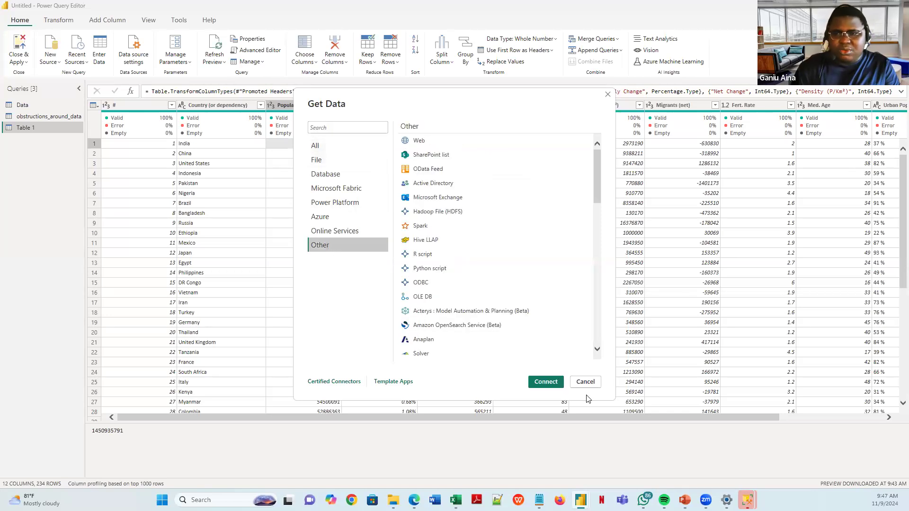
left_click(585, 383)
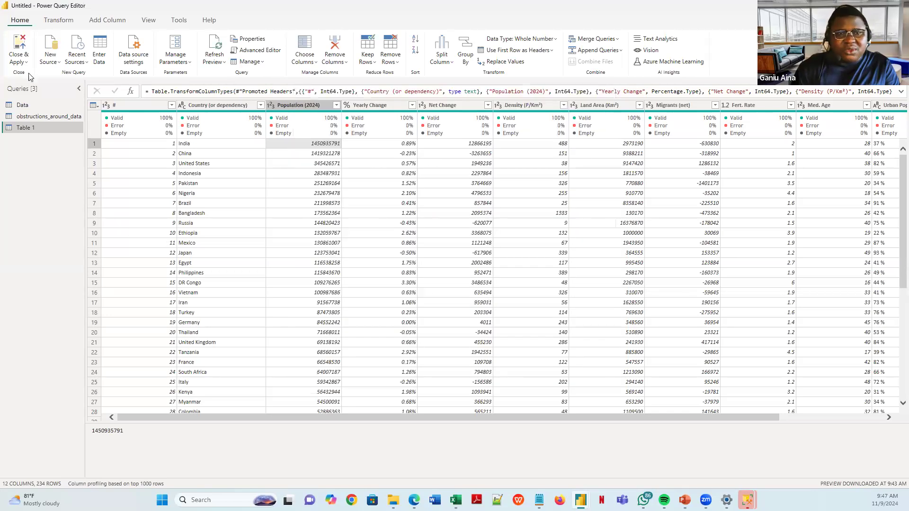
right_click(46, 144)
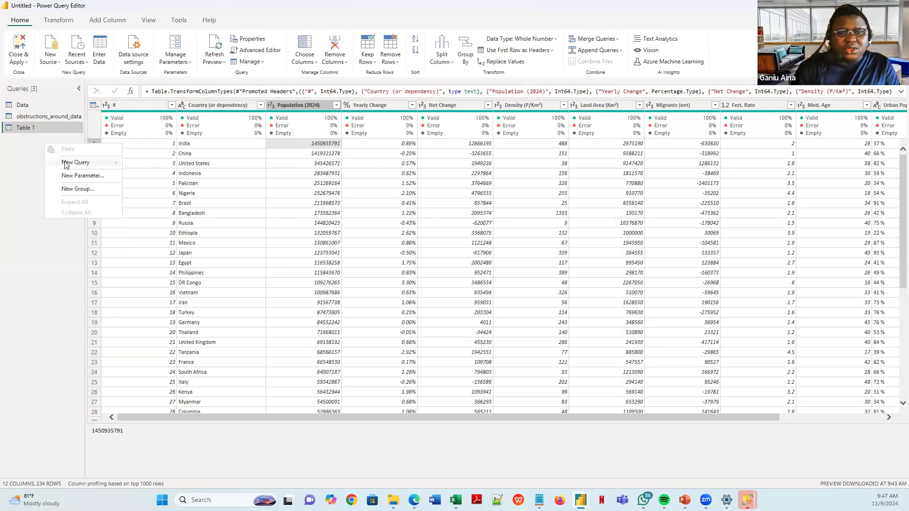
mouse_move(66, 164)
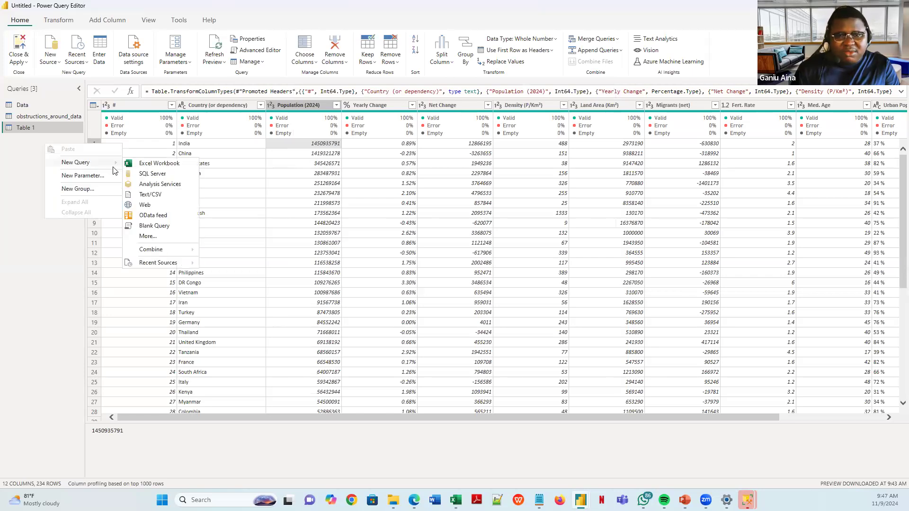
left_click(145, 206)
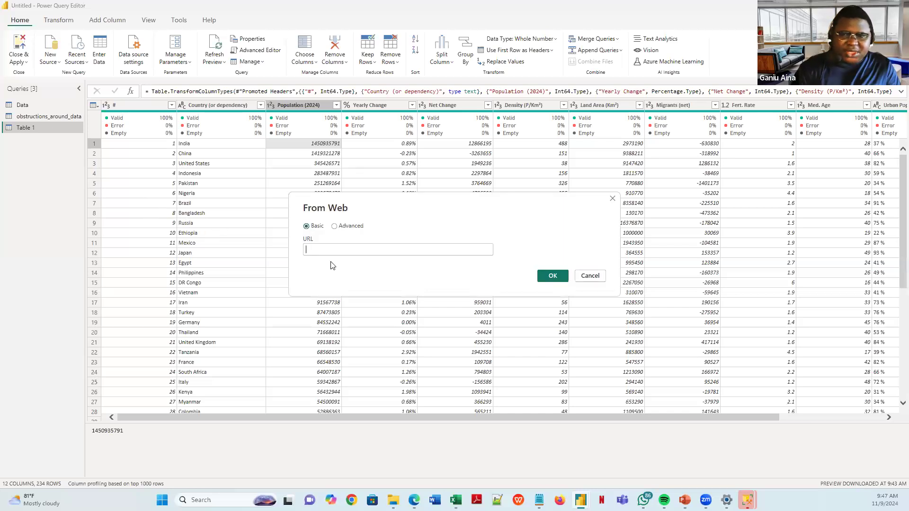
type("https://www.worldometers.info/world-population/population-by-country/")
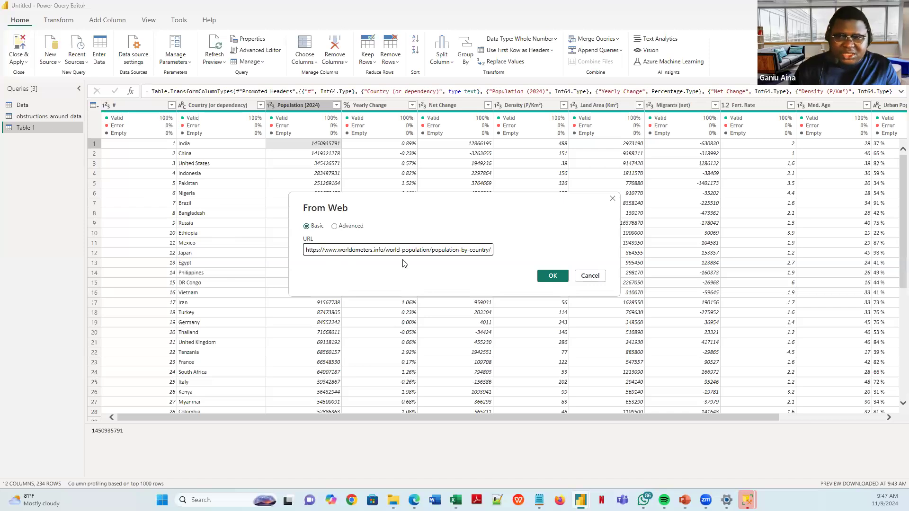
left_click(552, 279)
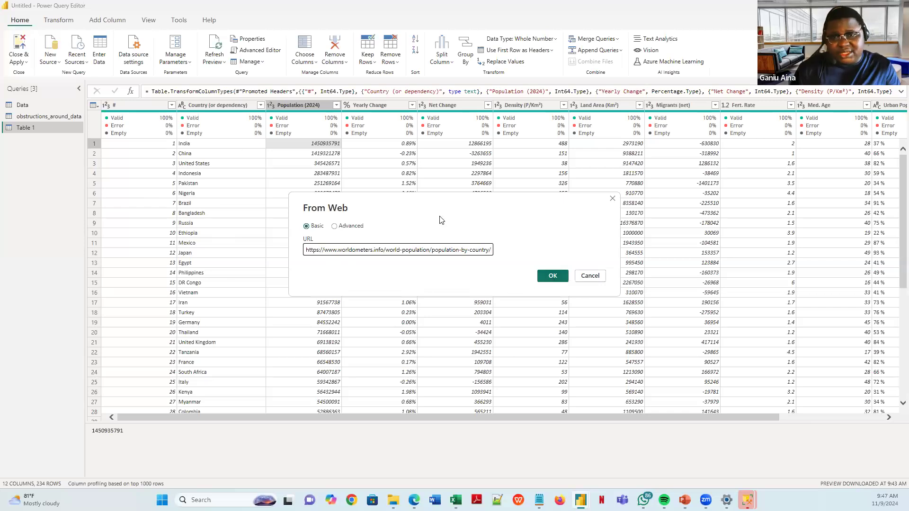
left_click(585, 277)
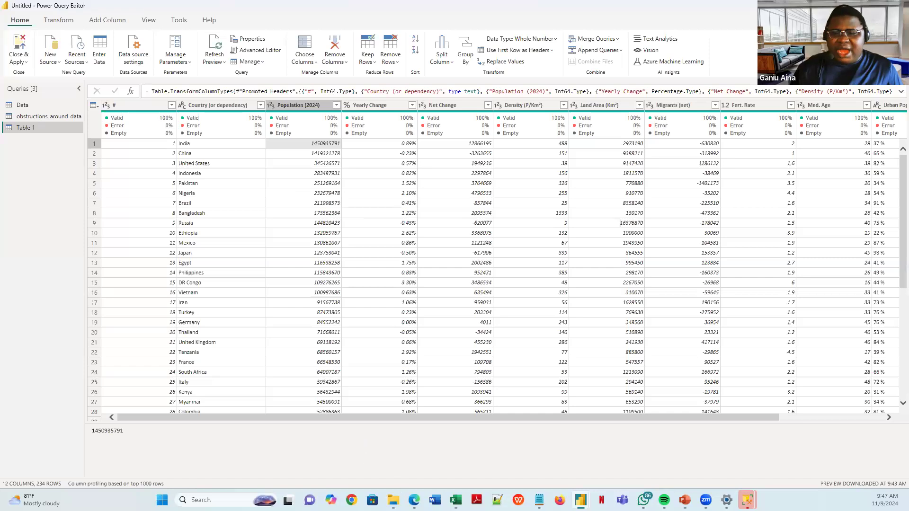
left_click(393, 499)
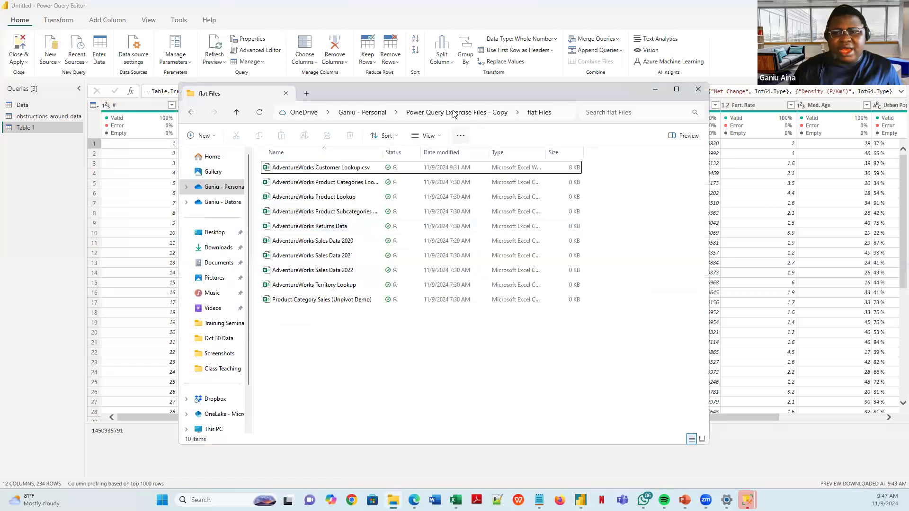
left_click(362, 112)
scroll(308, 290, "down", 10)
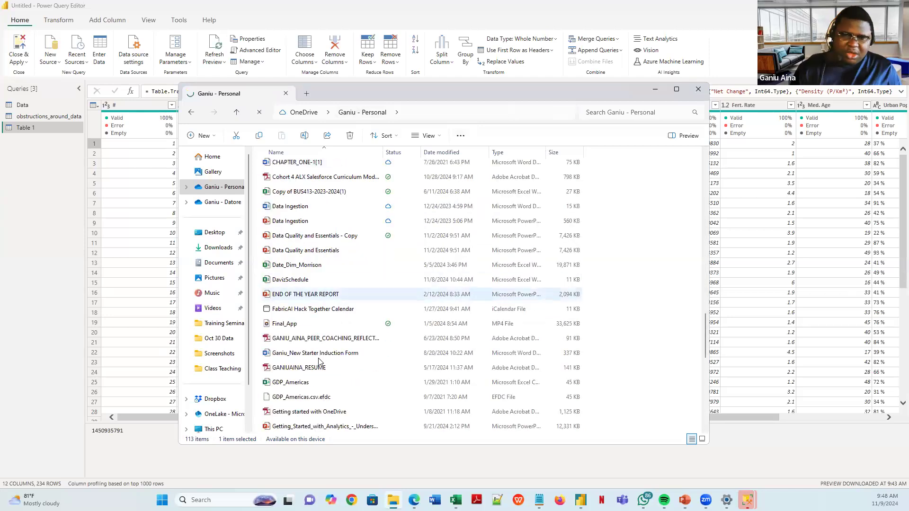
scroll(319, 362, "down", 5)
scroll(296, 290, "up", 15)
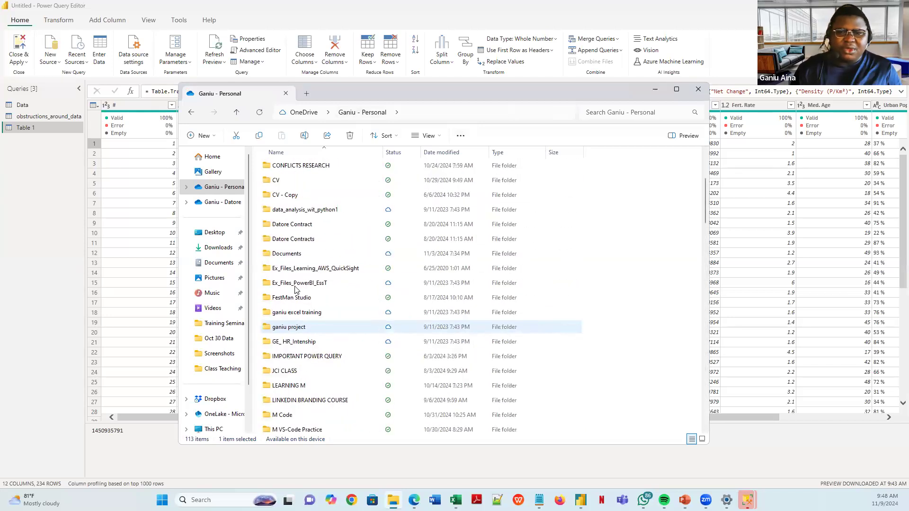
scroll(301, 287, "up", 3)
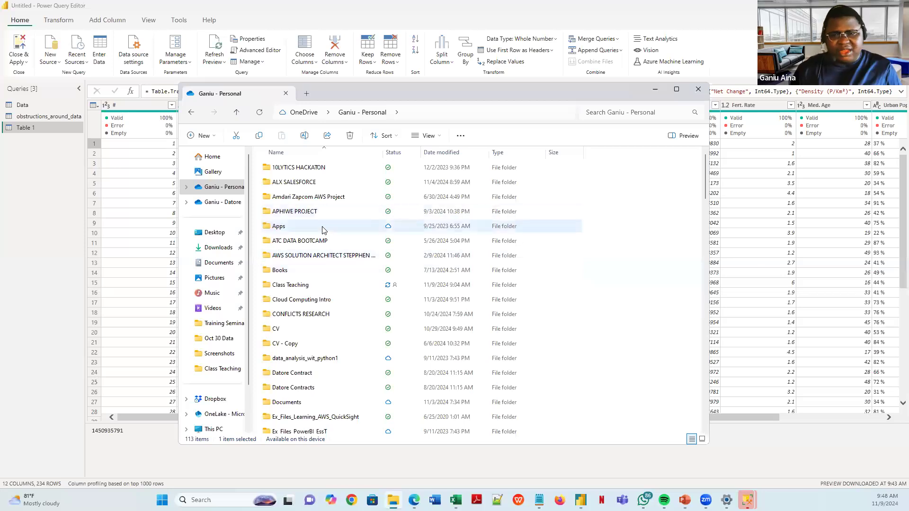
left_click(28, 181)
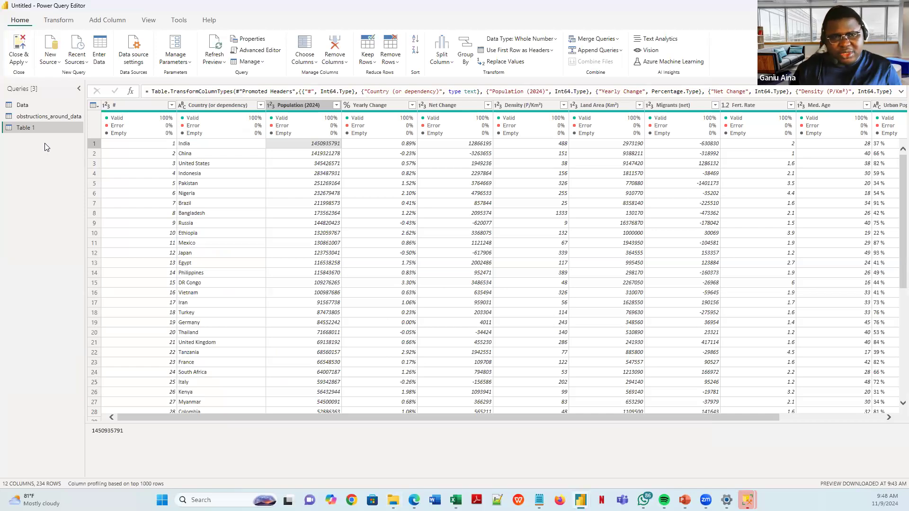
- Create a new query group named 'Demonstration' from the Queries pane's New Group option
right_click(40, 145)
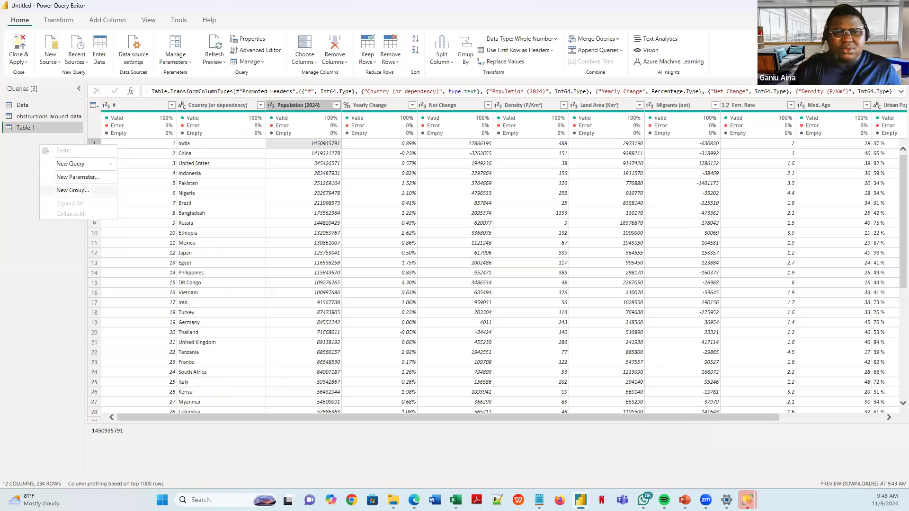
left_click(12, 170)
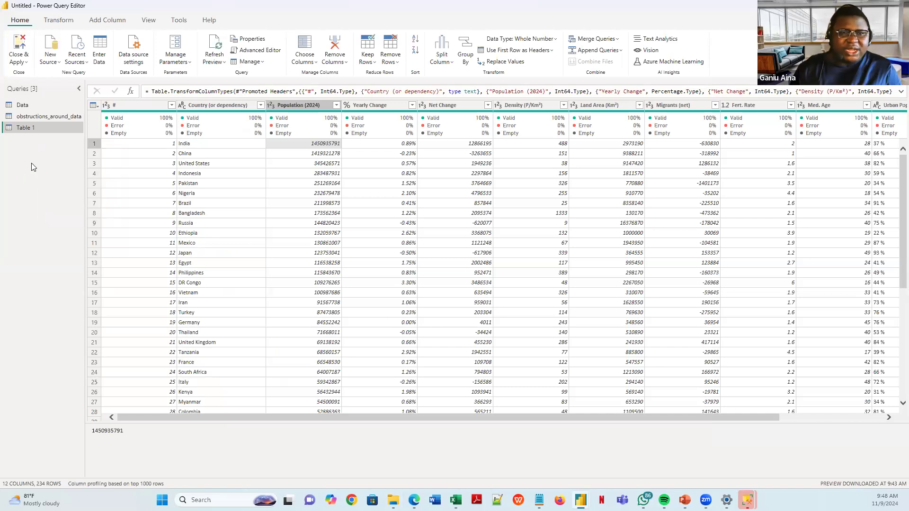
right_click(27, 160)
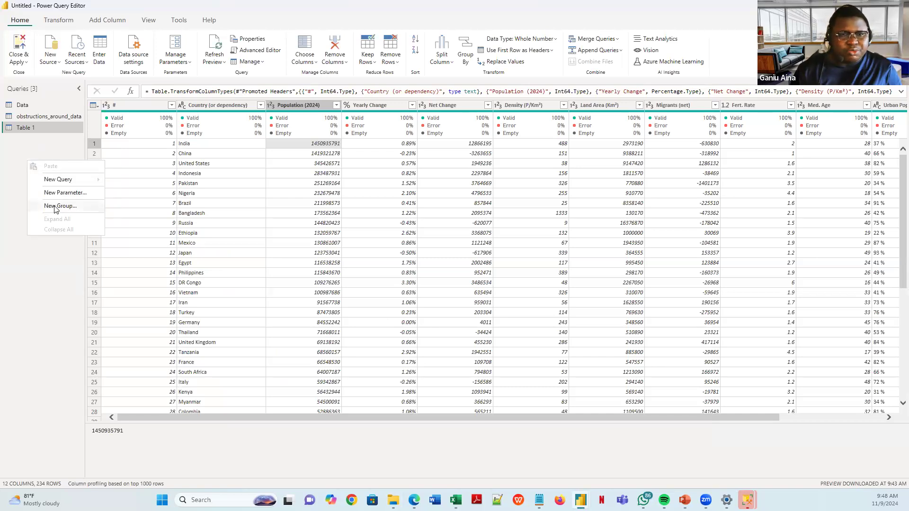
left_click(56, 206)
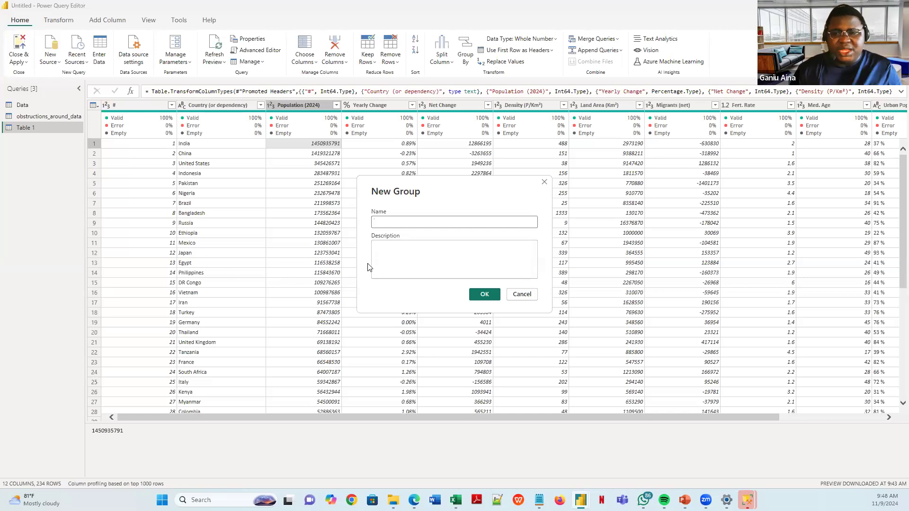
type("Demonstration")
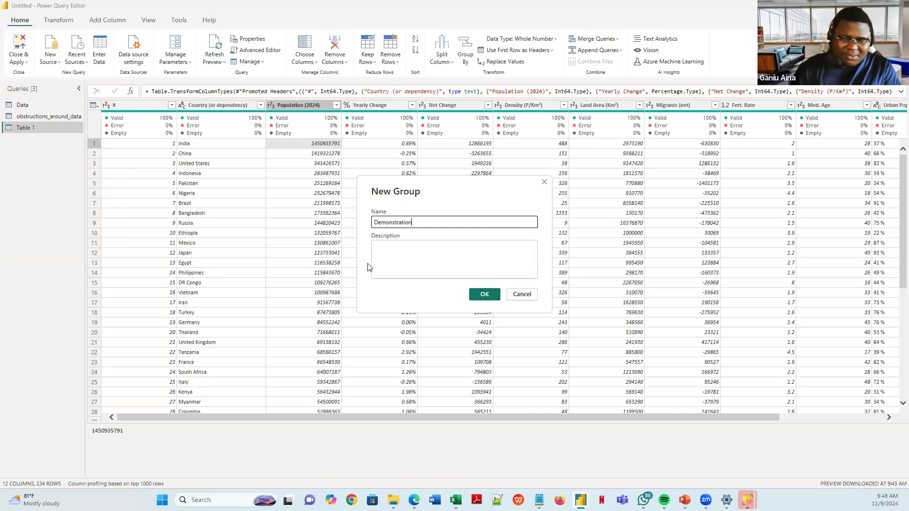
left_click(414, 260)
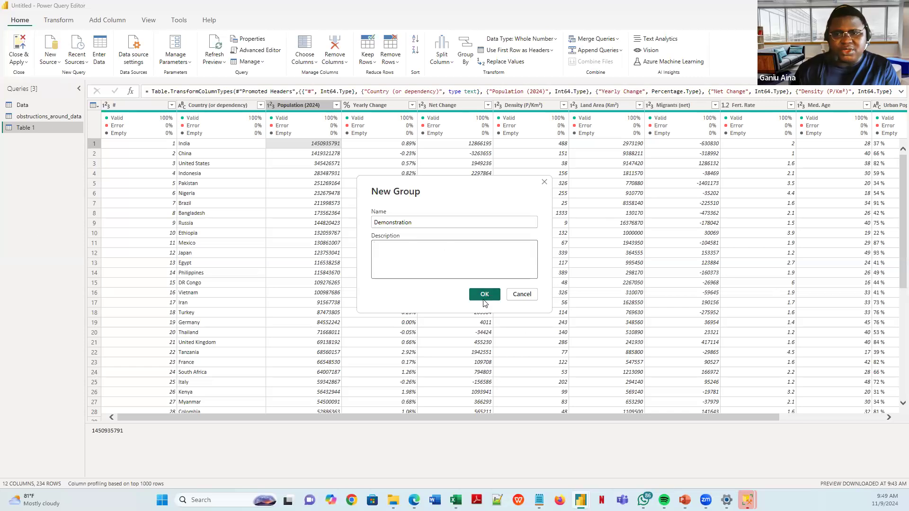
key("Return")
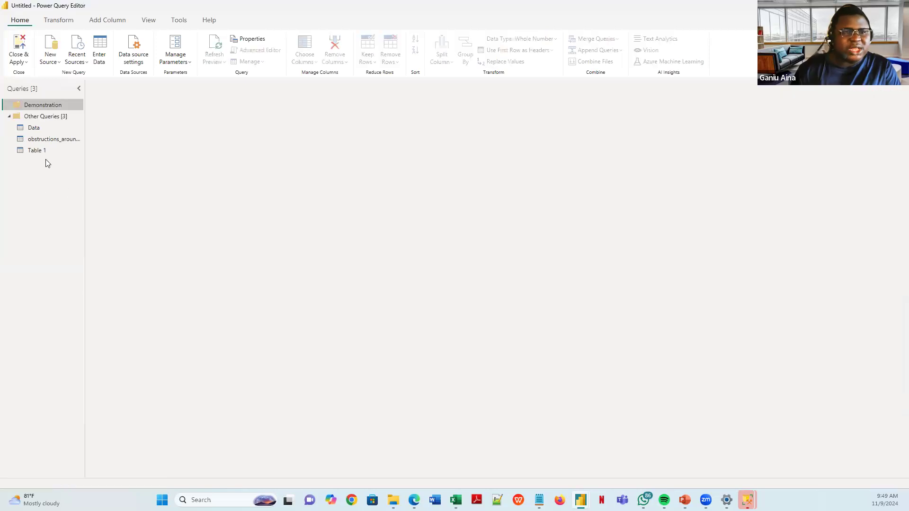
- Drag Data, obstructions_around_data and Table 1 into the Demonstration group
left_click(45, 140)
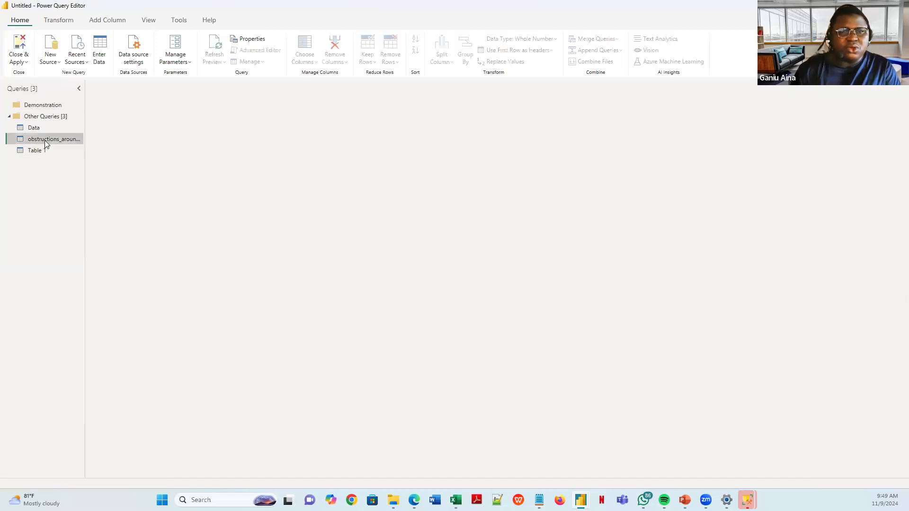
mouse_move(47, 131)
left_mouse_down()
mouse_move(53, 151)
mouse_move(43, 143)
left_mouse_up()
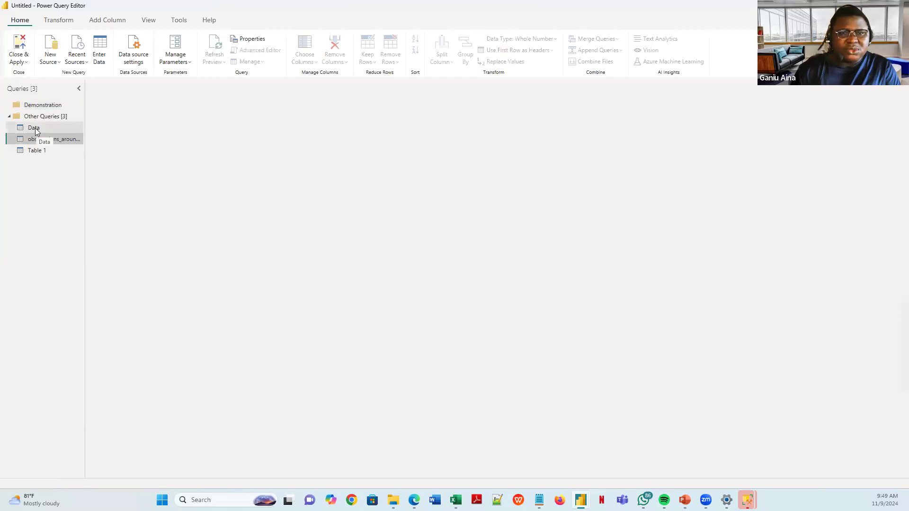
left_click(47, 128)
left_click_drag(48, 127, 39, 104)
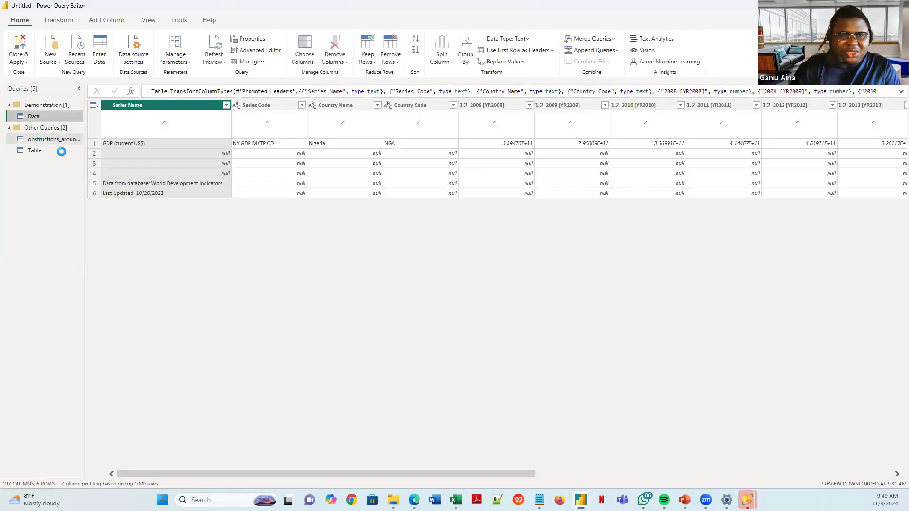
left_click_drag(55, 139, 49, 103)
left_click(40, 150)
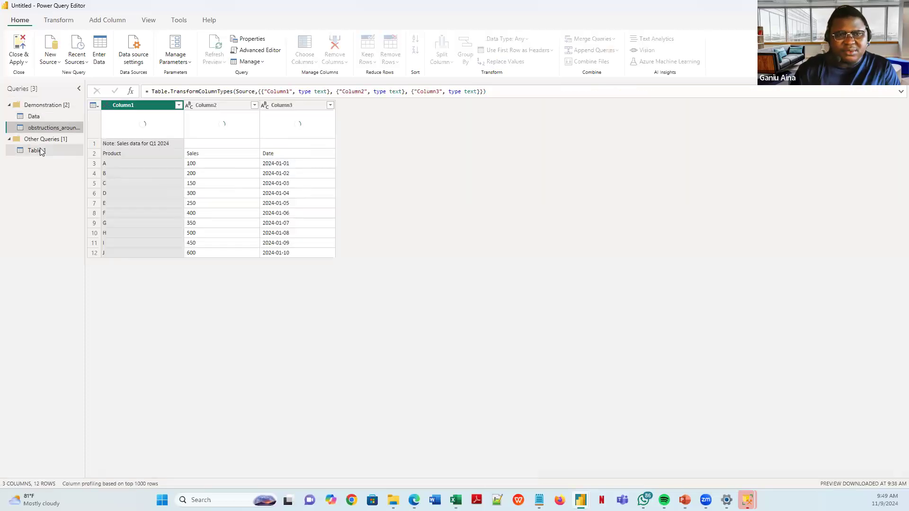
left_click_drag(42, 150, 40, 104)
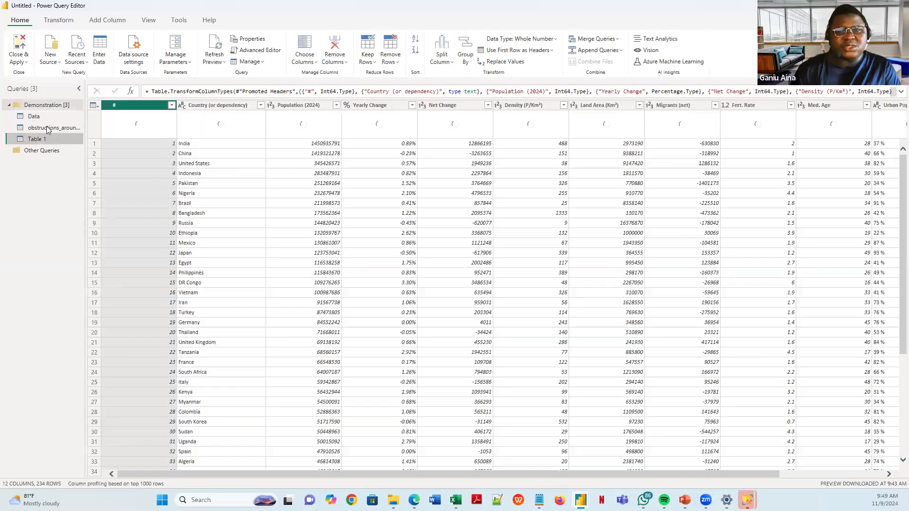
- Check the options for the empty Other Queries group and the Demonstration group
left_click(45, 152)
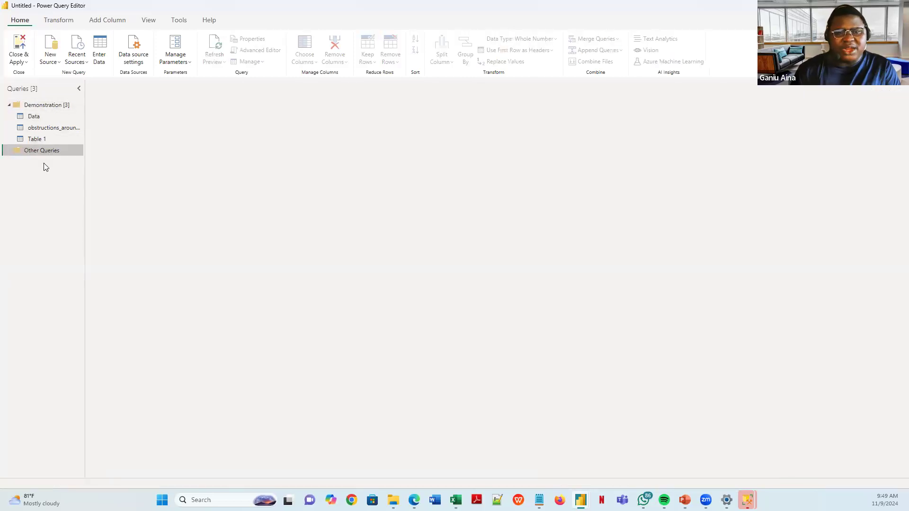
right_click(45, 166)
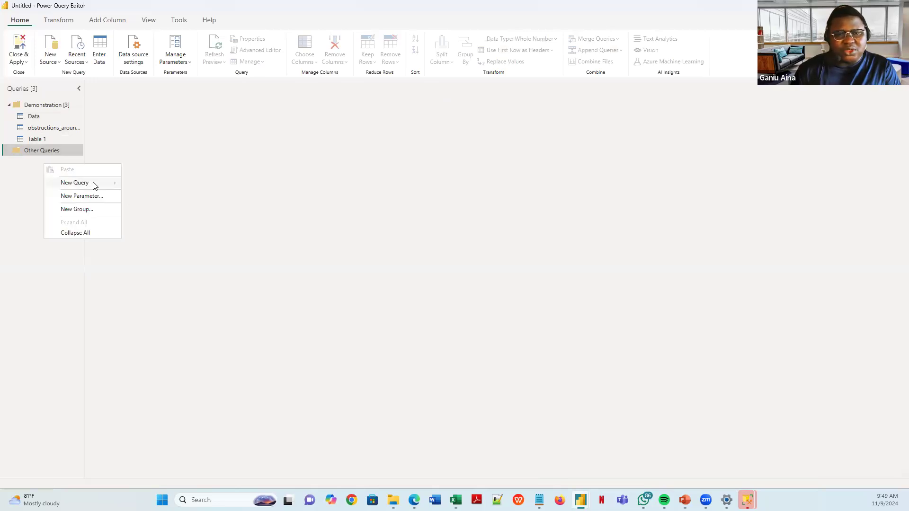
left_click(33, 166)
left_click(54, 105)
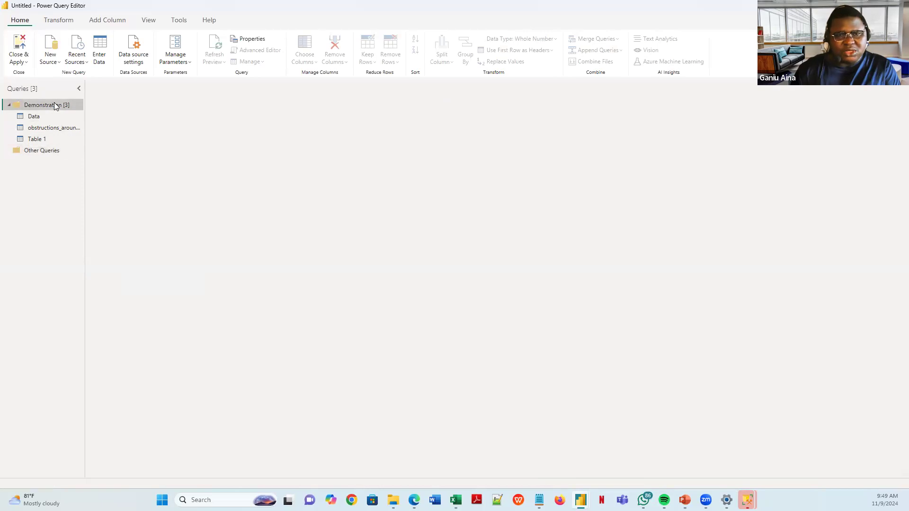
right_click(54, 105)
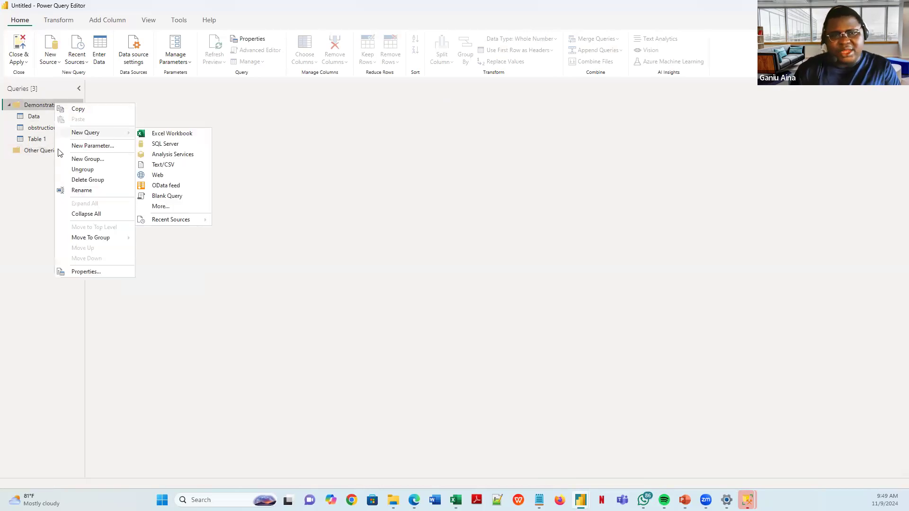
left_click(37, 182)
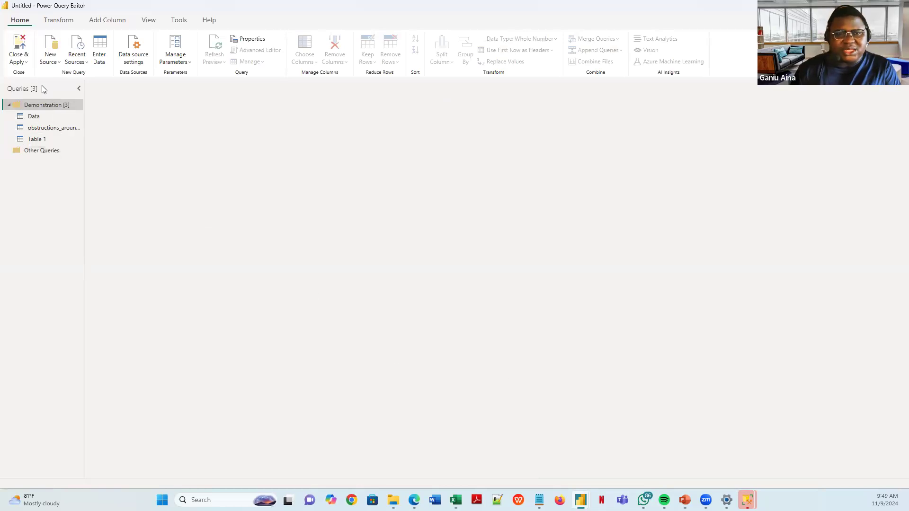
- Close the query editor without applying changes and return to the report window
left_click(26, 62)
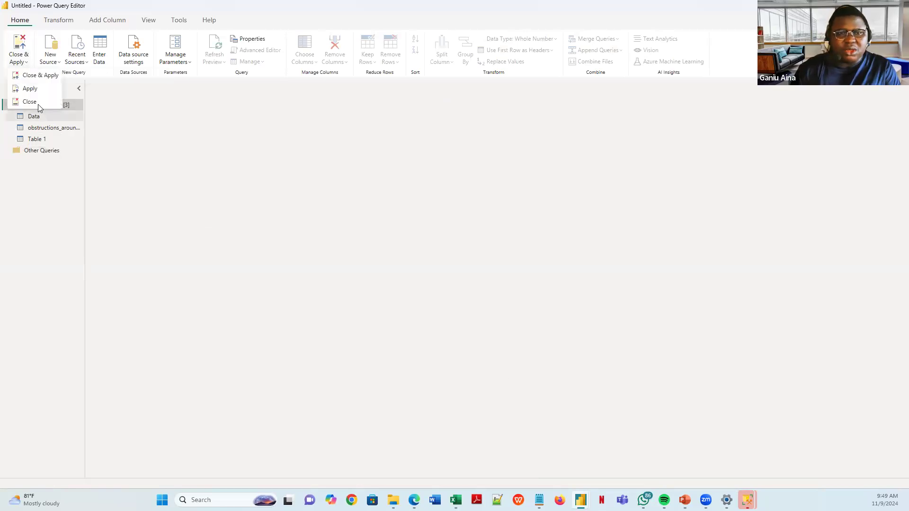
left_click(39, 102)
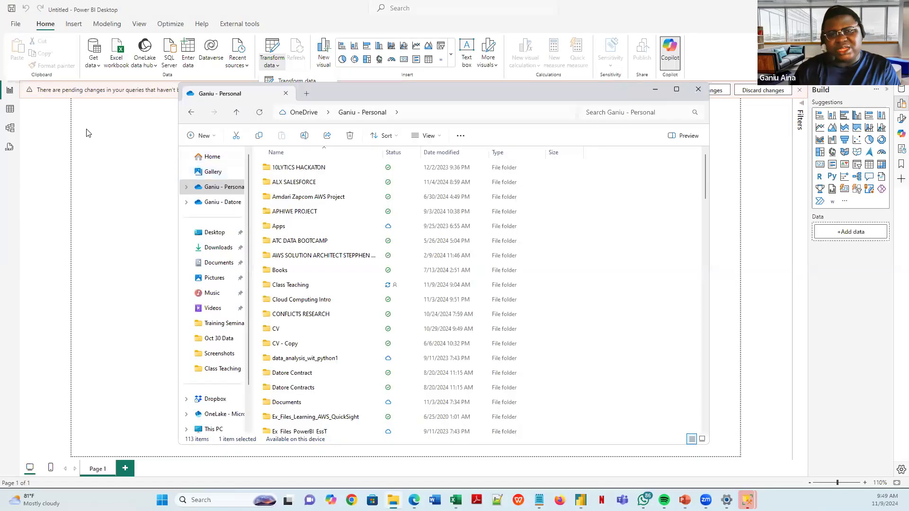
left_click(144, 146)
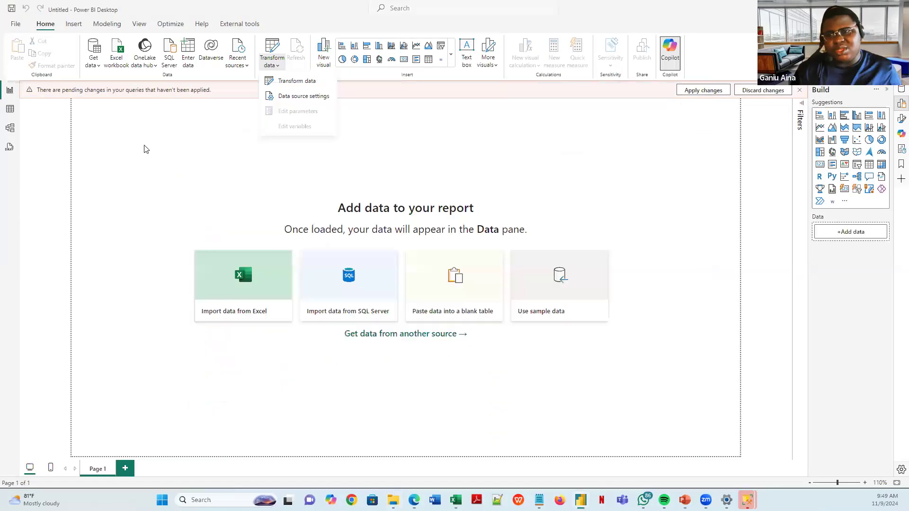
- Import the Product Category Sales (Unpivot Demo) file through Get data's Text/CSV source
left_click(100, 69)
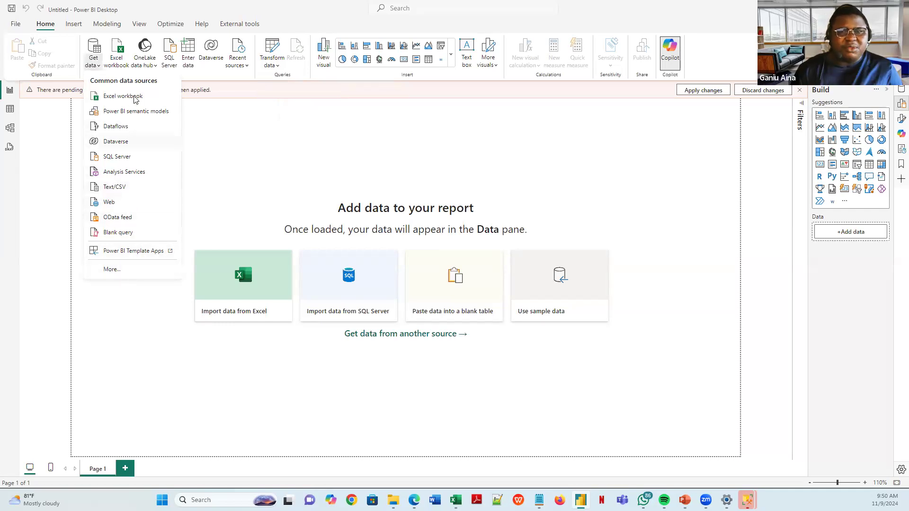
left_click(119, 189)
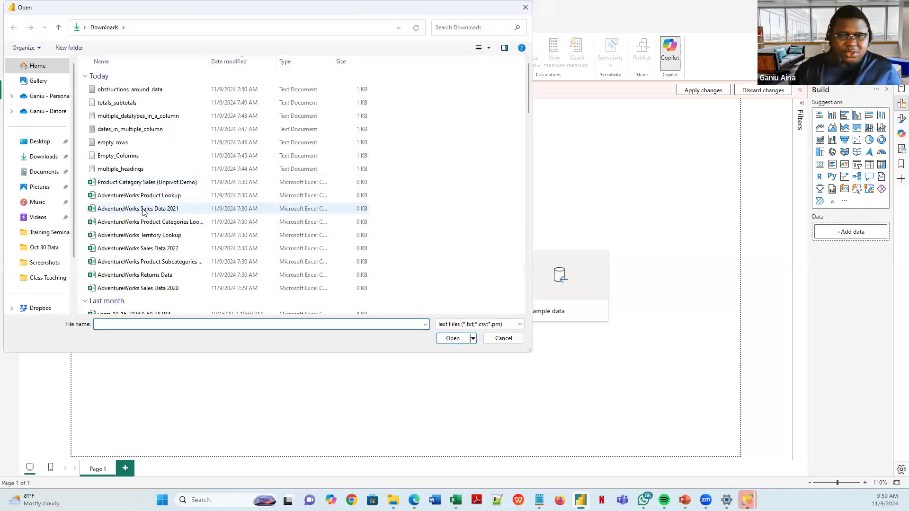
left_click(176, 183)
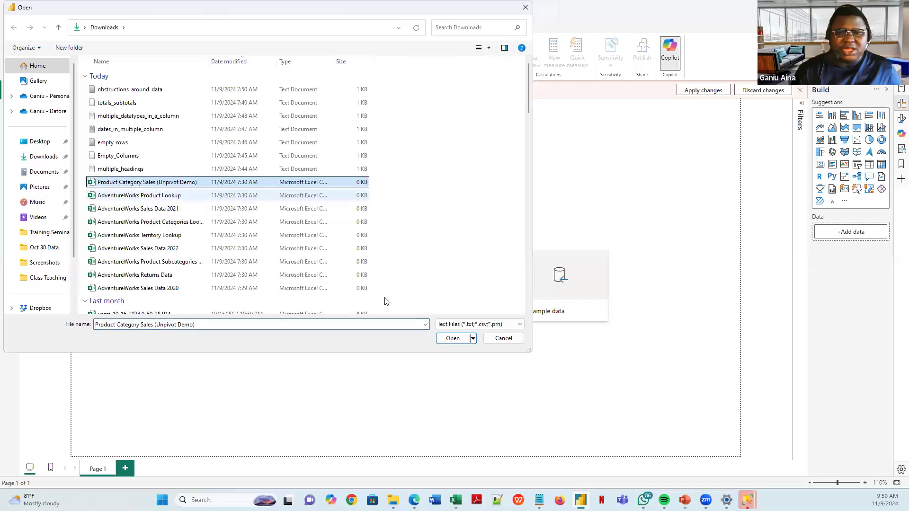
left_click(453, 339)
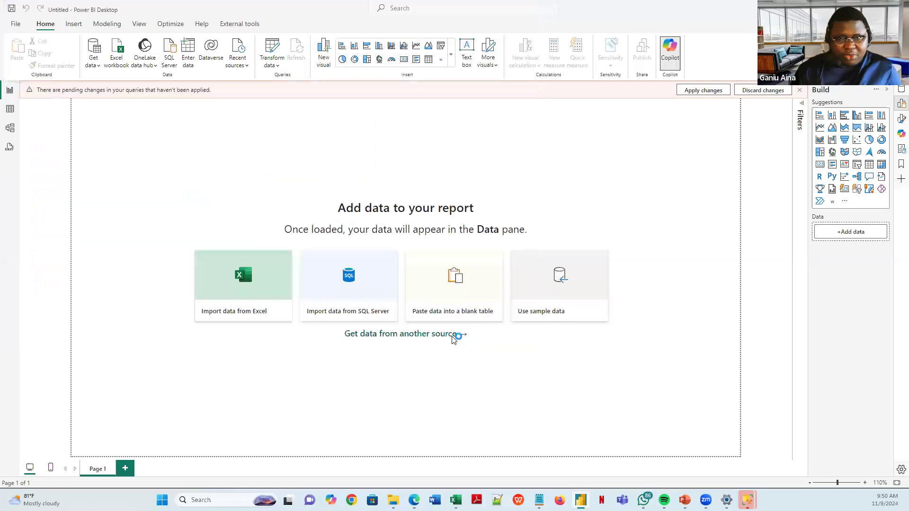
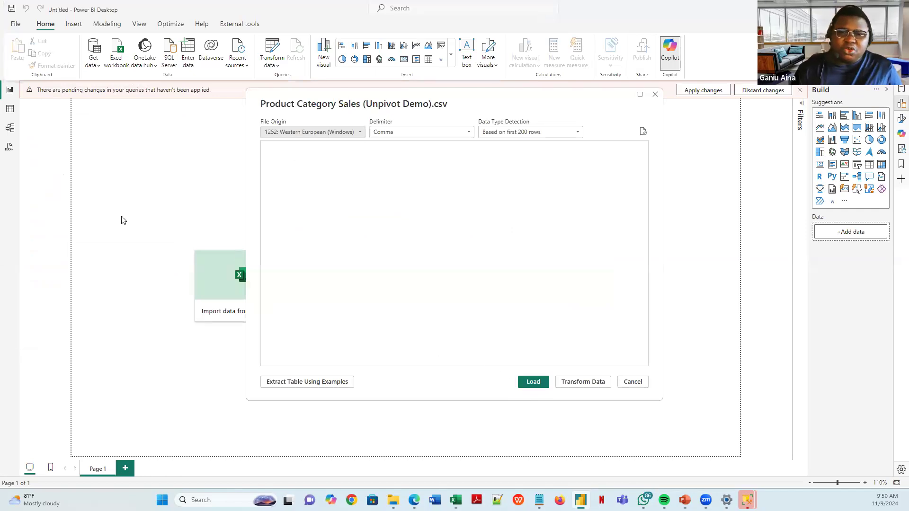
- Choose Transform Data in the CSV preview to load Product Category Sales (Unpivot Demo) as a new query
left_click(581, 382)
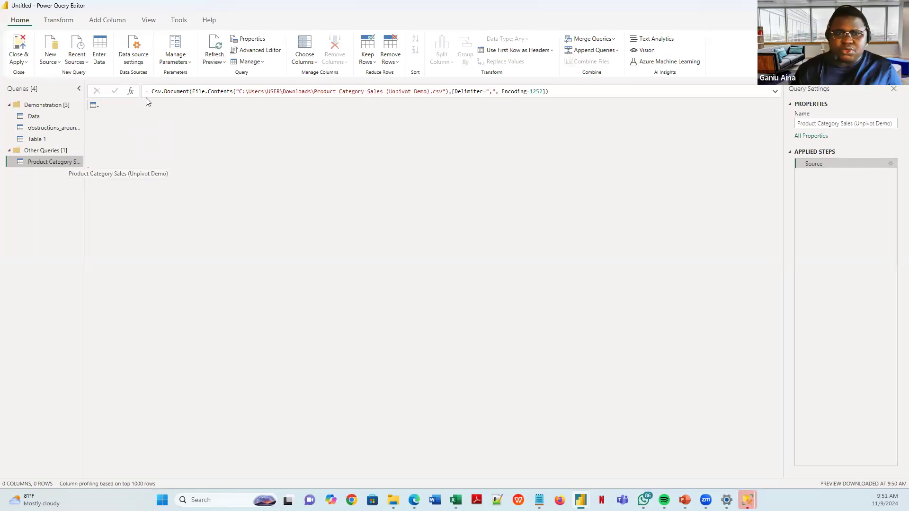
- Inspect the table's options menu and the Source step formula, leaving them unchanged
left_click(97, 105)
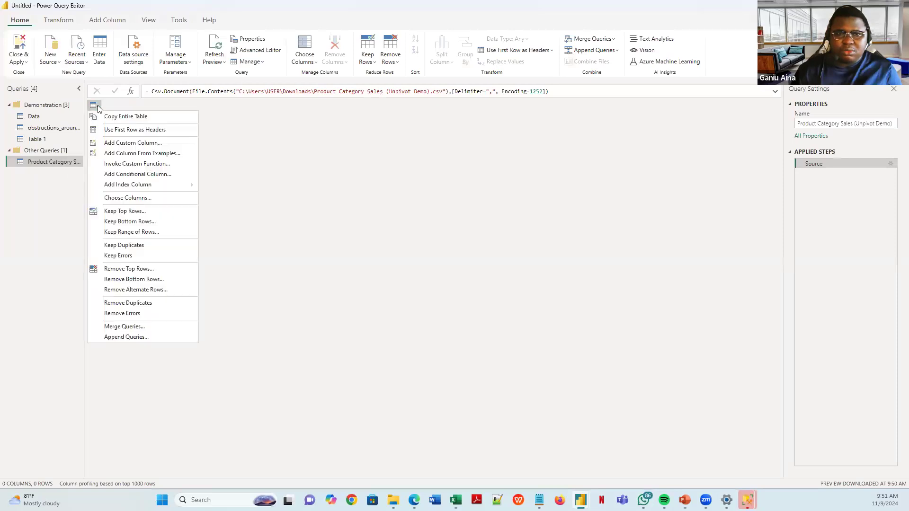
left_click(97, 105)
left_click(97, 105)
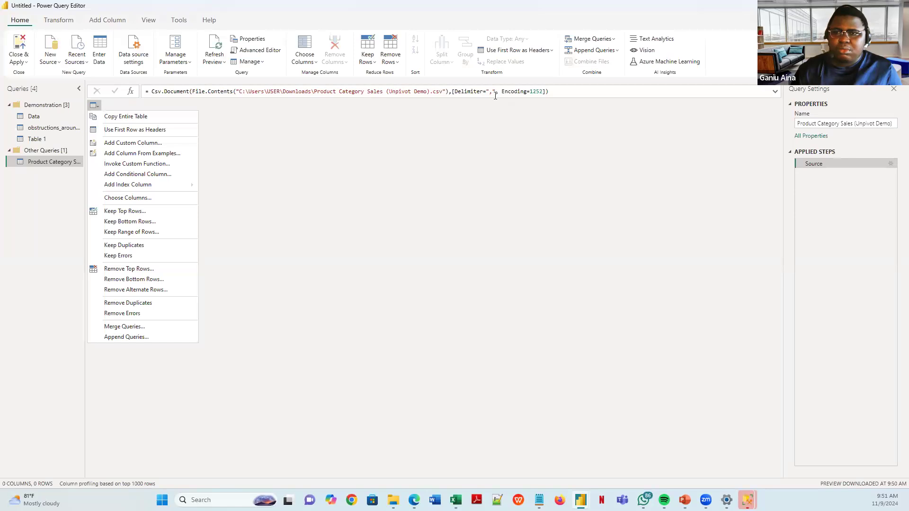
left_click(494, 93)
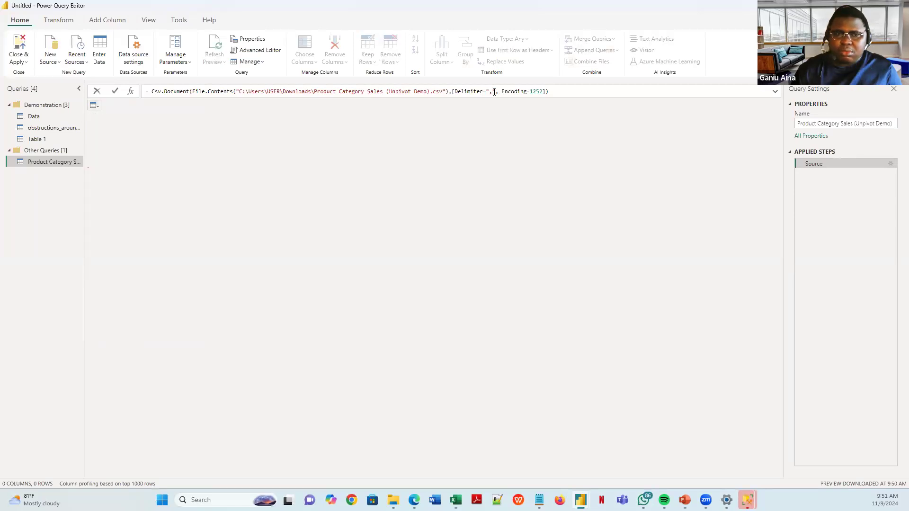
left_click(521, 147)
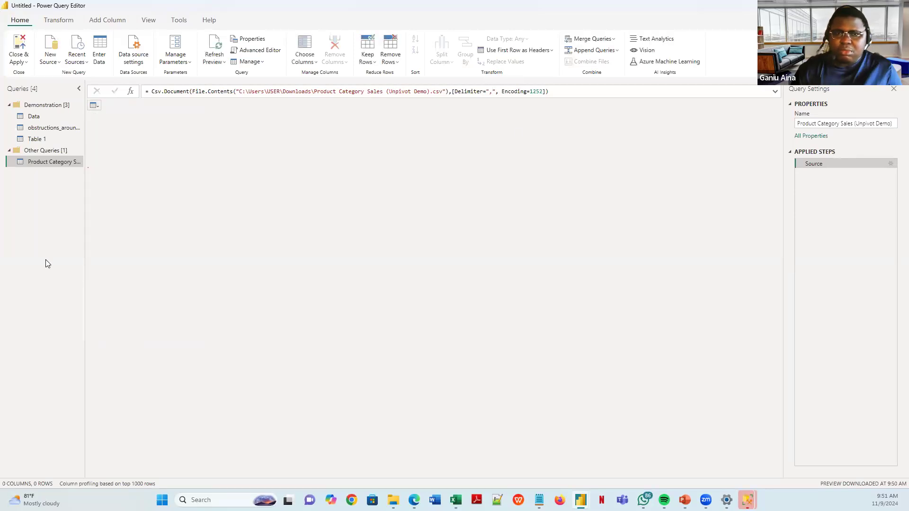
- Delete the Product Category Sales (Unpivot Demo) query and confirm the deletion
right_click(44, 160)
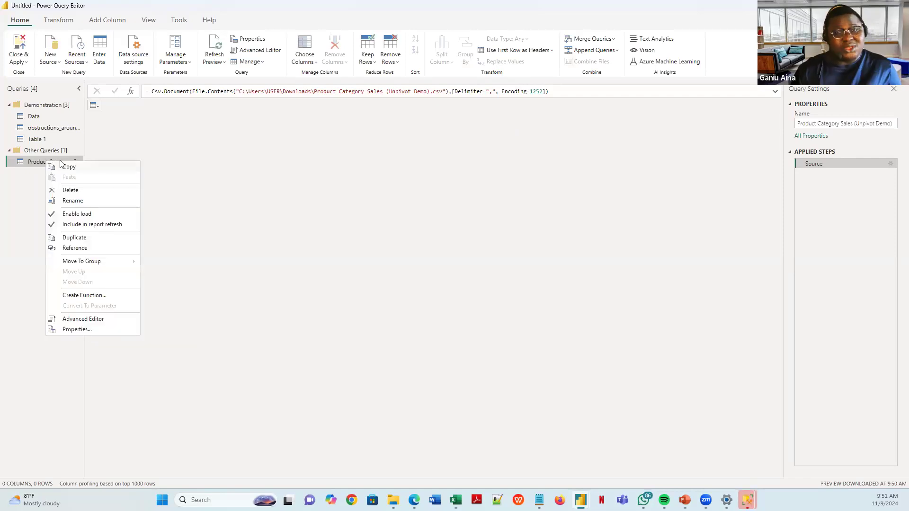
left_click(122, 198)
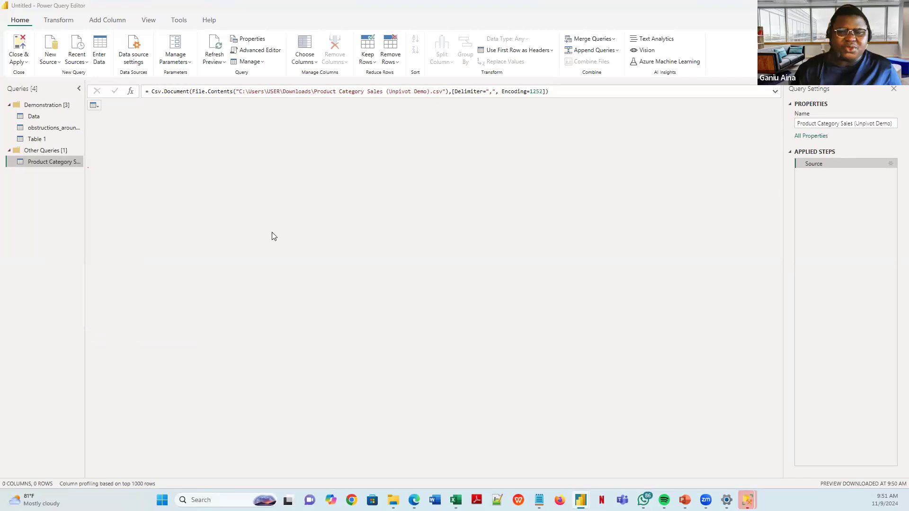
left_click(497, 268)
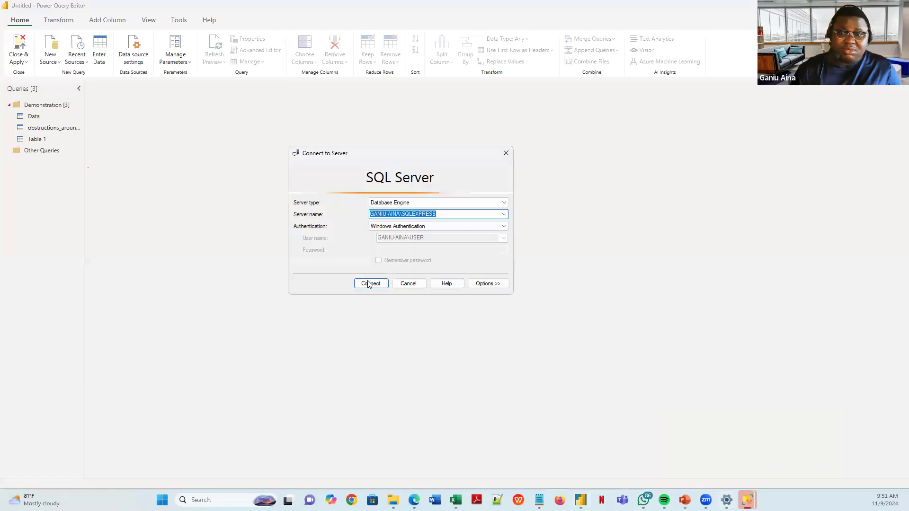
- Connect to the local SQLEXPRESS server and browse the Databases, System Databases and tempdb folders
left_click(369, 283)
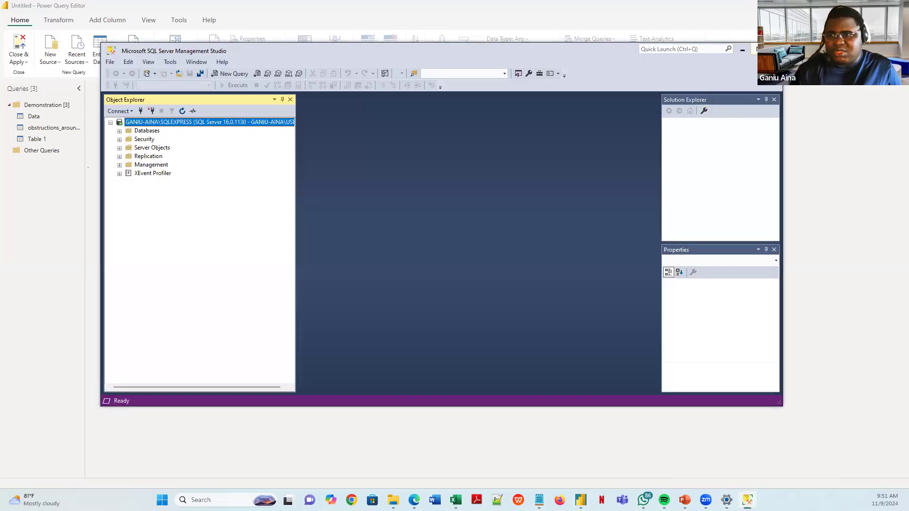
left_click(758, 49)
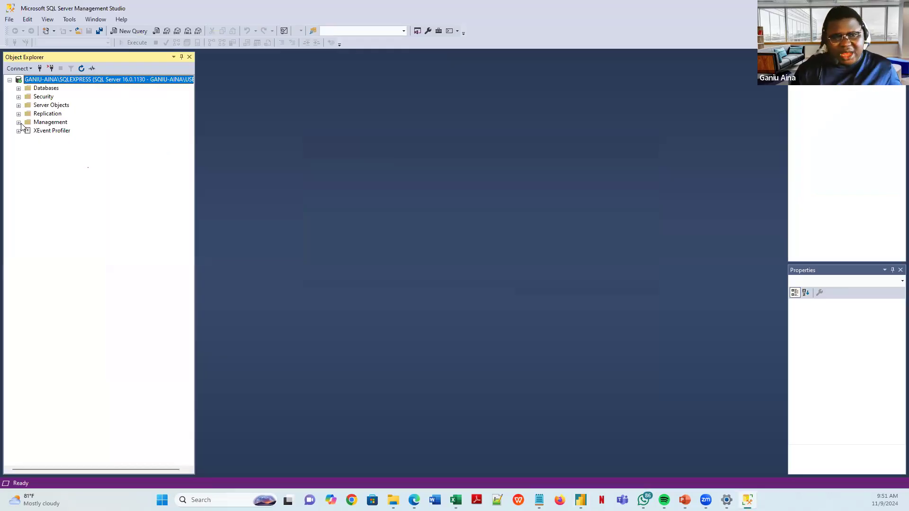
left_click(18, 89)
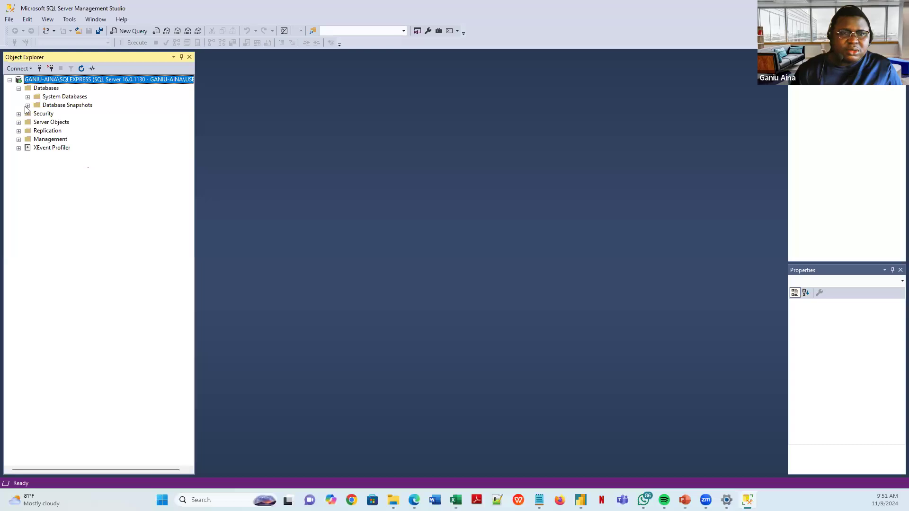
left_click(28, 105)
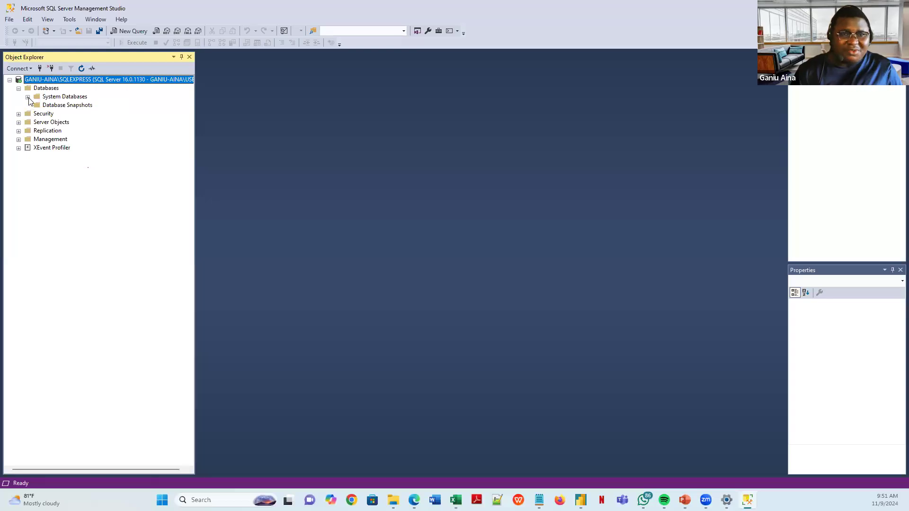
left_click(28, 97)
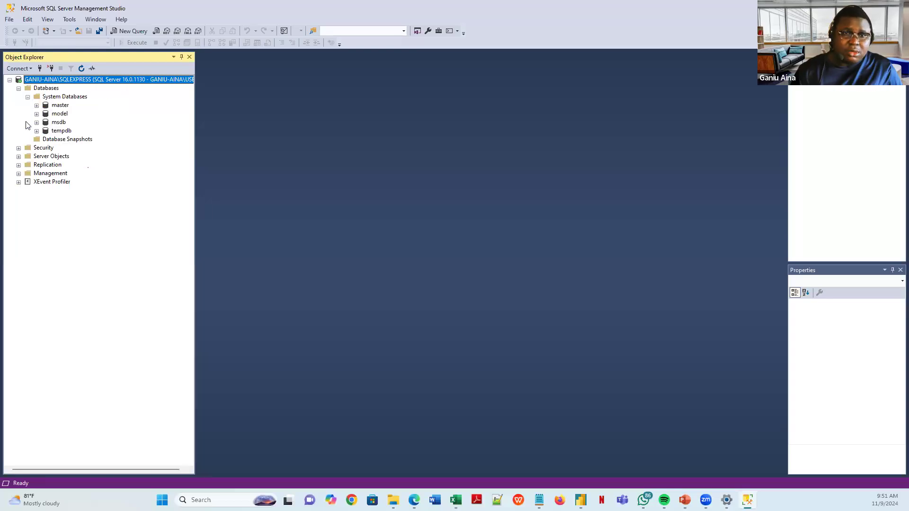
left_click(36, 131)
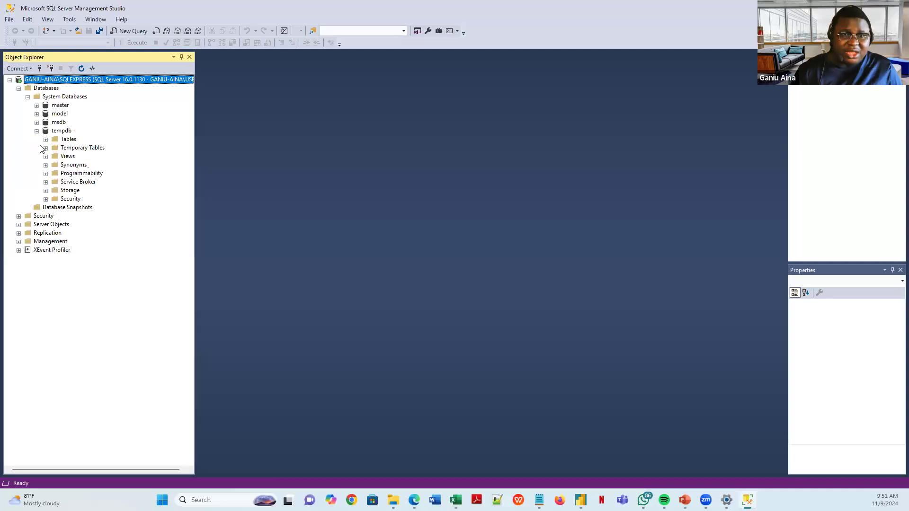
left_click(46, 139)
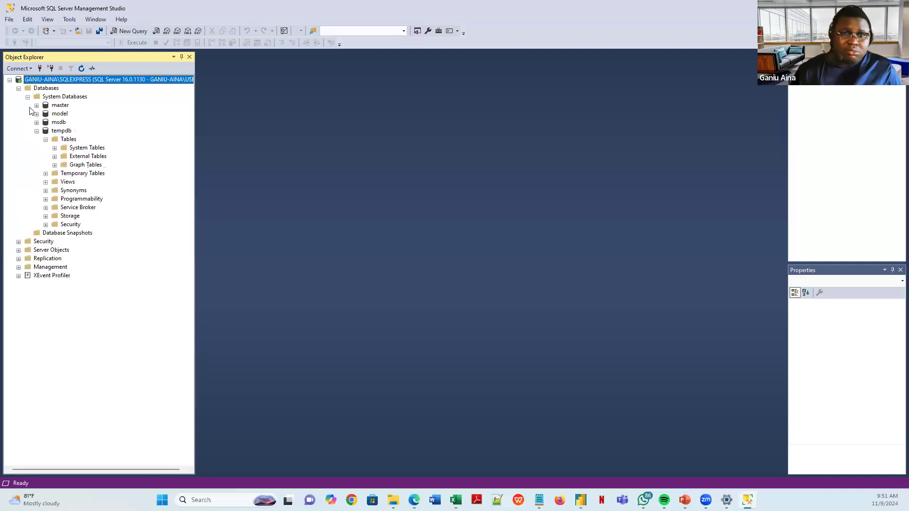
left_click(54, 157)
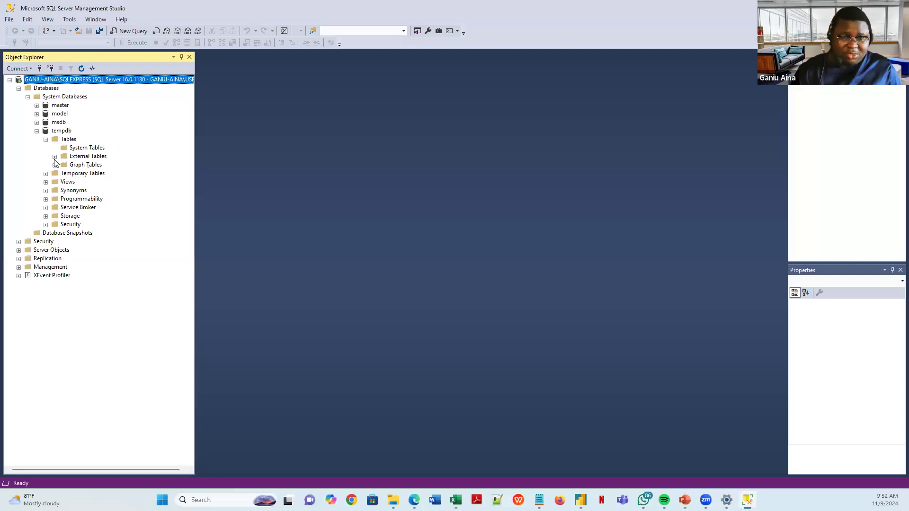
left_click(37, 106)
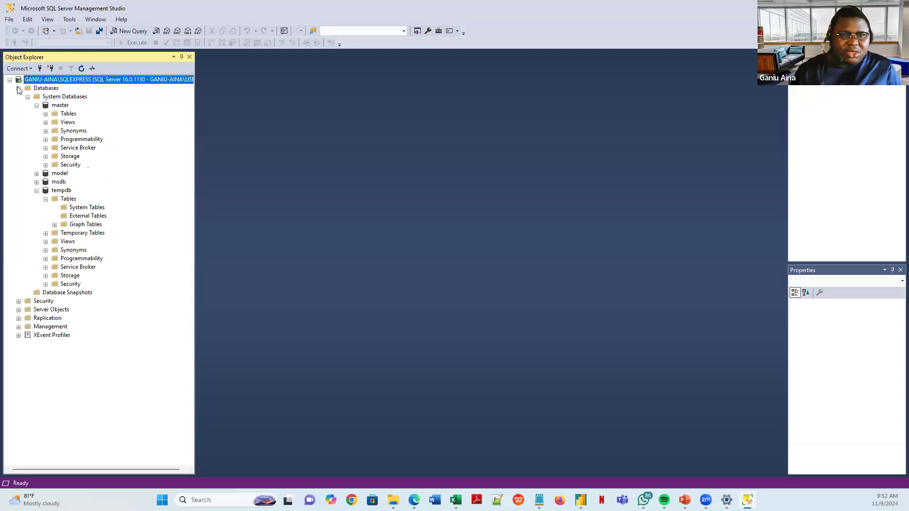
- Reconnect to the server and re-expand the Databases and System Databases folders
left_click(40, 68)
left_click(424, 260)
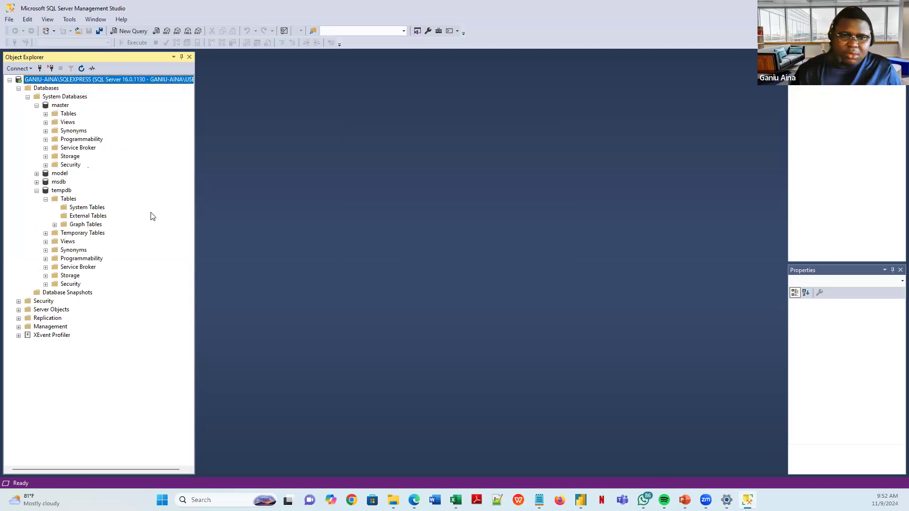
left_click(27, 98)
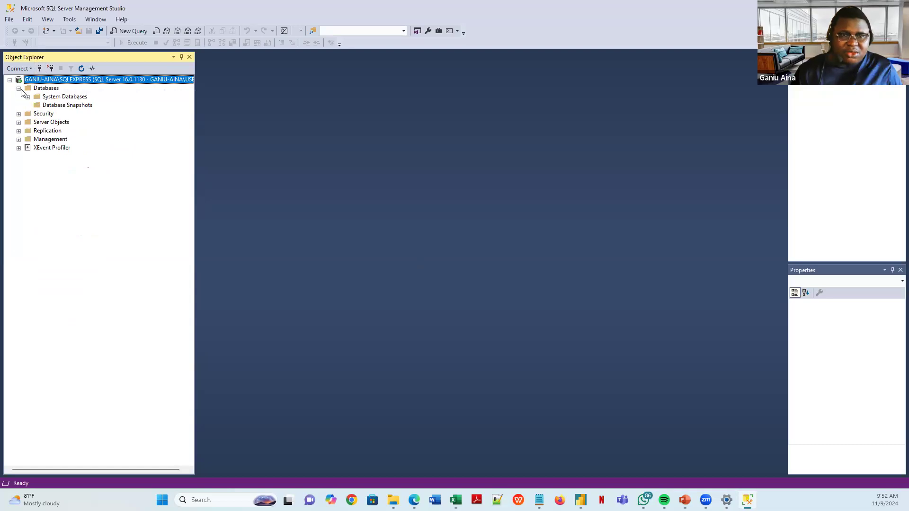
left_click(20, 89)
left_click(18, 89)
left_click(27, 98)
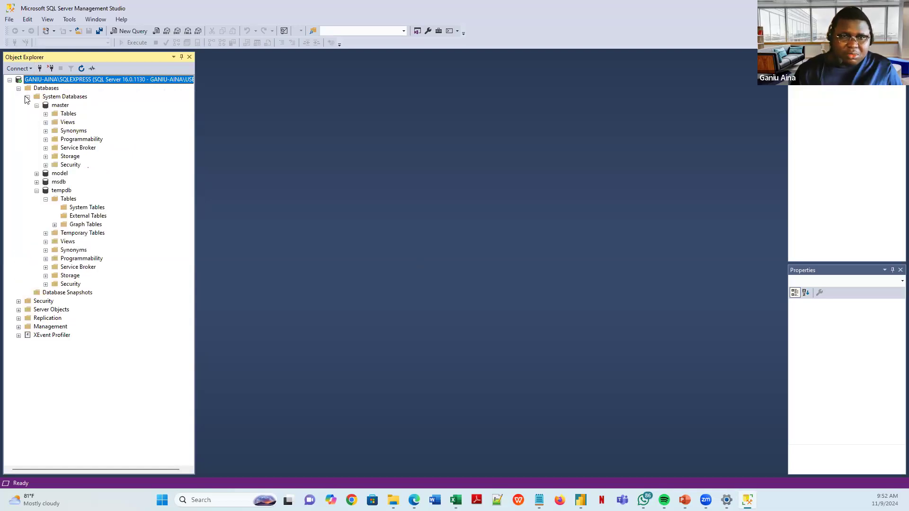
- Expand master's Tables > System Tables and bring up options for dbo.spt_fallback_db
left_click(46, 105)
left_click(46, 114)
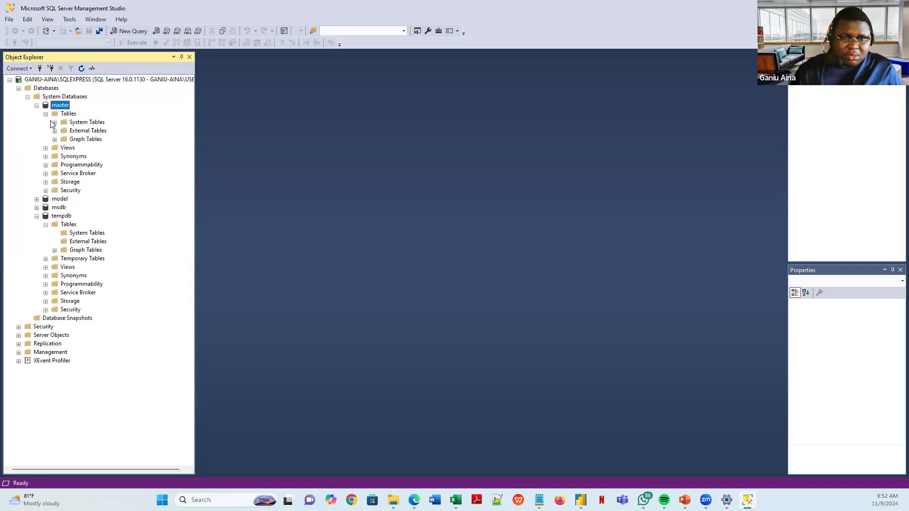
left_click(54, 124)
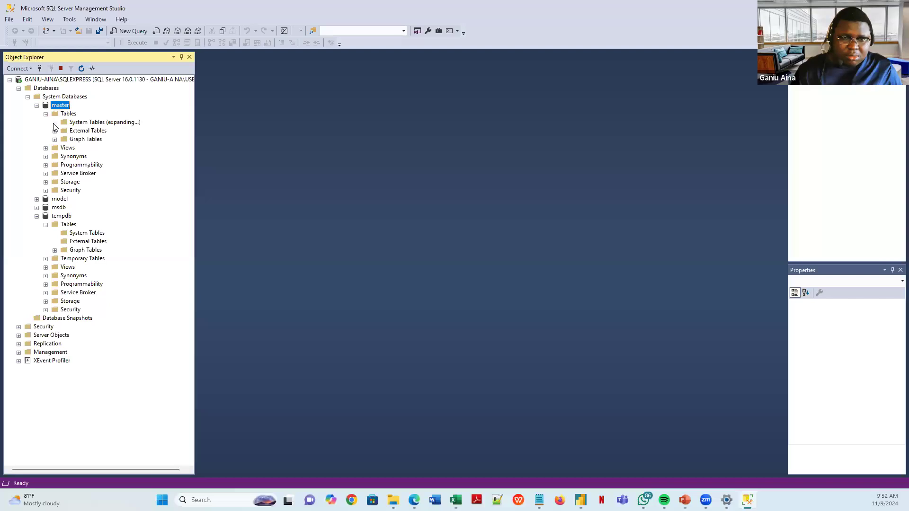
left_click(105, 134)
left_click(104, 139)
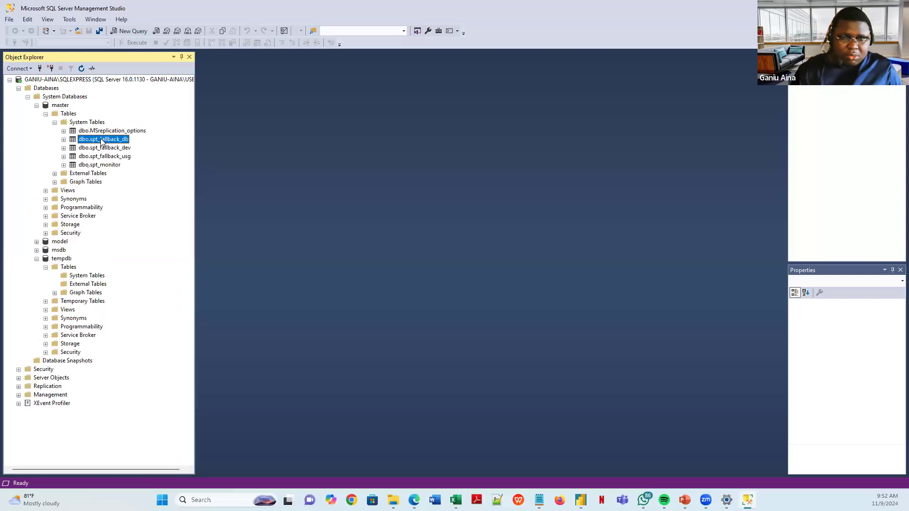
right_click(104, 139)
- Run Select Top 1000 Rows on dbo.spt_fallback_db, then collapse the tempdb and system database folders
left_click(148, 167)
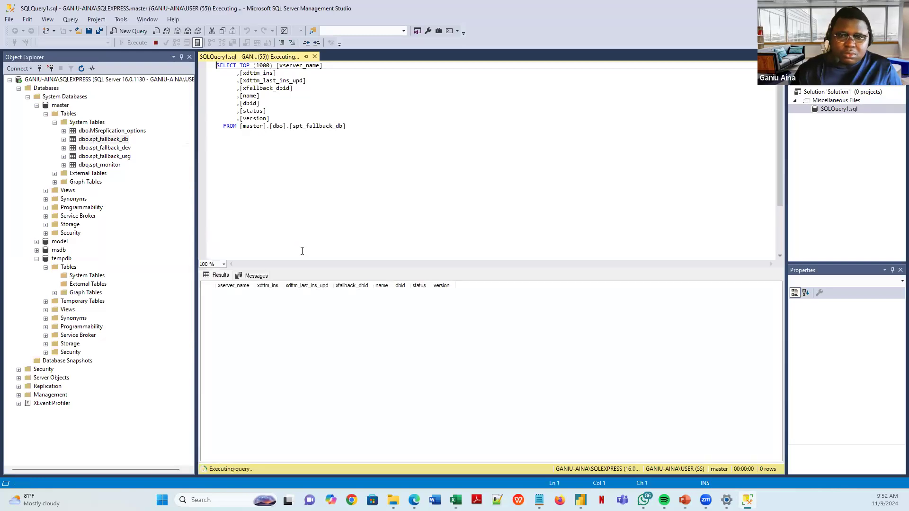
left_click(346, 290)
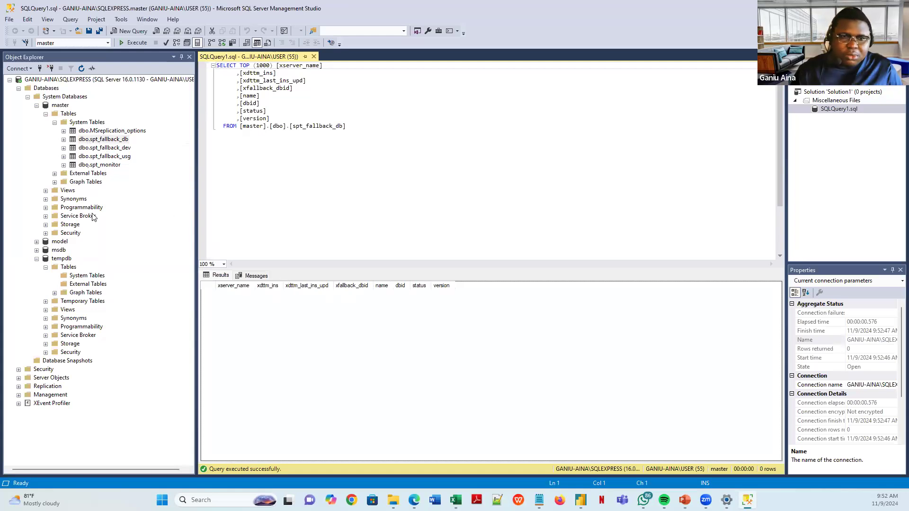
left_click(46, 268)
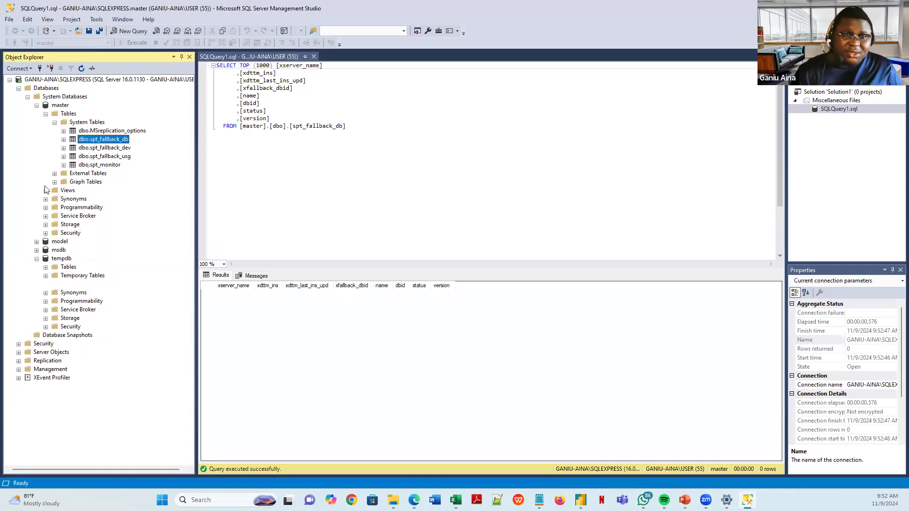
left_click(27, 97)
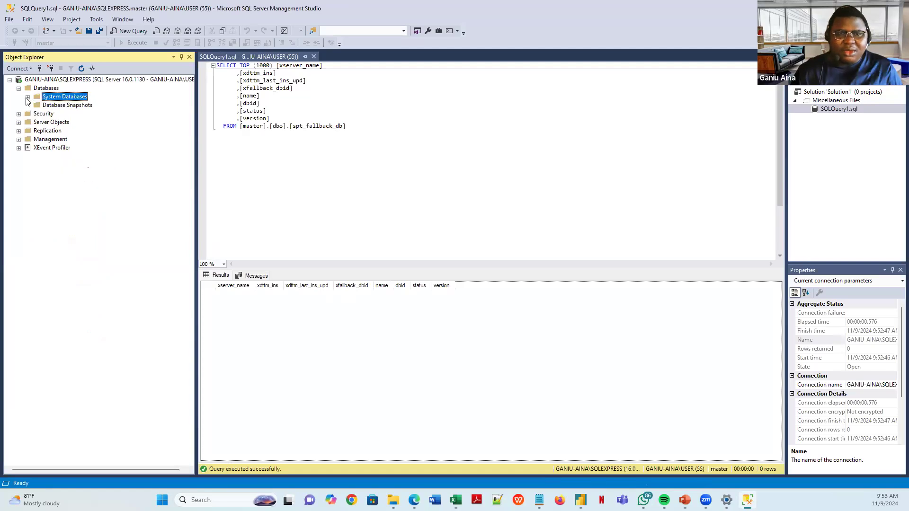
- Close the SQLQuery1 window, dismiss the success report, and minimise Management Studio
left_click(311, 56)
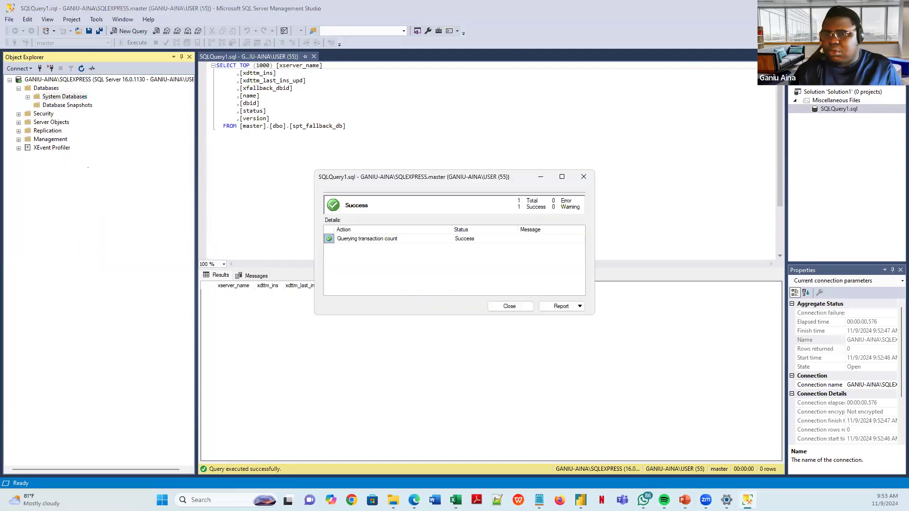
left_click(508, 310)
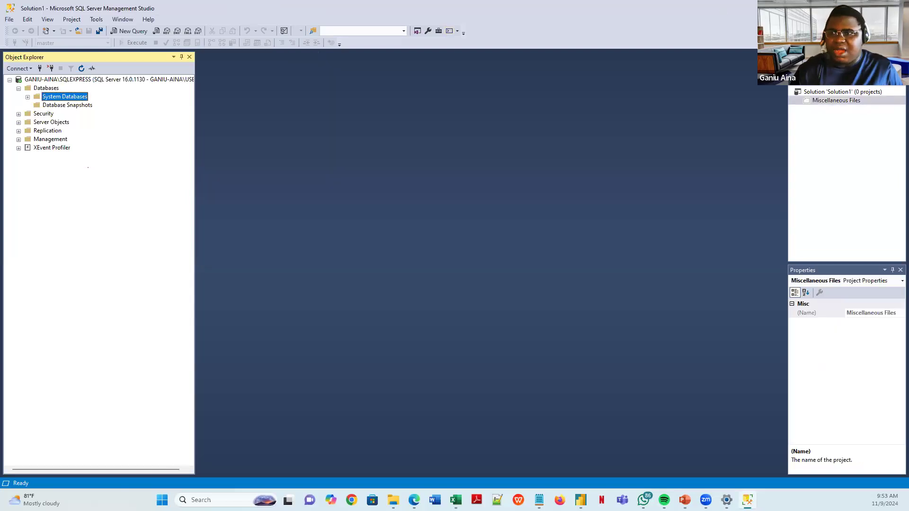
left_click(862, 7)
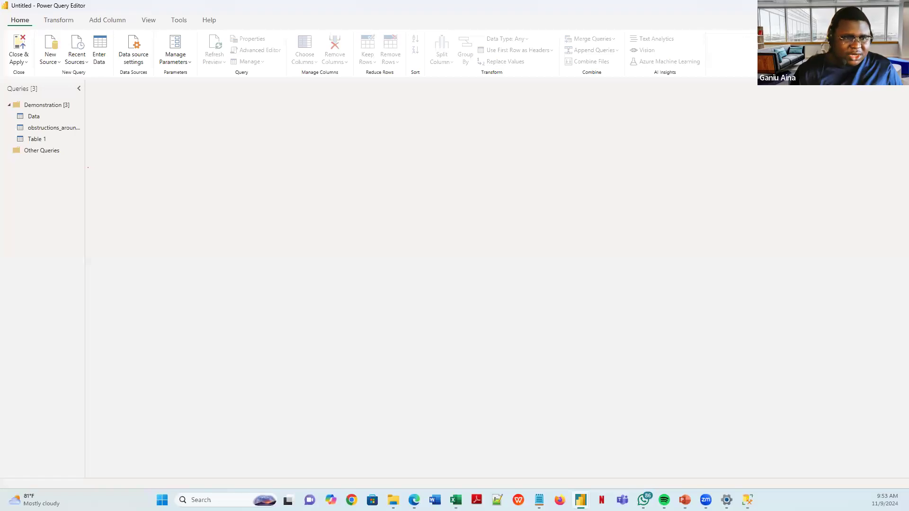
- Open Dropbox's BIDA folder in an enlarged File Explorer, then switch to the Worldometer page in Edge
key("alt+Tab")
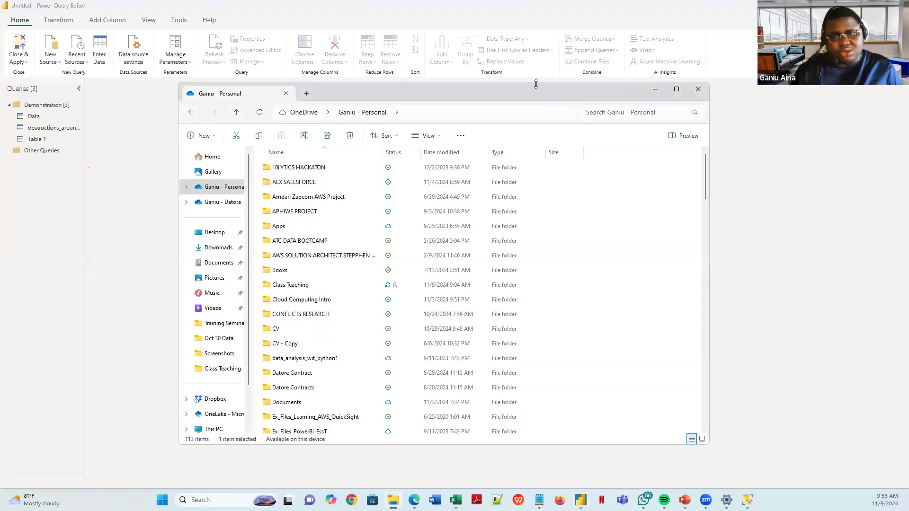
left_click_drag(536, 84, 555, 74)
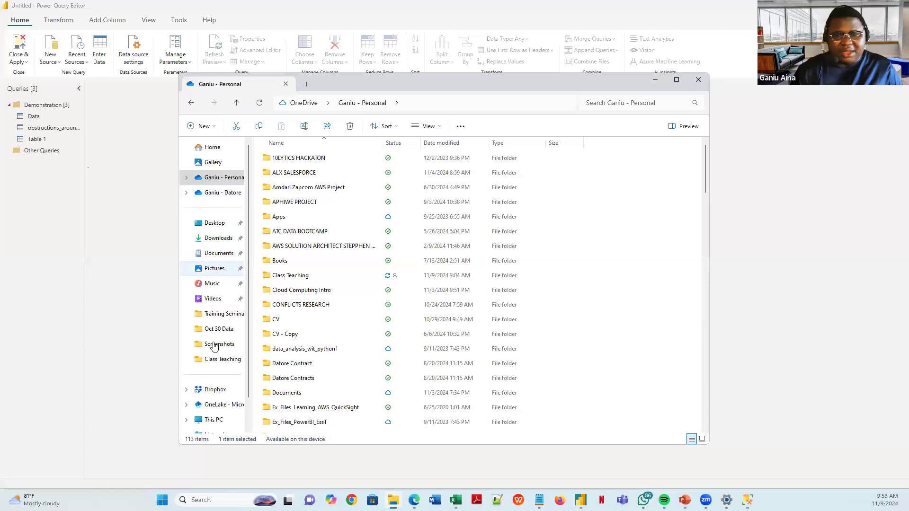
left_click(218, 391)
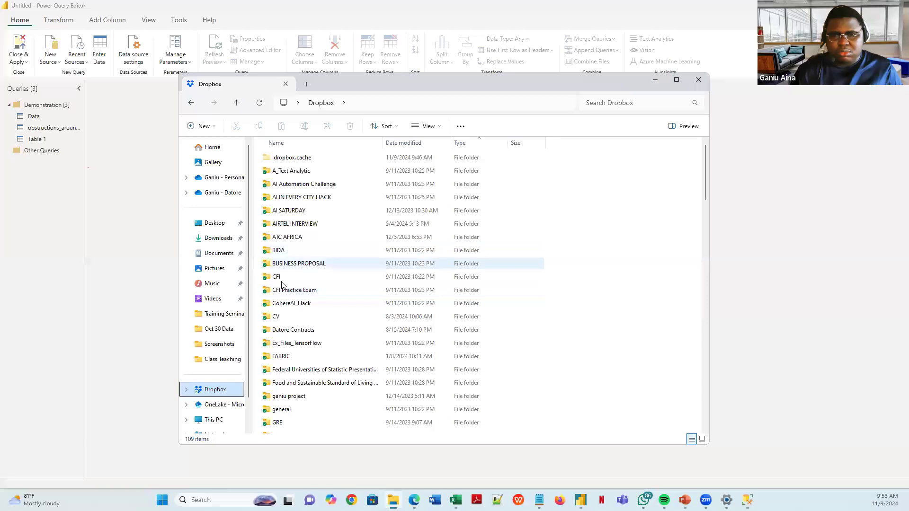
left_click(282, 251)
double_click(283, 250)
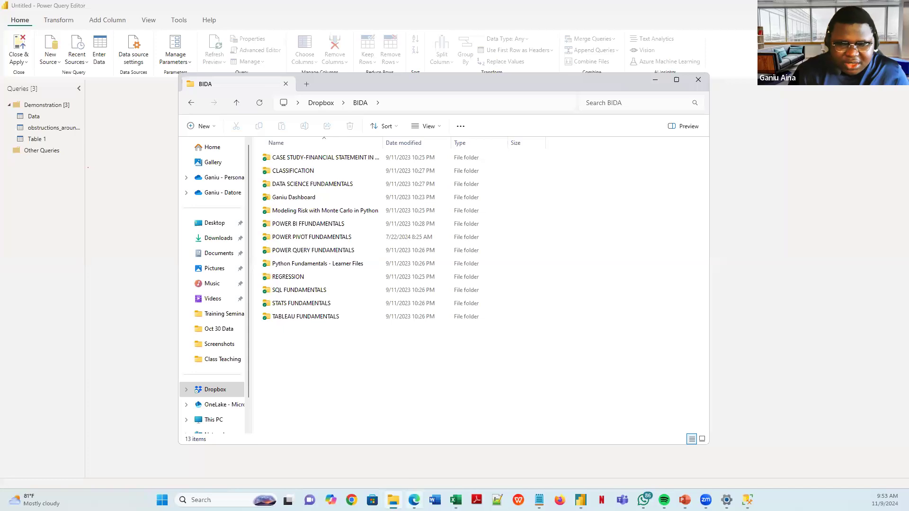
key("alt+Tab")
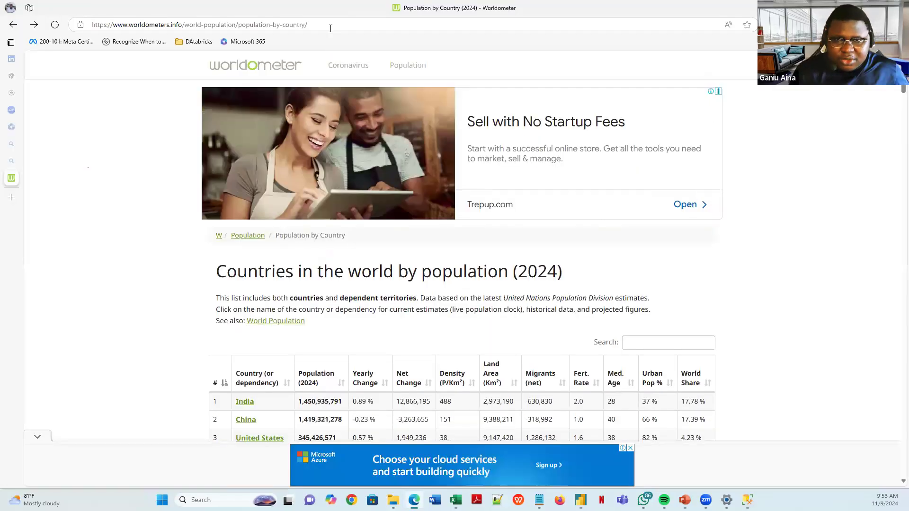
left_click(333, 25)
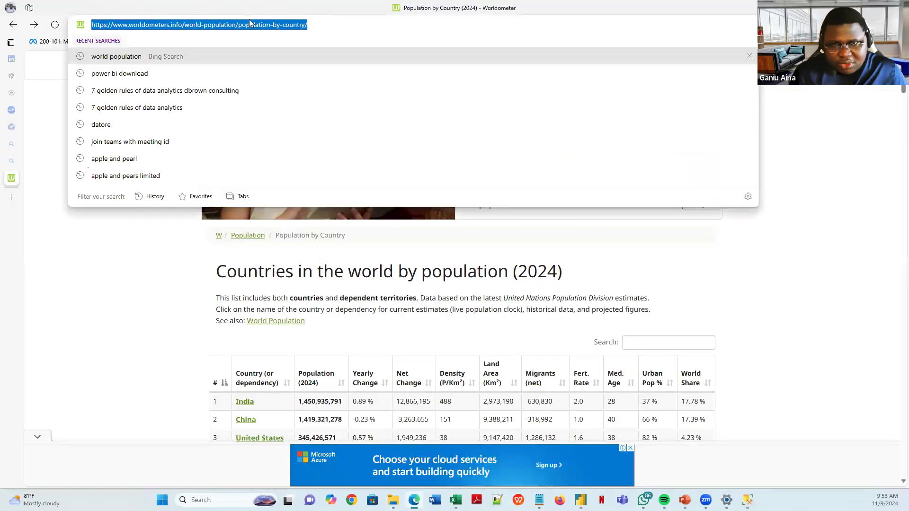
left_click(249, 22)
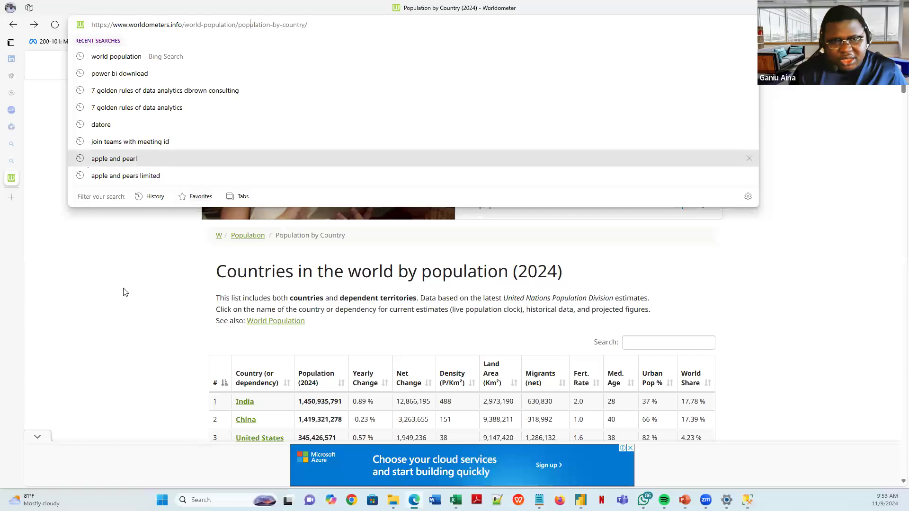
left_click(122, 305)
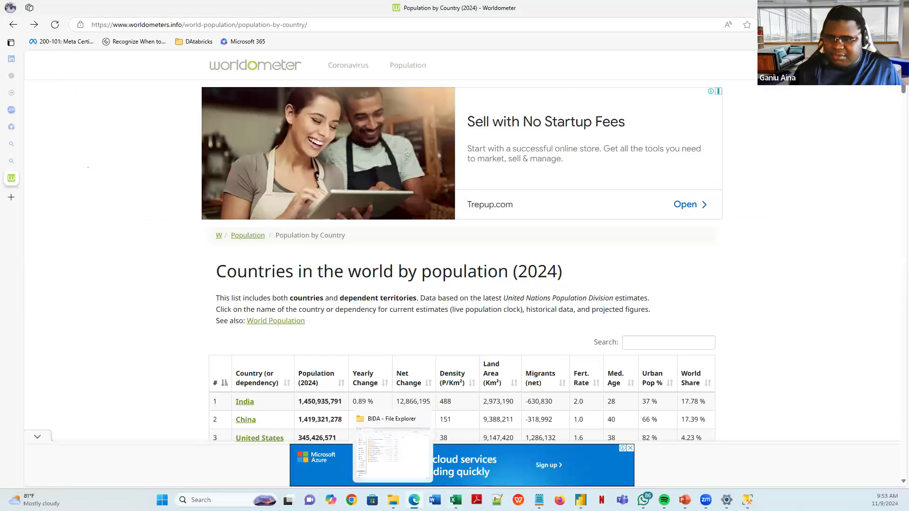
- Open the SQL FUNDAMENTALS folder in BIDA, then drag Explorer off-screen to reveal the Worldometer page
left_click(393, 500)
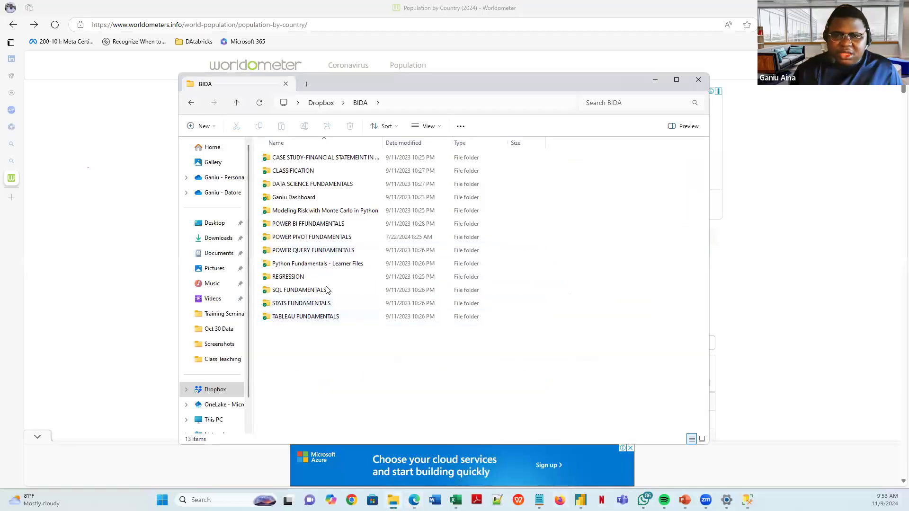
left_click(290, 292)
double_click(290, 292)
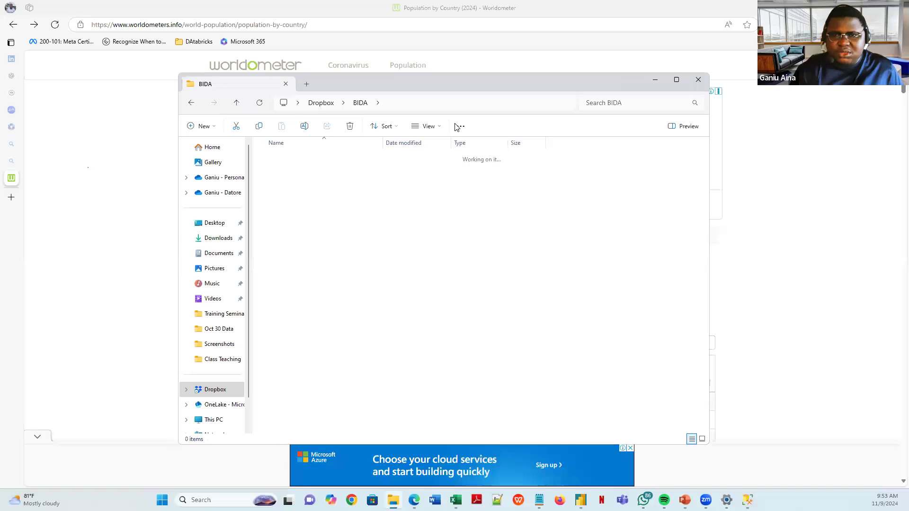
left_click_drag(490, 87, 0, 87)
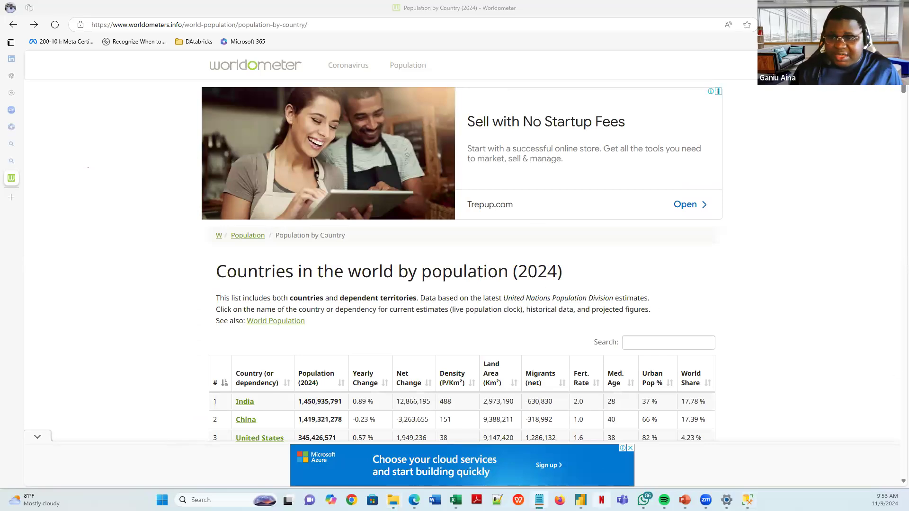
- Create a query group named 'SQL Server' from the Queries pane's New Group option
mouse_move(581, 499)
left_click(599, 452)
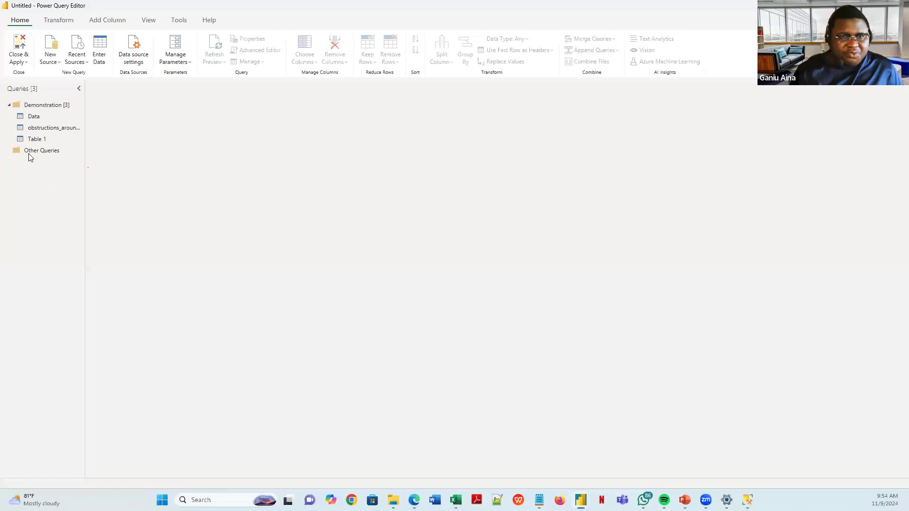
right_click(34, 169)
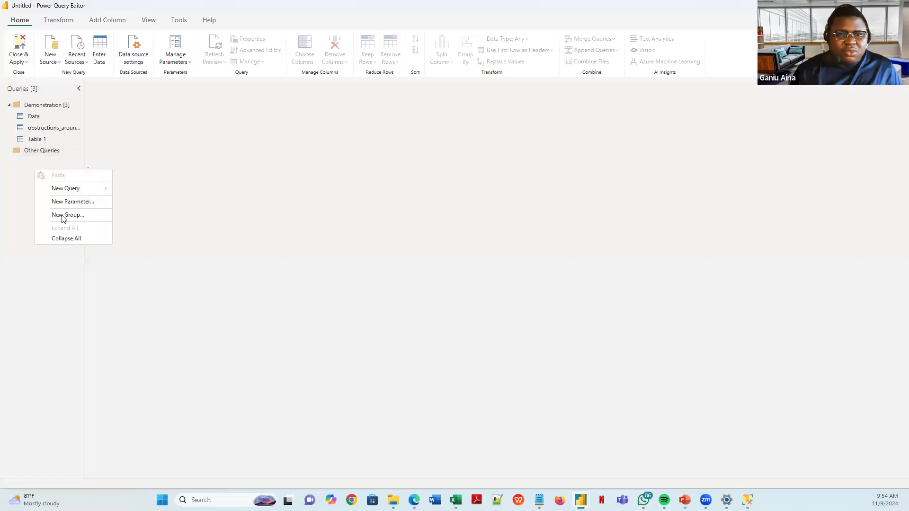
left_click(67, 214)
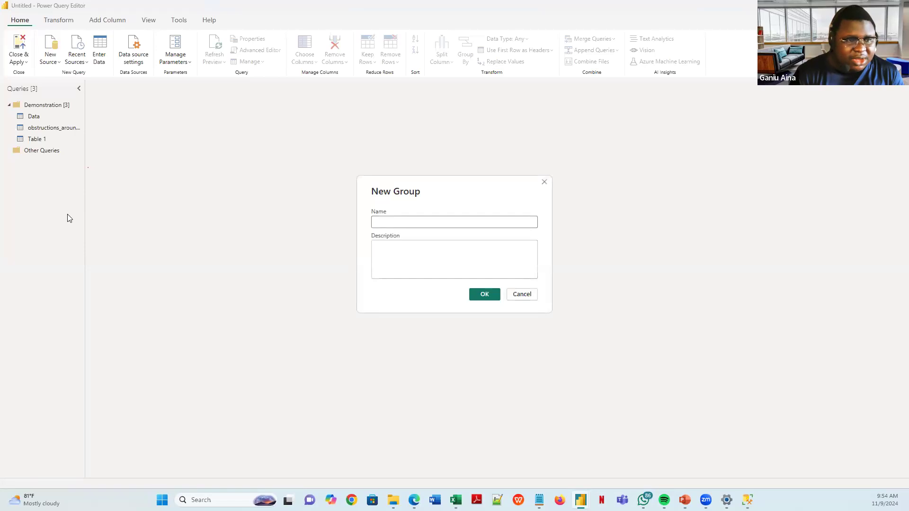
type("SQL ")
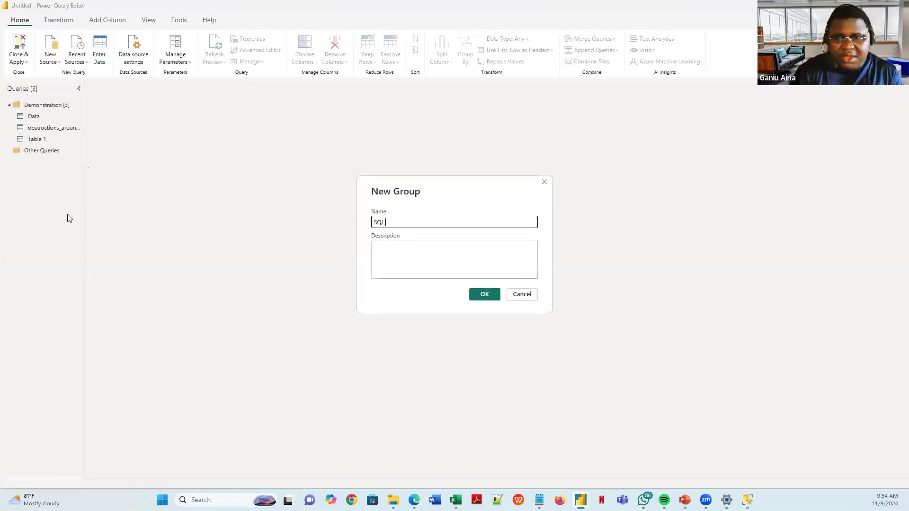
type("Serv")
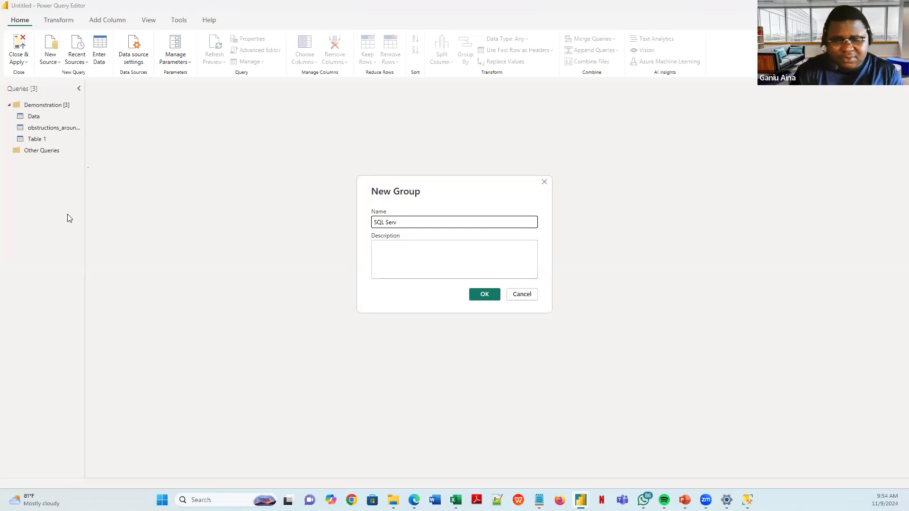
type("er")
key("Return")
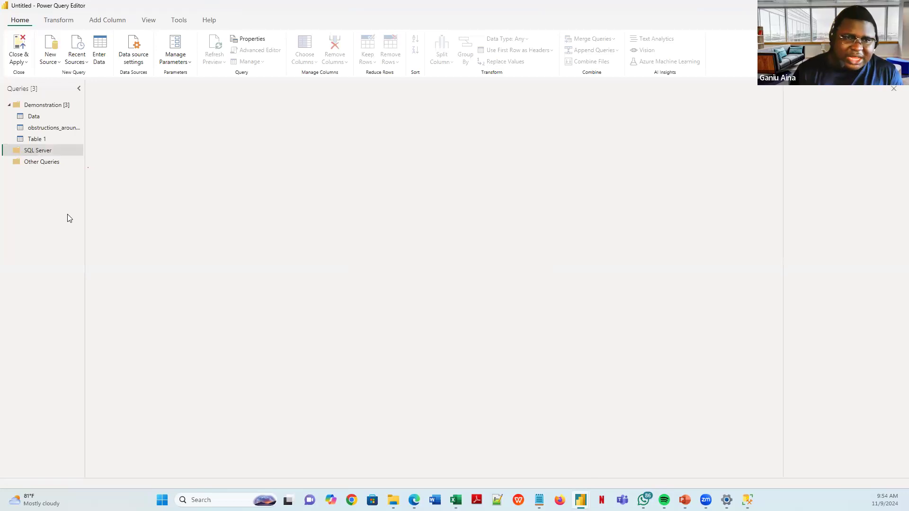
- Start a SQL Server database connection from the SQL Server group, expanding Advanced options and keeping Import mode
right_click(58, 150)
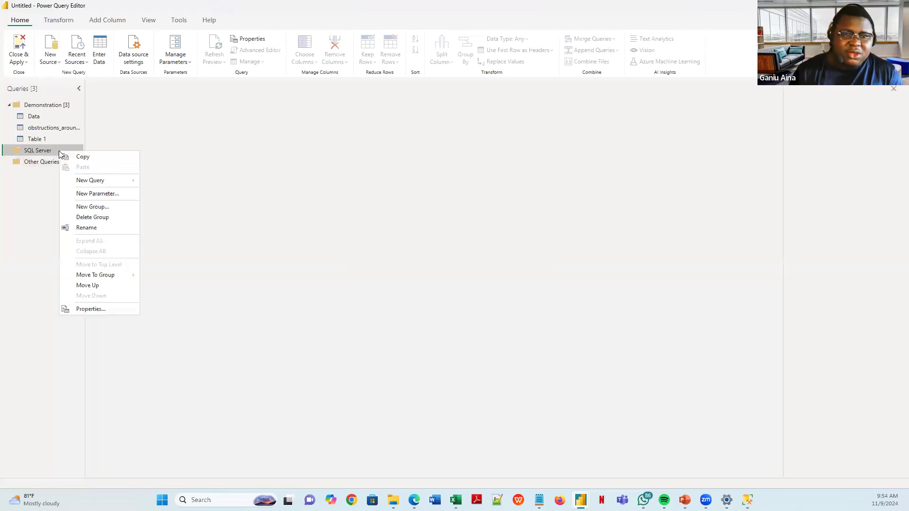
mouse_move(92, 183)
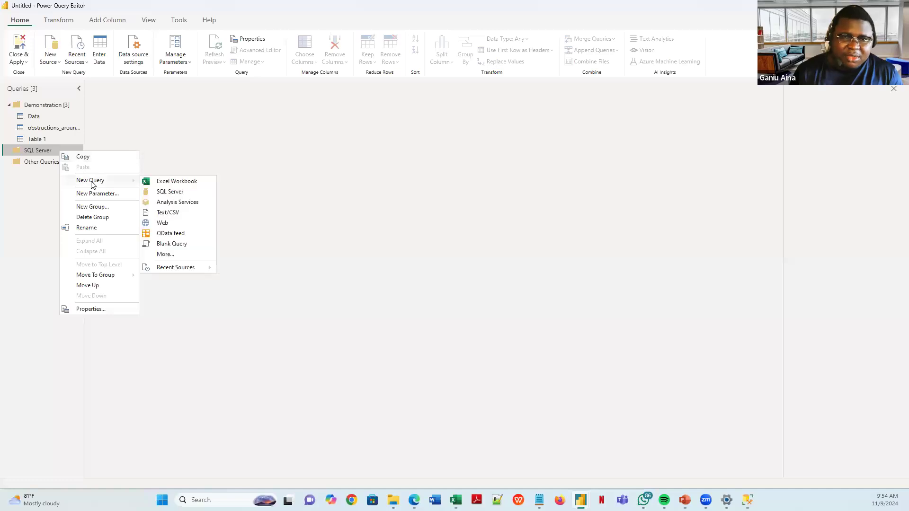
left_click(170, 192)
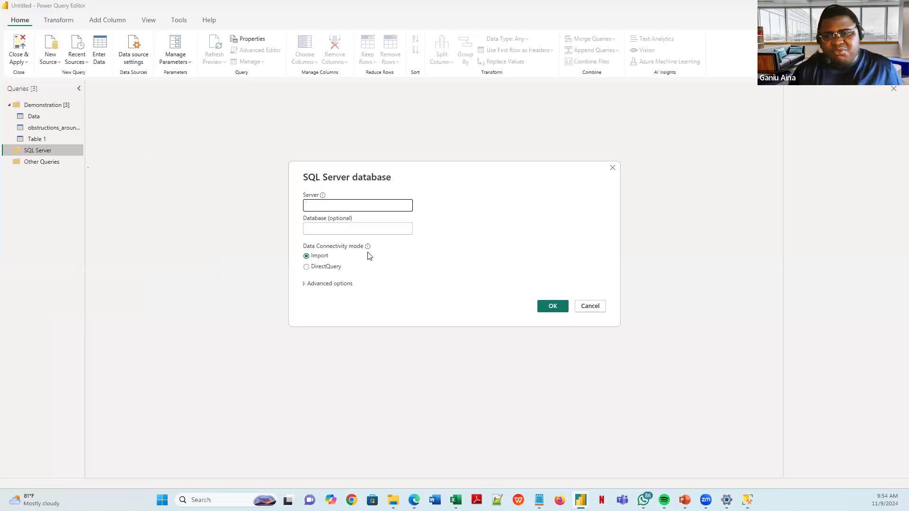
mouse_move(369, 248)
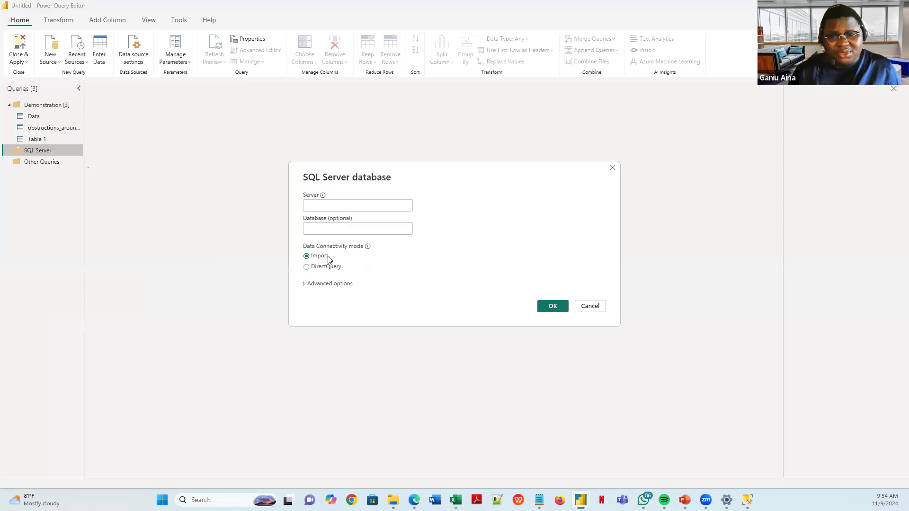
left_click(305, 284)
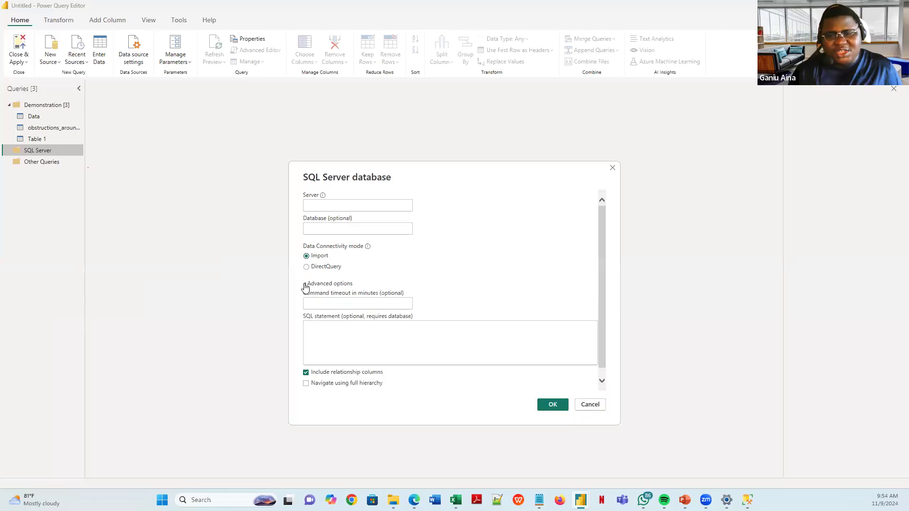
left_click(331, 269)
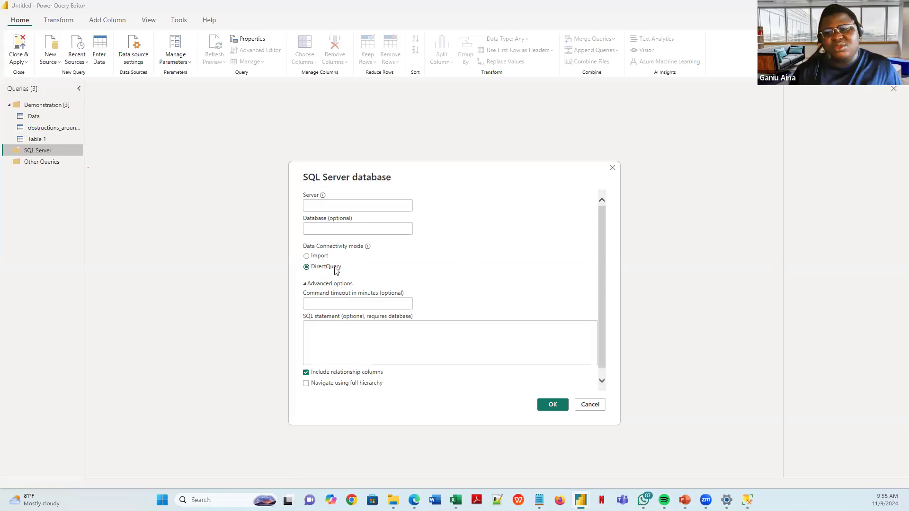
left_click(323, 256)
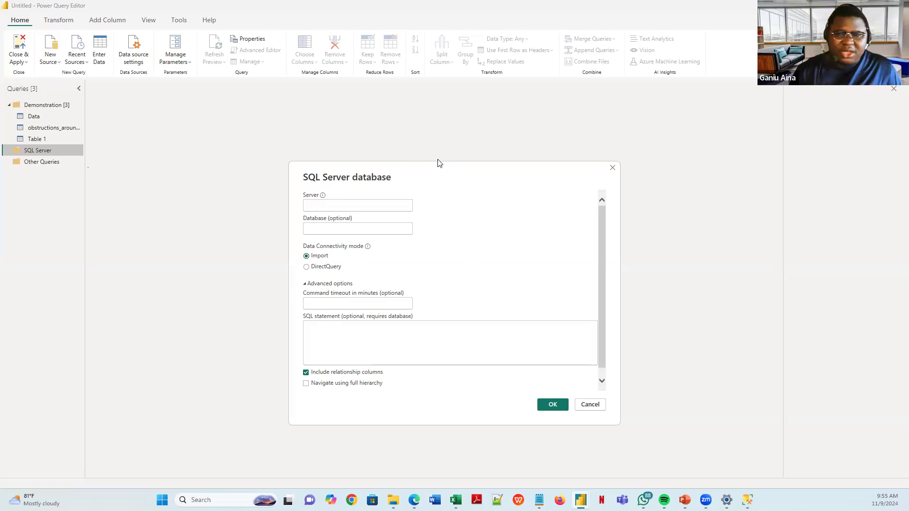
left_click_drag(452, 174, 477, 153)
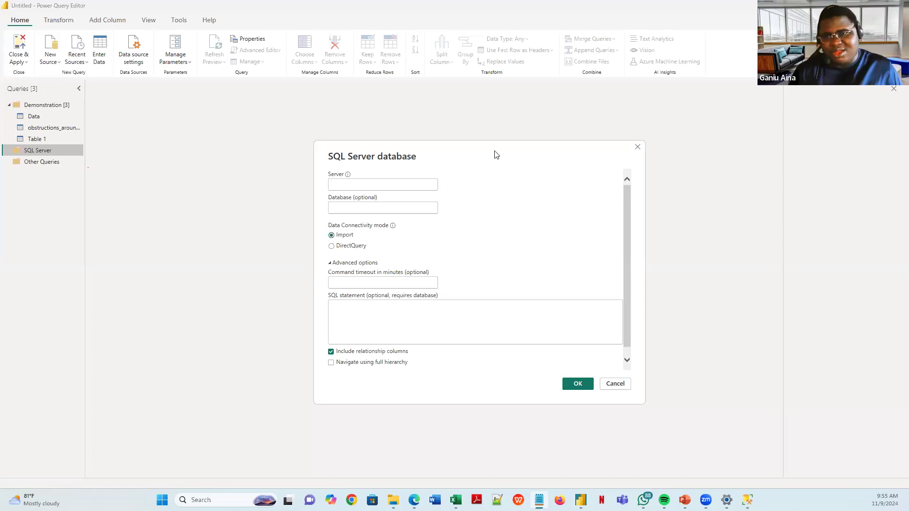
- Enter the Azure SQL server address and the AdventureWorksDW database, then submit the connection
left_click(395, 185)
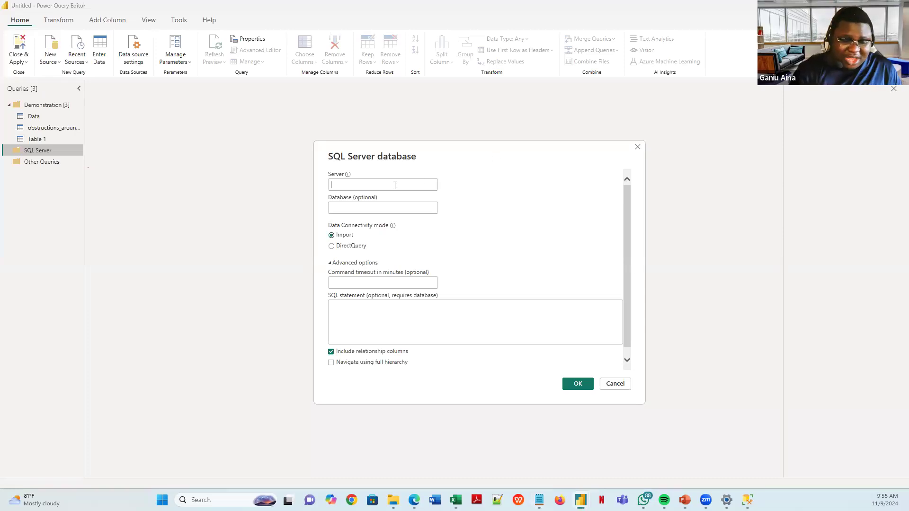
type("dakldklkldkakl")
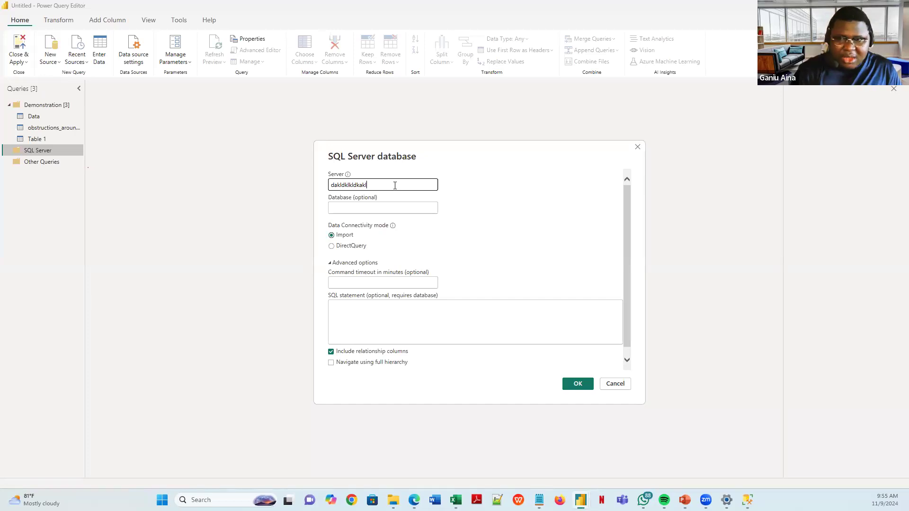
key("ctrl+v")
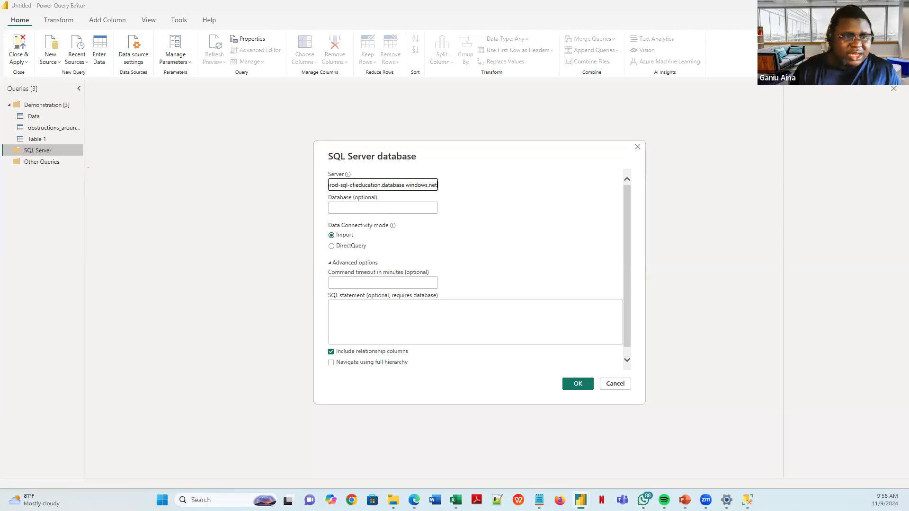
key("alt+Tab")
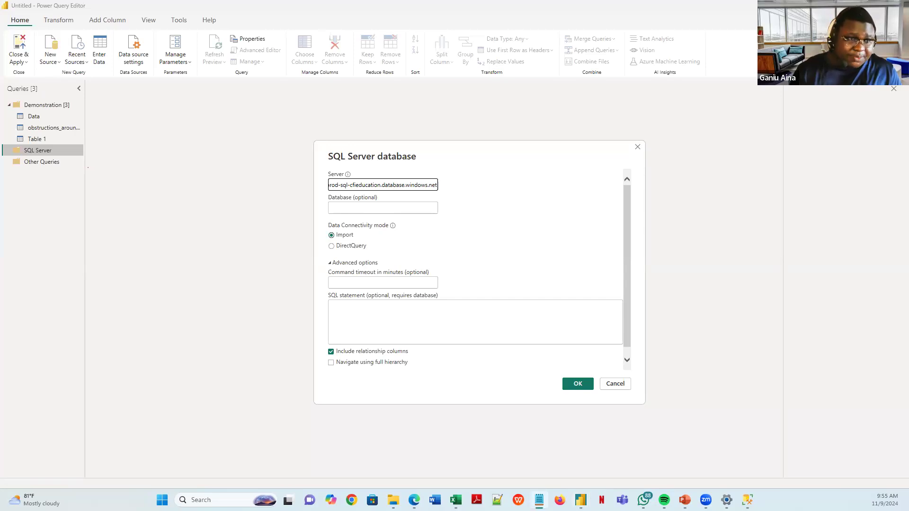
left_click(357, 207)
type("AdventureWorksDW")
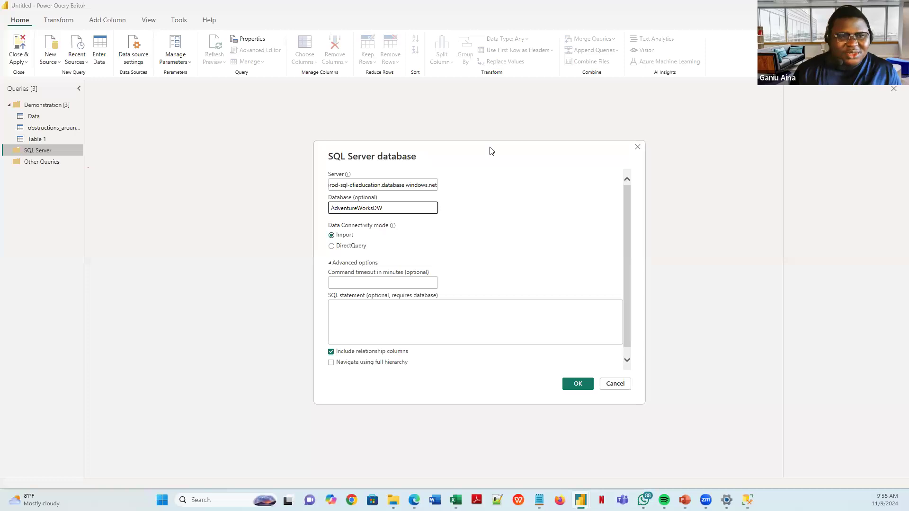
key("Return")
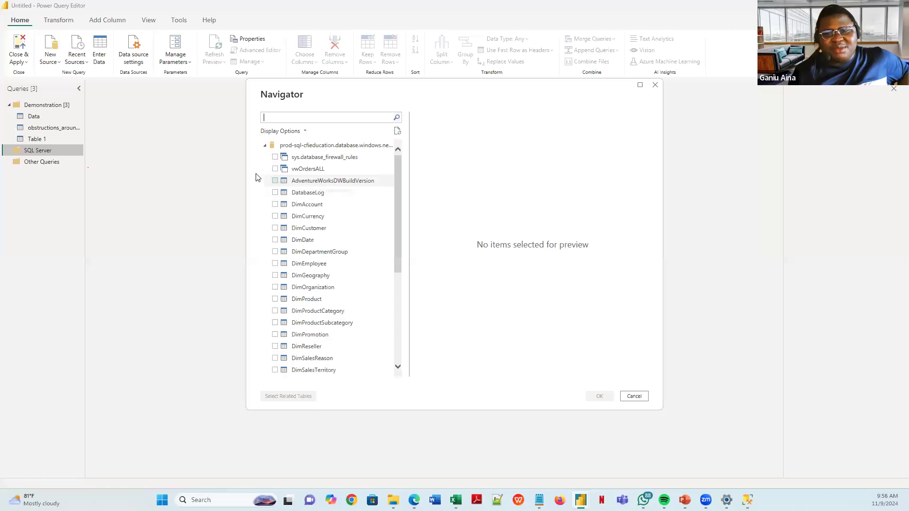
- Preview the DimAccount, DimCustomer and FactSurveyResponse tables in the Navigator
scroll(321, 280, "down", 2)
scroll(339, 319, "down", 5)
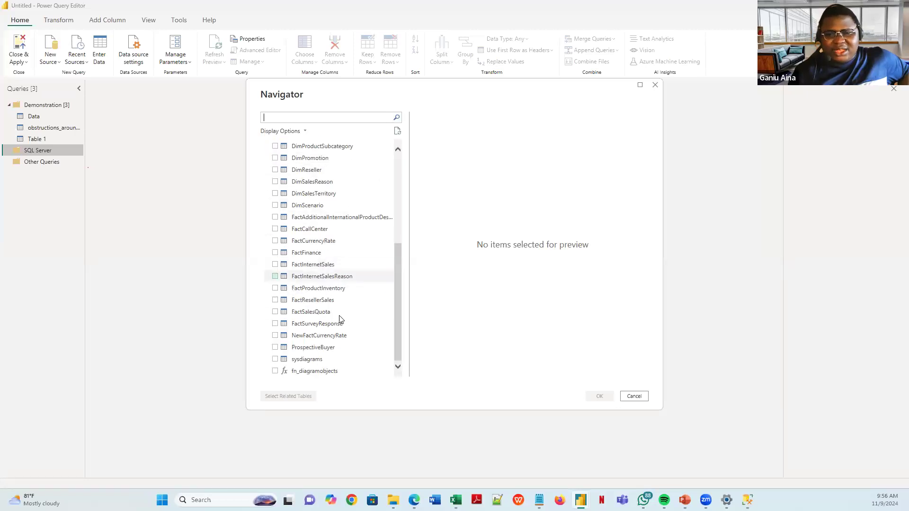
scroll(339, 319, "up", 10)
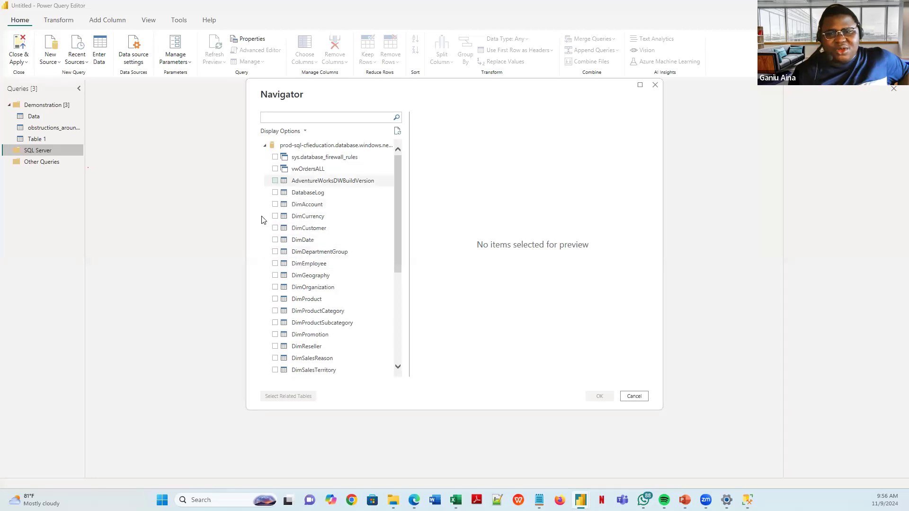
scroll(320, 228, "down", 5)
scroll(318, 230, "up", 5)
left_click(341, 204)
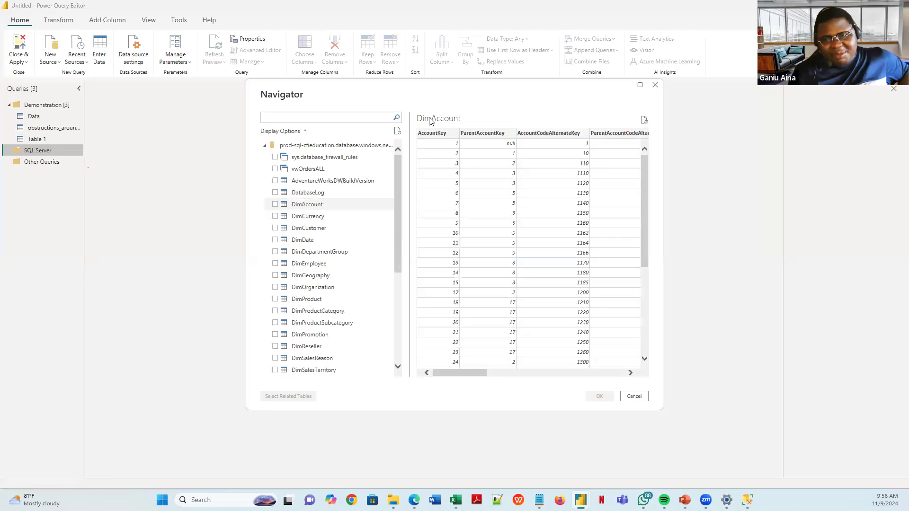
left_click(313, 229)
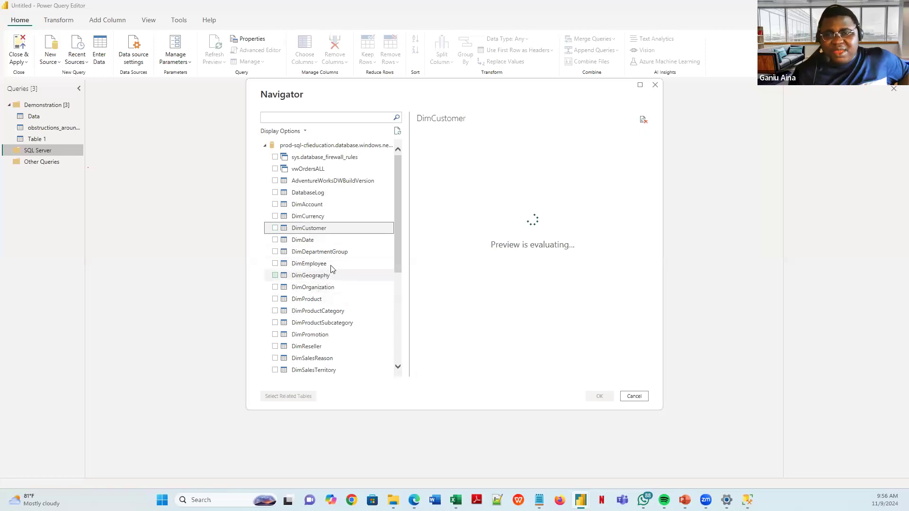
scroll(322, 289, "down", 5)
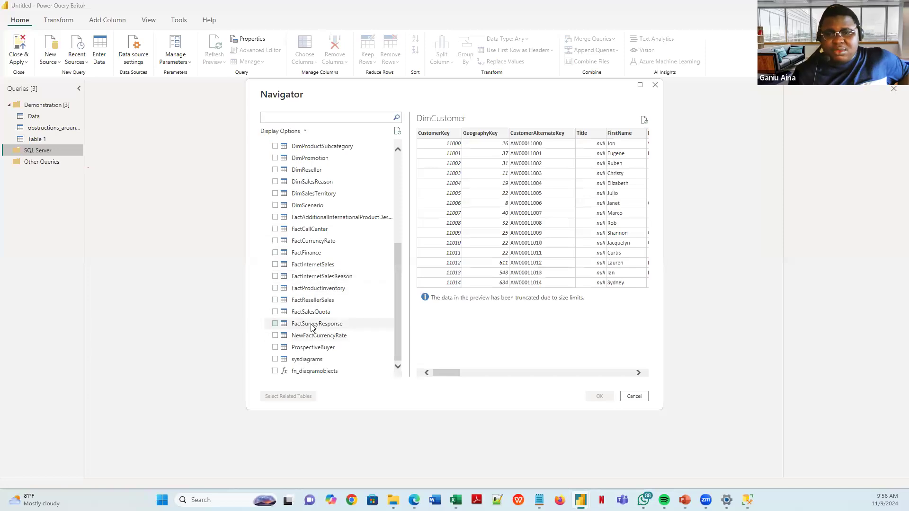
left_click(313, 325)
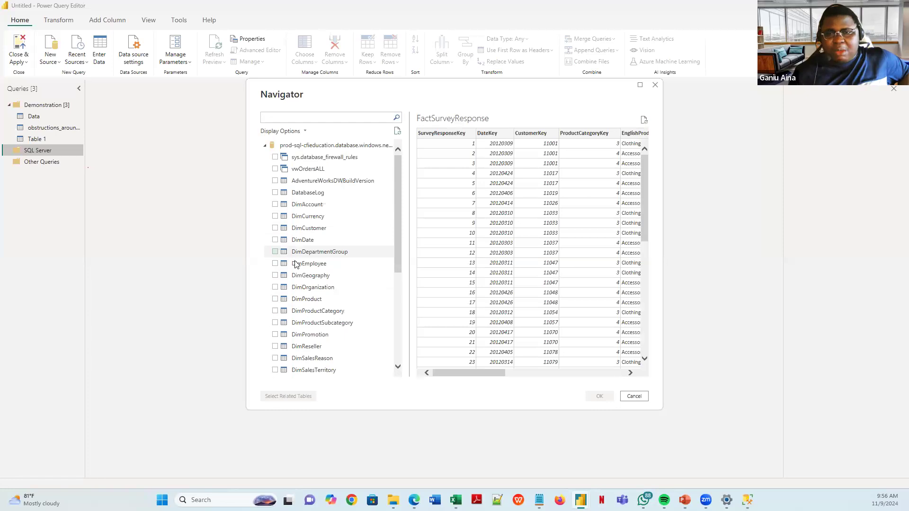
- Browse the local server's Databases and server node in SSMS, then go back to the Power BI Navigator
left_click(747, 500)
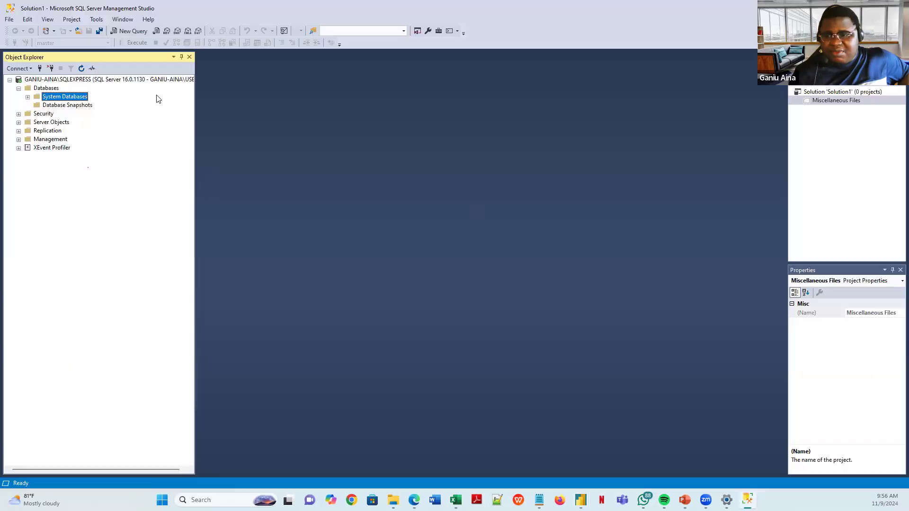
left_click(19, 88)
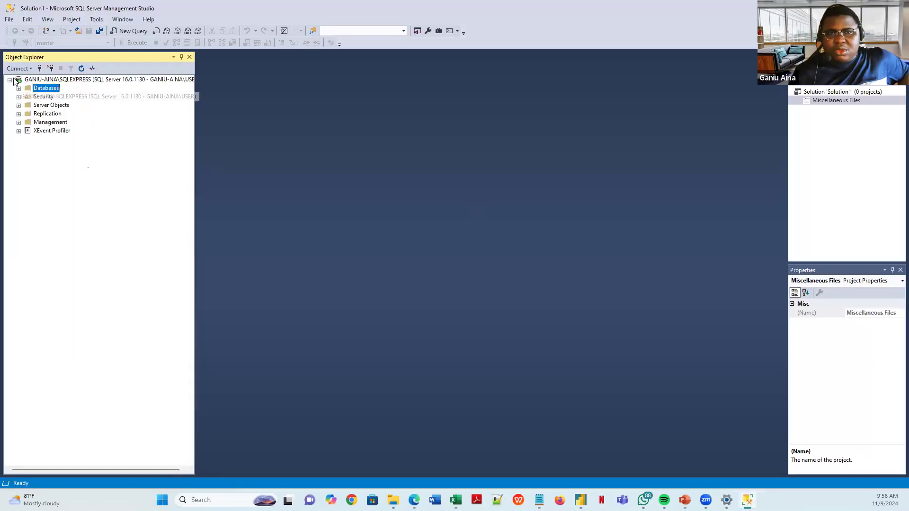
left_click(12, 80)
left_click(10, 80)
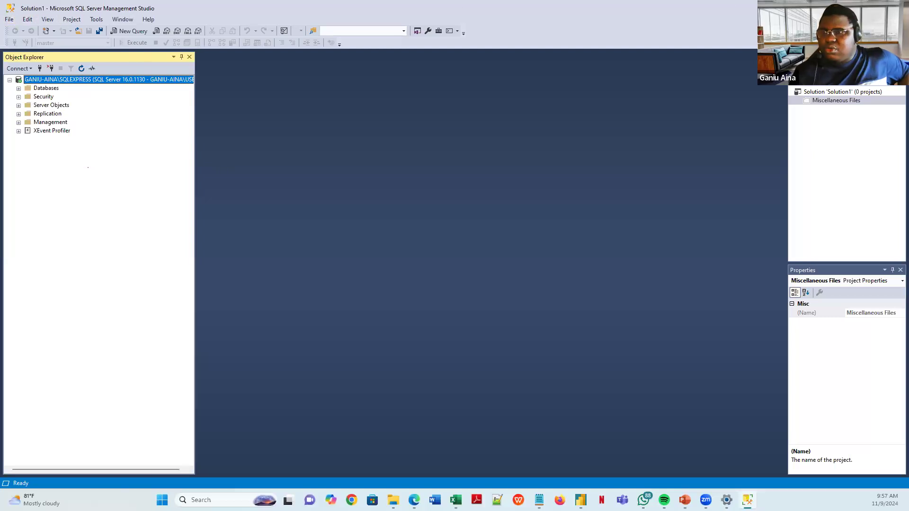
left_click(855, 7)
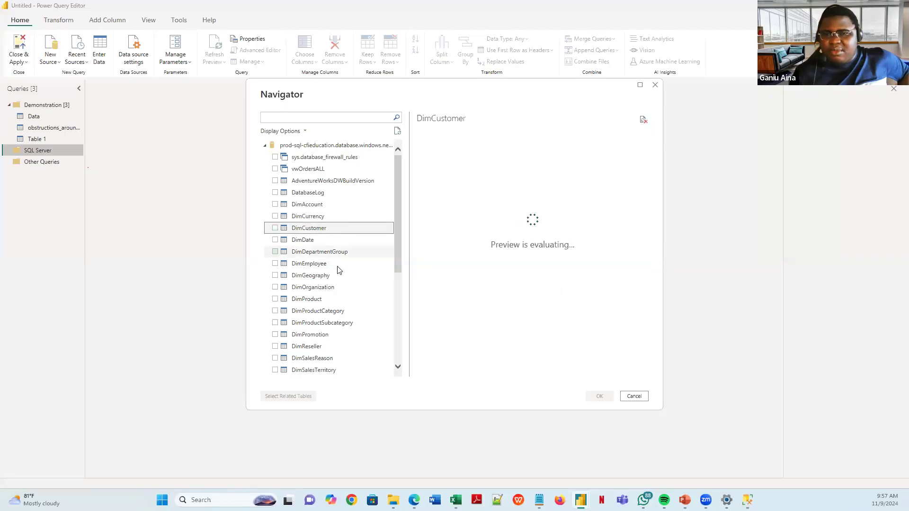
- Preview DimPromotion, DimProductSubcategory and DatabaseLog, then tick DimCustomer and load it
left_click(310, 335)
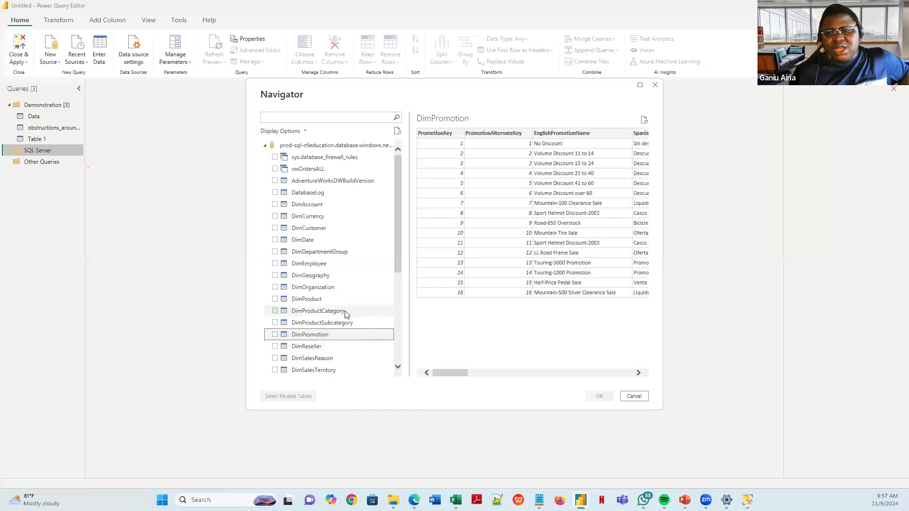
left_click(333, 323)
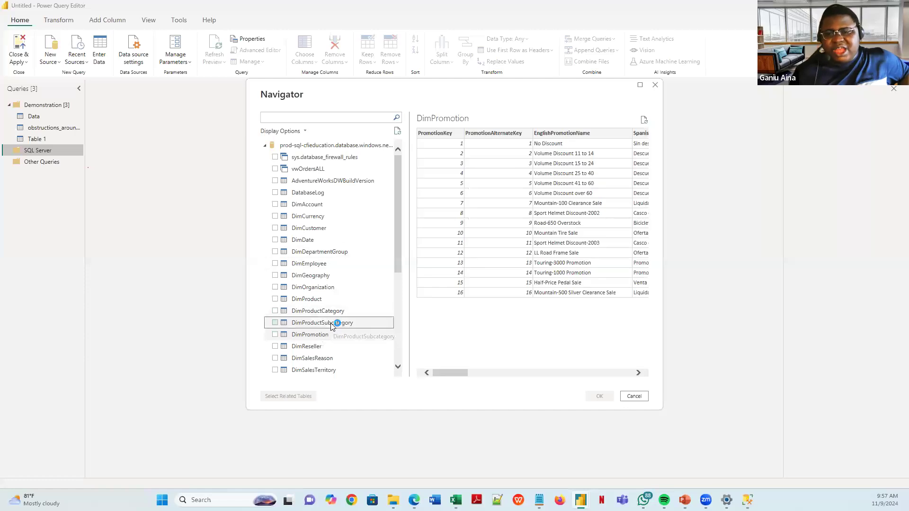
left_click_drag(400, 232, 396, 259)
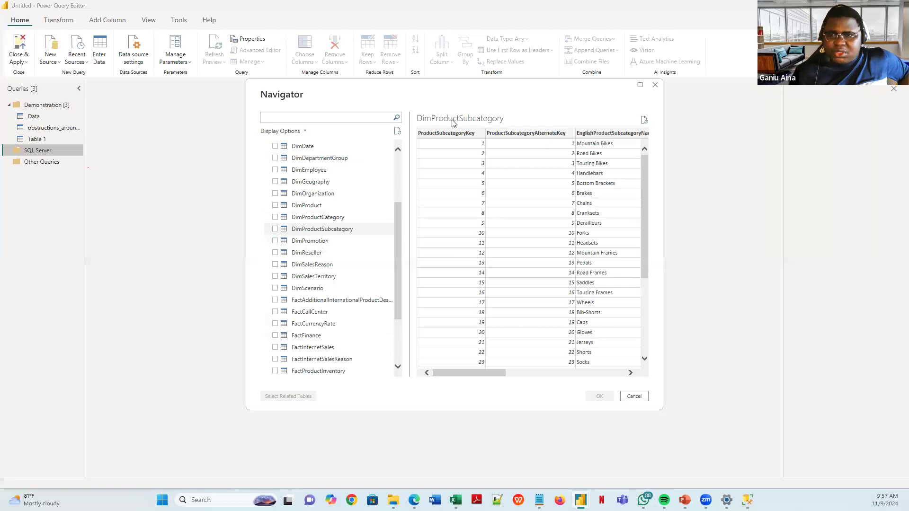
scroll(314, 162, "up", 3)
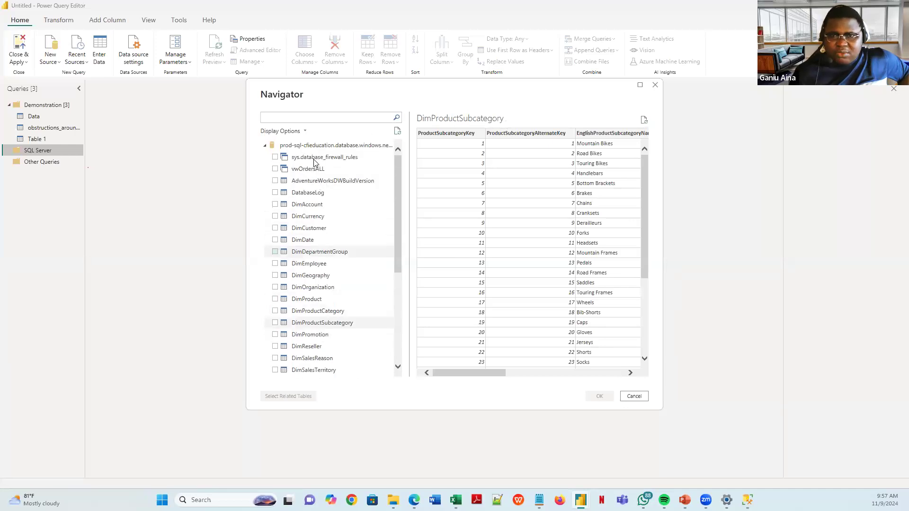
left_click(305, 193)
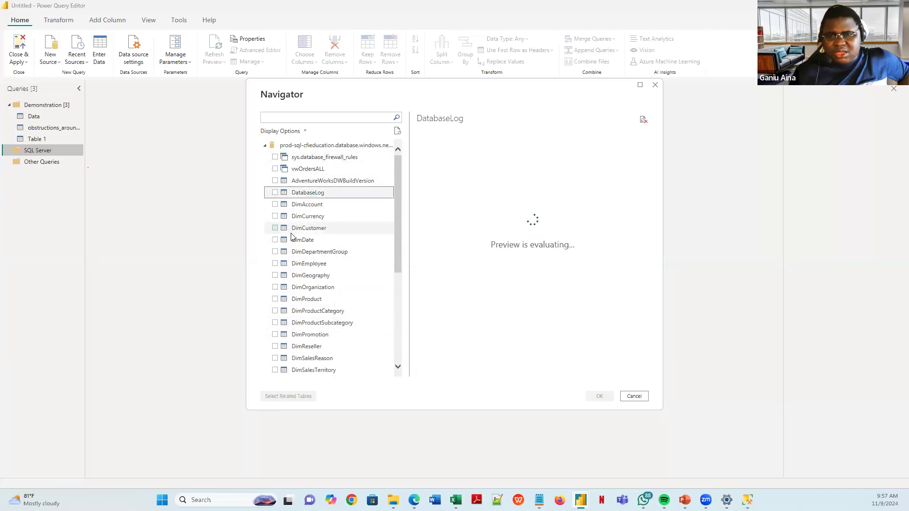
left_click(276, 229)
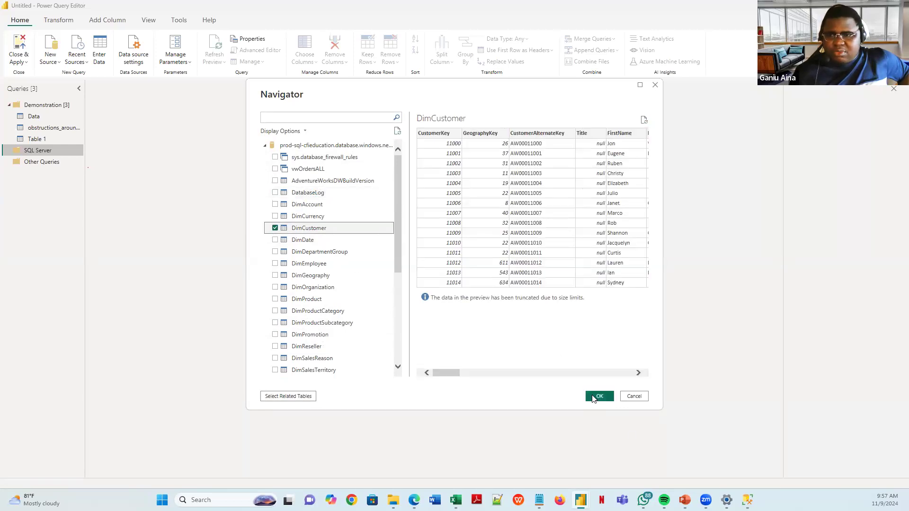
left_click(598, 396)
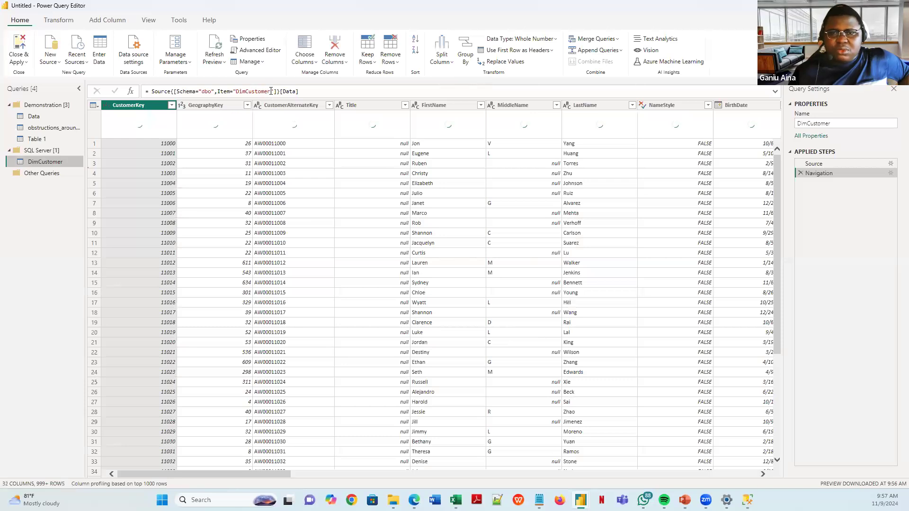
- Inspect the schema and item parts of DimCustomer's Navigation formula, then select the SQL Server group
left_click(271, 91)
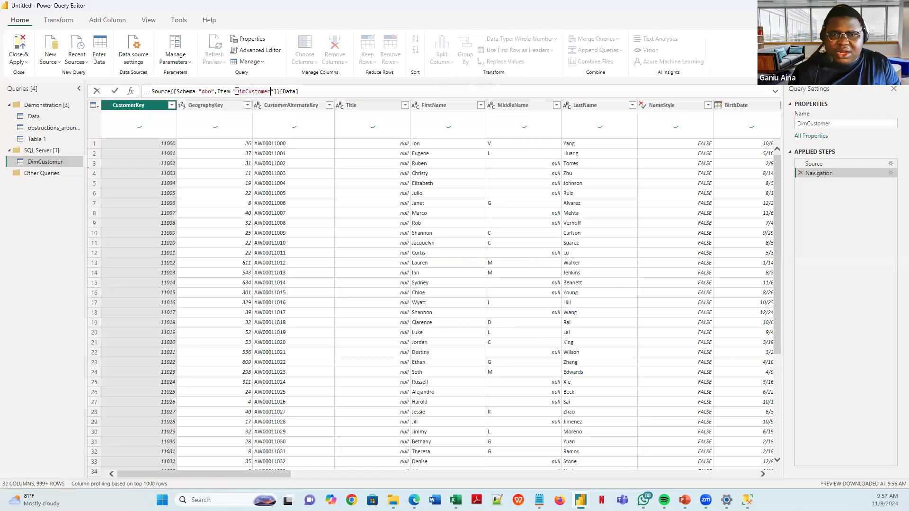
double_click(250, 91)
key("super+c")
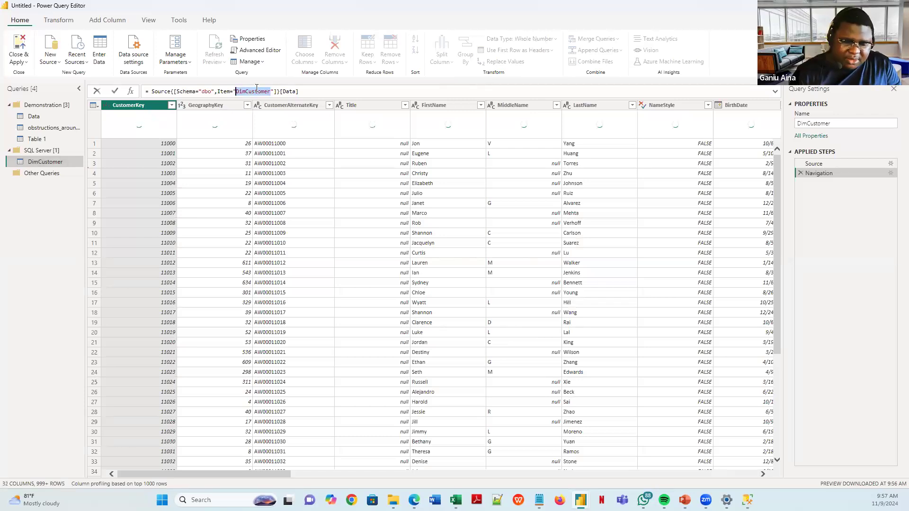
left_click(176, 91, "shift")
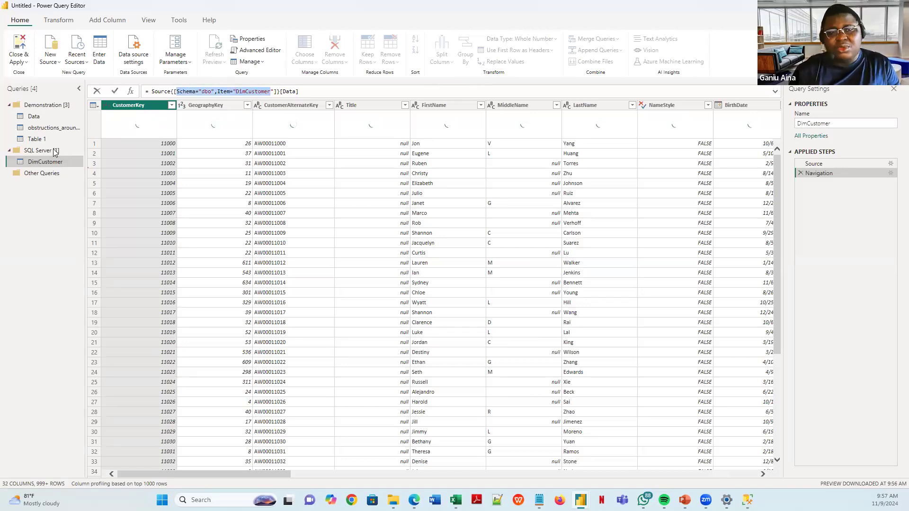
left_click(55, 152)
left_click(53, 151)
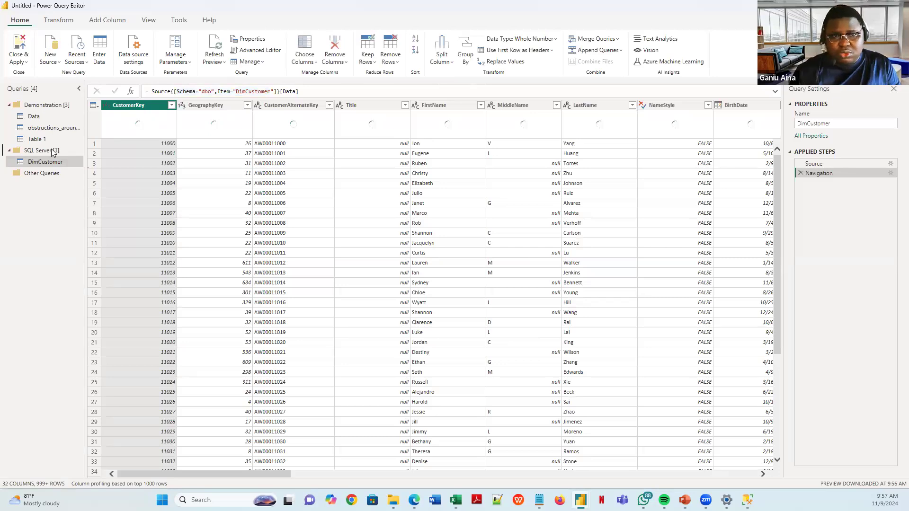
- Add a SQL Server query to the group with the prod-sql server and DimCustomer database, pasted from clipboard history
right_click(51, 151)
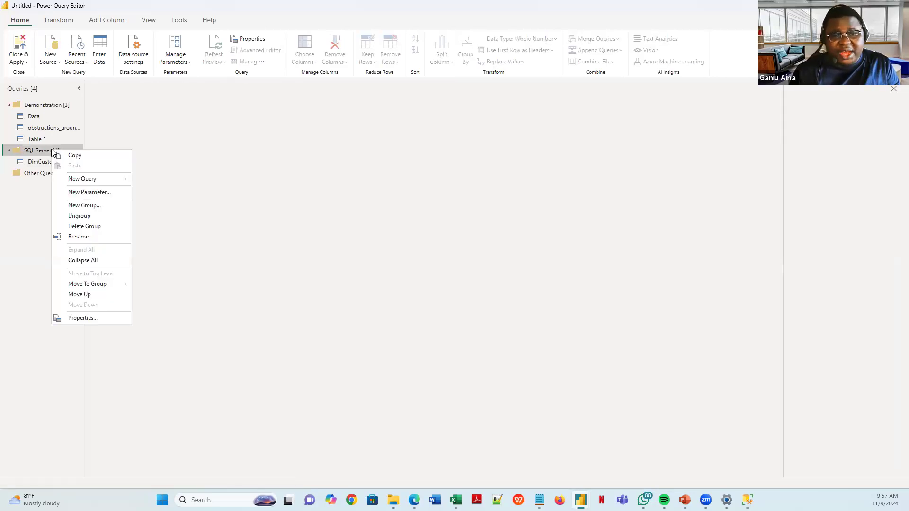
mouse_move(93, 179)
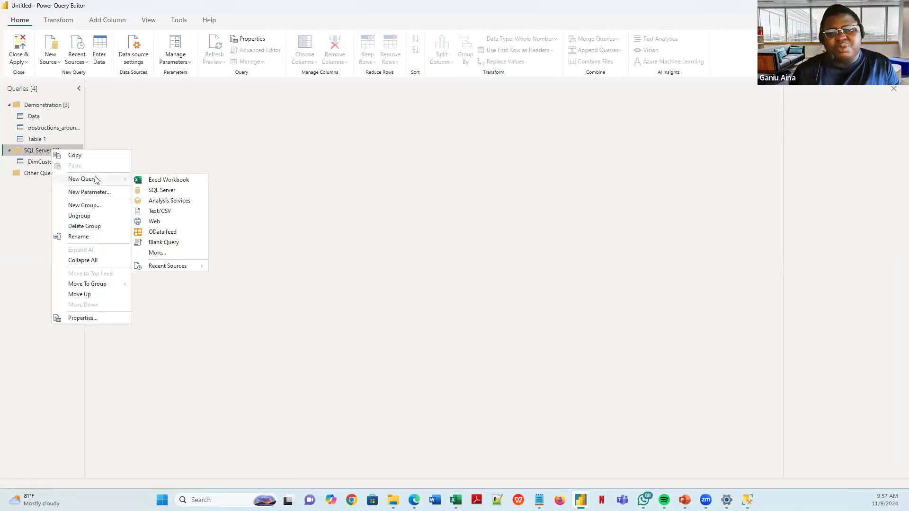
left_click(159, 191)
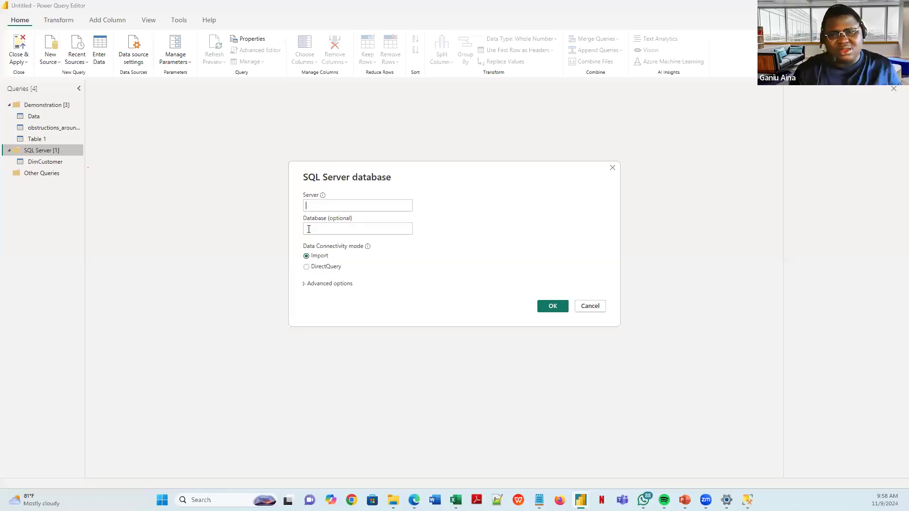
key("super+v")
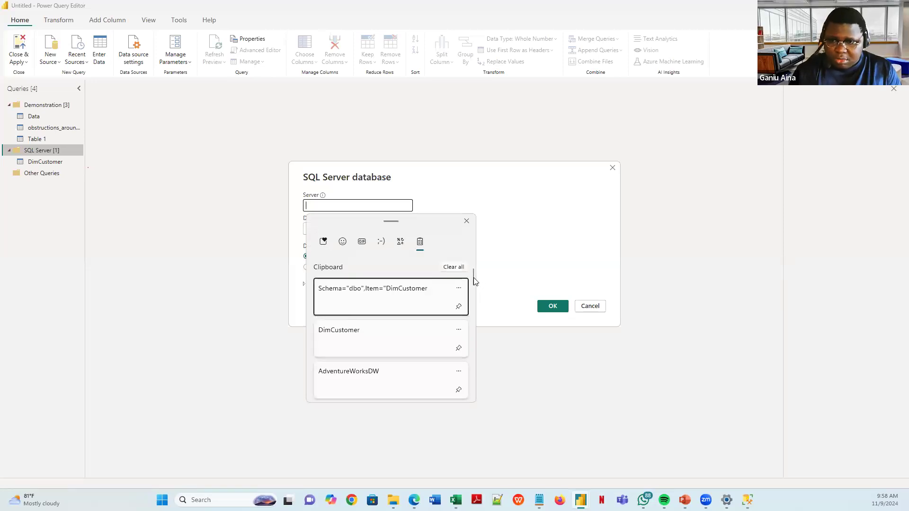
scroll(472, 282, "down", 1)
scroll(472, 289, "down", 2)
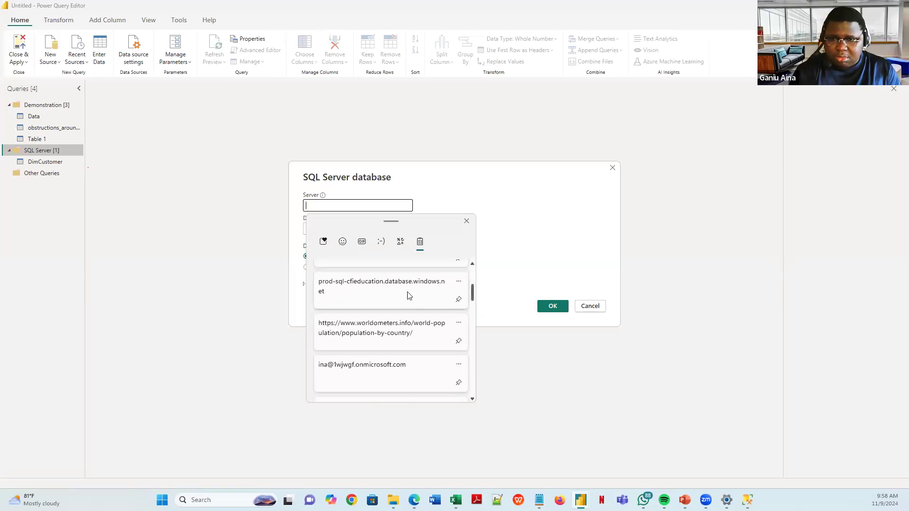
left_click(379, 288)
left_click(322, 228)
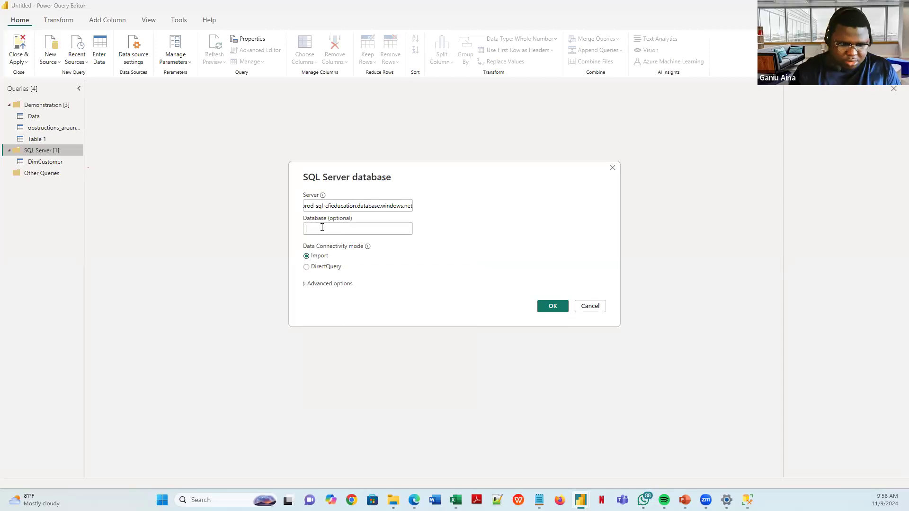
key("super+v")
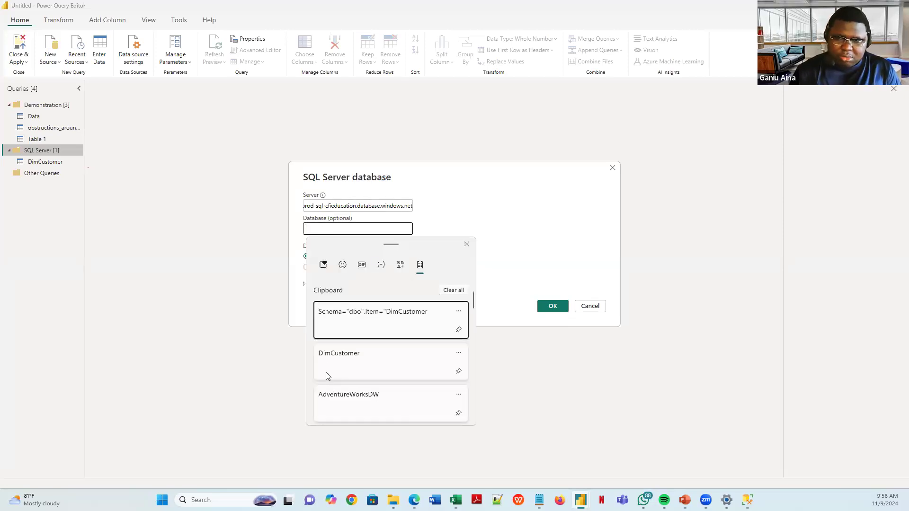
left_click(352, 362)
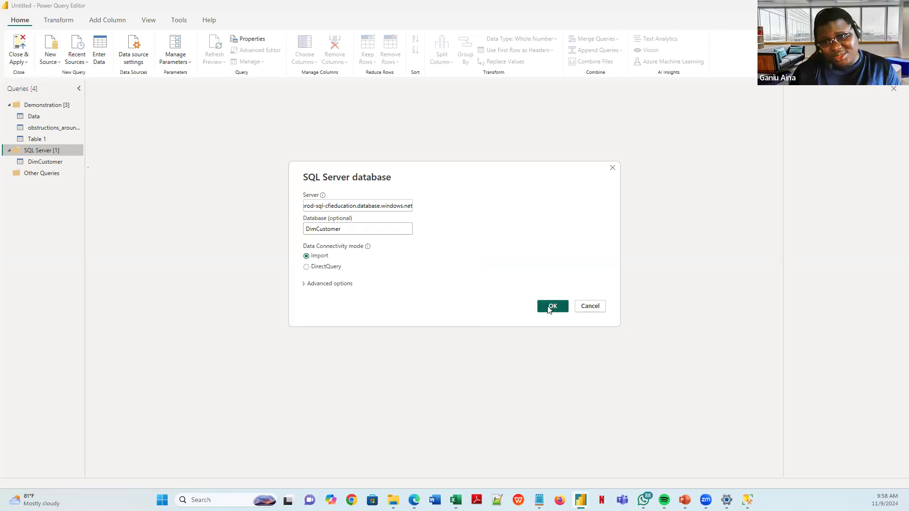
left_click(549, 308)
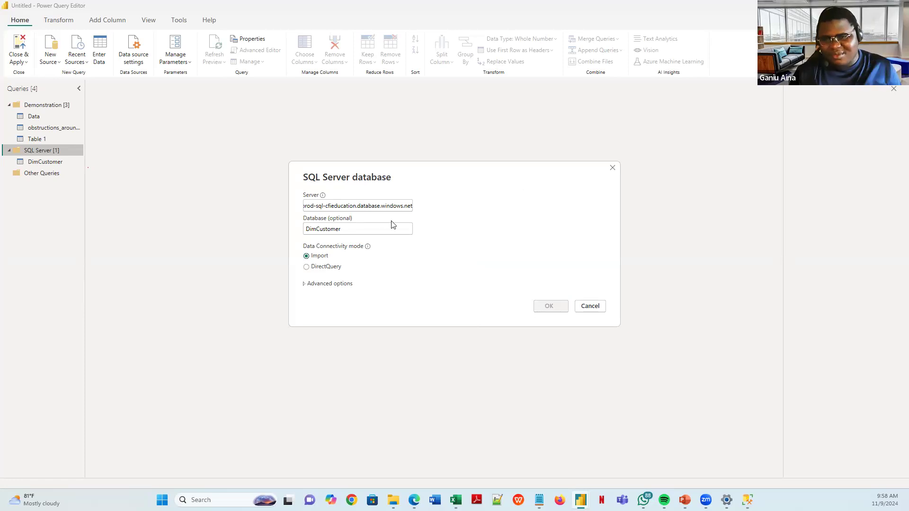
- Clear the database name and begin a custom SQL statement ('sele') under advanced options
left_click(304, 284)
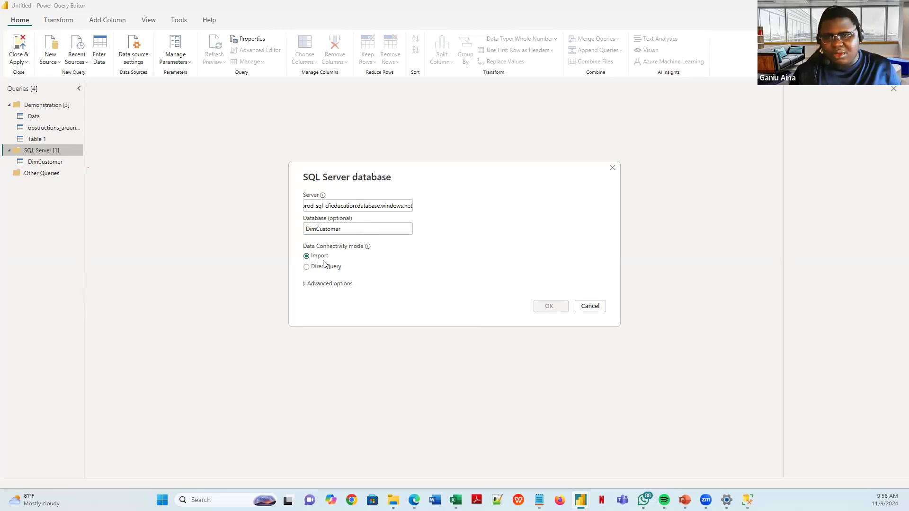
double_click(341, 230)
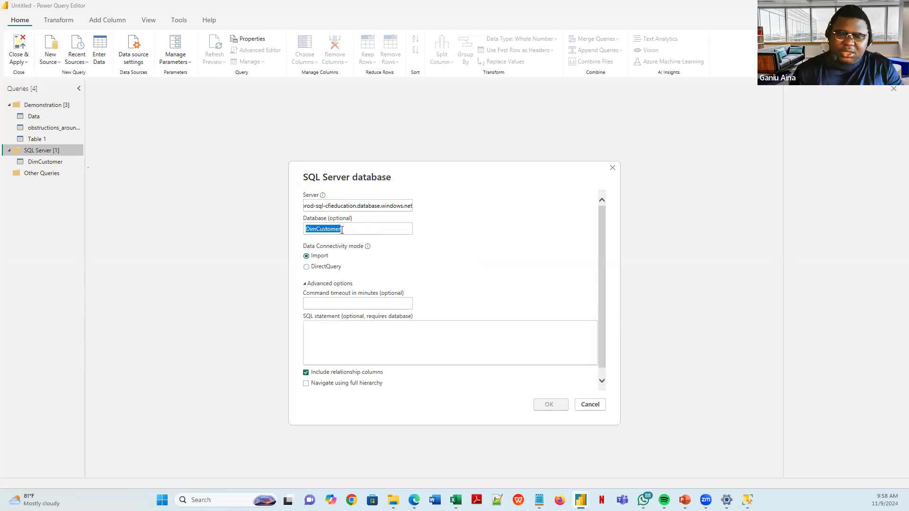
key("BackSpace")
left_click(328, 330)
type("sele")
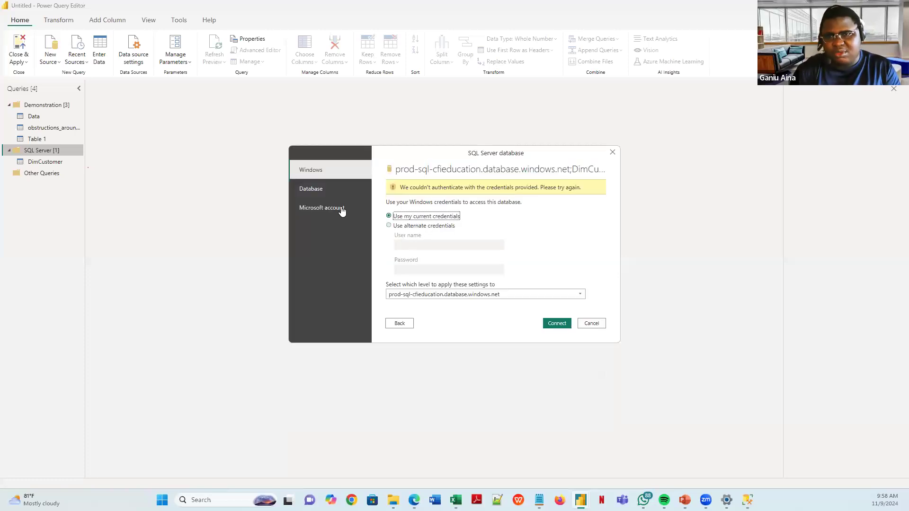
- Choose Database sign-in and copy the user name and password over from Notepad
left_click(307, 195)
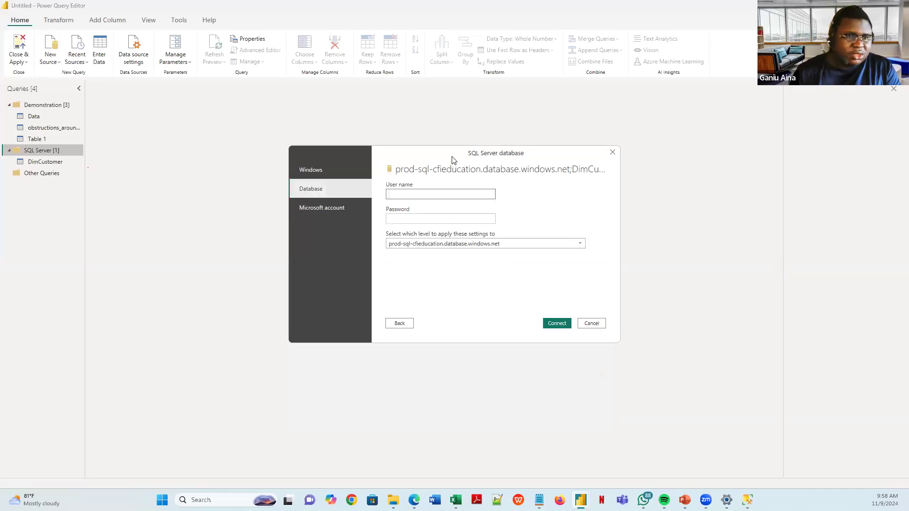
left_click_drag(452, 157, 908, 190)
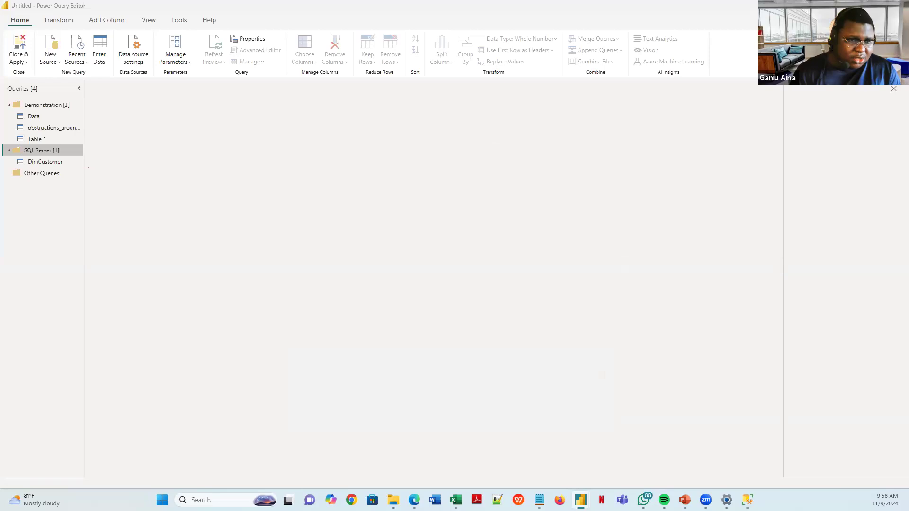
key("alt+Tab")
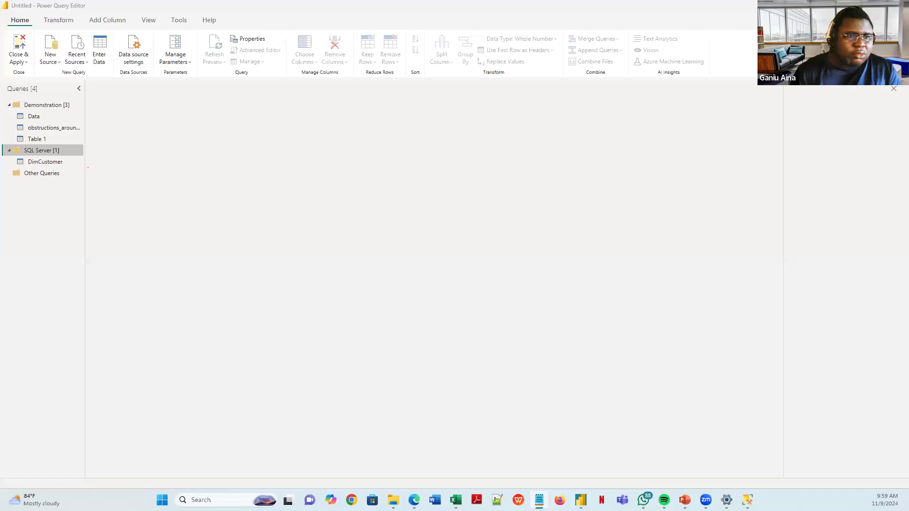
key("alt+Tab")
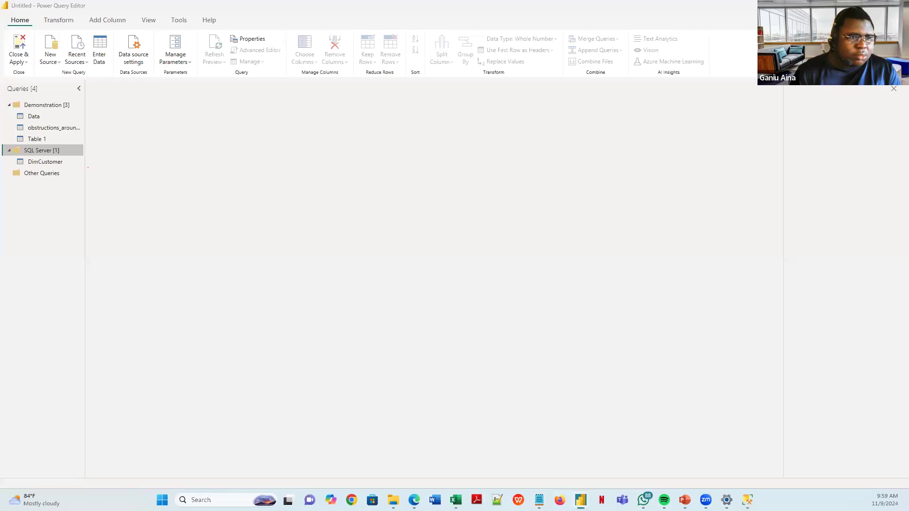
key("alt+Tab")
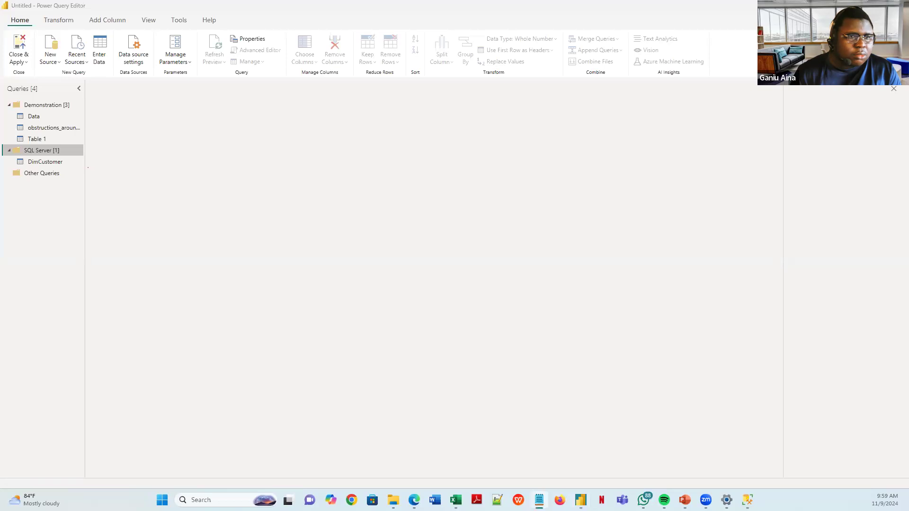
key("alt+Tab")
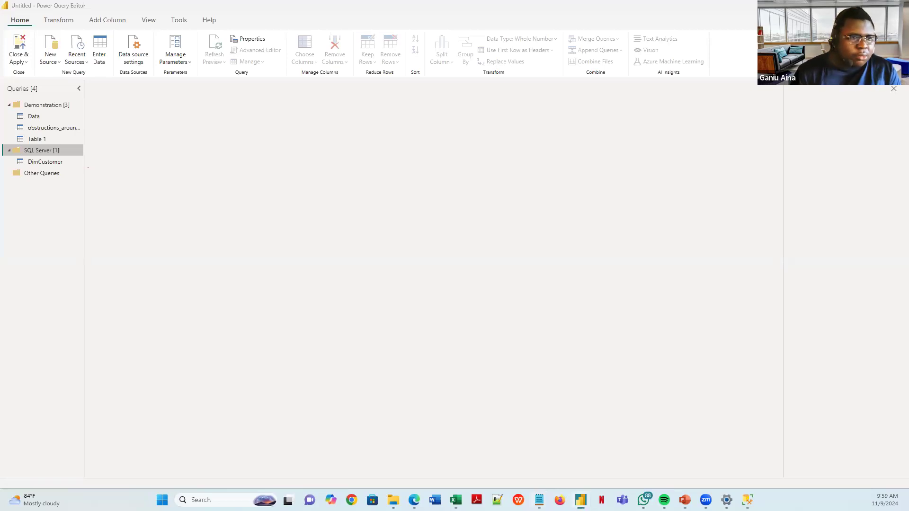
key("alt+Tab")
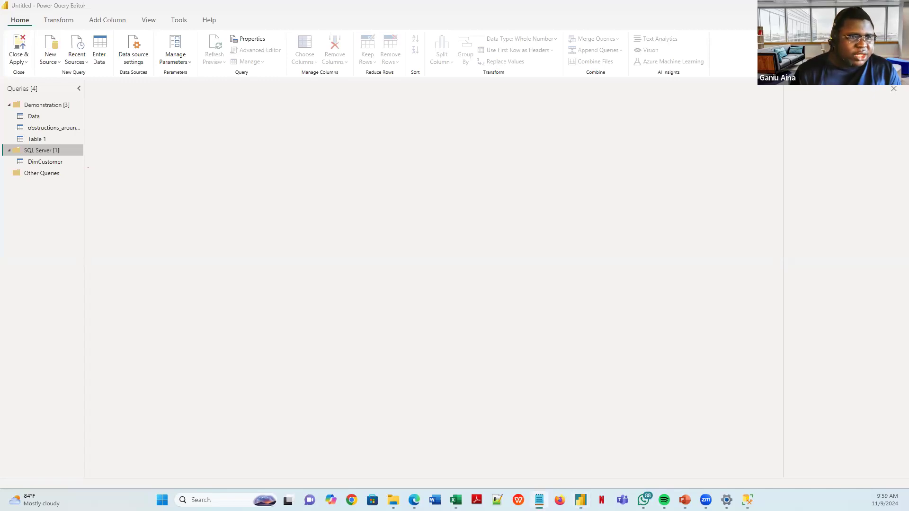
key("alt+Tab")
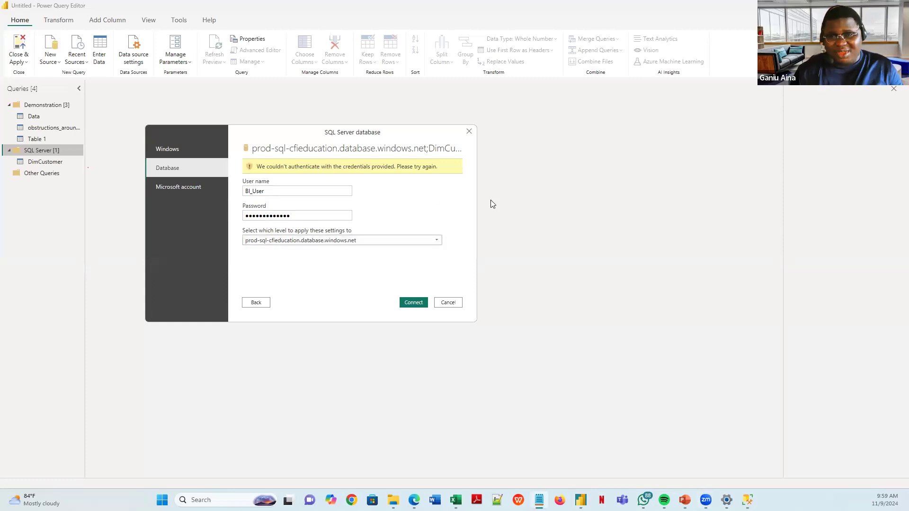
- Retry the connection, check the settings-level dropdown without changing it, then cancel the failed sign-in
left_click(412, 301)
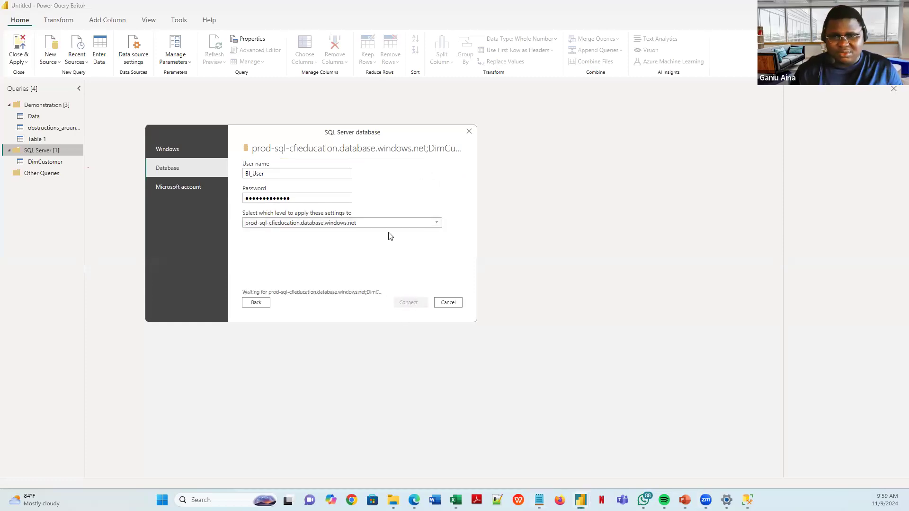
left_click(373, 224)
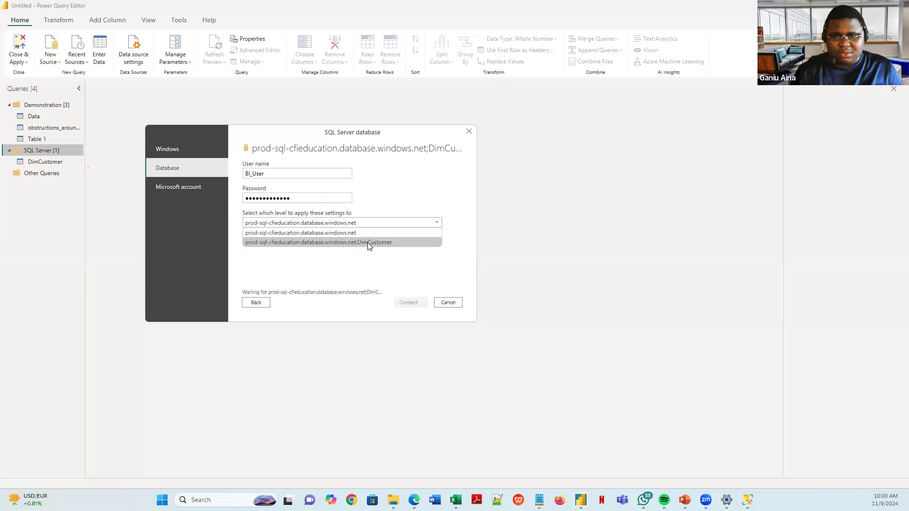
left_click(335, 274)
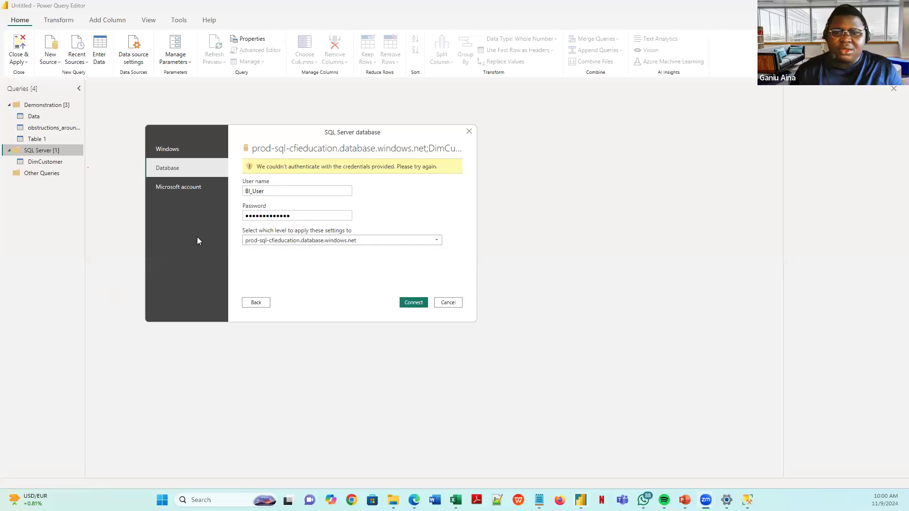
left_click(448, 302)
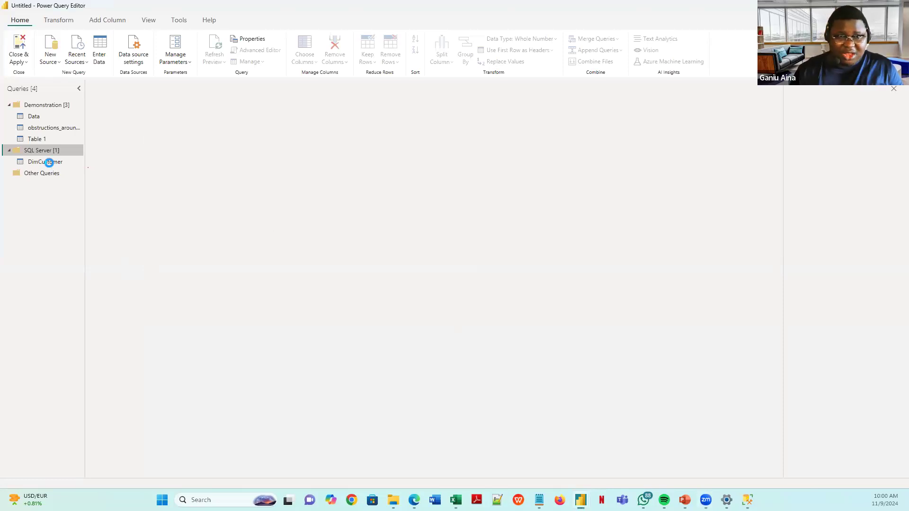
- Preview the DimCustomer query's data and collapse the SQL Server group
left_click(48, 165)
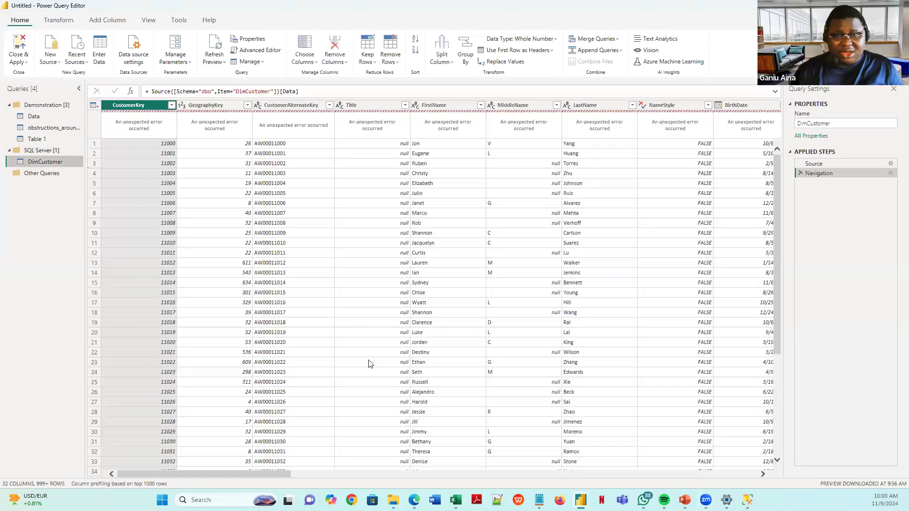
left_click_drag(245, 472, 2, 484)
left_click(45, 152)
left_click(9, 150)
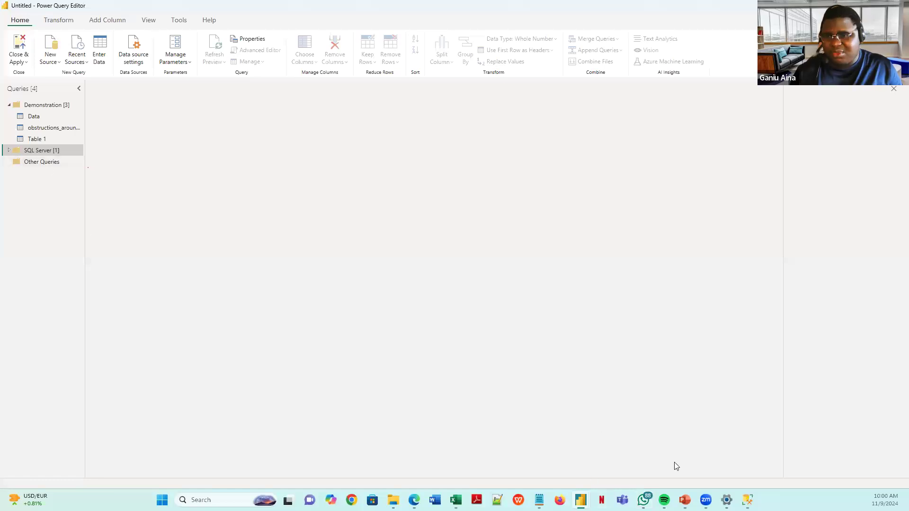
- Show slide 7, 'How Power Query Enhances Workflow Efficiency', in the PowerQuery Introduction deck
mouse_move(684, 500)
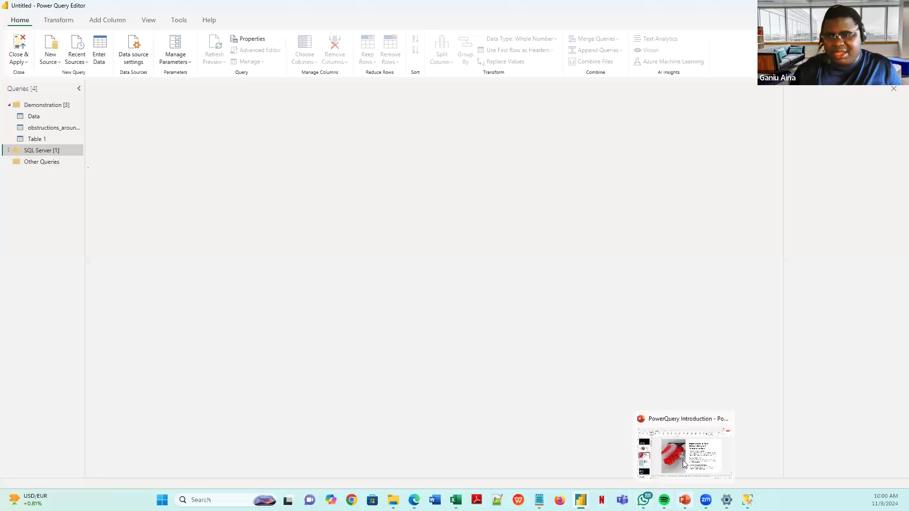
left_click(683, 458)
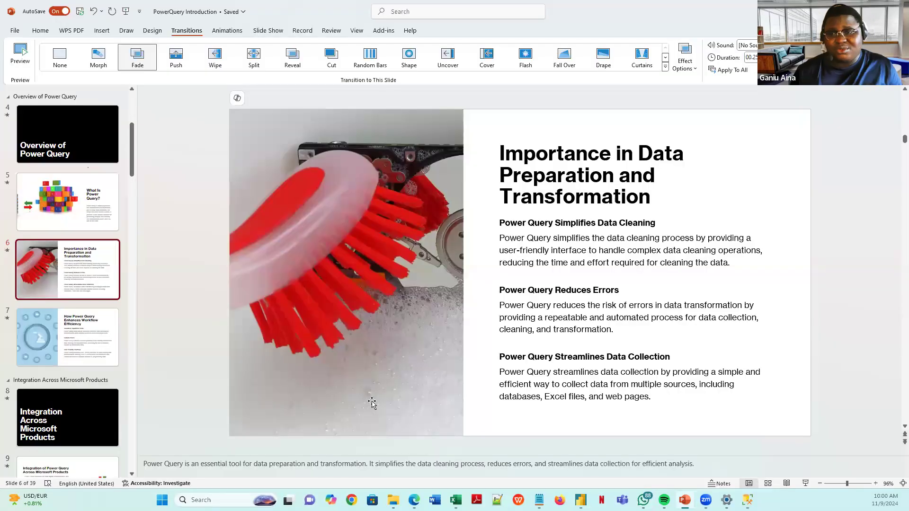
left_click(61, 354)
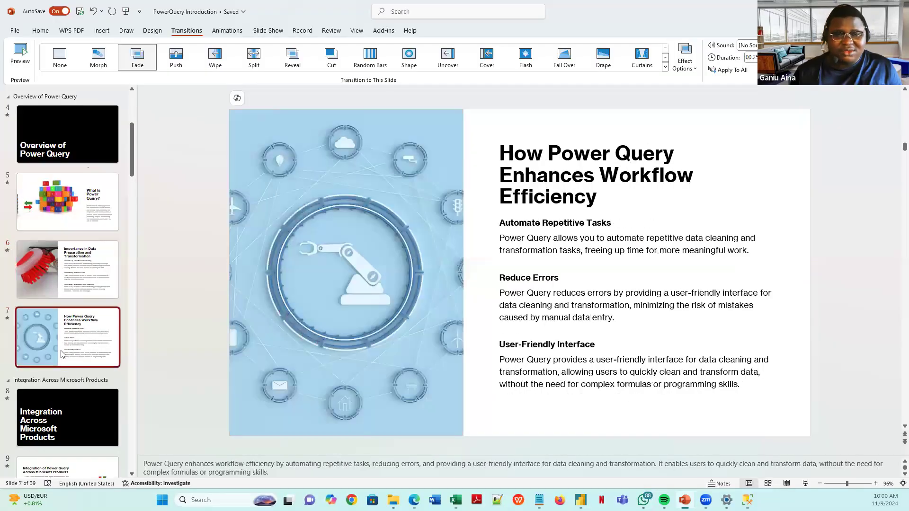
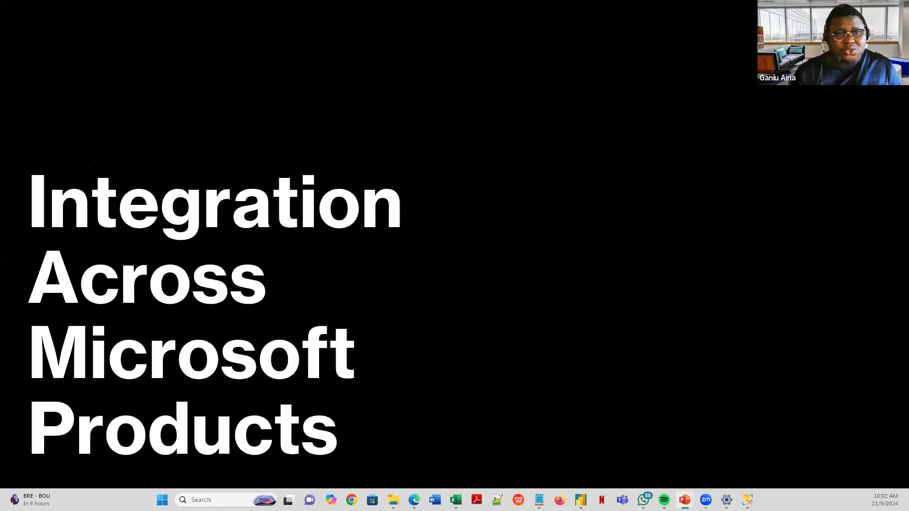
- Leave the PowerPoint slideshow and return to Excel's Power Query Editor
key("alt+Tab")
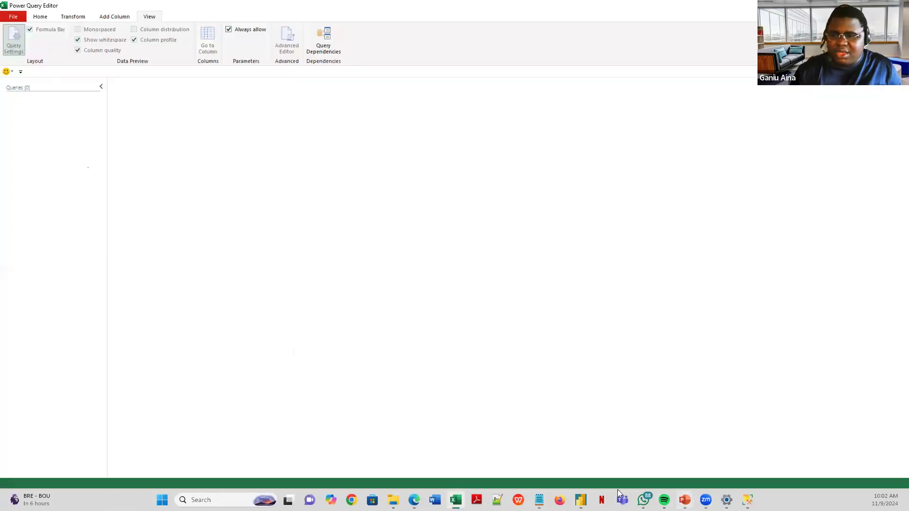
- Switch to Power BI's Power Query Editor and select the Table 1 query
mouse_move(581, 498)
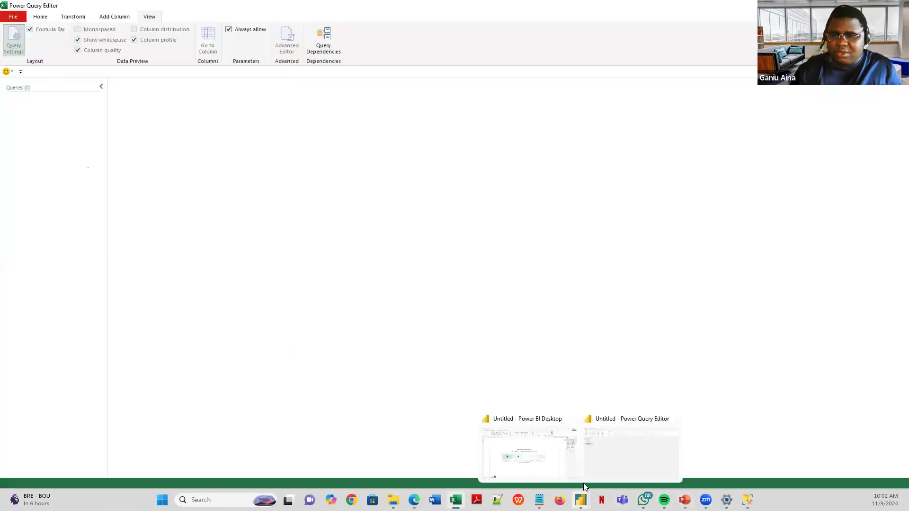
left_click(601, 447)
left_click(46, 138)
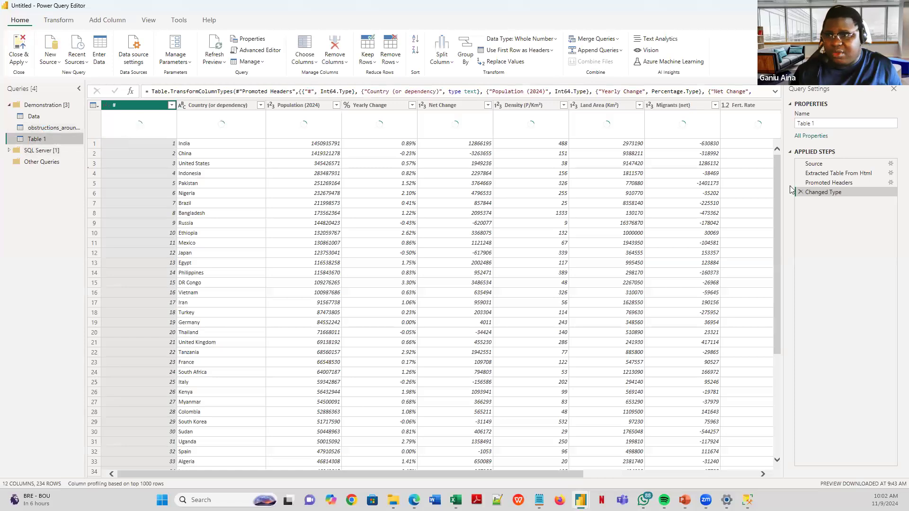
- Show the Source step's raw HTML, widening Query Settings and collapsing Properties
left_click(824, 164)
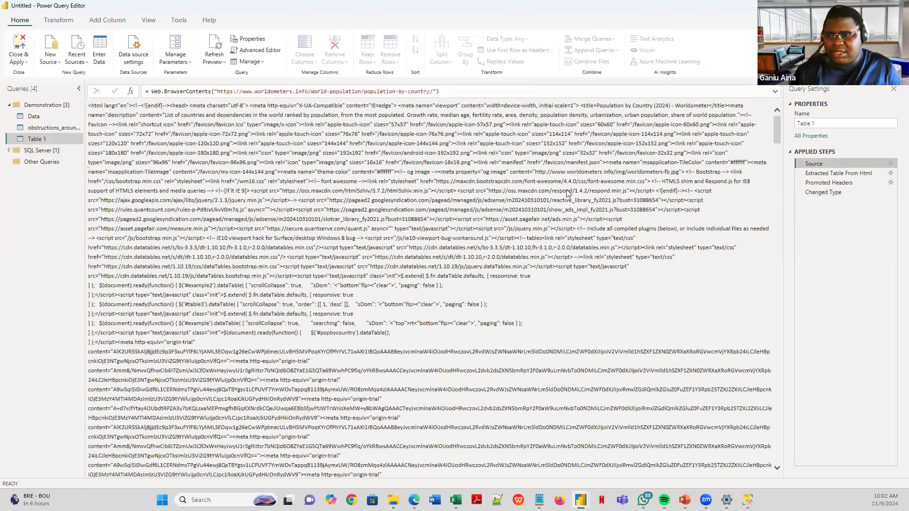
left_click_drag(782, 188, 719, 188)
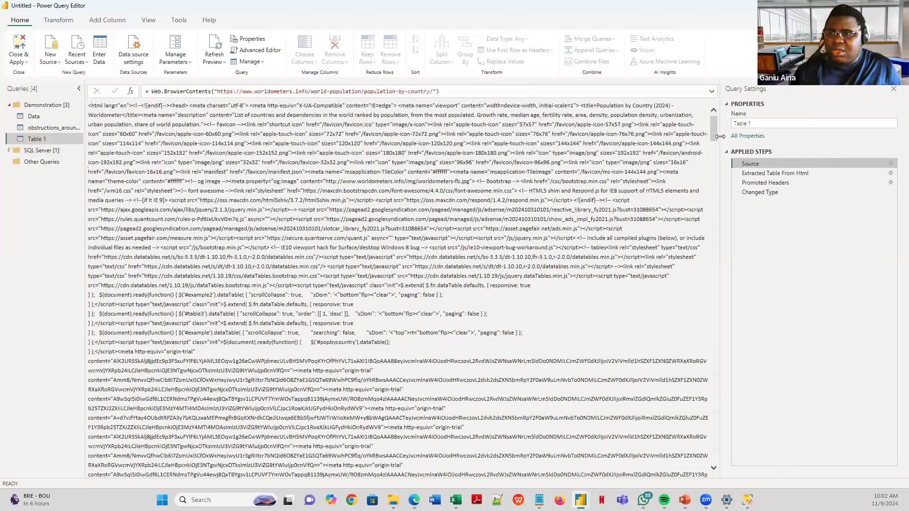
left_click(728, 105)
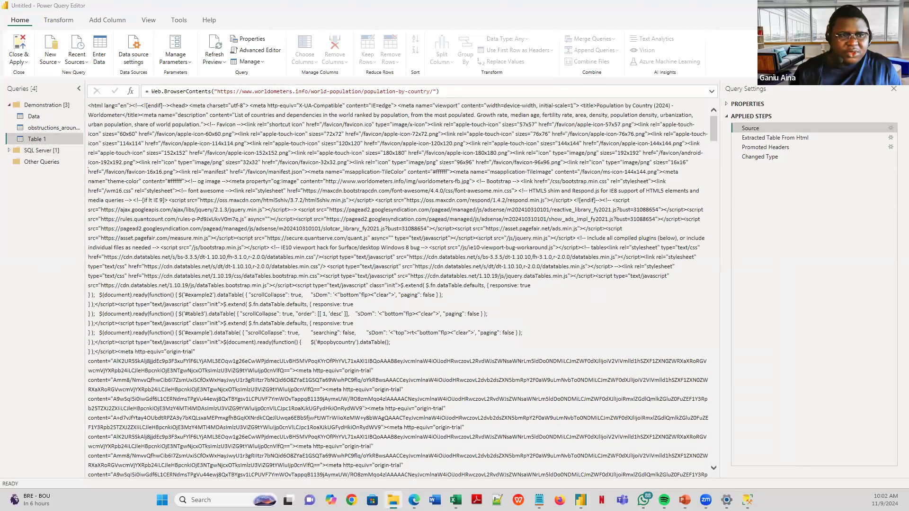
left_click_drag(129, 192, 167, 126)
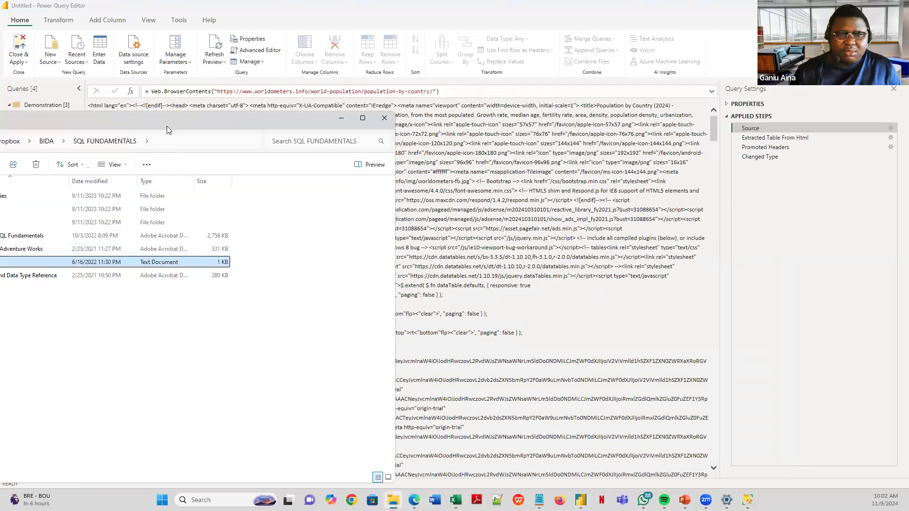
- Browse to the Dropbox folder in File Explorer, then return to the Power Query Editor
left_click(71, 149)
left_click_drag(162, 129, 314, 82)
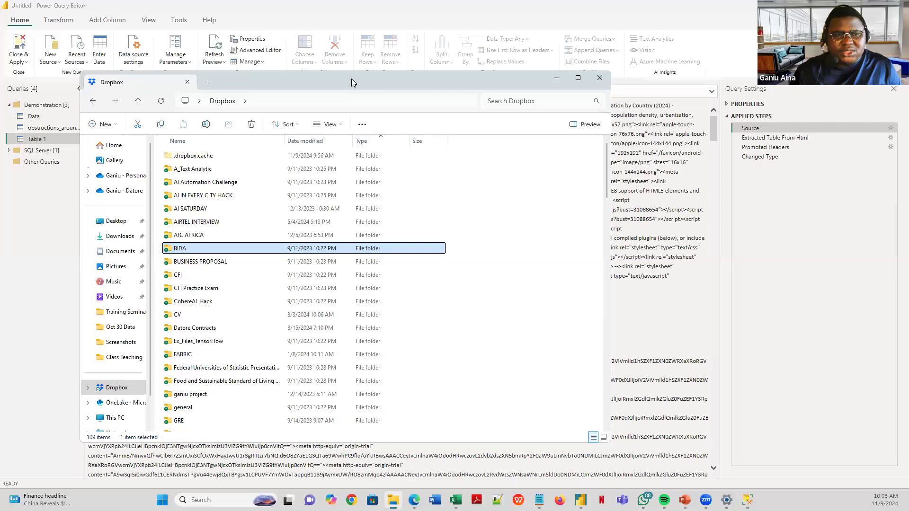
left_click(704, 97)
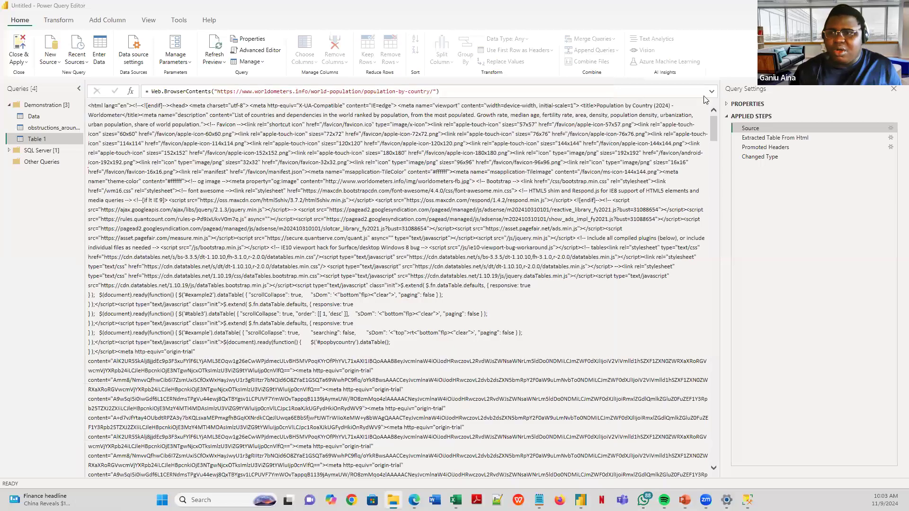
- Rename the Table 1 query to 'World_Pop' in the Query Settings Name box
left_click(726, 104)
left_click(749, 122)
left_click(757, 130)
left_click_drag(733, 124, 758, 123)
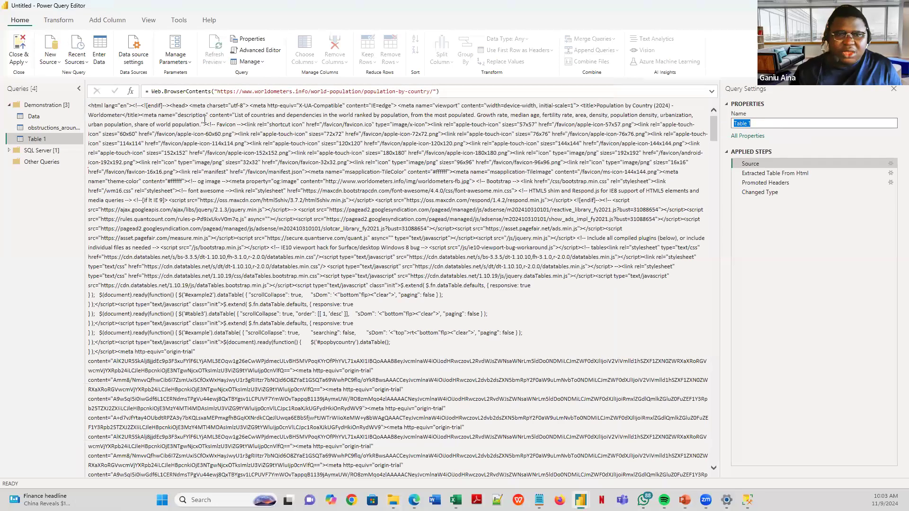
key("Return")
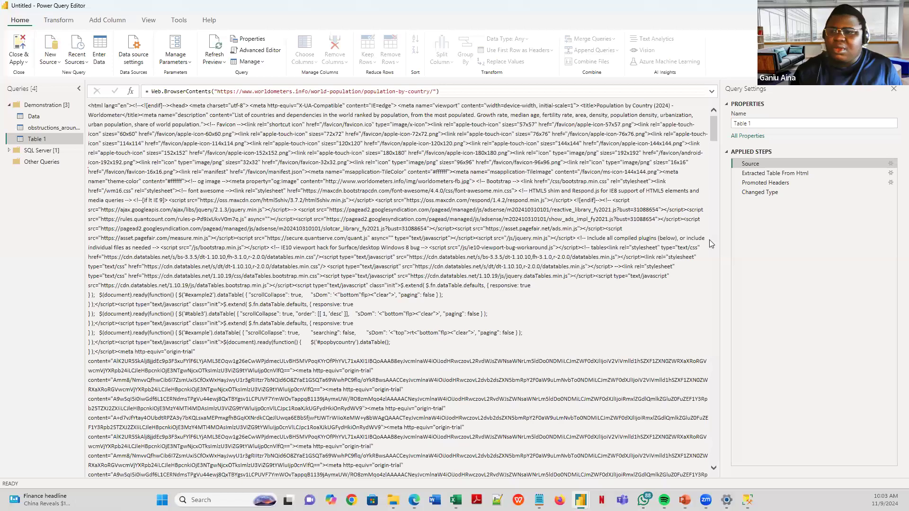
left_click(759, 124)
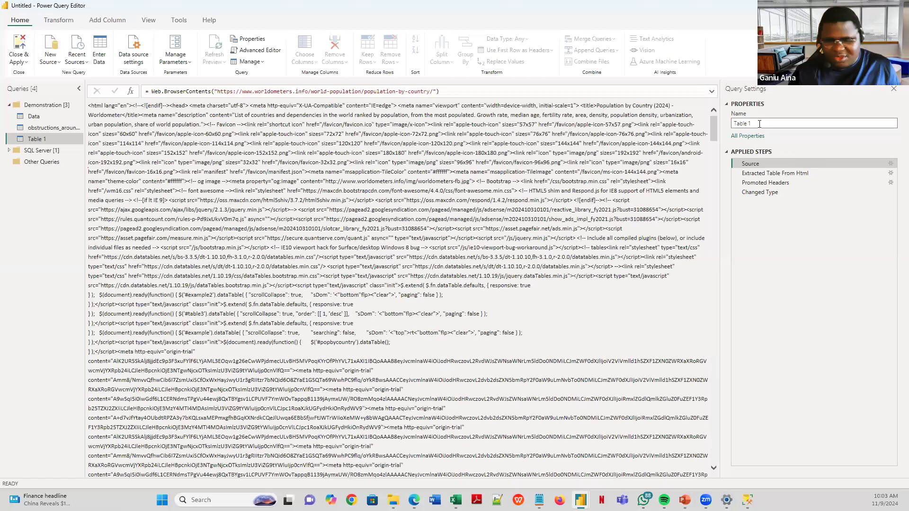
left_click(53, 137)
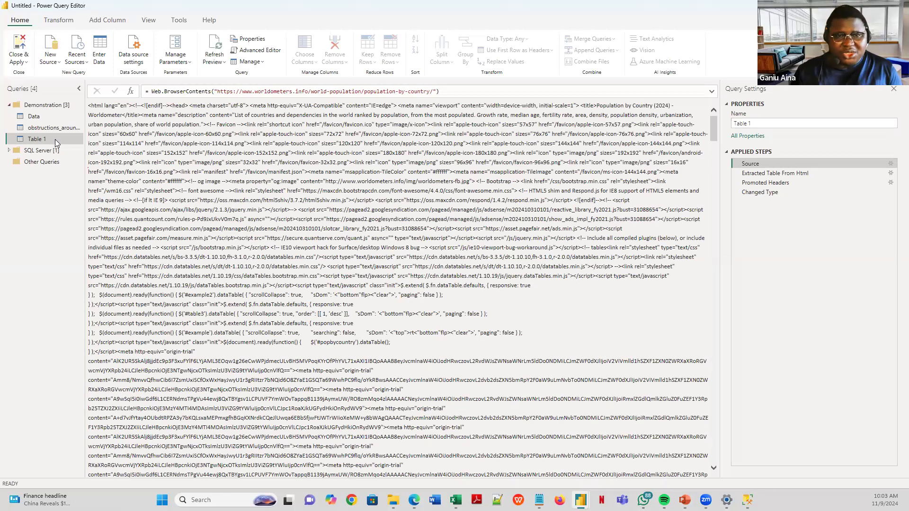
double_click(763, 123)
key("ctrl+a")
key("BackSpace")
type("W")
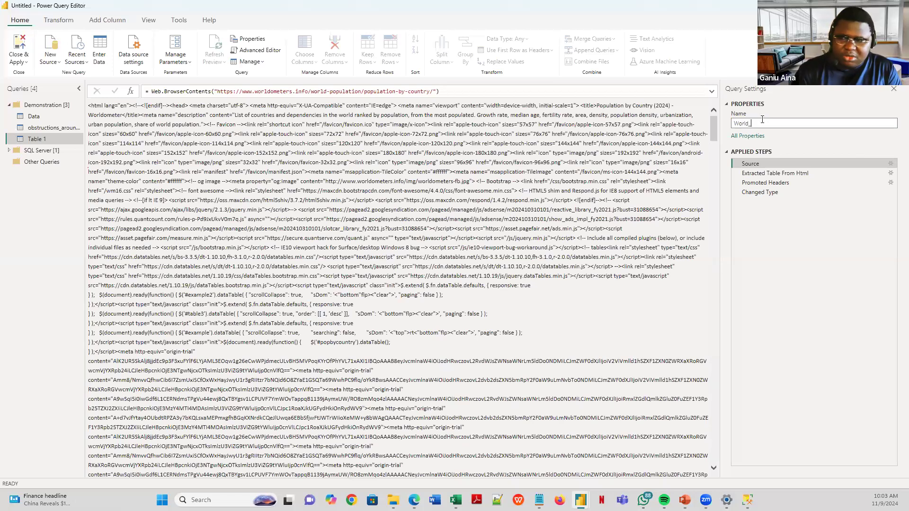
type("orld_Pop")
key("Return")
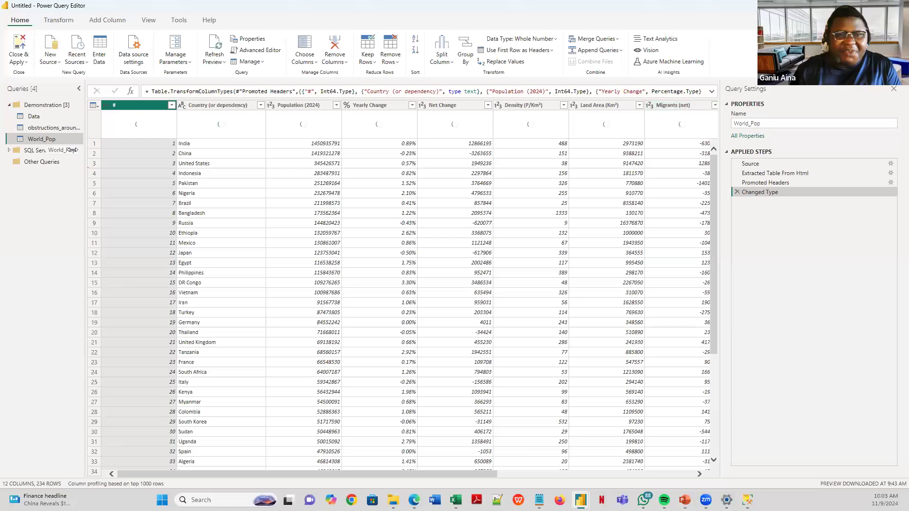
- Extend the query name to 'World_Population' using the query's Rename command
right_click(56, 138)
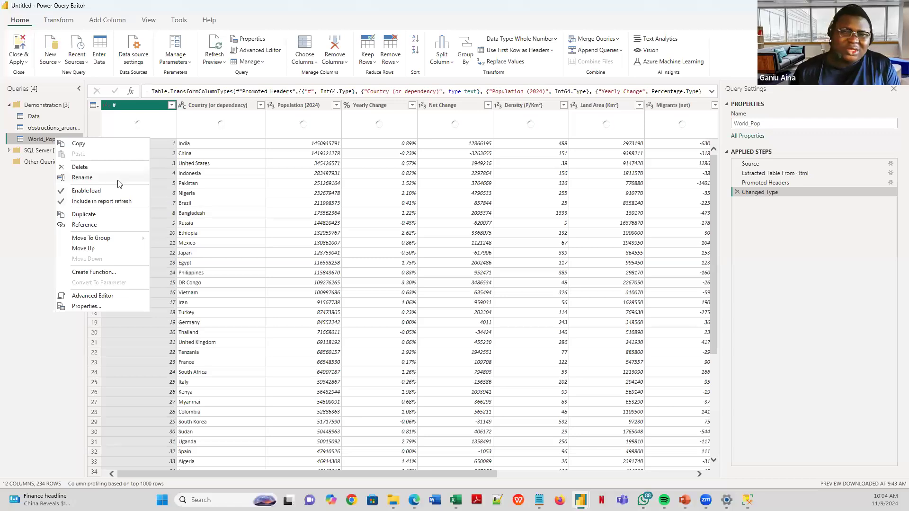
left_click(83, 178)
key("Return")
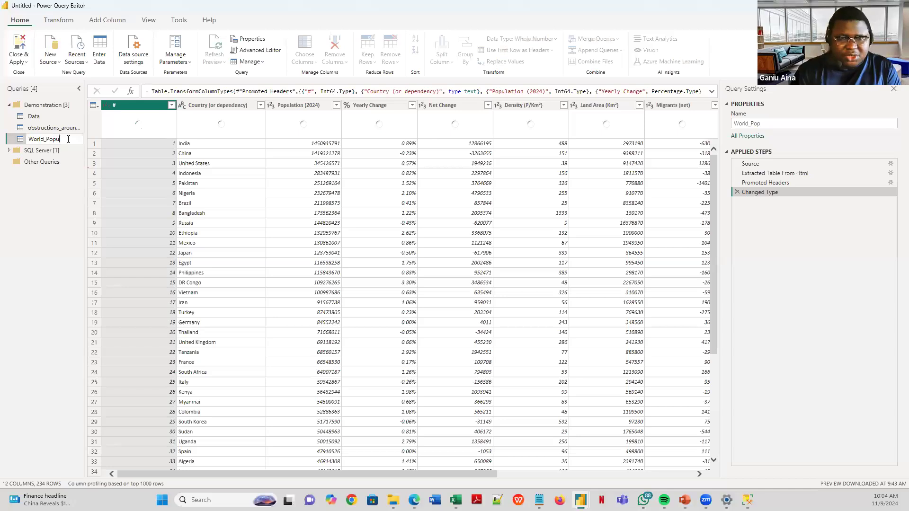
type("ulation")
key("Return")
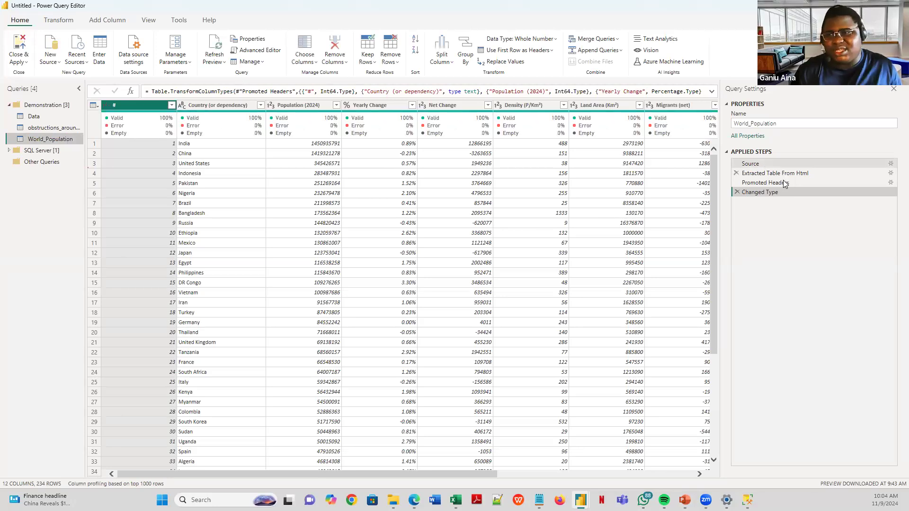
- Review each applied step: Source, Extracted Table From Html, Promoted Headers, Changed Type
left_click(773, 165)
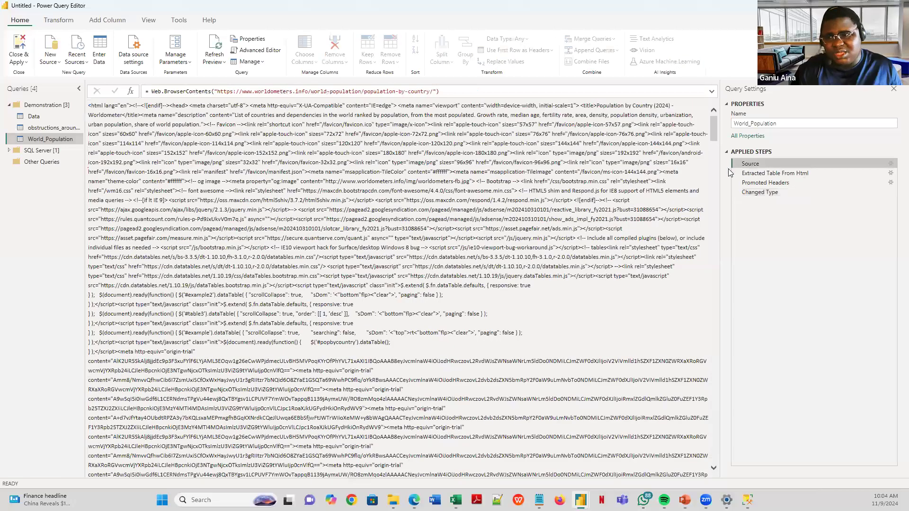
left_click(788, 175)
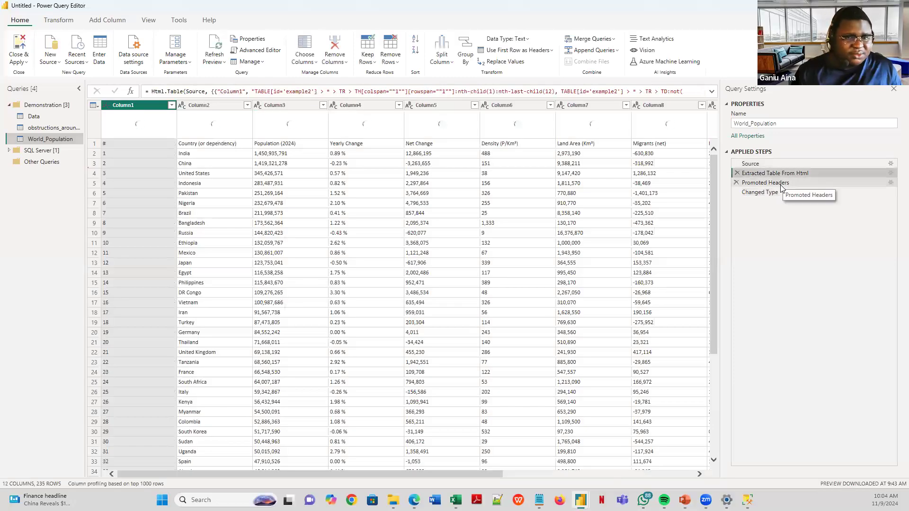
left_click(774, 185)
left_click(763, 192)
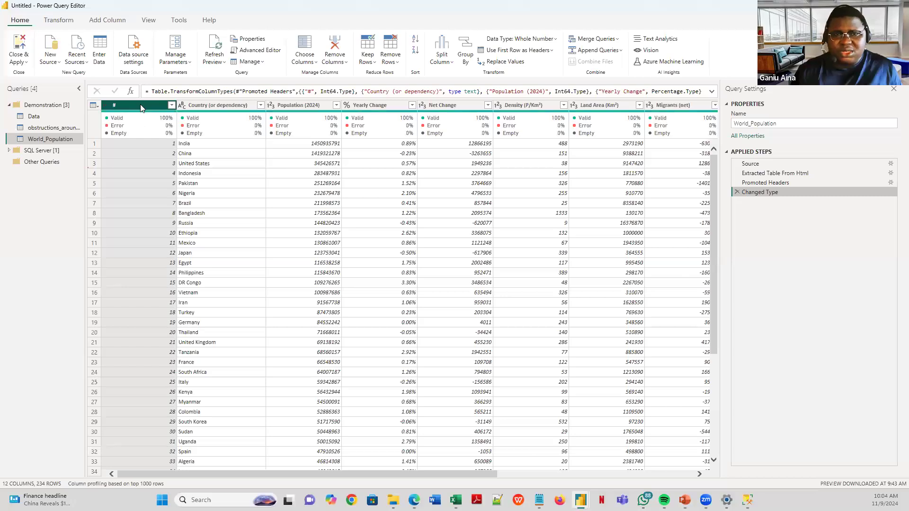
- Remove the # column from the World_Population table
right_click(141, 108)
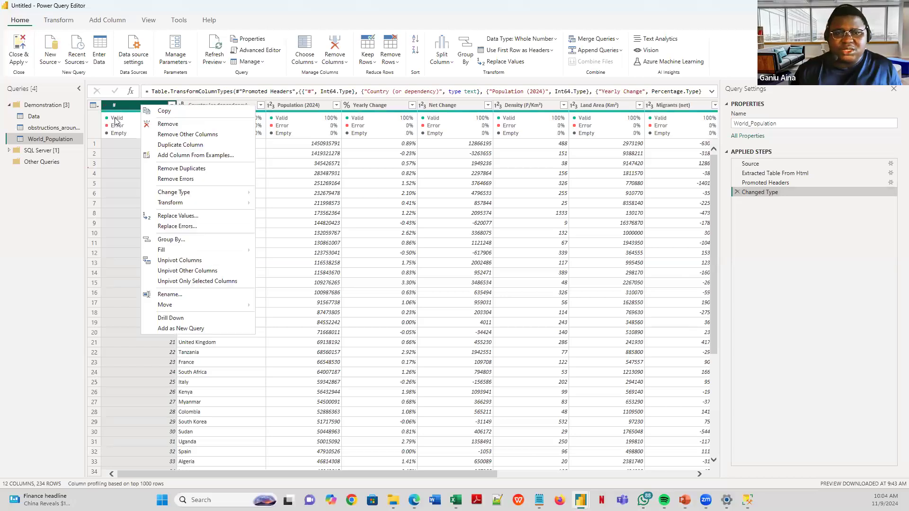
left_click(125, 104)
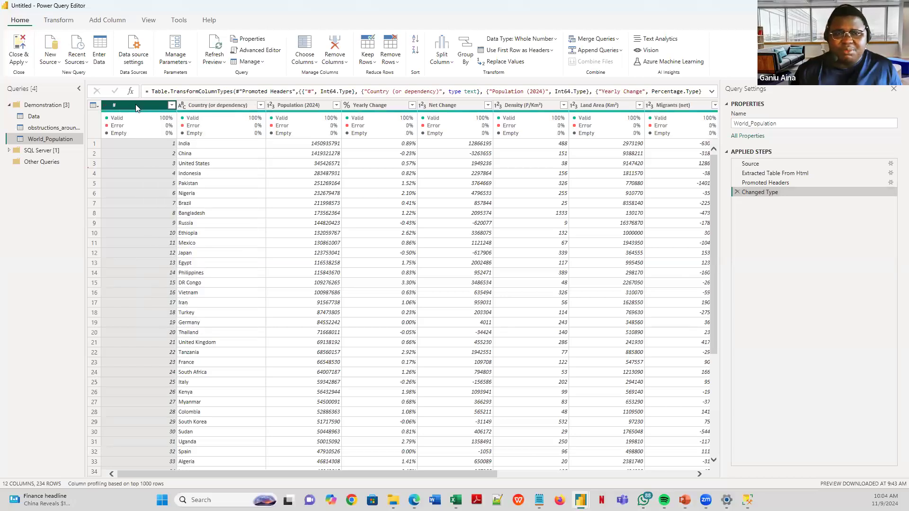
left_click(141, 109)
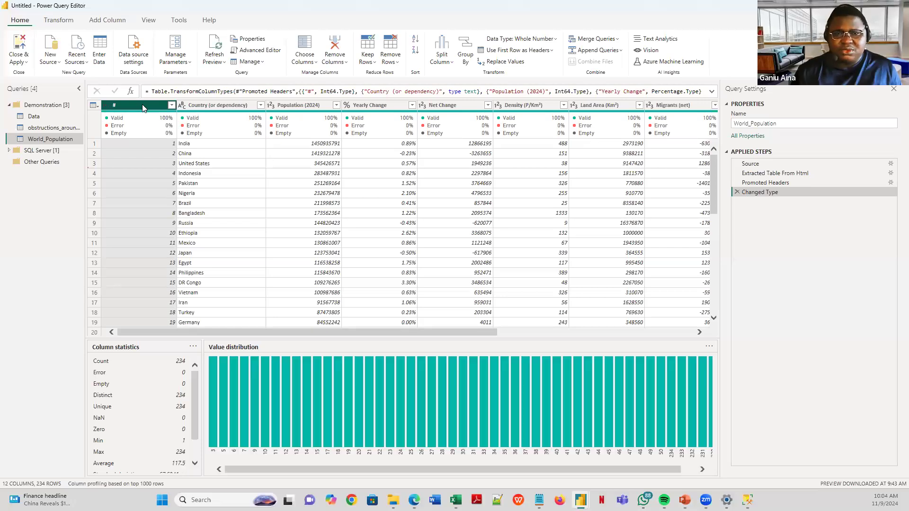
right_click(143, 108)
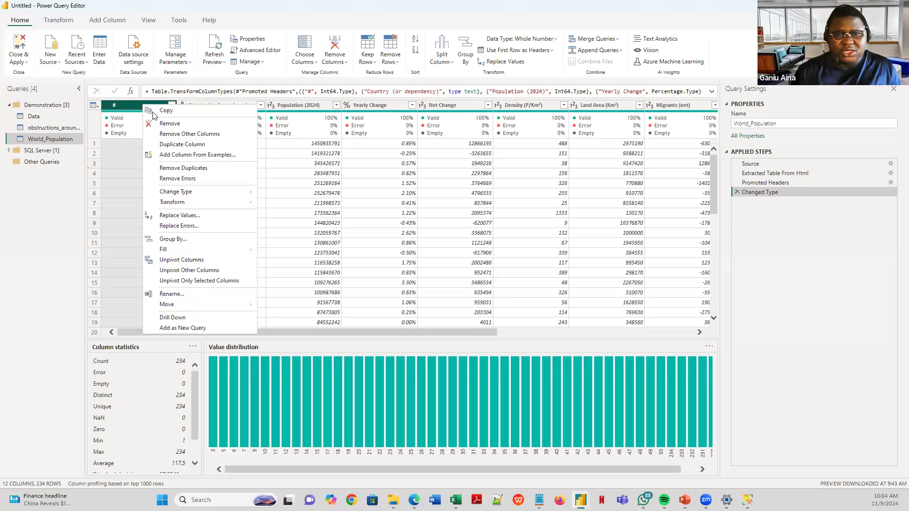
left_click(184, 124)
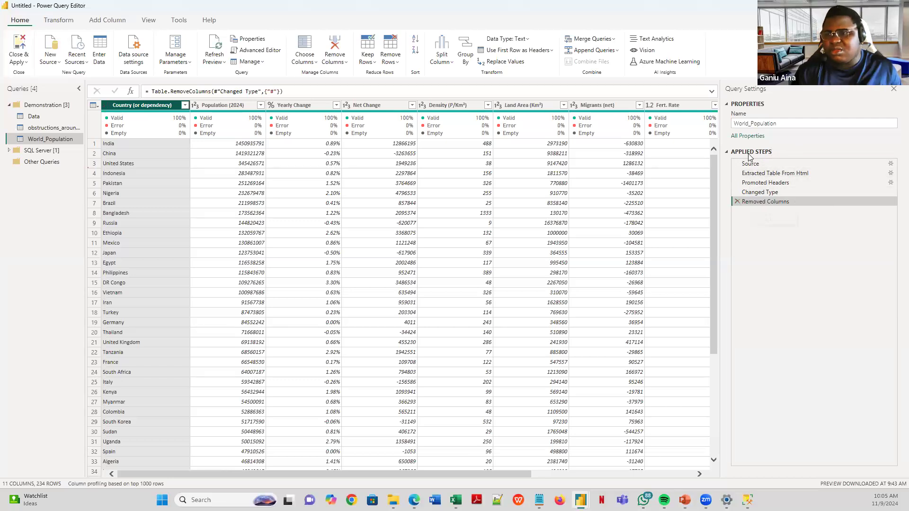
- Delete the old Removed Columns step, remove the # column again, and check its formula
left_click(737, 202)
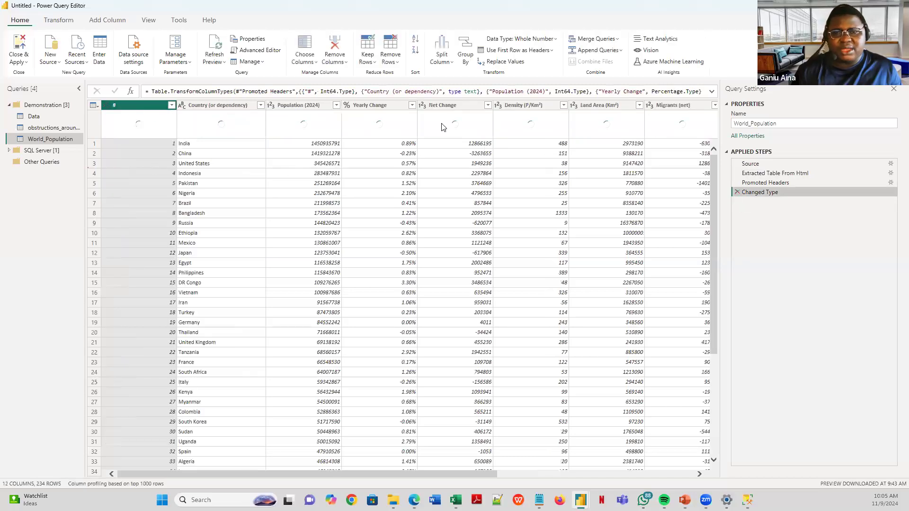
right_click(131, 108)
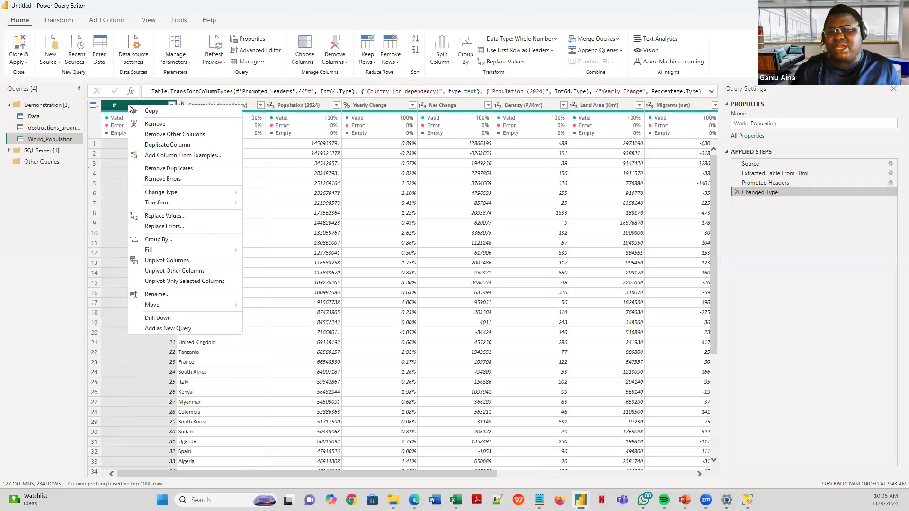
left_click(155, 124)
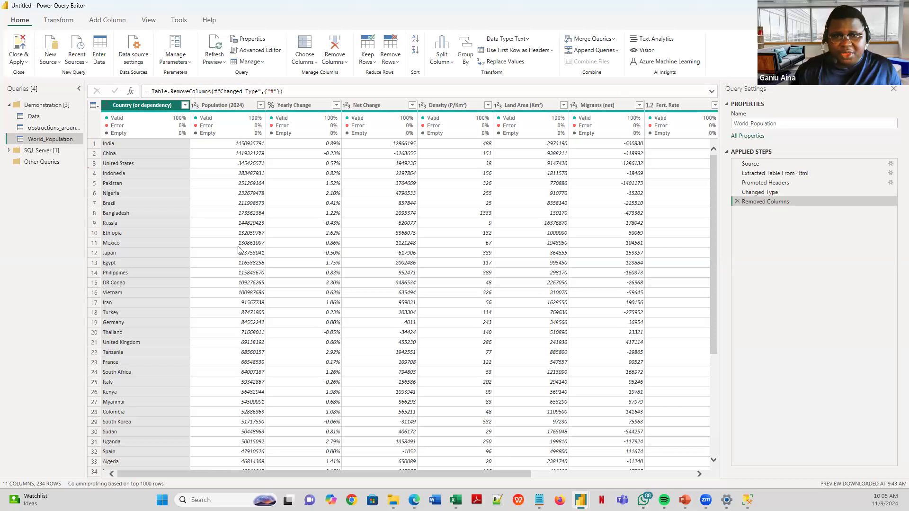
left_click(163, 91)
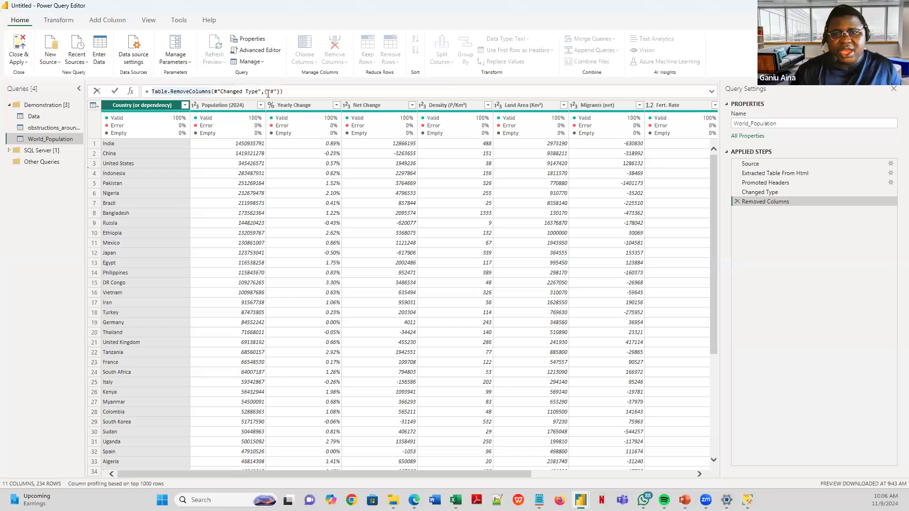
left_click(713, 92)
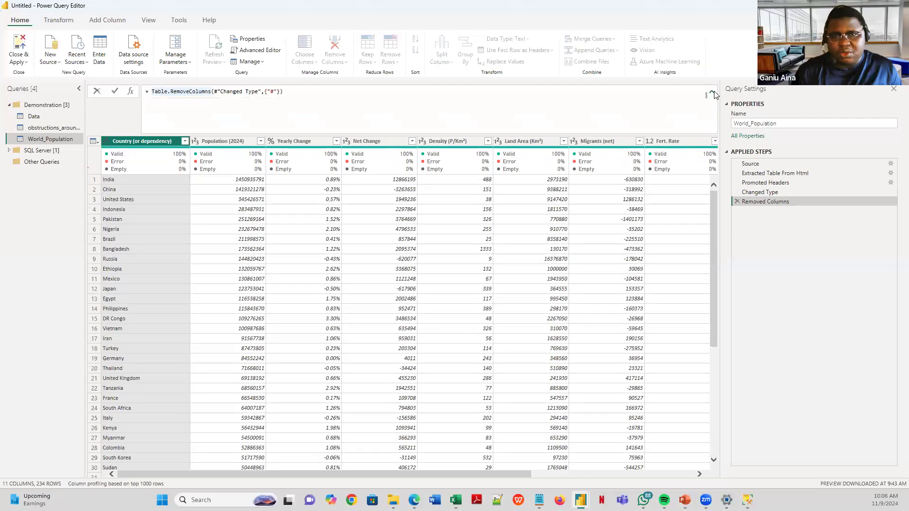
left_click(713, 93)
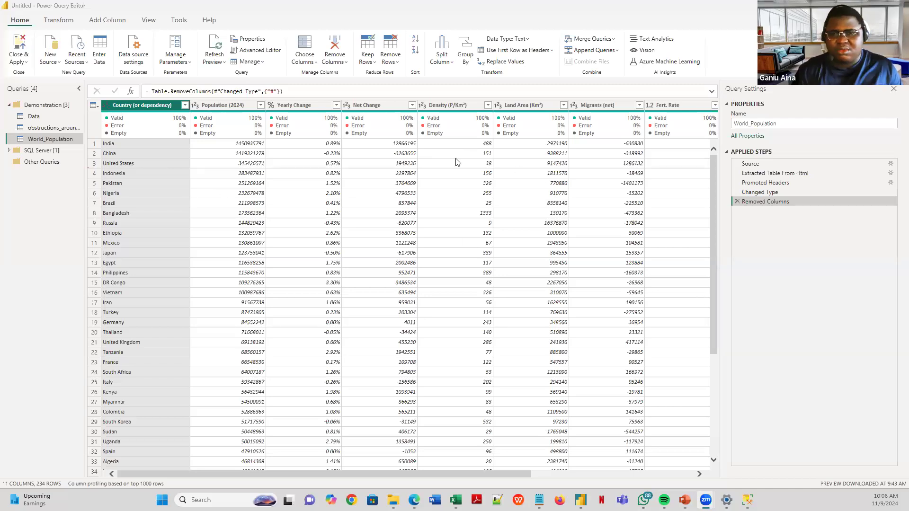
- Change the Yearly Change column's data type to Decimal Number
left_click(299, 105)
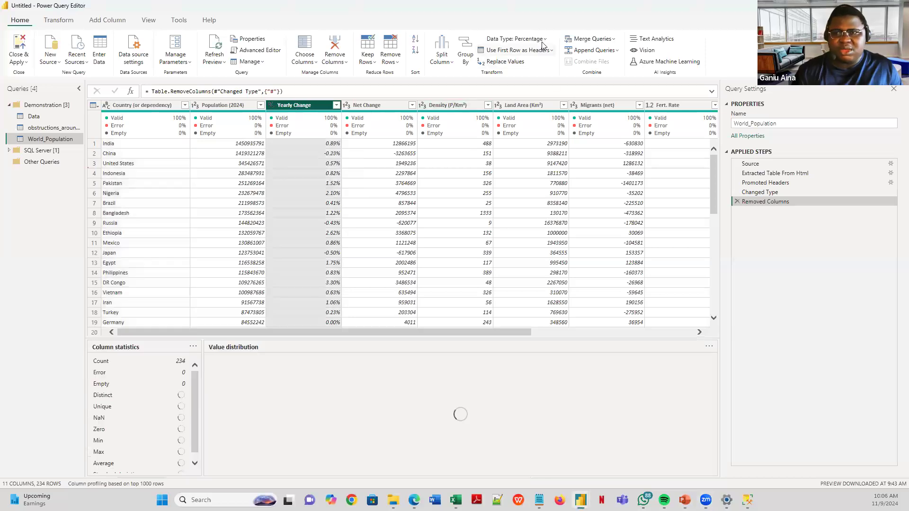
left_click(543, 42)
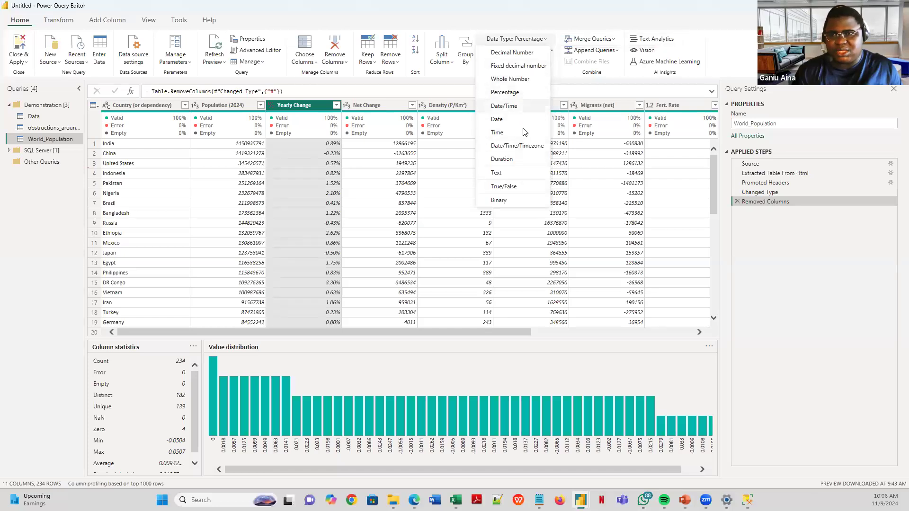
left_click(511, 53)
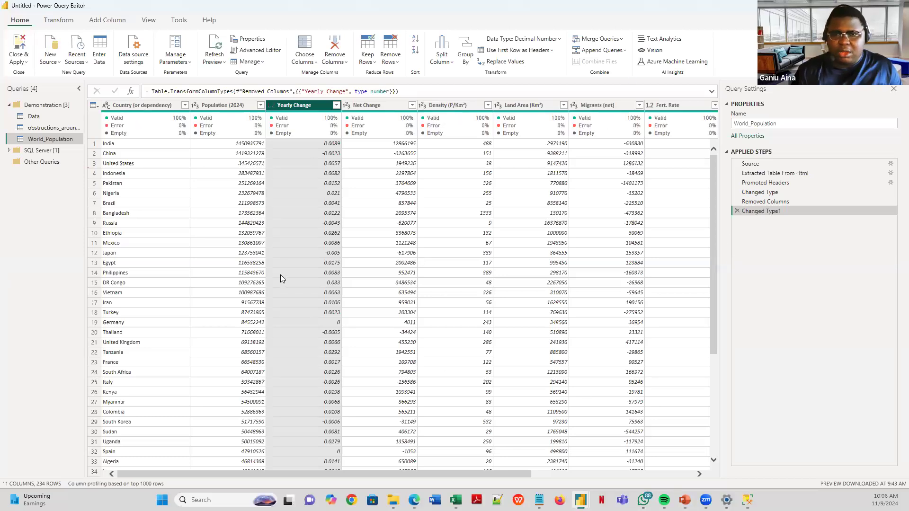
left_click_drag(370, 474, 564, 468)
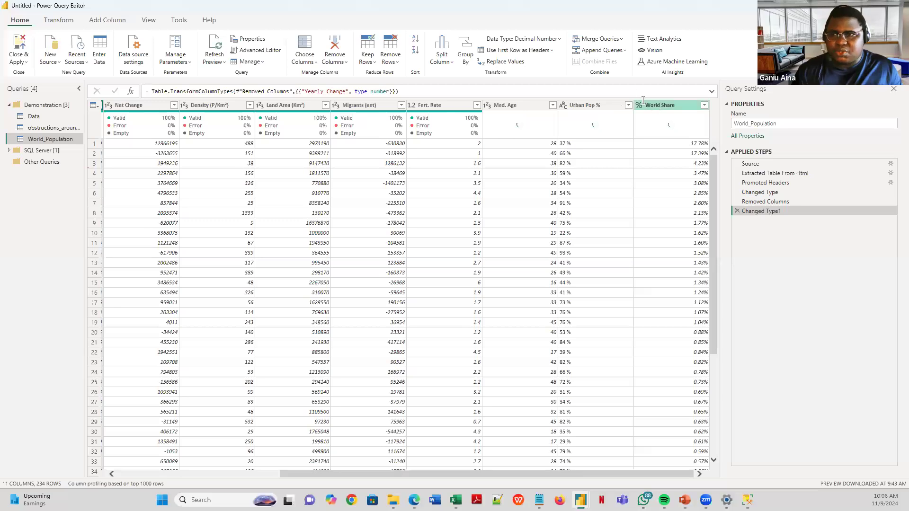
- Change World Share to Decimal Number and view the query's M code in Advanced Editor
left_click(643, 103)
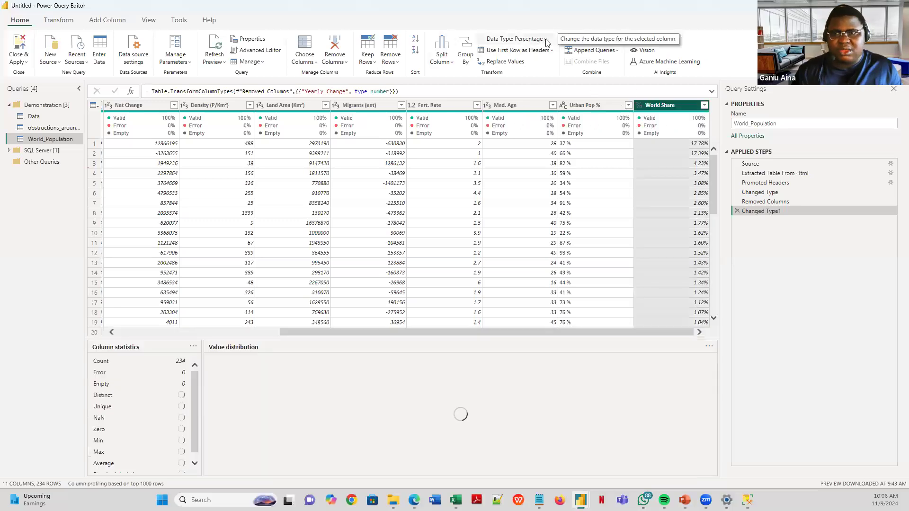
left_click(546, 40)
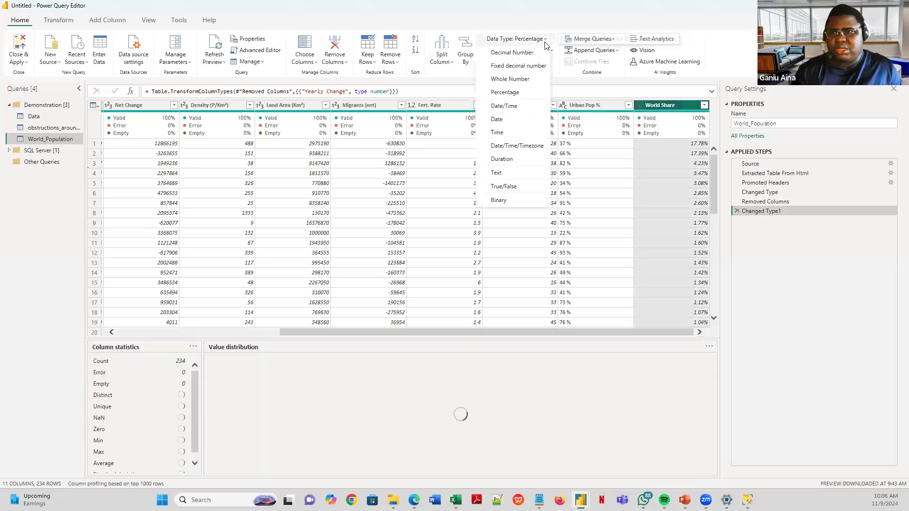
left_click(518, 53)
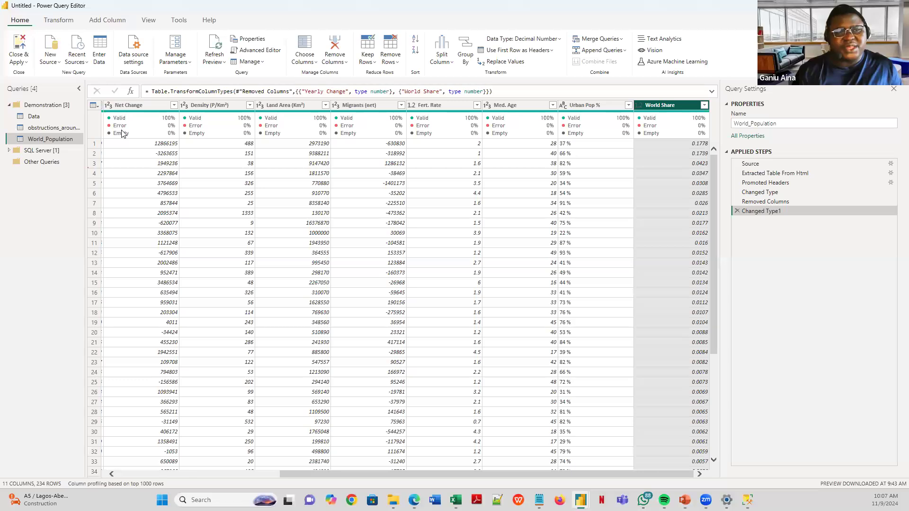
mouse_move(121, 133)
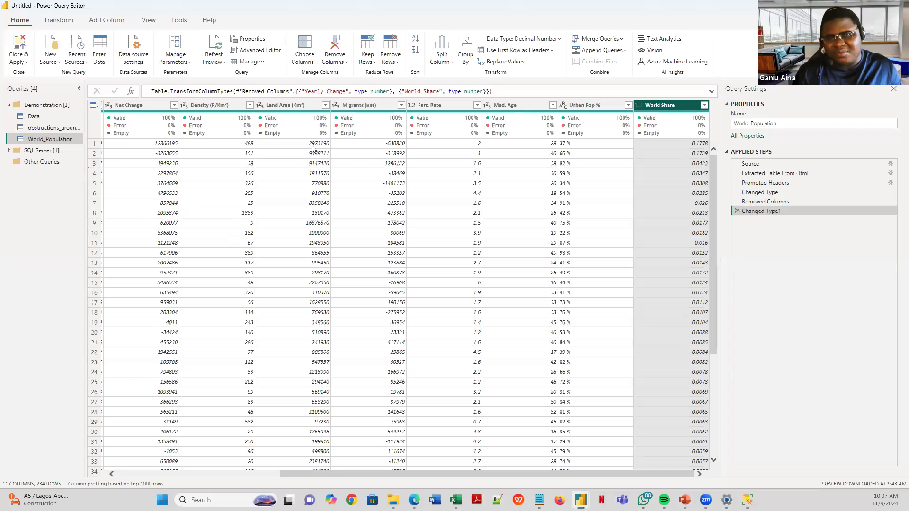
left_click(275, 50)
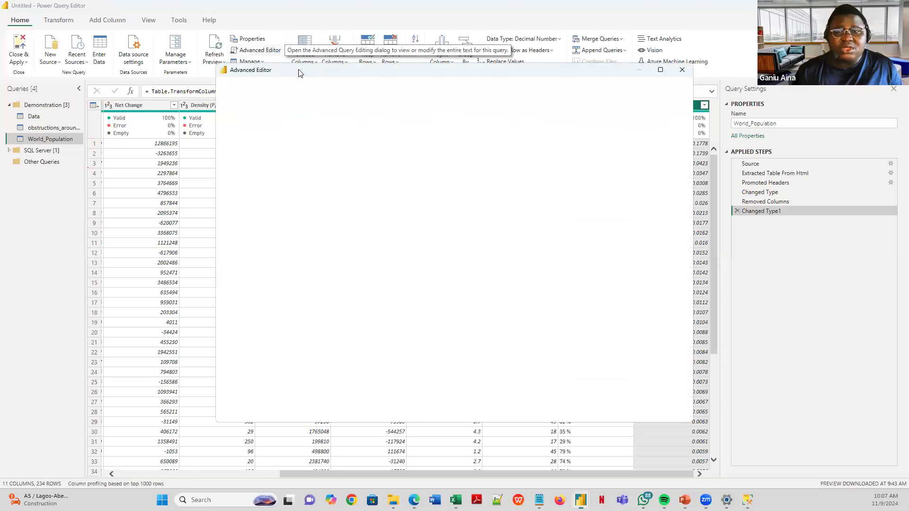
- Reopen the Advanced Editor and select all of the World_Population M code
left_click(681, 70)
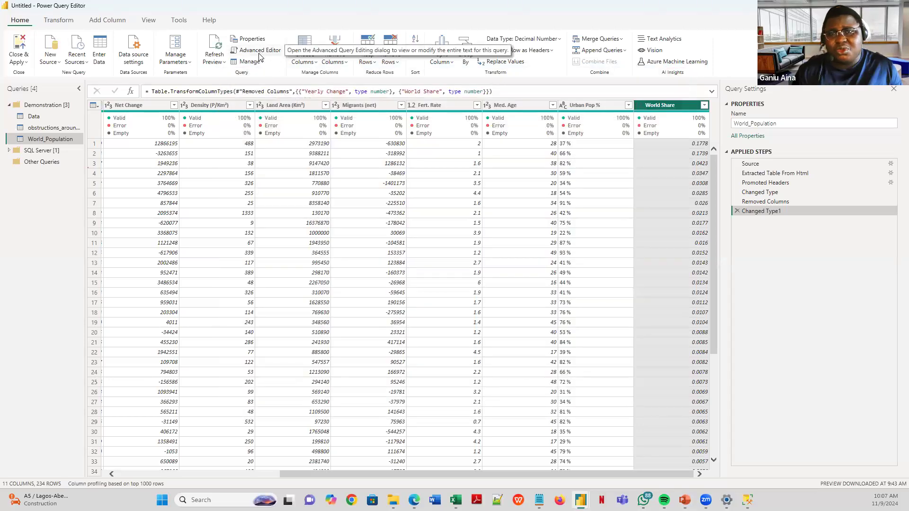
left_click(259, 52)
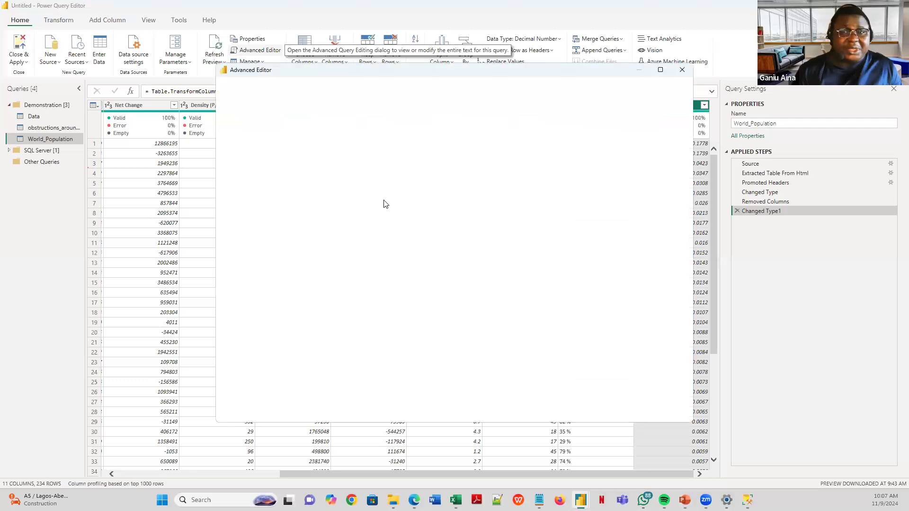
left_click(376, 330)
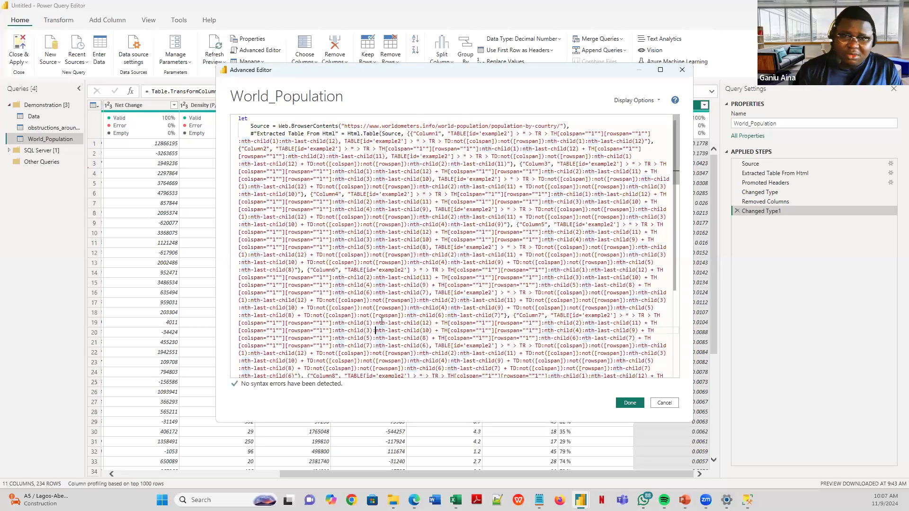
key("ctrl+a")
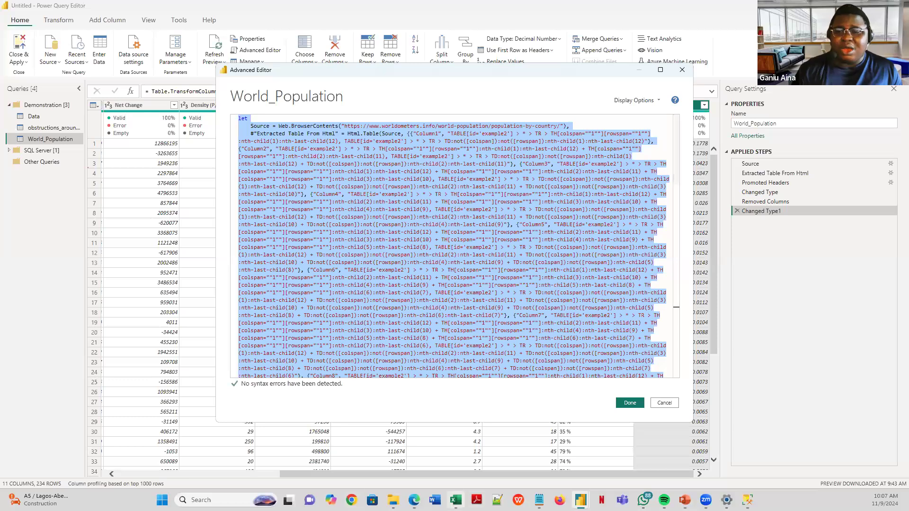
left_click(459, 495)
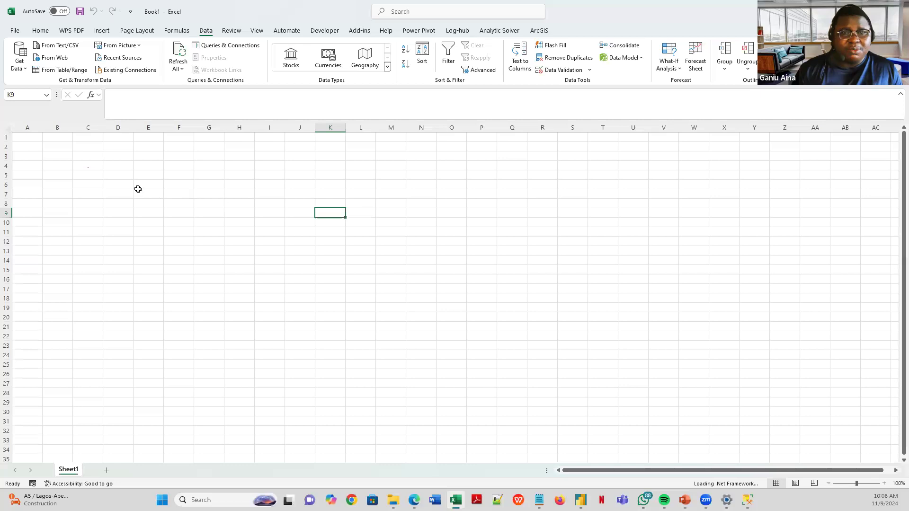
- Launch the Power Query Editor from Get Data in Excel's blank Book1 workbook
left_click(183, 187)
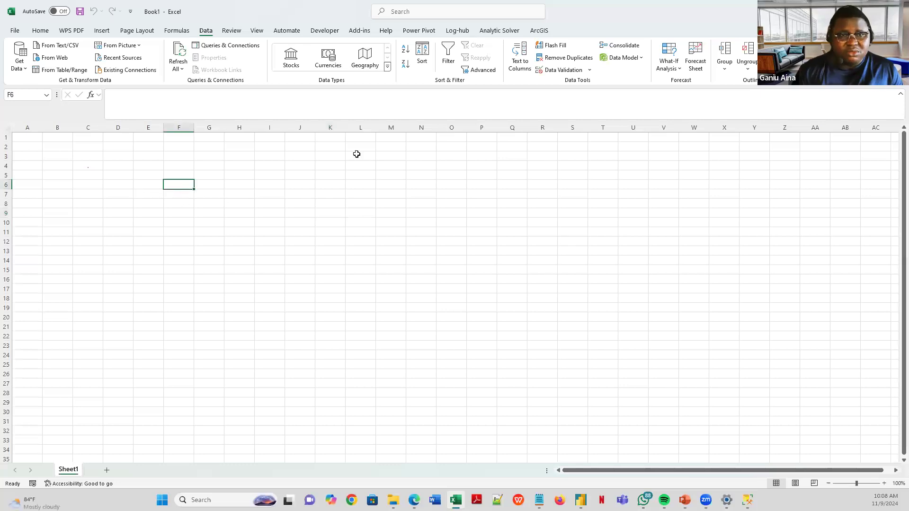
left_click(68, 172)
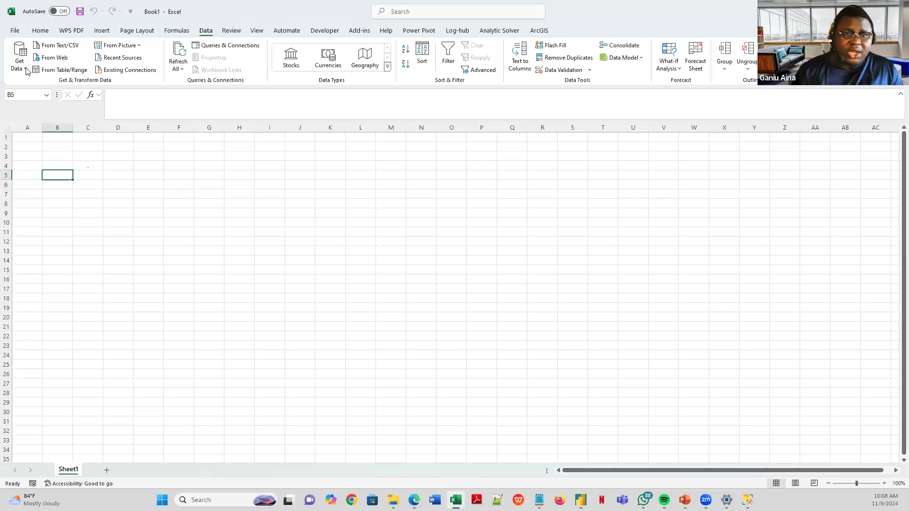
left_click(27, 71)
left_click(39, 30)
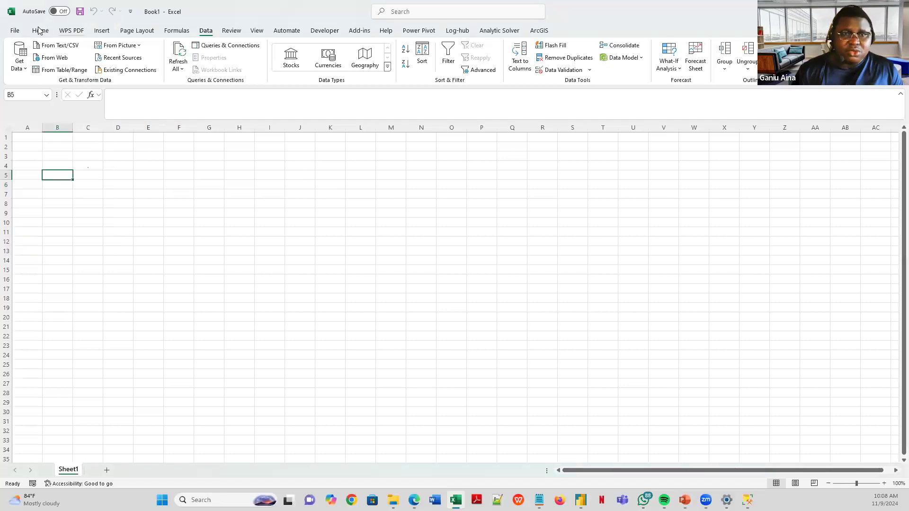
left_click(39, 31)
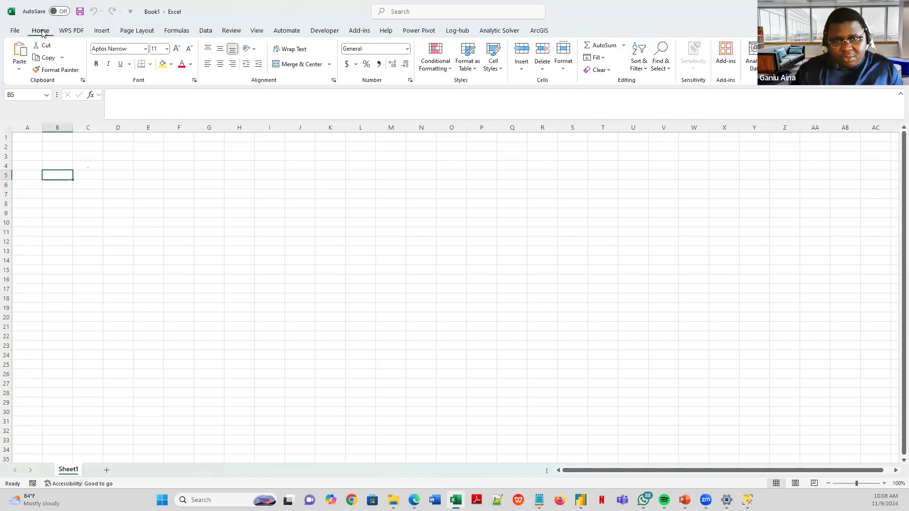
left_click(206, 31)
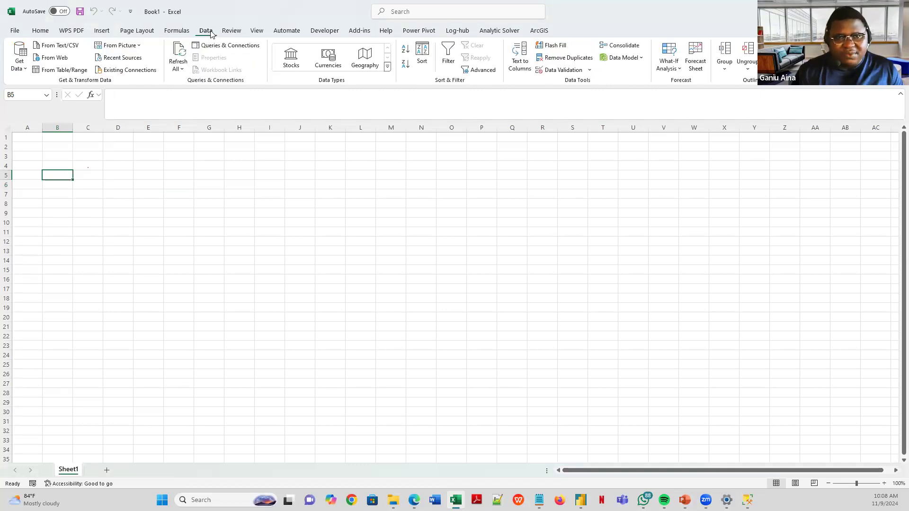
left_click(26, 71)
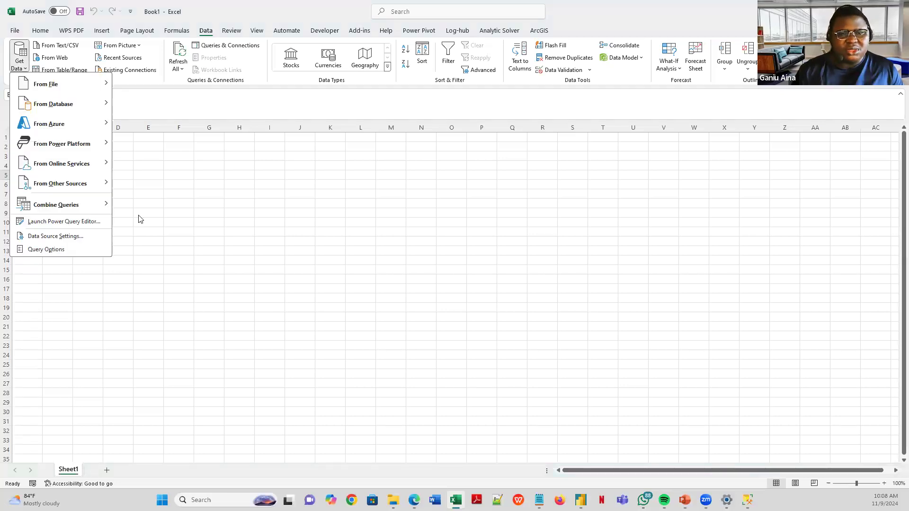
left_click(87, 221)
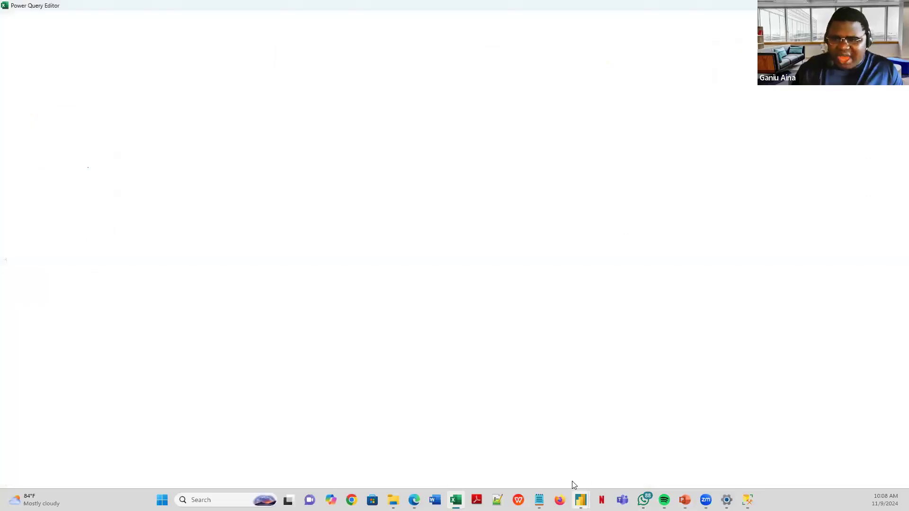
- Select all of the World_Population M code in Power BI's Advanced Editor
left_click(681, 420)
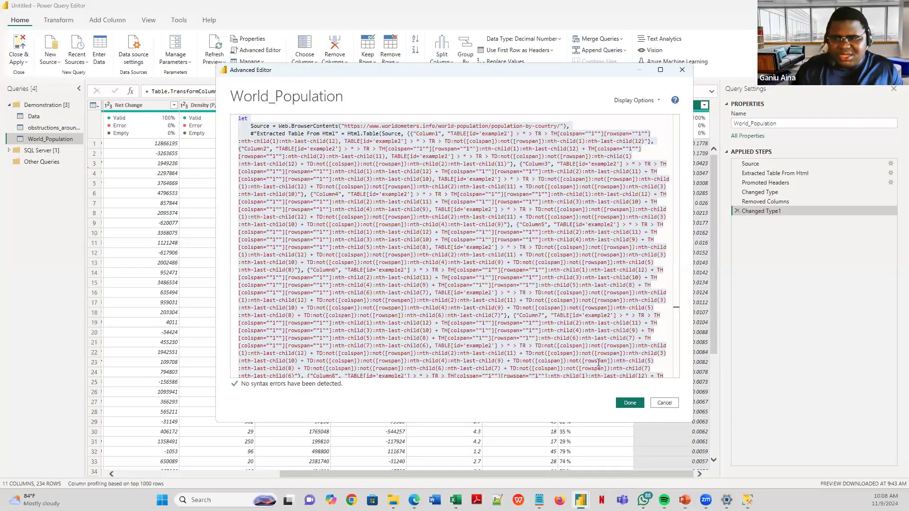
left_click(374, 217)
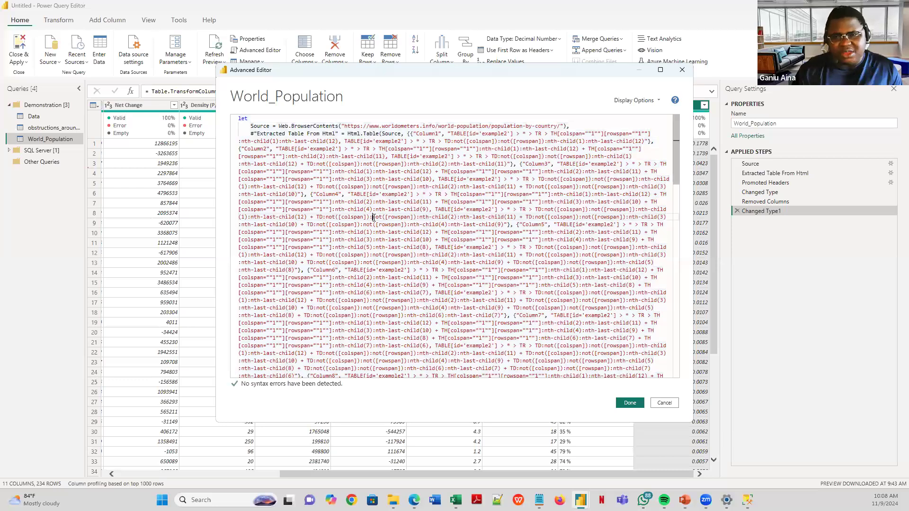
key("ctrl+a")
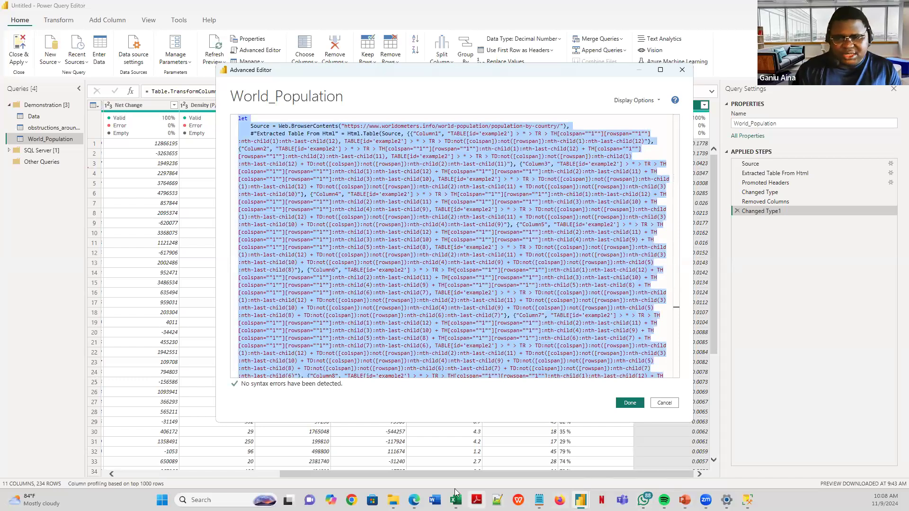
- Browse the New Query > Other Sources options in Excel's empty Power Query Editor without adding one
mouse_move(454, 492)
left_click(457, 463)
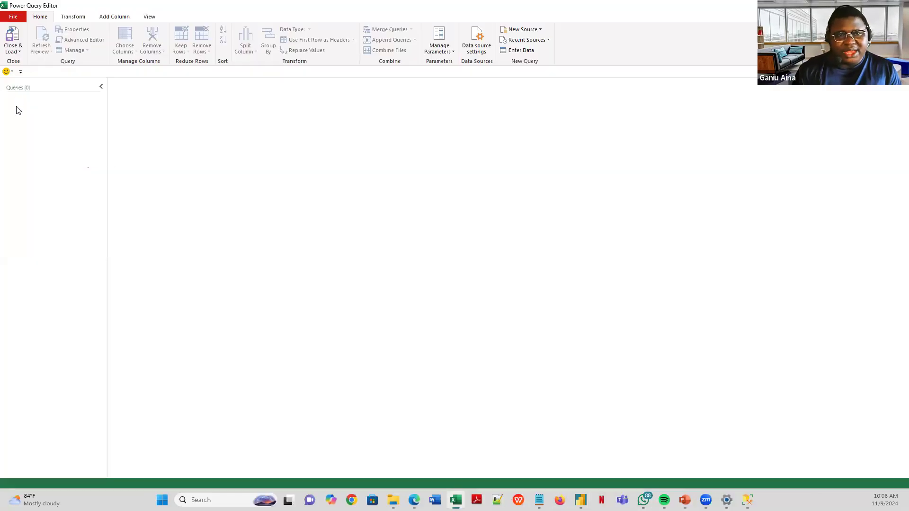
right_click(61, 104)
mouse_move(75, 124)
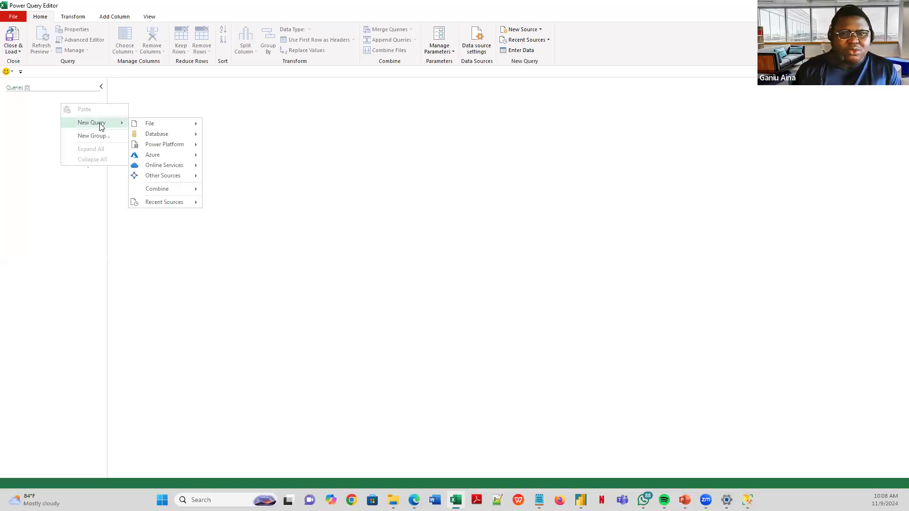
mouse_move(171, 128)
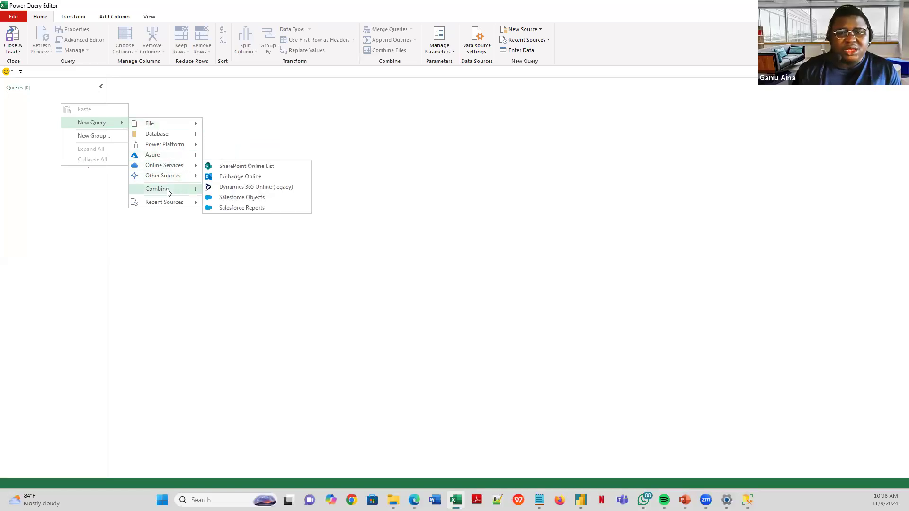
mouse_move(182, 176)
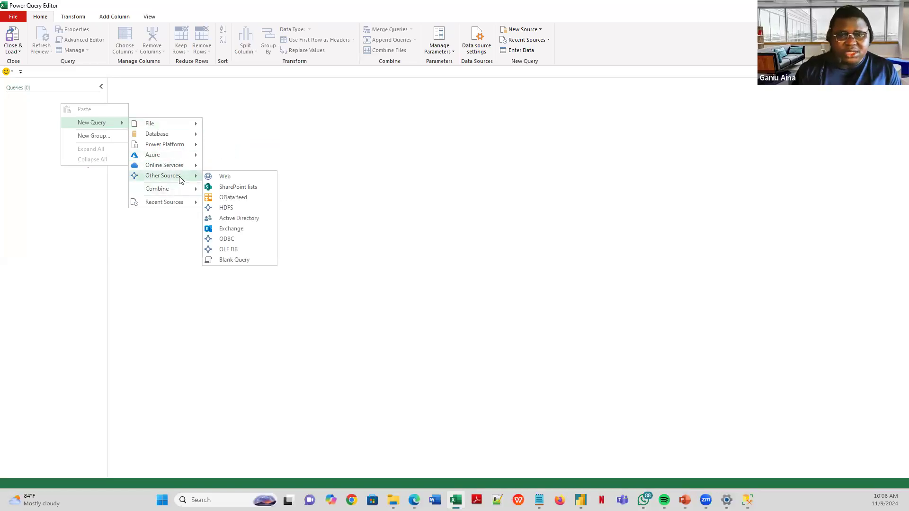
left_click(263, 144)
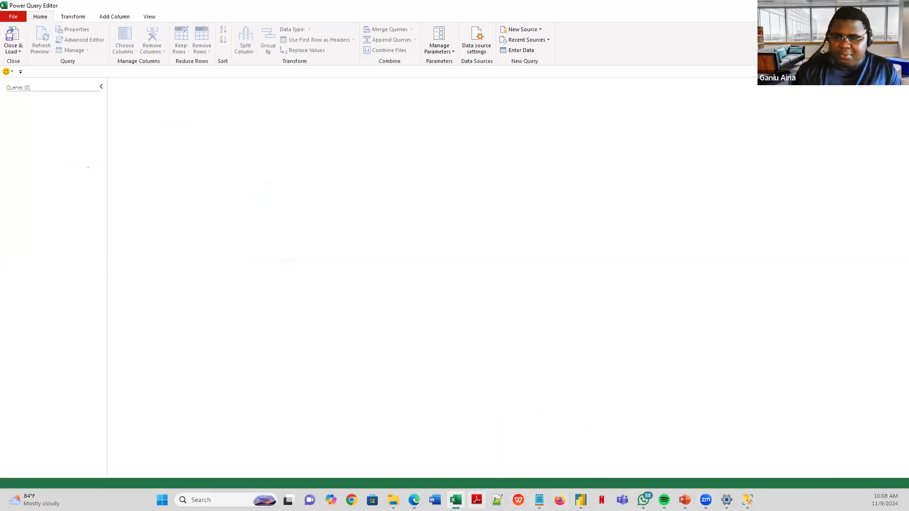
- Look through the open Power BI and PowerPoint windows to get back to the M code
left_click(581, 500)
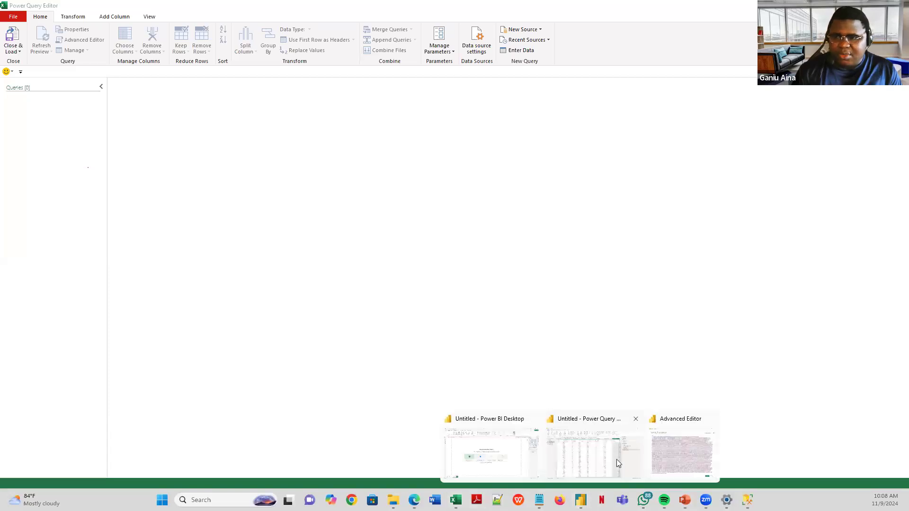
scroll(352, 318, "down", 5)
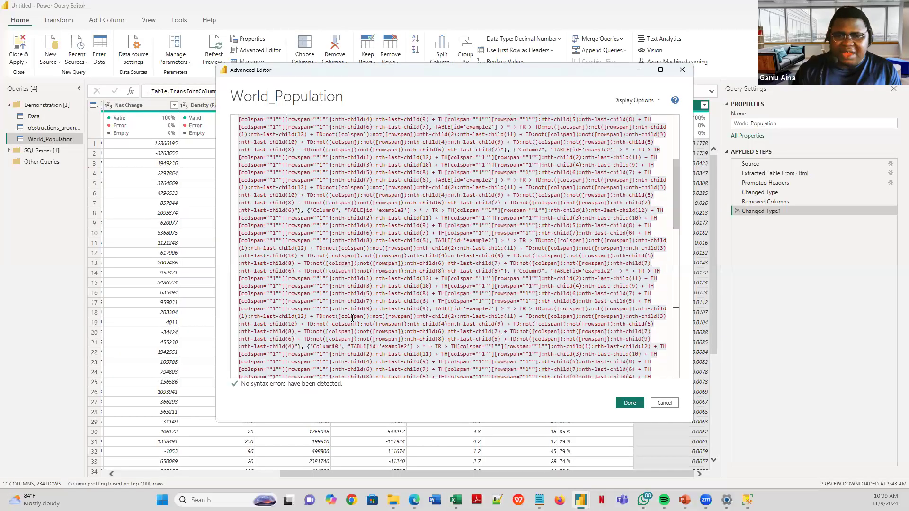
scroll(363, 302, "down", 10)
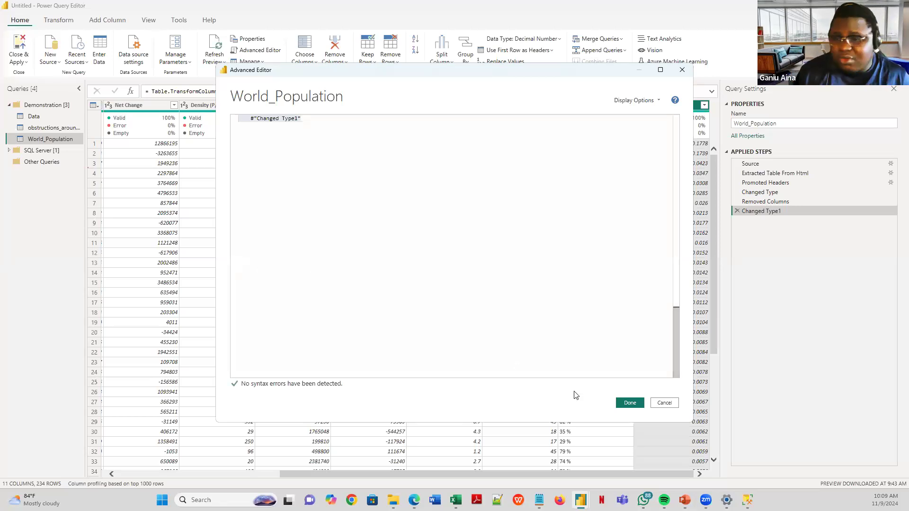
left_click(685, 500)
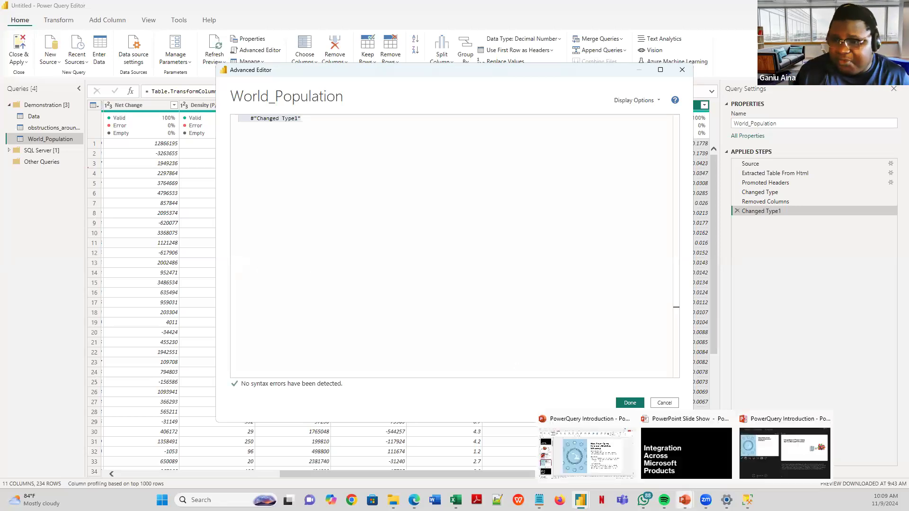
left_click(681, 456)
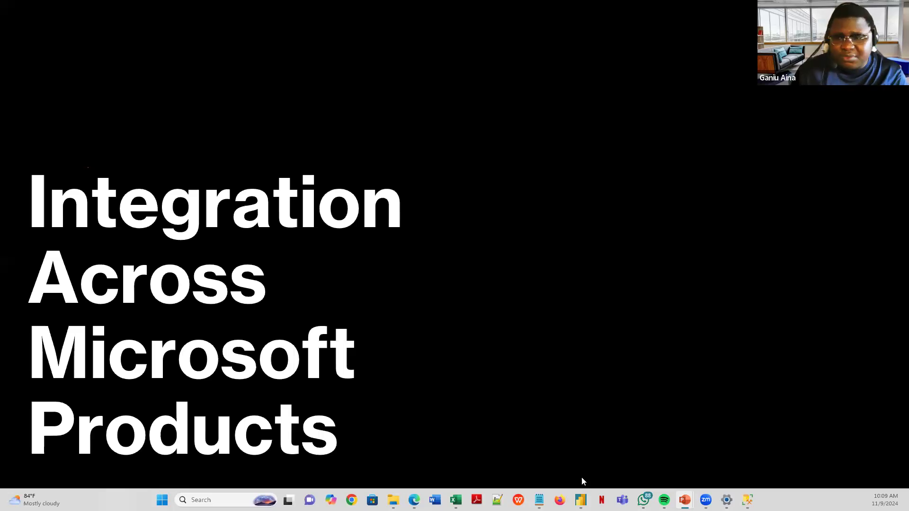
mouse_move(705, 500)
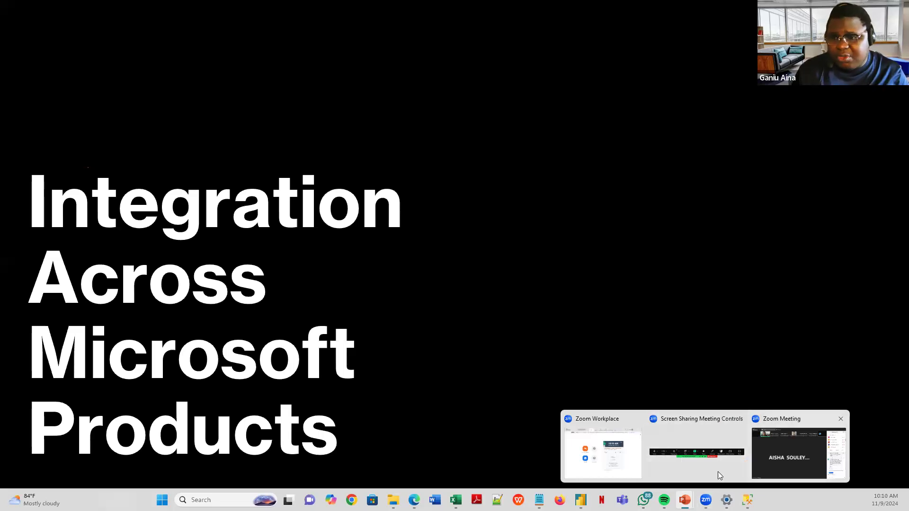
mouse_move(580, 500)
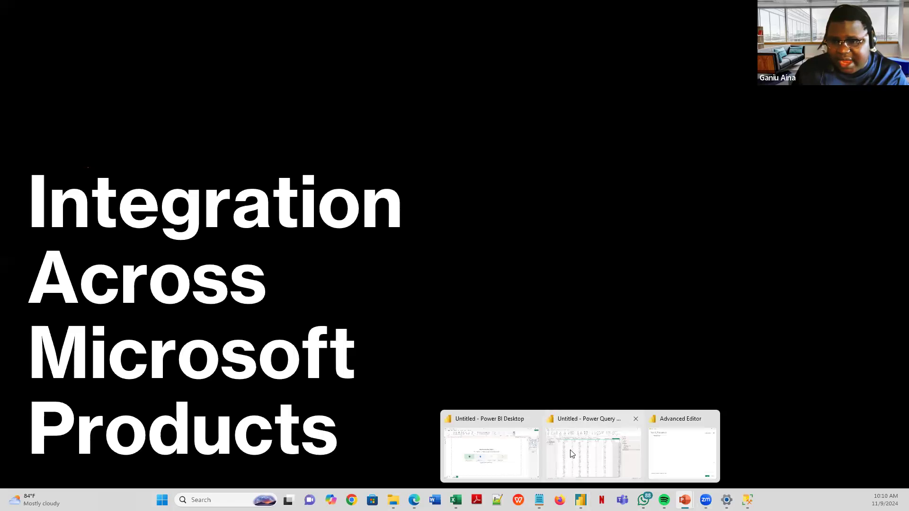
left_click(589, 449)
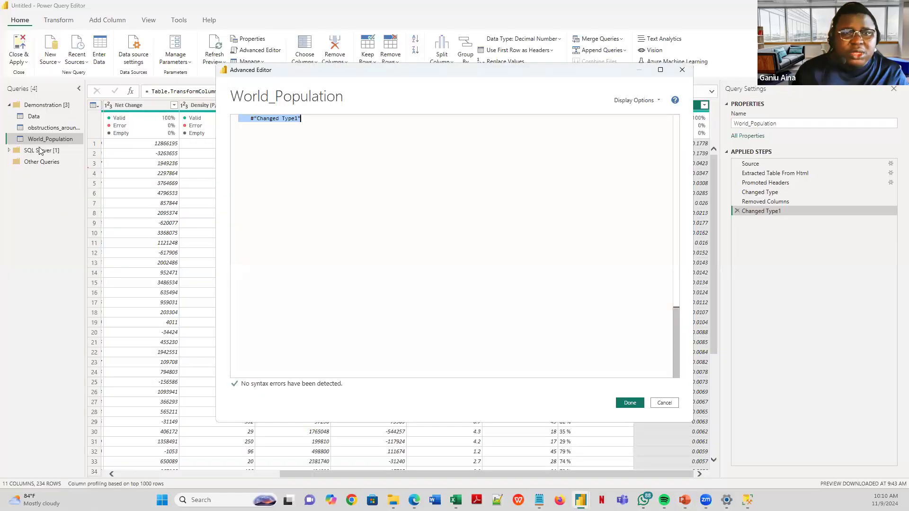
- Close the Advanced Editor, preview the Source step, and glance at the Worldometers page in the browser
left_click(664, 406)
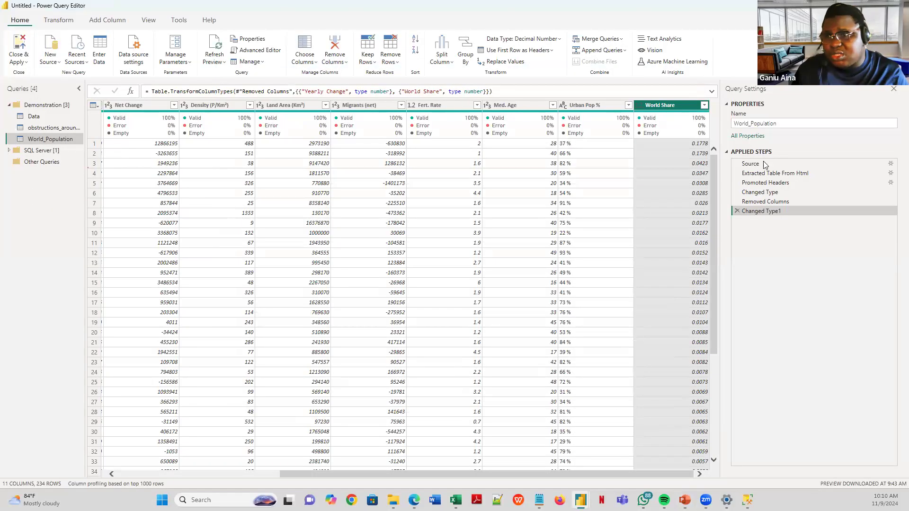
left_click(753, 164)
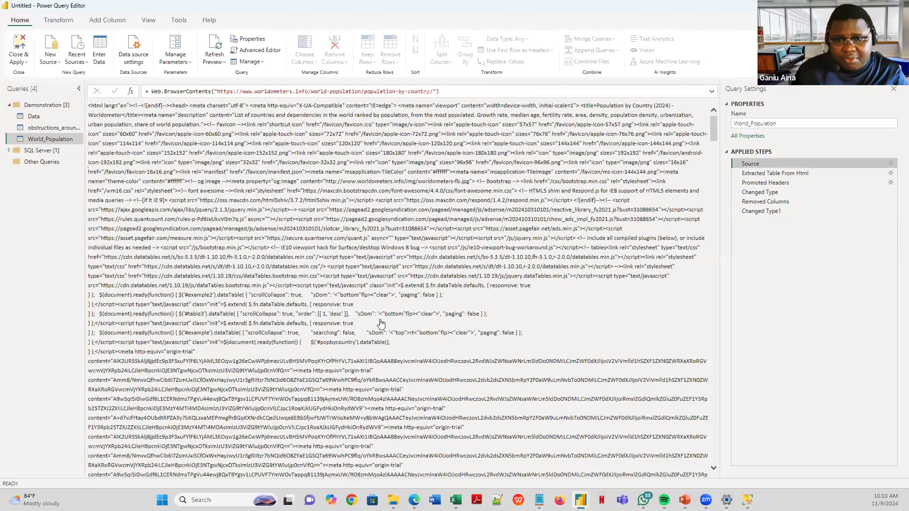
left_click(414, 499)
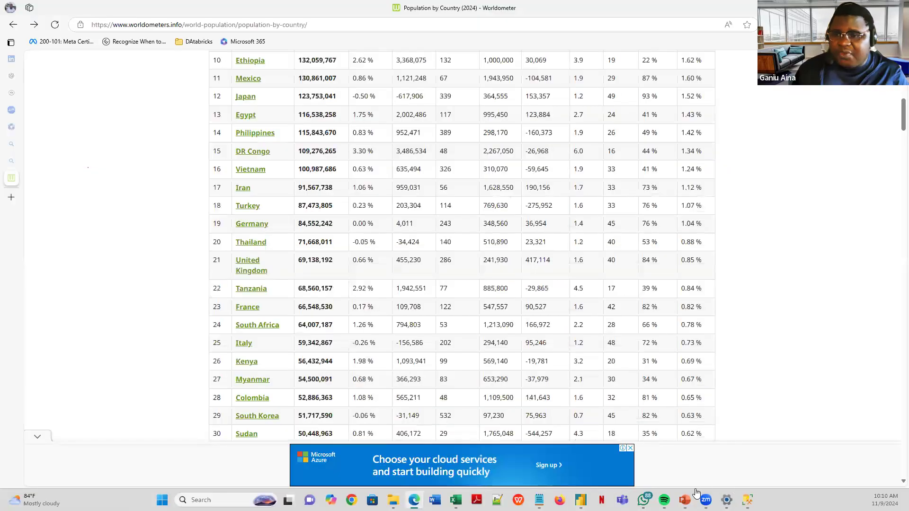
left_click(581, 500)
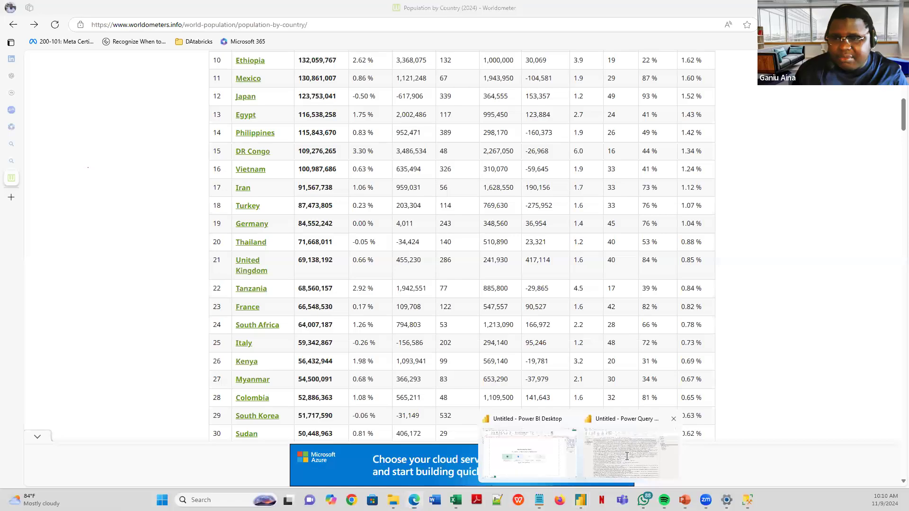
left_click(626, 456)
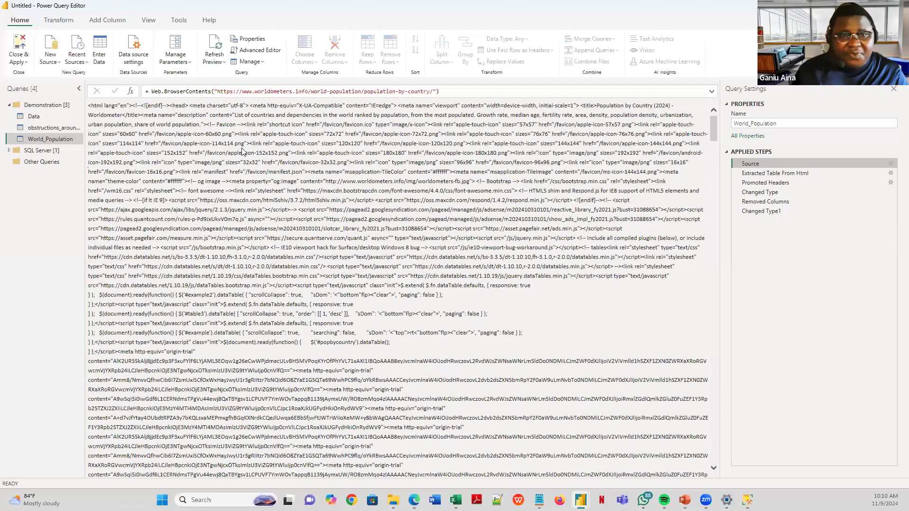
- From the Changed Type1 step, select all of World_Population's M code, then move to Excel's Power Query Editor
left_click(763, 212)
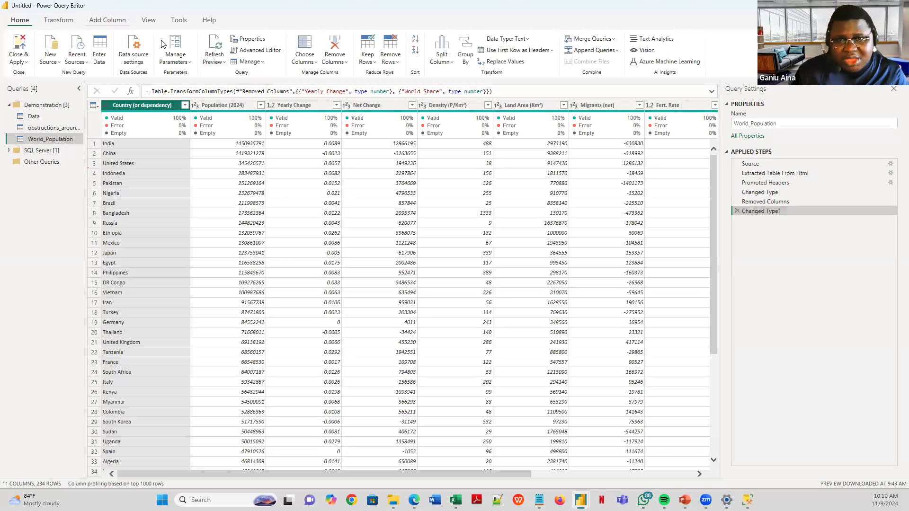
left_click(255, 52)
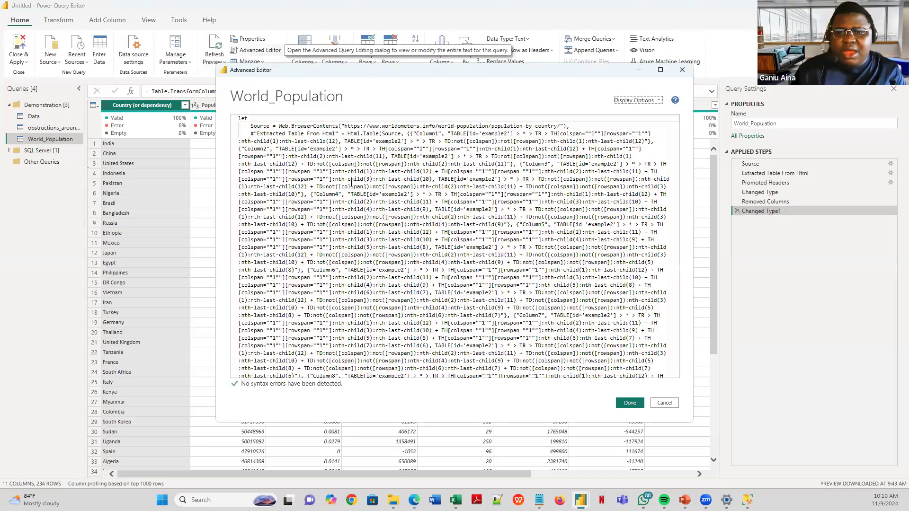
key("ctrl+a")
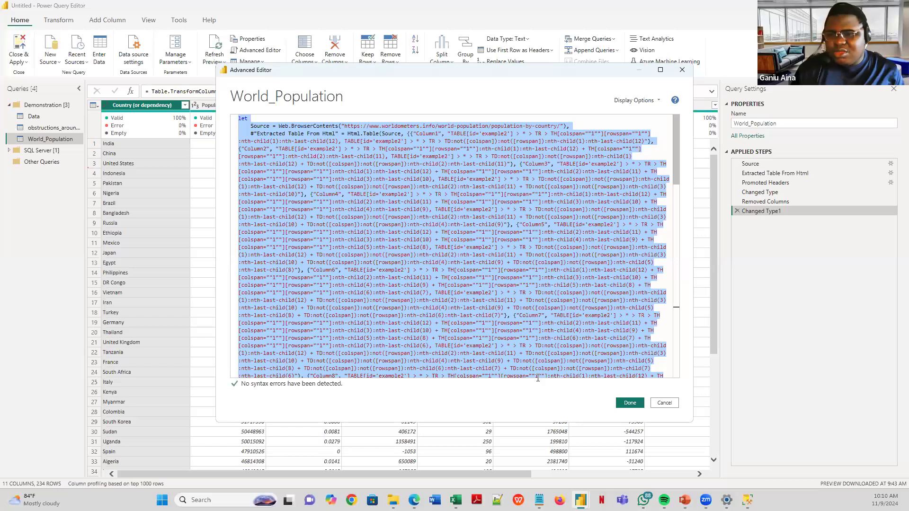
left_click(630, 403)
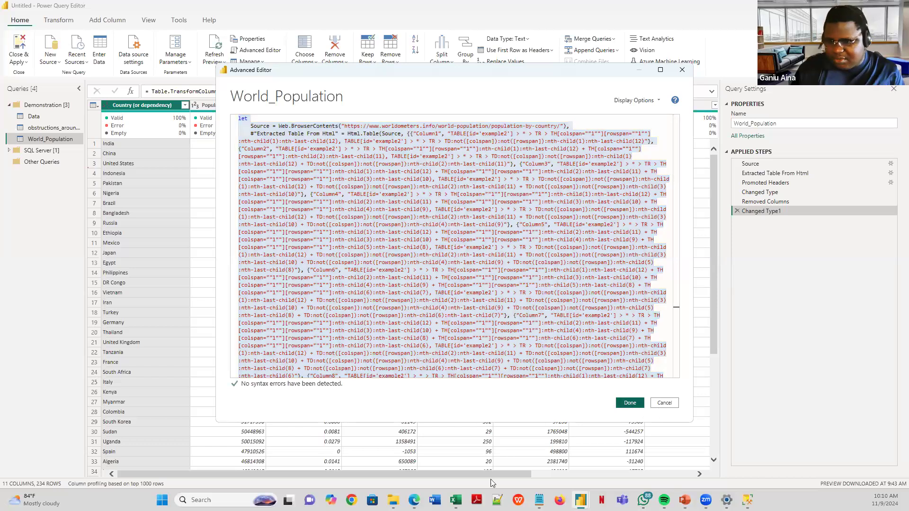
mouse_move(455, 500)
left_click(443, 457)
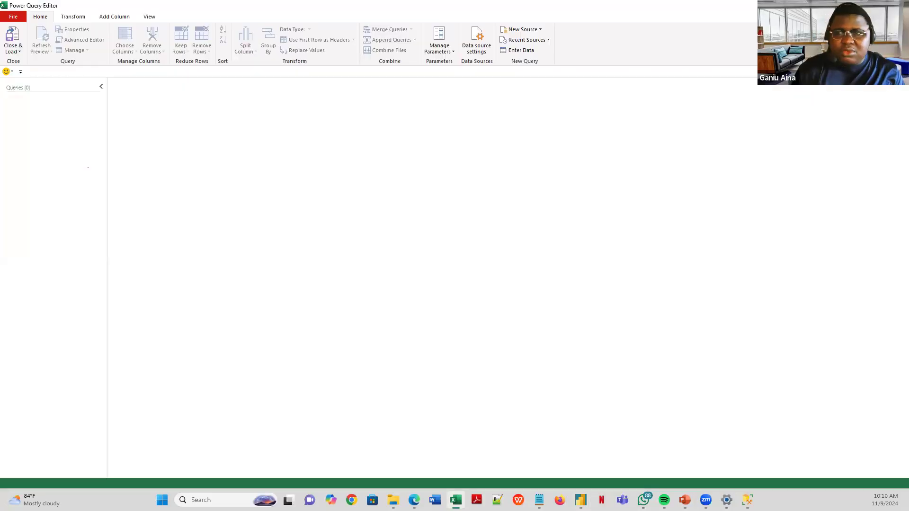
- Close the empty editor, select cell D5, and relaunch Power Query Editor from Get Data
left_click(898, 5)
left_click(108, 174)
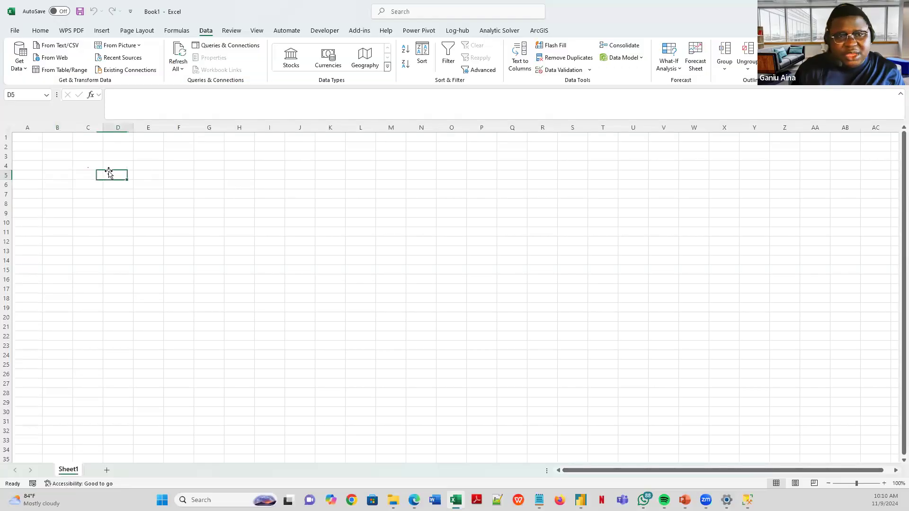
left_click(19, 67)
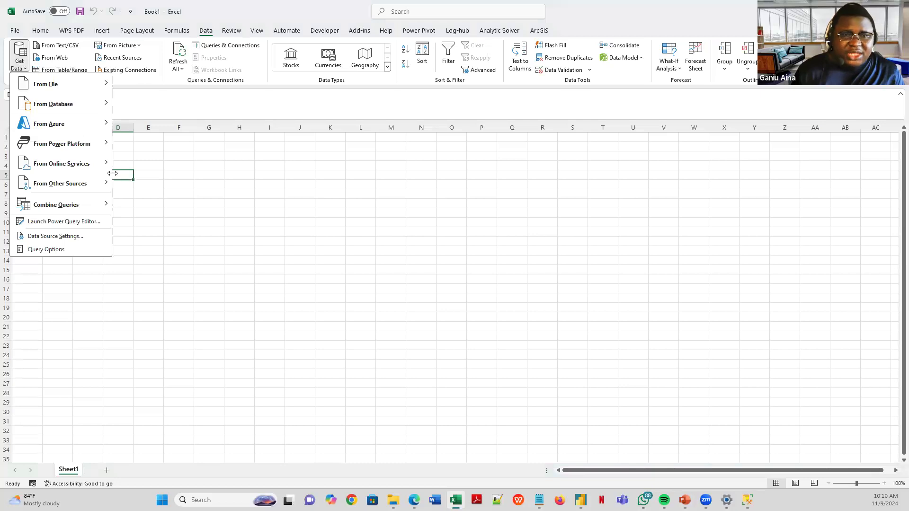
mouse_move(102, 84)
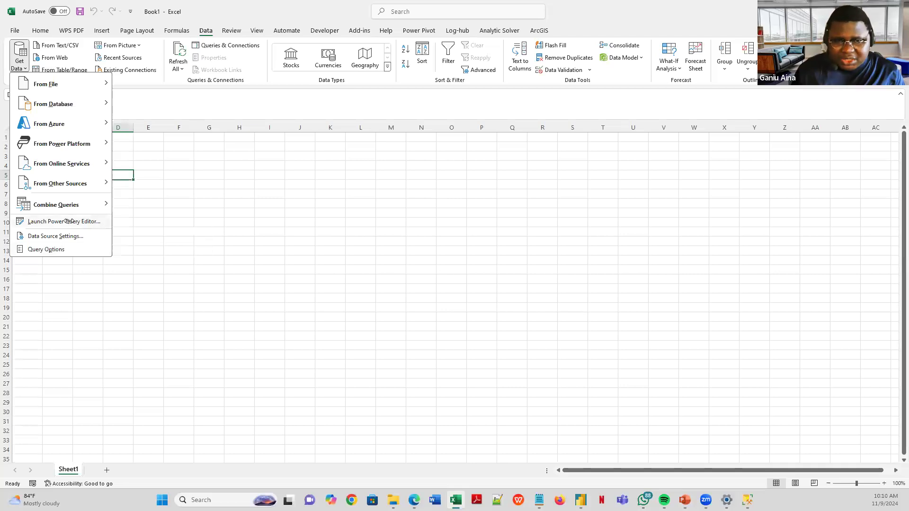
left_click(68, 221)
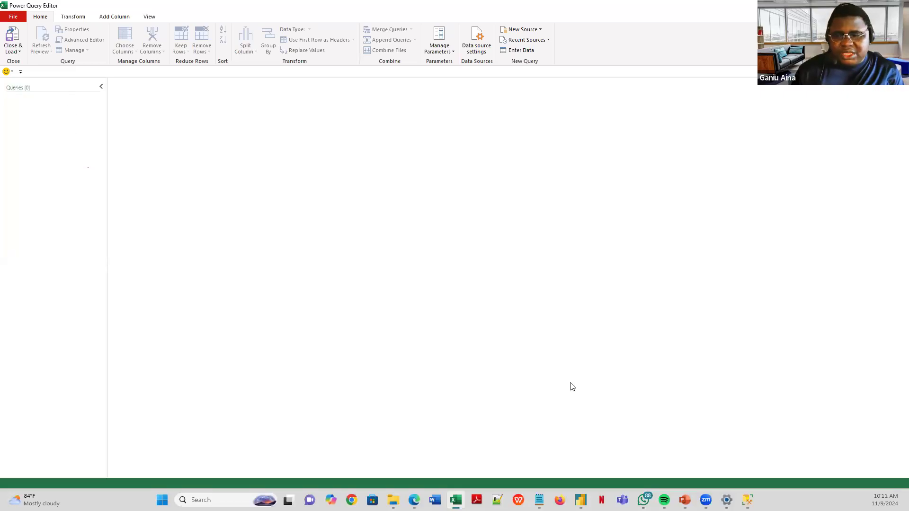
mouse_move(581, 498)
left_click(634, 482)
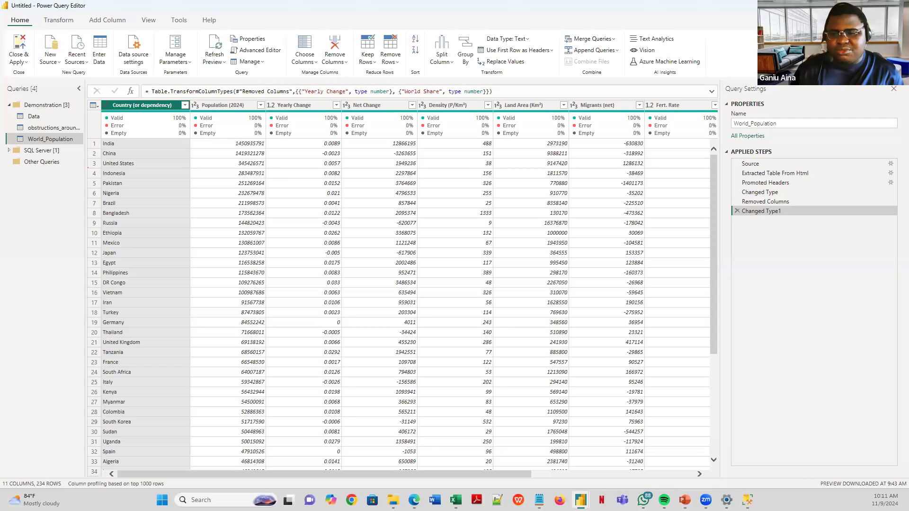
mouse_move(416, 496)
mouse_move(455, 498)
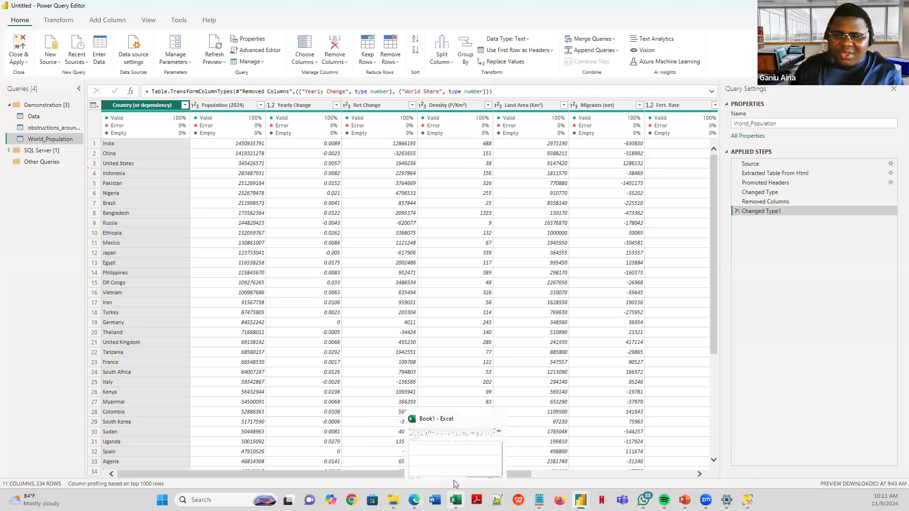
left_click(447, 456)
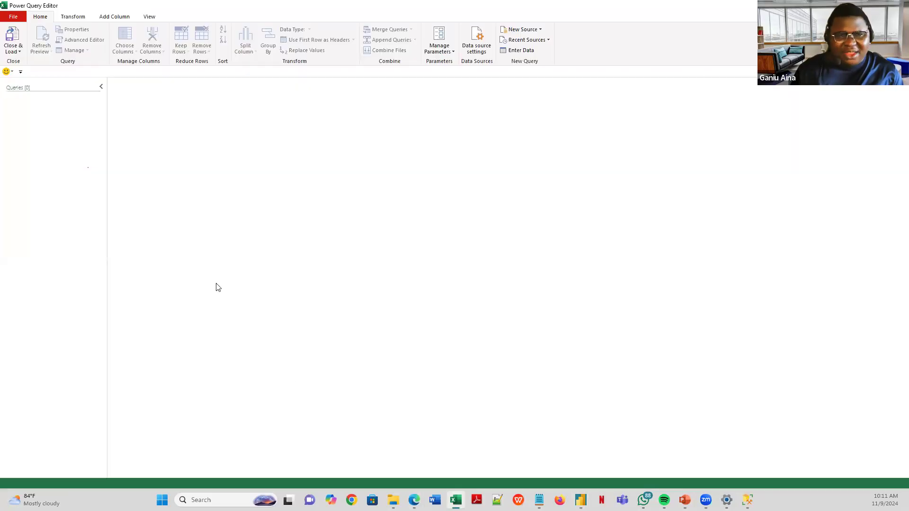
- Create a new blank query from the Queries pane's New Query > Other Sources menu
right_click(56, 101)
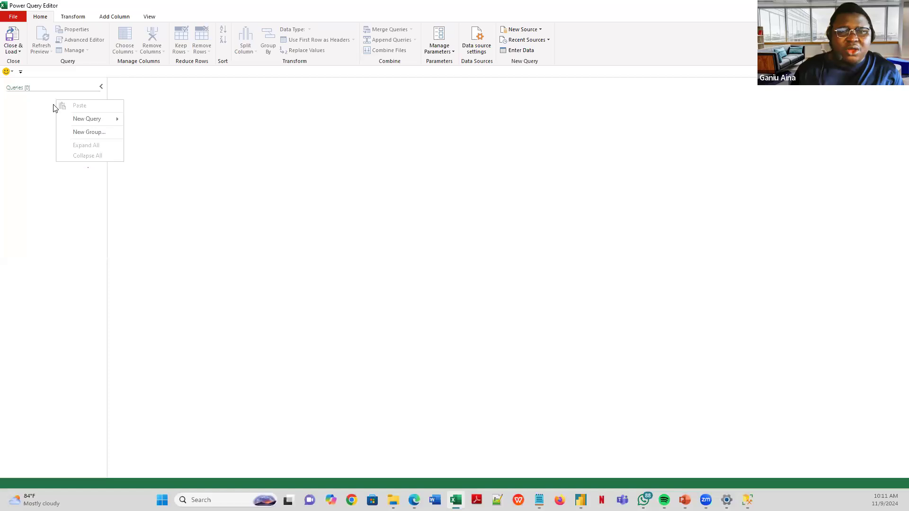
mouse_move(92, 124)
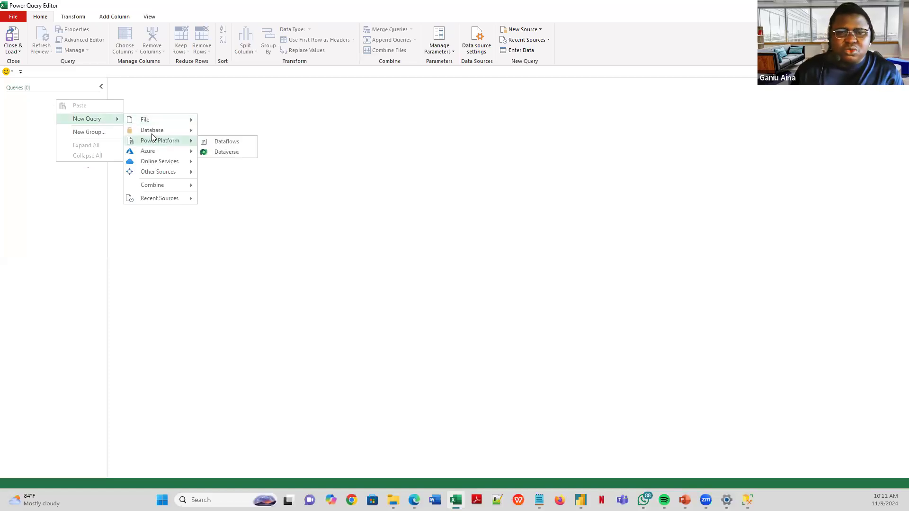
mouse_move(166, 177)
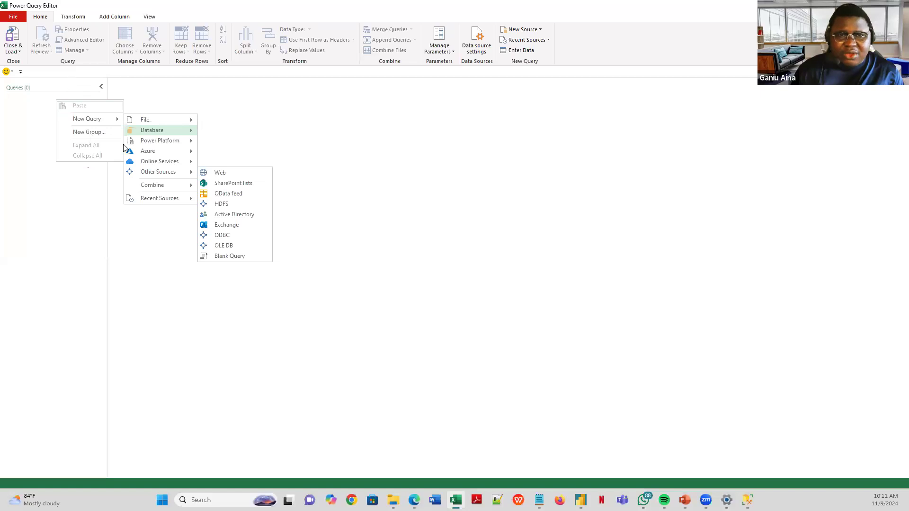
right_click(33, 110)
right_click(35, 104)
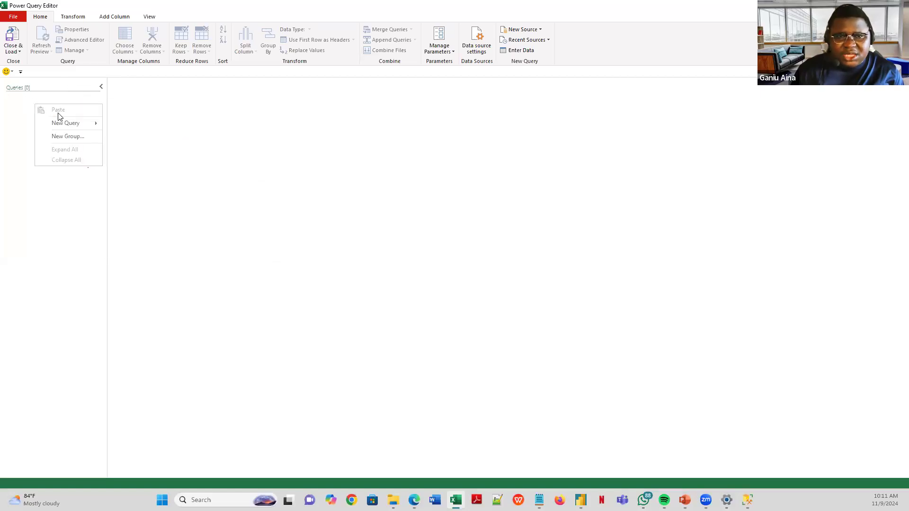
mouse_move(63, 124)
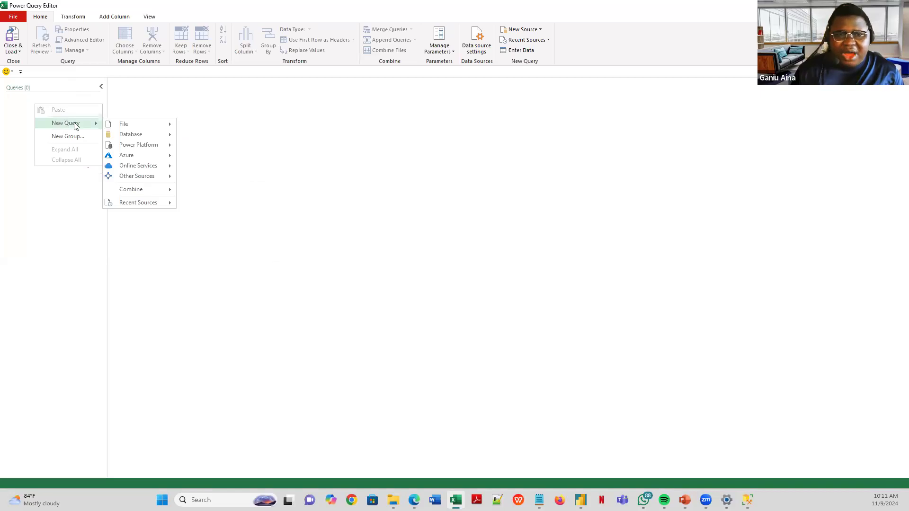
mouse_move(141, 177)
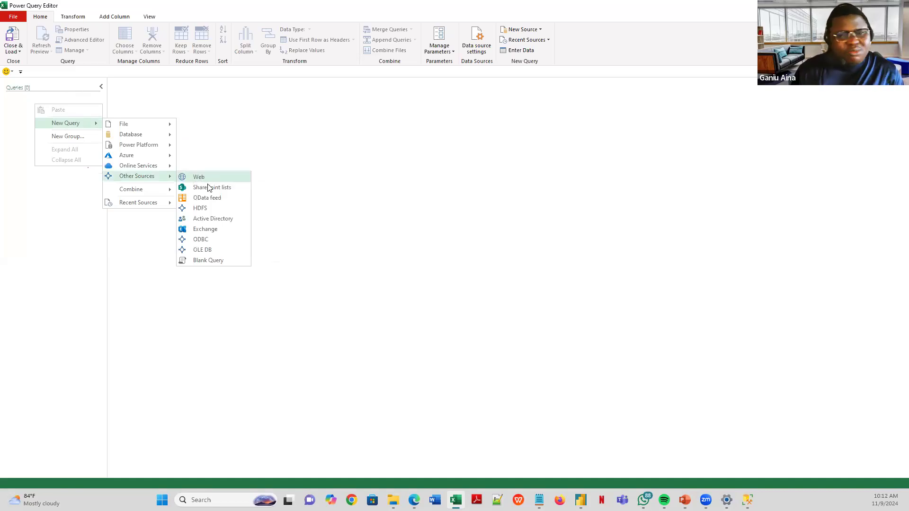
left_click(212, 260)
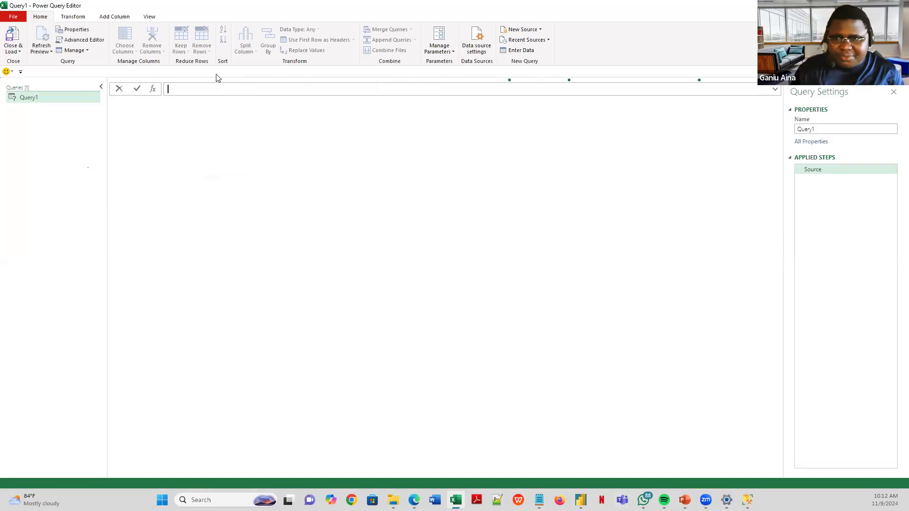
mouse_move(580, 500)
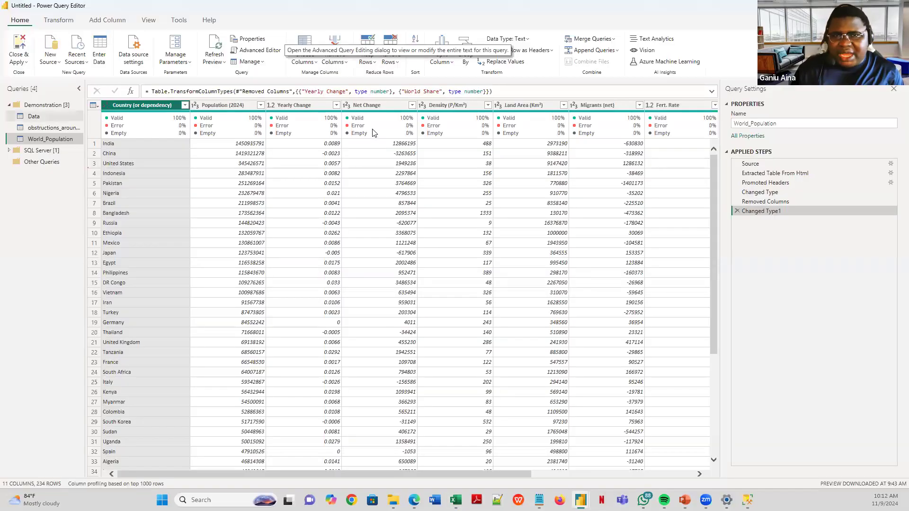
left_click(261, 50)
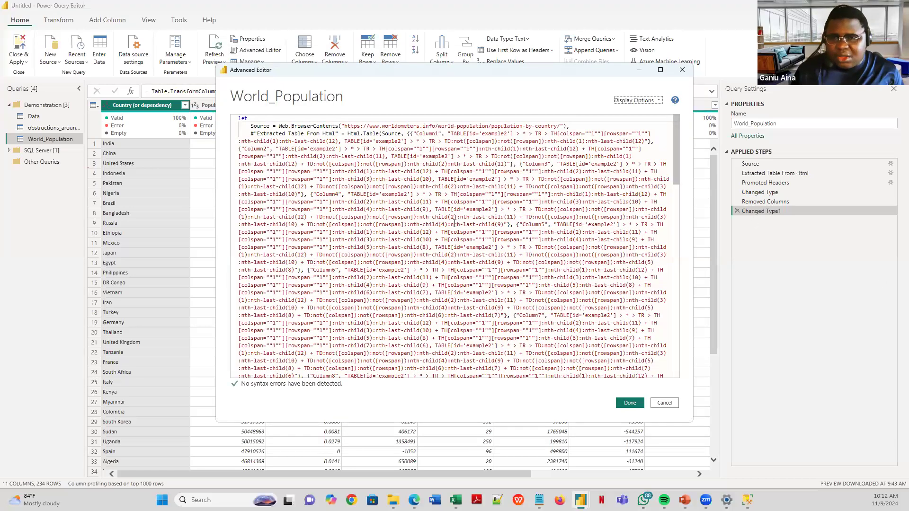
scroll(386, 224, "down", 5)
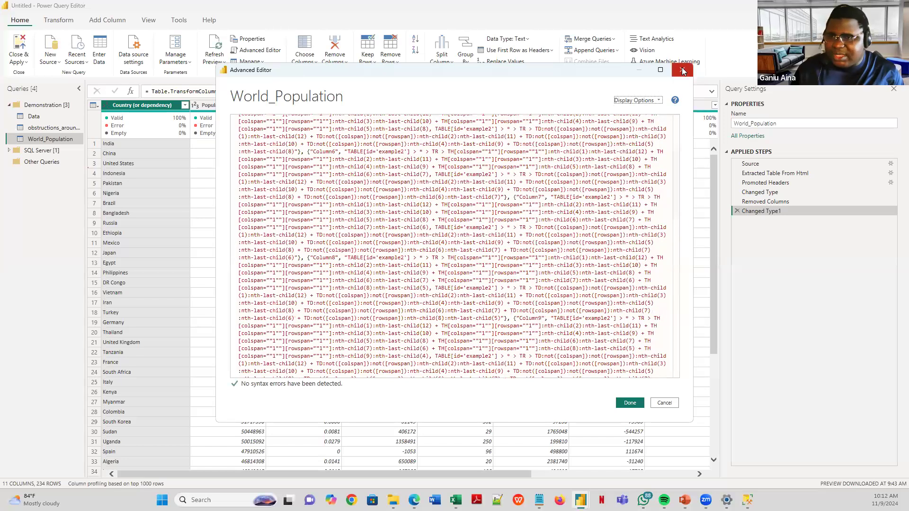
left_click(682, 70)
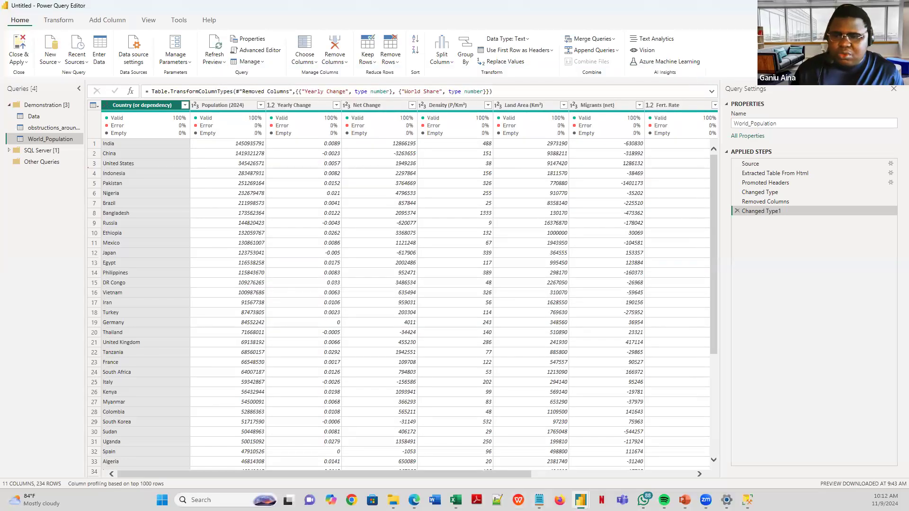
mouse_move(456, 500)
left_click(457, 462)
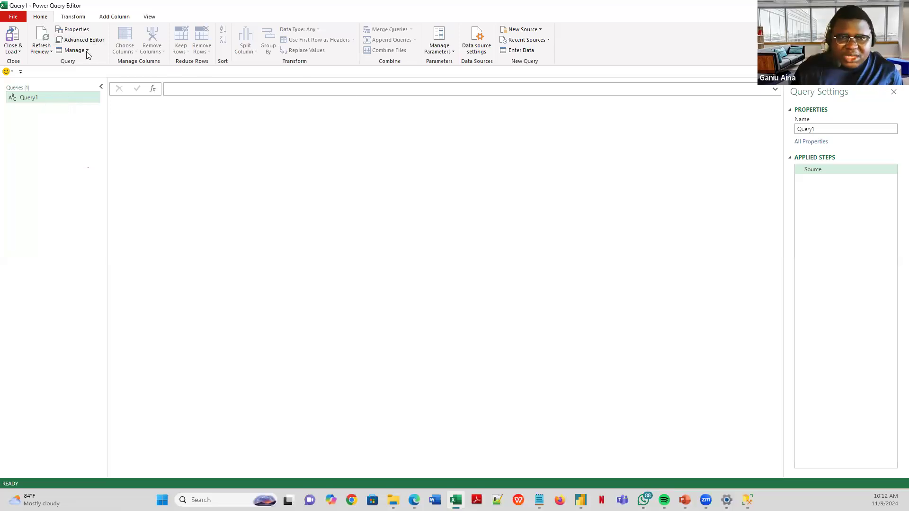
mouse_move(580, 500)
left_click(619, 460)
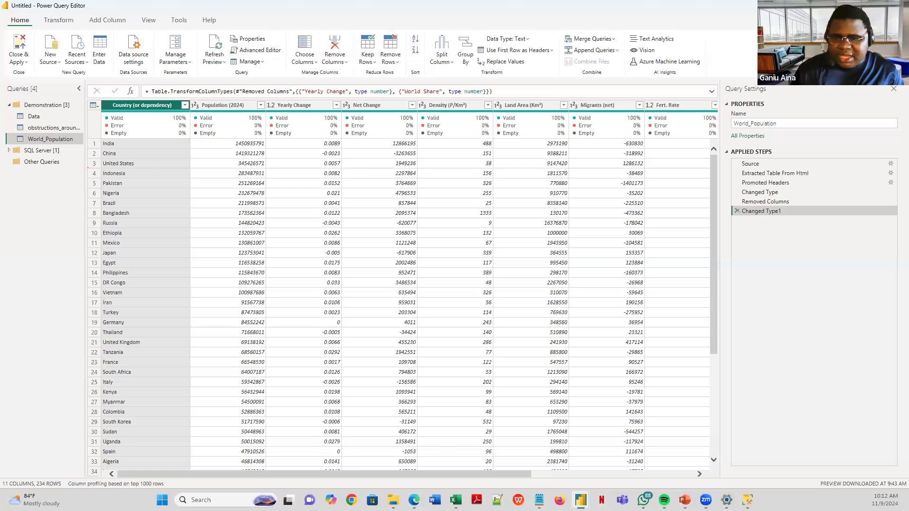
mouse_move(455, 500)
left_click(444, 450)
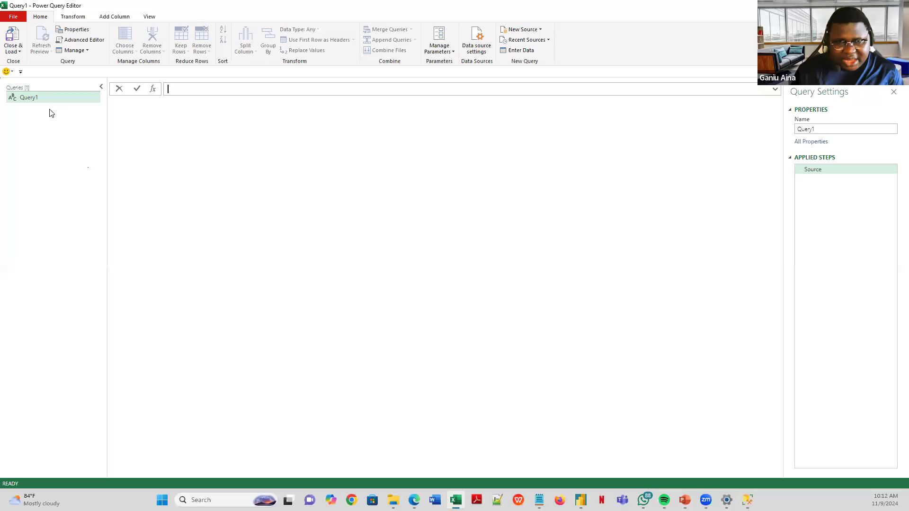
- Set Query1's Source string to "Hello World!" in the Advanced Editor and return to the Home tab
left_click(94, 43)
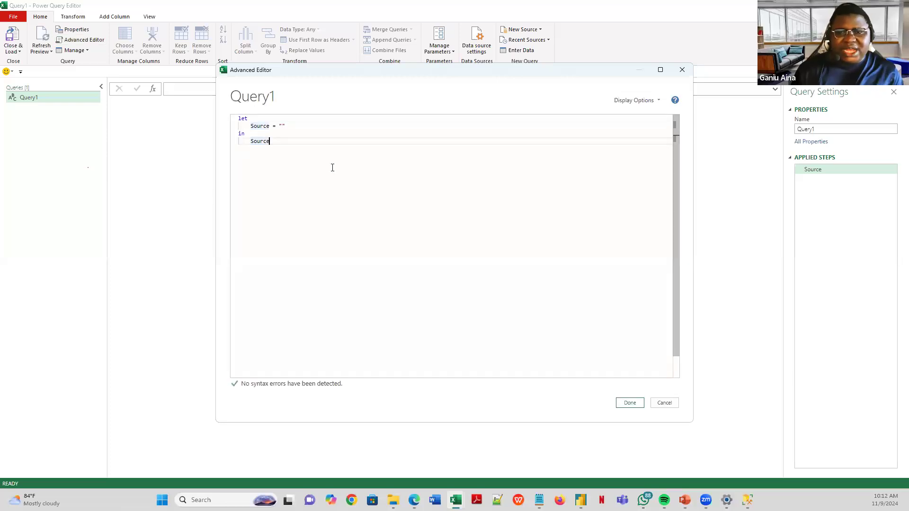
left_click(284, 127)
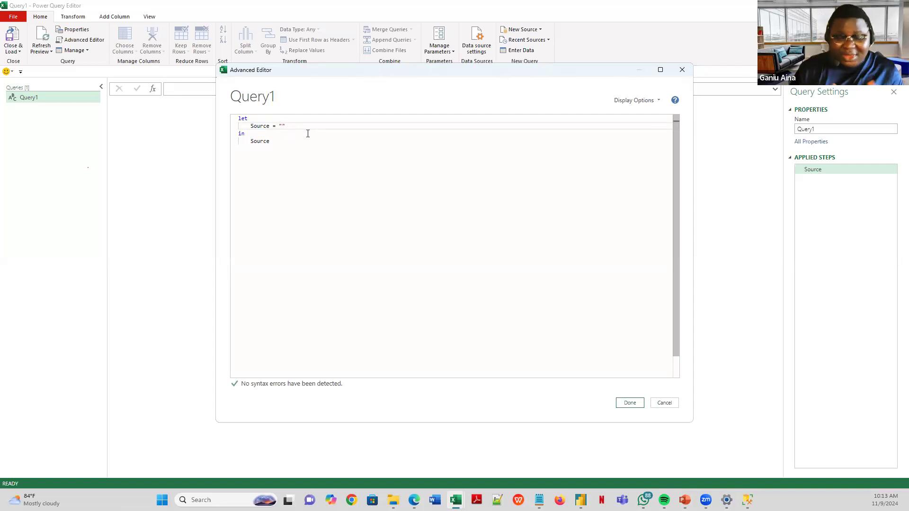
type("Hell")
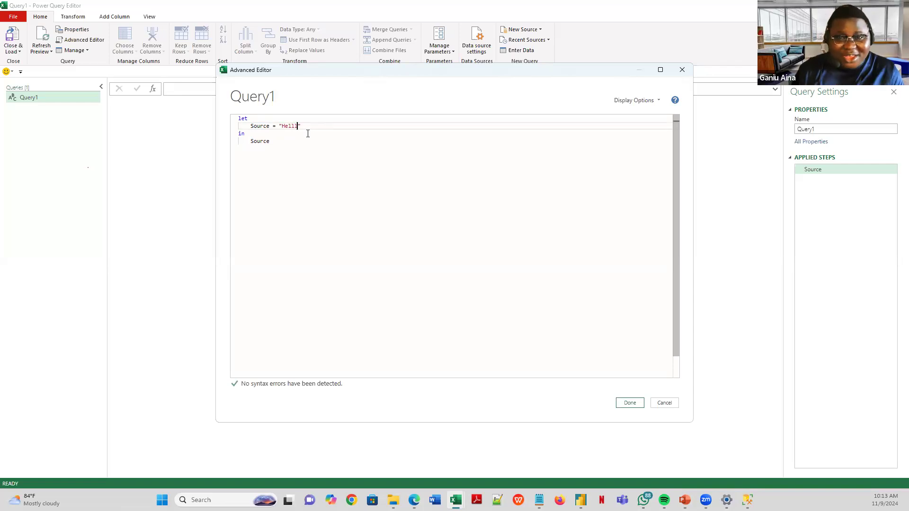
type("o")
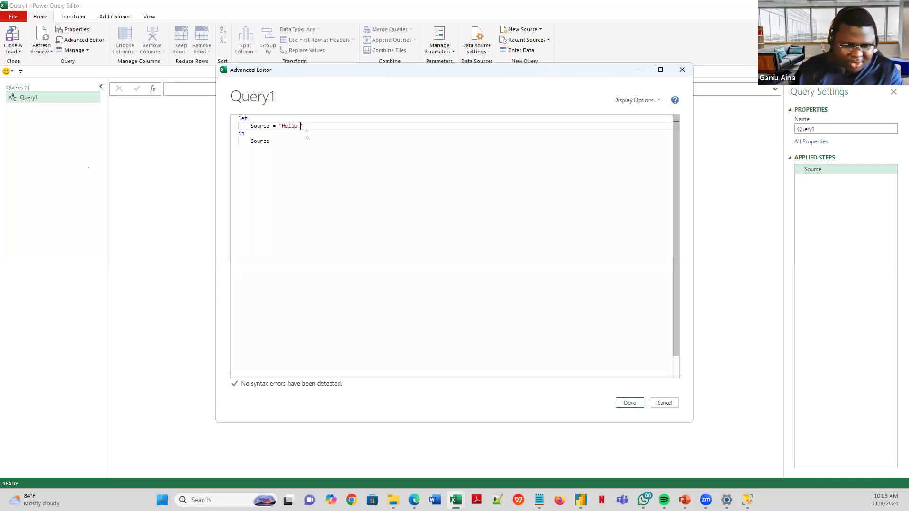
type("Worl")
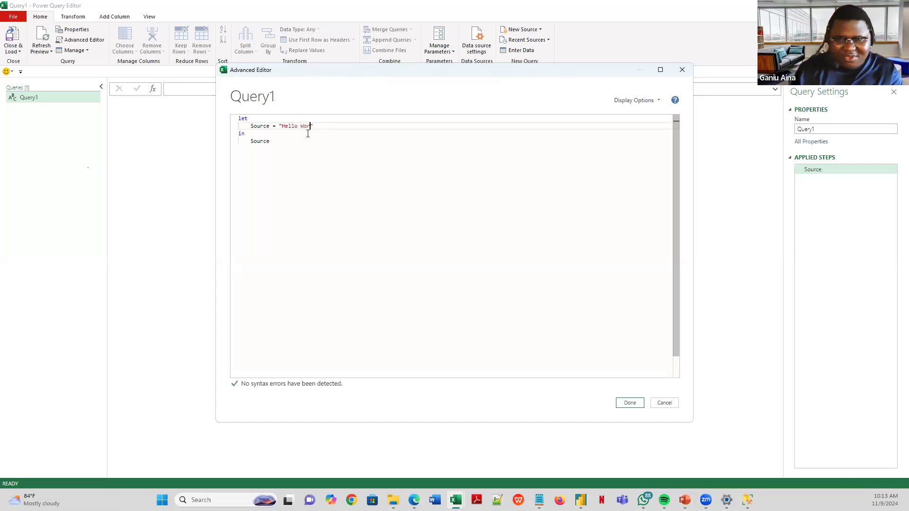
type("d")
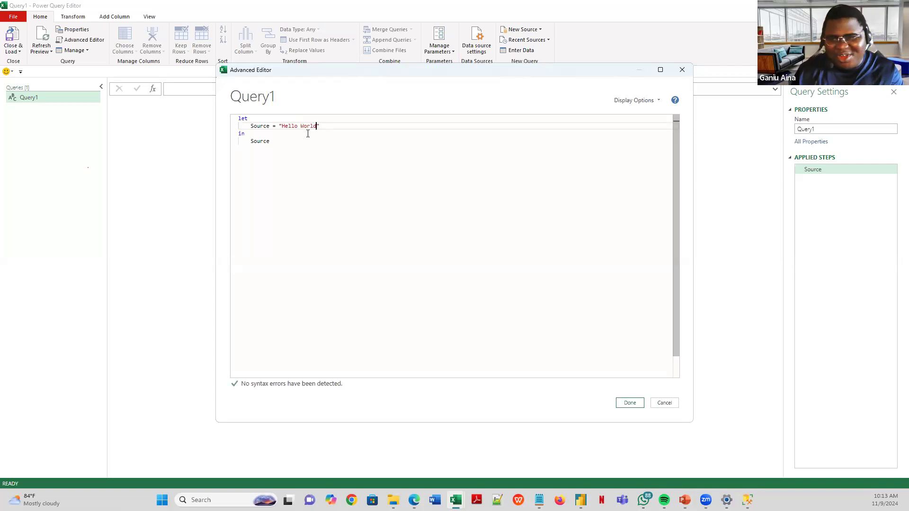
type("!")
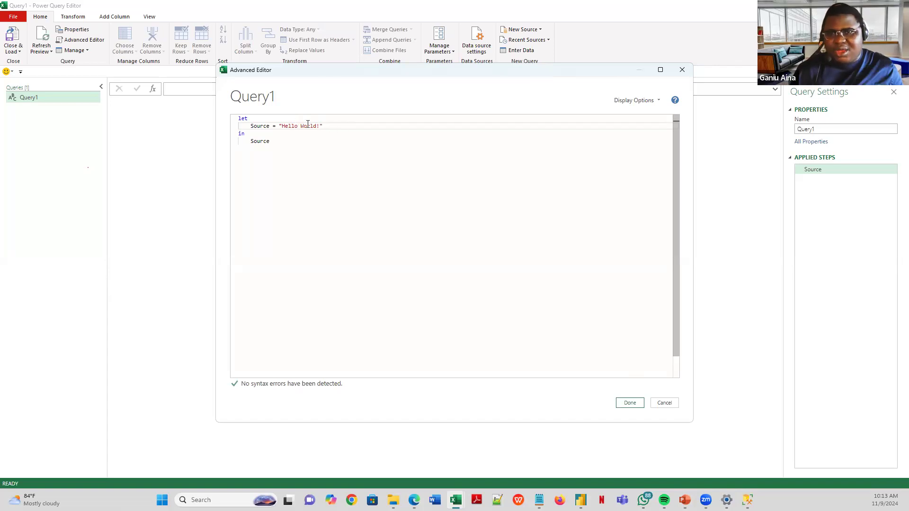
left_click(624, 405)
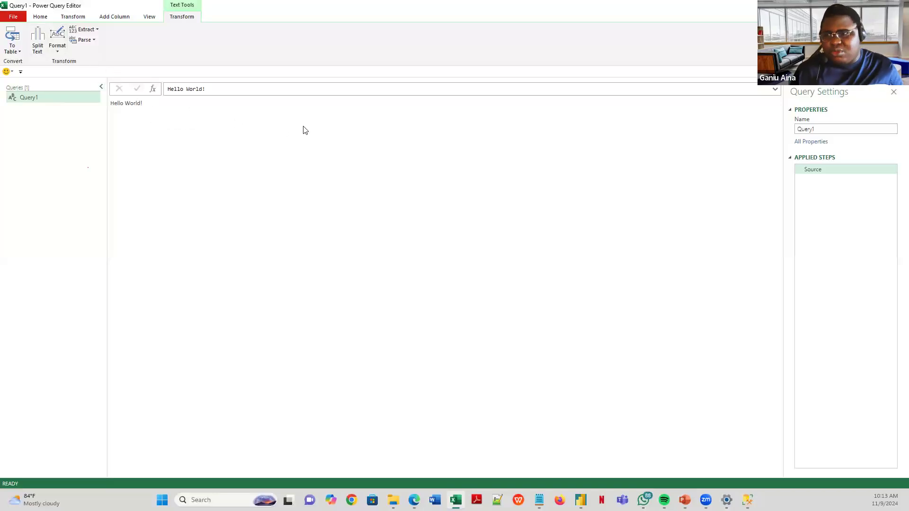
left_click(40, 17)
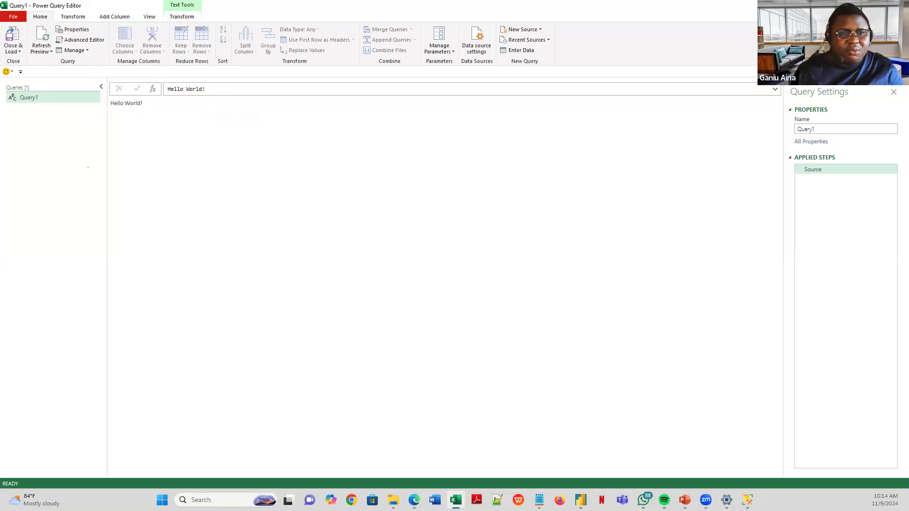
- Clear Query1's Hello World! code and paste in the copied World_Population M code
left_click(99, 42)
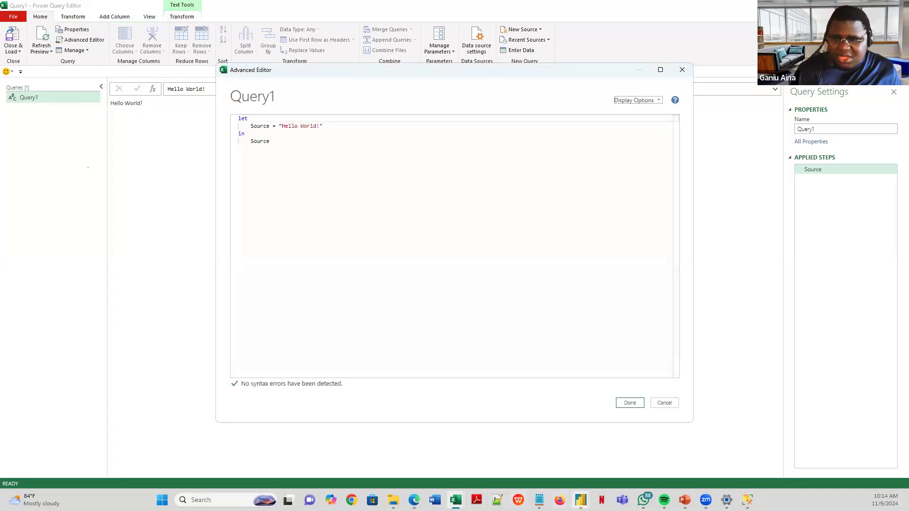
left_click(328, 163)
key("ctrl+a")
key("Delete")
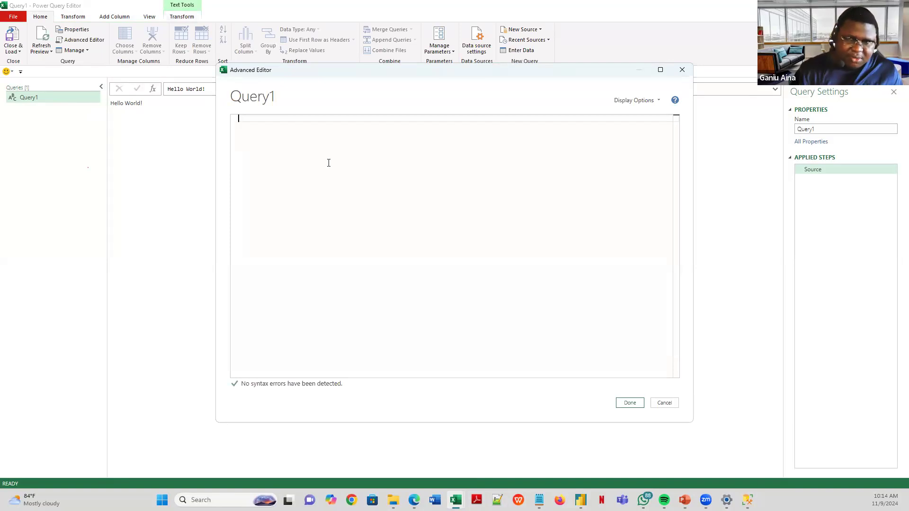
key("ctrl+v")
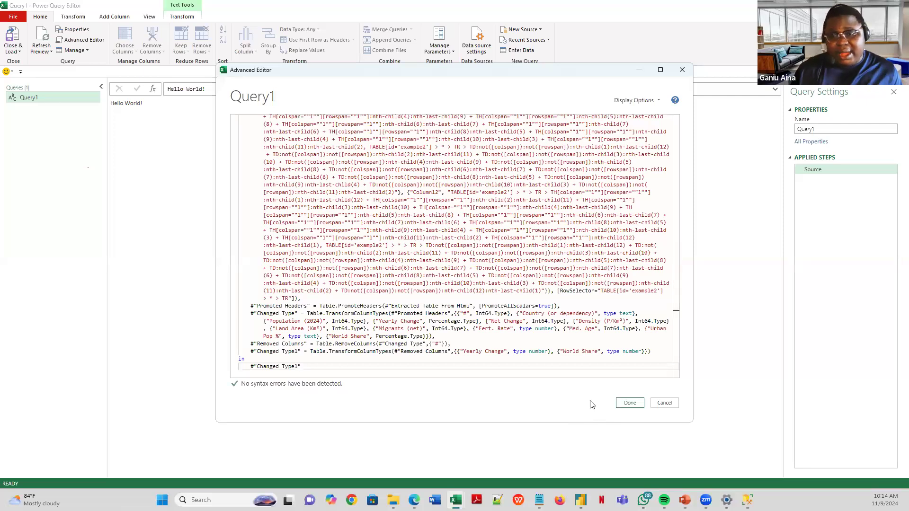
left_click(629, 403)
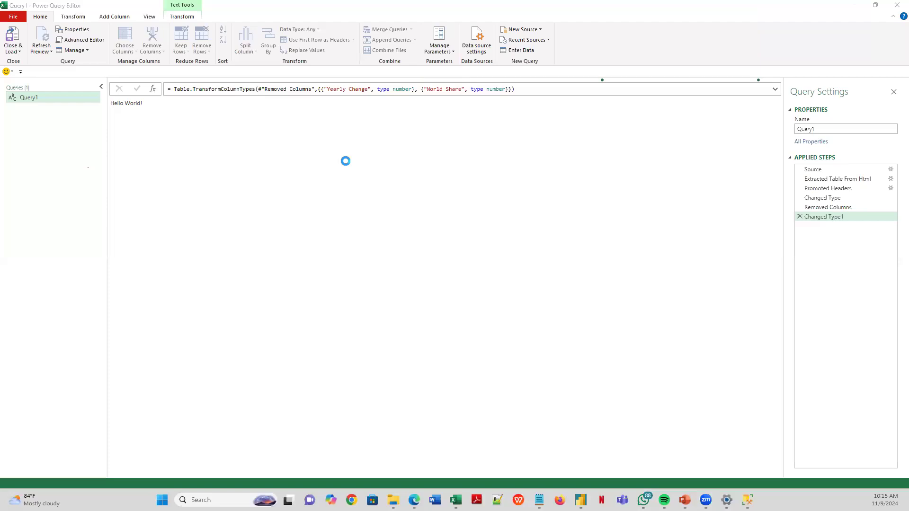
- Inspect Query1's Extracted Table From Html, Changed Type1 and Source steps, then go to Power BI Desktop
left_click(822, 180)
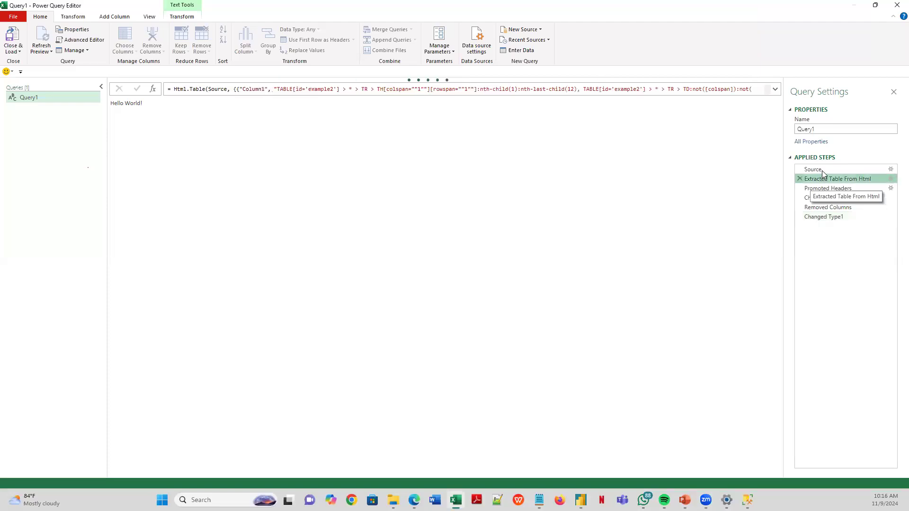
left_click(833, 217)
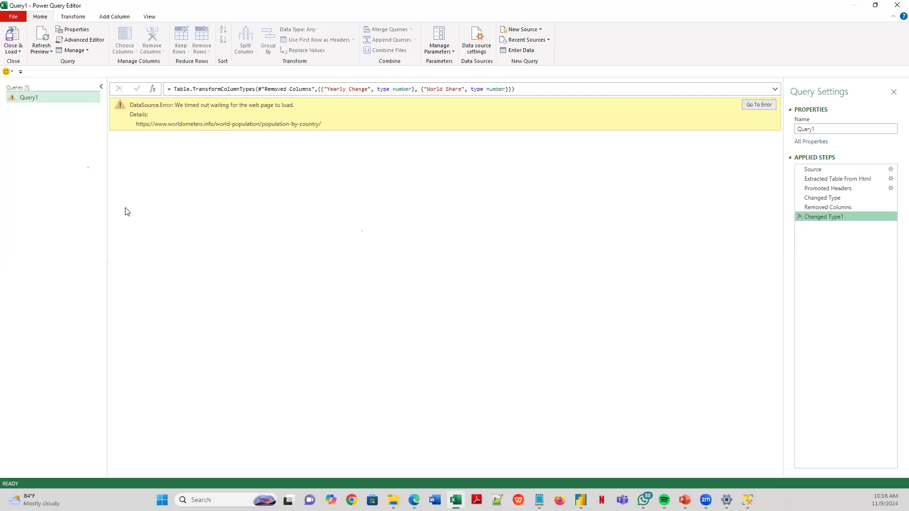
left_click(823, 171)
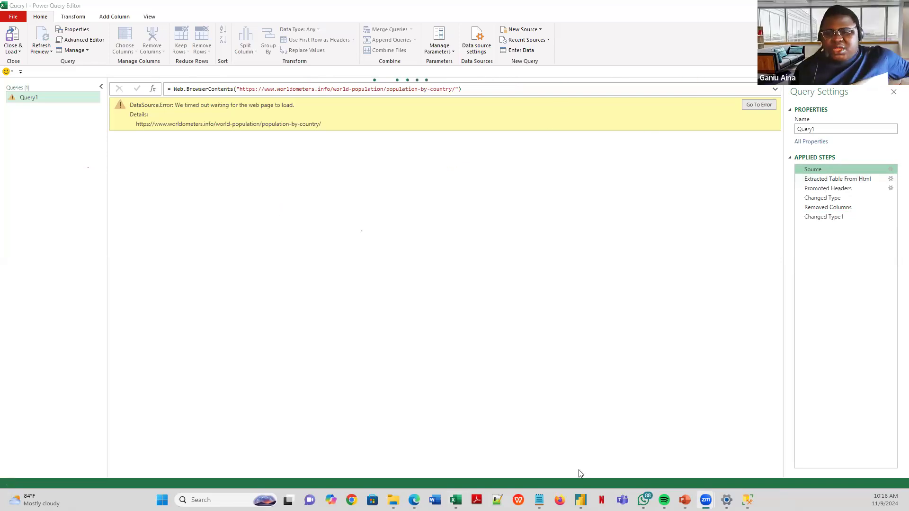
left_click(523, 456)
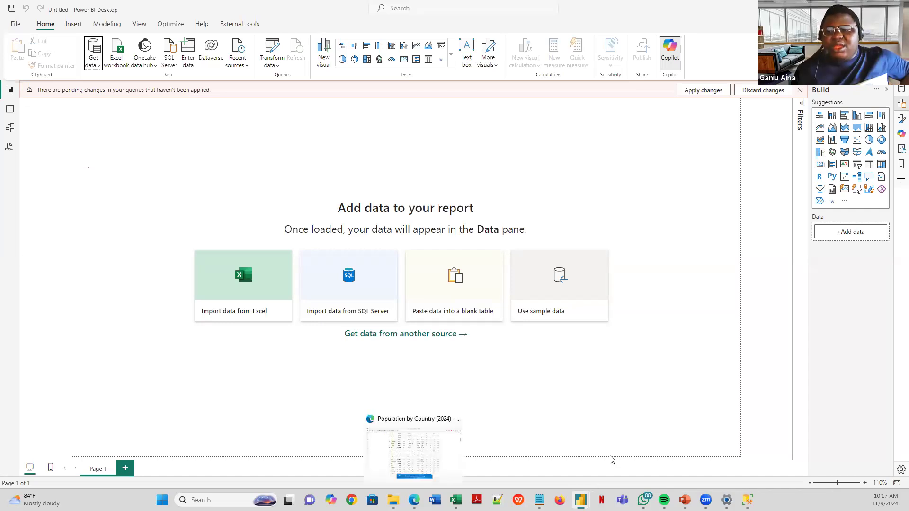
- Review World_Population in Power BI's Power Query Editor, then head back to Excel
left_click(631, 453)
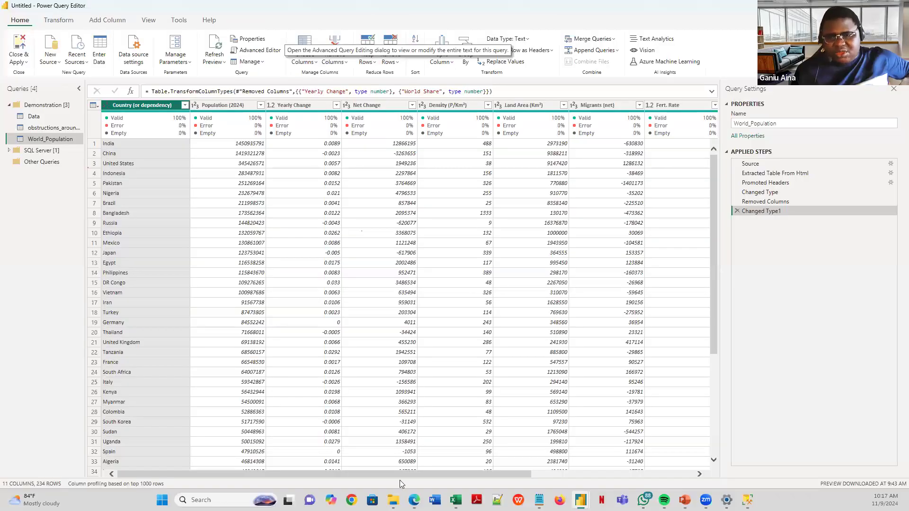
mouse_move(393, 500)
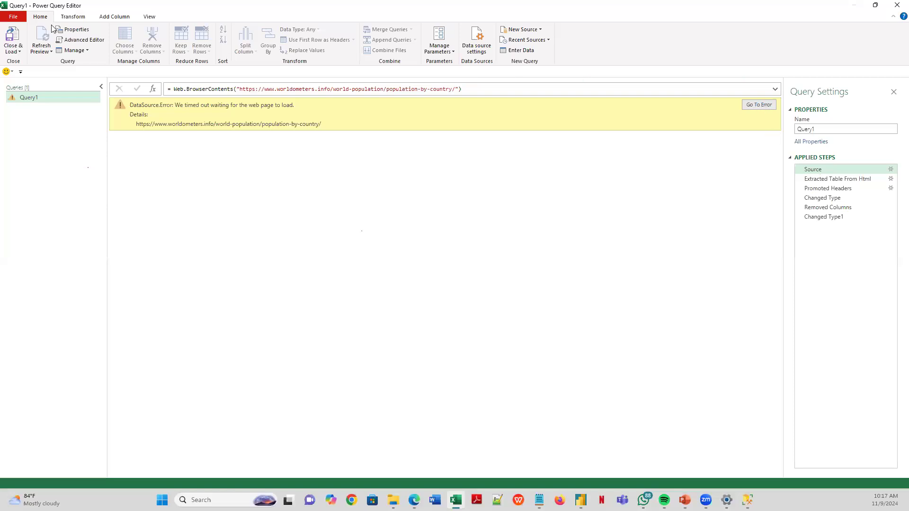
- Cancel Query1's stalled refresh, run Refresh All, and recheck the Source step's formula
left_click(114, 16)
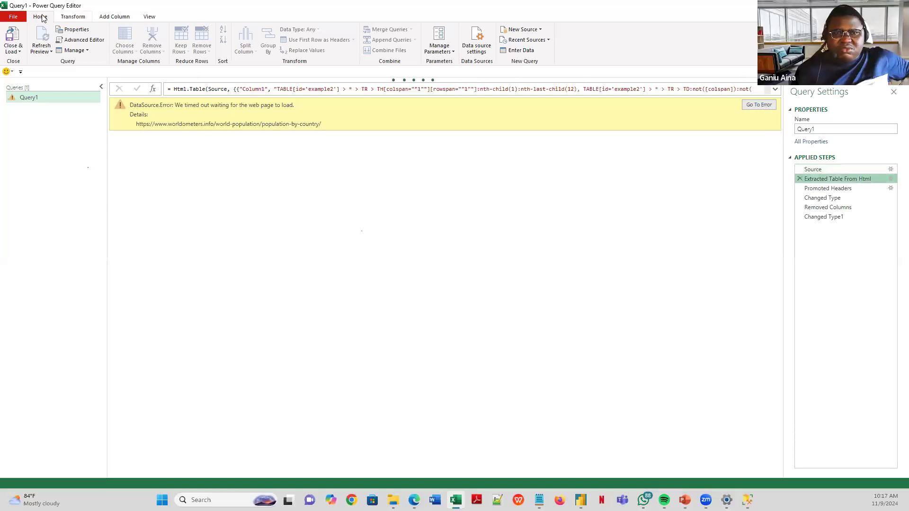
left_click(41, 17)
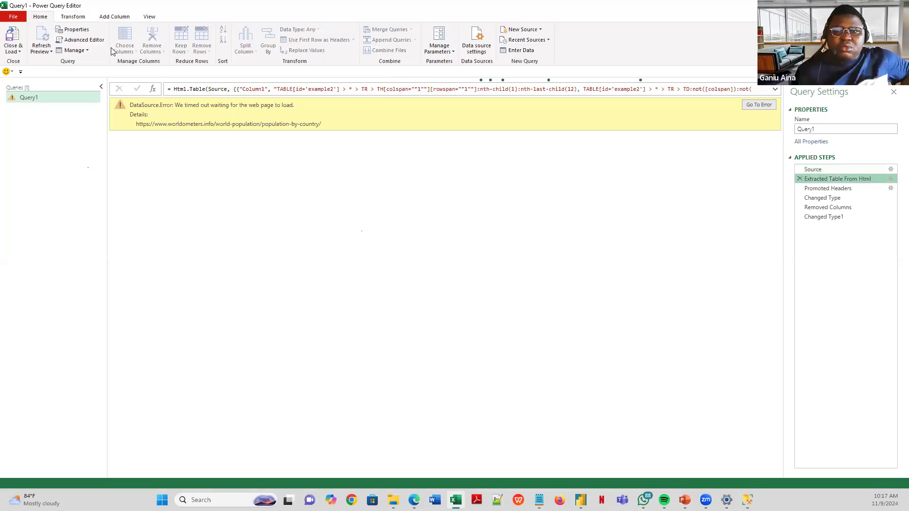
left_click(51, 52)
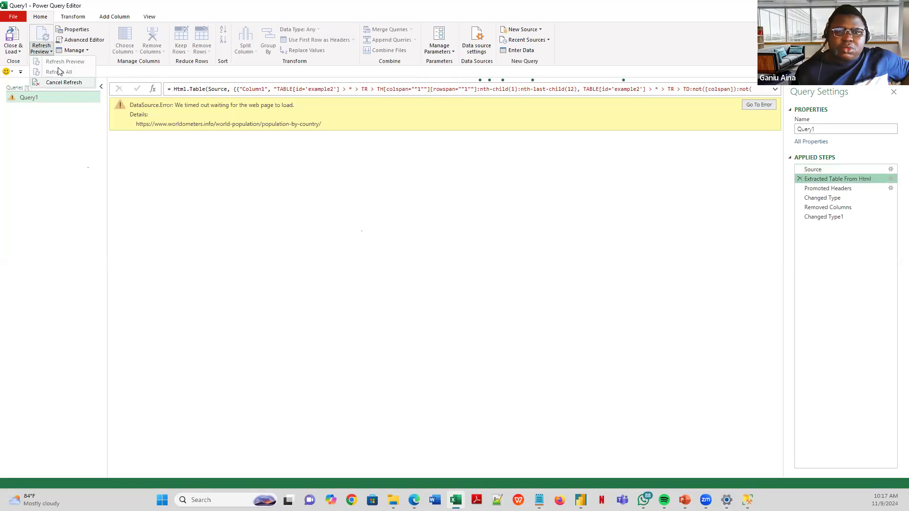
left_click(64, 80)
left_click(51, 52)
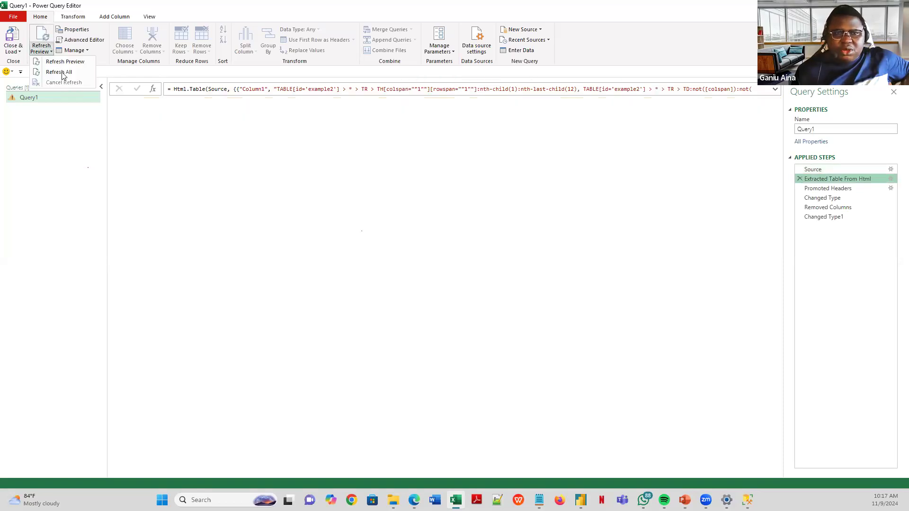
left_click(64, 73)
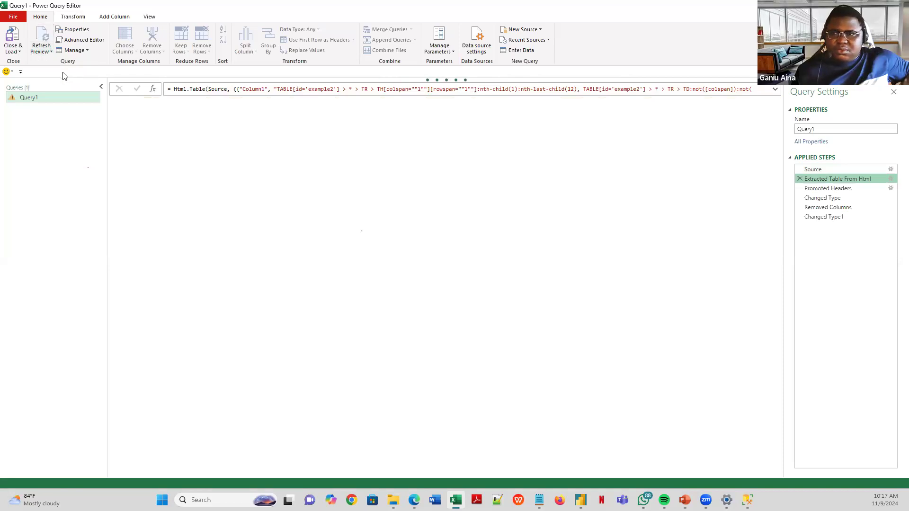
left_click(826, 168)
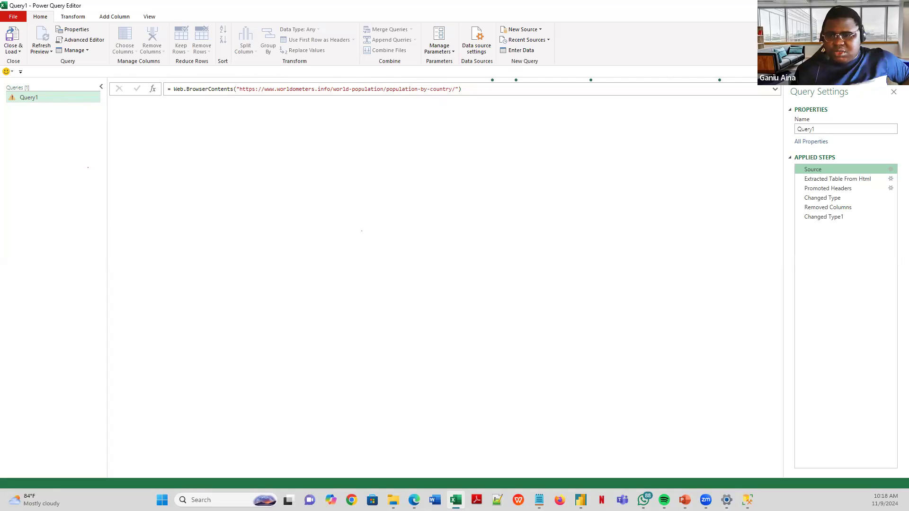
mouse_move(580, 498)
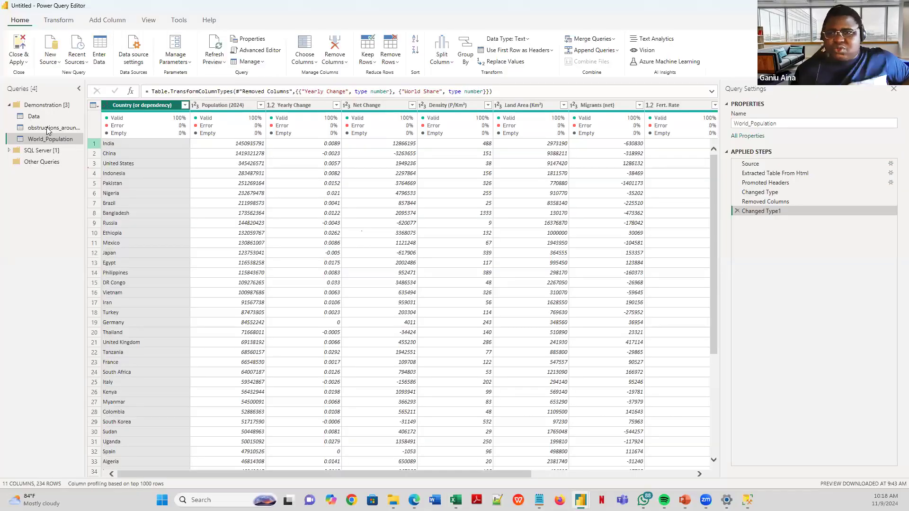
- In the obstructions_around_data query, remove the top 1 row
left_click(48, 128)
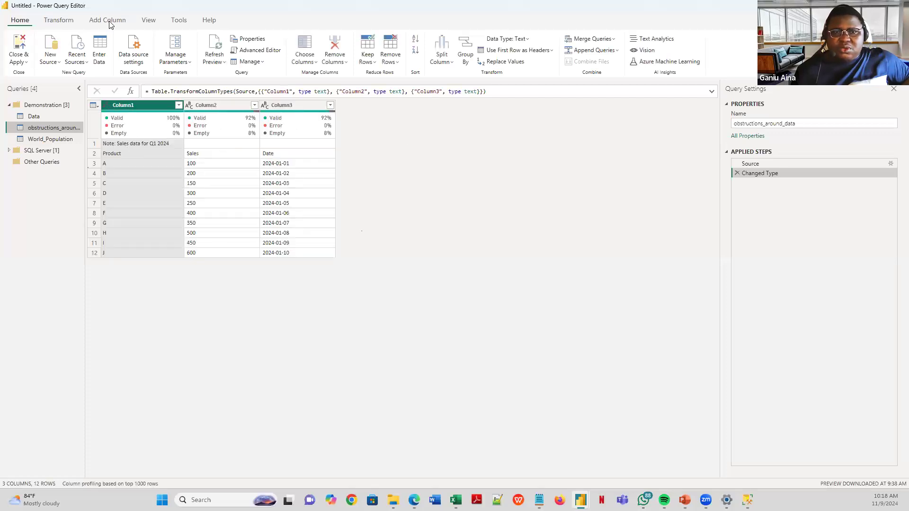
left_click(65, 21)
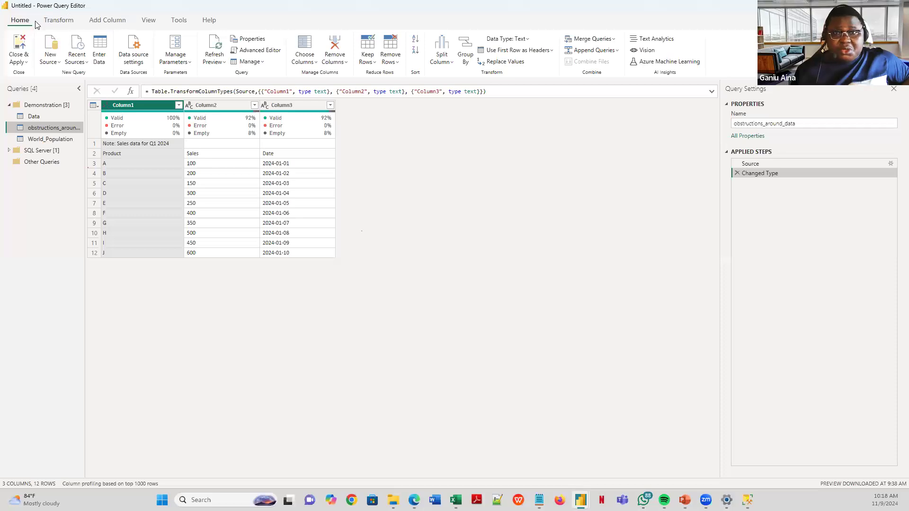
left_click(27, 22)
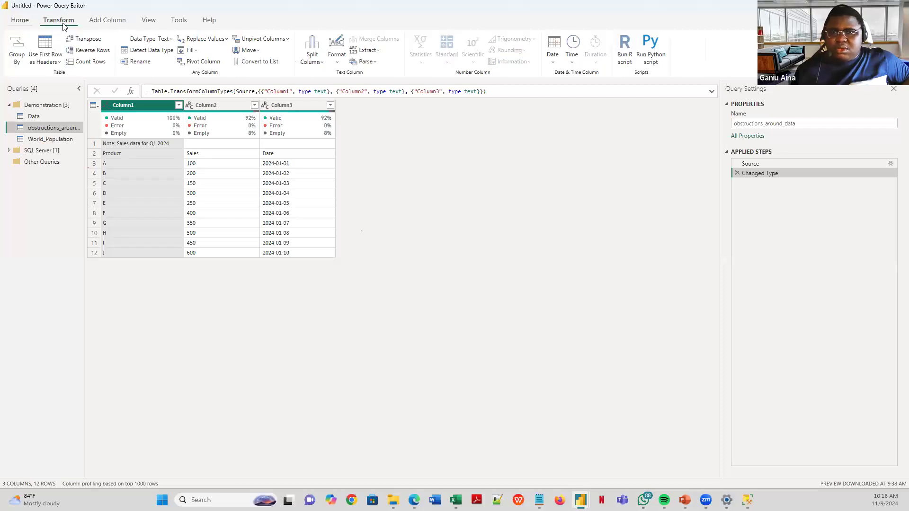
left_click(375, 66)
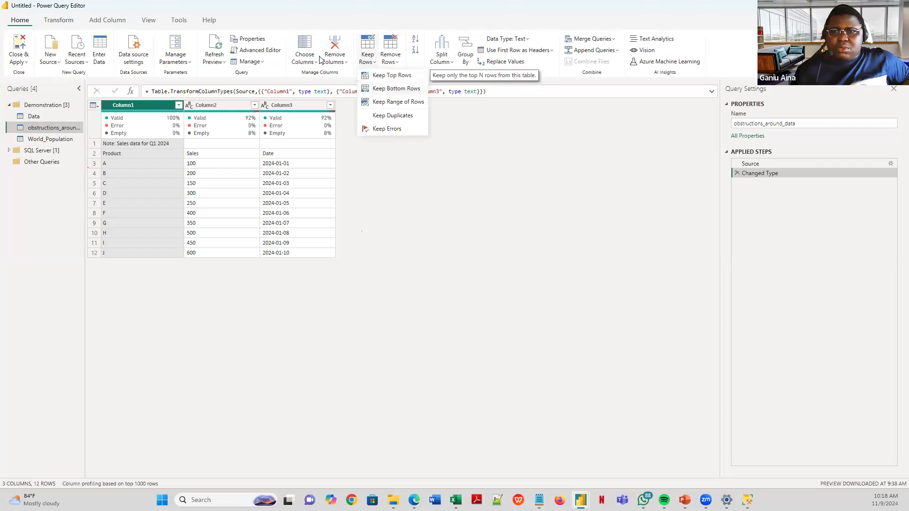
left_click(390, 59)
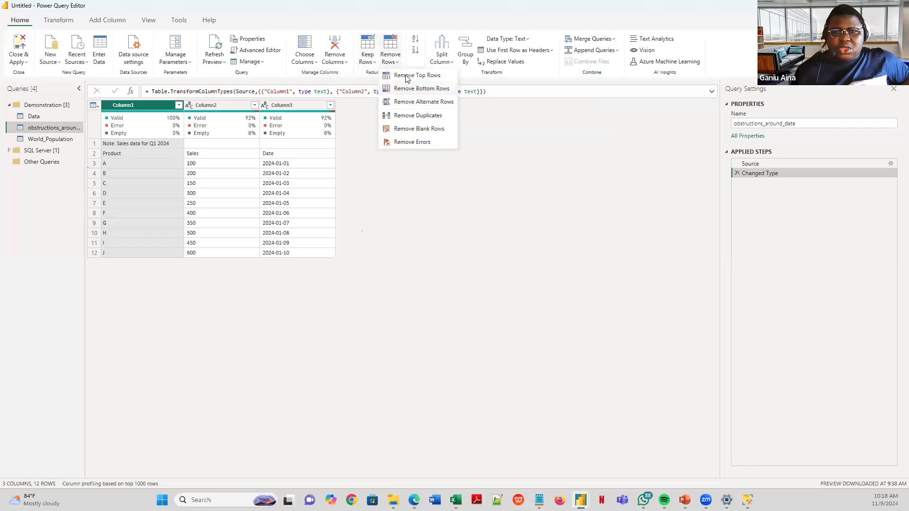
left_click(404, 78)
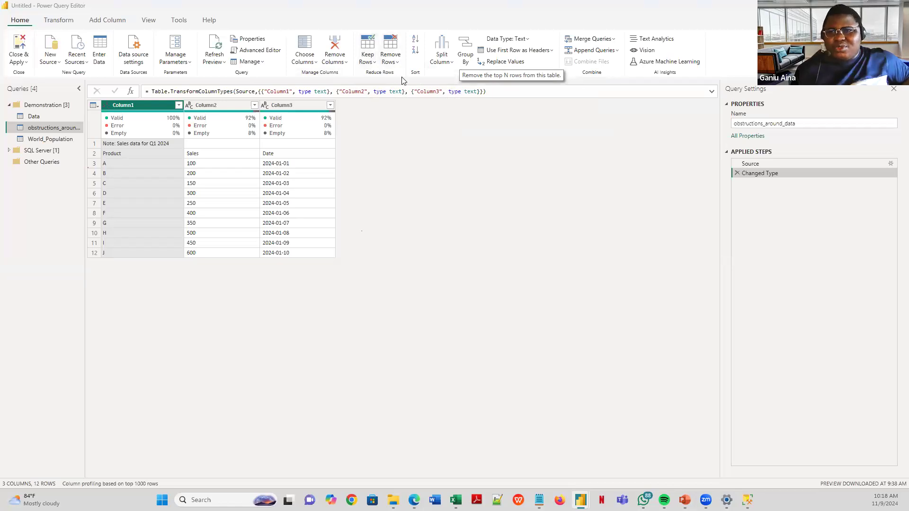
type("1")
left_click(555, 278)
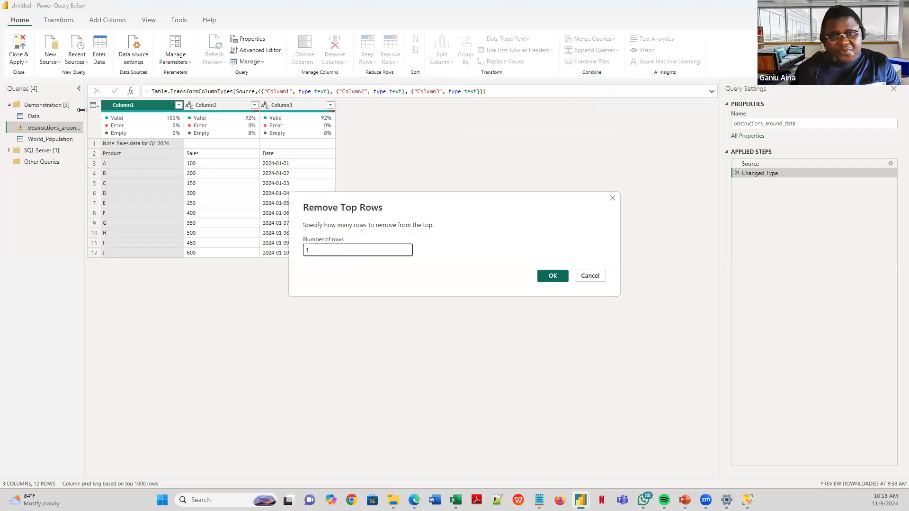
- Promote the first row to headers, select all the query's M code, and return to Excel
left_click(524, 52)
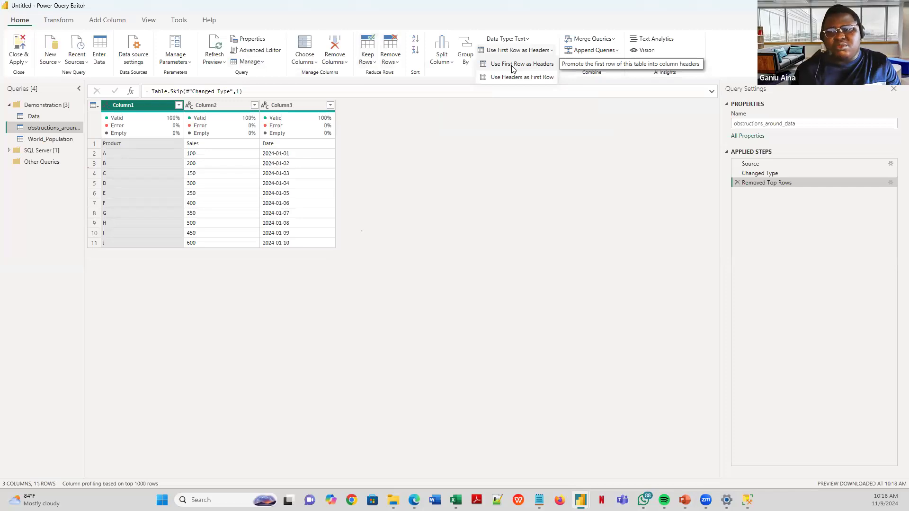
left_click(512, 66)
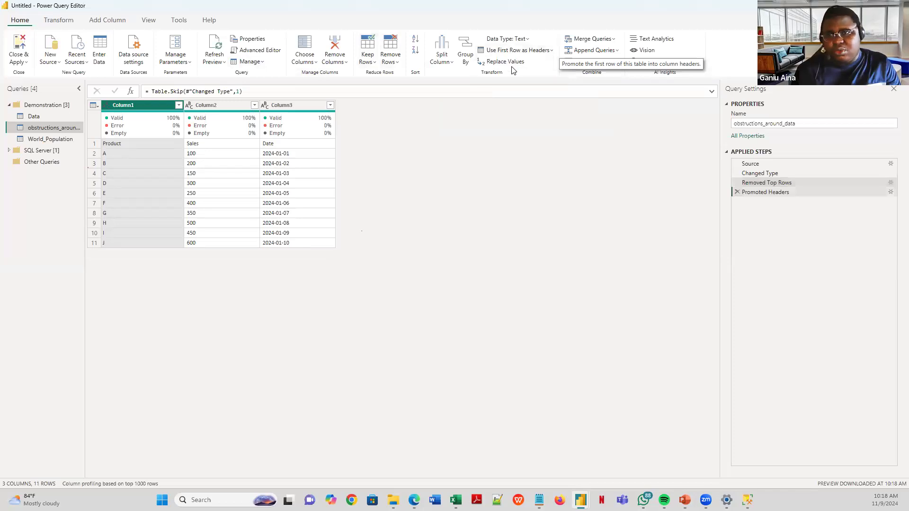
left_click(260, 51)
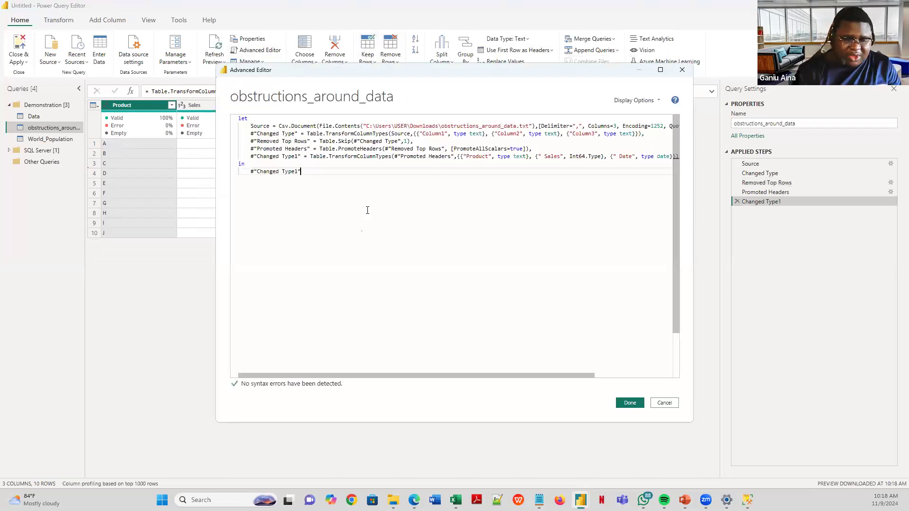
key("ctrl+a")
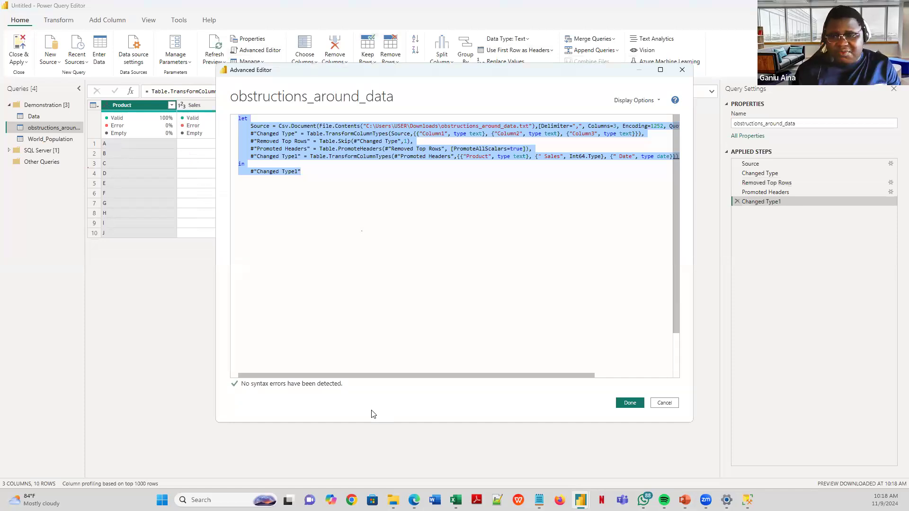
mouse_move(456, 500)
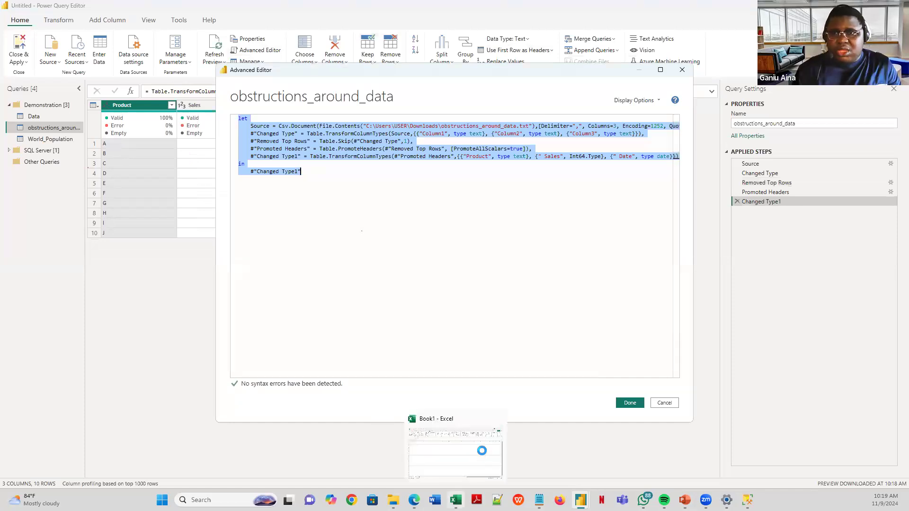
left_click(479, 451)
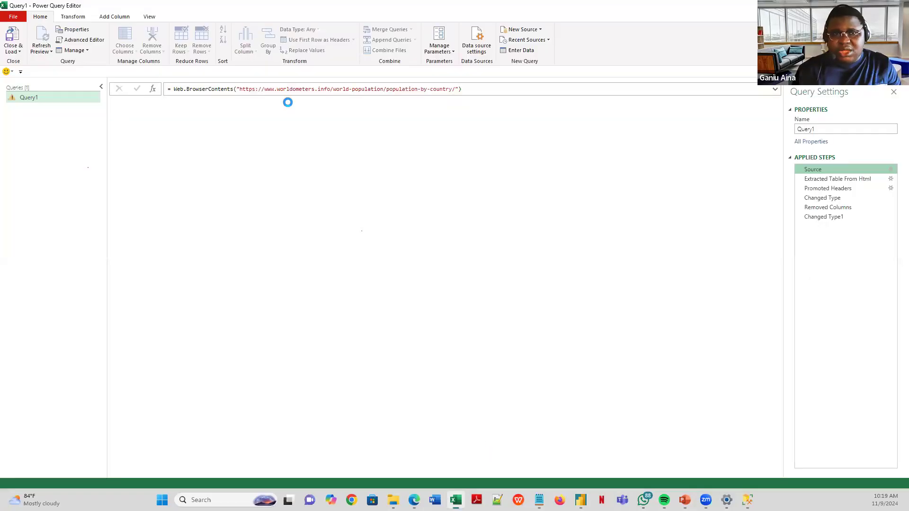
left_click(836, 181)
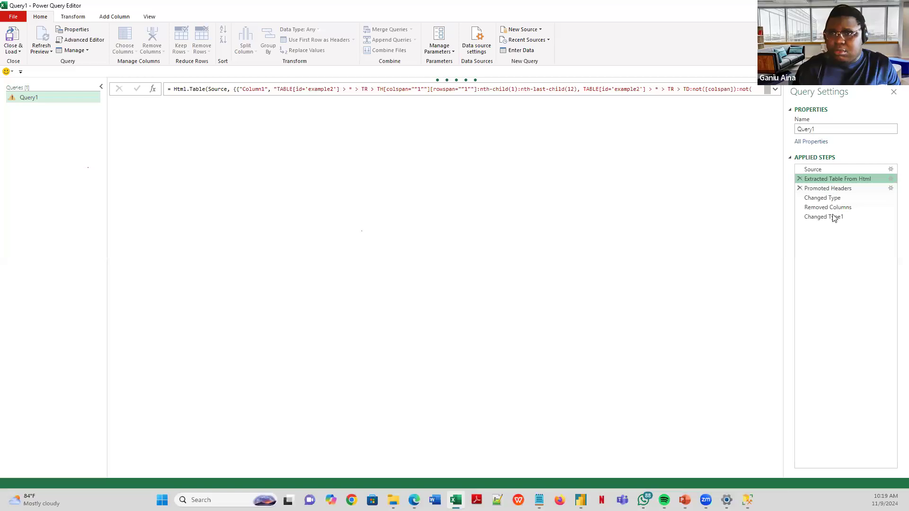
left_click(832, 216)
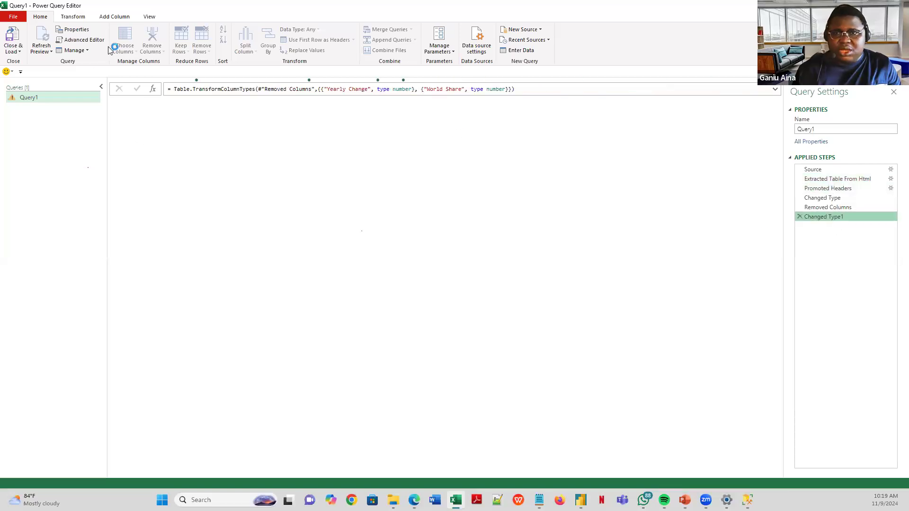
left_click(96, 40)
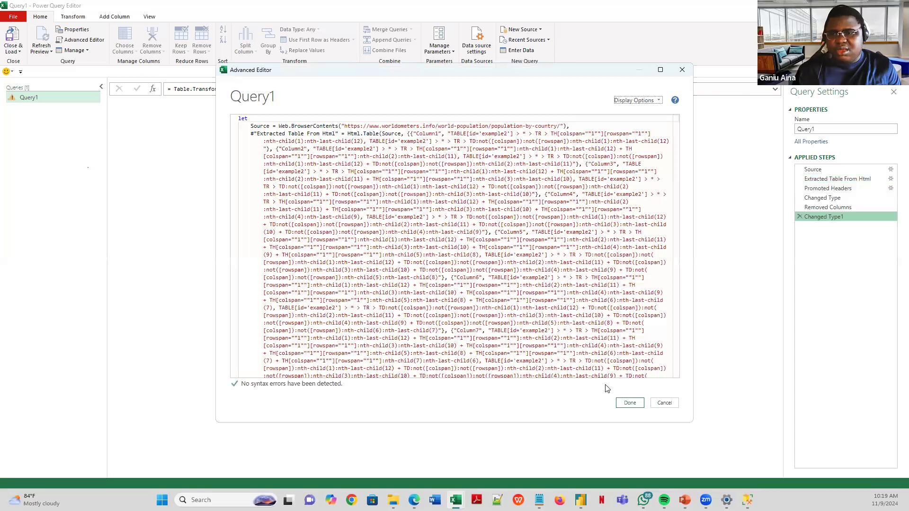
left_click(629, 403)
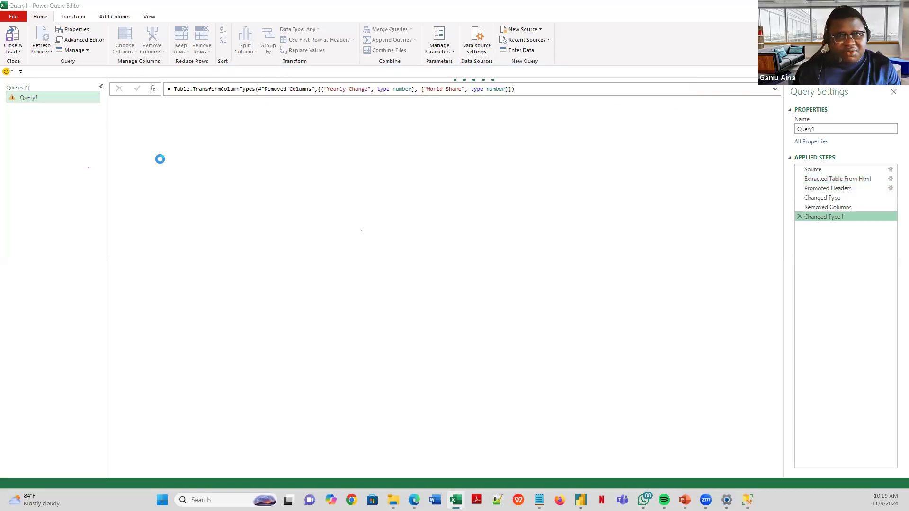
right_click(42, 103)
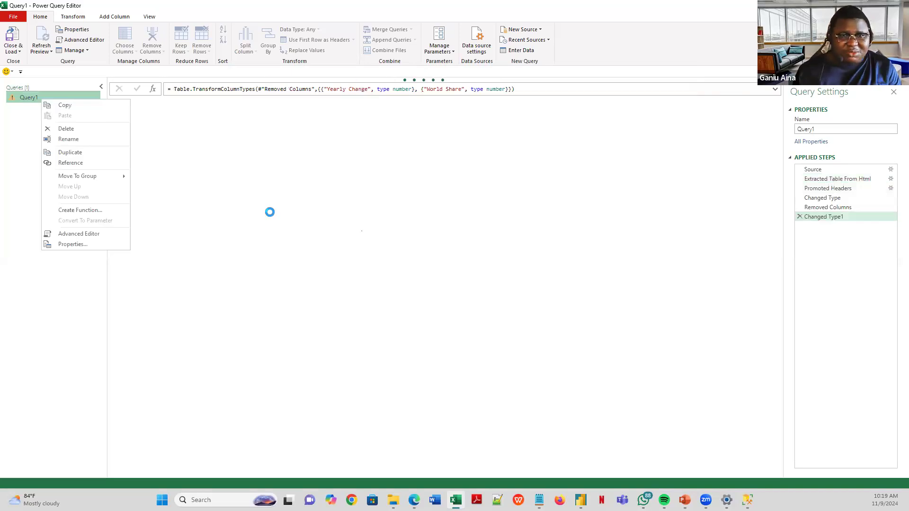
left_click(69, 128)
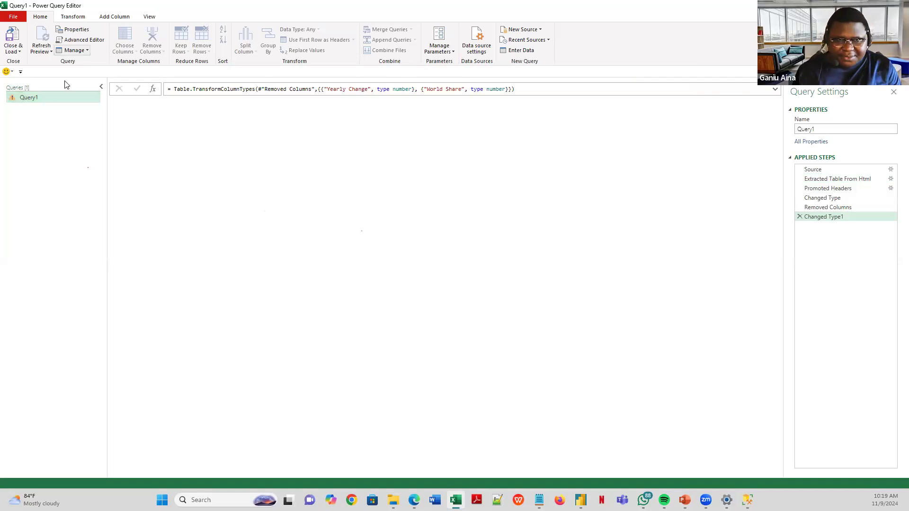
left_click(44, 51)
left_click(54, 115)
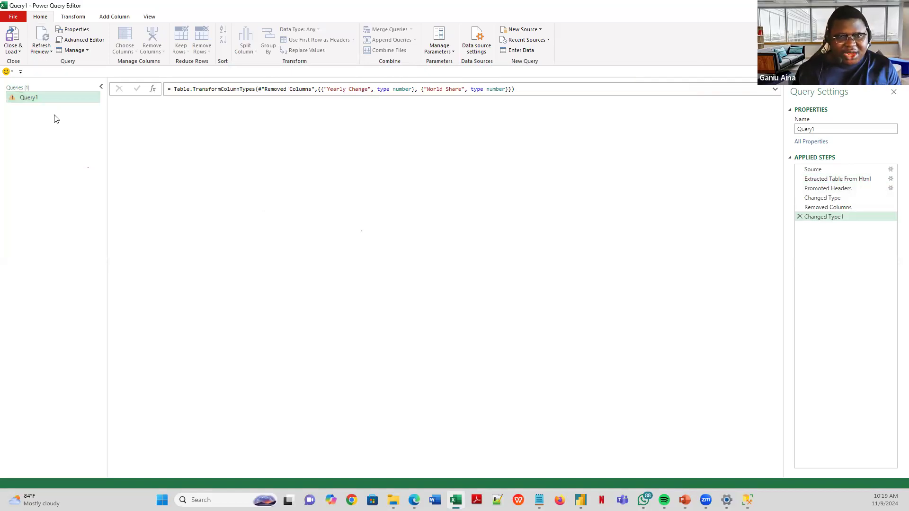
- Add blank query Query2 in Excel, then close Power BI's Advanced Editor
right_click(86, 138)
mouse_move(116, 135)
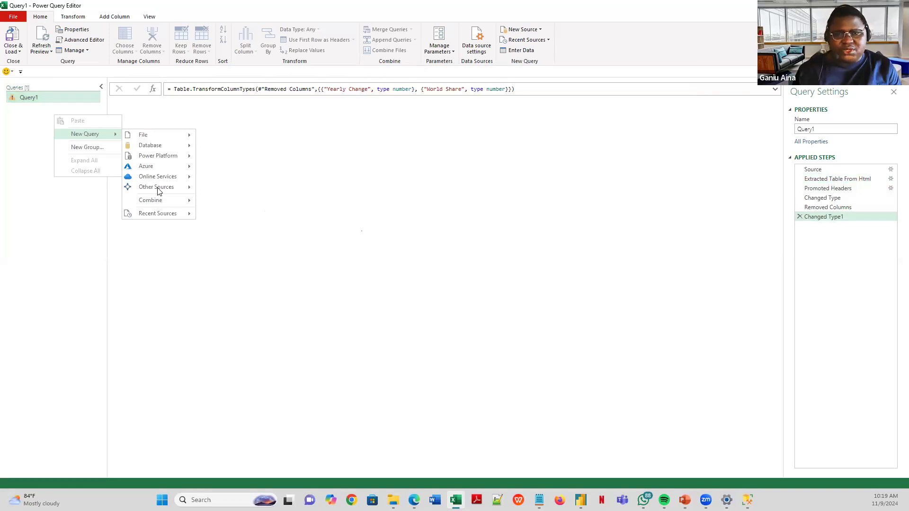
mouse_move(159, 191)
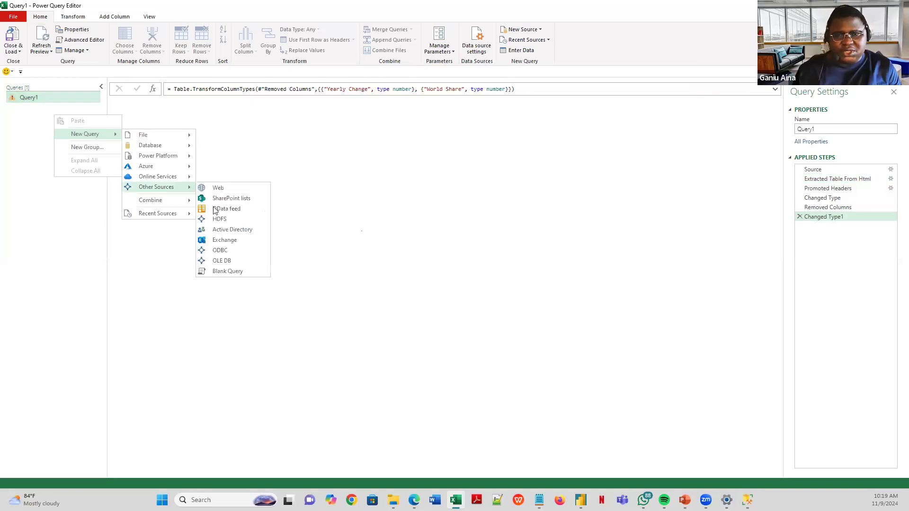
left_click(238, 268)
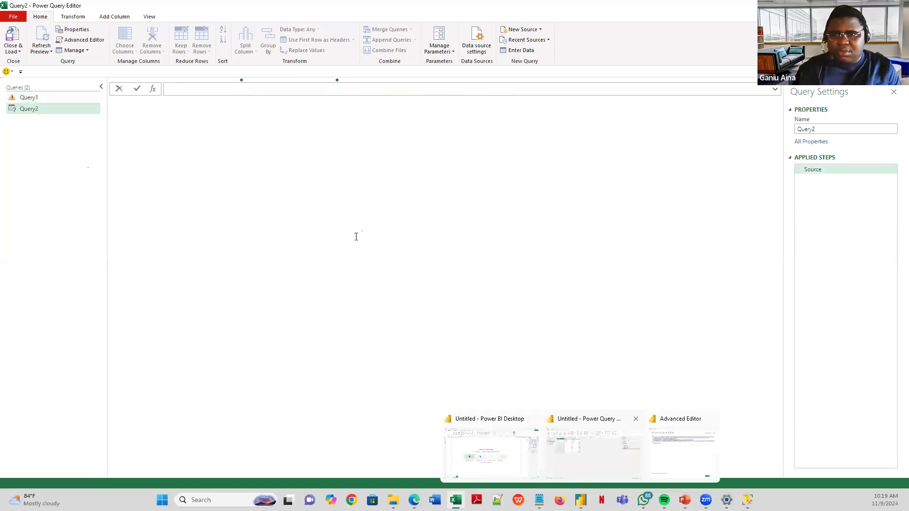
left_click(590, 447)
left_click(657, 403)
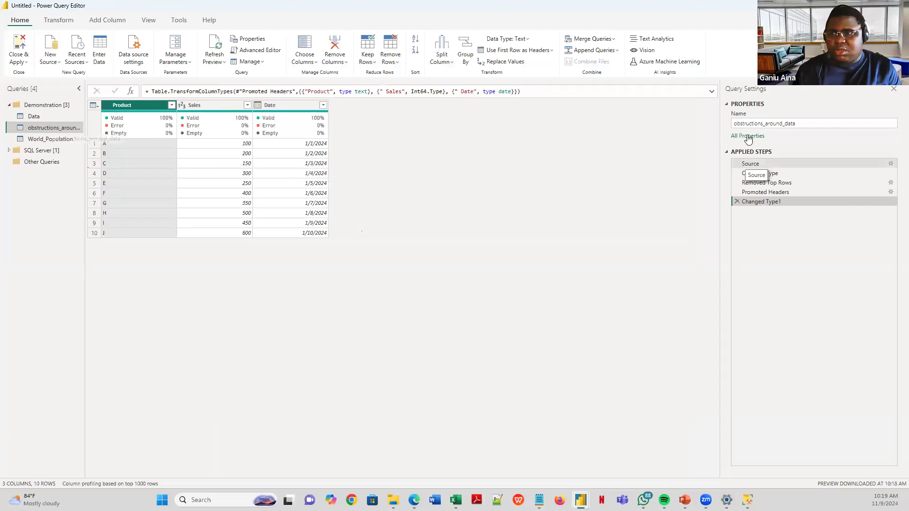
- Open the Advanced Editor for obstructions_around_data from its Source step and select all its M code
left_click(750, 164)
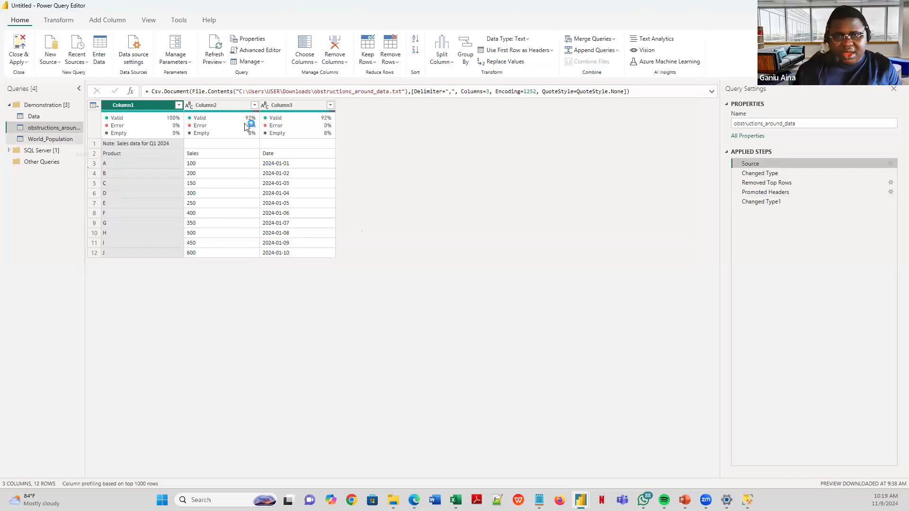
left_click(265, 50)
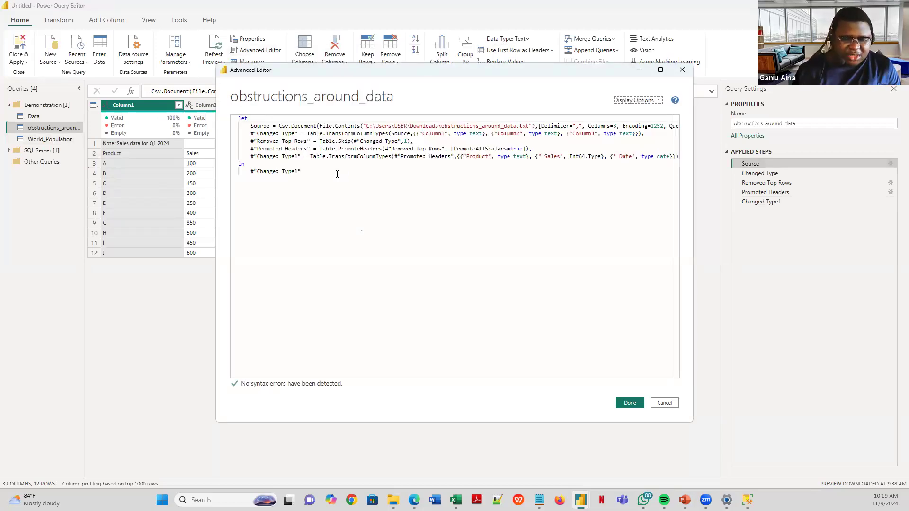
left_click(337, 174)
key("ctrl+a")
key("ctrl+c")
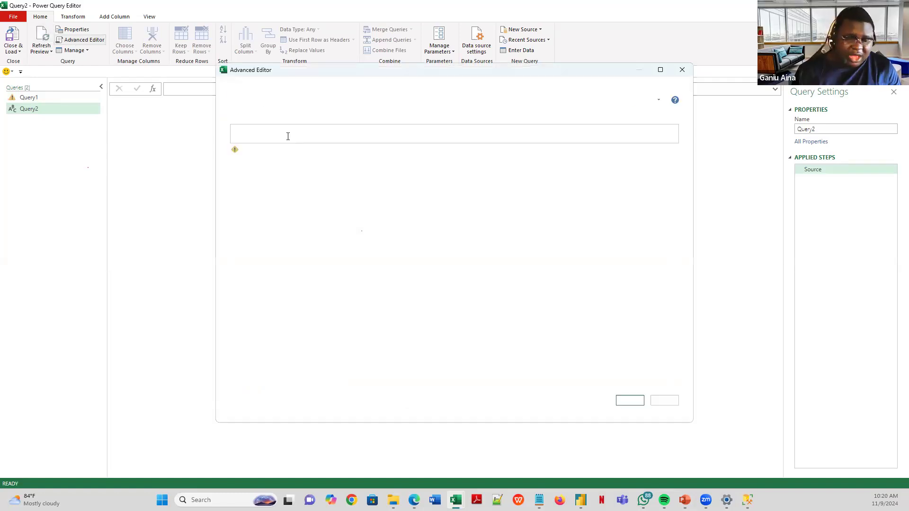
- Replace Query2's placeholder code with the copied M code, then return to Power BI's Advanced Editor
key("ctrl+a")
key("Delete")
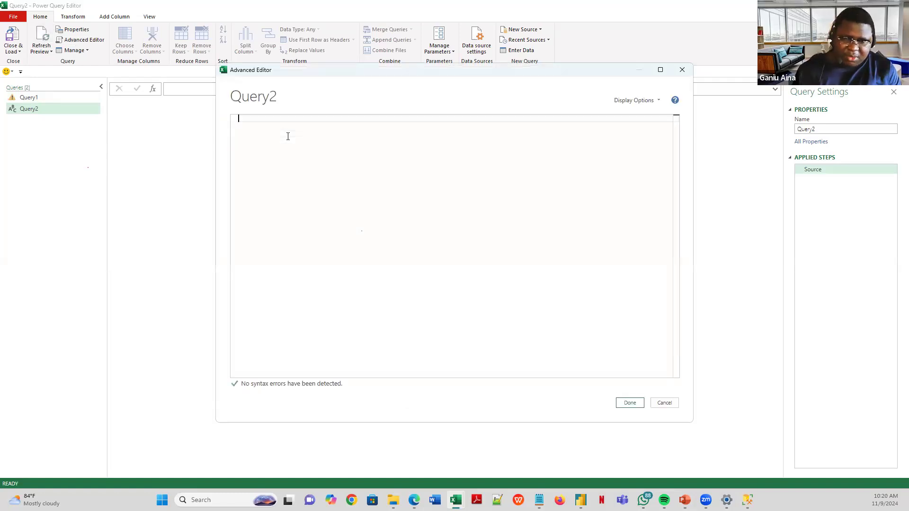
key("ctrl+v")
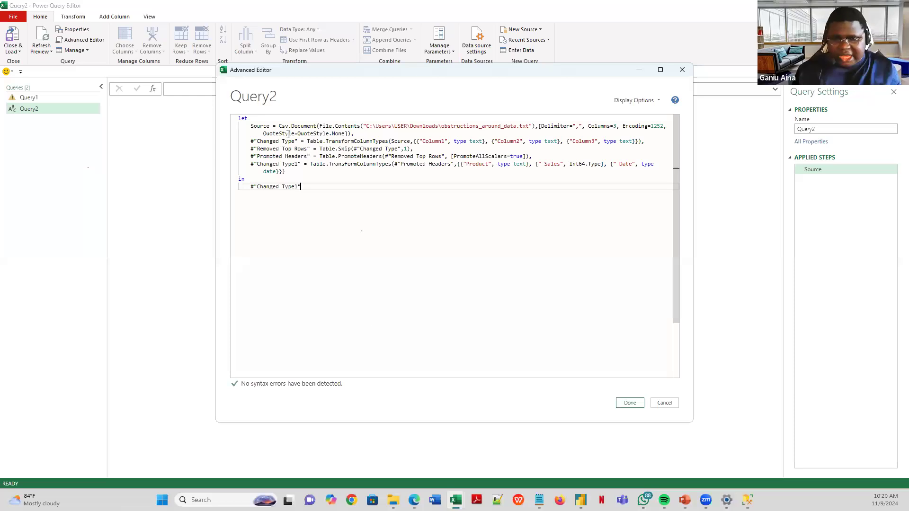
left_click(630, 402)
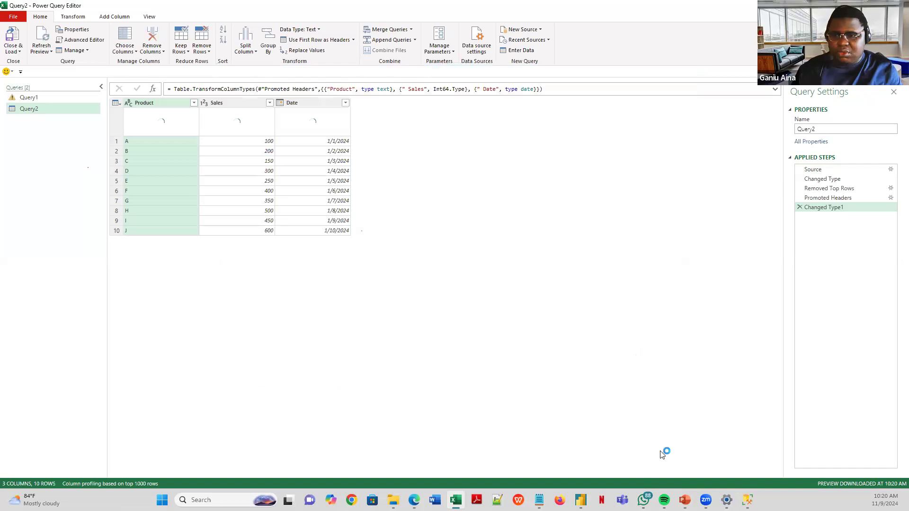
mouse_move(581, 499)
left_click(634, 413)
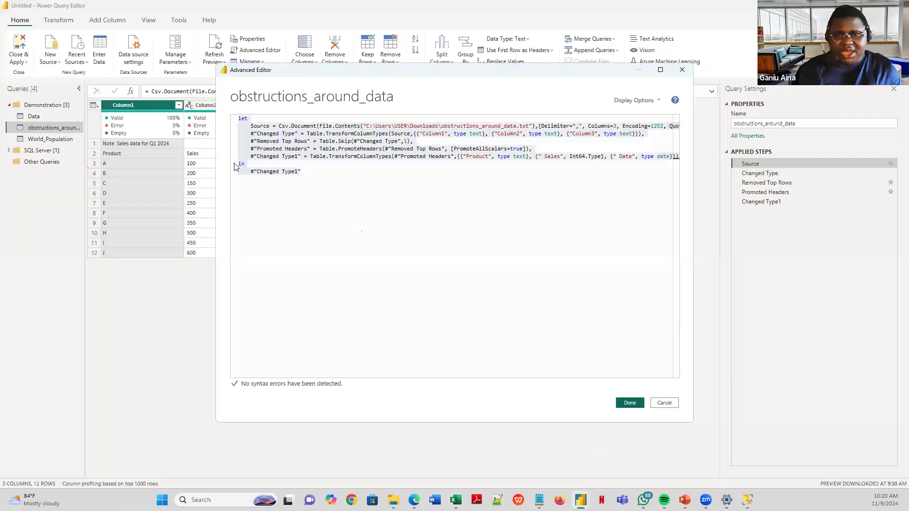
- Dismiss Power BI's Advanced Editor with Esc and switch back to Excel's Power Query Editor
key("Escape")
mouse_move(456, 500)
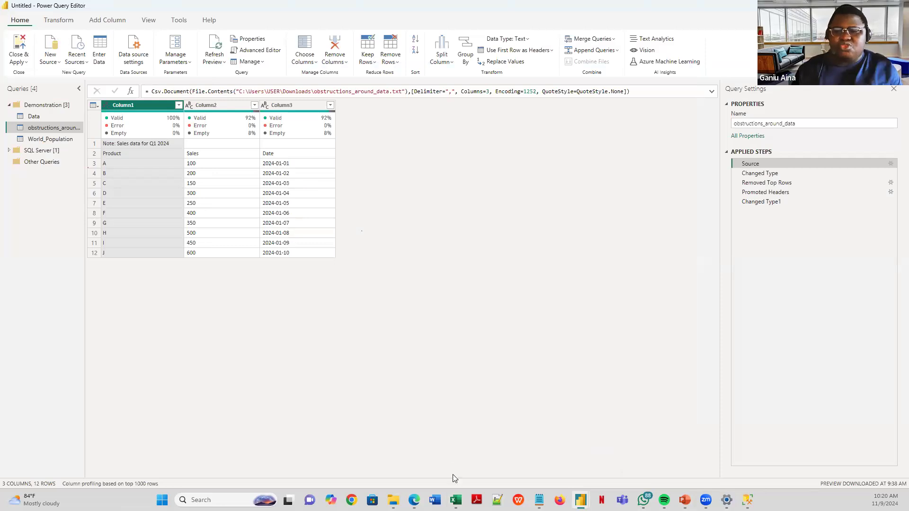
left_click(418, 441)
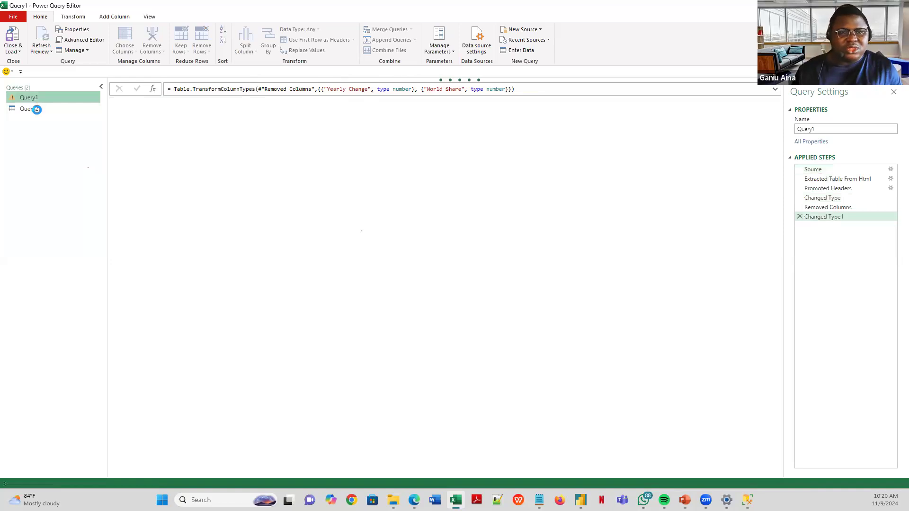
- Check Query2's cleaned 10-row Product, Sales and Date table, then switch to the PowerPoint slides
left_click(36, 109)
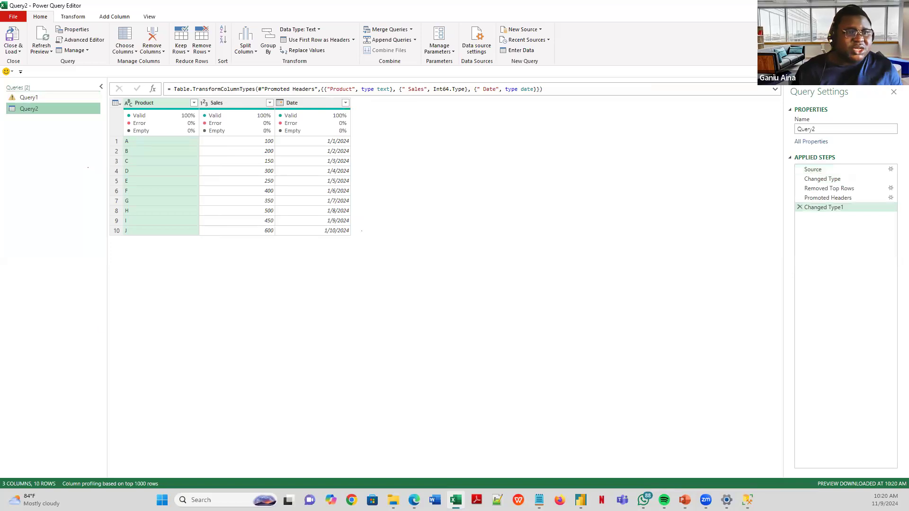
key("alt+Tab")
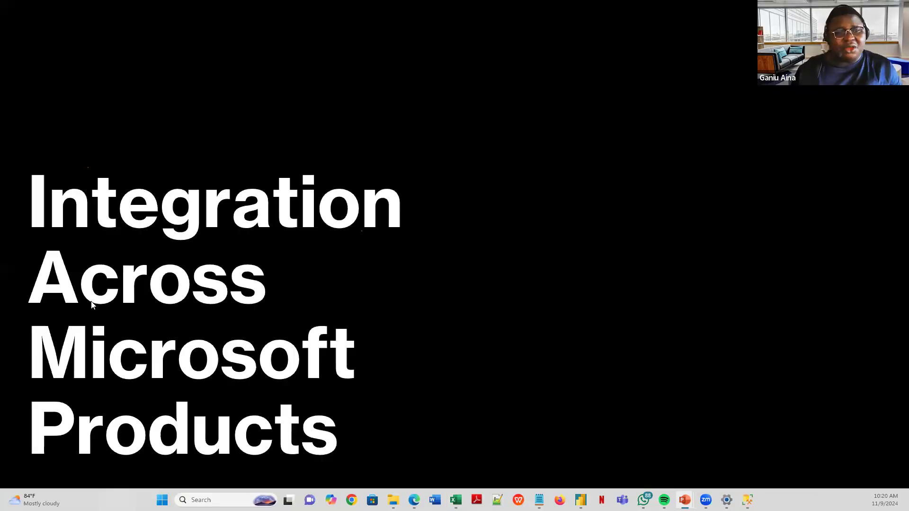
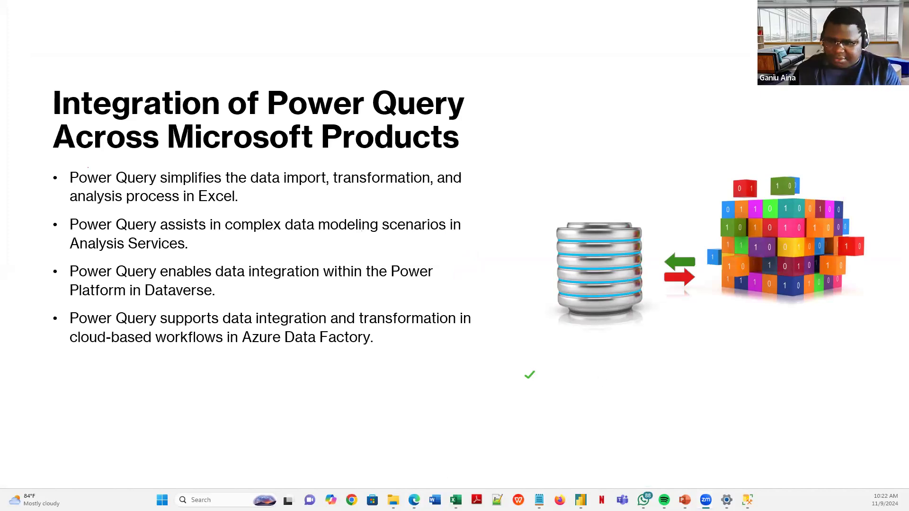
- Leave the Power Query integration slide for the browser's Microsoft account picker
left_click(414, 500)
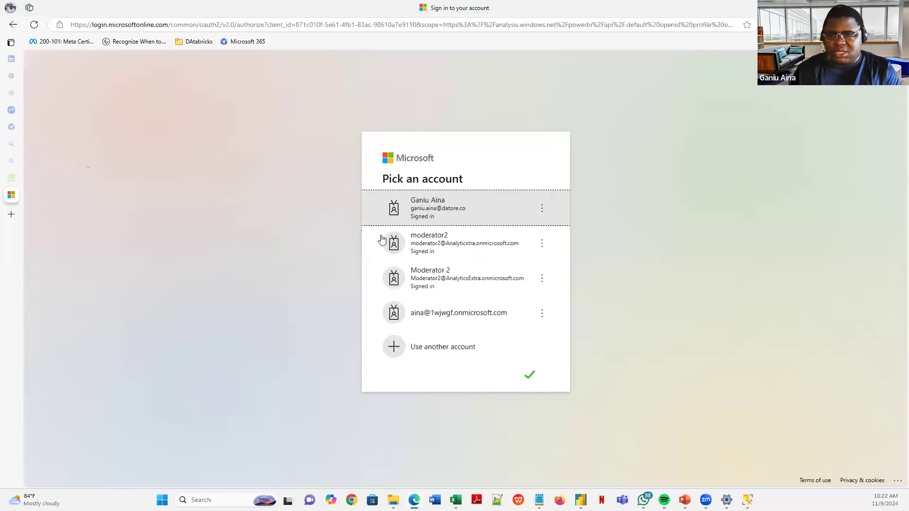
- Choose the listed work account and sign in to reach the Microsoft Fabric home page
left_click(448, 320)
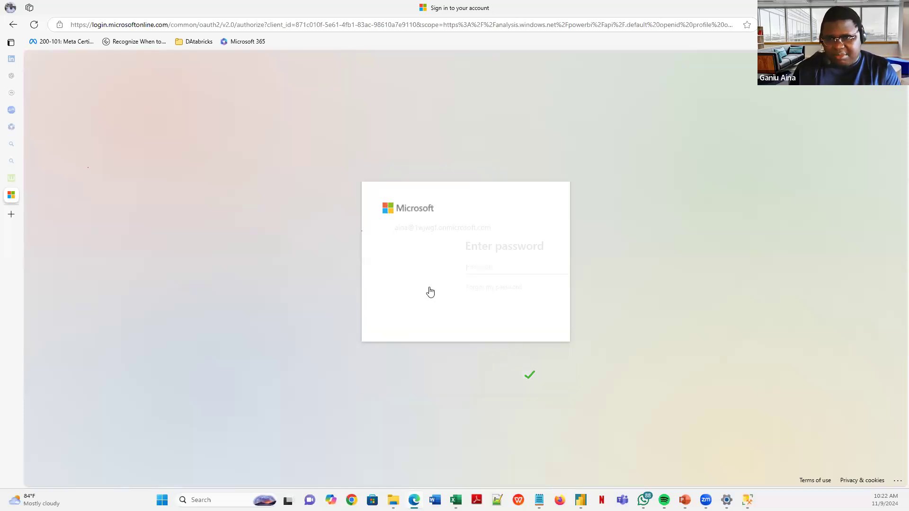
left_click(541, 316)
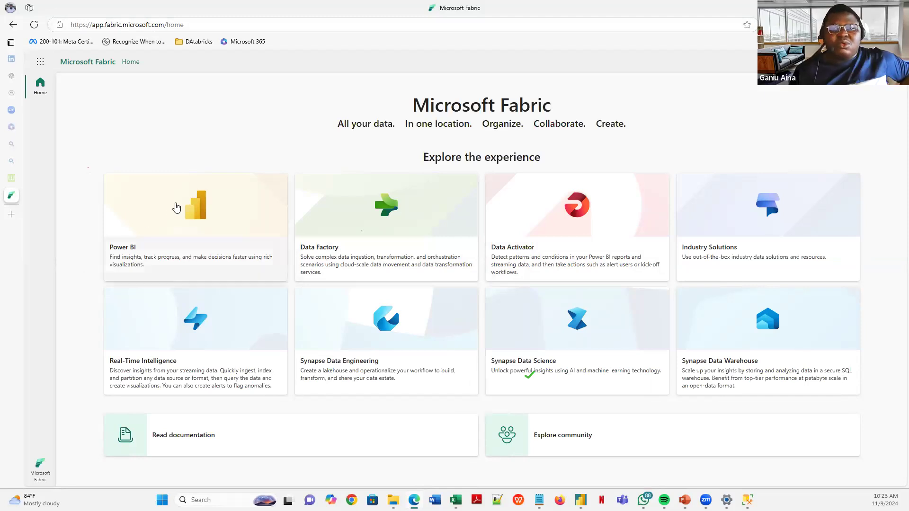
- Open the Power BI experience and switch it to Data Factory
left_click(163, 210)
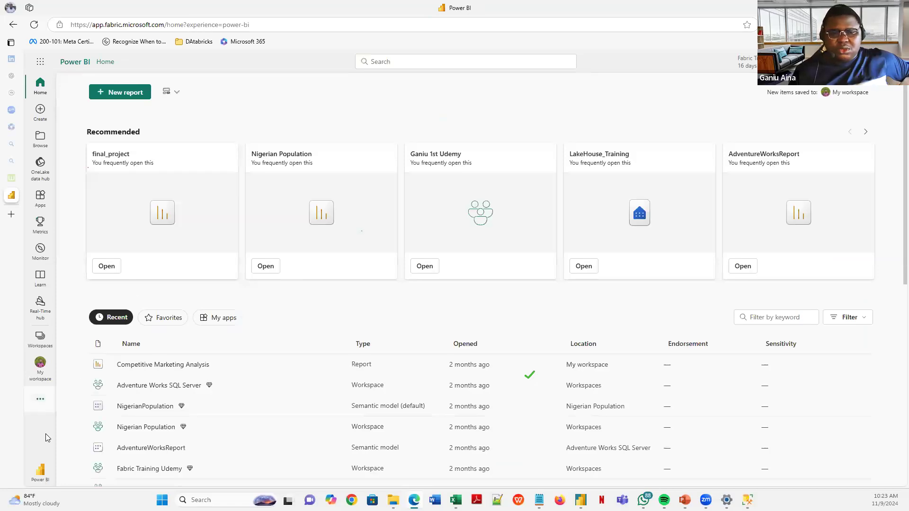
left_click(42, 475)
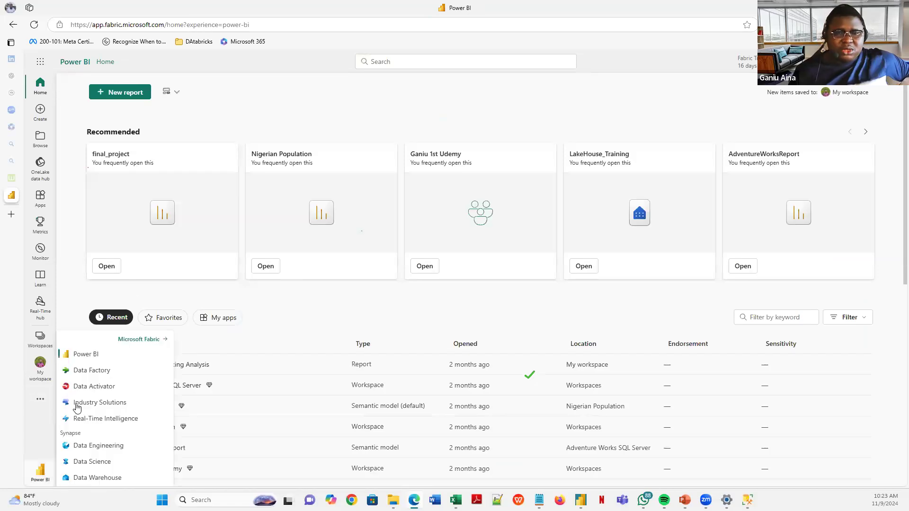
left_click(91, 369)
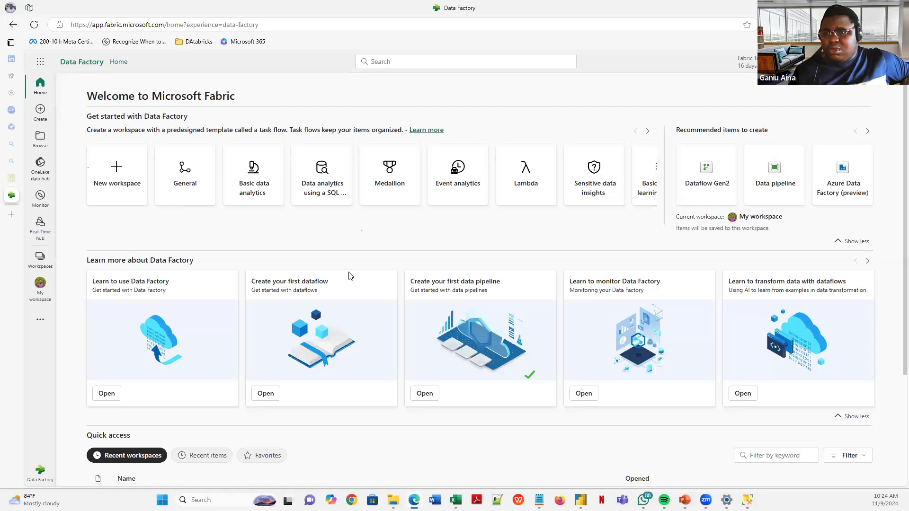
- Open the Data Factory workspace from the Workspaces list
scroll(258, 256, "down", 3)
scroll(262, 273, "up", 3)
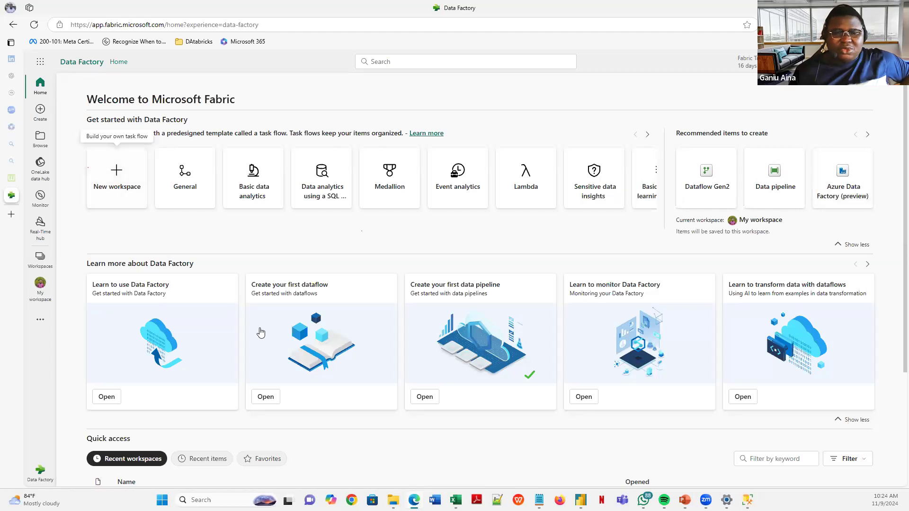
scroll(64, 281, "down", 3)
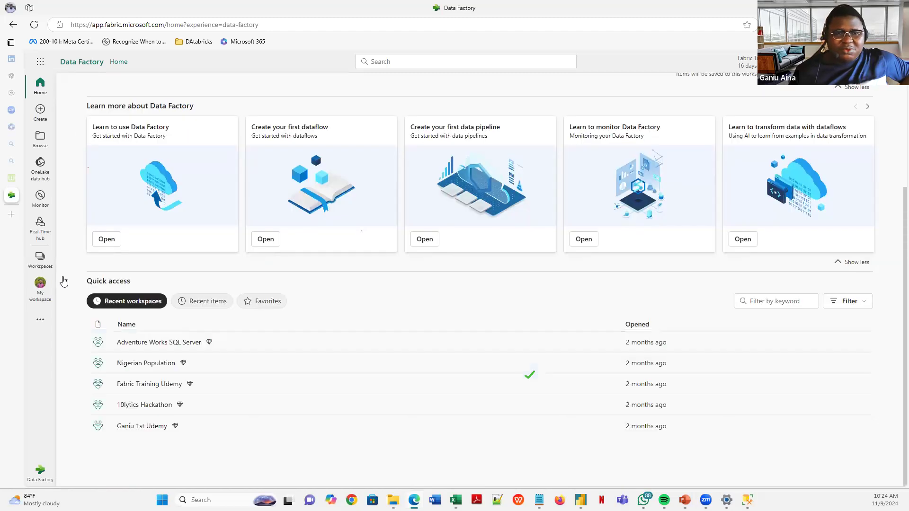
left_click(42, 265)
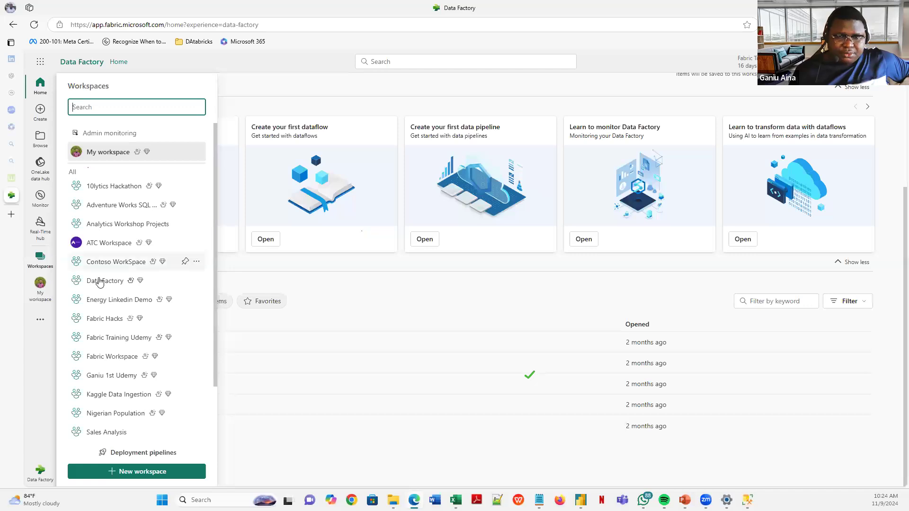
left_click(100, 281)
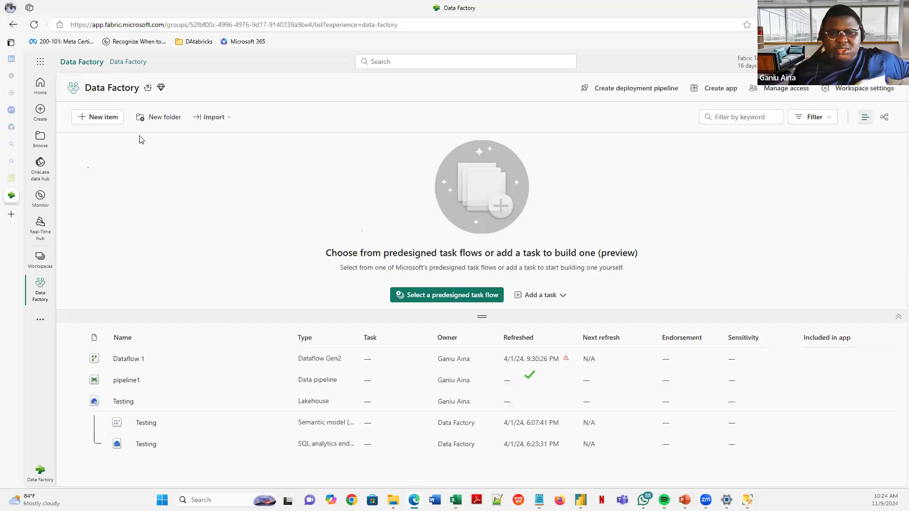
- Create a new Dataflow Gen2, Dataflow 3, from New item in the Data Factory workspace
left_click(109, 120)
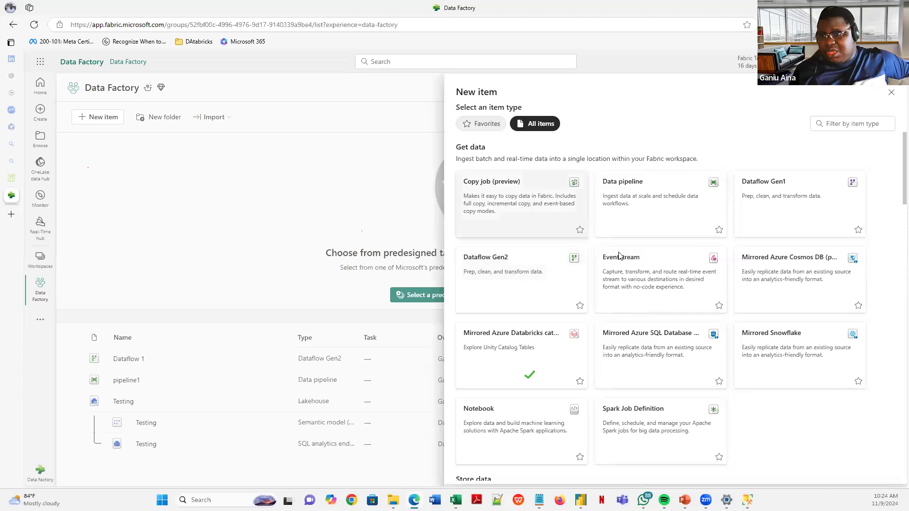
left_click(497, 257)
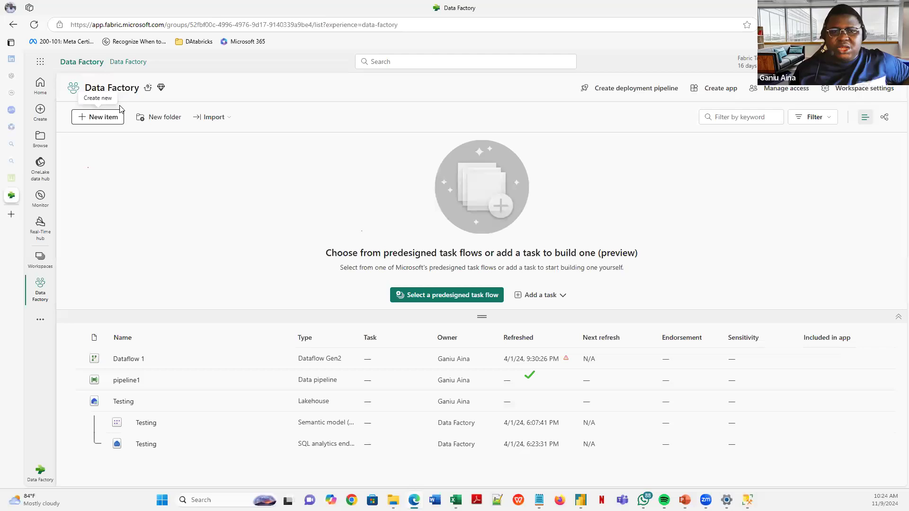
left_click(100, 122)
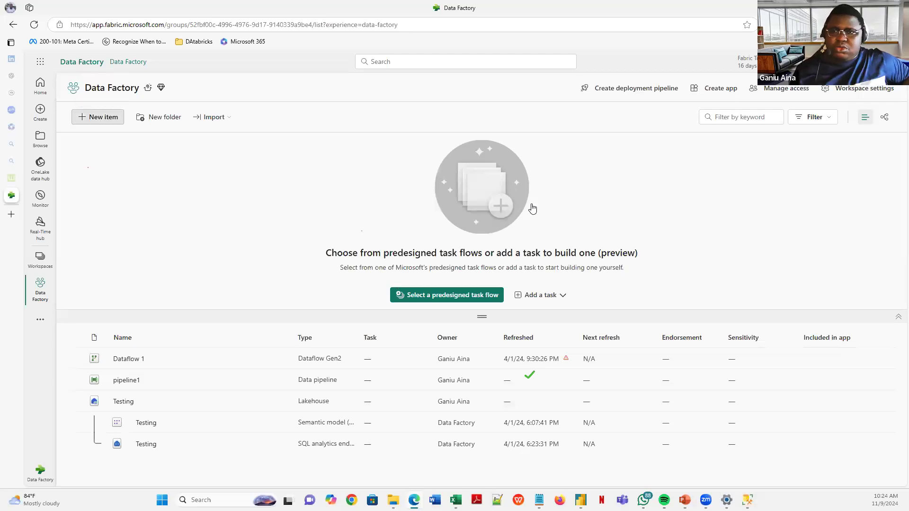
key("Escape")
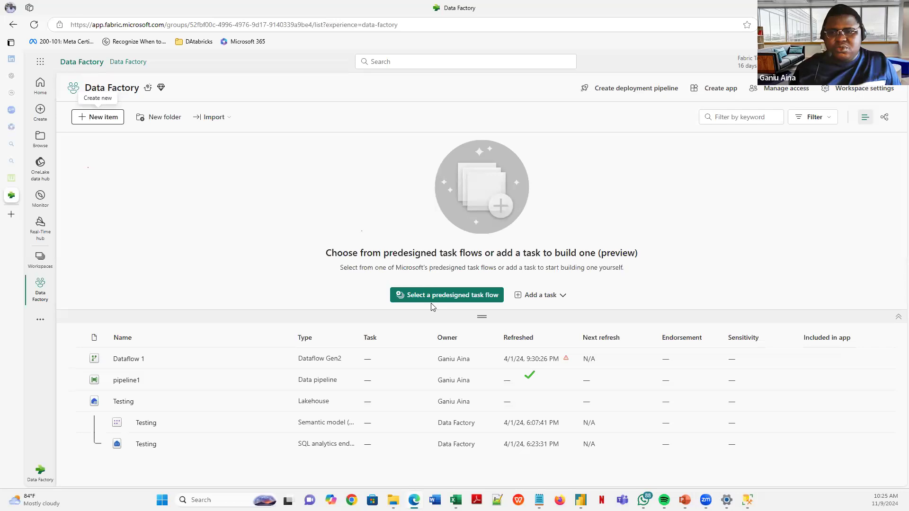
left_click(114, 123)
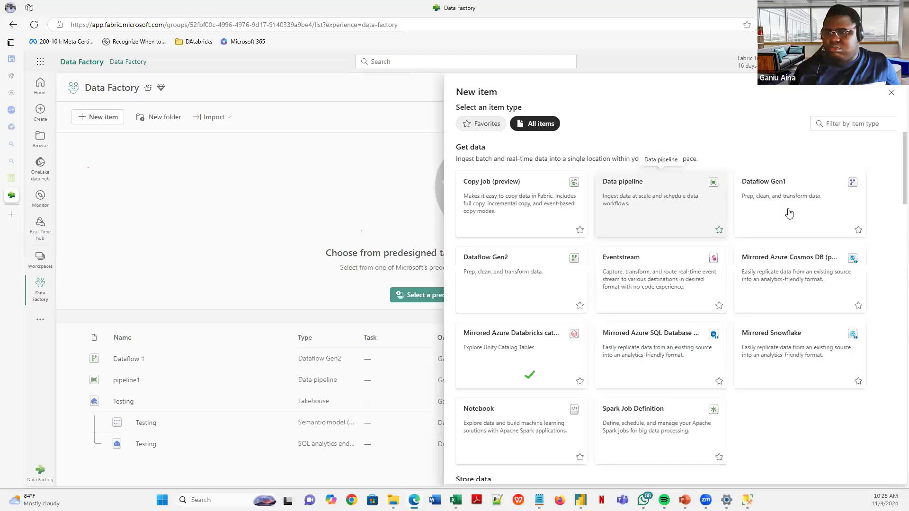
left_click(789, 213)
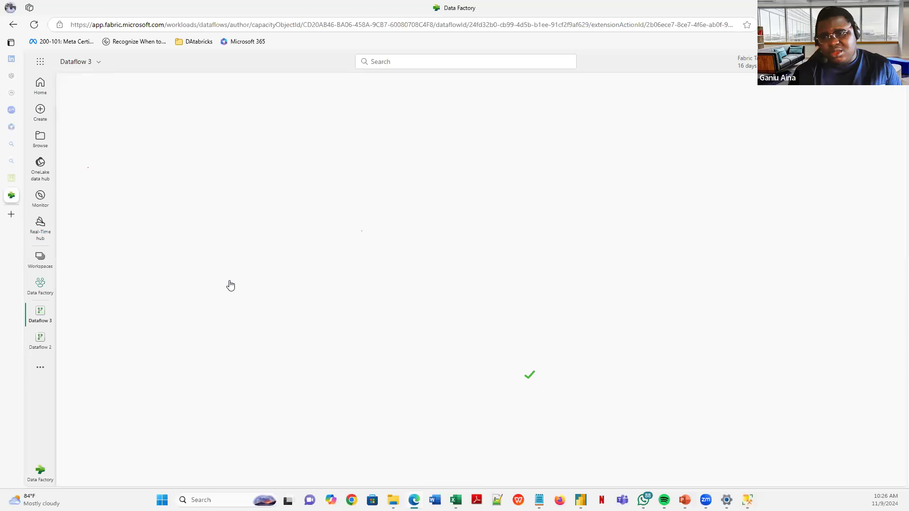
- Close Dataflow 2, browse Dataflow 3's Transform, View and Help tabs, then switch to Power BI Desktop
left_click(30, 311)
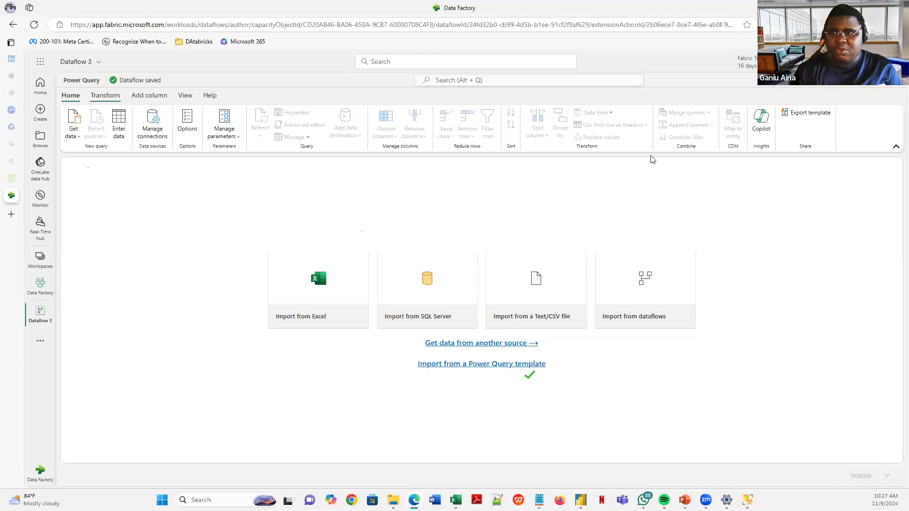
left_click(105, 95)
left_click(186, 96)
left_click(210, 95)
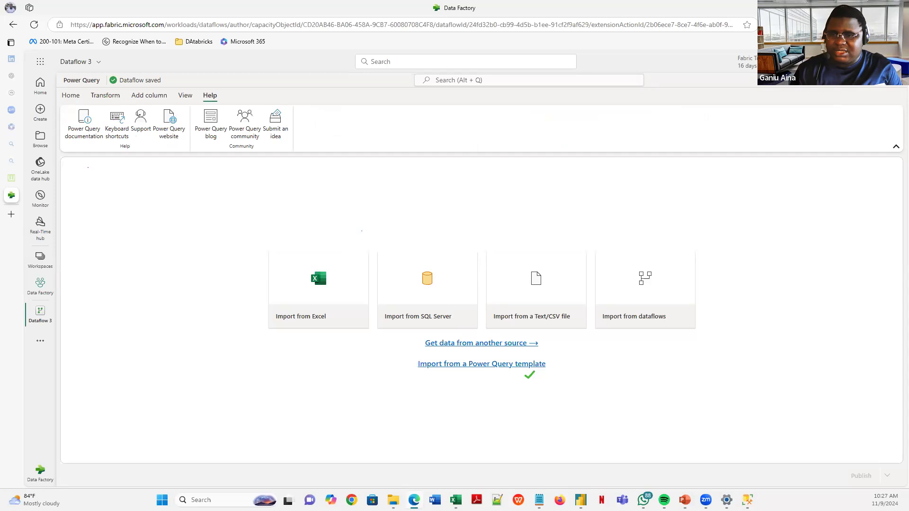
mouse_move(580, 500)
left_click(603, 460)
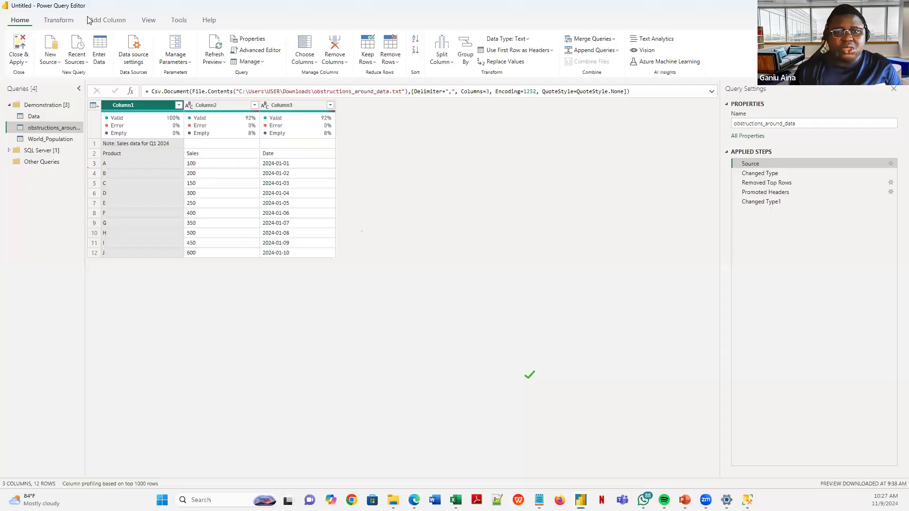
- Browse Power BI Desktop's Transform, Add Column, Tools and Help tabs, then return to Fabric's Dataflow 3
left_click(54, 20)
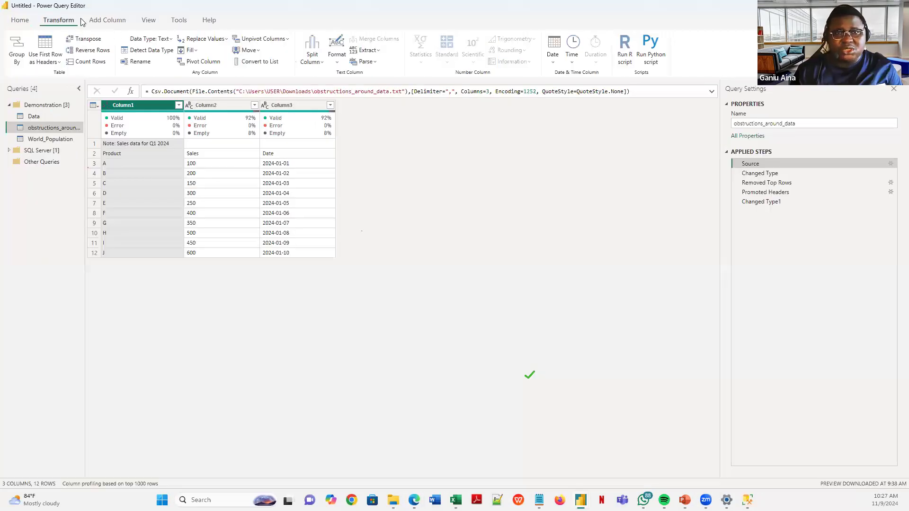
left_click(100, 21)
left_click(181, 21)
left_click(214, 21)
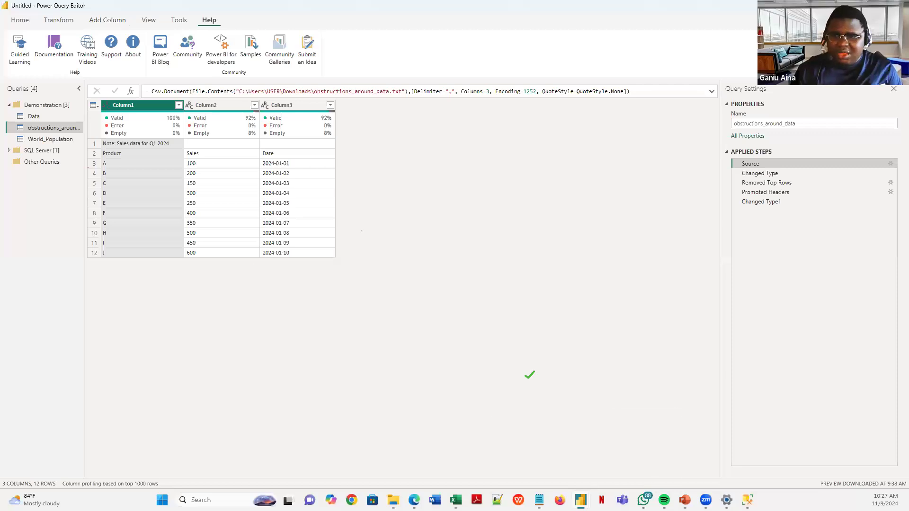
mouse_move(747, 500)
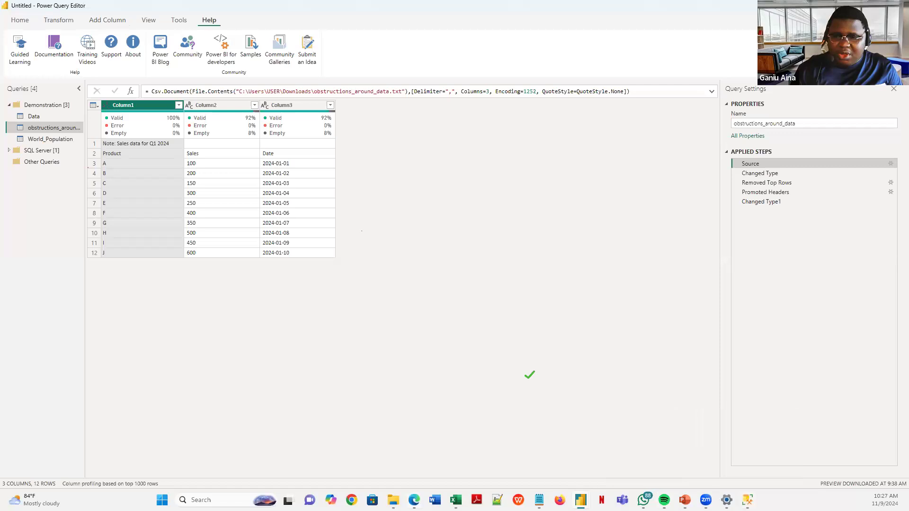
key("alt+Tab")
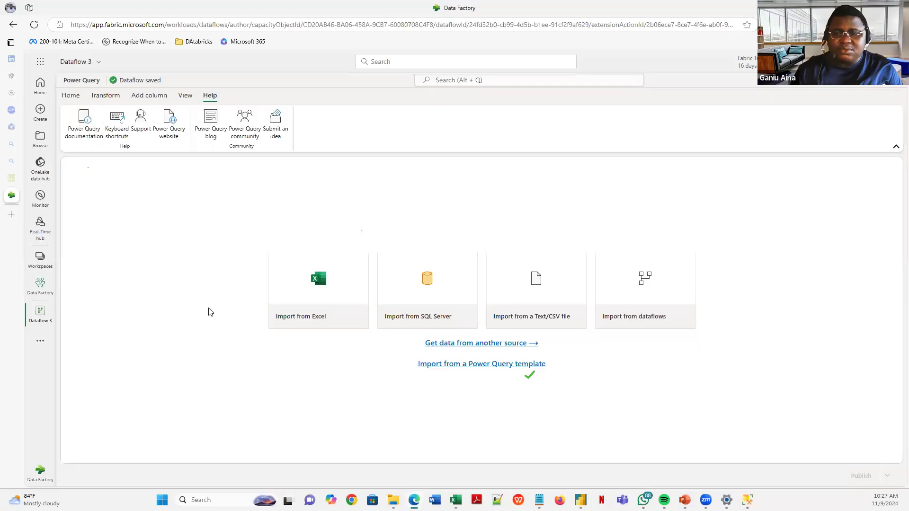
- Start a new Blank query data source in Dataflow 3
left_click(102, 97)
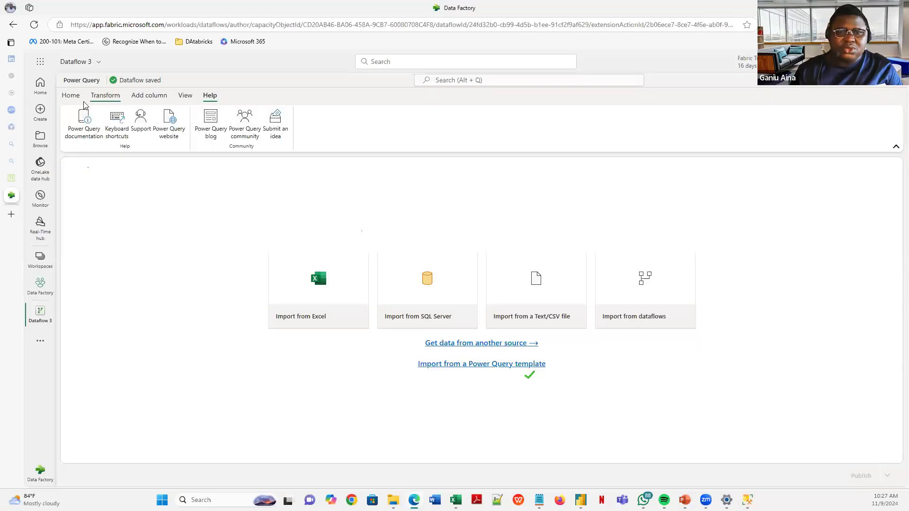
left_click(74, 100)
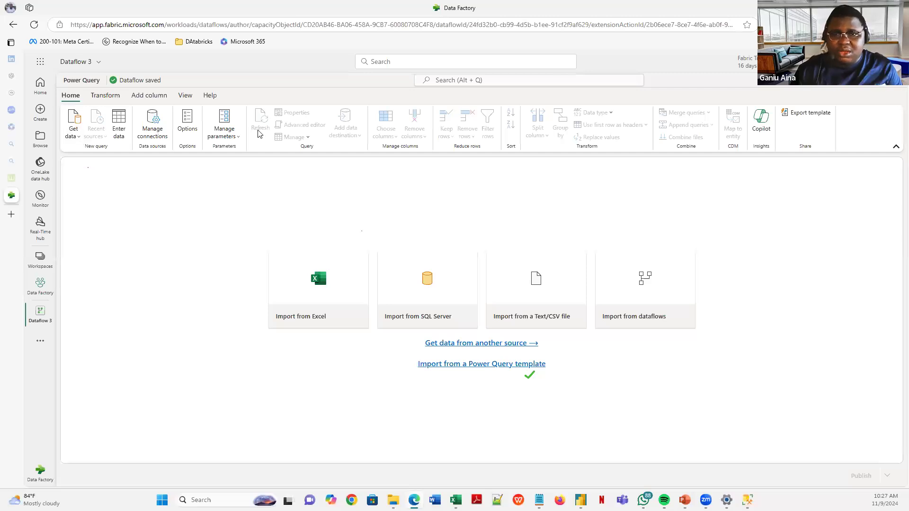
left_click(74, 136)
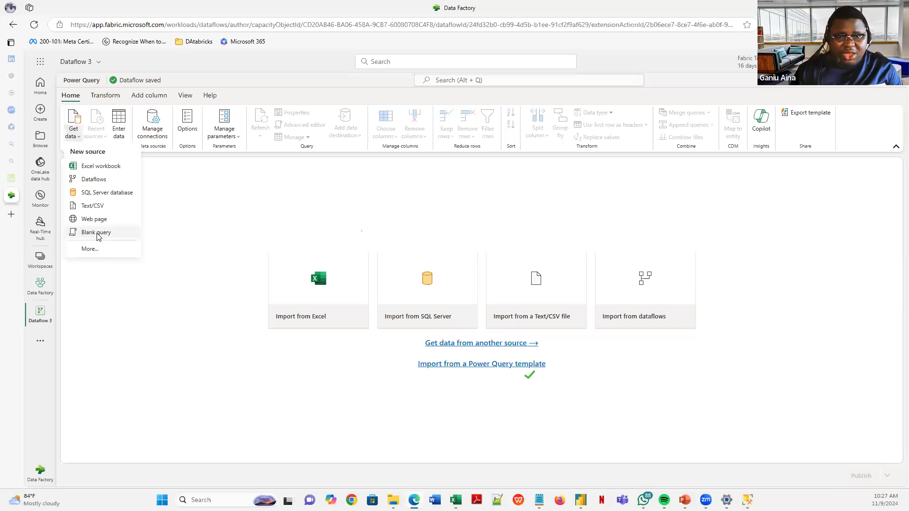
left_click(123, 234)
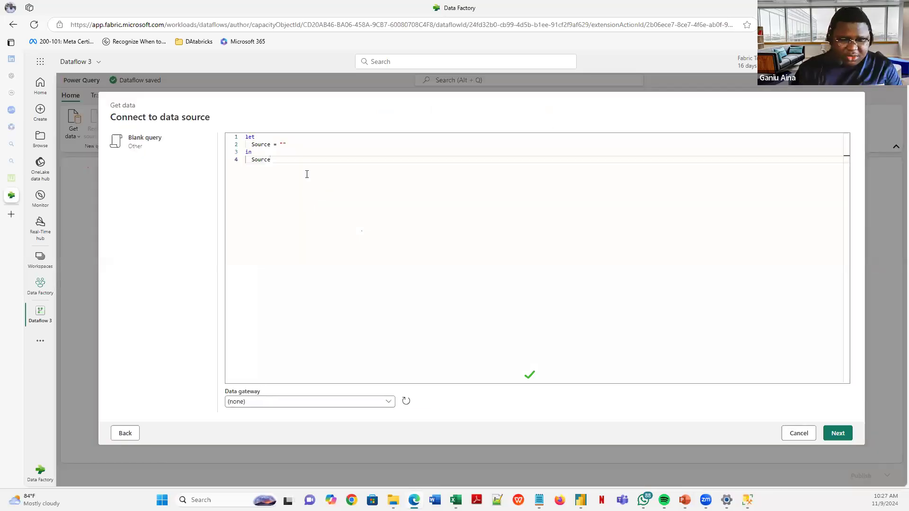
- Clear the placeholder code and paste the saved worldometers Web.BrowserContents query from clipboard history
key("ctrl+a")
key("BackSpace")
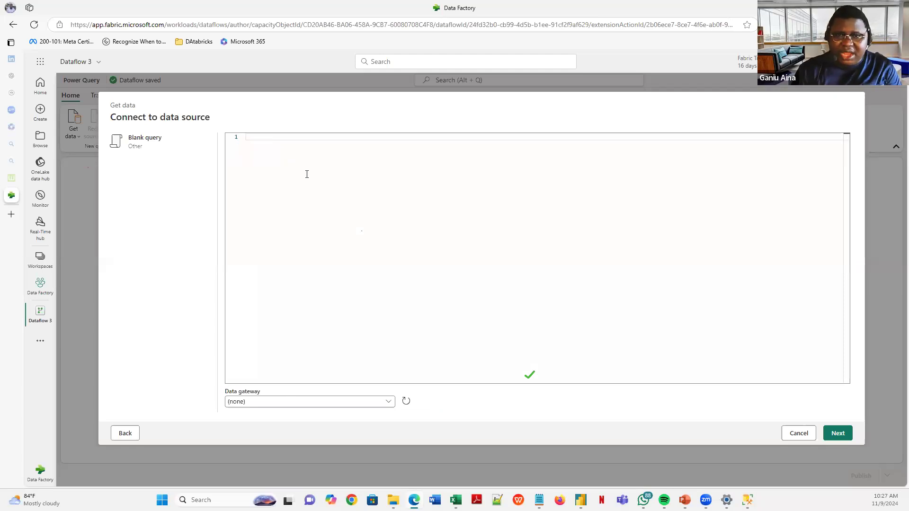
key("super+v")
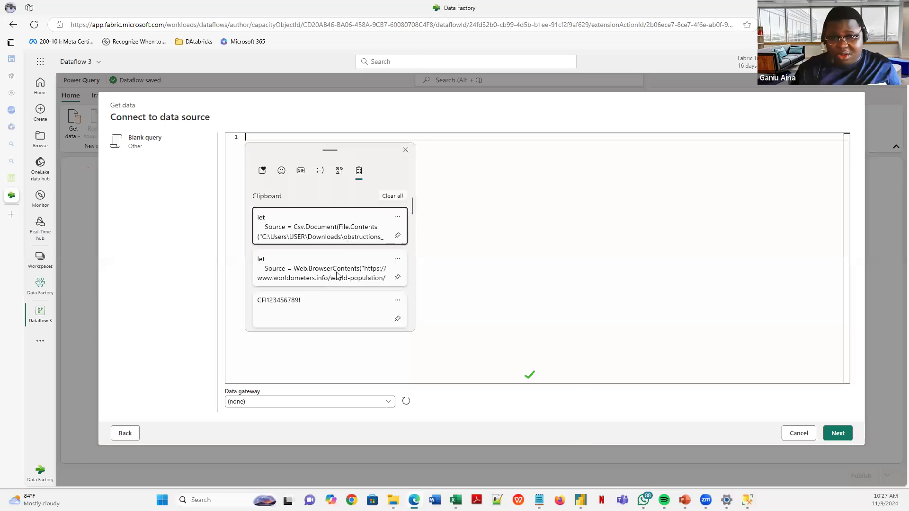
left_click(335, 273)
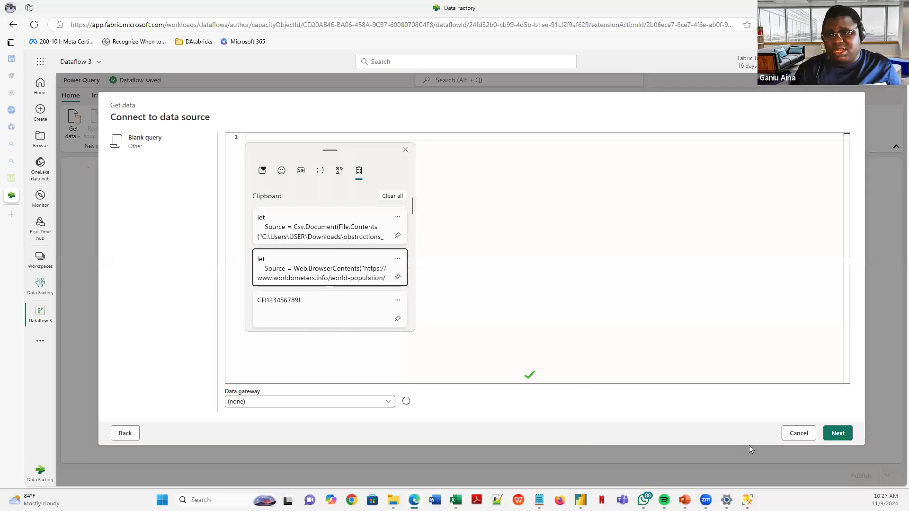
key("Return")
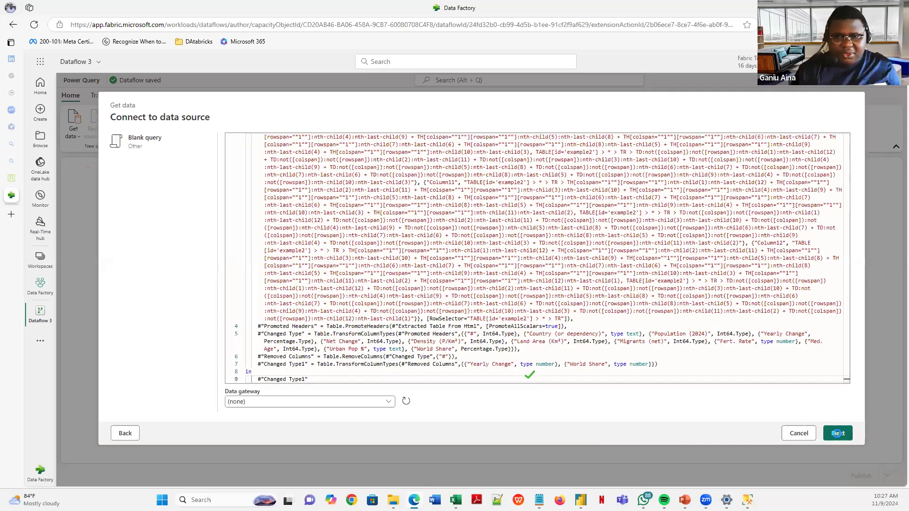
- Load the pasted query and view the 'WebBrowserContents disabled' evaluation error details
left_click(835, 434)
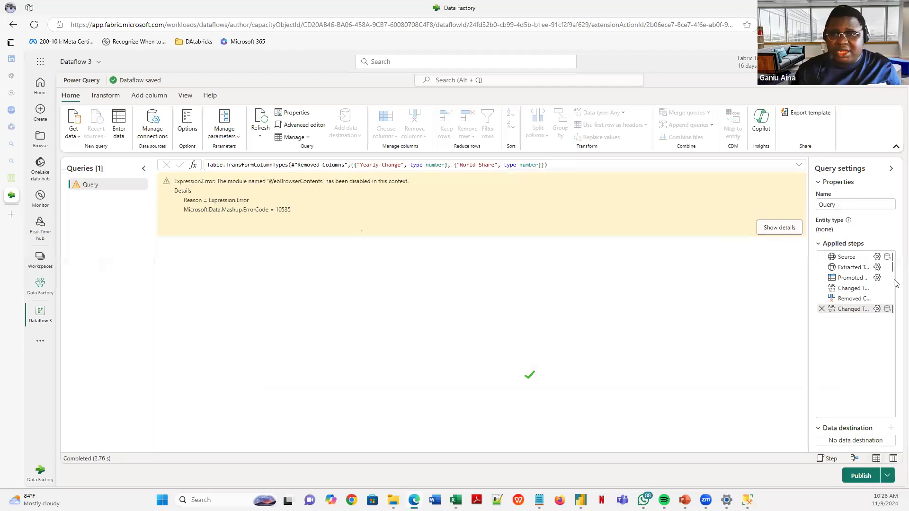
left_click(847, 257)
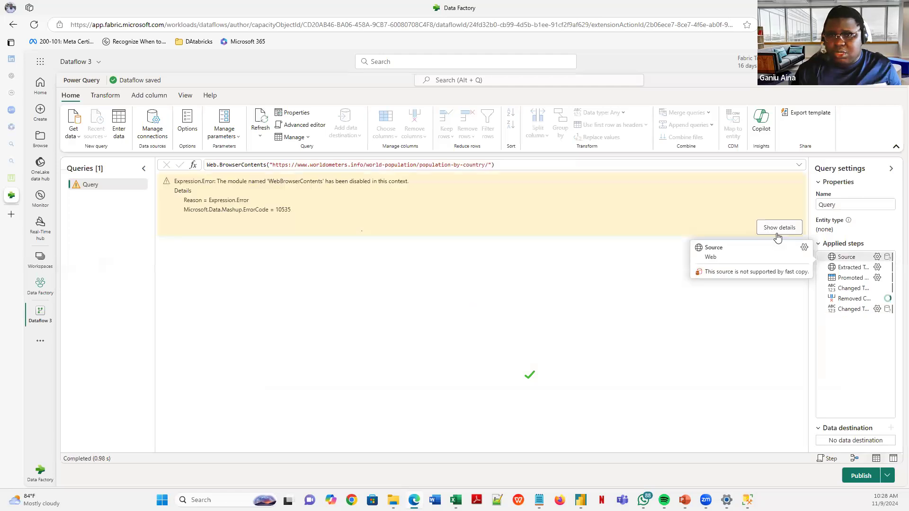
left_click(779, 231)
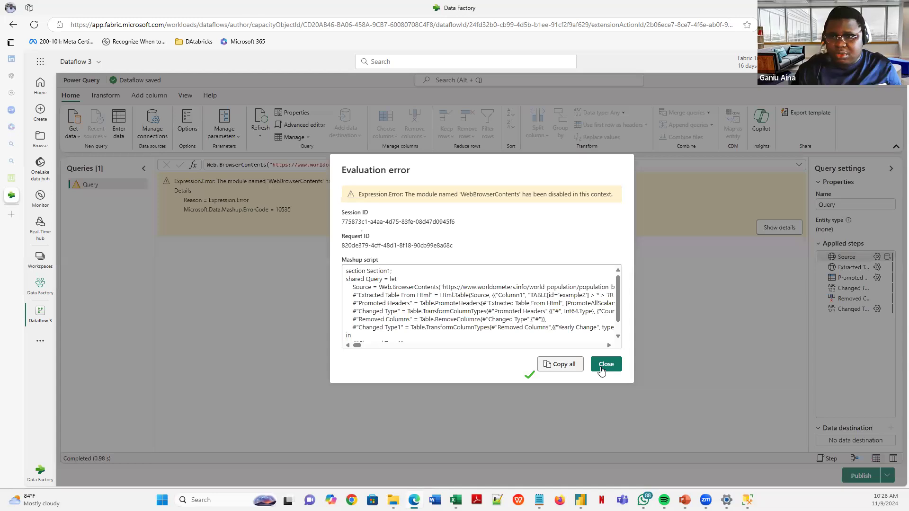
left_click(606, 364)
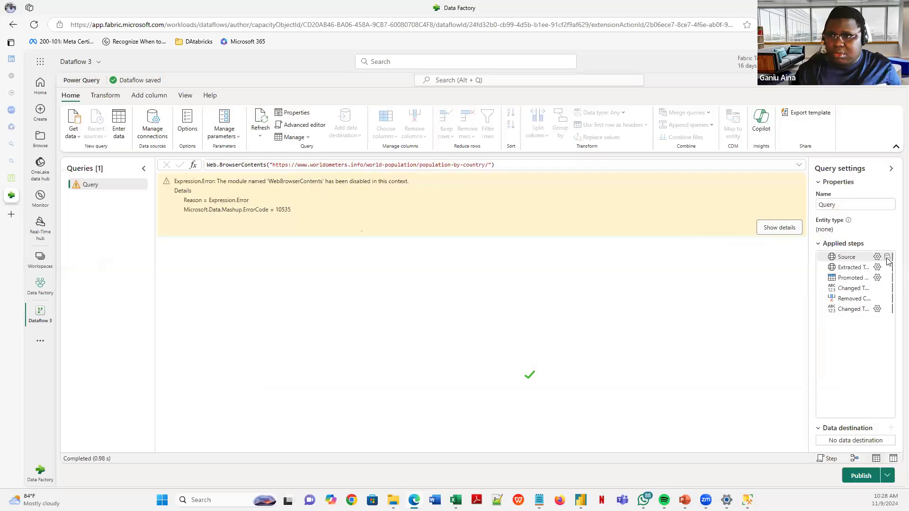
- Confirm the Source step's web URL, check the Extracted Table step, then reopen the Source settings
left_click(877, 257)
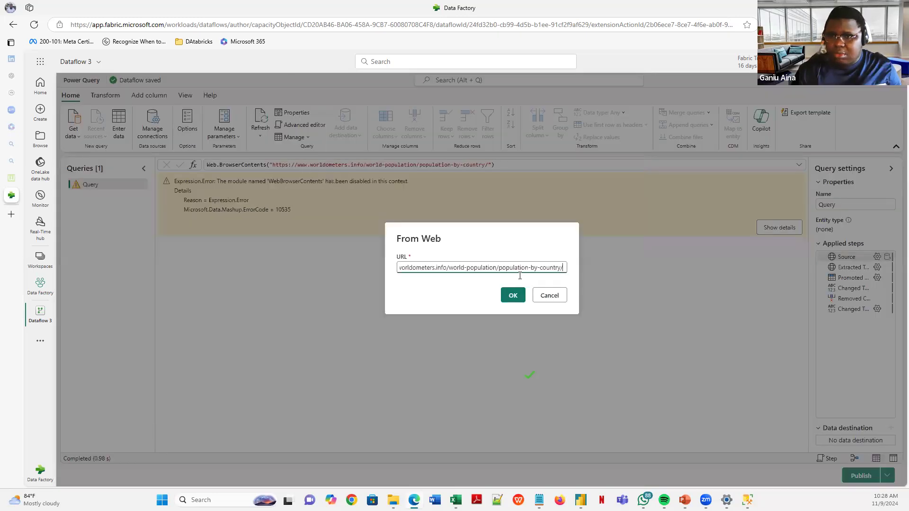
left_click(514, 297)
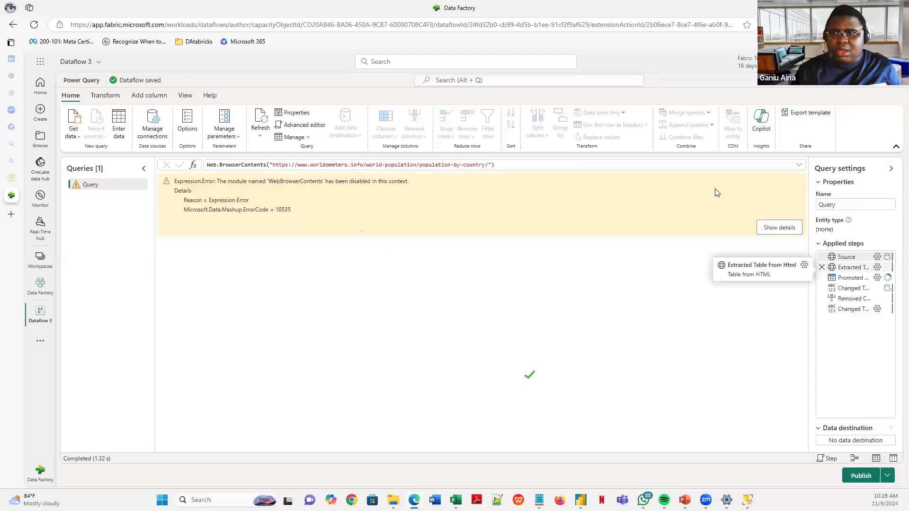
left_click(845, 267)
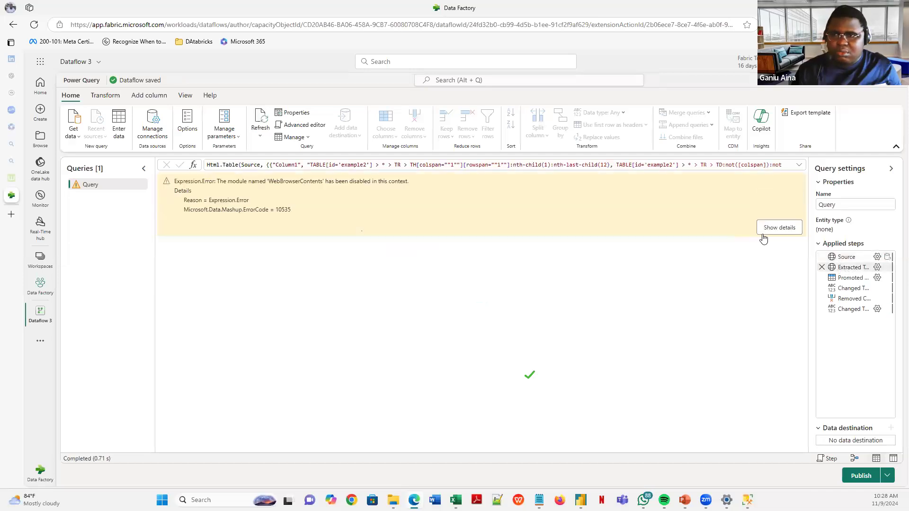
left_click(845, 256)
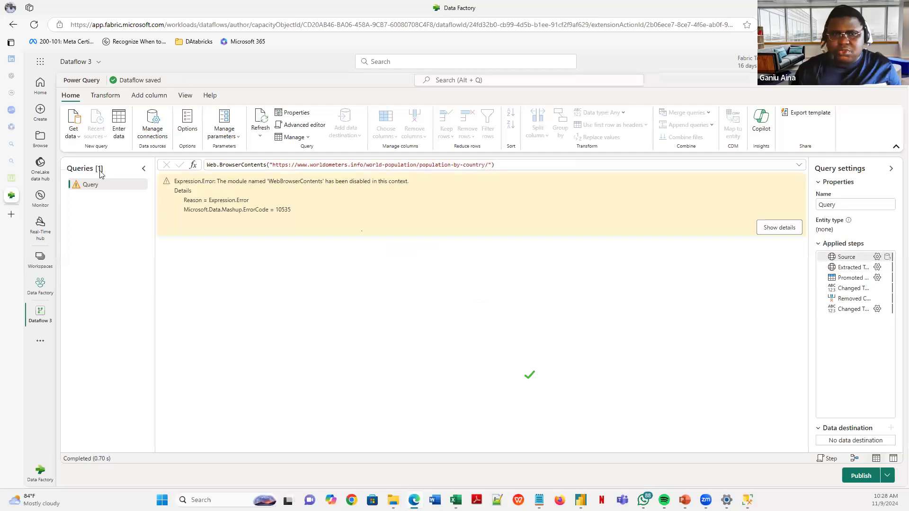
mouse_move(876, 258)
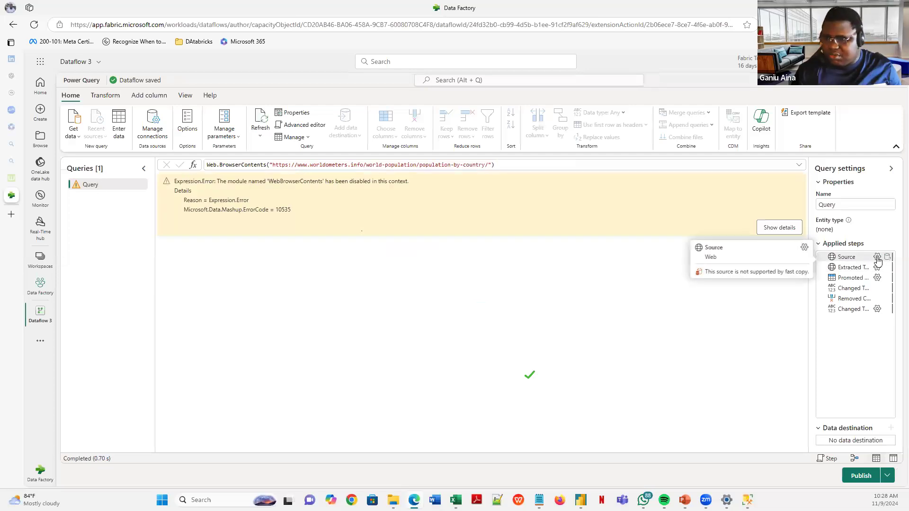
left_click(804, 248)
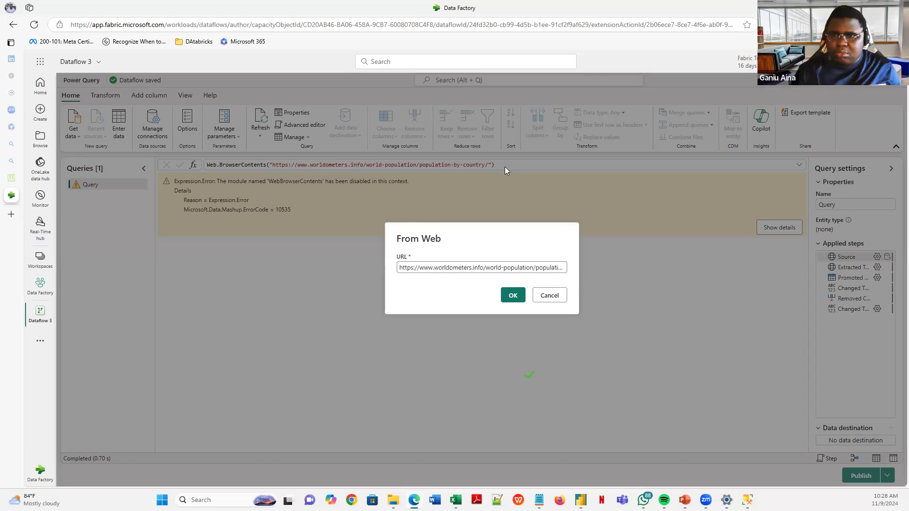
- Cancel the From Web dialog, check the worldometers population page's address, and return to the dataflow
left_click(552, 297)
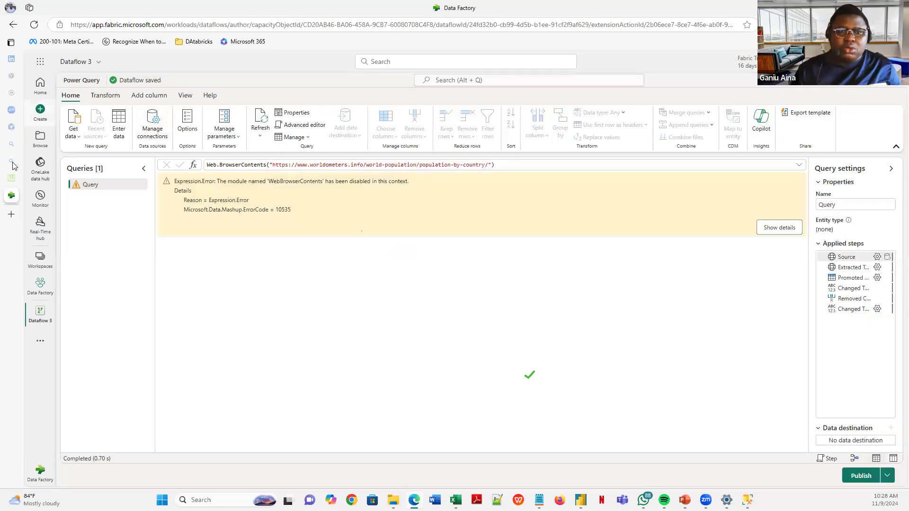
key("ctrl+shift+Tab")
left_click(333, 24)
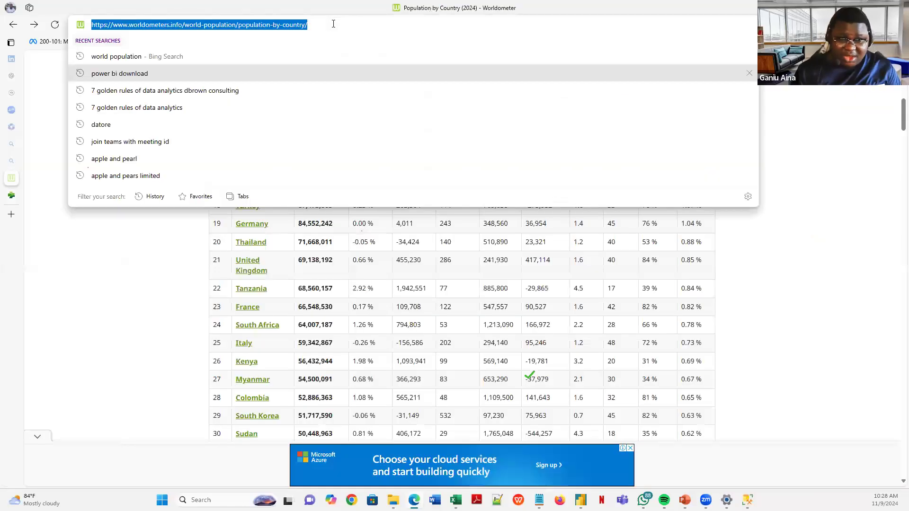
left_click(10, 195)
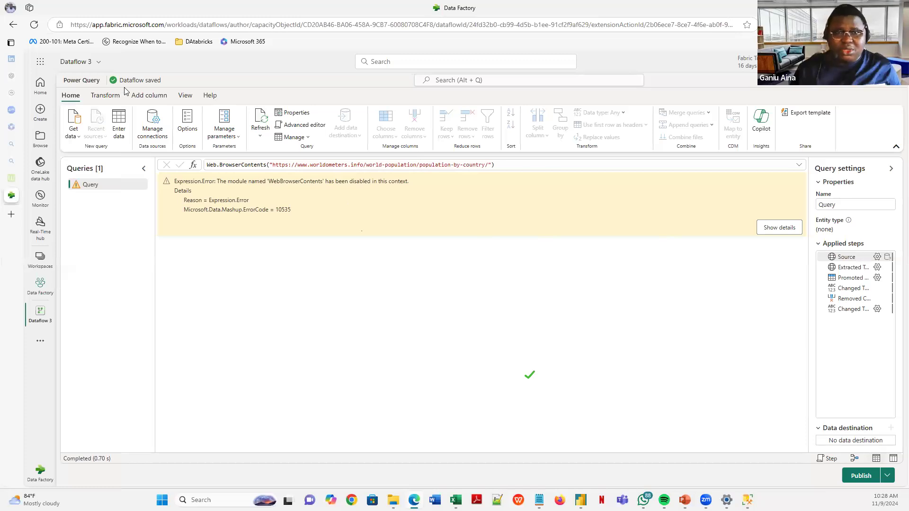
- Browse the View and Help ribbon tabs, then return to Home
left_click(193, 98)
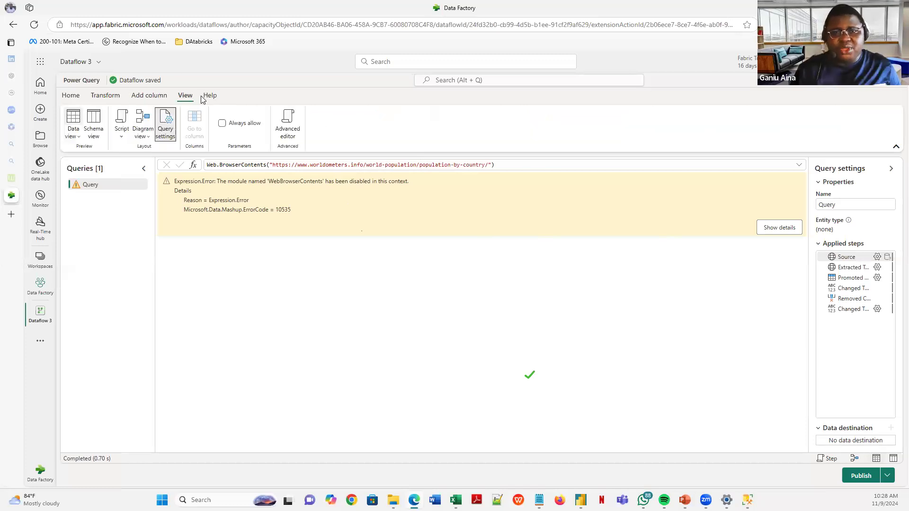
left_click(204, 97)
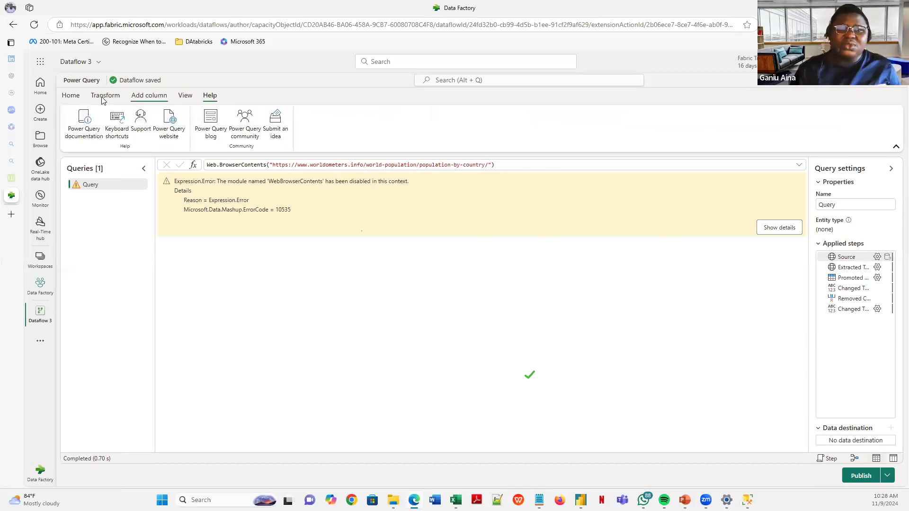
left_click(71, 97)
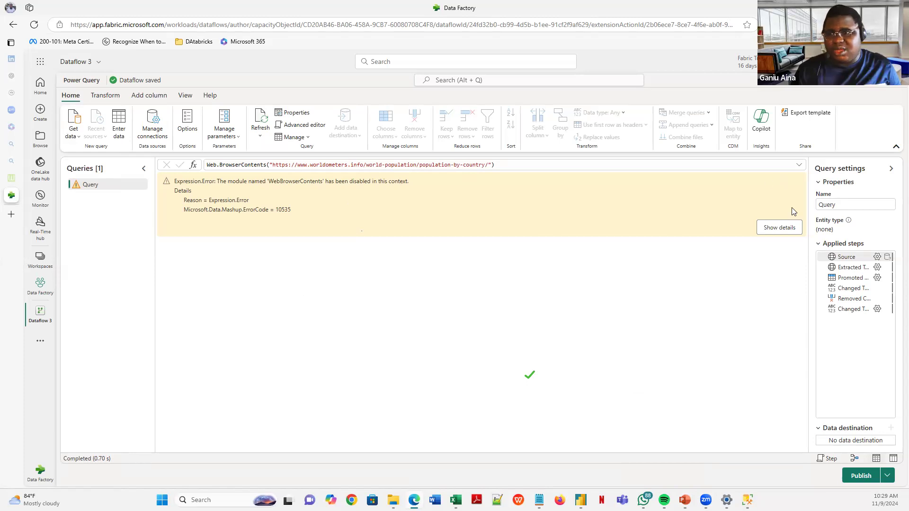
- Remove the trailing slash from the Source step's worldometers URL and apply it
mouse_move(876, 257)
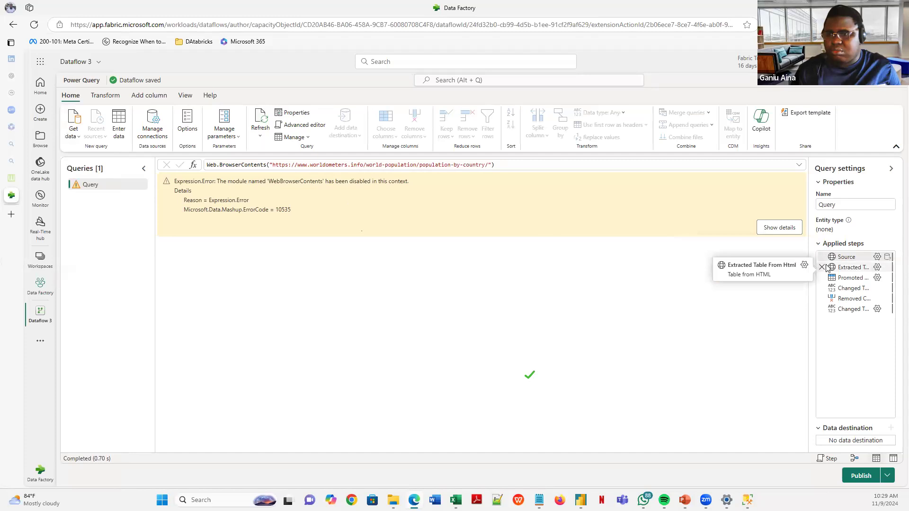
left_click(877, 257)
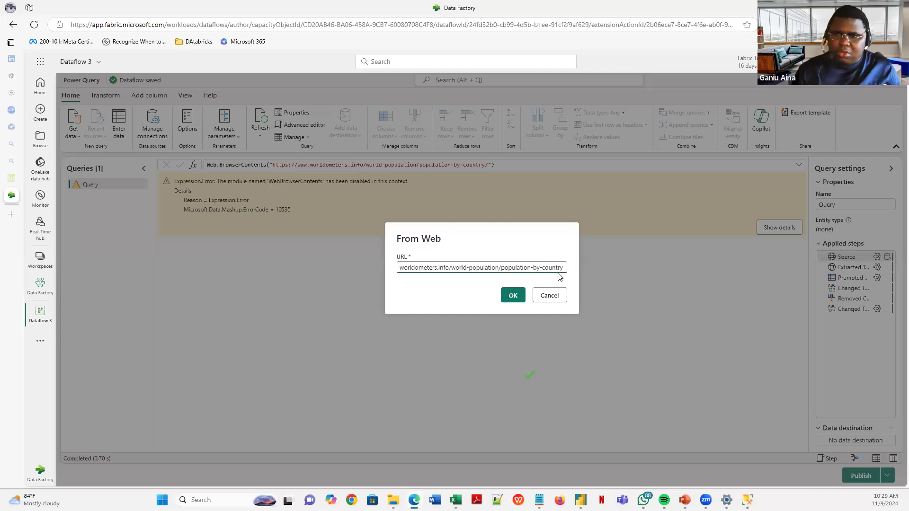
left_click(513, 295)
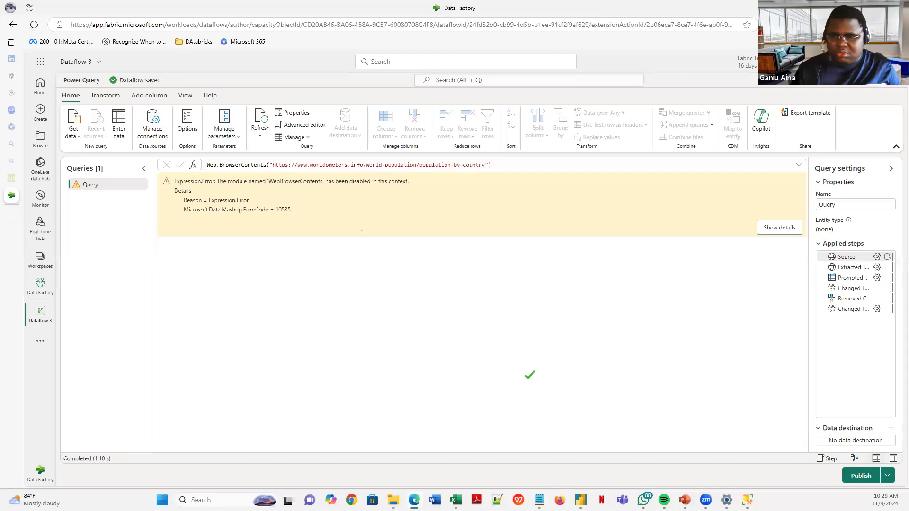
mouse_move(580, 500)
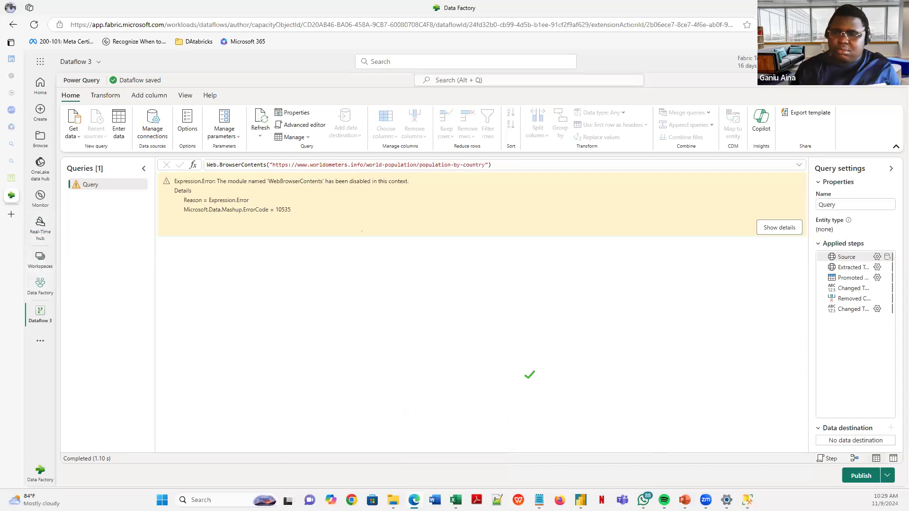
- Return to the PowerPoint 'Integration of Power Query' slide and reveal the Microsoft Fabric and Dynamics 365 Customer Insights bullets
mouse_move(684, 500)
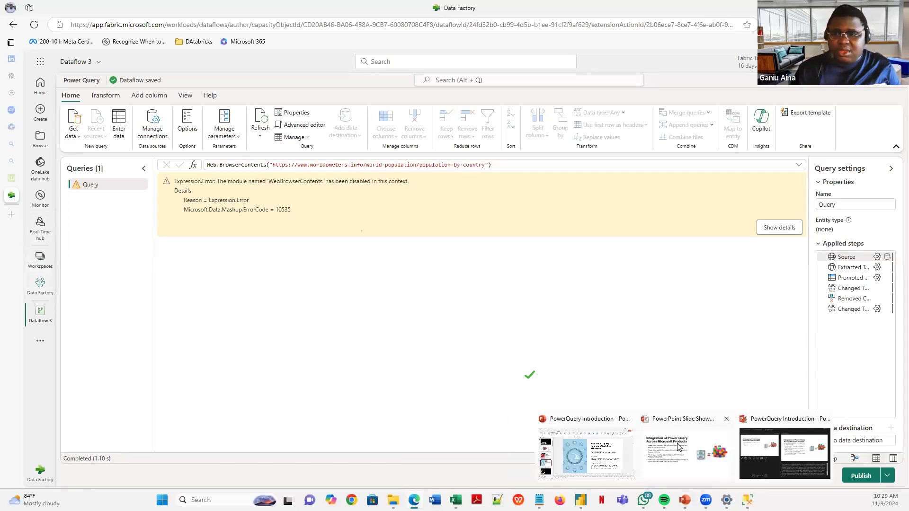
left_click(683, 449)
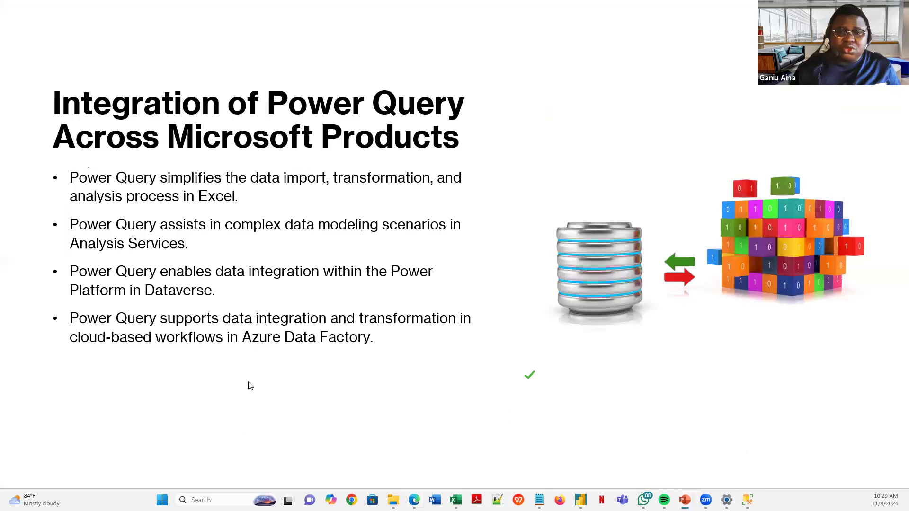
left_click(205, 355)
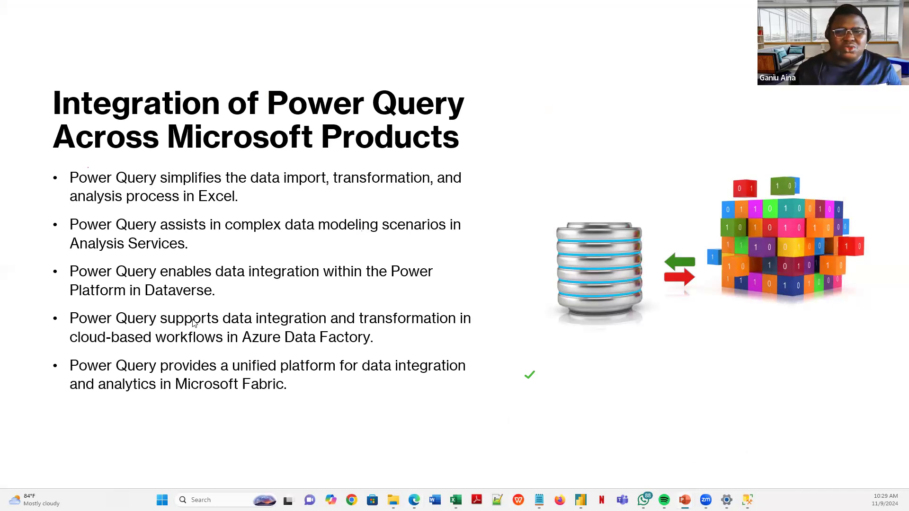
left_click(233, 313)
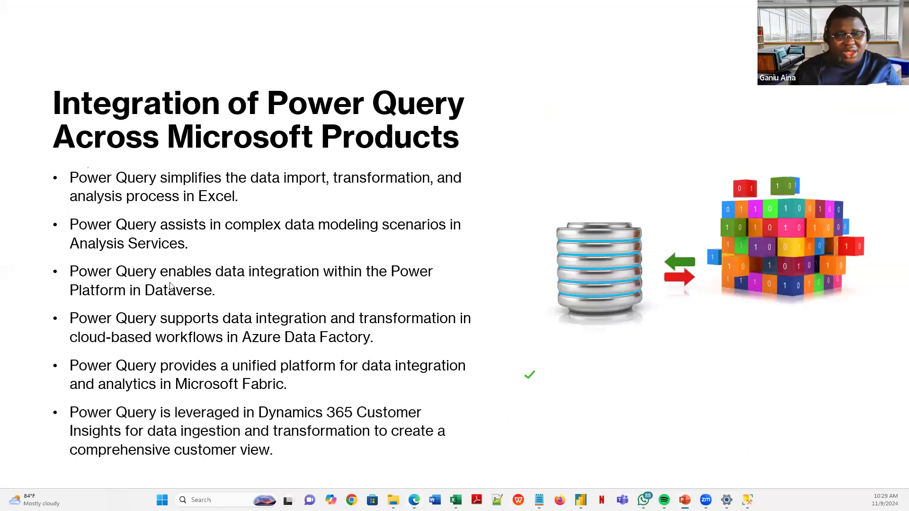
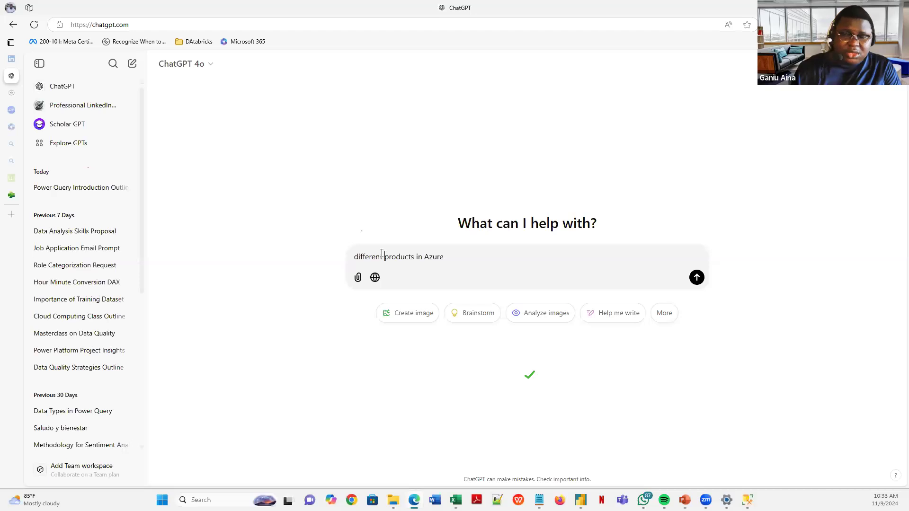
- Ask ChatGPT about the different data products in Azure that use Power Query
type("data")
left_click(479, 260)
type("that u")
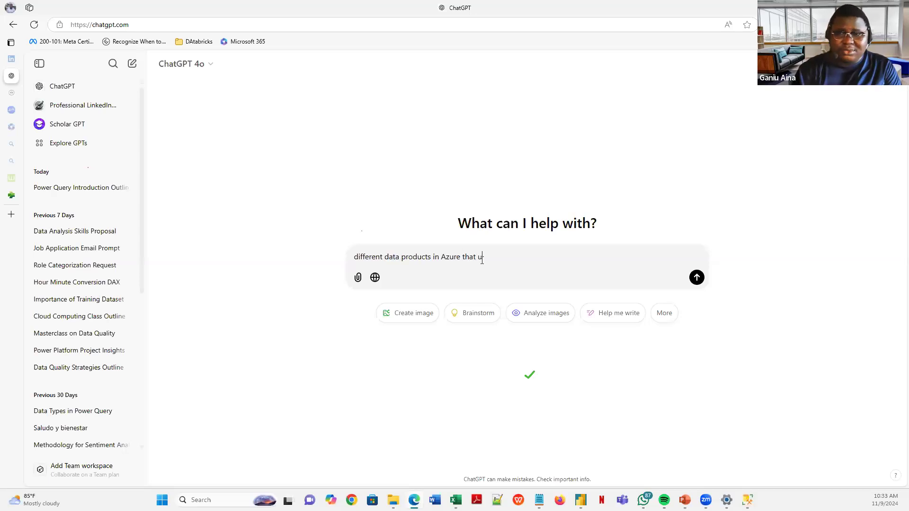
type("se Power Query")
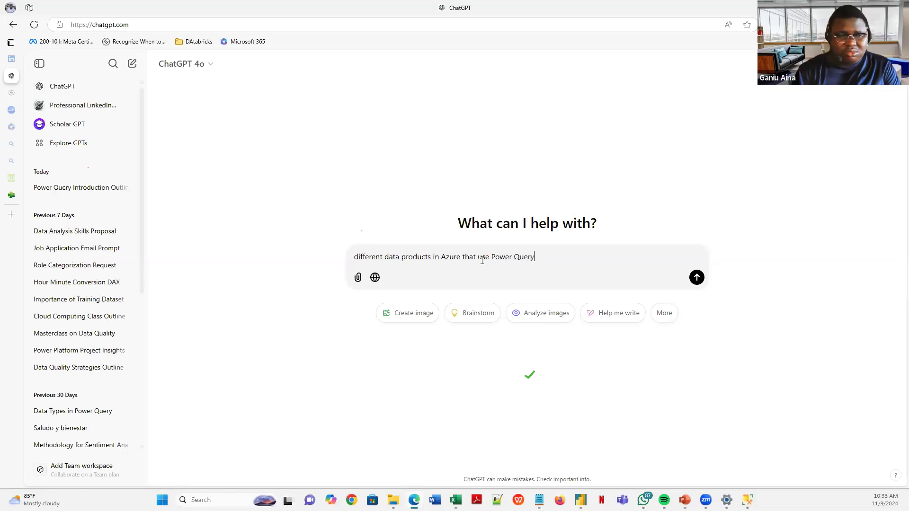
key("Return")
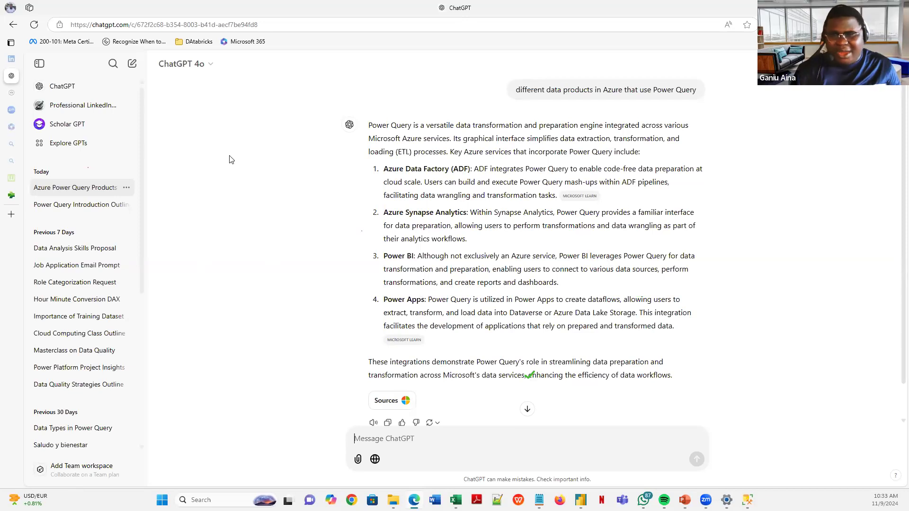
- Open copilot.microsoft.com in a new browser tab, then return to the ChatGPT conversation
left_click(897, 25)
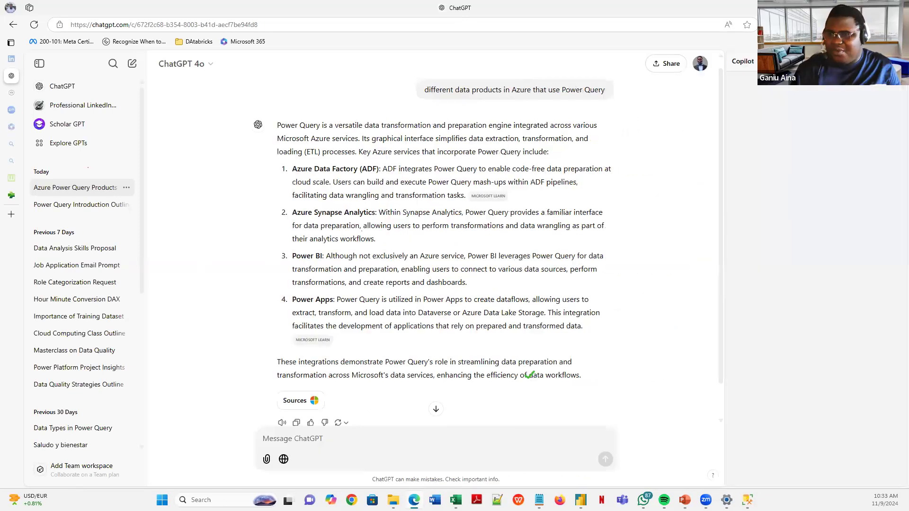
mouse_move(14, 214)
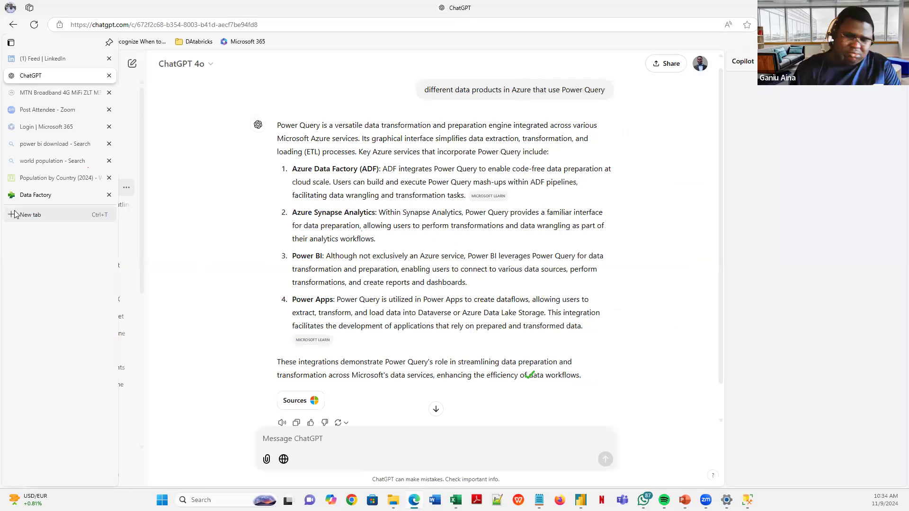
left_click(15, 215)
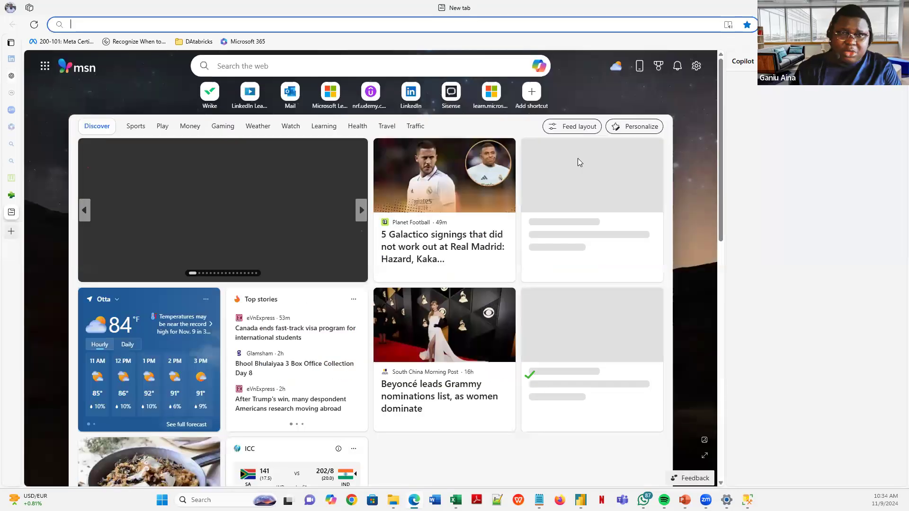
type("copilot.microsoft.com")
key("Return")
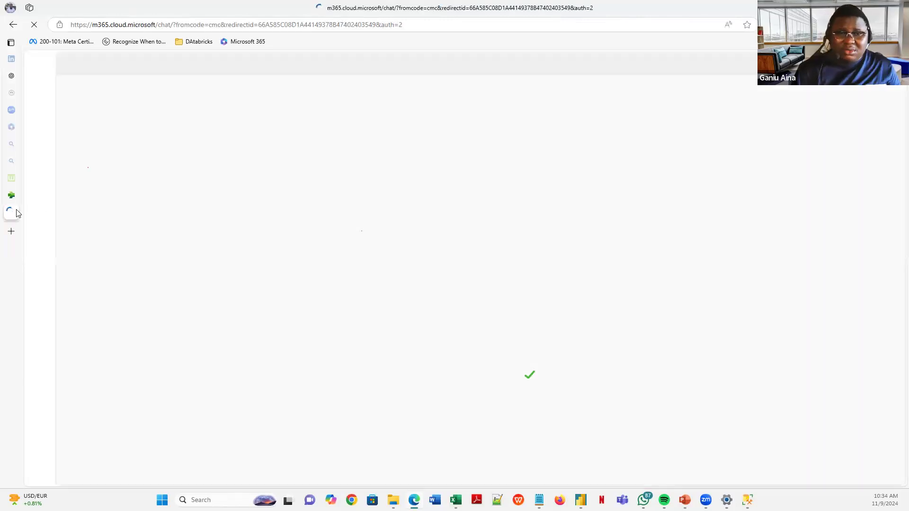
mouse_move(55, 199)
left_click(34, 72)
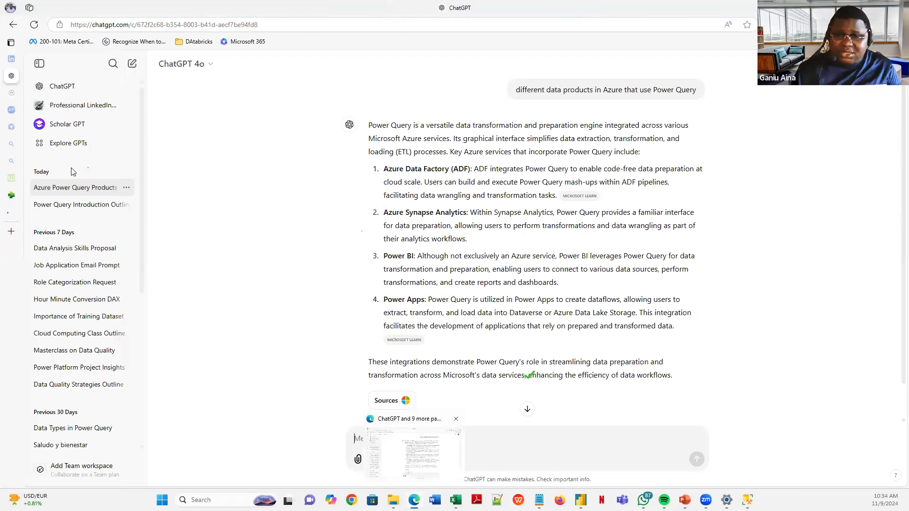
- Copy the Worldometer population page's web address from its browser tab
left_click(12, 195)
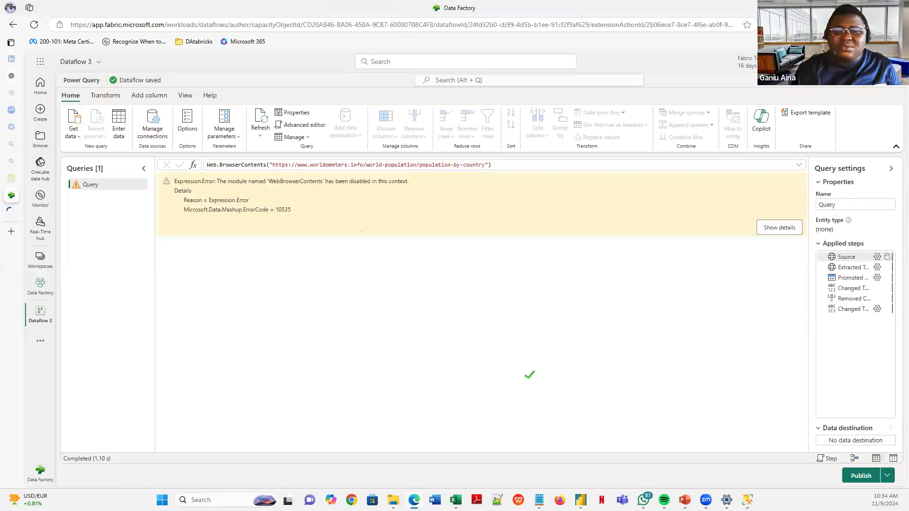
left_click(11, 178)
left_click(303, 26)
left_click(304, 26)
triple_click(303, 27)
triple_click(302, 26)
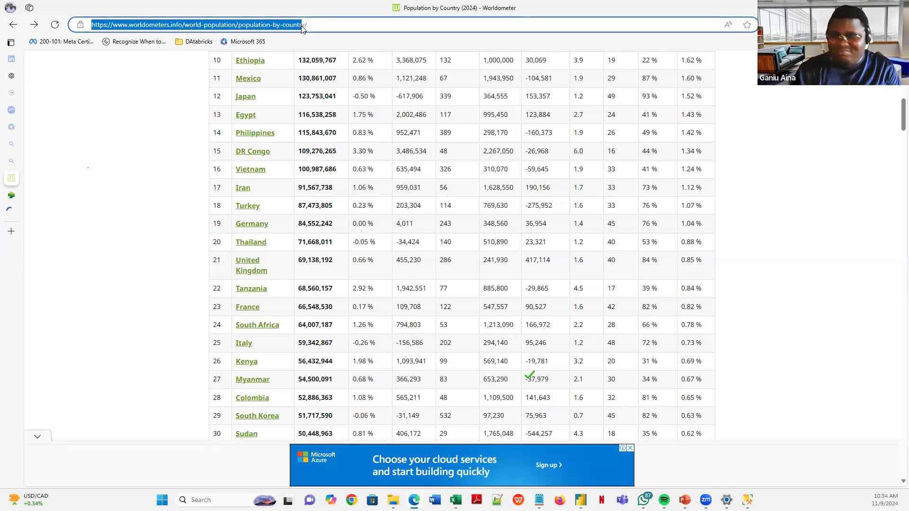
left_click(316, 27)
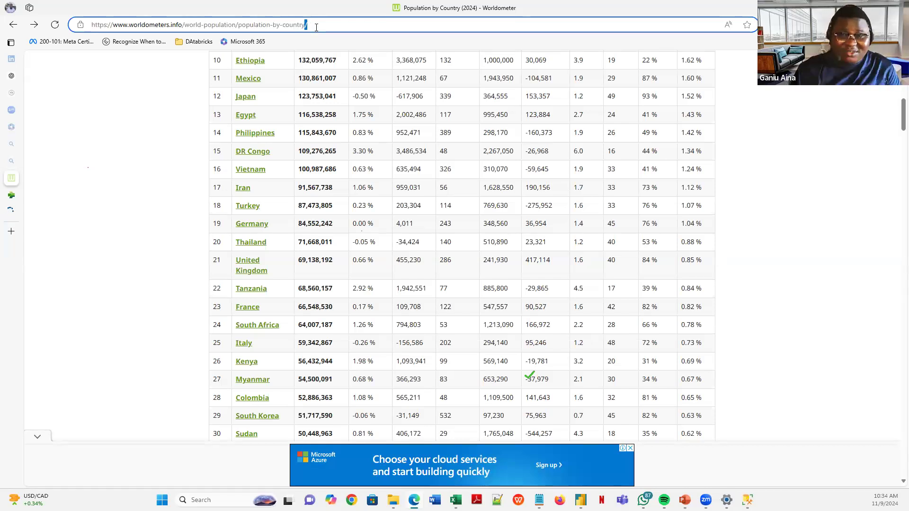
key("ctrl+a")
key("ctrl+c")
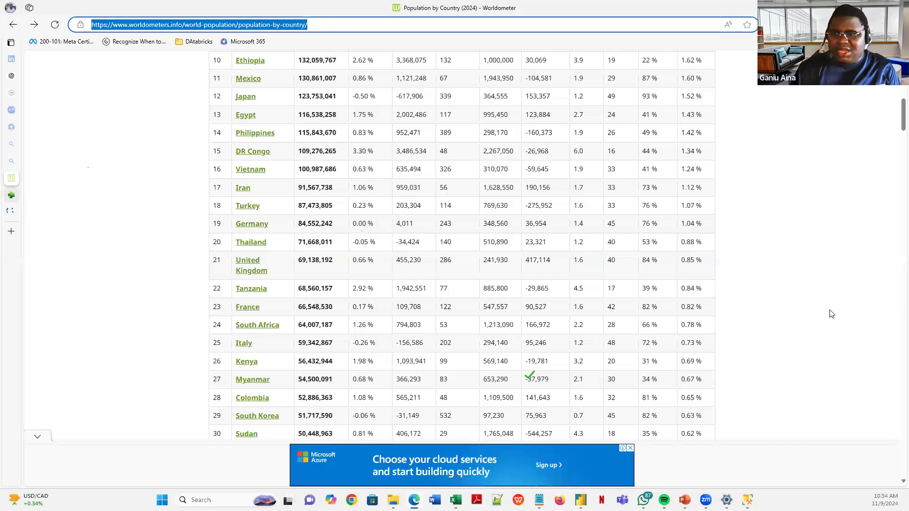
- Delete the erroring worldometers web query from Dataflow 3
key("ctrl+Tab")
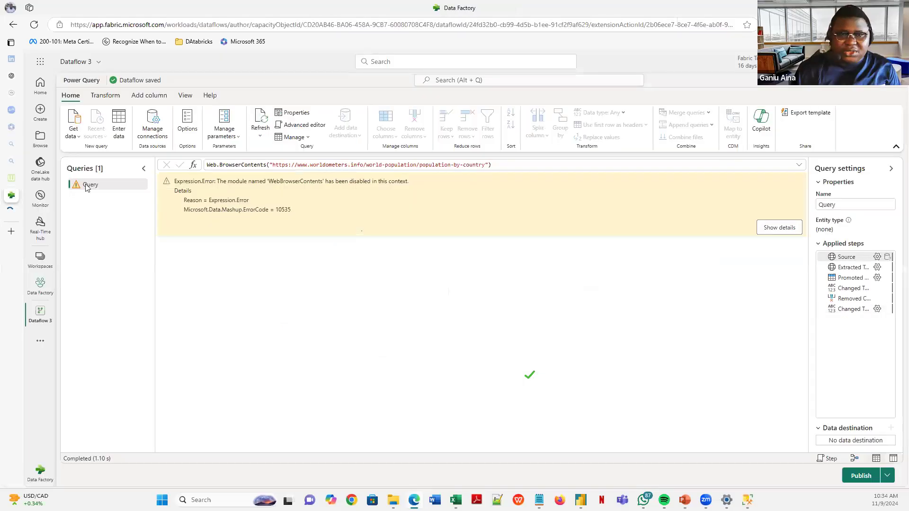
right_click(88, 185)
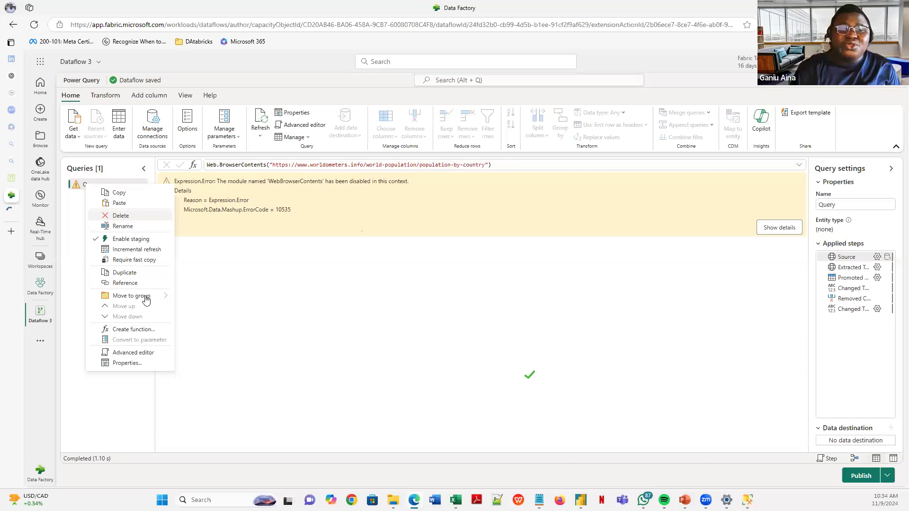
left_click(120, 217)
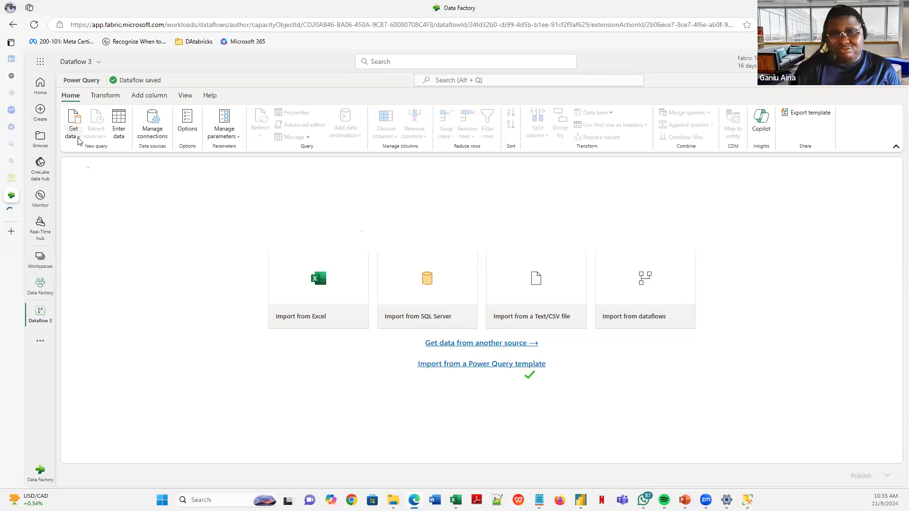
- Start a new Web page connection and paste the Worldometer population URL
left_click(79, 137)
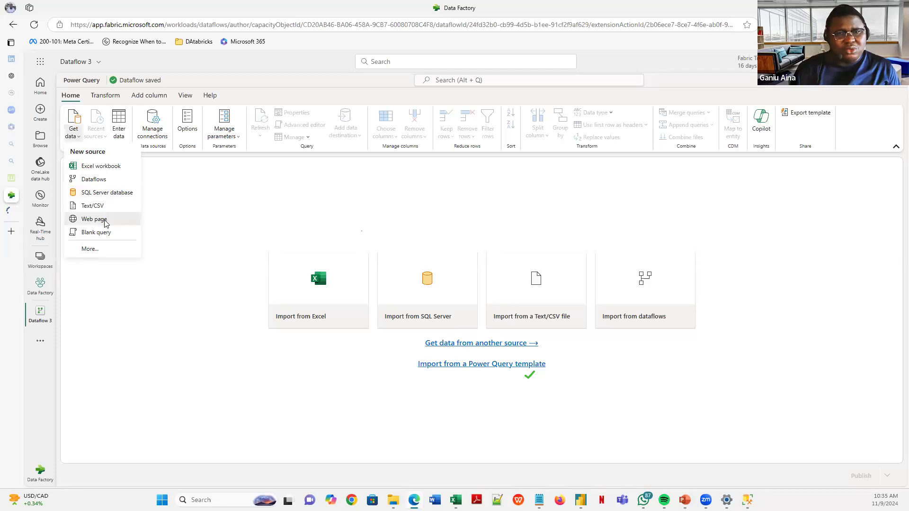
left_click(105, 224)
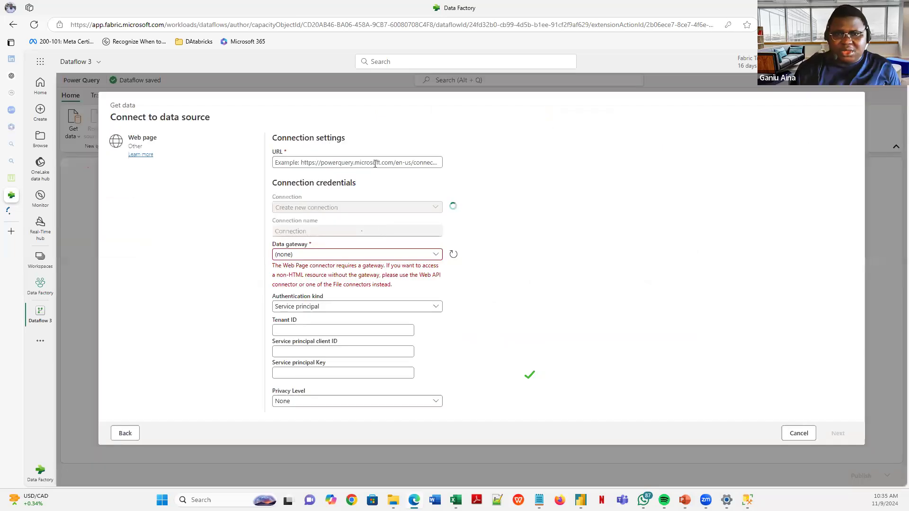
left_click(375, 164)
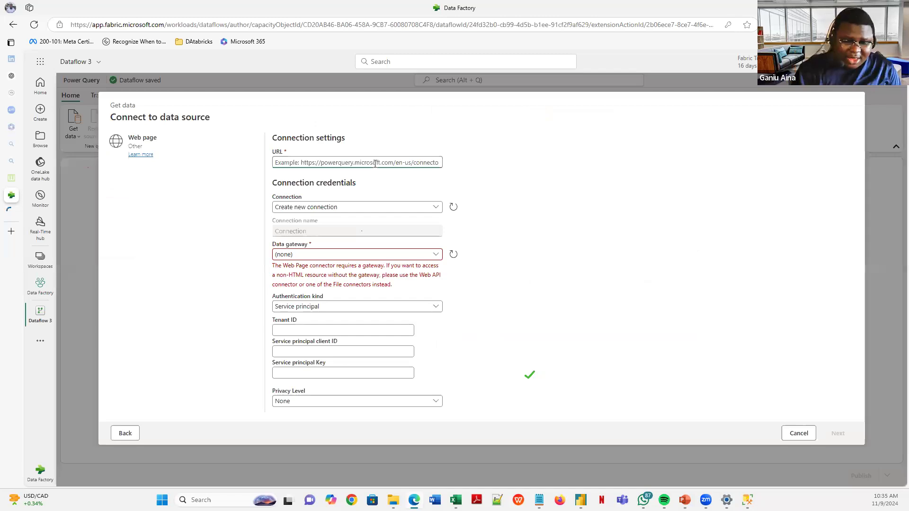
key("ctrl+v")
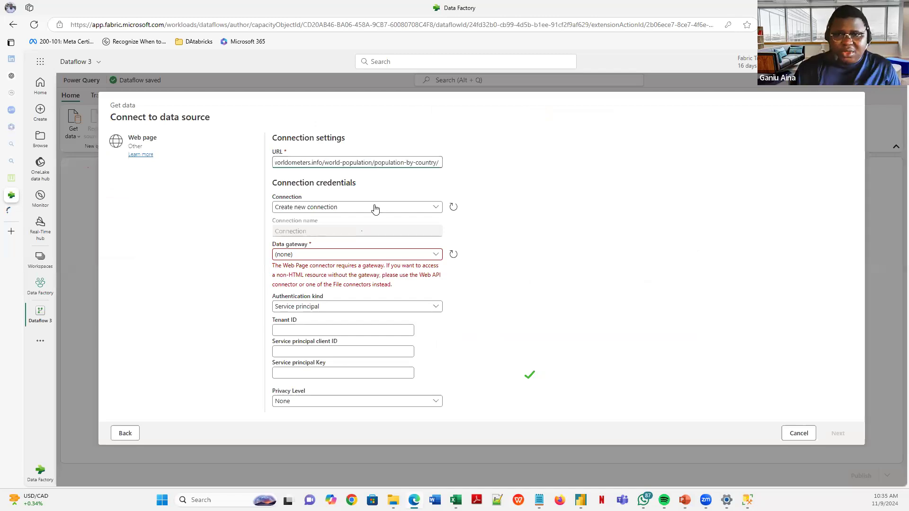
- Set the connection's data gateway to the on-premises Fabric gateway
left_click(354, 209)
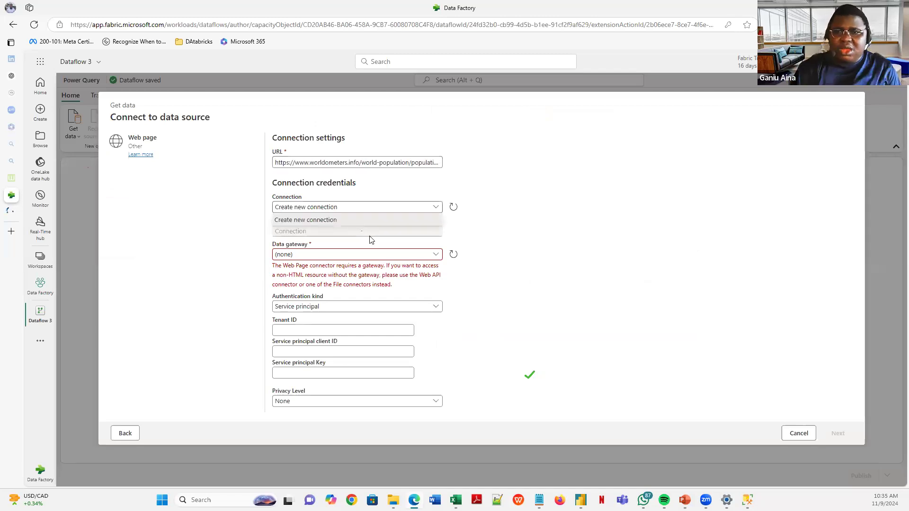
left_click(372, 238)
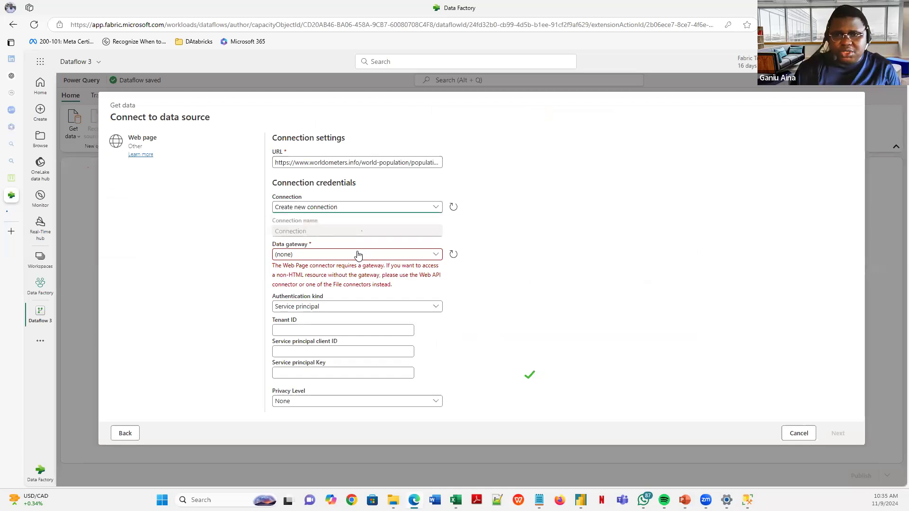
left_click(325, 257)
left_click(347, 282)
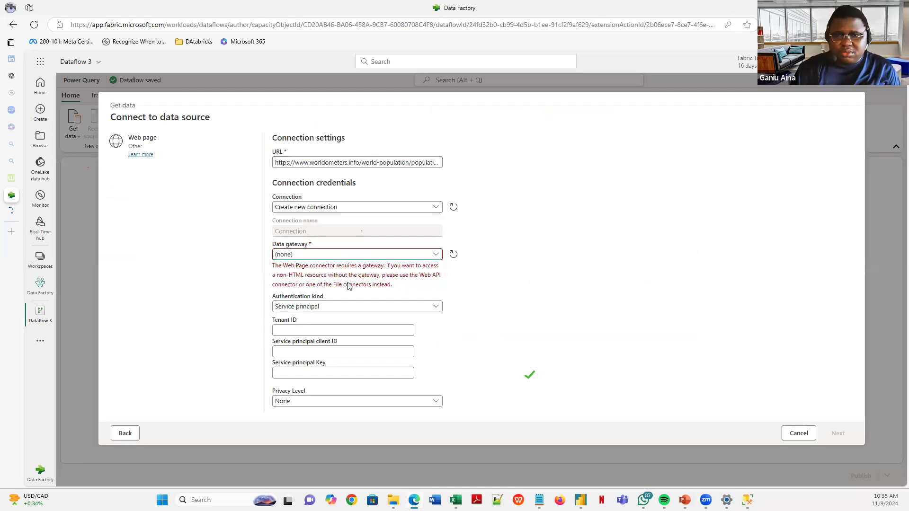
left_click(384, 256)
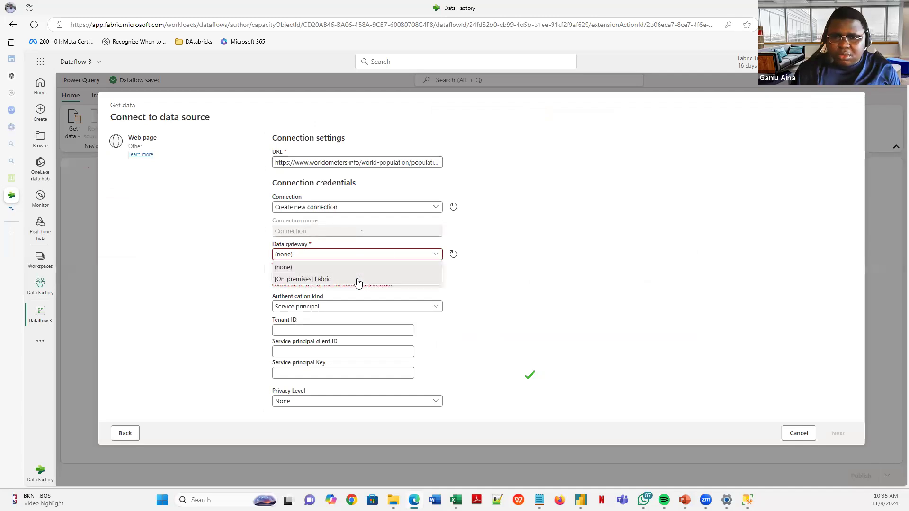
left_click(357, 280)
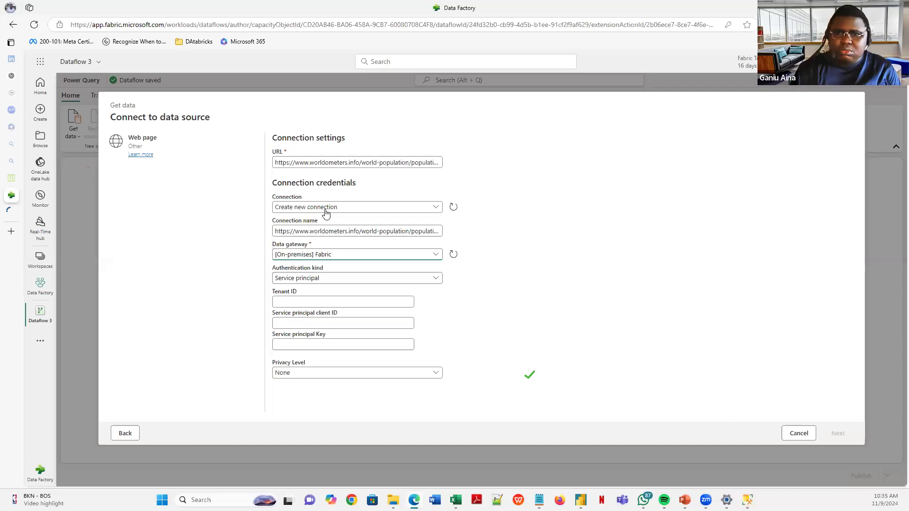
left_click(344, 257)
left_click(313, 270)
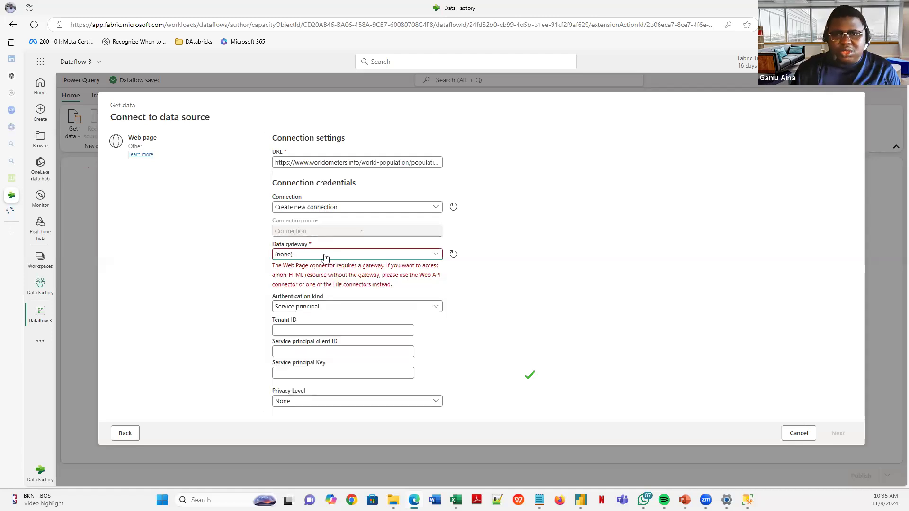
left_click(320, 256)
left_click(320, 279)
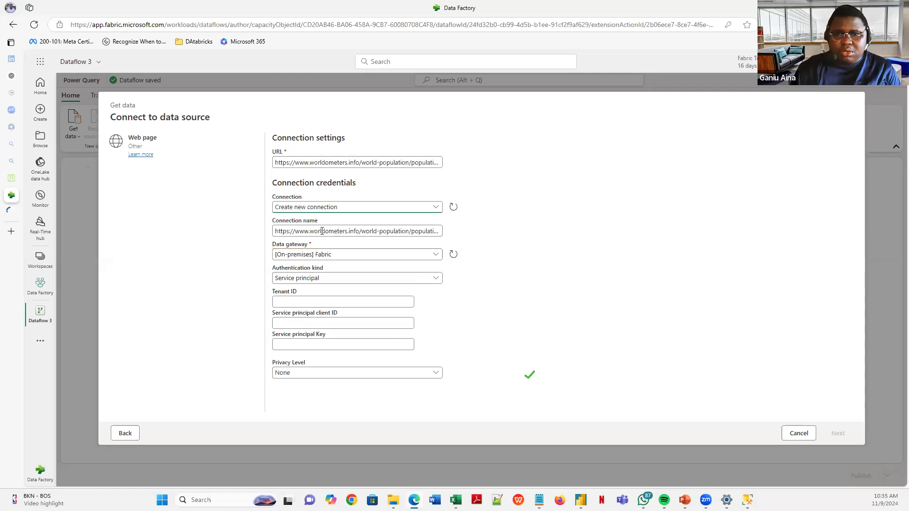
left_click(322, 231)
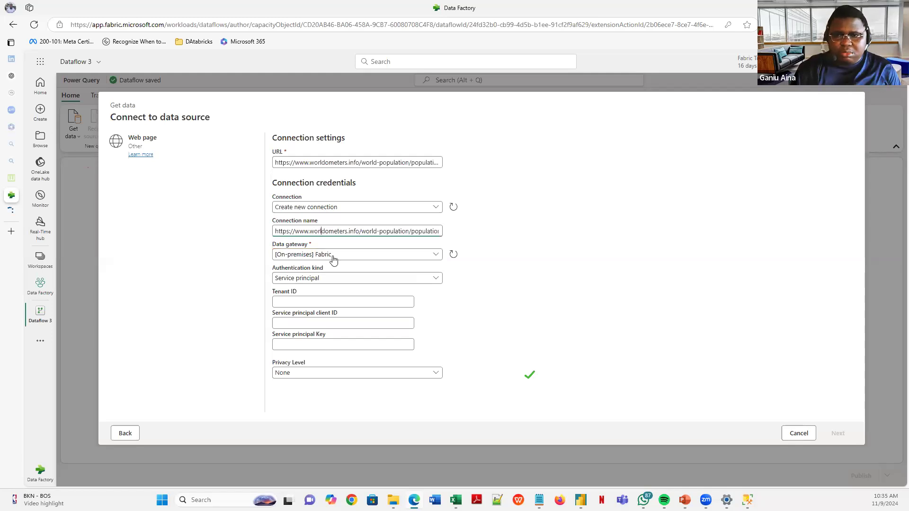
- Set Privacy Level to Public and Authentication kind to Anonymous, then continue connecting
left_click(367, 374)
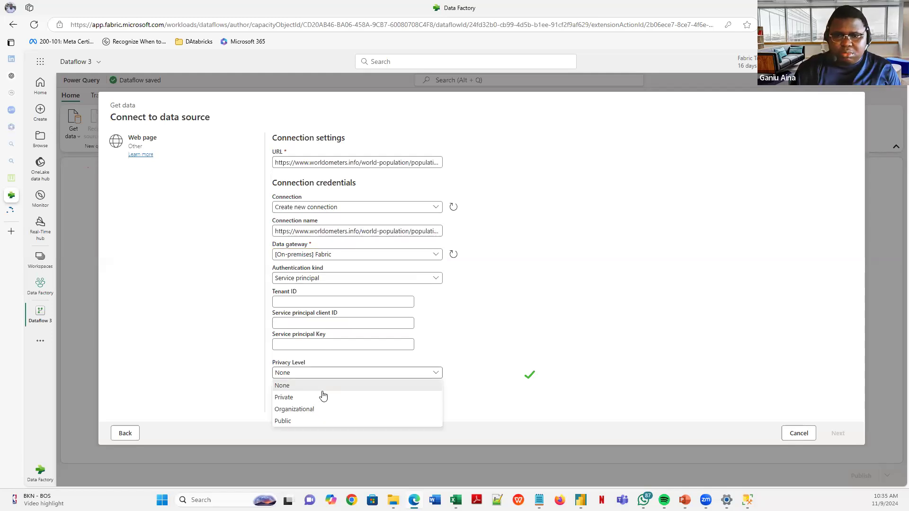
left_click(321, 419)
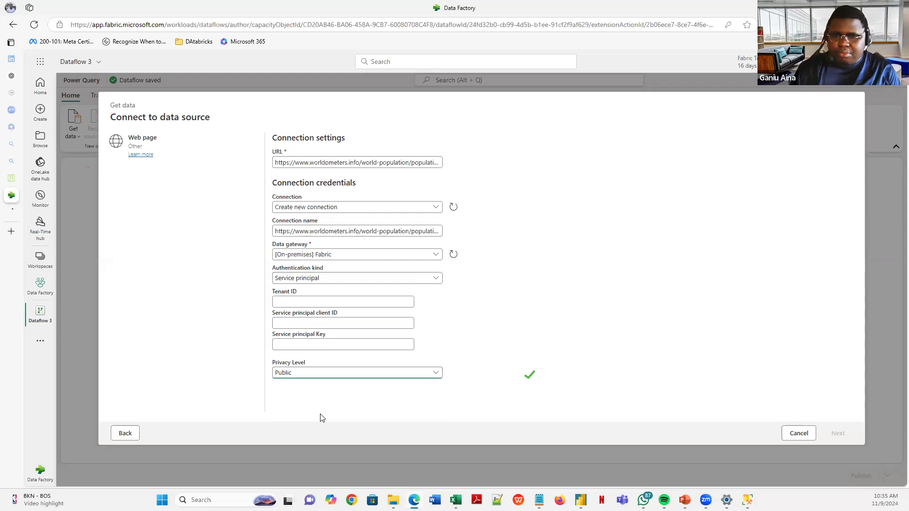
key("shift+Tab")
left_click(332, 279)
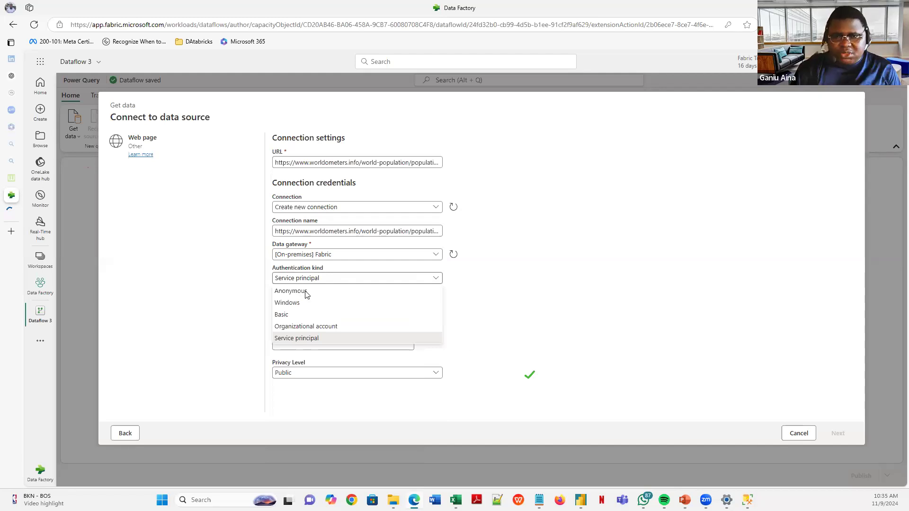
left_click(305, 290)
left_click(838, 435)
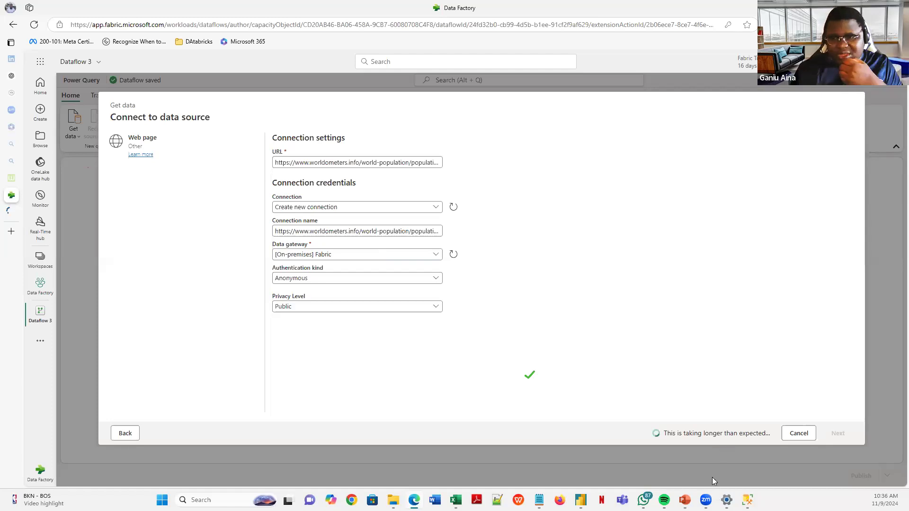
- Bring the PowerPoint slide show forward, peek at Power Query Editor, and return to the show
mouse_move(685, 499)
left_click(685, 449)
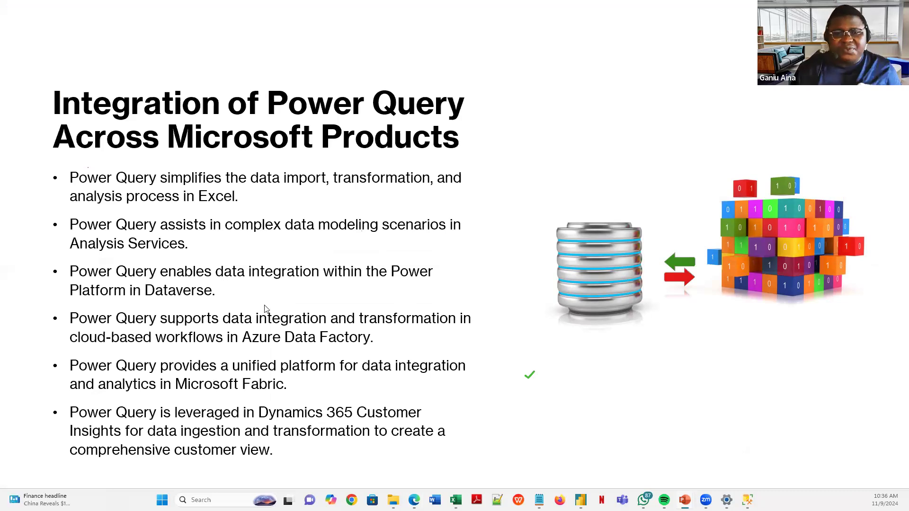
mouse_move(455, 499)
left_click(434, 451)
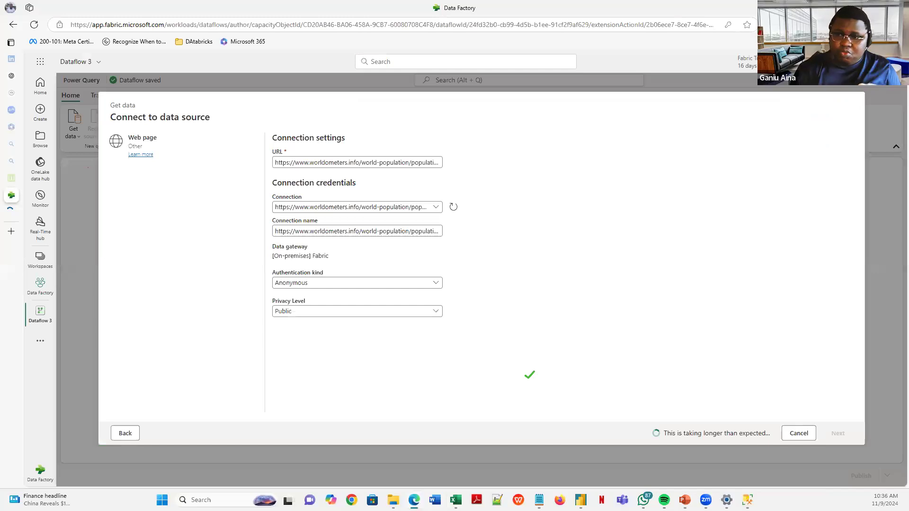
mouse_move(685, 500)
left_click(672, 446)
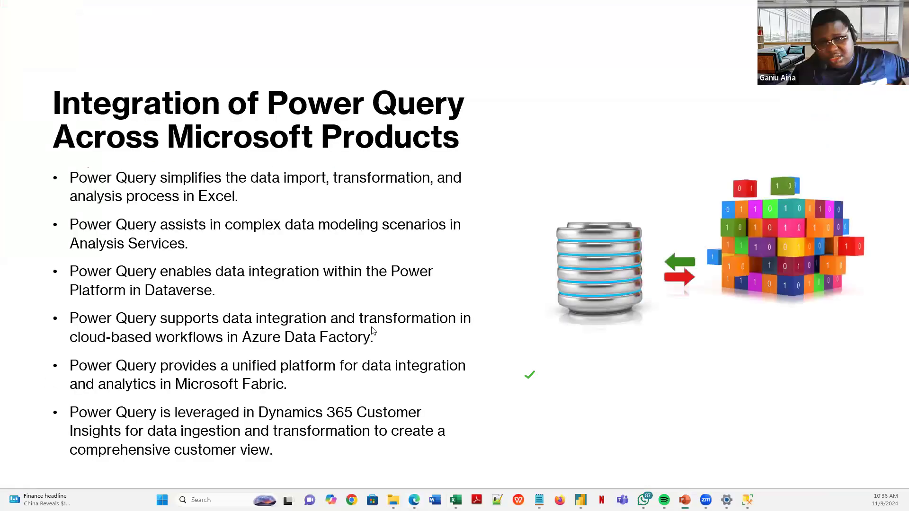
- Step through the Simplifies Data Transformation and Automates Repetitive Tasks benefit slides
left_click(350, 265)
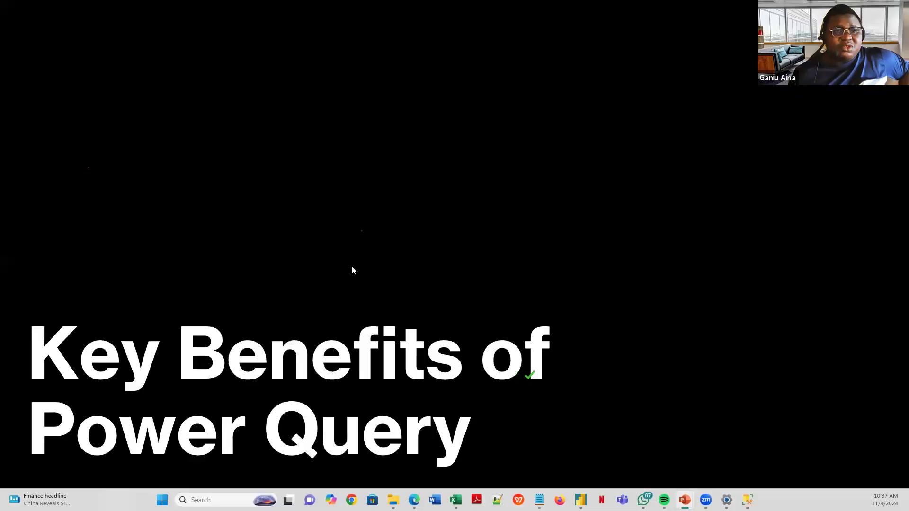
left_click(415, 278)
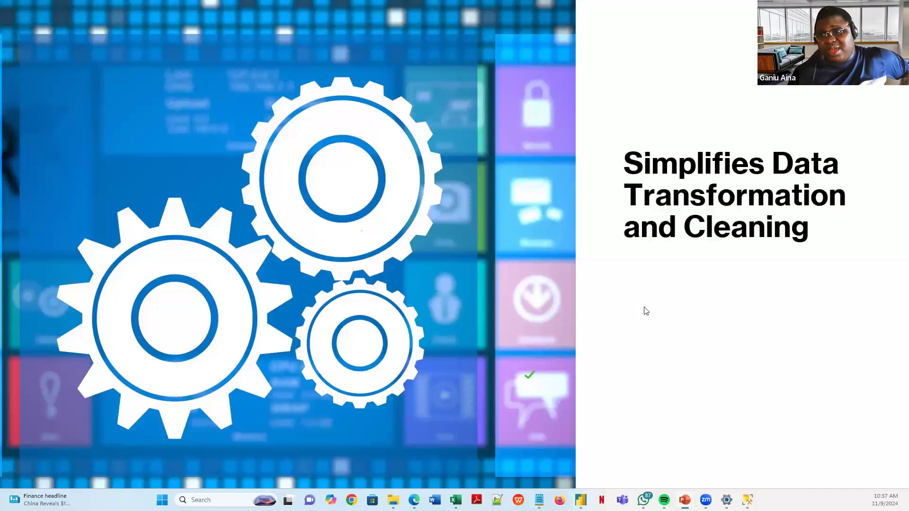
left_click(658, 315)
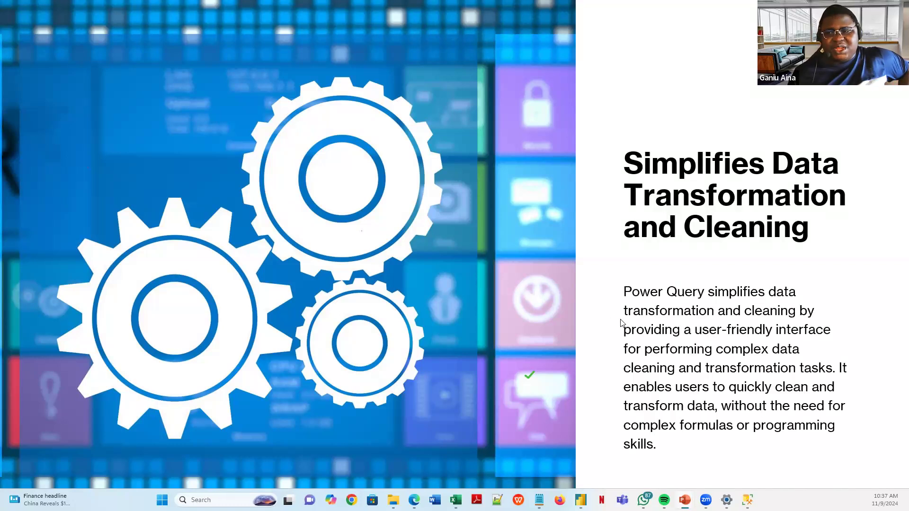
left_click(553, 292)
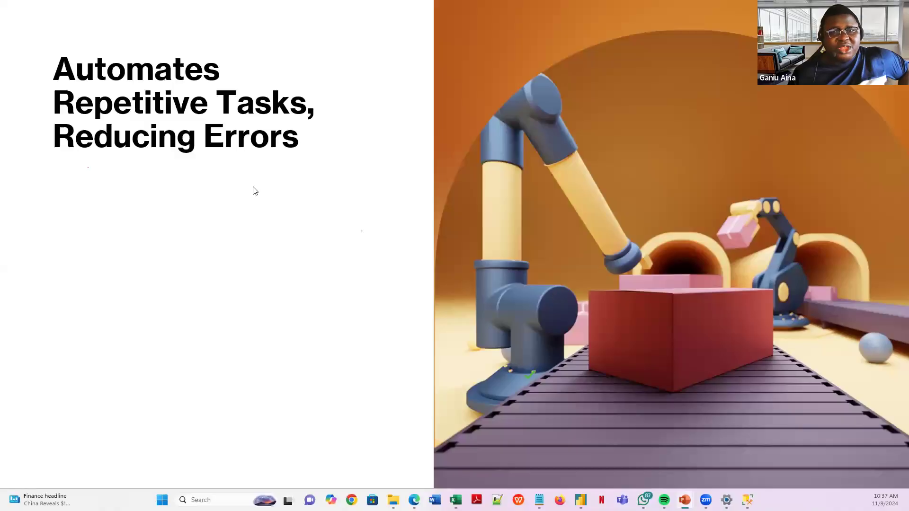
left_click(264, 248)
left_click(264, 250)
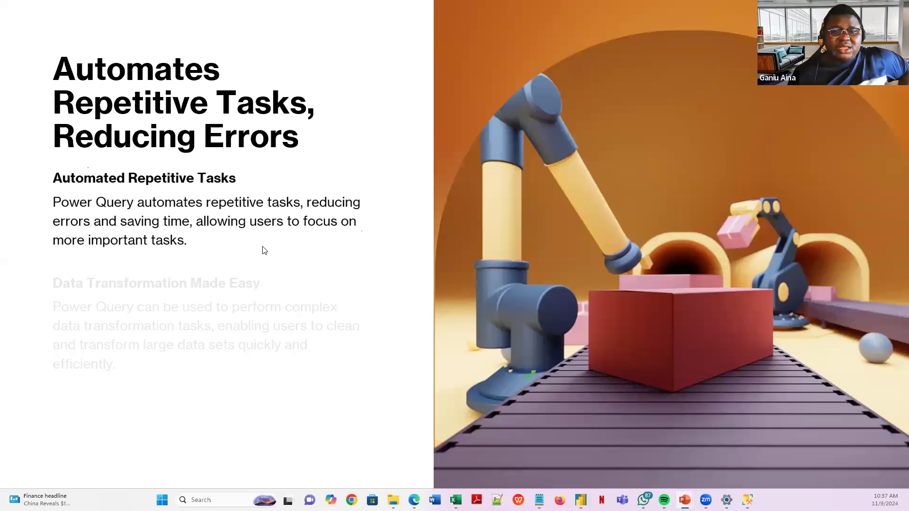
left_click(123, 384)
key("Left")
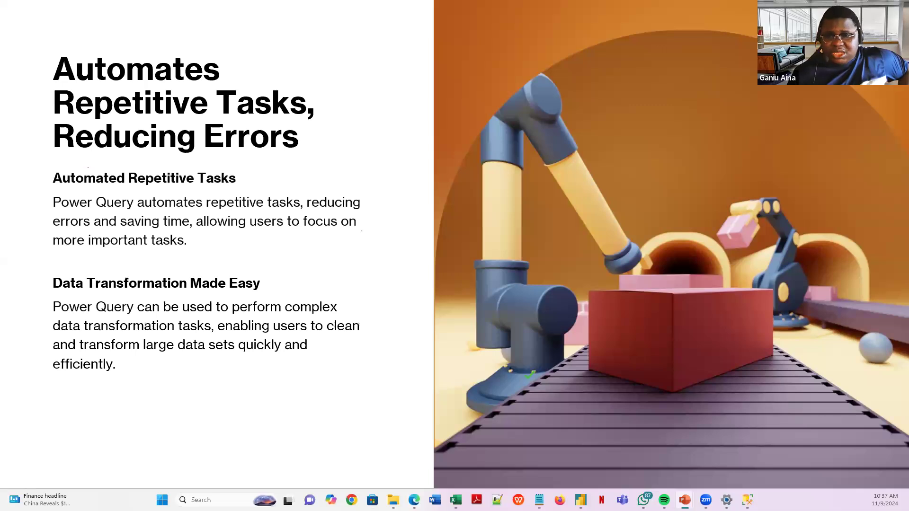
- Check the Data Factory browser, then reveal the Streamlines Data Collection paragraph and advance to Basic Components
mouse_move(422, 461)
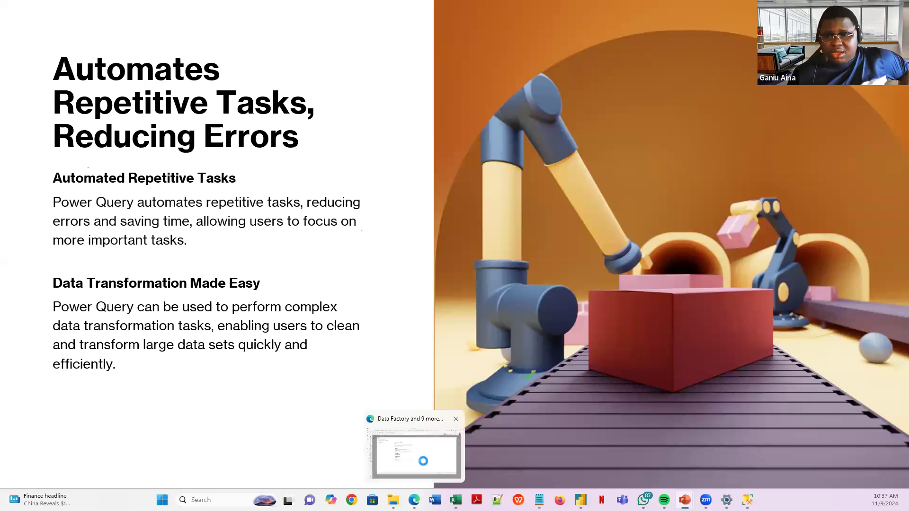
left_click(422, 460)
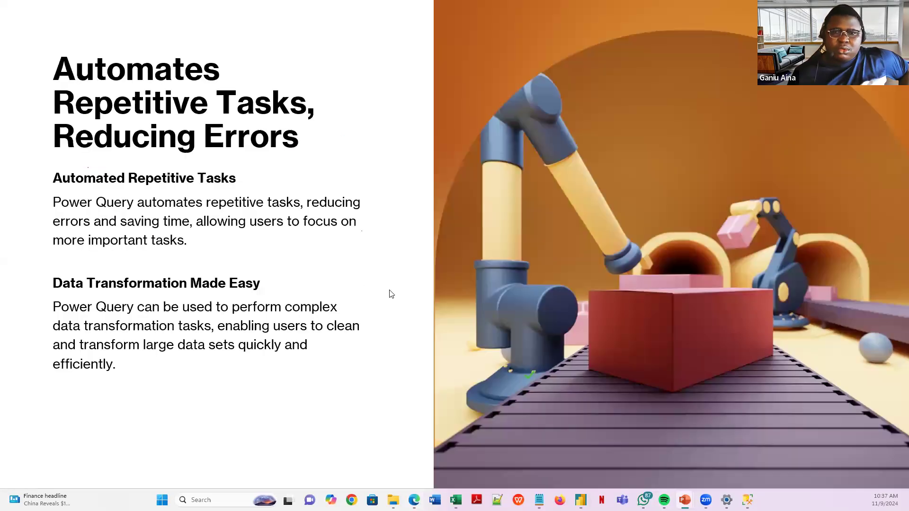
left_click(390, 290)
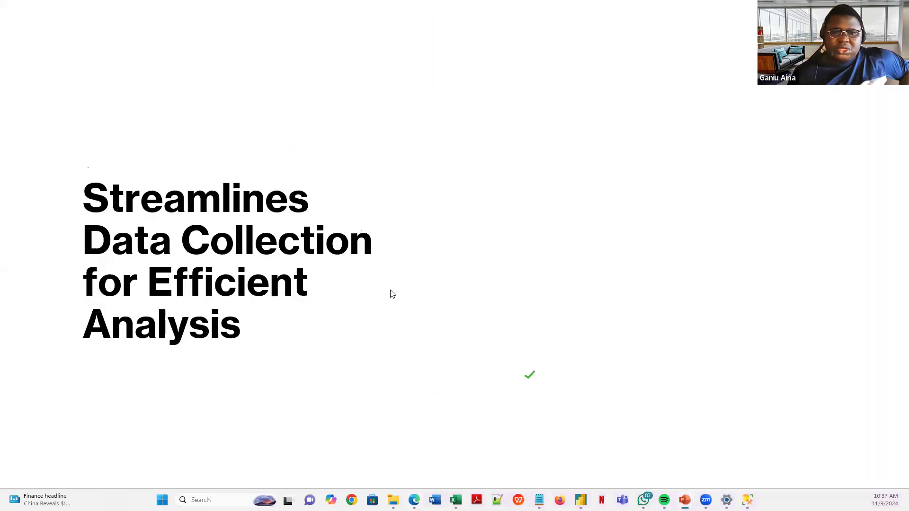
left_click(419, 296)
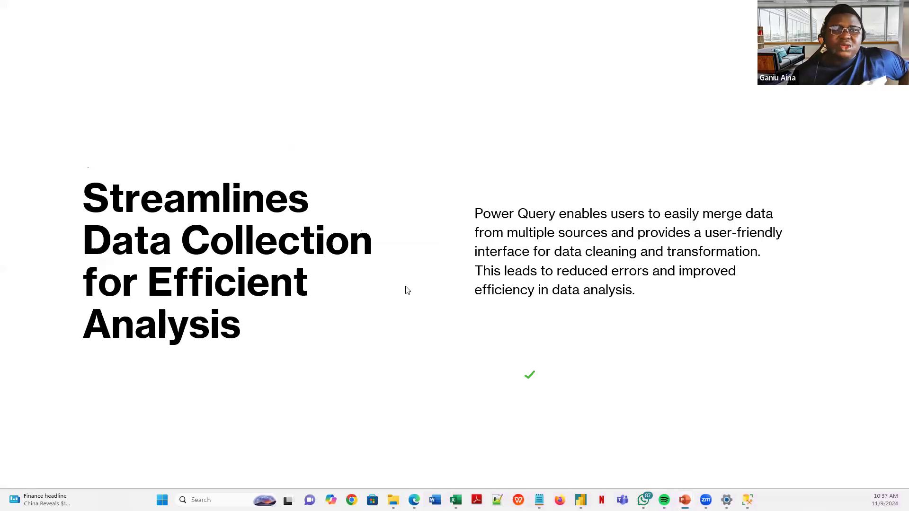
left_click(406, 287)
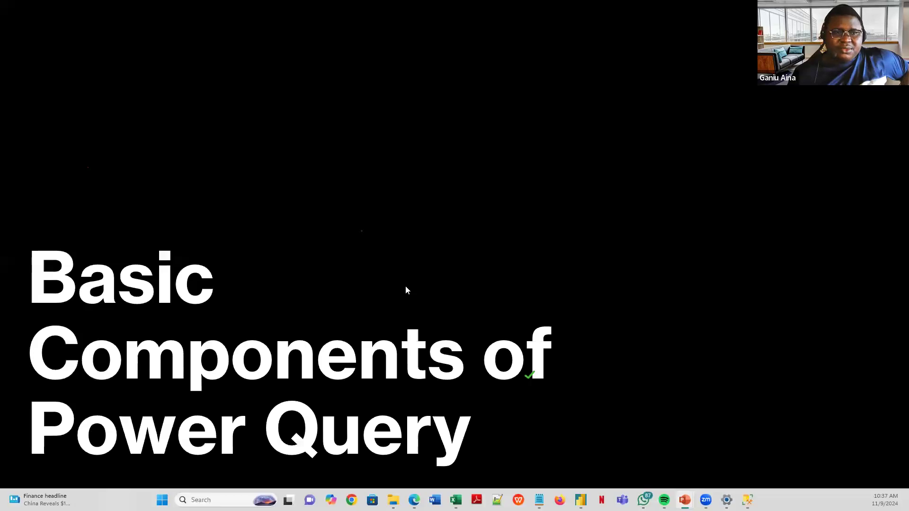
- Advance to the 'Interface: Queries Pane, Editor, Function Library' slide showing the Queries Pane description
left_click(406, 290)
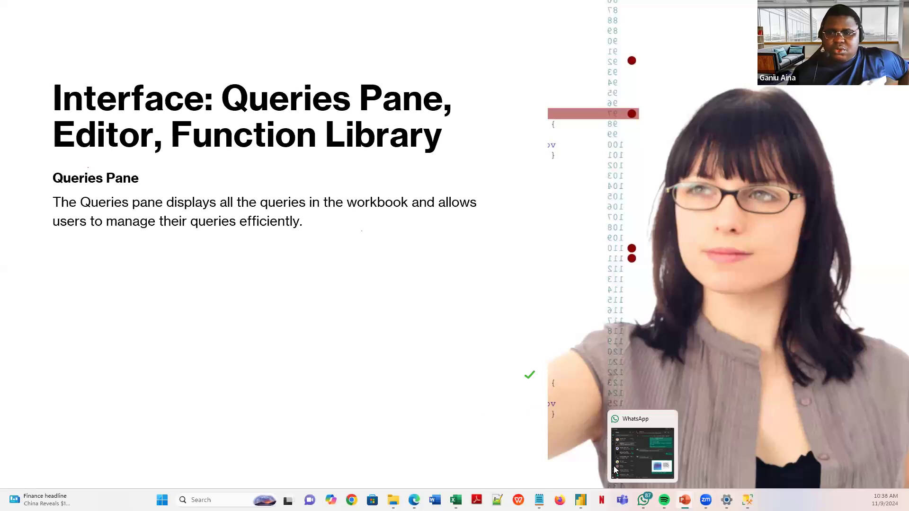
mouse_move(581, 499)
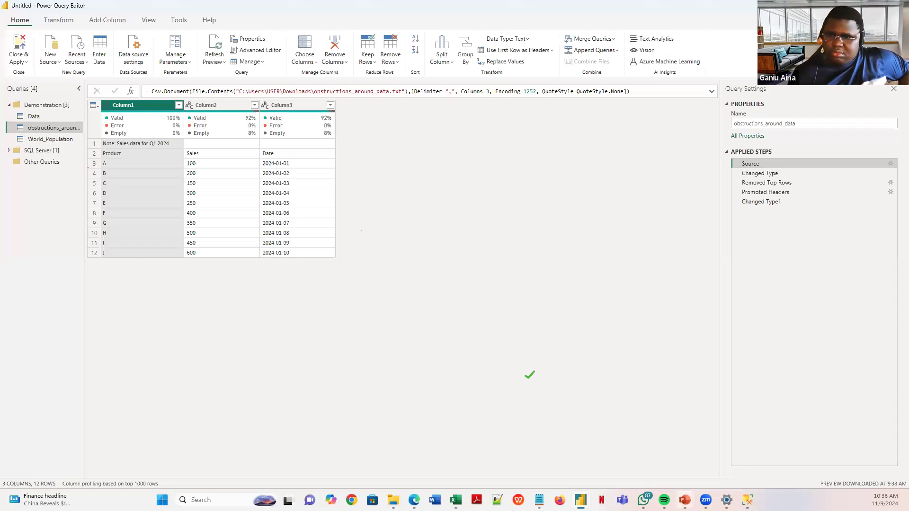
- Return to the slide show and reveal the Editor description
mouse_move(689, 490)
left_click(706, 449)
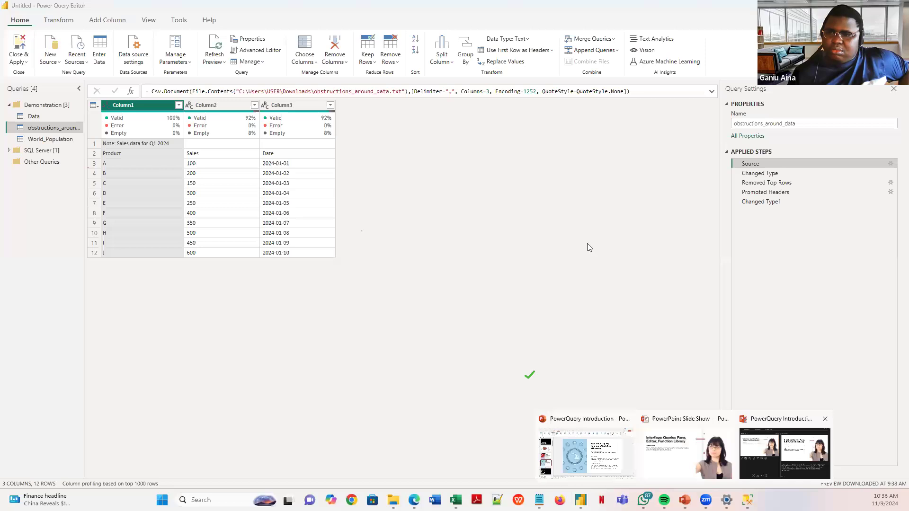
left_click(589, 247)
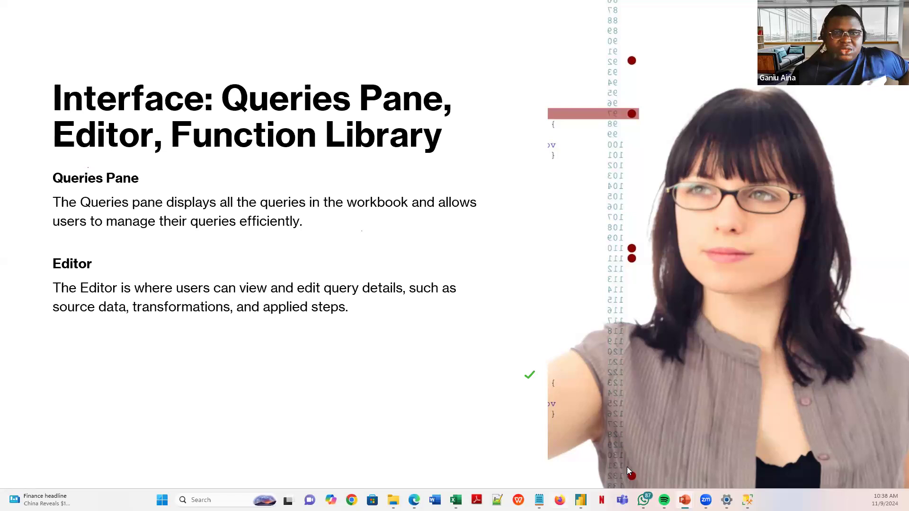
- In Power Query Editor, show the Data query's options, the Column1 dropdown and several ribbon tabs
left_click(632, 447)
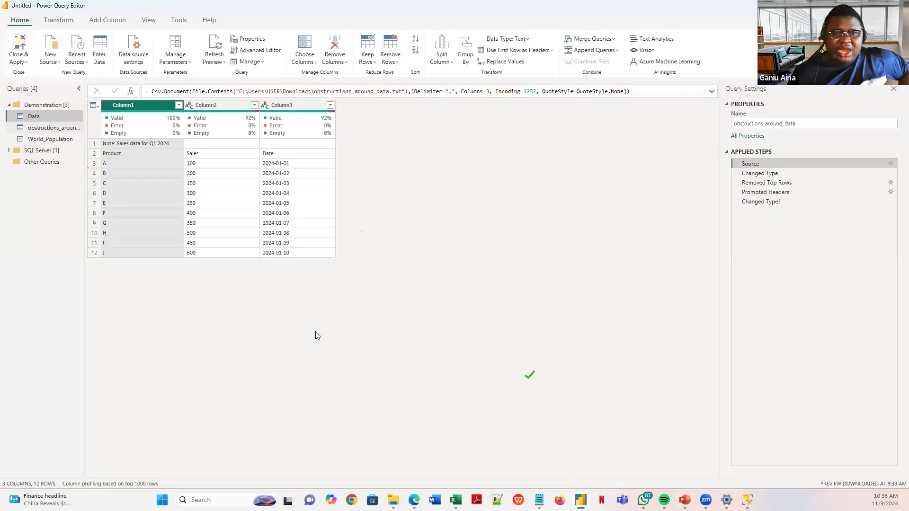
right_click(44, 117)
left_click(105, 24)
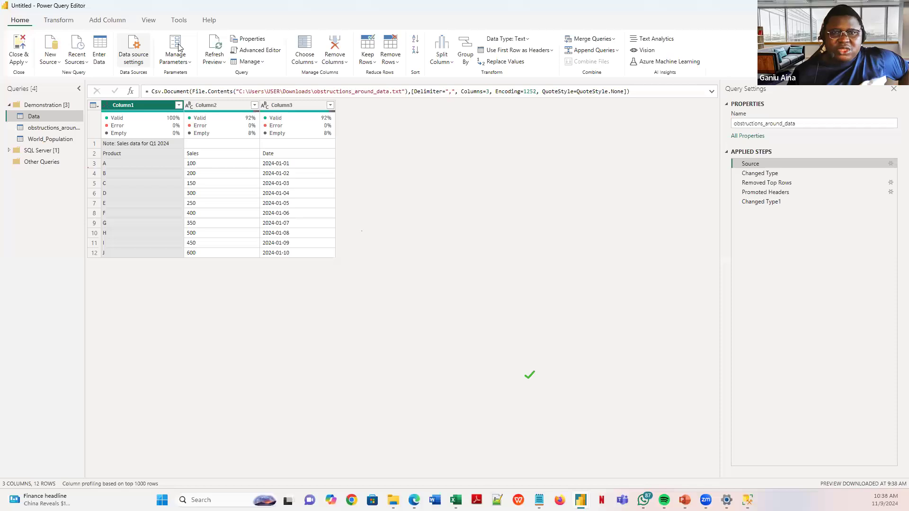
left_click(178, 106)
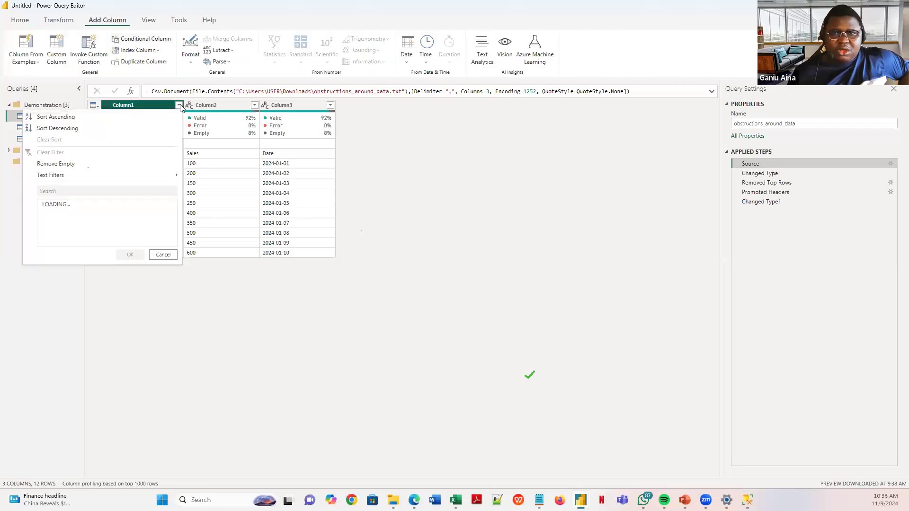
left_click(293, 20)
left_click(149, 20)
left_click(180, 22)
left_click(56, 26)
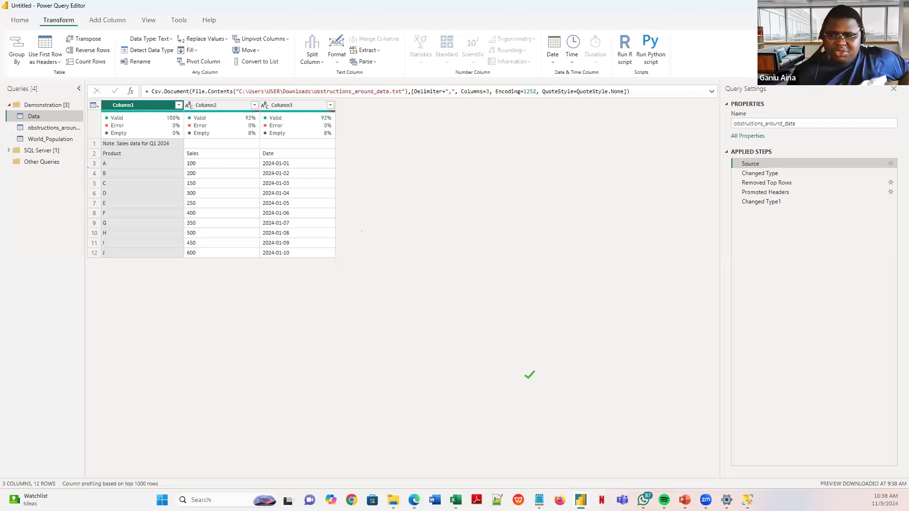
- Return to the slide show and reveal the Function Library description
mouse_move(642, 500)
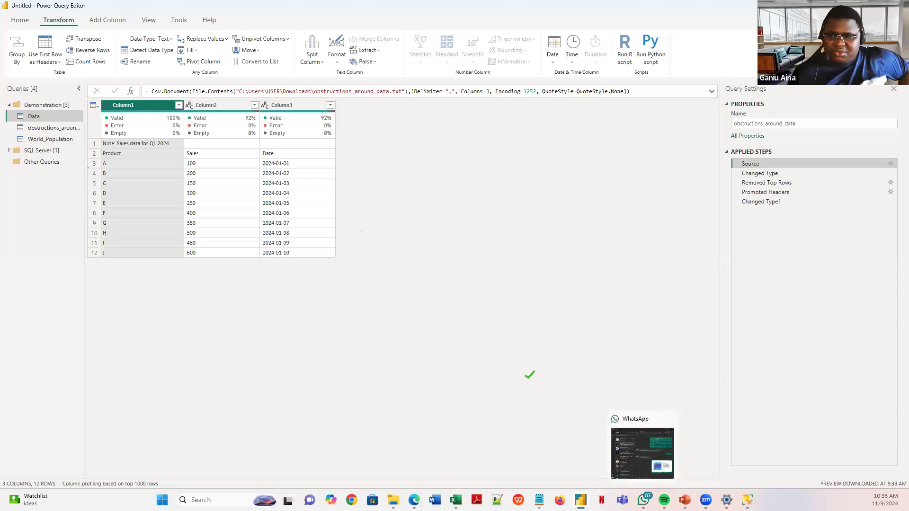
mouse_move(685, 499)
left_click(699, 457)
left_click(209, 365)
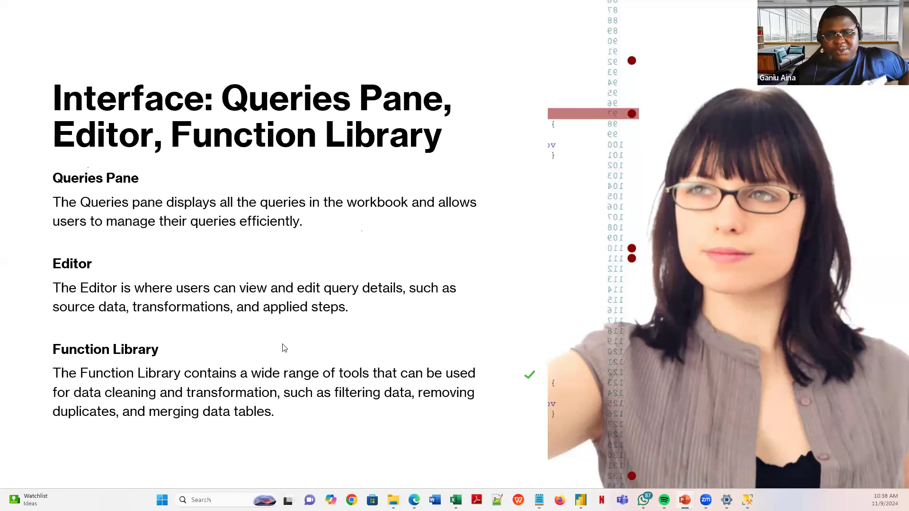
- Advance to the Data Sources slide and reveal its Excel Files, CSVs and Databases descriptions
left_click(229, 285)
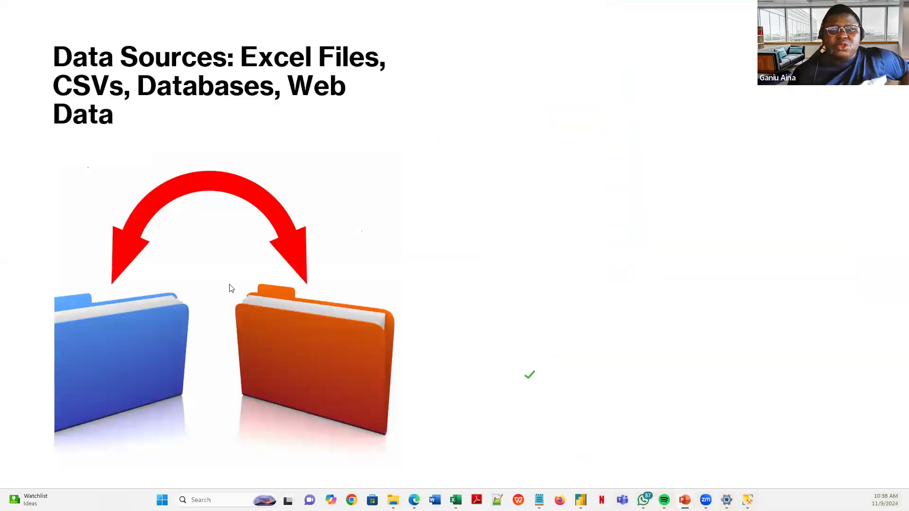
left_click(231, 289)
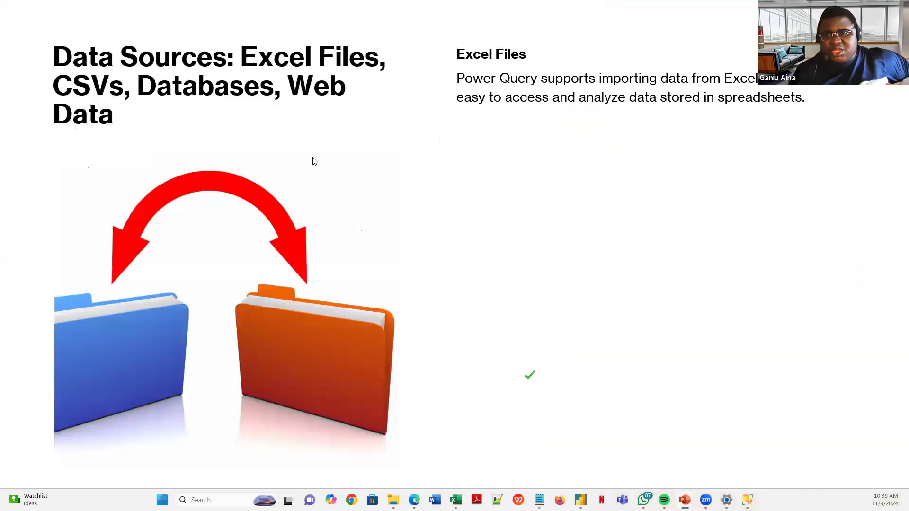
left_click(322, 184)
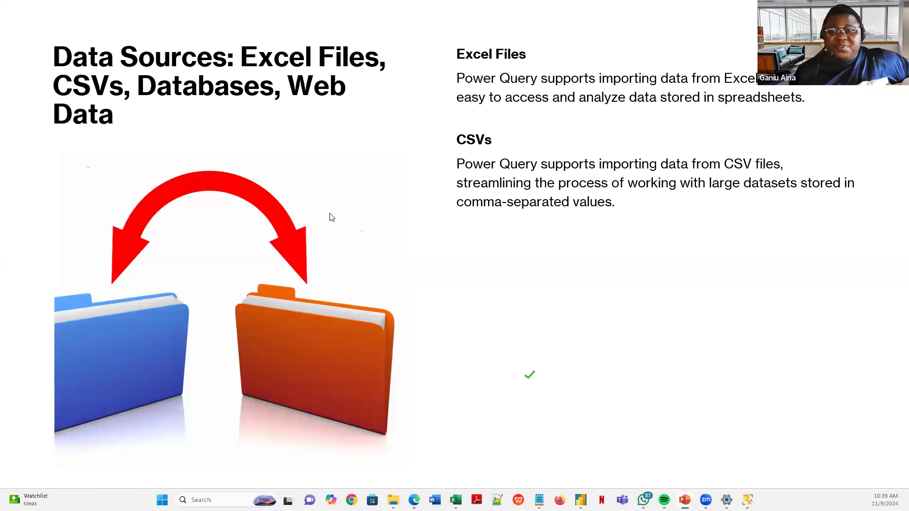
left_click(331, 226)
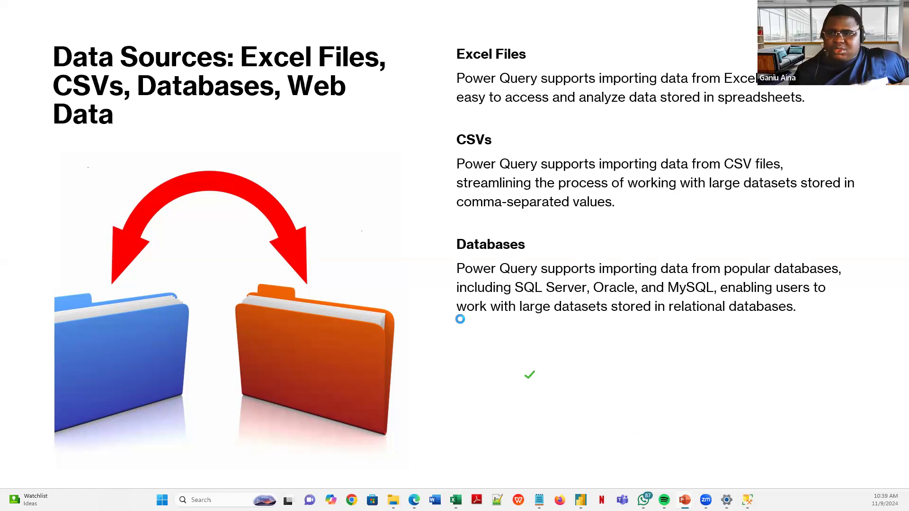
- Check the Data Factory dialog, then advance to the Transformations slide and reveal Filtering
key("alt+Tab")
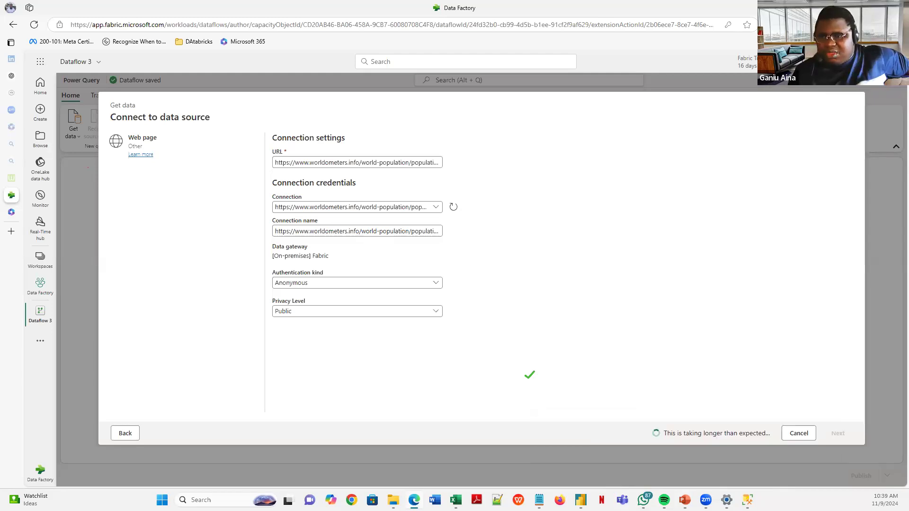
mouse_move(684, 500)
left_click(671, 450)
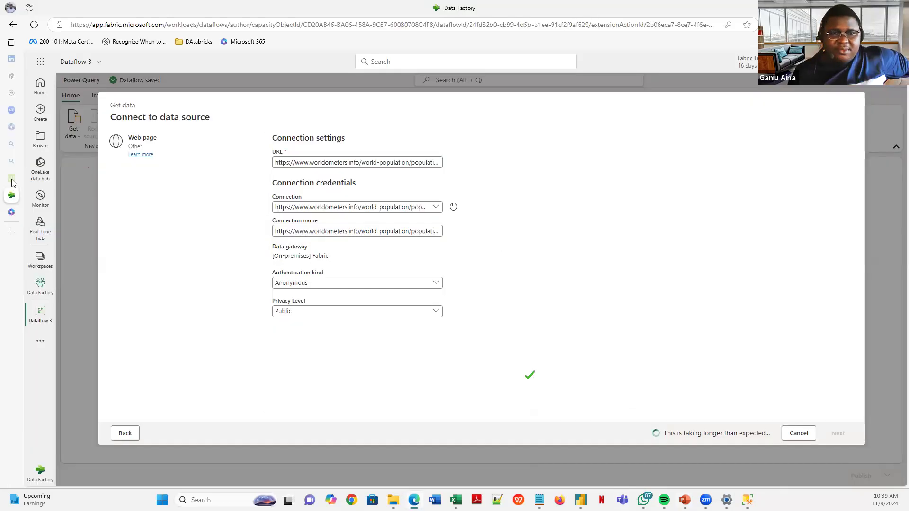
left_click(13, 180)
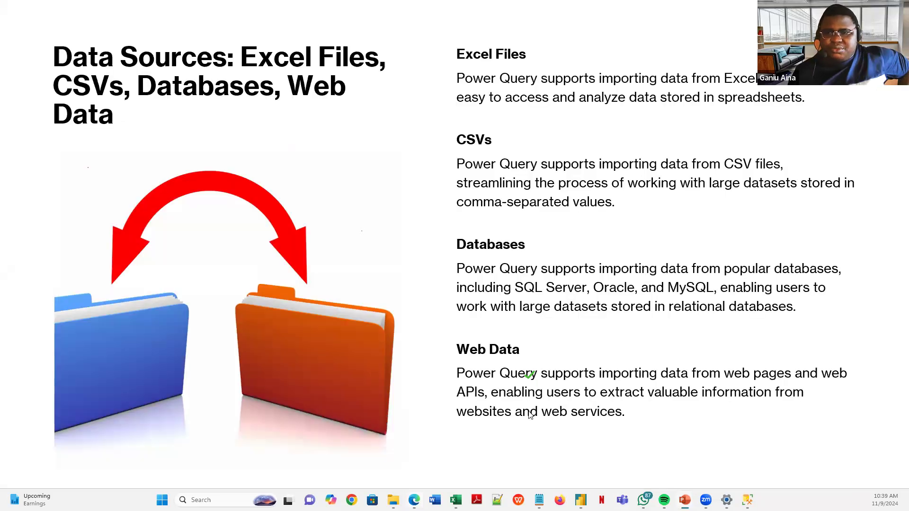
left_click(531, 416)
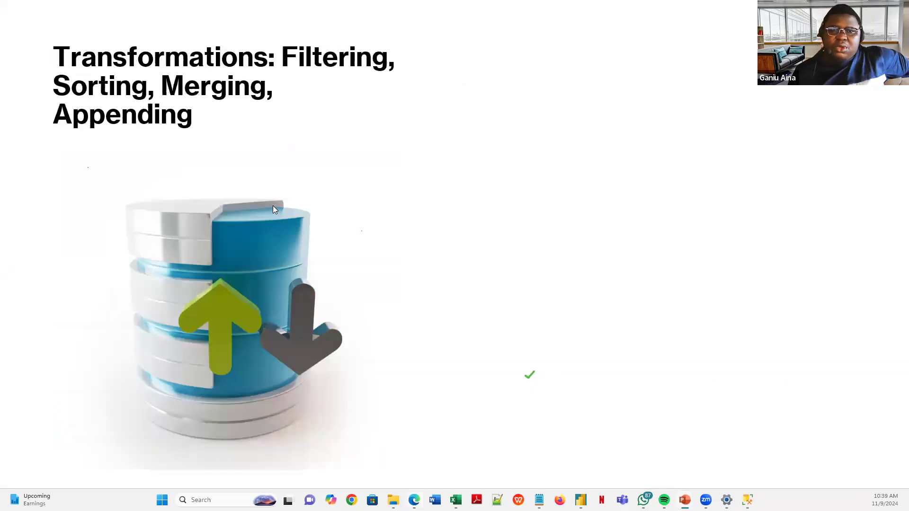
left_click(321, 224)
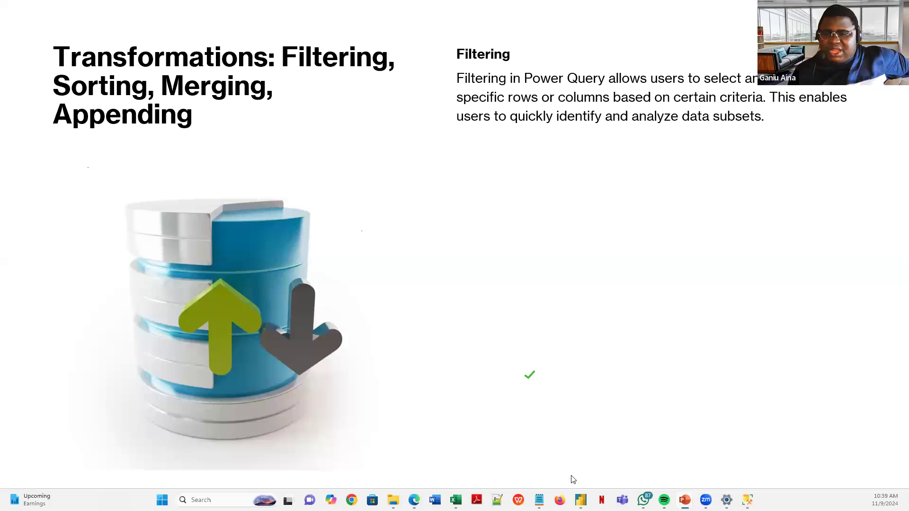
left_click(581, 500)
left_click(631, 452)
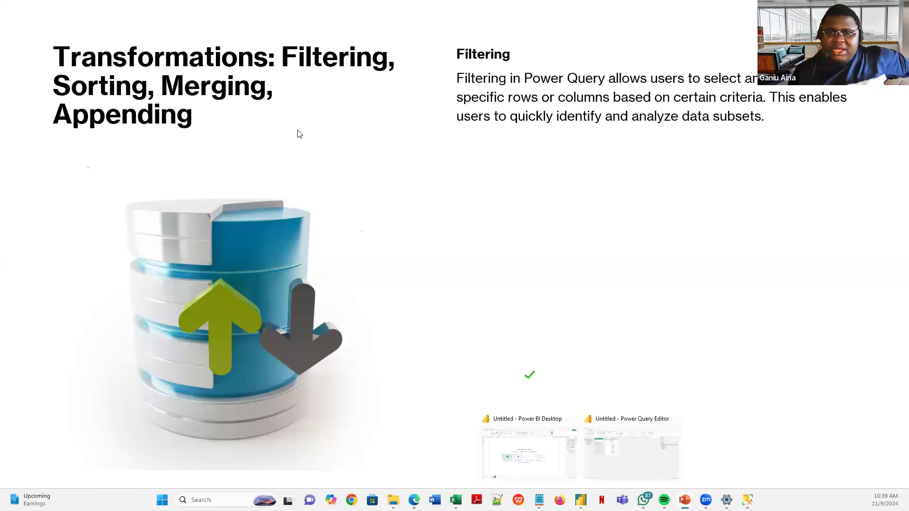
- Filter the Sales column to keep only the values 250 and 300
left_click(769, 201)
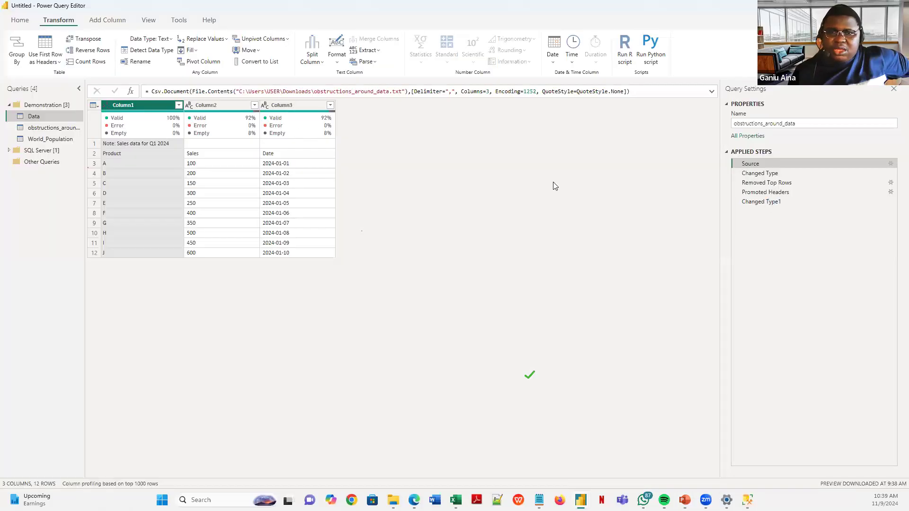
left_click(247, 106)
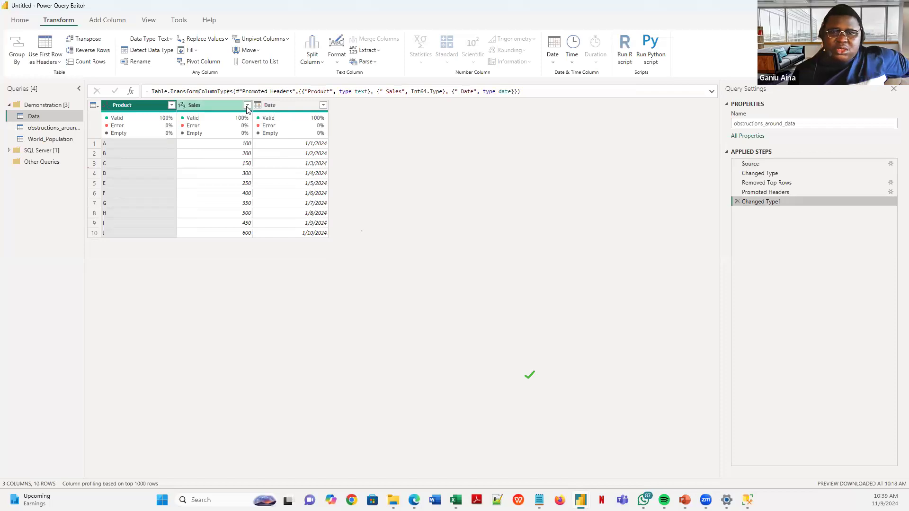
left_click(114, 205)
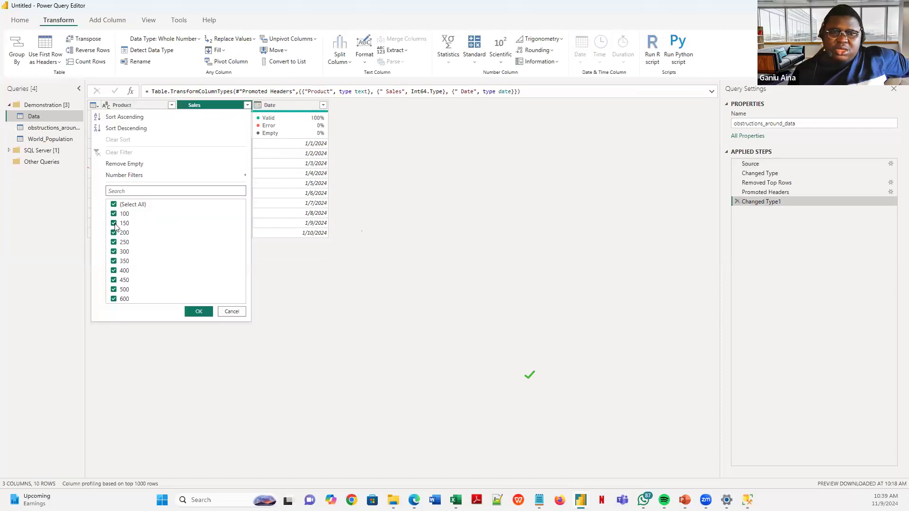
left_click(117, 254)
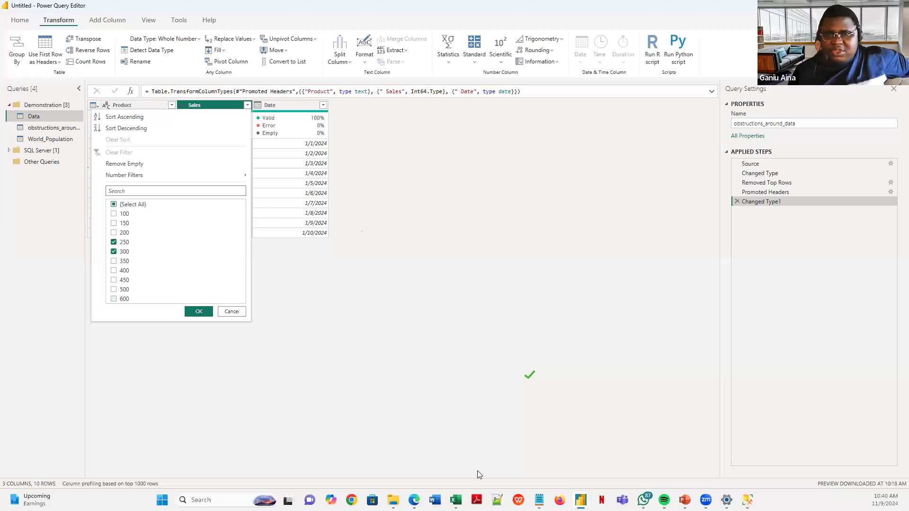
key("Return")
- Return to the slide show and reveal the Sorting point
mouse_move(539, 500)
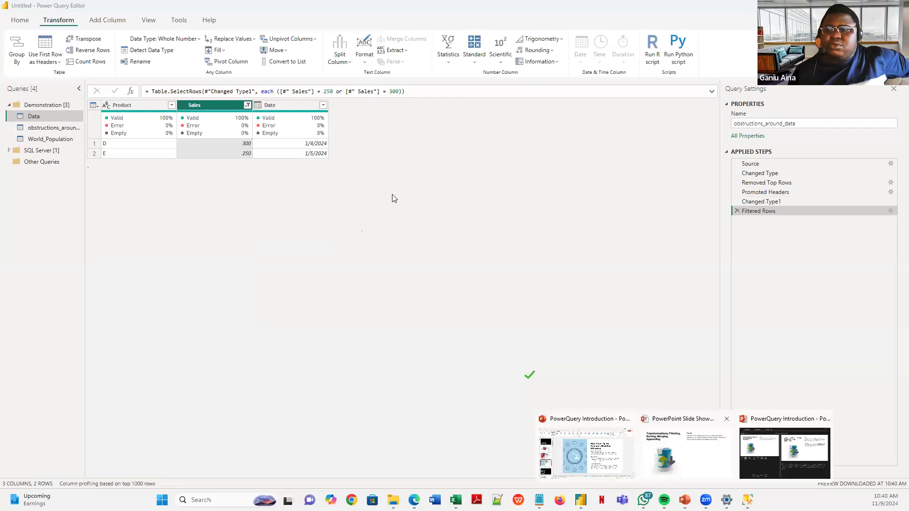
left_click(686, 450)
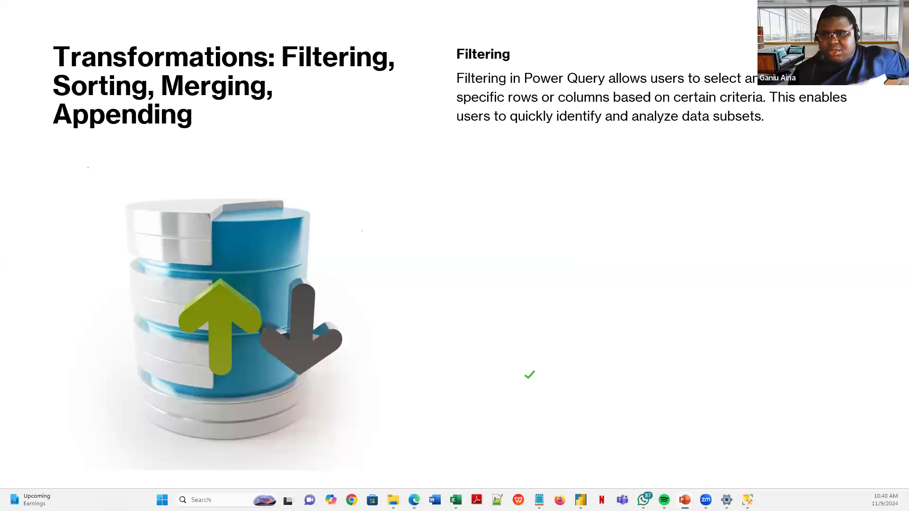
mouse_move(684, 500)
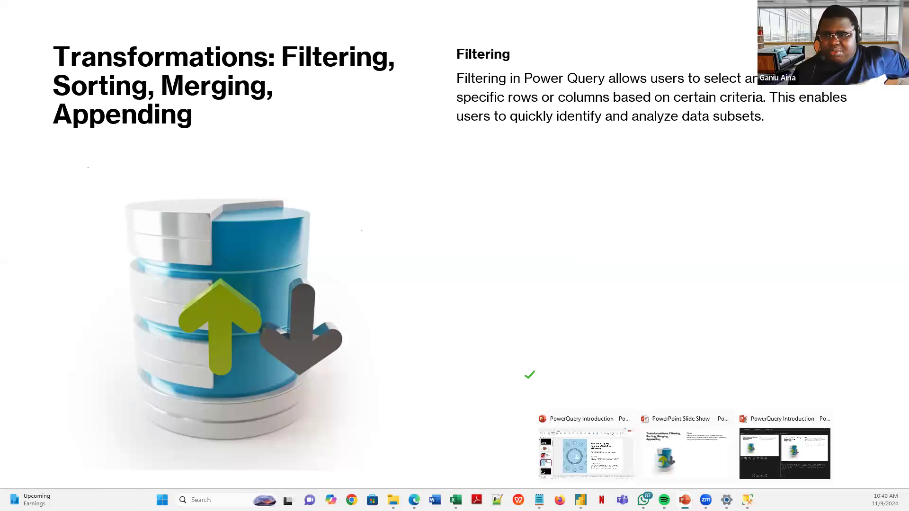
left_click(537, 235)
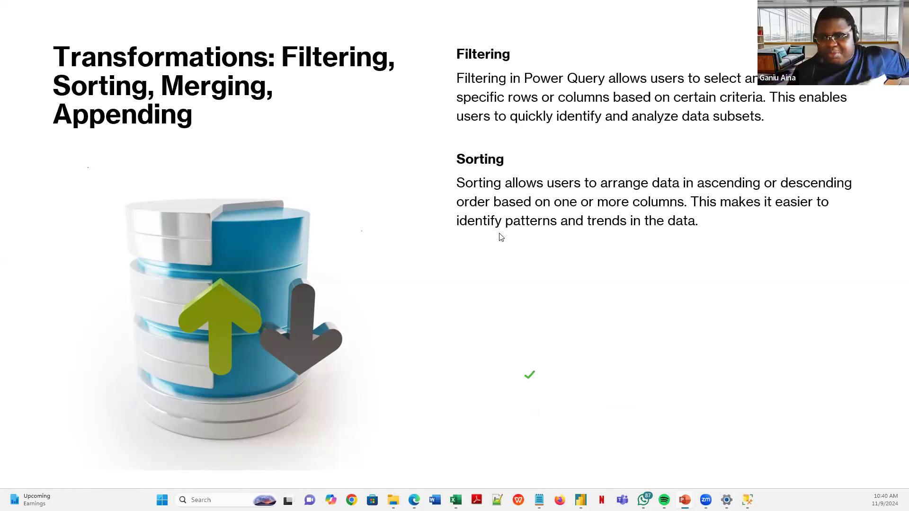
- Delete the Filtered Rows step, sort the table ascending by Sales, and return to the show
left_click(607, 458)
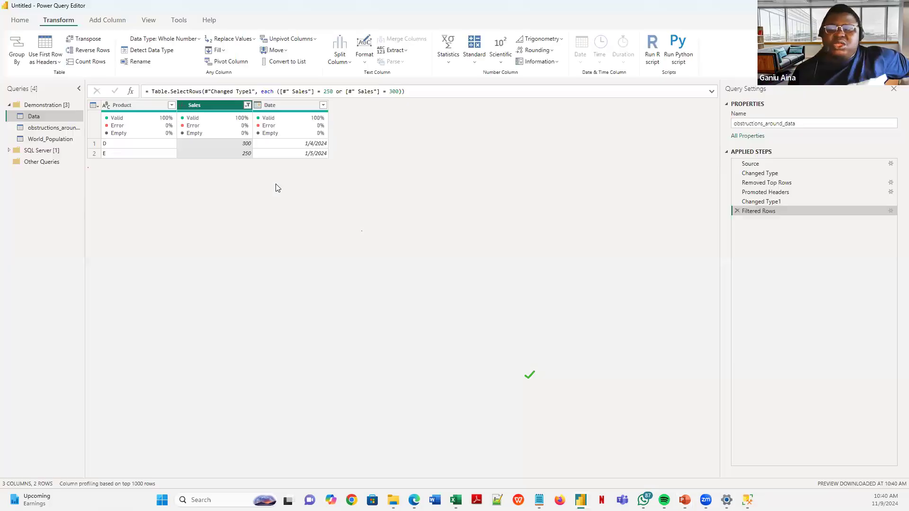
left_click(737, 211)
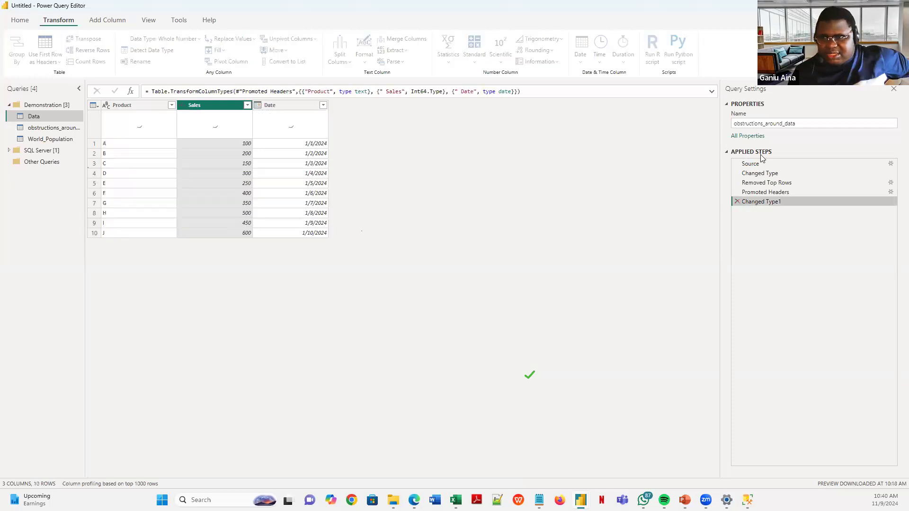
left_click(246, 105)
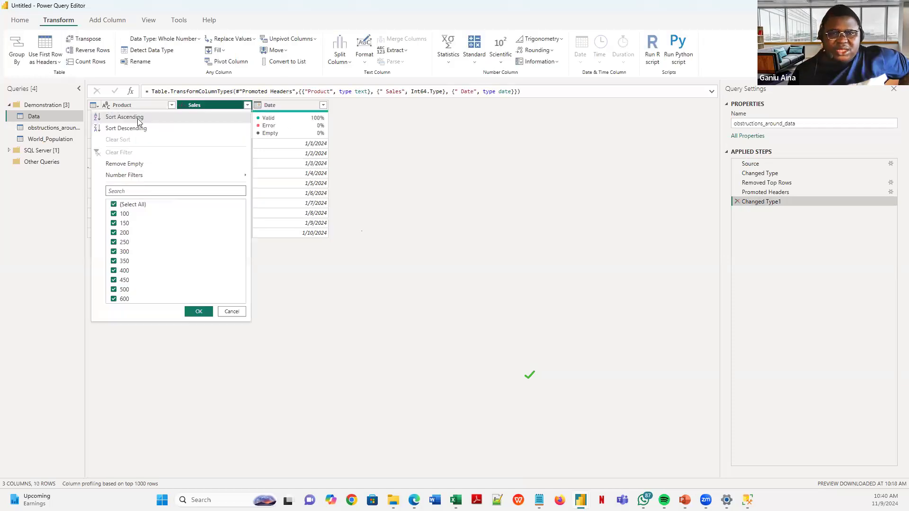
left_click(192, 117)
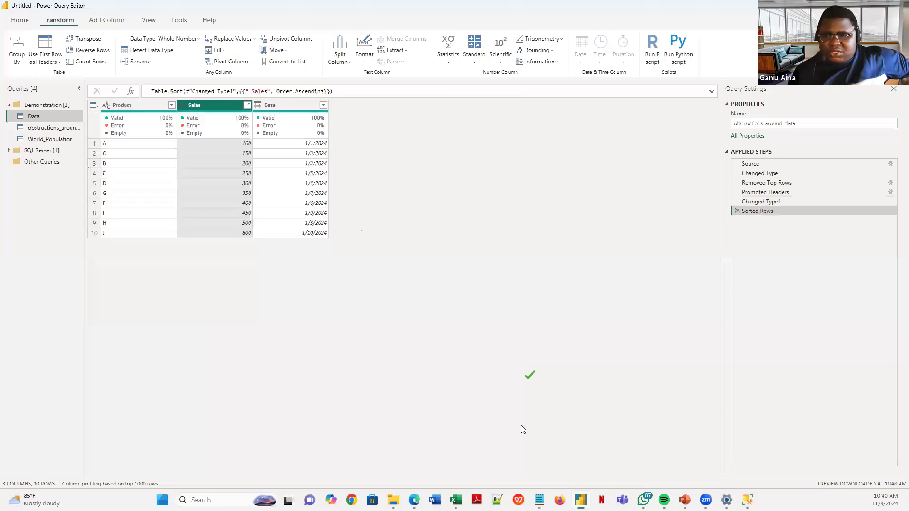
mouse_move(685, 499)
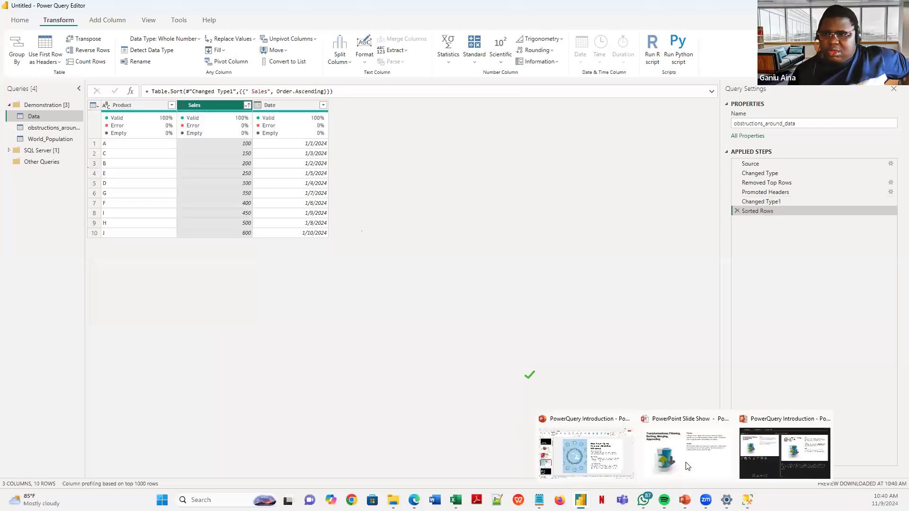
left_click(686, 464)
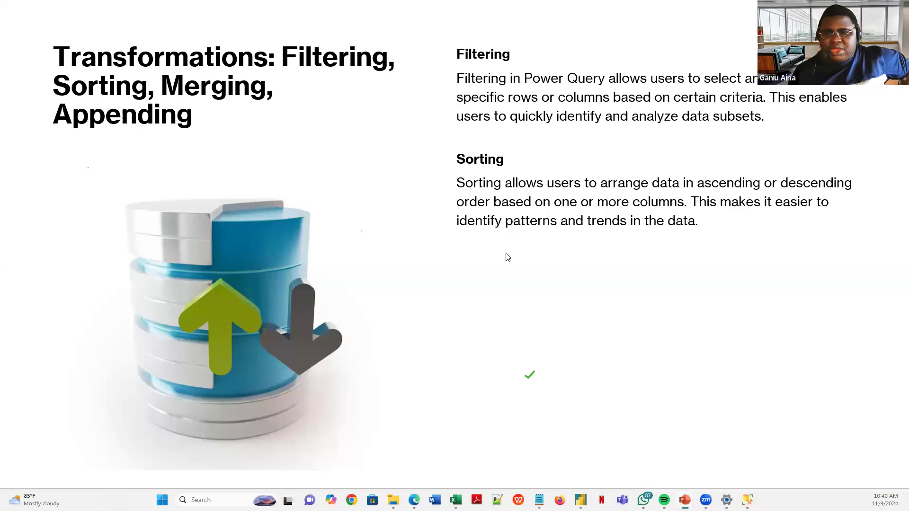
- Reveal Merging and Appending, advance to '7 Golden Rules of Data Analysis', then open the Worldometer page
left_click(508, 257)
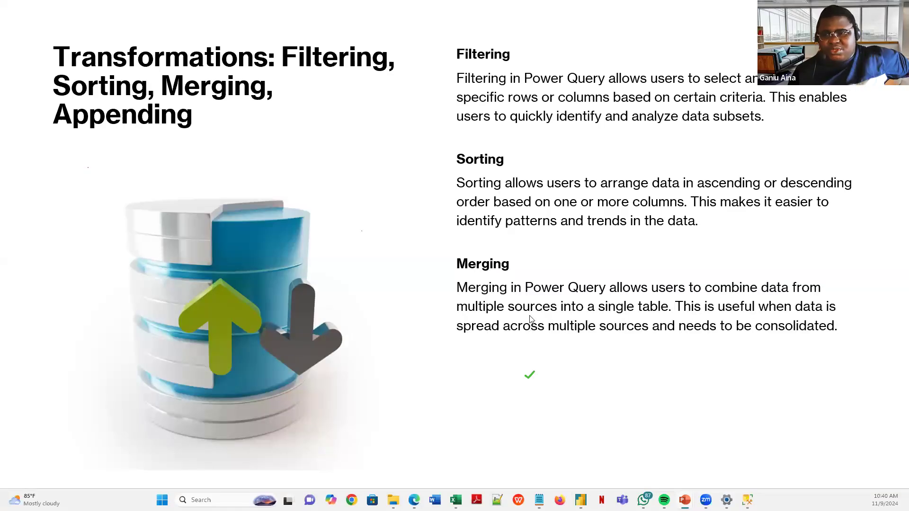
left_click(538, 341)
left_click(342, 287)
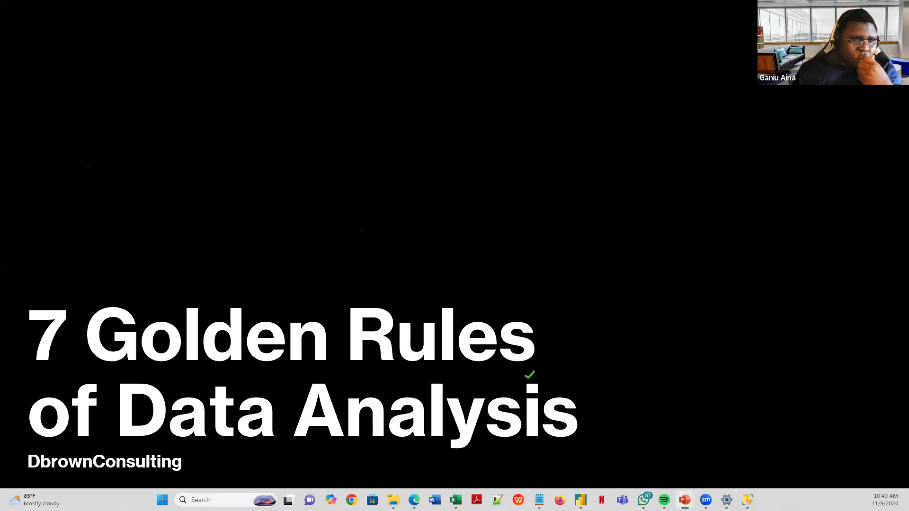
key("alt+Tab")
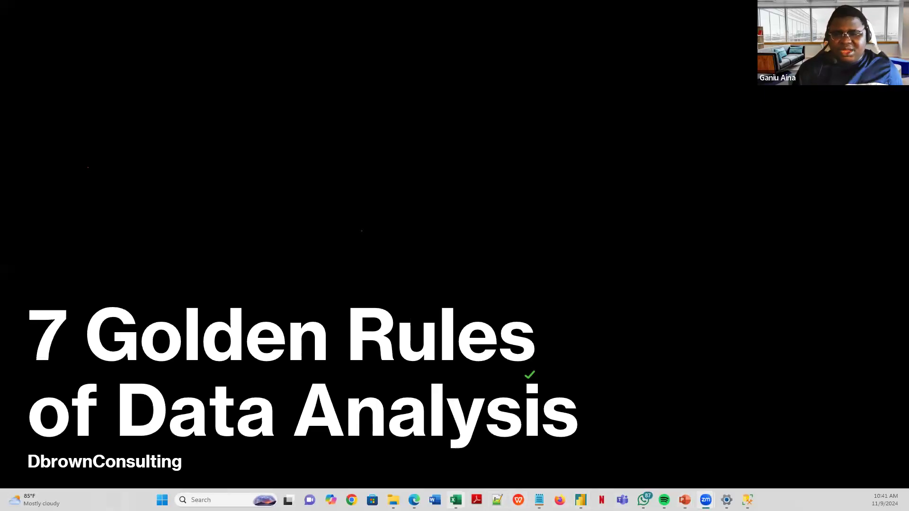
left_click(414, 500)
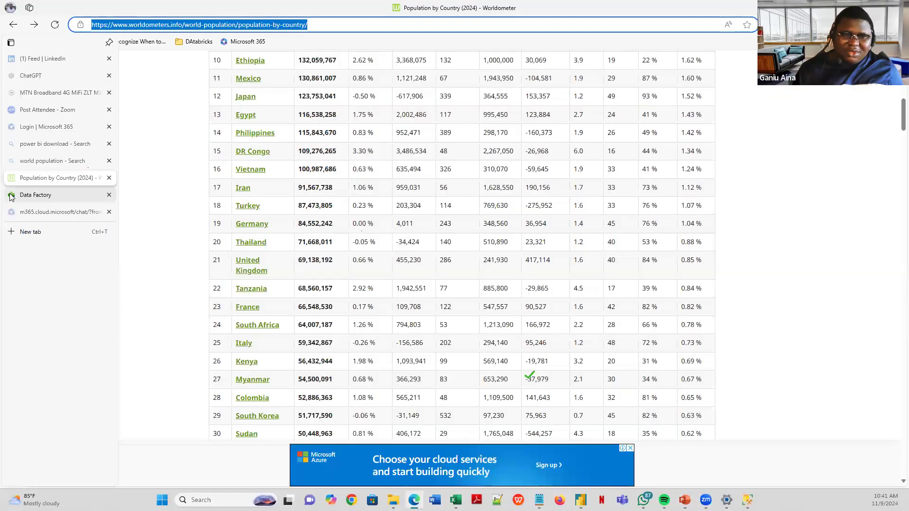
- Create a Table 01 query in Dataflow 3 from the web page, then return to the 7 Golden Rules slide show
left_click(11, 196)
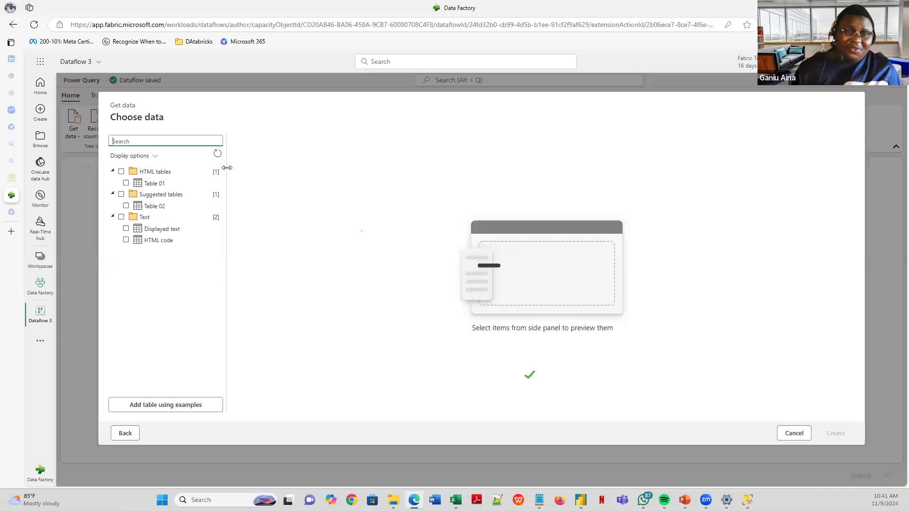
left_click(160, 184)
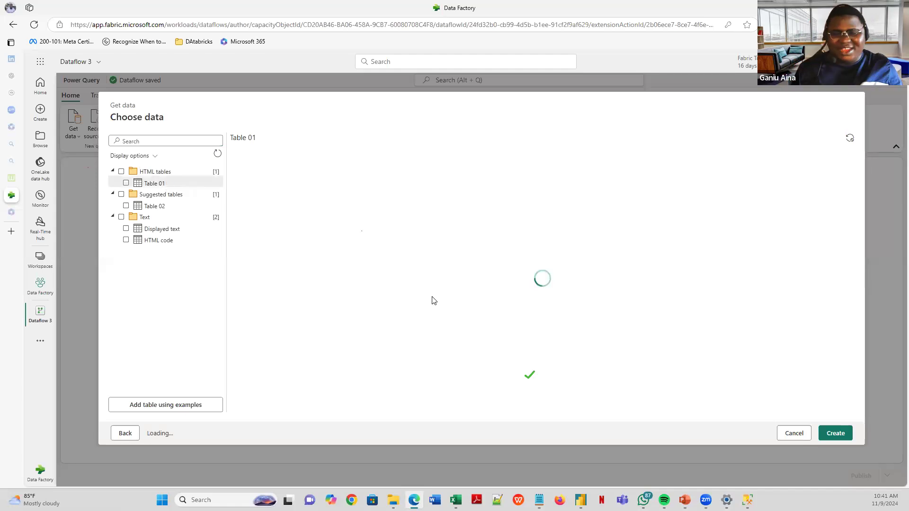
left_click(126, 184)
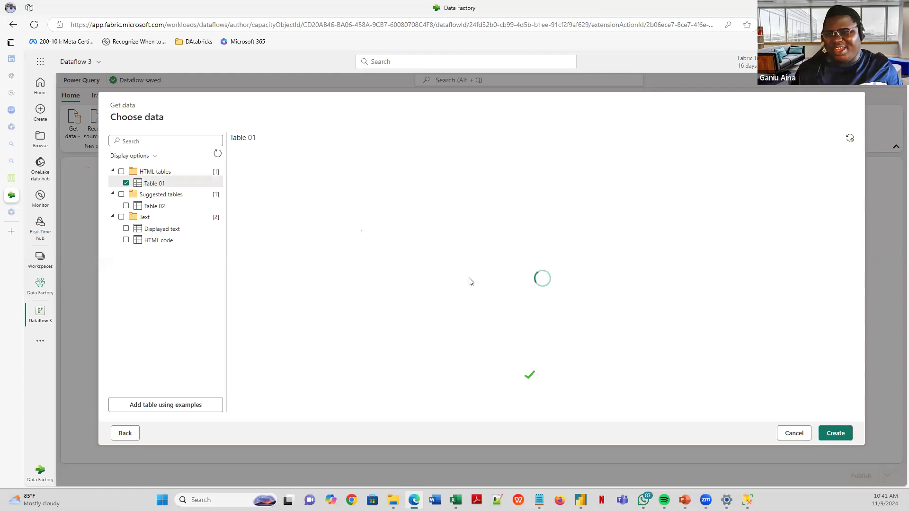
left_click(842, 436)
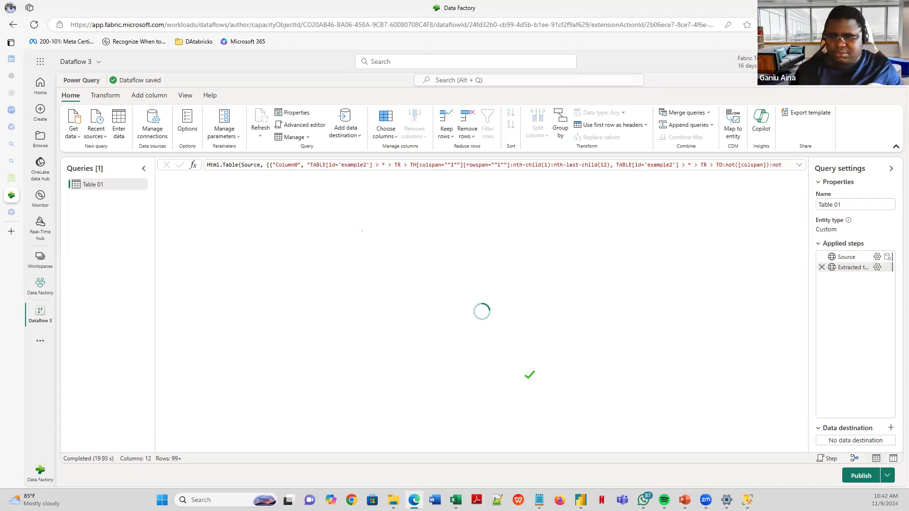
left_click(685, 500)
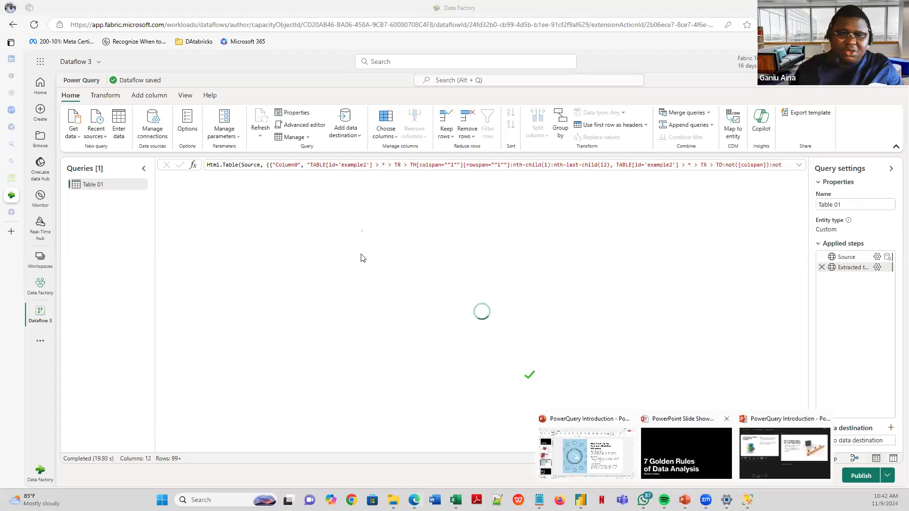
left_click(686, 453)
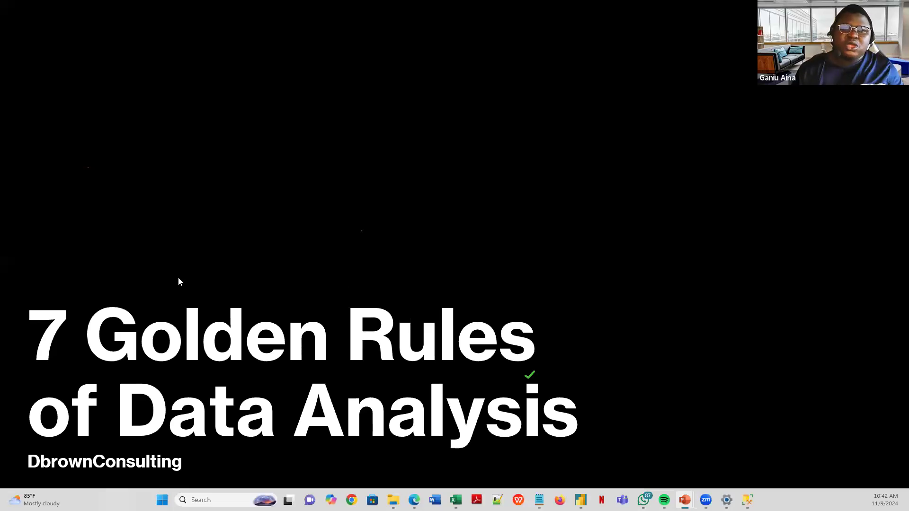
- Advance to 'The 7 Golden Rules for Your Data Sheet' slide and briefly view the OneDrive files
left_click(200, 363)
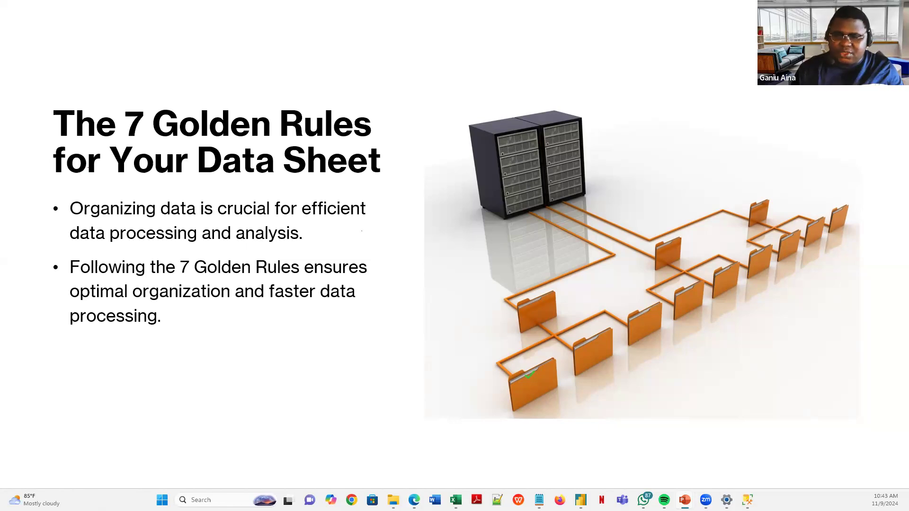
left_click(393, 500)
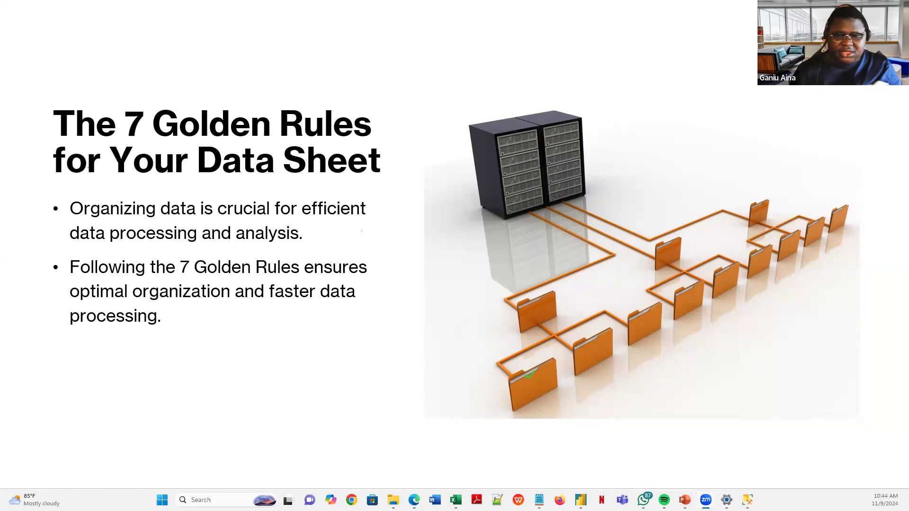
mouse_move(413, 499)
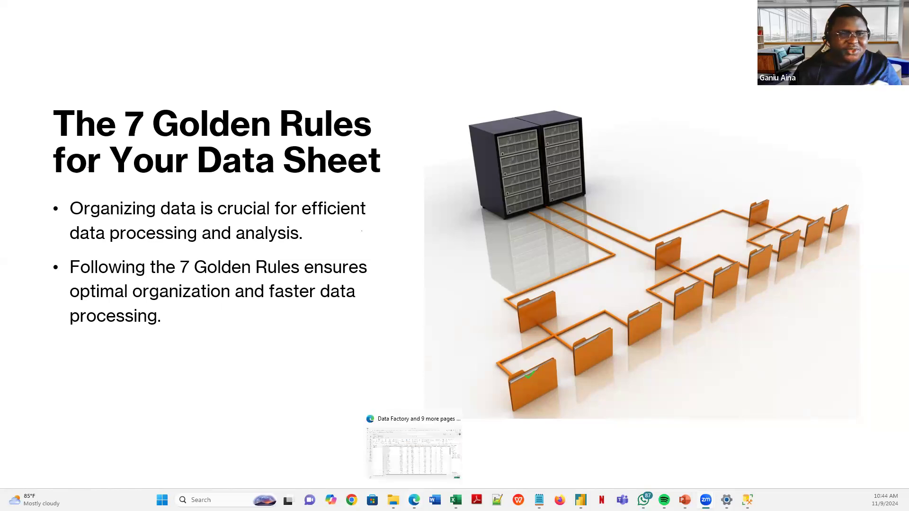
- Move from the Edge dataflow to Power BI Desktop's Power Query Editor and select World_Population
left_click(414, 499)
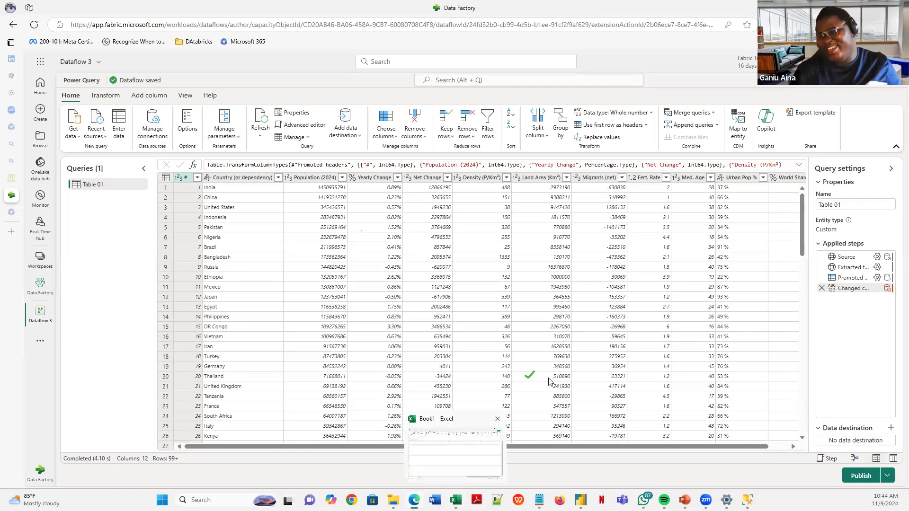
mouse_move(580, 500)
left_click(609, 453)
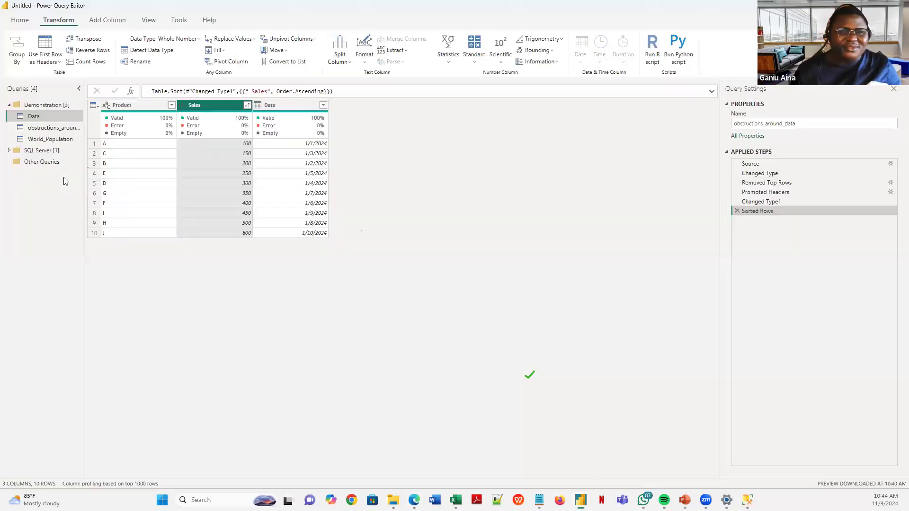
left_click(52, 139)
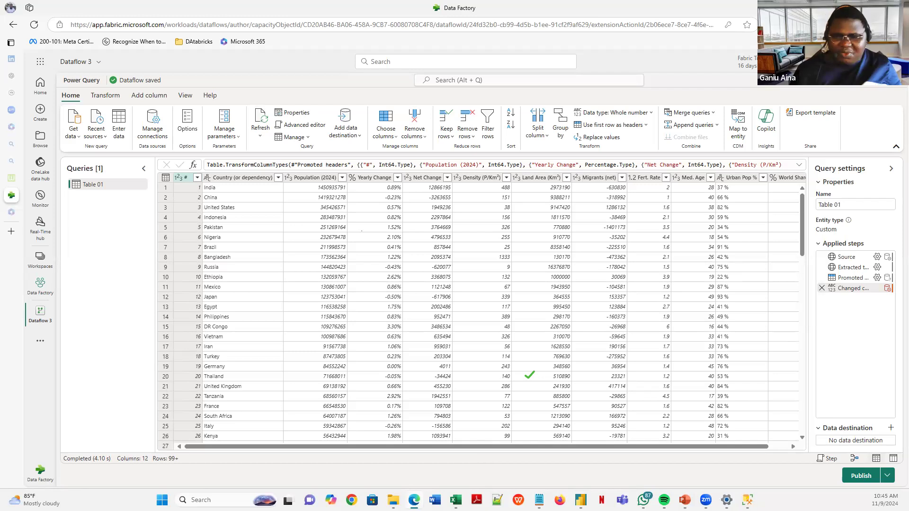
mouse_move(581, 499)
left_click(605, 453)
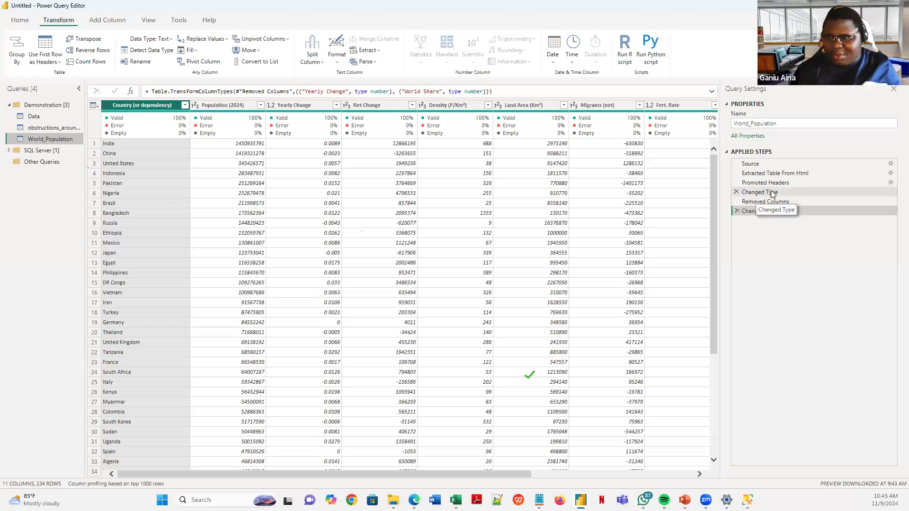
- Copy World_Population's M code from #"Removed Columns" to the end in the Advanced Editor
left_click(31, 23)
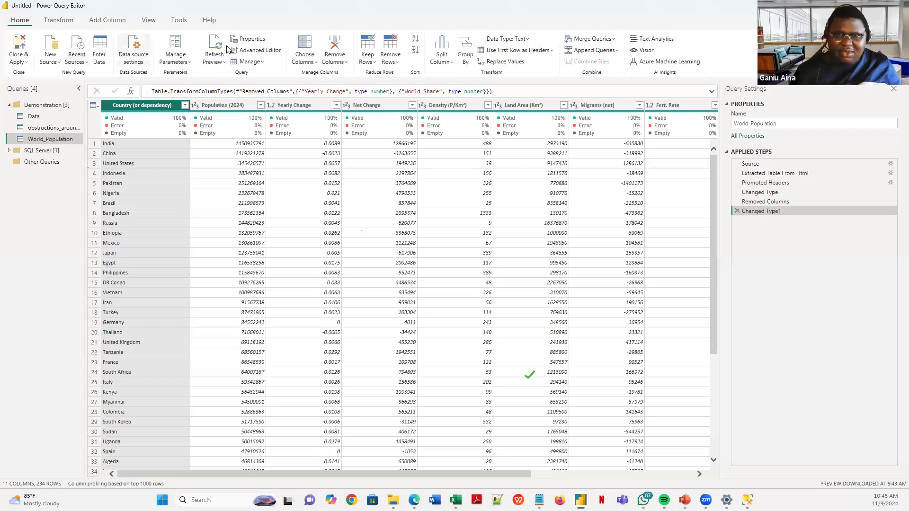
left_click(242, 51)
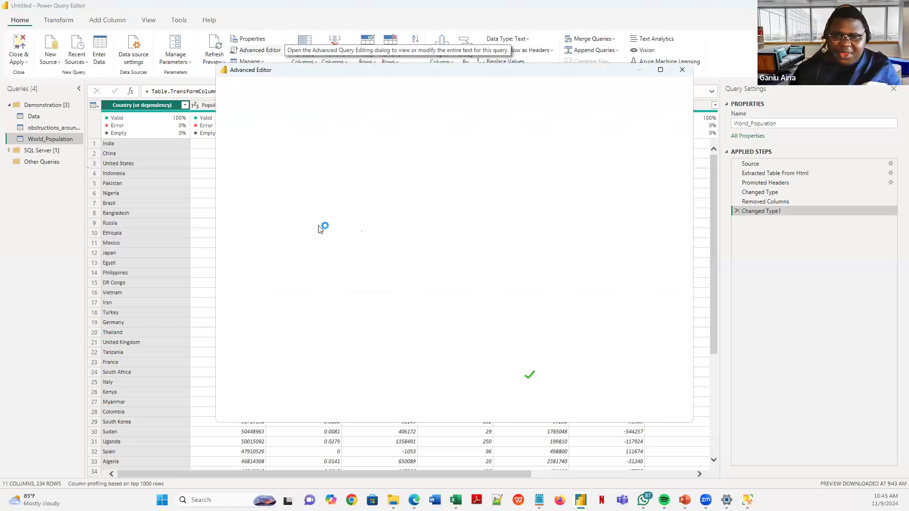
scroll(450, 225, "down", 17)
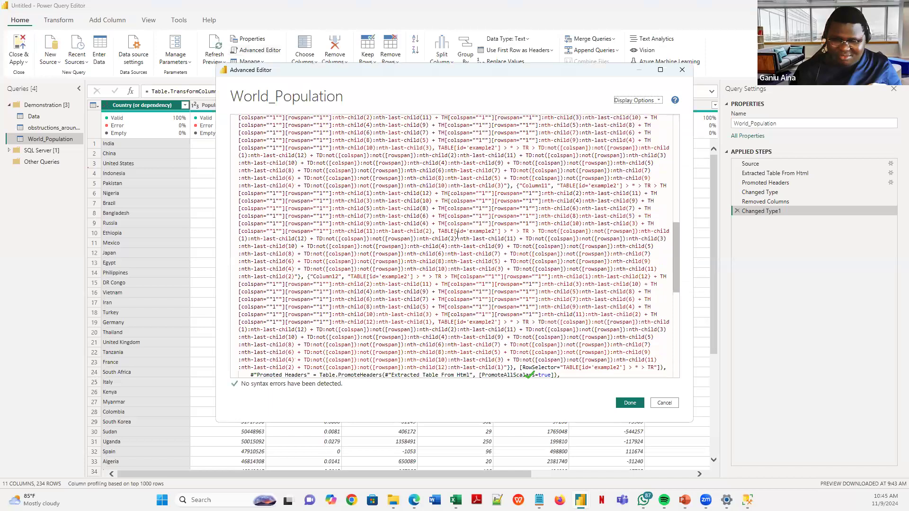
scroll(369, 241, "down", 12)
scroll(318, 213, "up", 2)
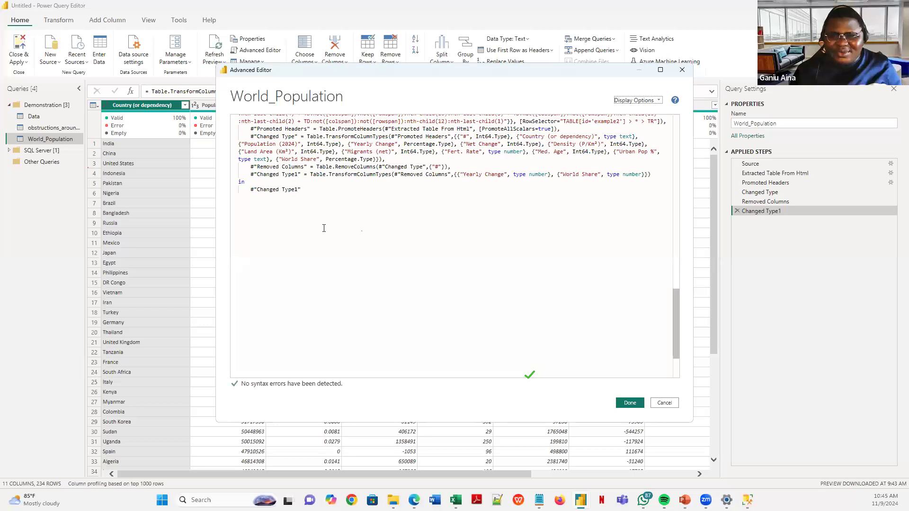
scroll(324, 227, "up", 1)
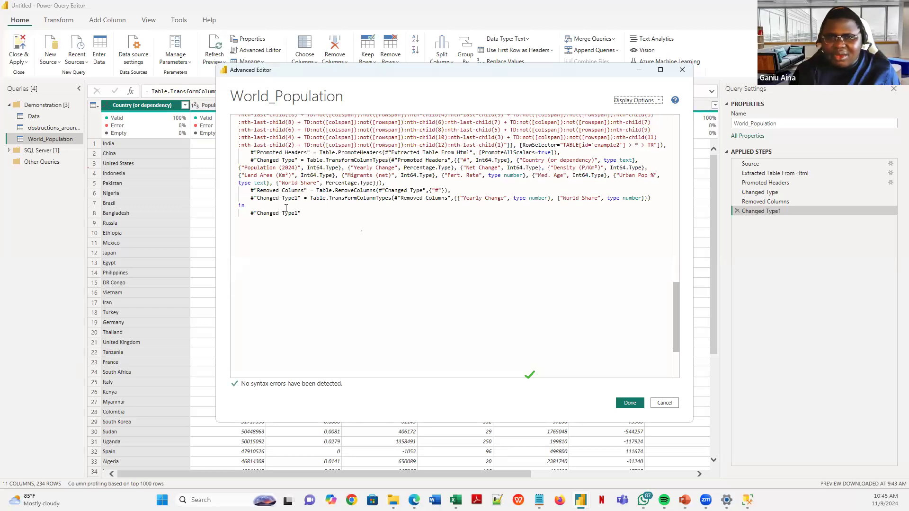
left_click(311, 211)
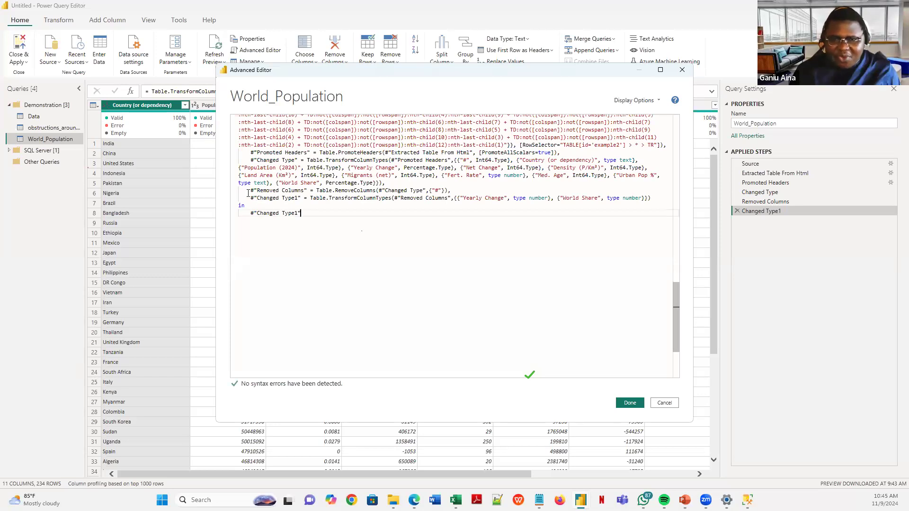
left_click(251, 191, "shift")
key("ctrl+c")
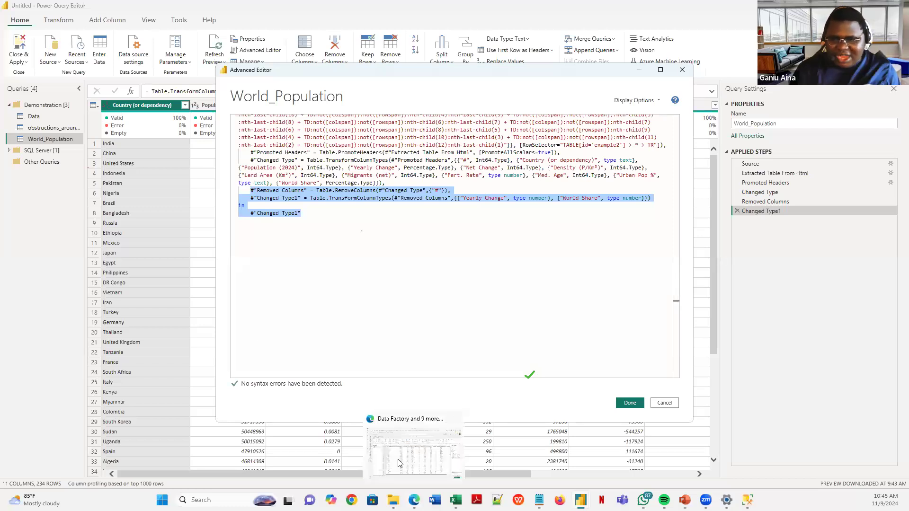
left_click(400, 462)
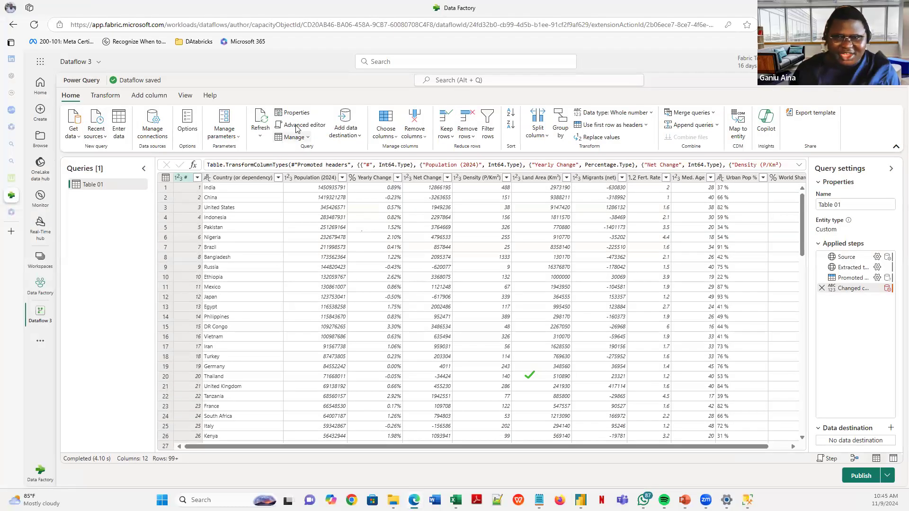
- Replace Table 01's closing 'in' lines with the pasted Removed Columns and Changed Type1 steps
left_click(293, 126)
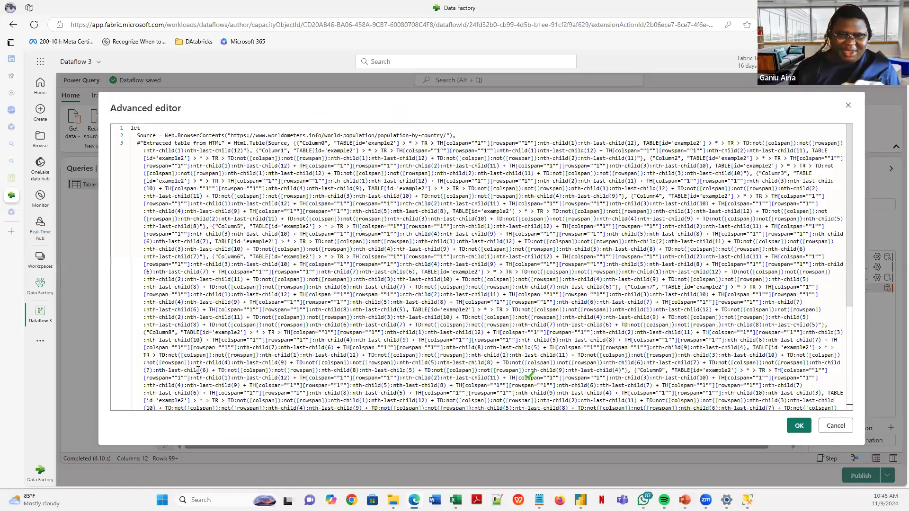
scroll(147, 392, "down", 5)
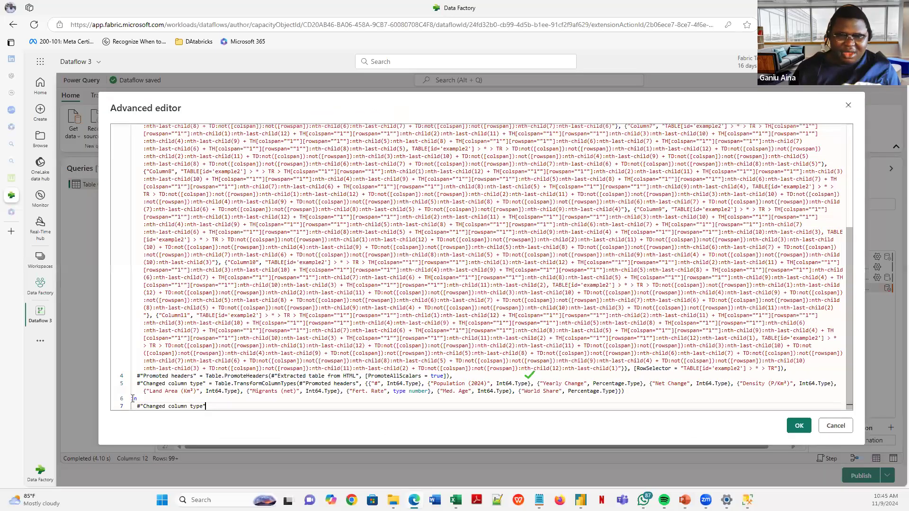
left_click_drag(209, 406, 133, 399)
key("BackSpace")
key("BackSpace")
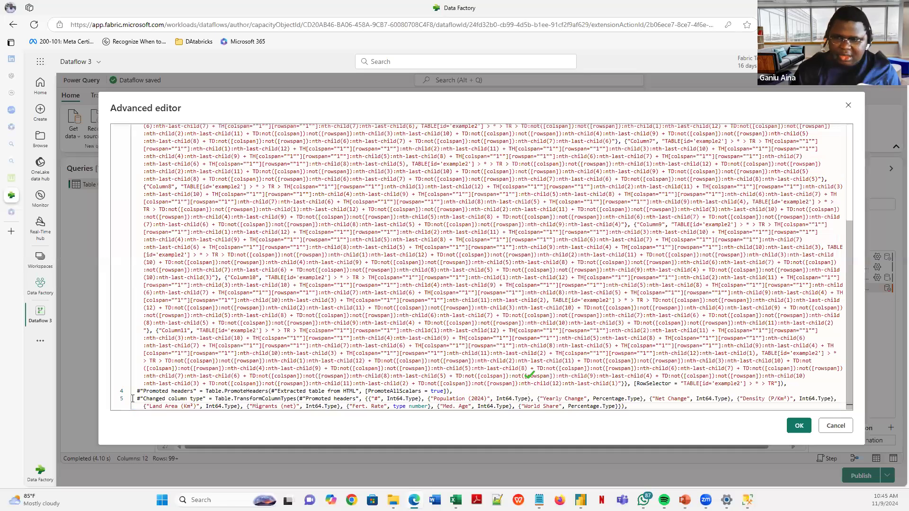
key("Return")
key("ctrl+v")
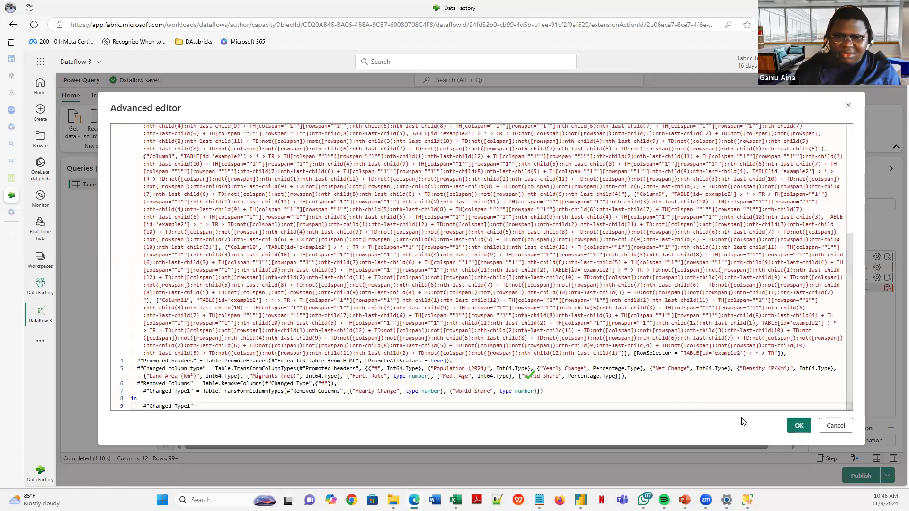
left_click(798, 426)
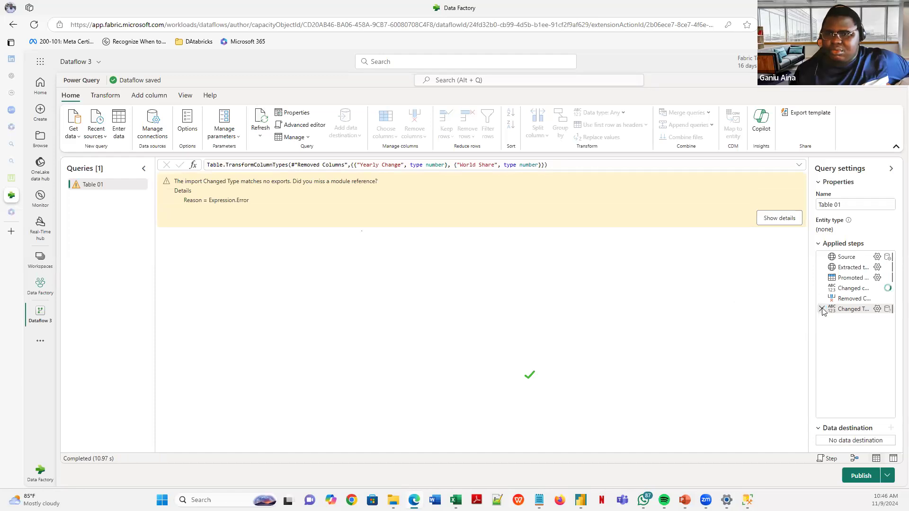
- Delete the failing Changed Type1 and Removed Columns steps from Table 01's Applied steps
left_click(821, 309)
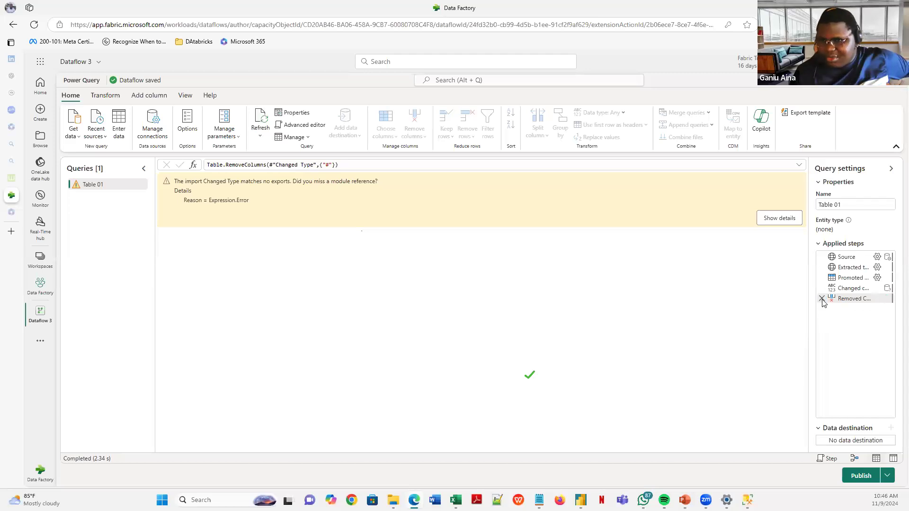
left_click(821, 299)
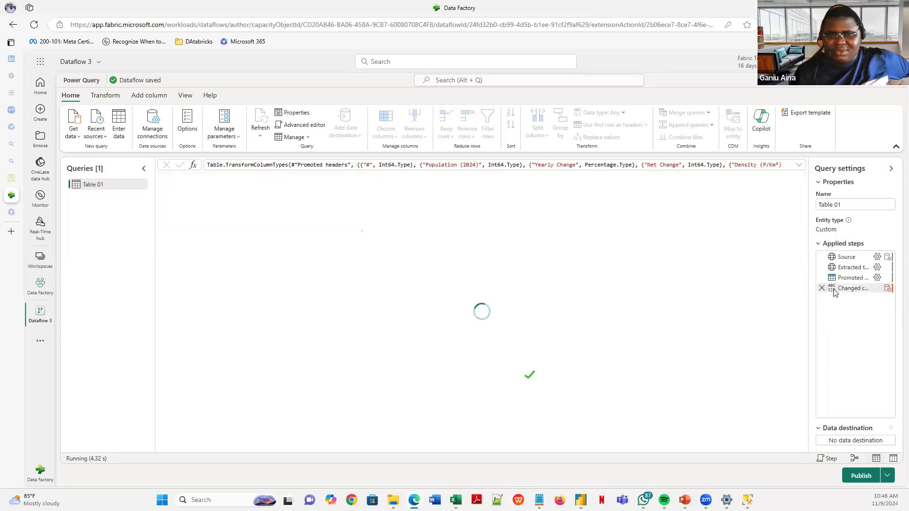
- Re-paste the copied steps over Table 01's closing lines and remove the extra Changed Type1 indentation
left_click(295, 126)
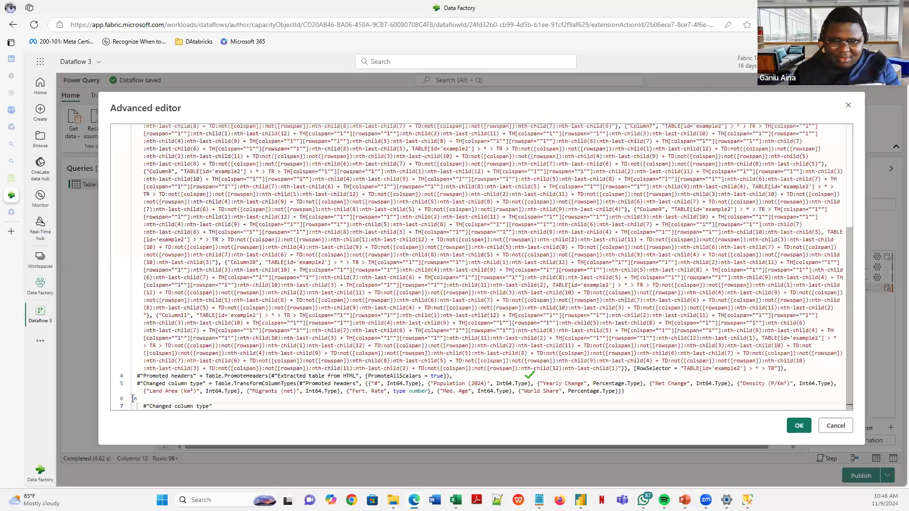
left_click(133, 398, "shift")
key("BackSpace")
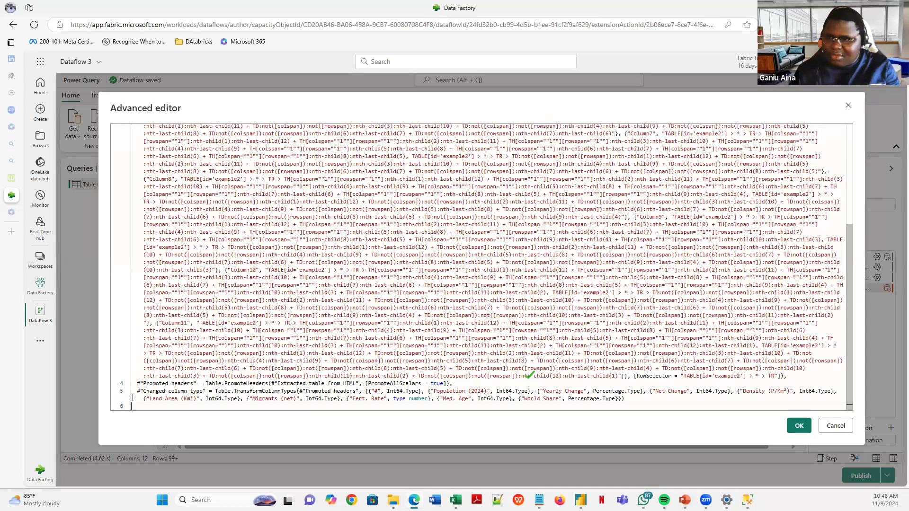
key("BackSpace")
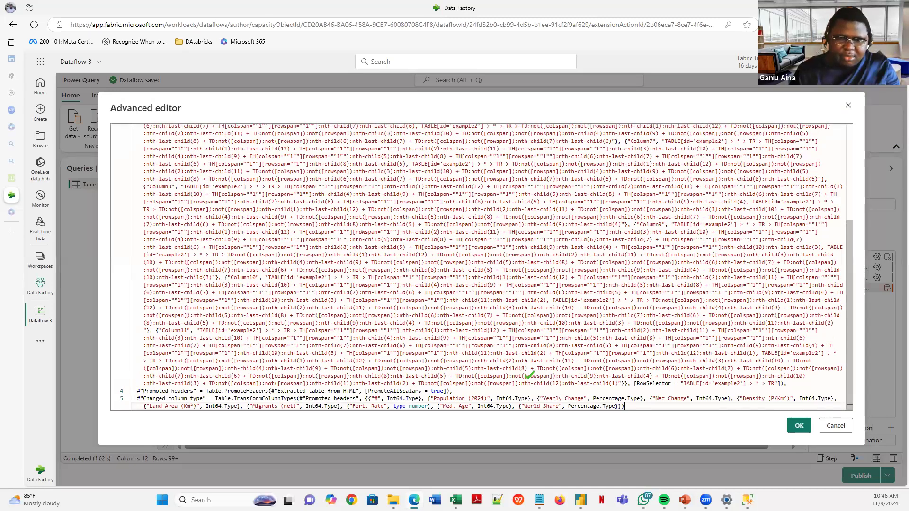
type("#\"Removed Columns\" = Table.RemoveColumns(#\"Changed Type\",{\"#\"}),     #\"Changed Type1\" = Table.TransformColumnTypes(#\"Removed Columns\",{{\"Yearly Change\", type number}, {\"World Share\", type number}}) in     #\"Changed Type1\"")
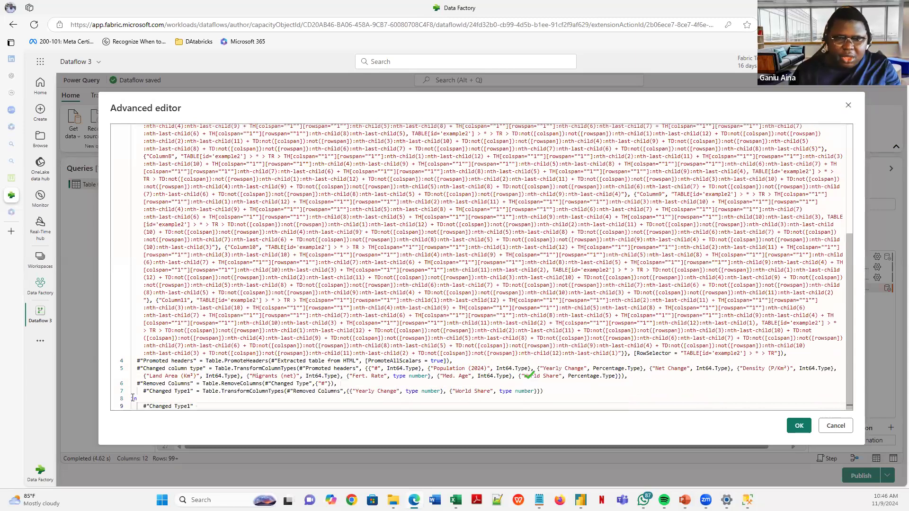
left_click(143, 390)
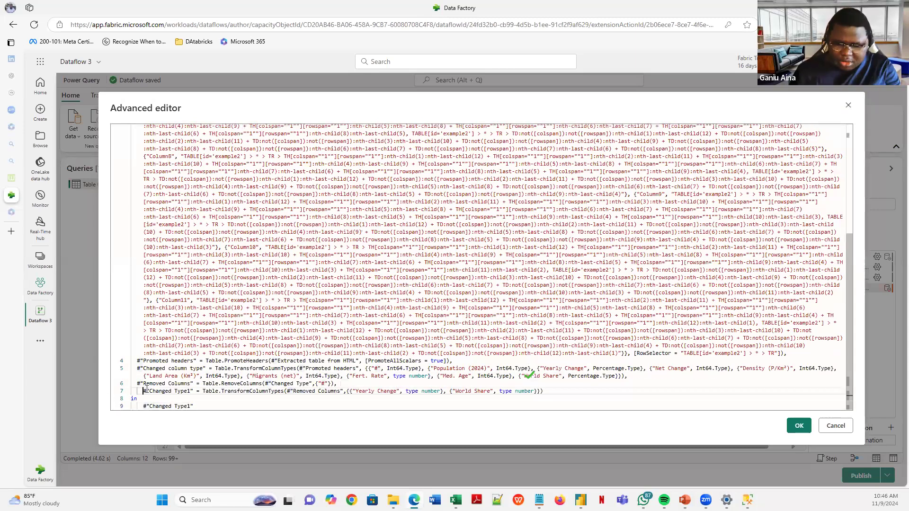
key("BackSpace")
- Point RemoveColumns at #"Changed column type" instead of Changed Type, drop the extra space, and apply
left_click(311, 383)
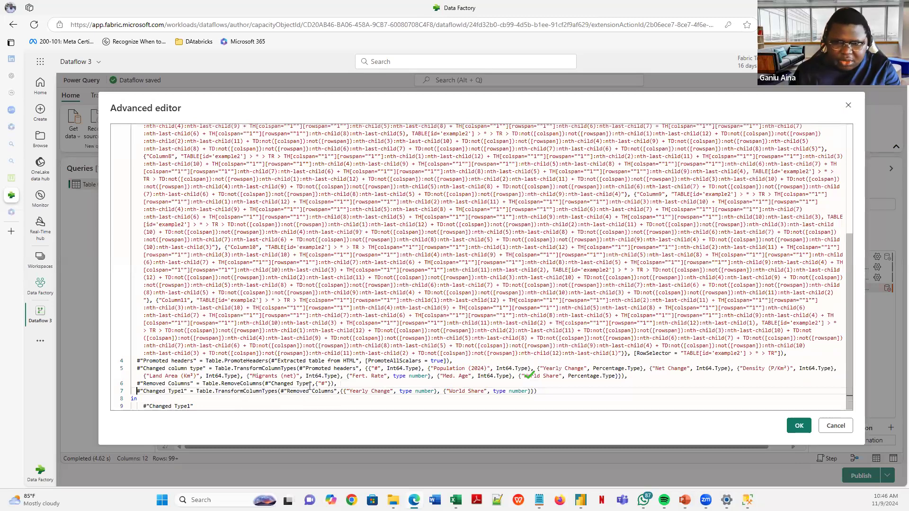
key("BackSpace")
key("BackSpace")
key("BackSpace")
key("BackSpace")
key("BackSpace")
key("BackSpace")
key("BackSpace")
key("BackSpace")
key("BackSpace")
key("BackSpace")
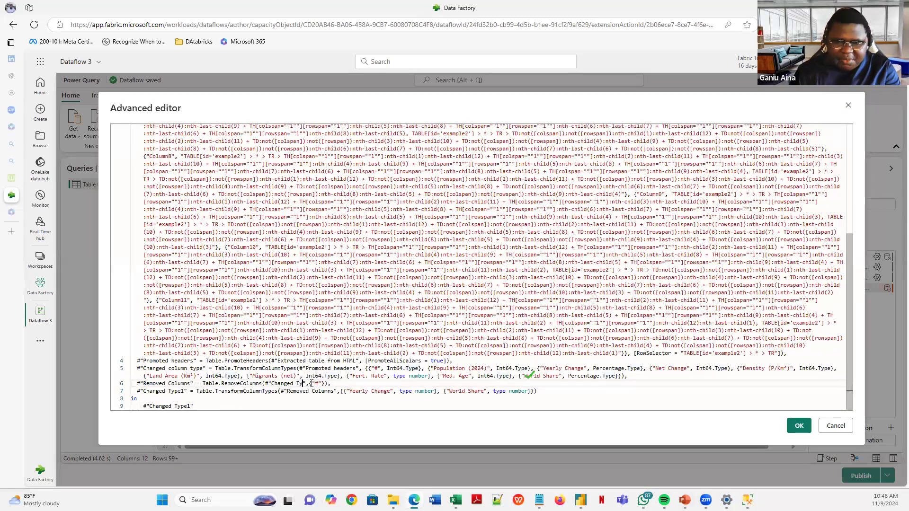
key("BackSpace")
key("BackSpace")
key("BackSpace")
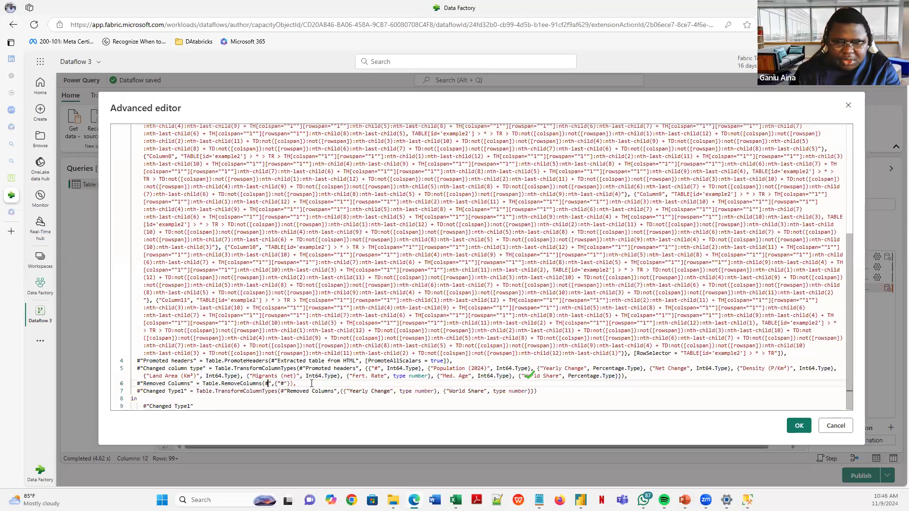
key("BackSpace")
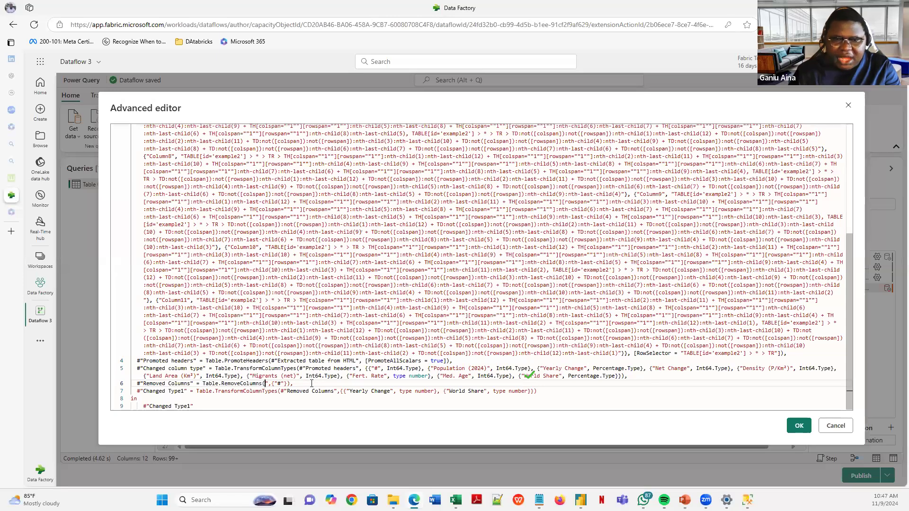
type("#")
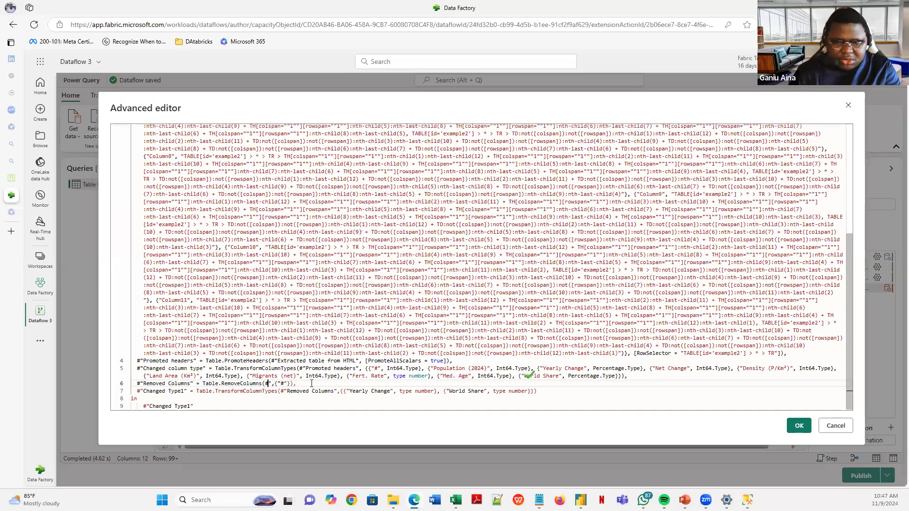
key("Delete")
key("BackSpace")
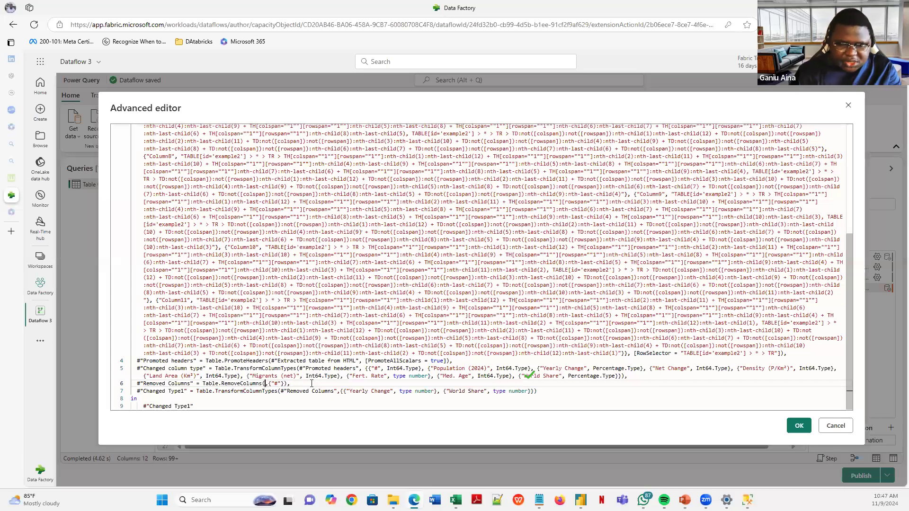
left_click(205, 369)
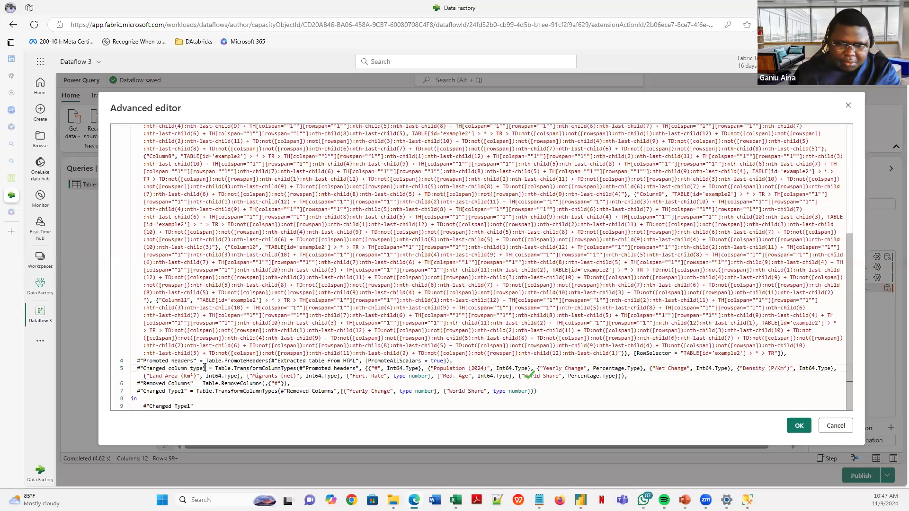
left_click(139, 368, "shift")
key("shift+Left")
key("ctrl+c")
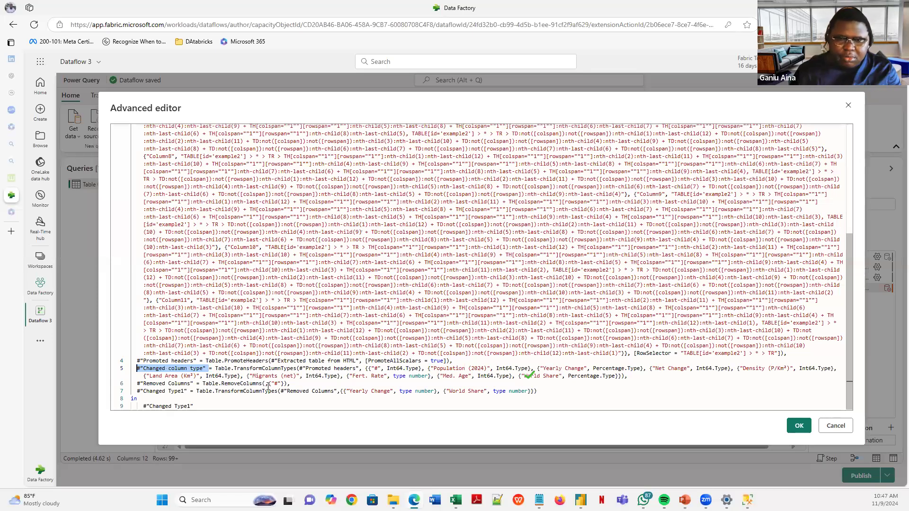
left_click(265, 384)
key("ctrl+v")
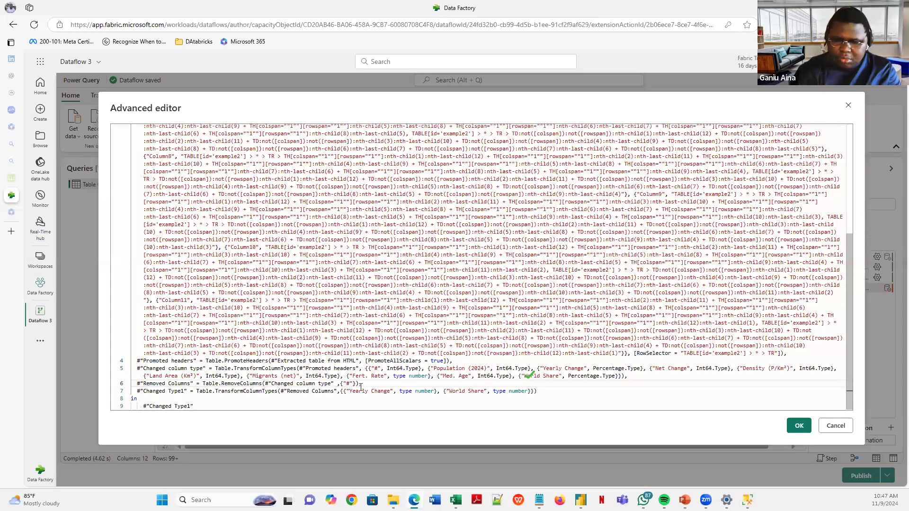
key("BackSpace")
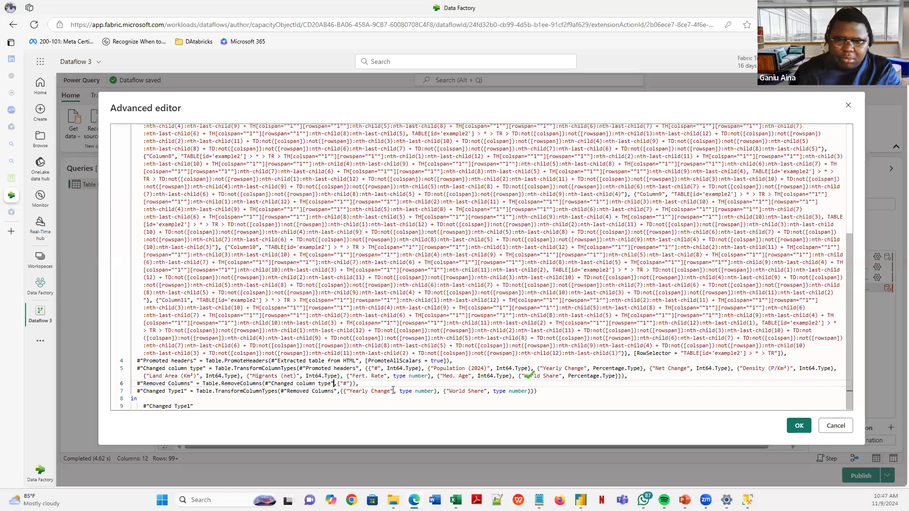
left_click(791, 427)
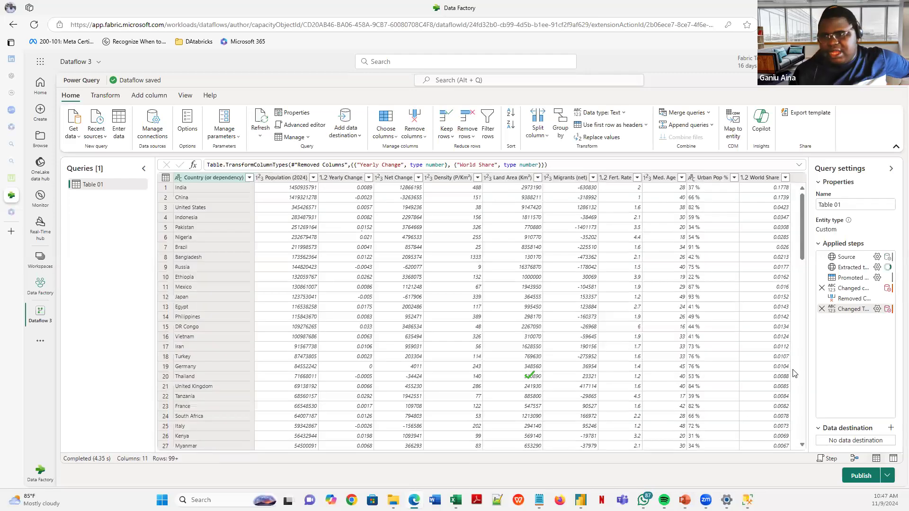
- Inspect the step name that Removed Columns references in the desktop World_Population code
mouse_move(581, 500)
left_click(610, 463)
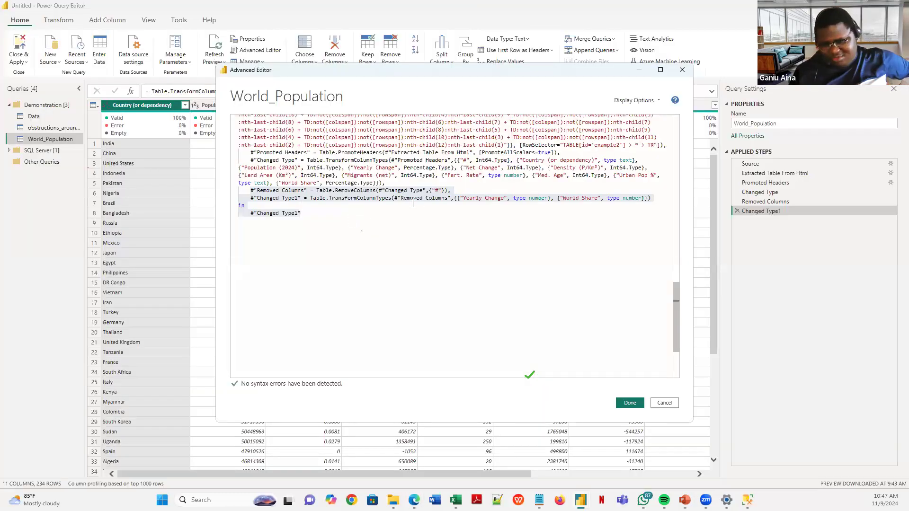
left_click(428, 192)
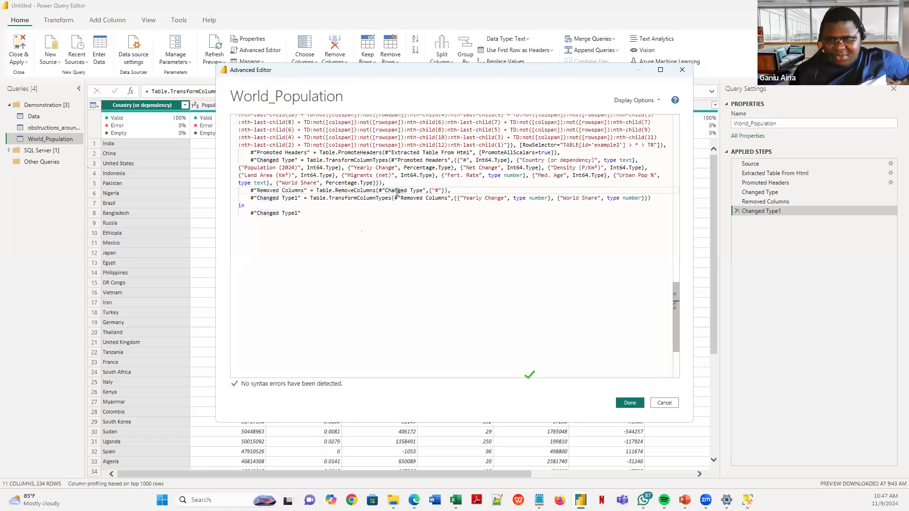
left_click_drag(426, 190, 379, 190)
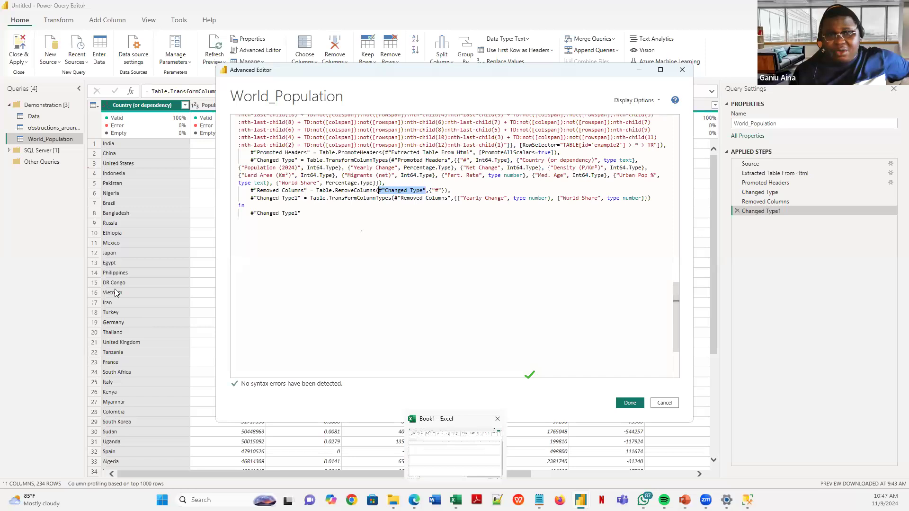
left_click(46, 223)
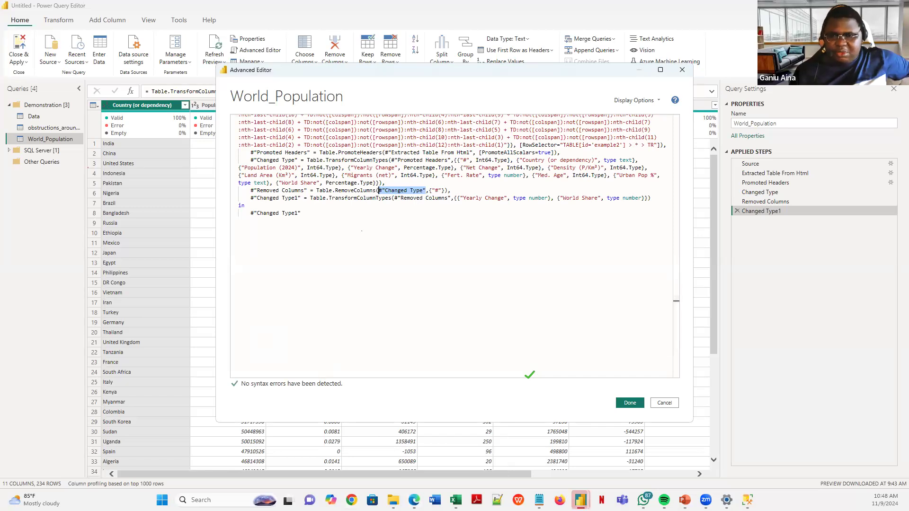
key("alt+Tab")
left_click(296, 124)
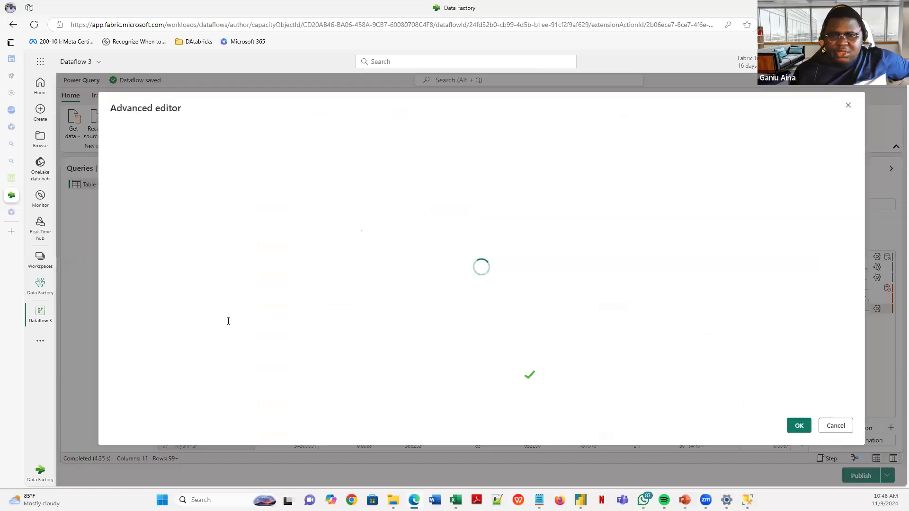
scroll(230, 395, "down", 5)
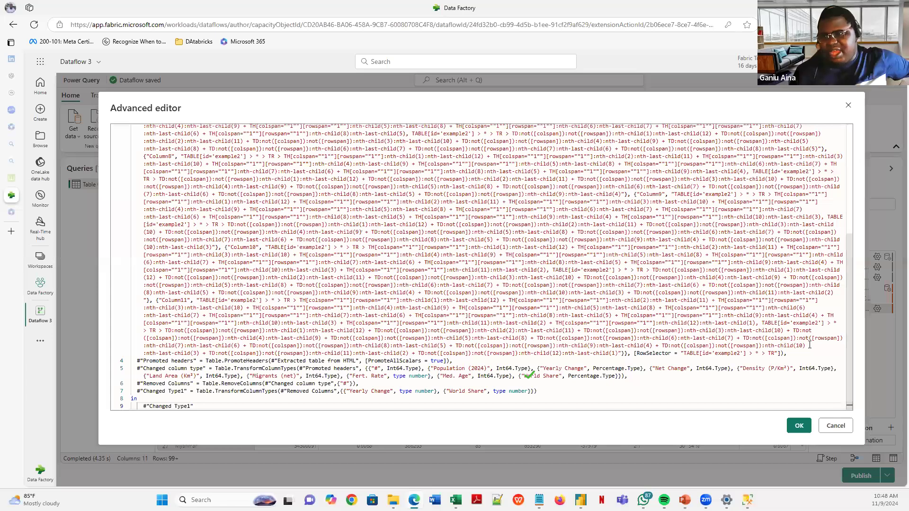
left_click(800, 423)
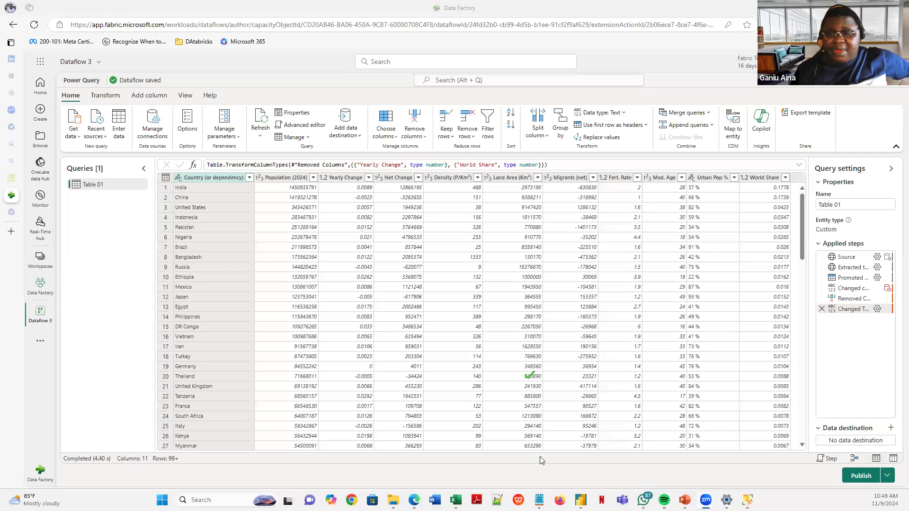
mouse_move(581, 498)
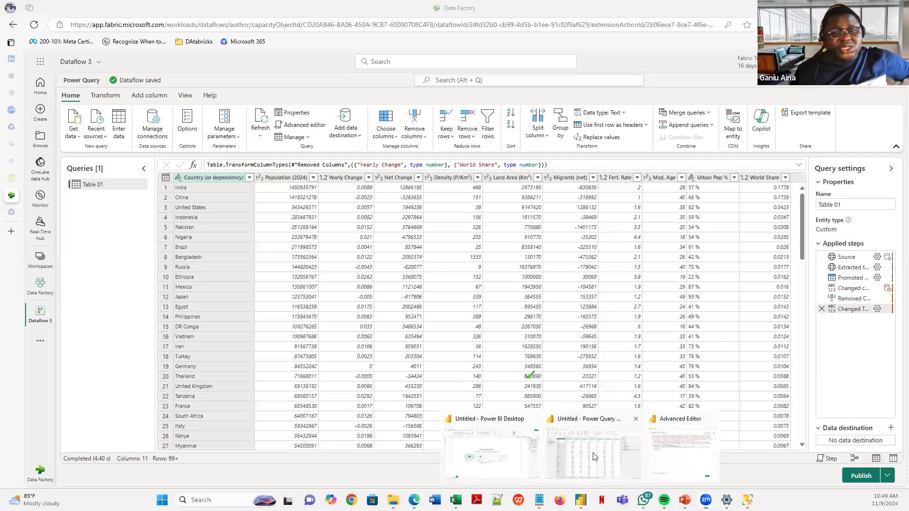
- Close the desktop Advanced Editor to show World_Population at 11 columns and 234 rows
left_click(595, 457)
left_click(633, 402)
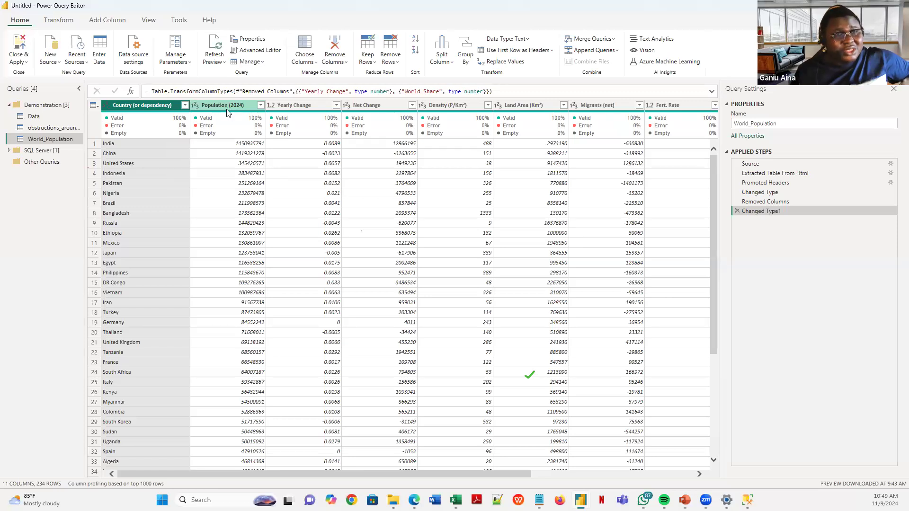
mouse_move(242, 115)
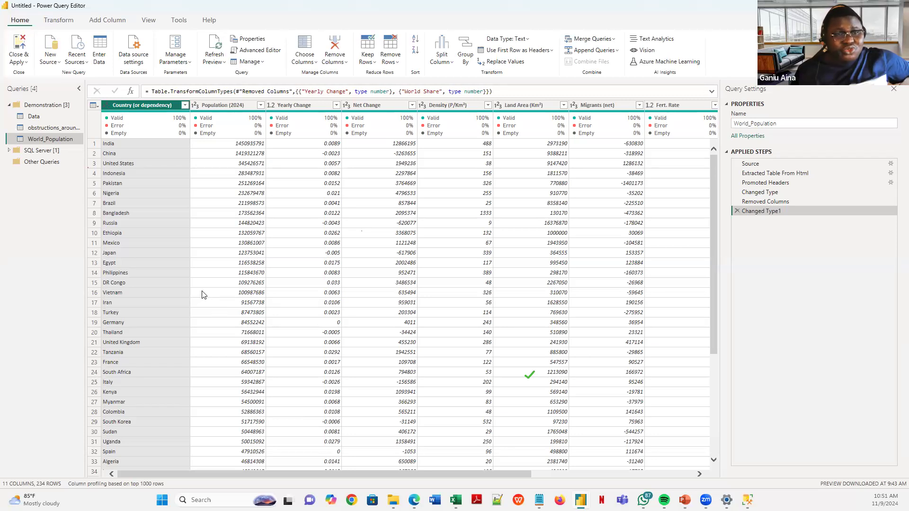
- Review World_Population's column values from Country across to World Share, then return to the dataflow
left_click(148, 285)
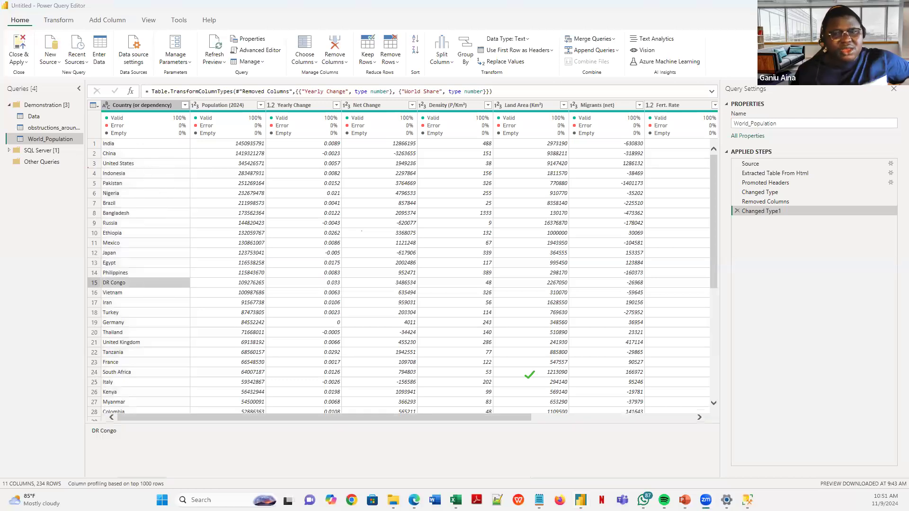
left_click_drag(236, 417, 410, 432)
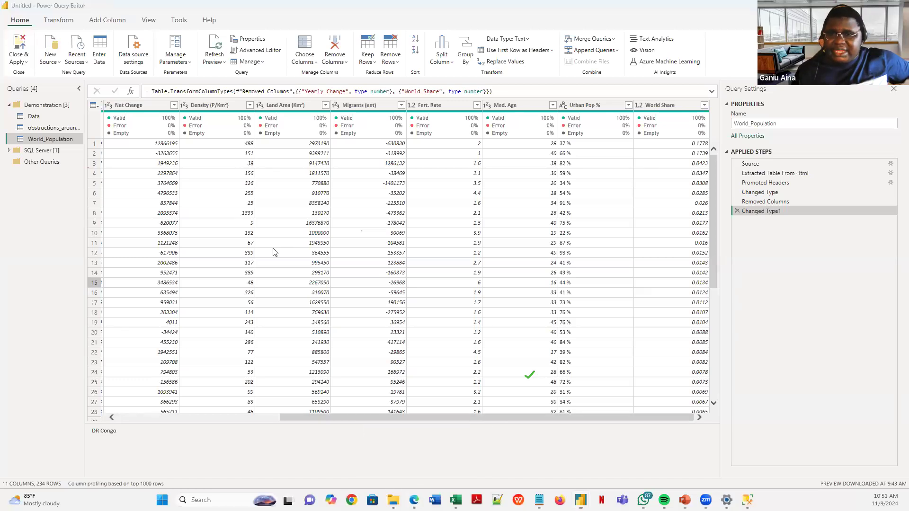
key("alt+Tab")
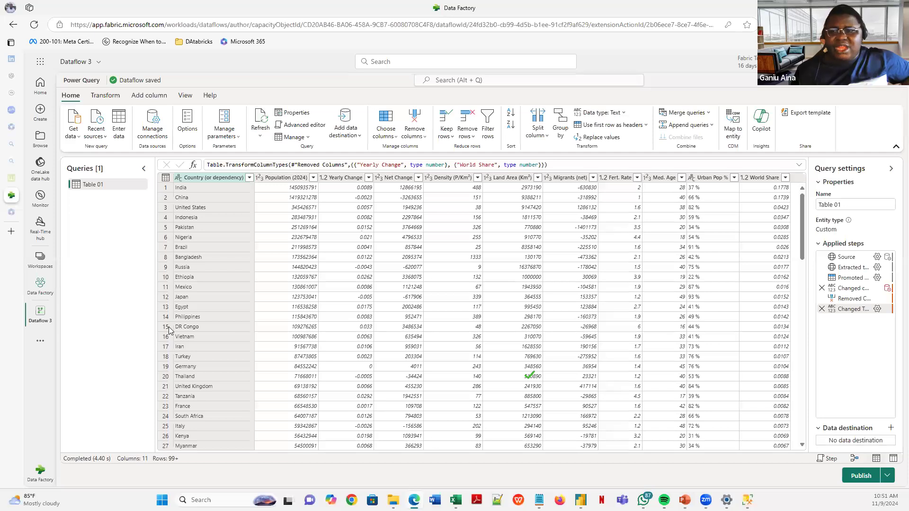
- Remove the Net Change column from the Fabric dataflow table, then return to desktop Power Query Editor
left_click(397, 178)
left_click(416, 120)
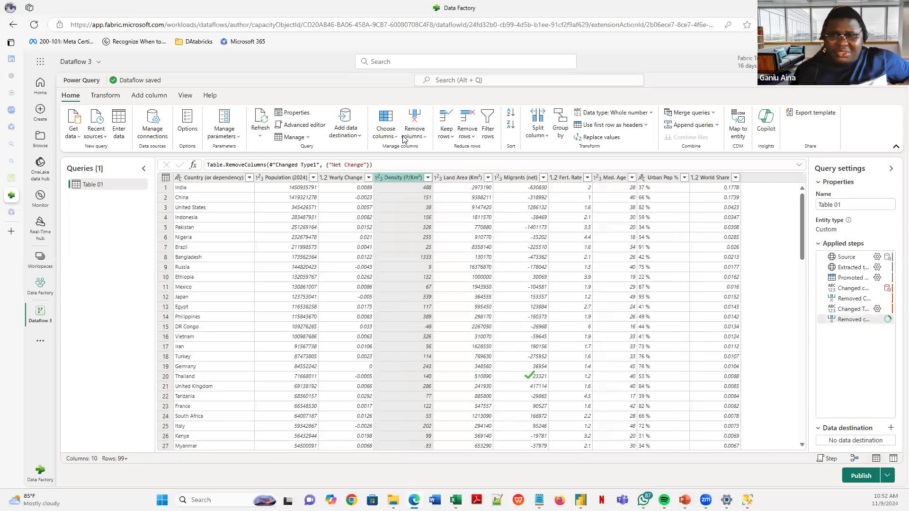
left_click(164, 99)
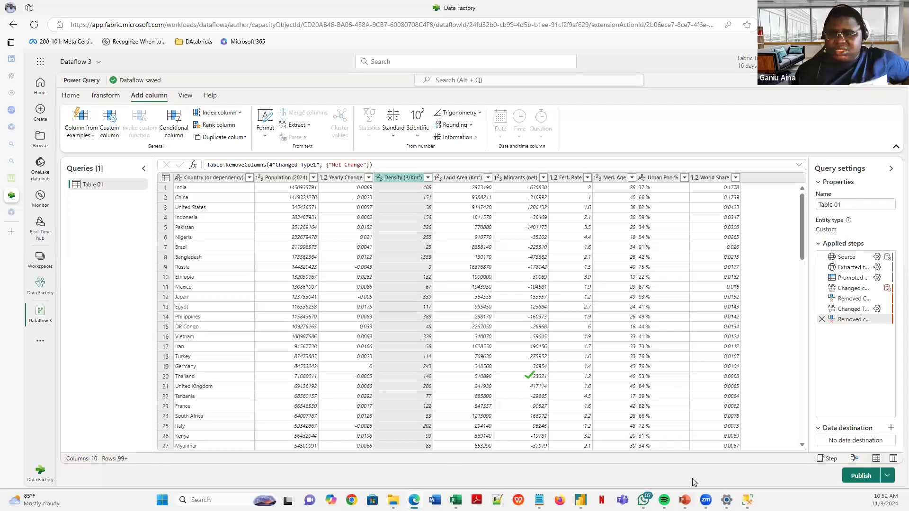
mouse_move(581, 500)
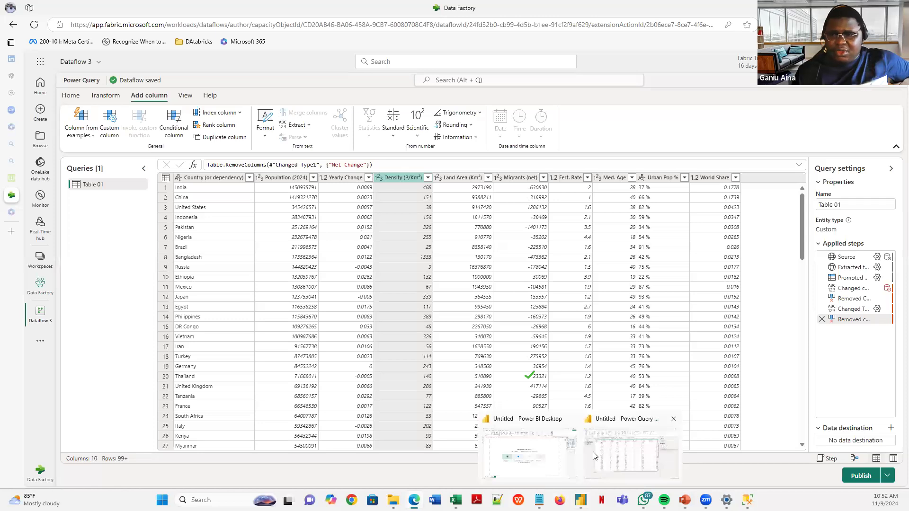
left_click(604, 456)
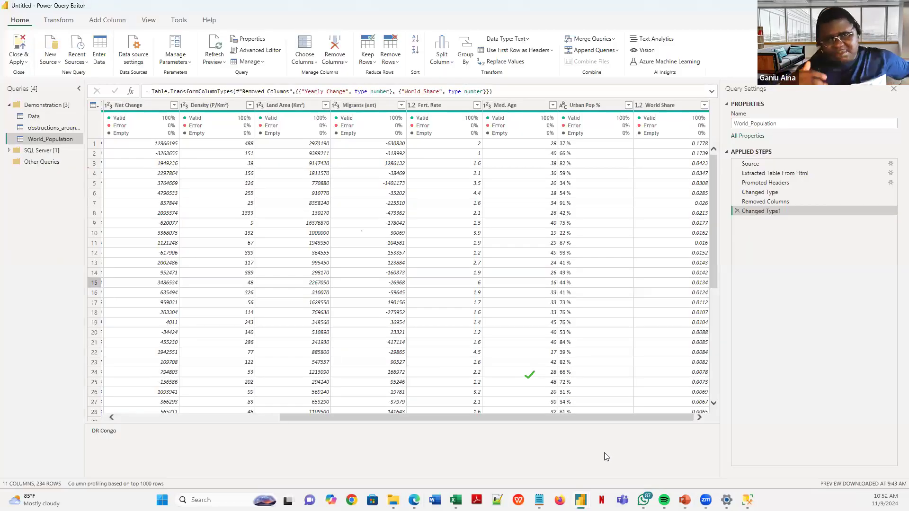
- Collapse the Demonstration query group and bring up the Queries pane menu for adding a new group
left_click(10, 105)
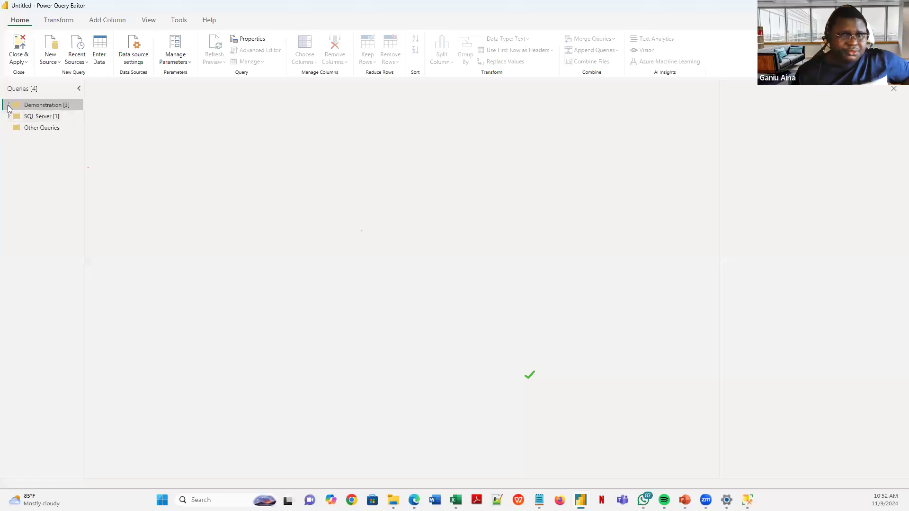
left_click(9, 106)
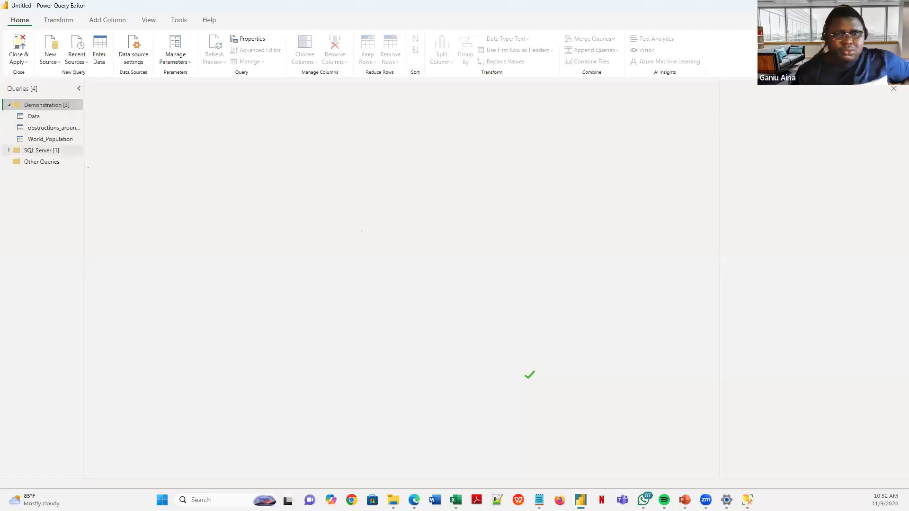
left_click(8, 105)
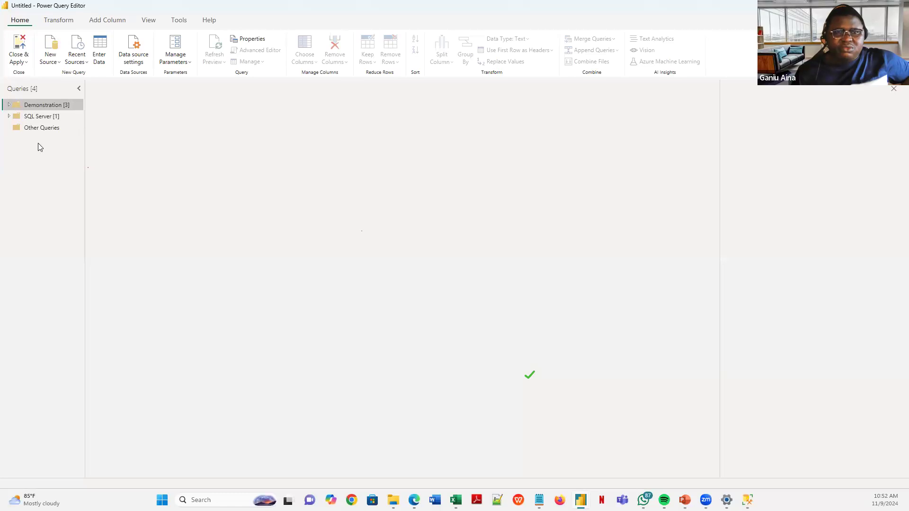
right_click(27, 142)
mouse_move(67, 167)
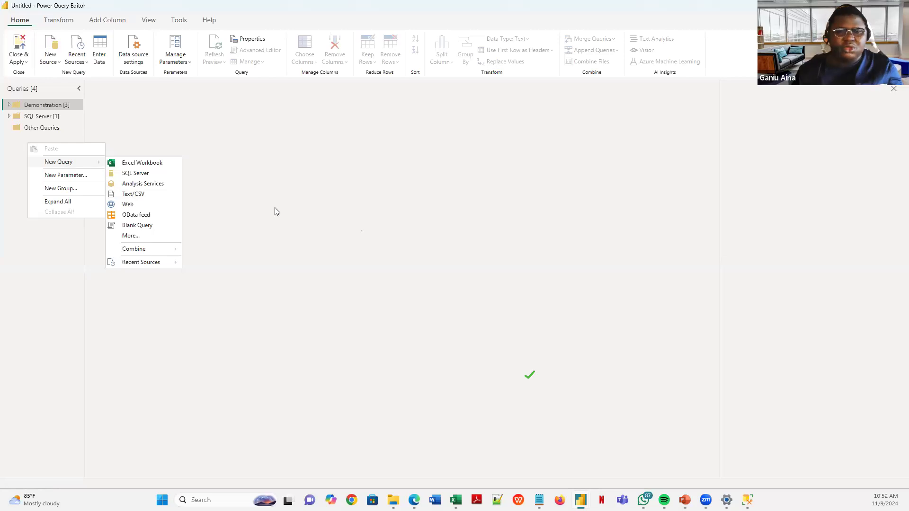
left_click(184, 140)
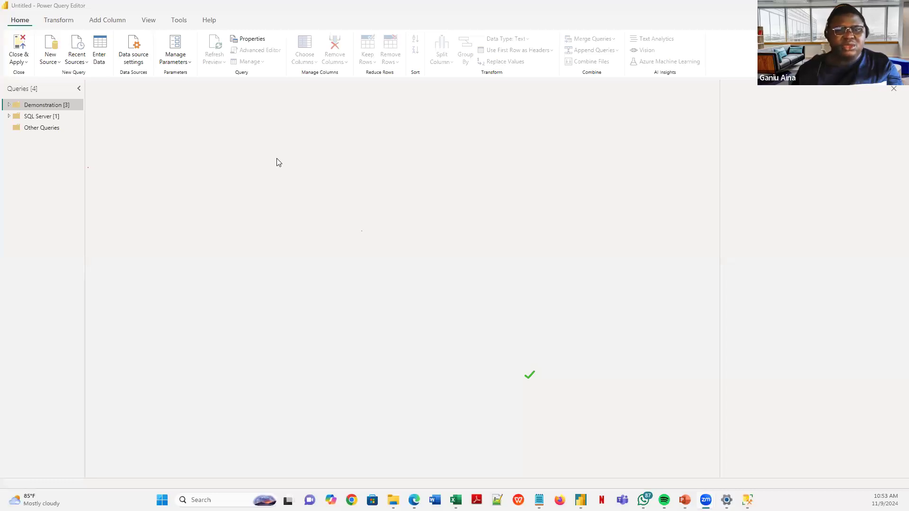
left_click(9, 105)
left_click(9, 105)
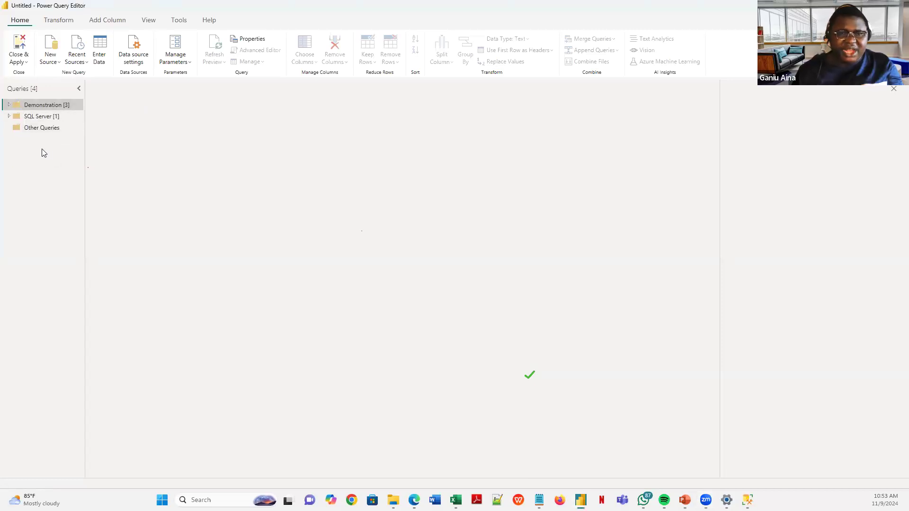
right_click(42, 149)
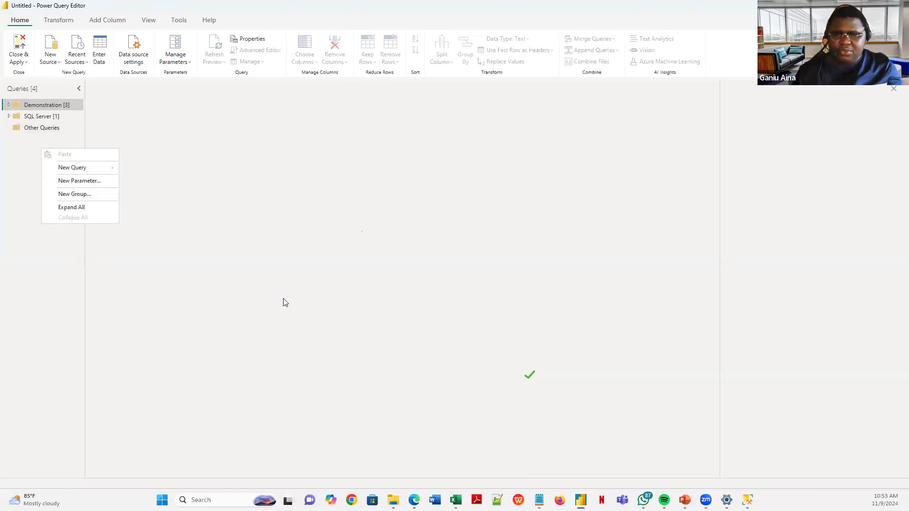
- Create a new query group named '7 Golden Rules of Data Cleaning/Analysis'
left_click(79, 196)
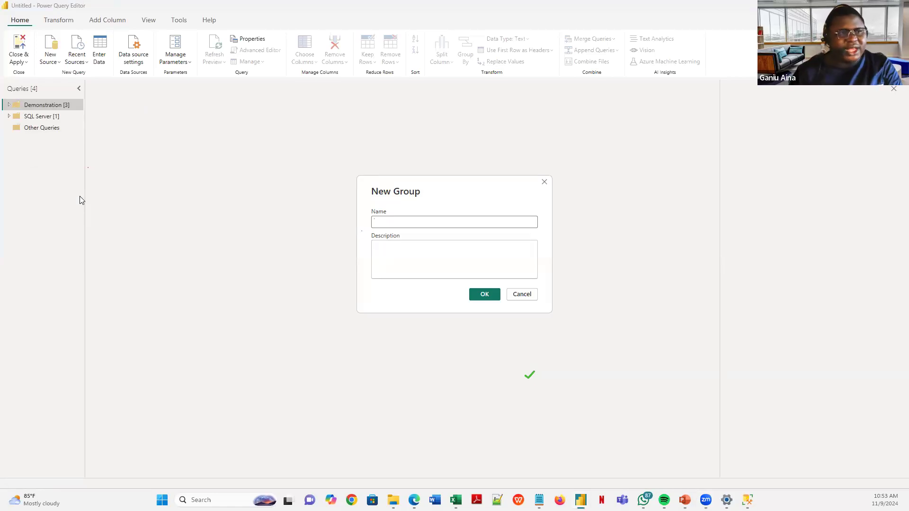
type("7")
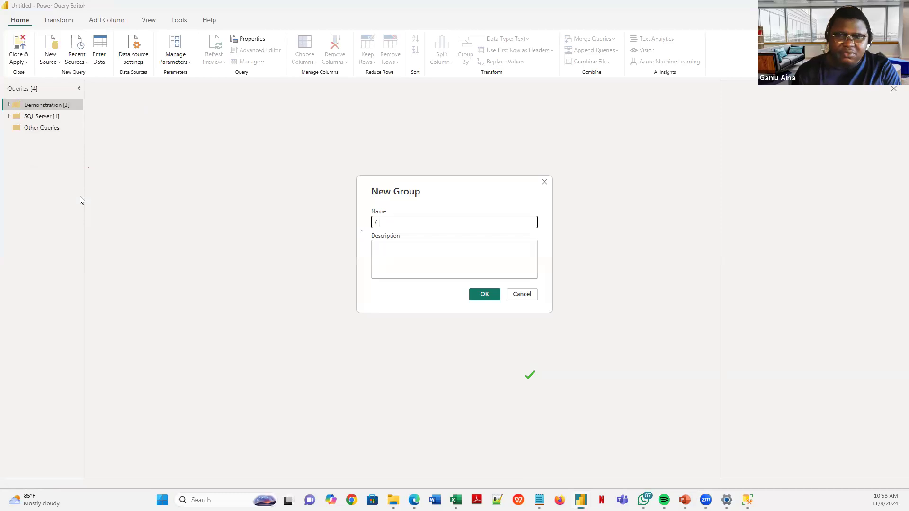
type(" Gpudi")
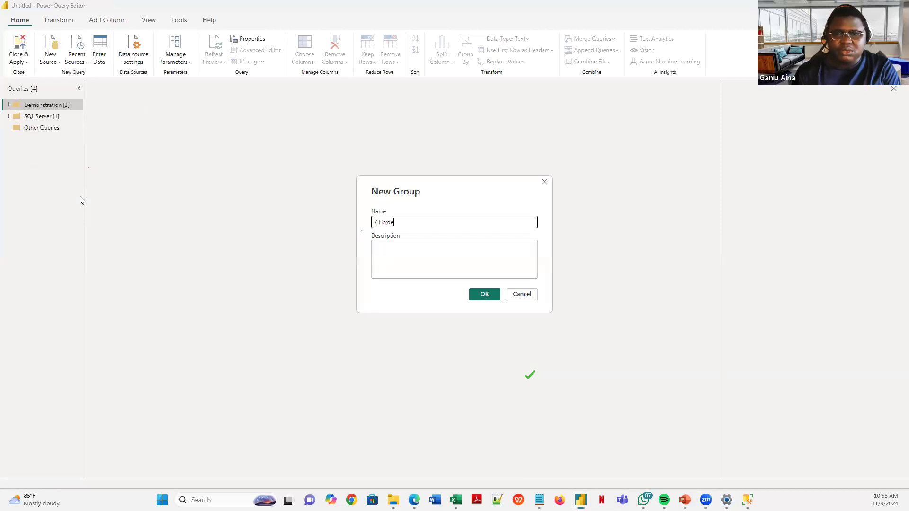
key("BackSpace")
key("BackSpace")
key("BackSpace")
key("BackSpace")
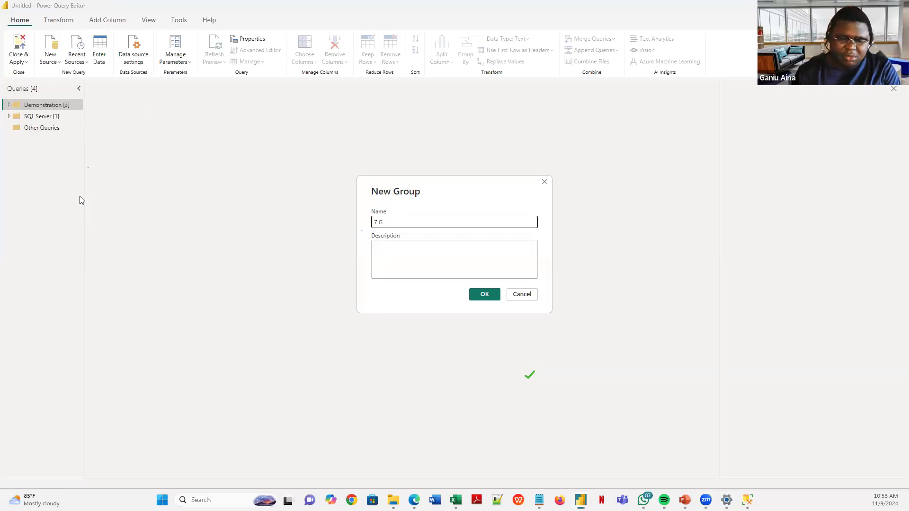
key("BackSpace")
type("olden Rules ")
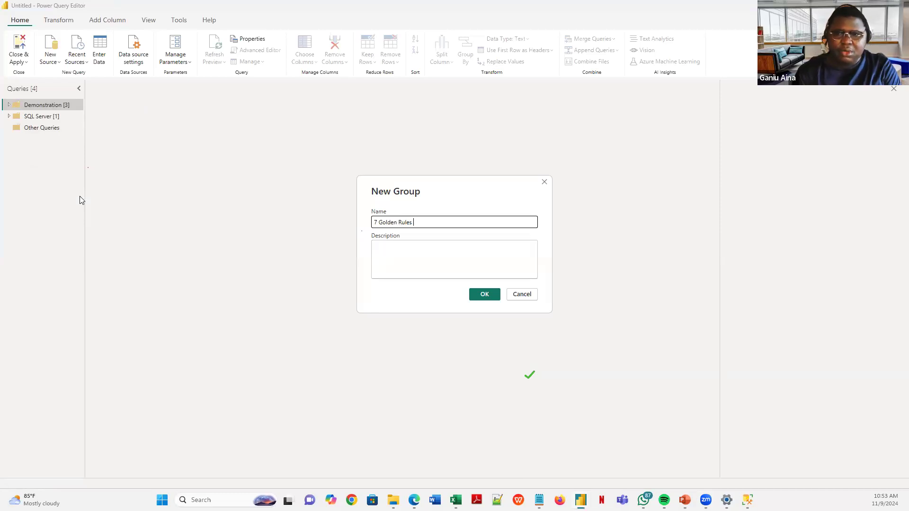
type("of Data ")
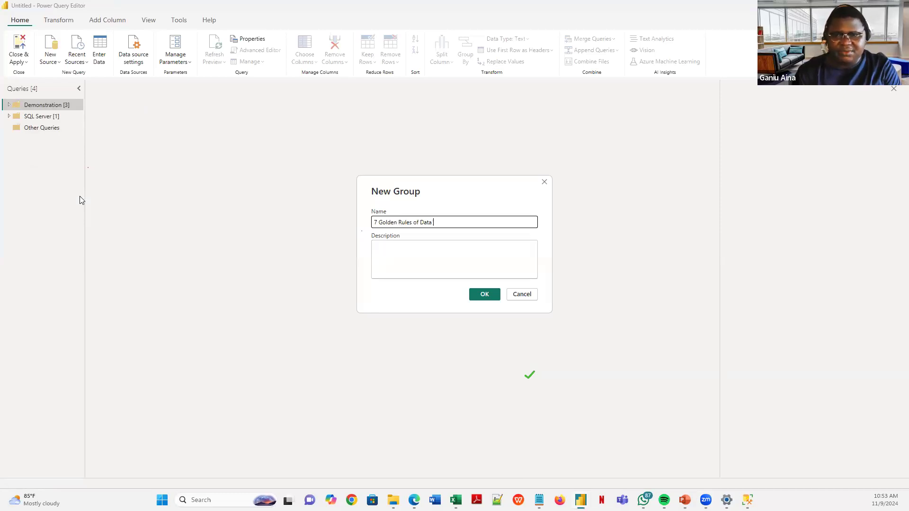
type("Cleaning")
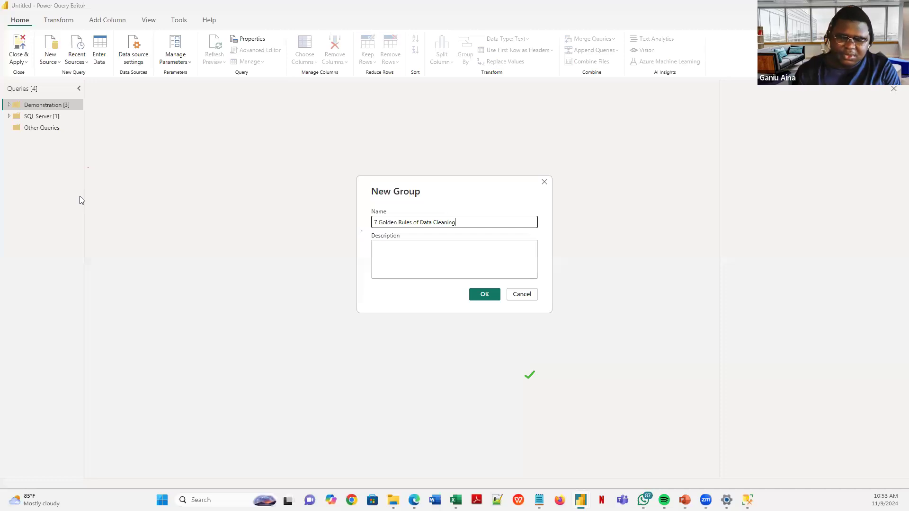
type("/Ana")
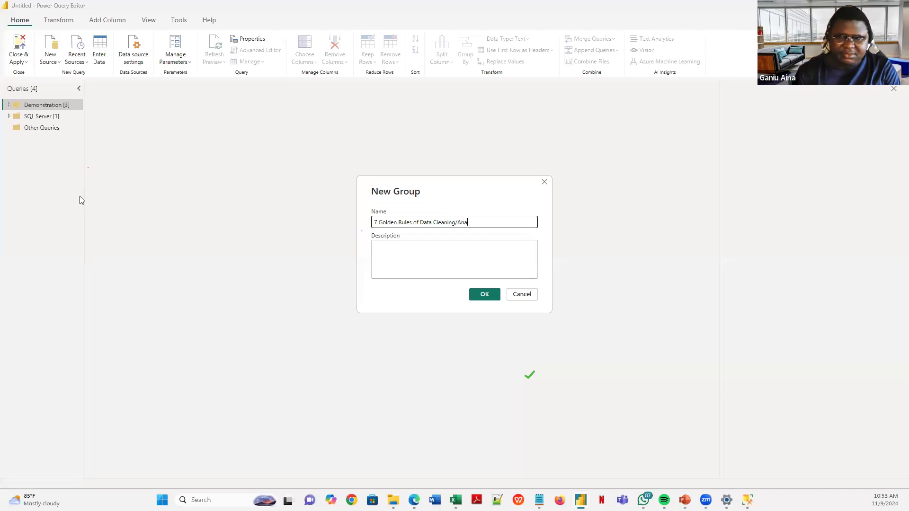
type("lysisi")
key("Return")
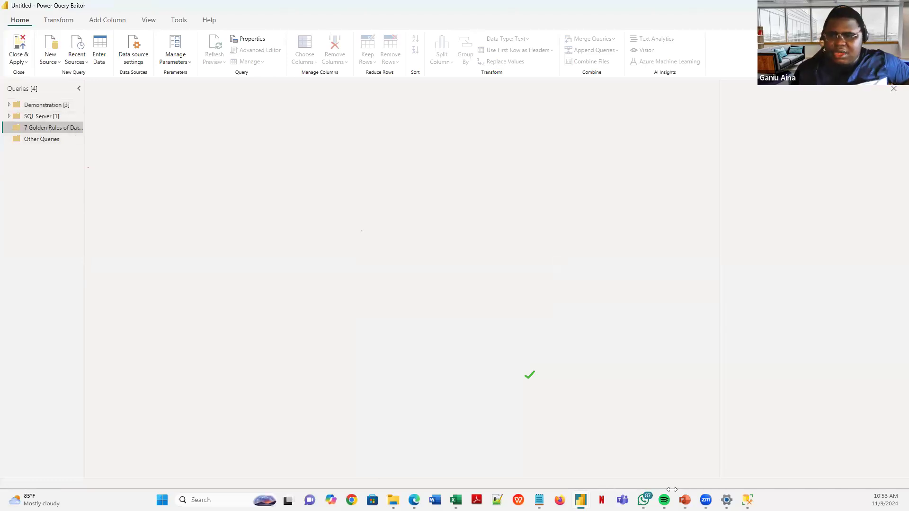
- Advance the PowerPoint slideshow to the 'Rule 1: One Row of Headings' slide, then return to the browser
mouse_move(685, 500)
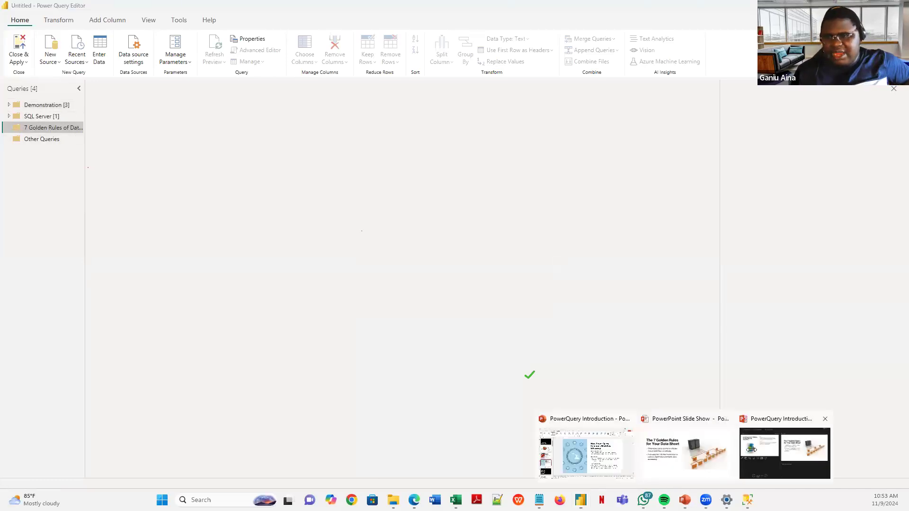
left_click(681, 447)
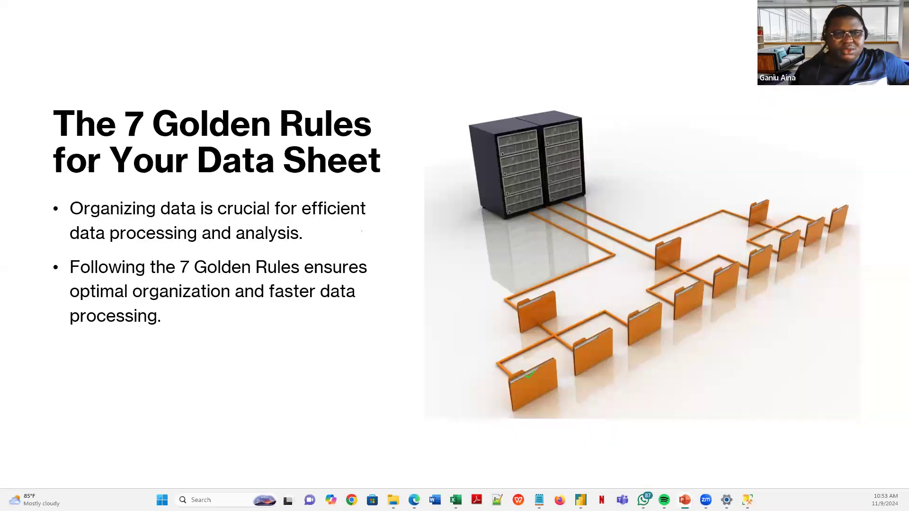
mouse_move(685, 500)
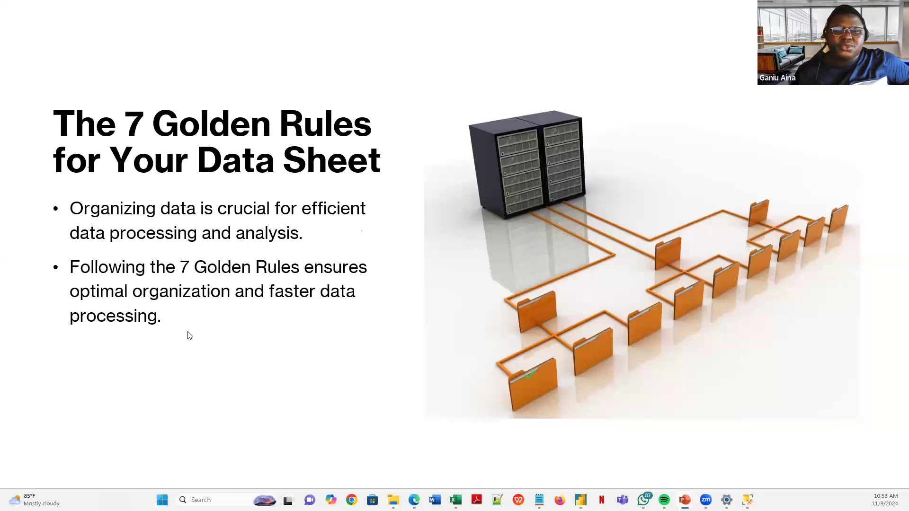
left_click(352, 280)
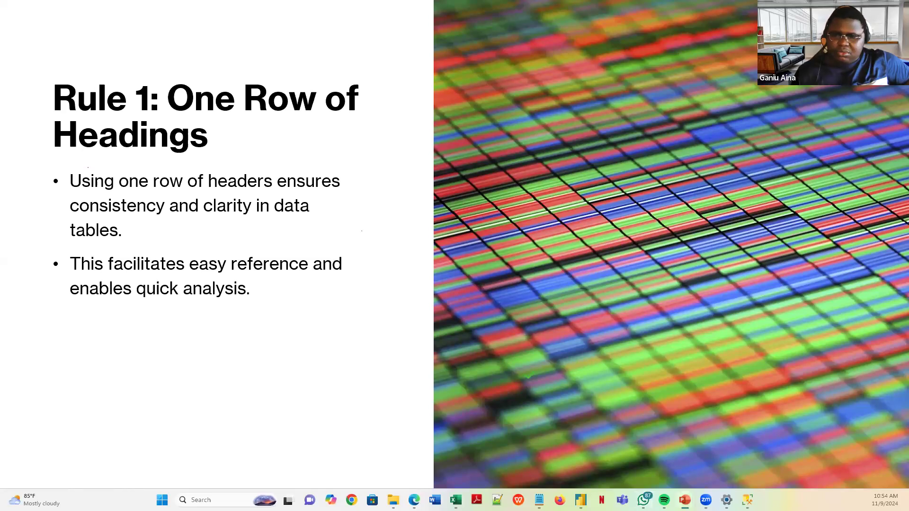
left_click(414, 500)
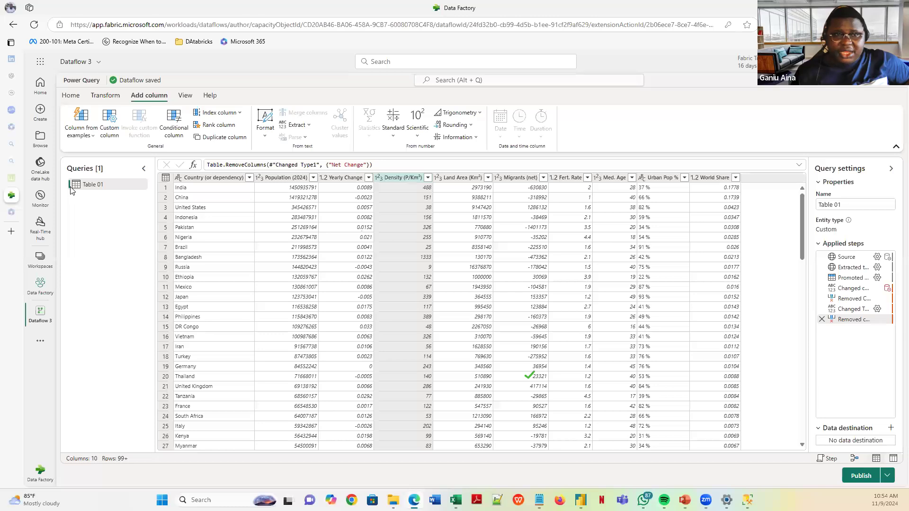
- Paste the OneDrive share link into a new tab and open the '7 Golden Rules of Data Analysis' folder
left_click(18, 227)
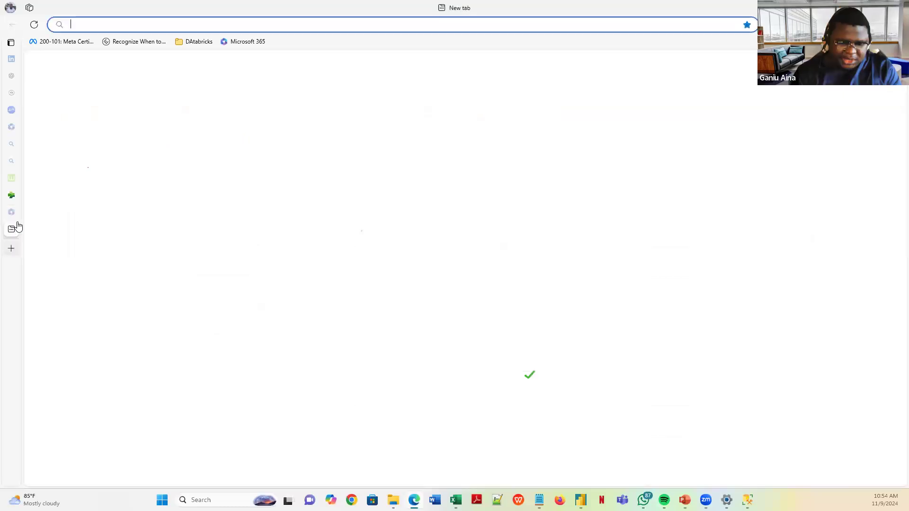
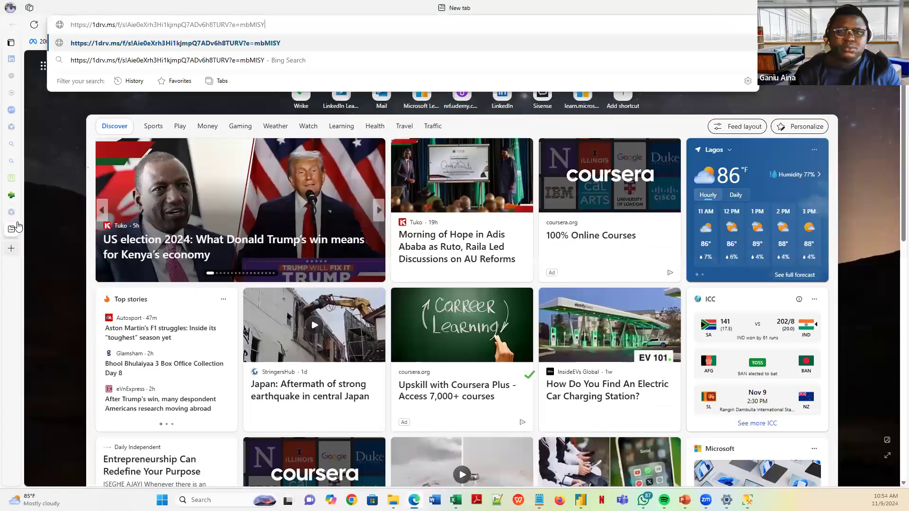
key("Return")
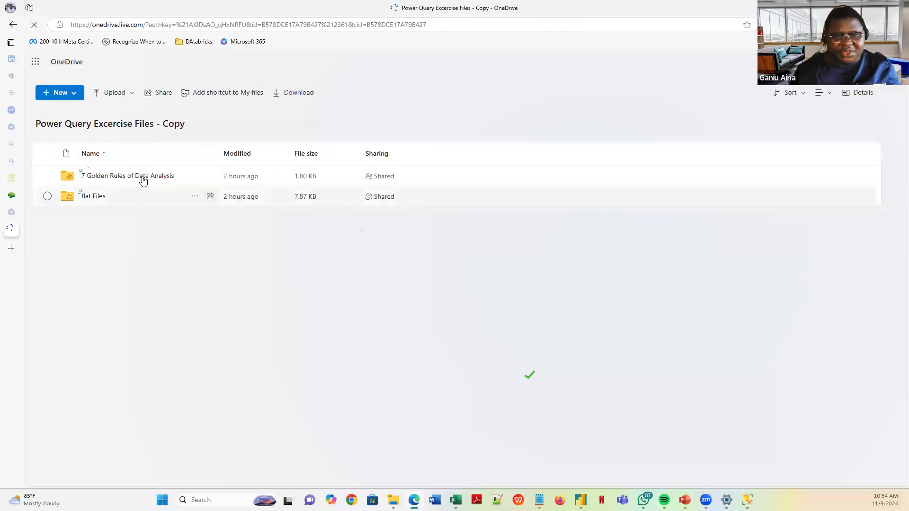
left_click(142, 179)
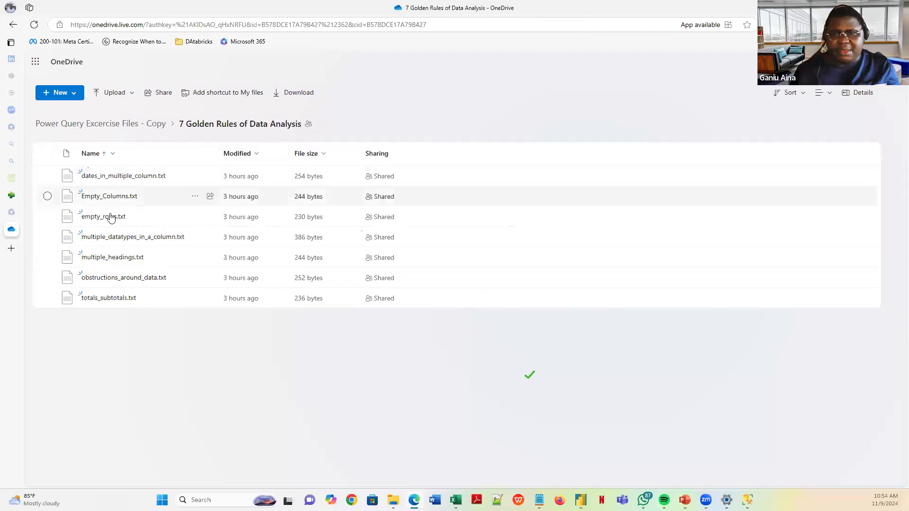
- In File Explorer, open 'Power Query Excercise Files - Copy' and then its '7 Golden Rules of Data Analysis' folder
left_click(393, 500)
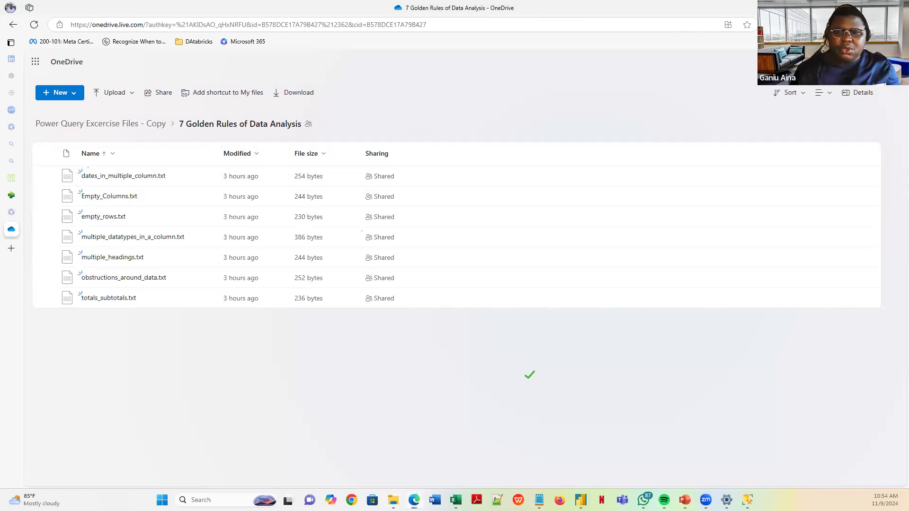
scroll(189, 265, "down", 10)
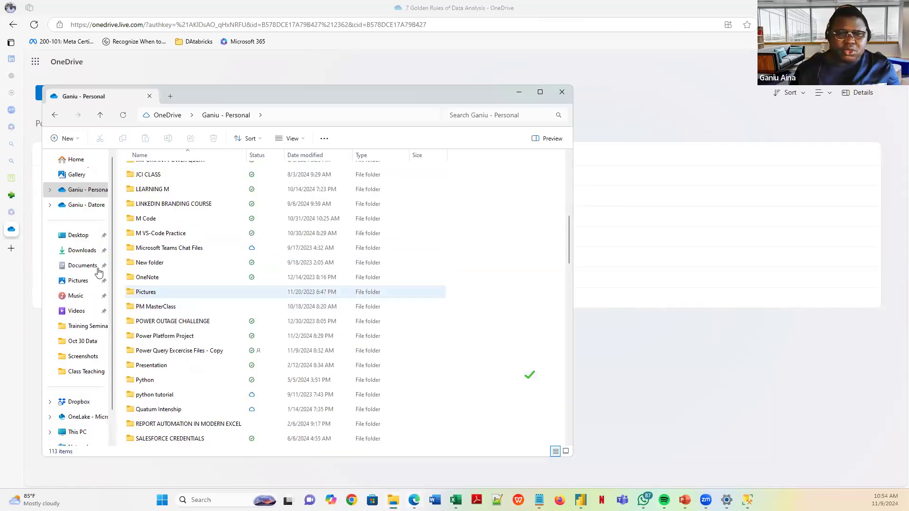
left_click(157, 351)
double_click(157, 350)
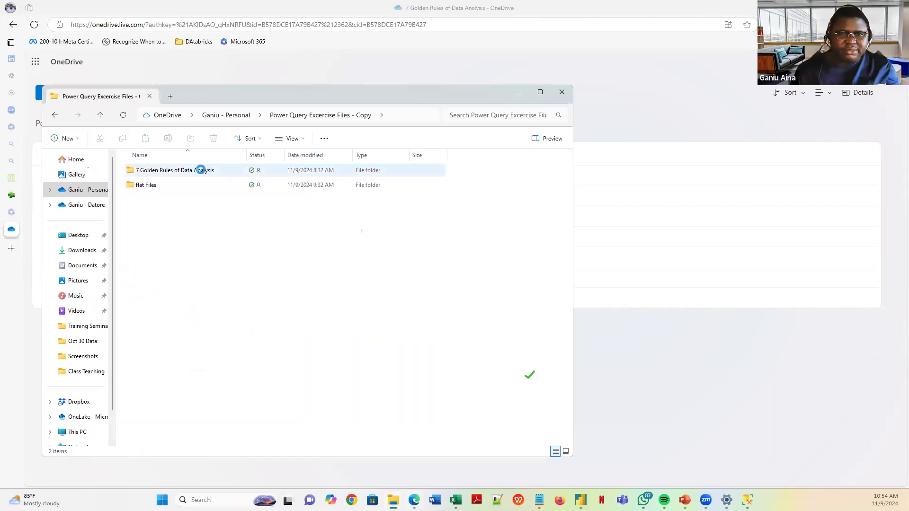
left_click(201, 169)
double_click(205, 171)
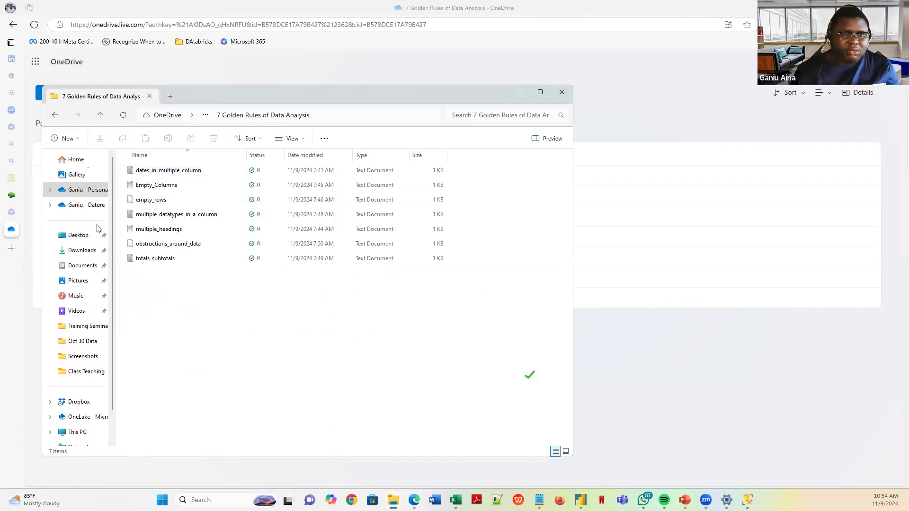
- Minimize the exercise folder window so the Rule 1 slide is showing
key("alt+Tab")
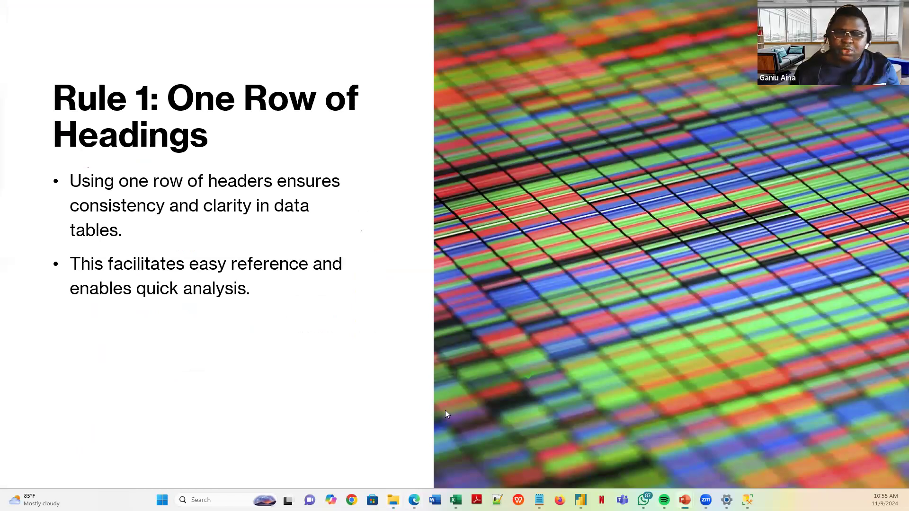
mouse_move(414, 500)
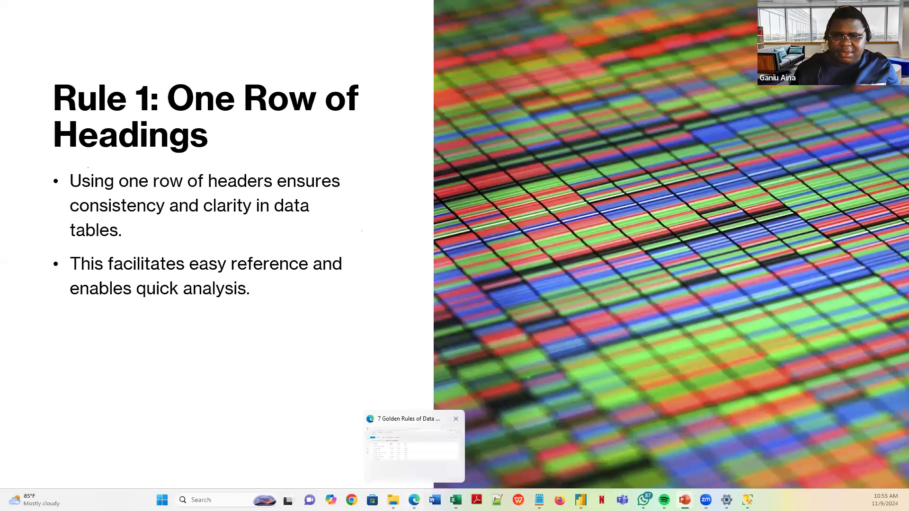
left_click(413, 445)
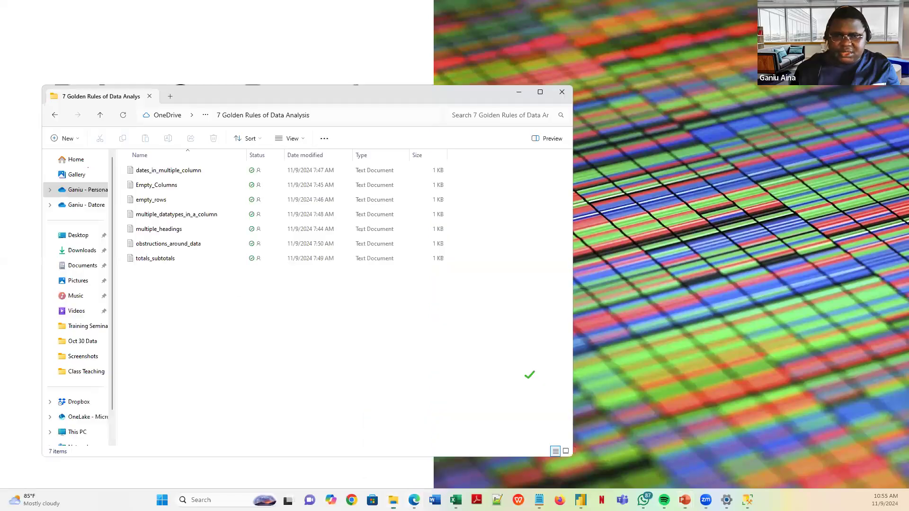
left_click(523, 93)
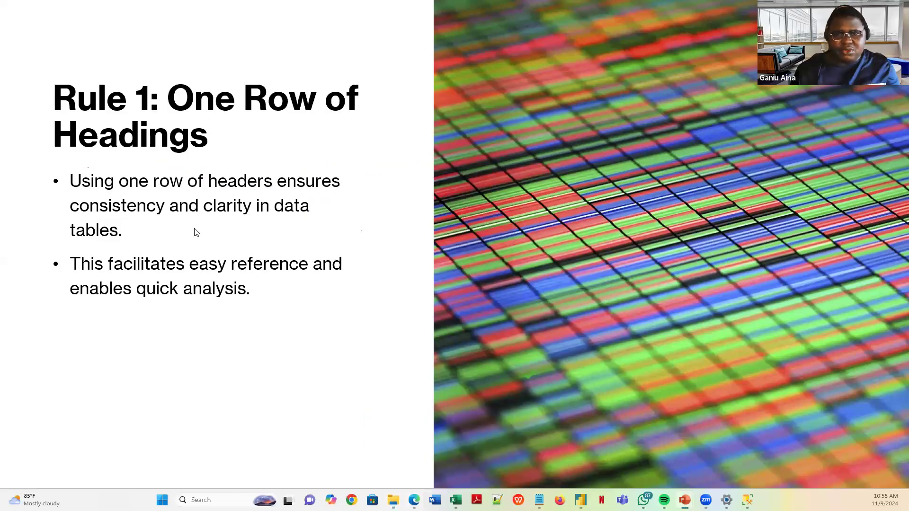
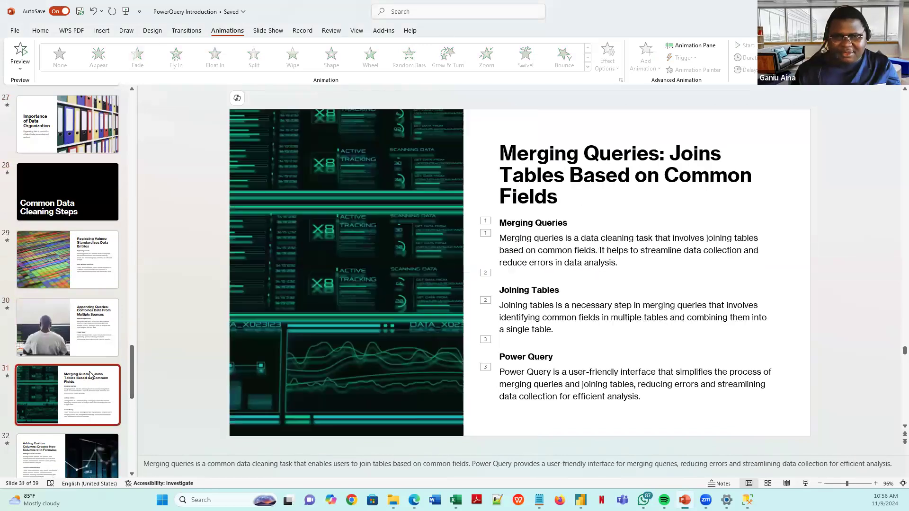
- Present slide 19, '7 Golden Rules for Your Data Sheet', as a full-screen slide show
scroll(76, 378, "down", 5)
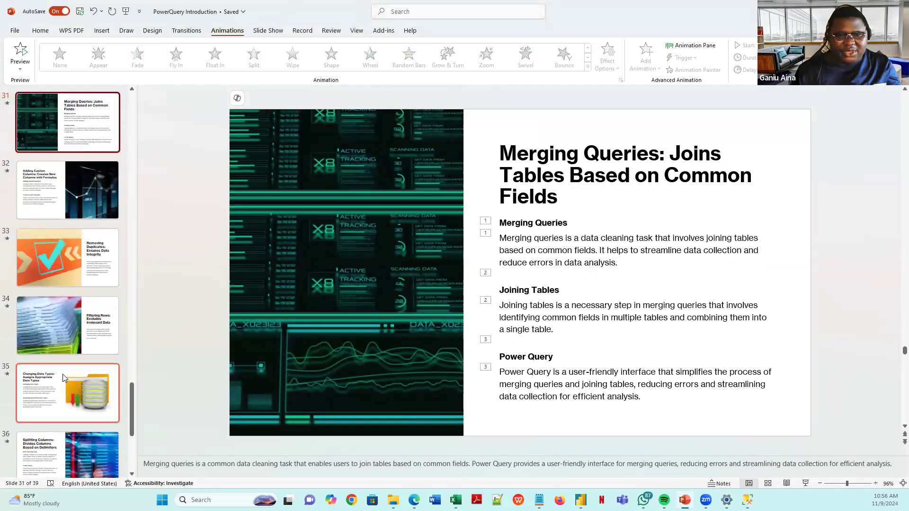
scroll(62, 374, "up", 5)
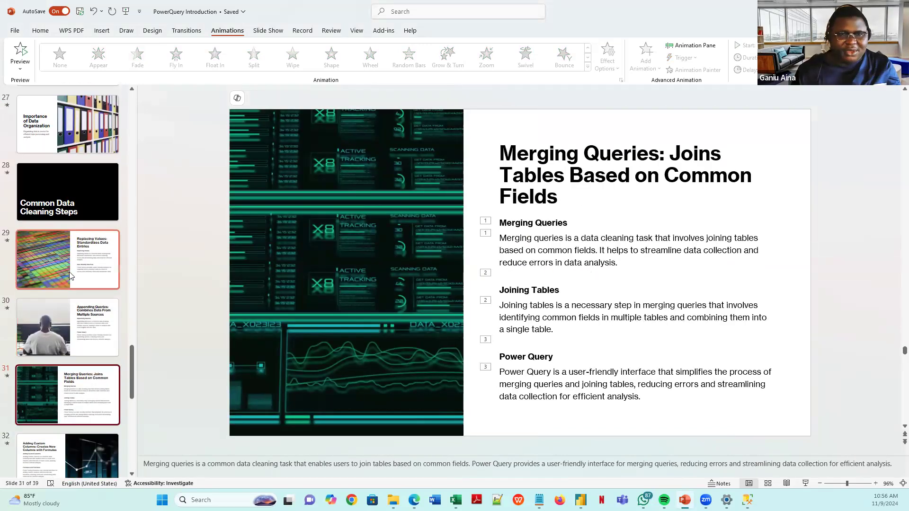
scroll(70, 272, "down", 5)
scroll(74, 268, "up", 6)
scroll(74, 268, "up", 10)
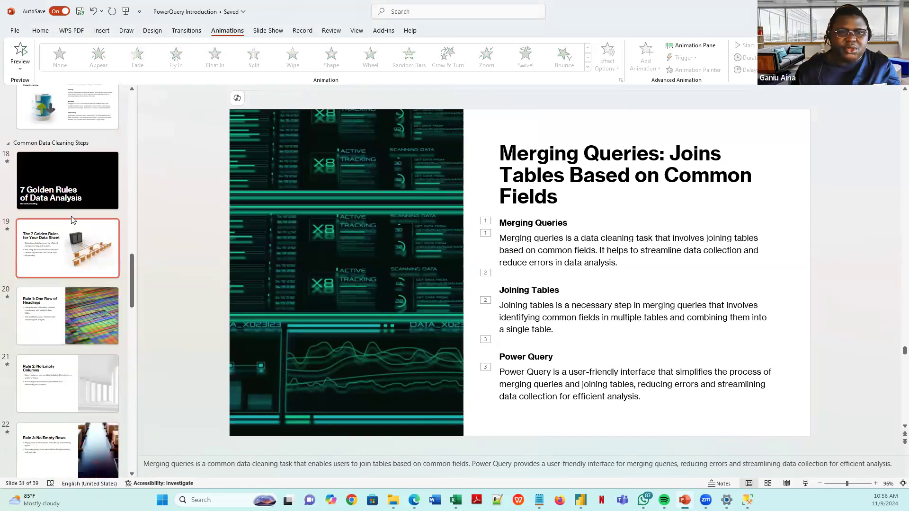
left_click(72, 220)
left_click(806, 484)
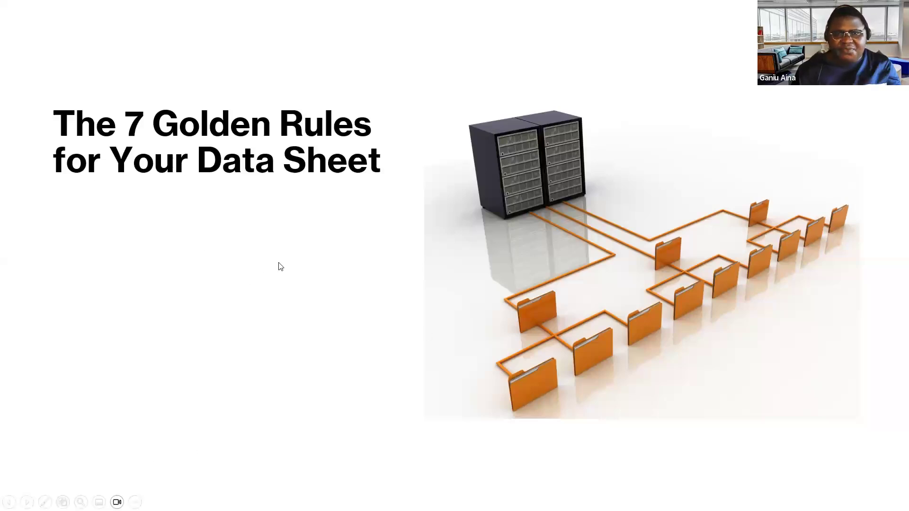
- Reveal both bullets, advance to 'Rule 1: One Row of Headings', then end the show and bring up Power Query Editor
left_click(265, 287)
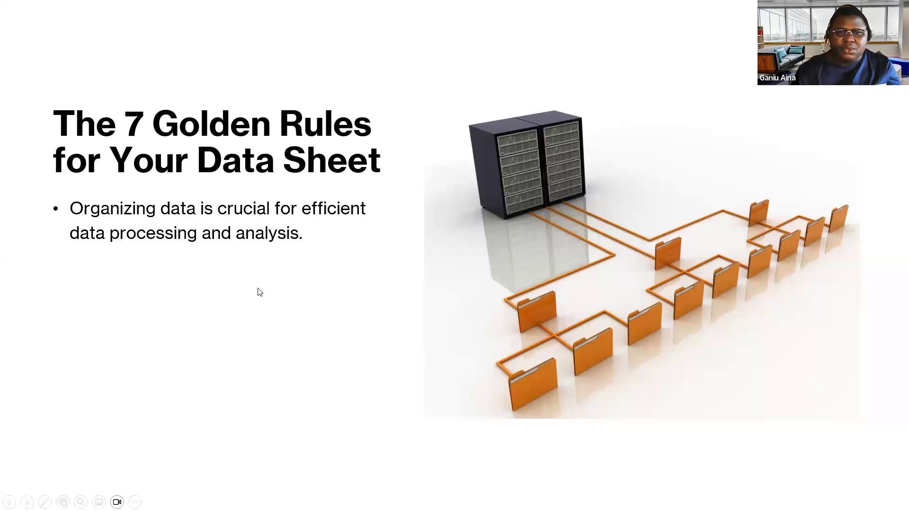
left_click(259, 292)
left_click(259, 292)
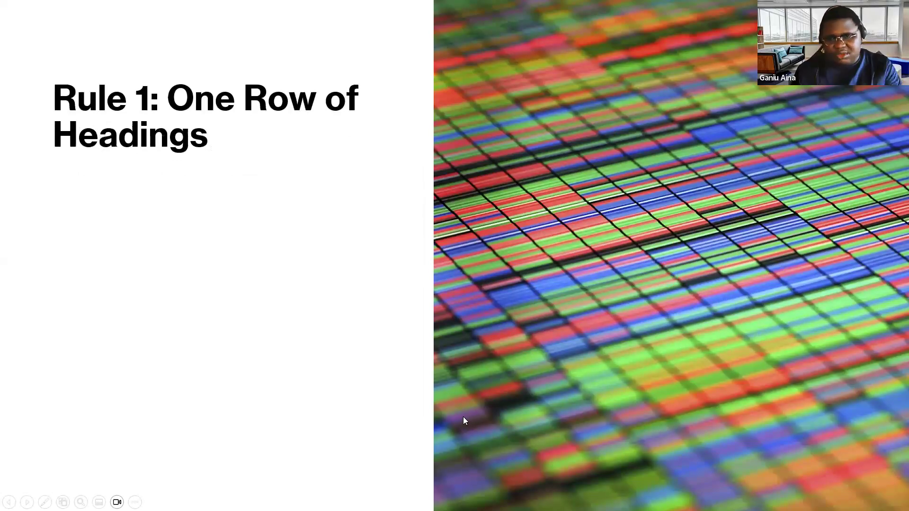
key("Escape")
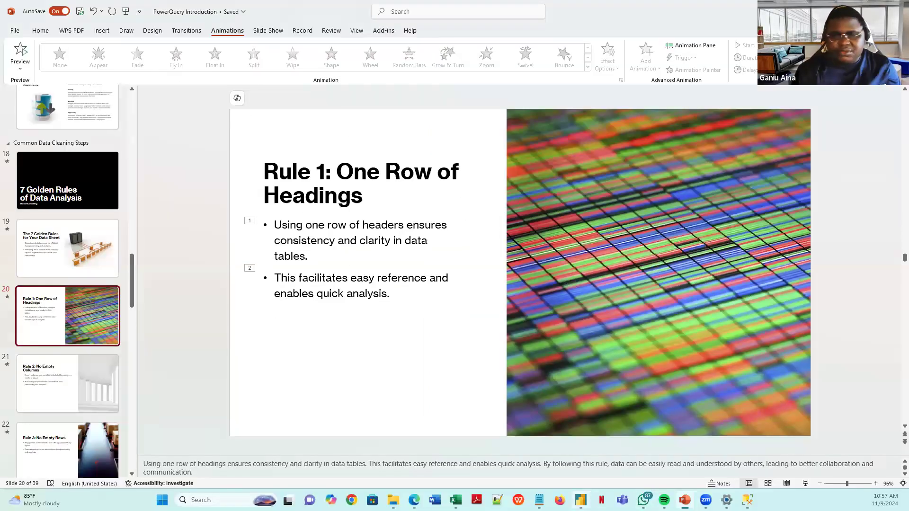
left_click(580, 500)
left_click(606, 431)
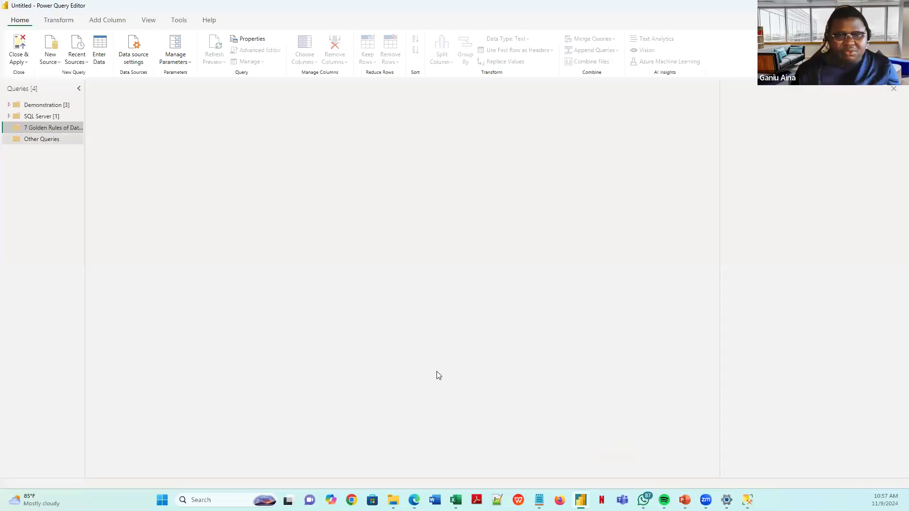
- Check the 7 Golden Rules data folder, then go from Power Query Editor back to the Rule 1 slide
left_click(394, 500)
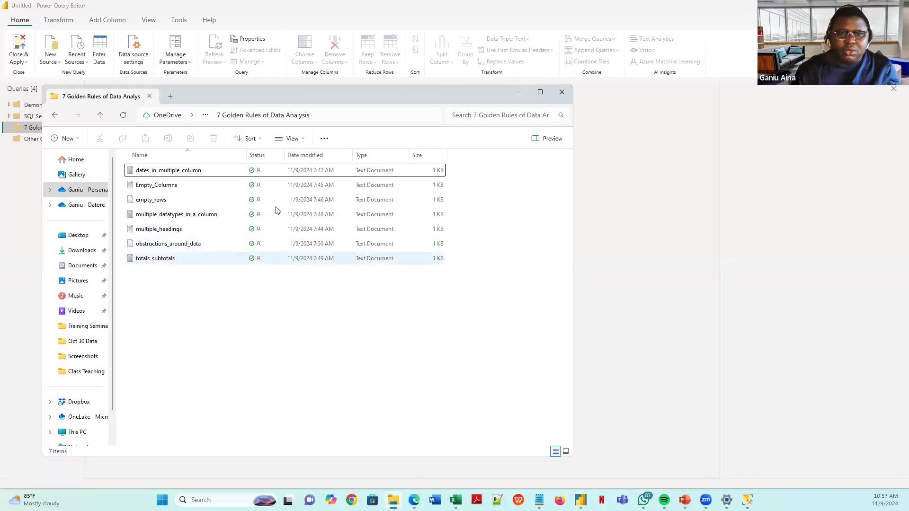
left_click(671, 242)
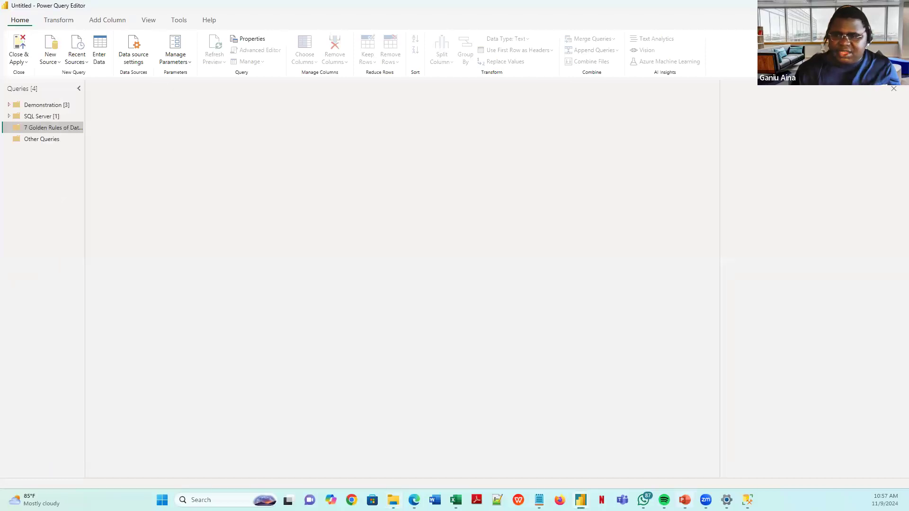
left_click(685, 500)
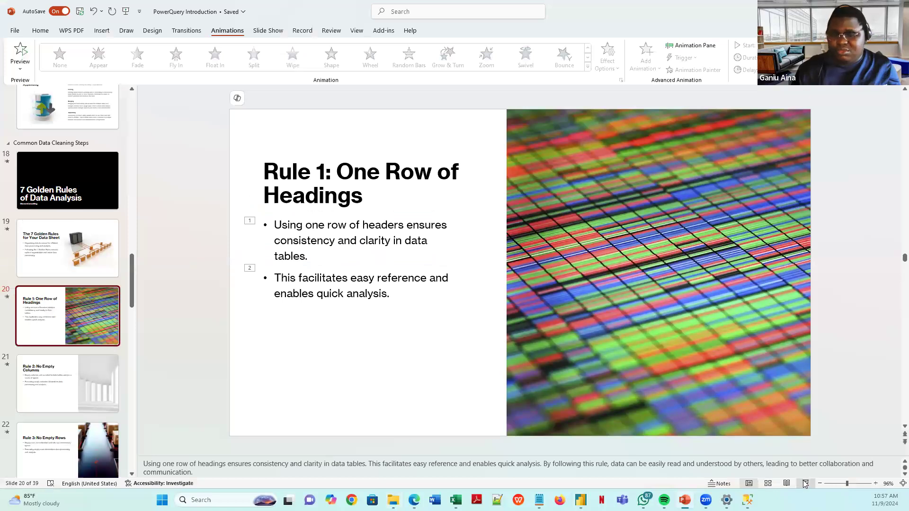
- Present the Rule 1 slide from the current slide, reveal both header bullets, then return to Power Query Editor
key("shift+F5")
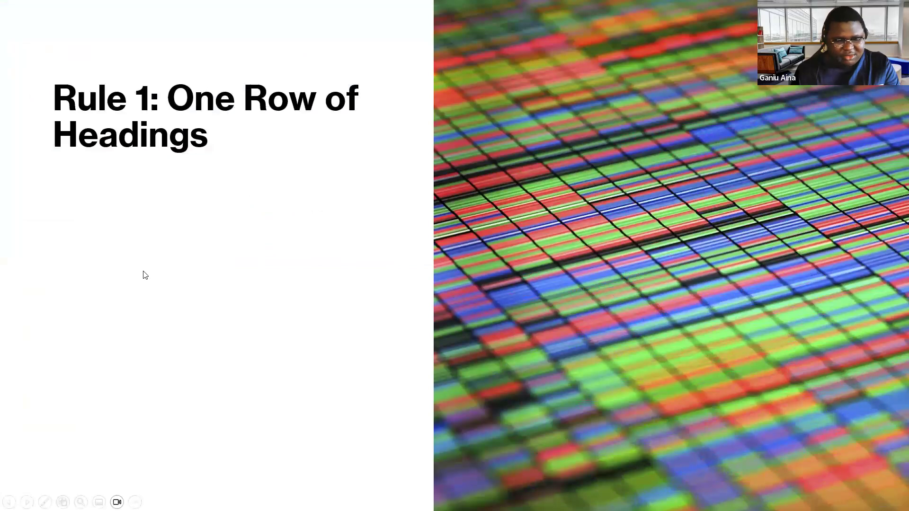
left_click(336, 300)
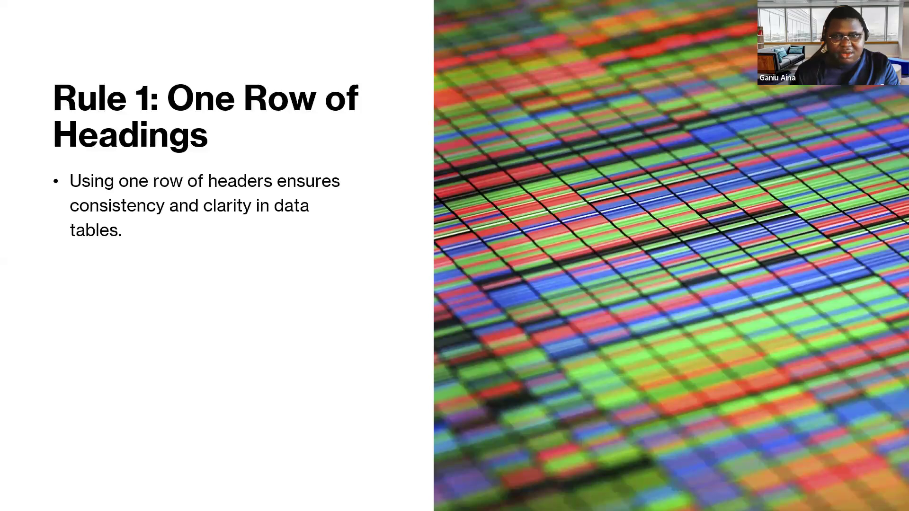
key("alt+Tab")
key("super+Tab")
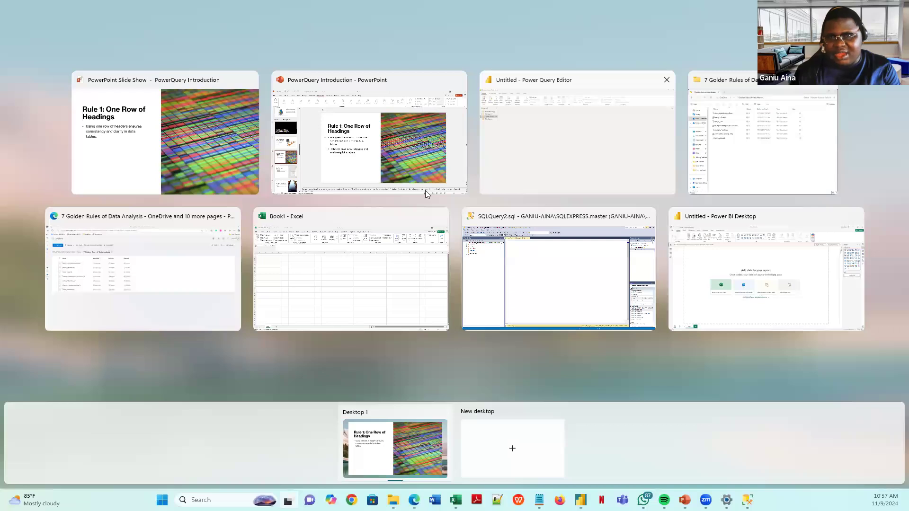
left_click(105, 132)
left_click(307, 276)
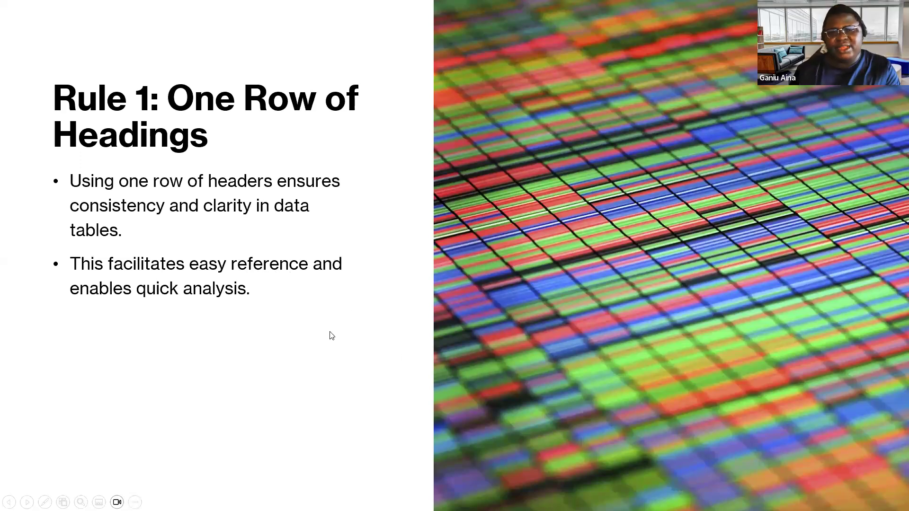
key("Escape")
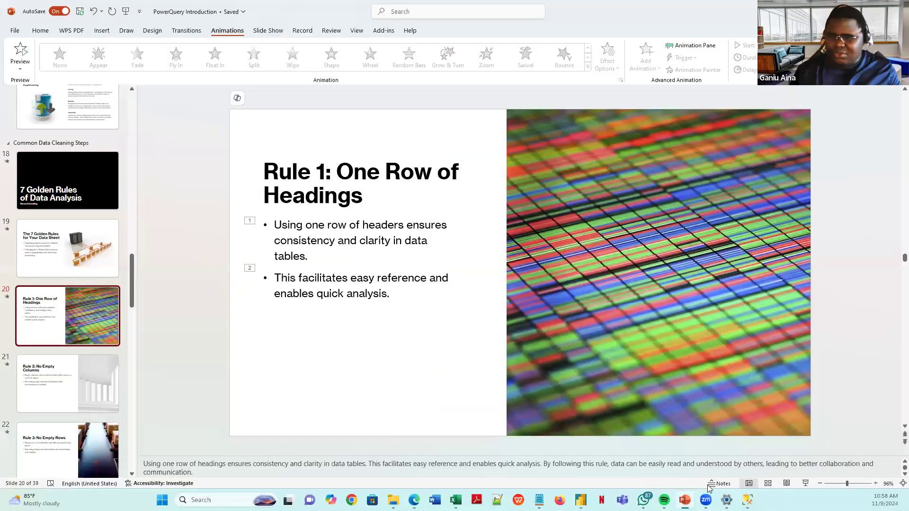
mouse_move(581, 500)
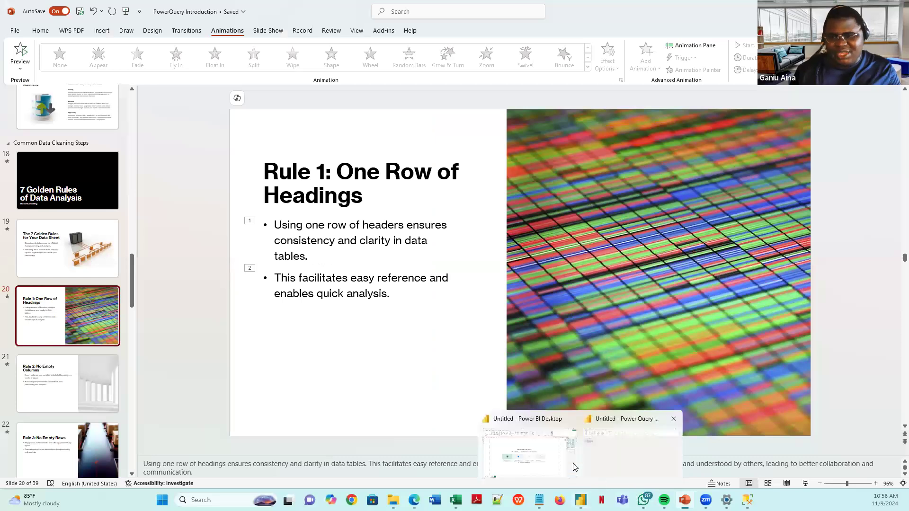
left_click(598, 458)
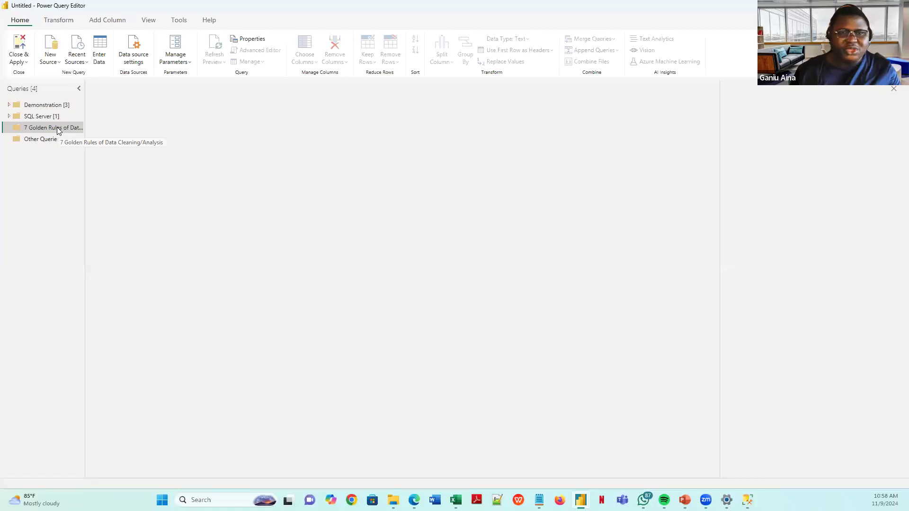
- Locate the multiple_headings text file in the data folder and look over the group and New Source options
left_click(393, 500)
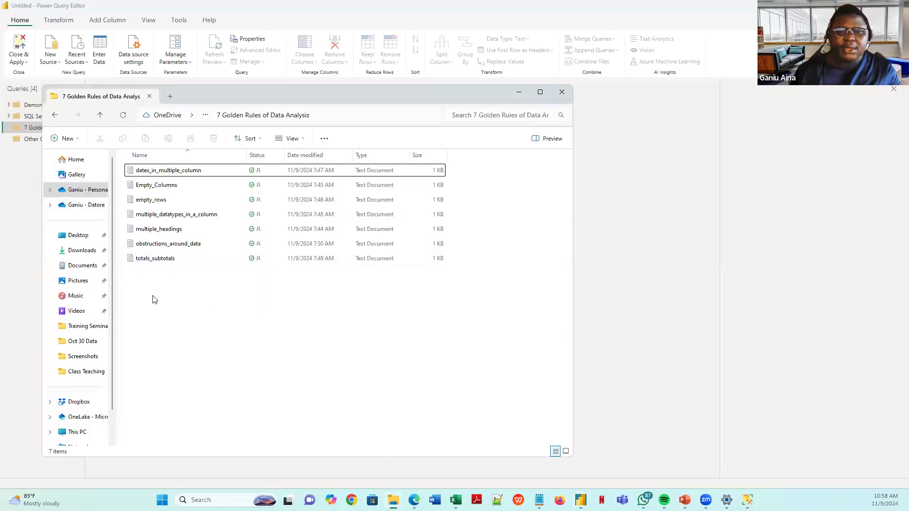
left_click(146, 231)
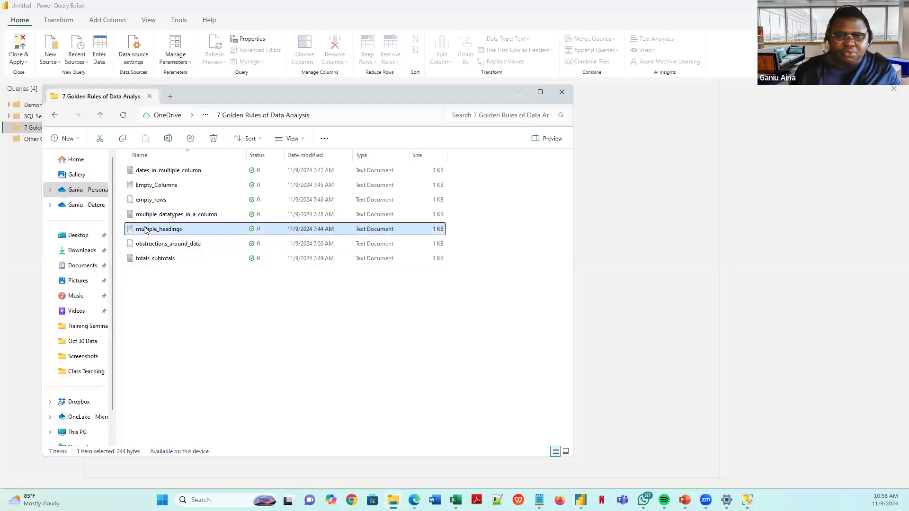
left_click(651, 260)
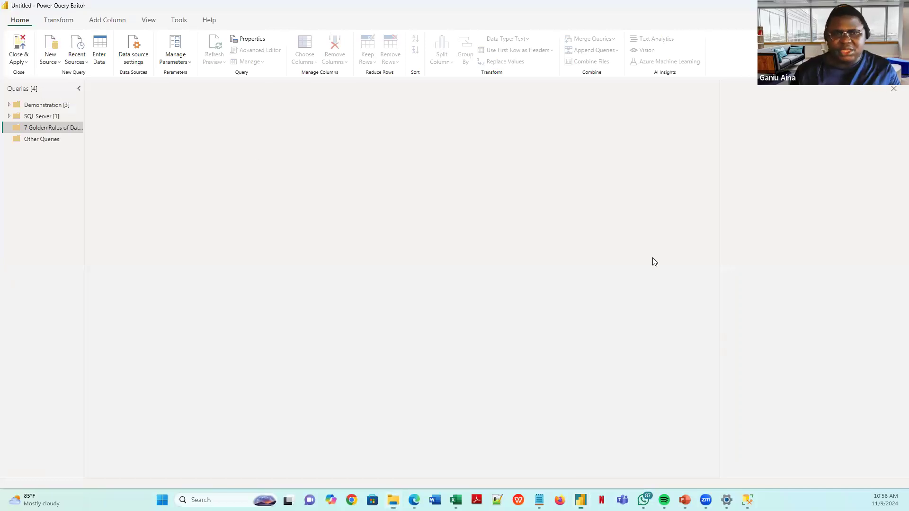
right_click(51, 130)
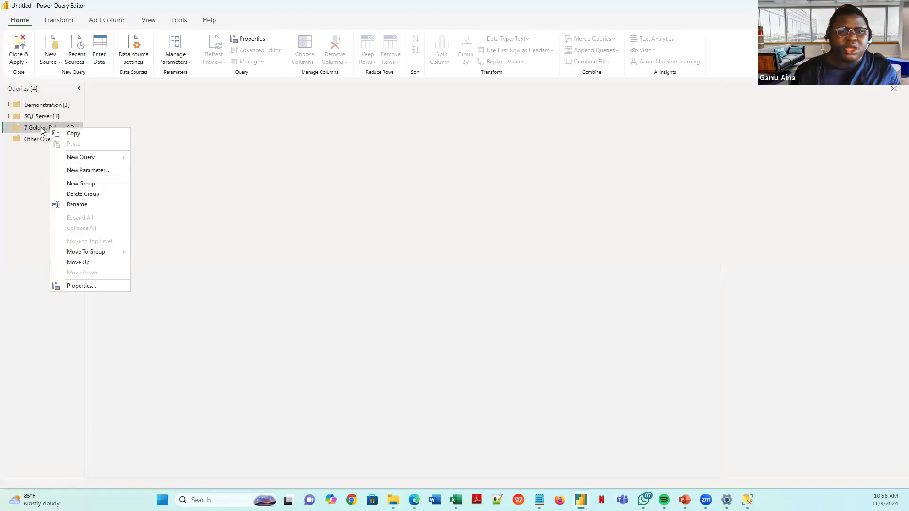
left_click(228, 170)
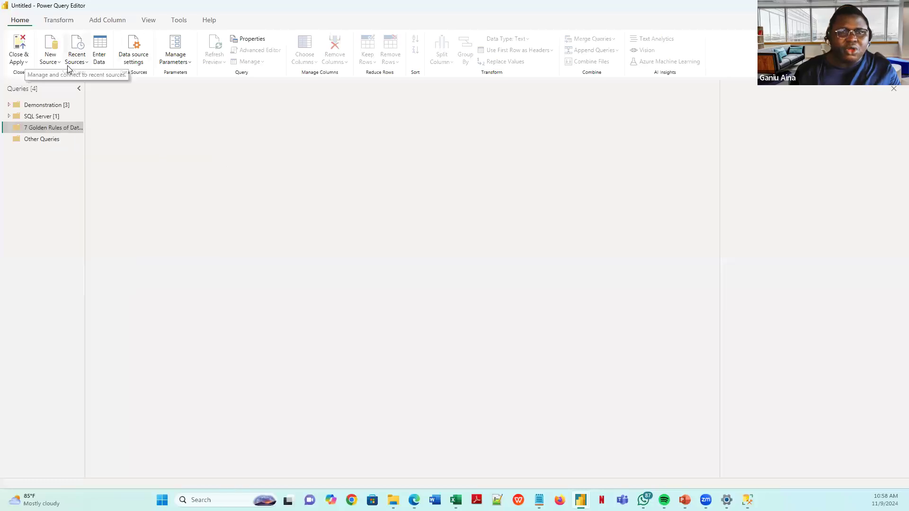
left_click(50, 57)
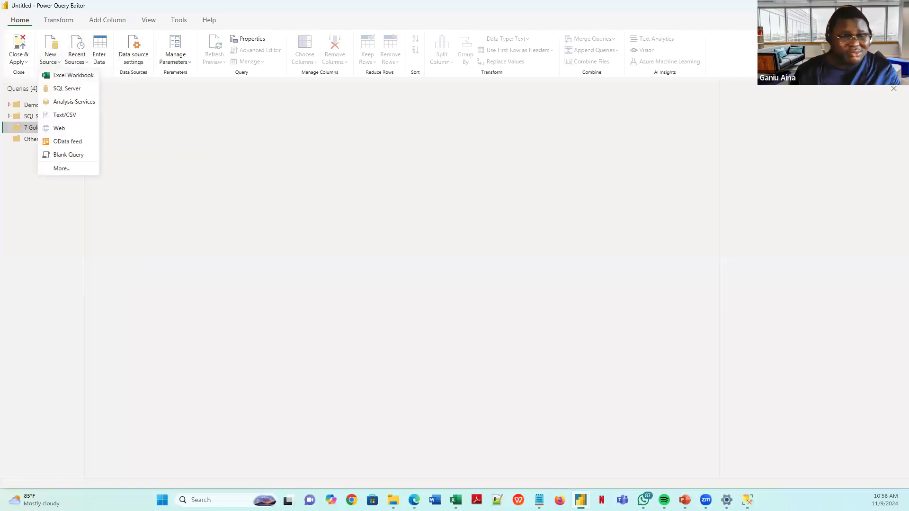
left_click(231, 180)
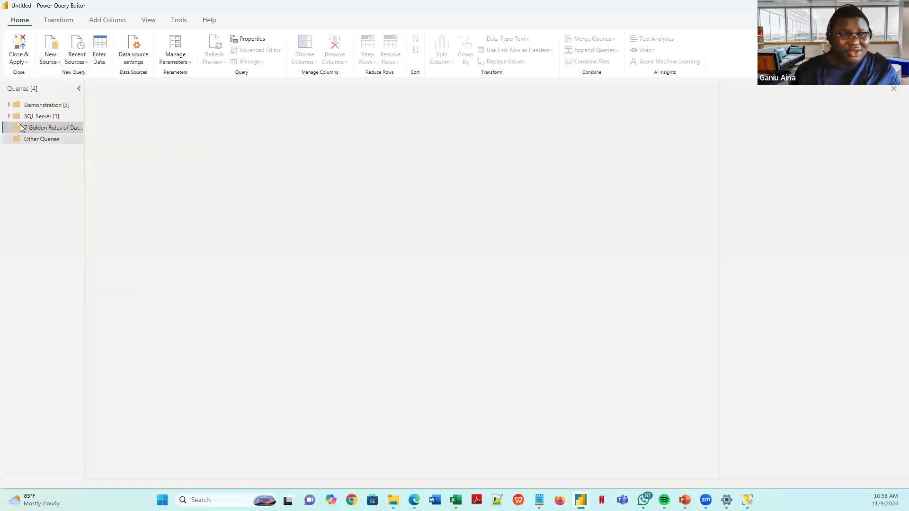
- From the 7 Golden Rules query group's menu, start a New Query from Text/CSV
right_click(55, 128)
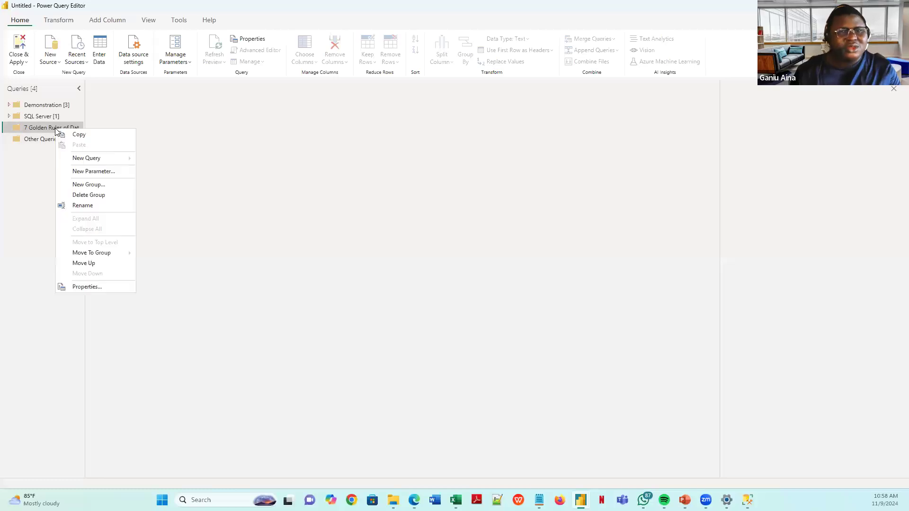
mouse_move(92, 158)
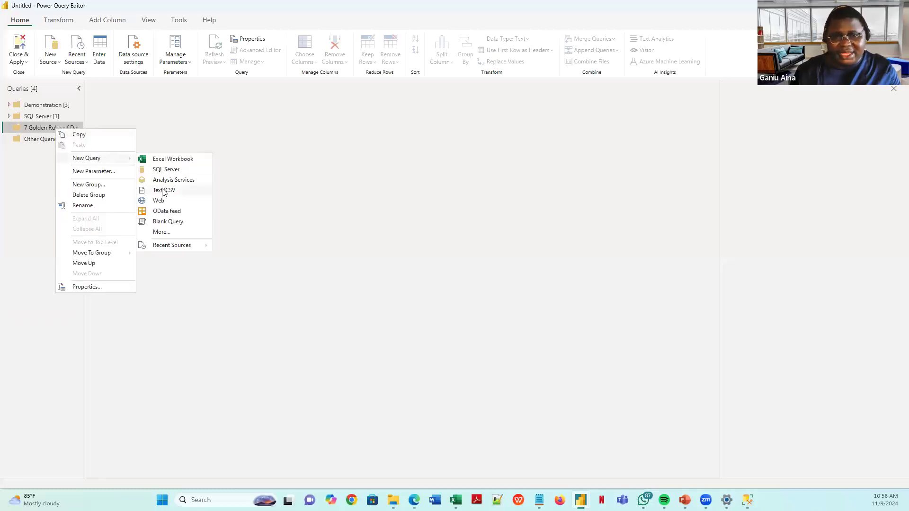
left_click(393, 500)
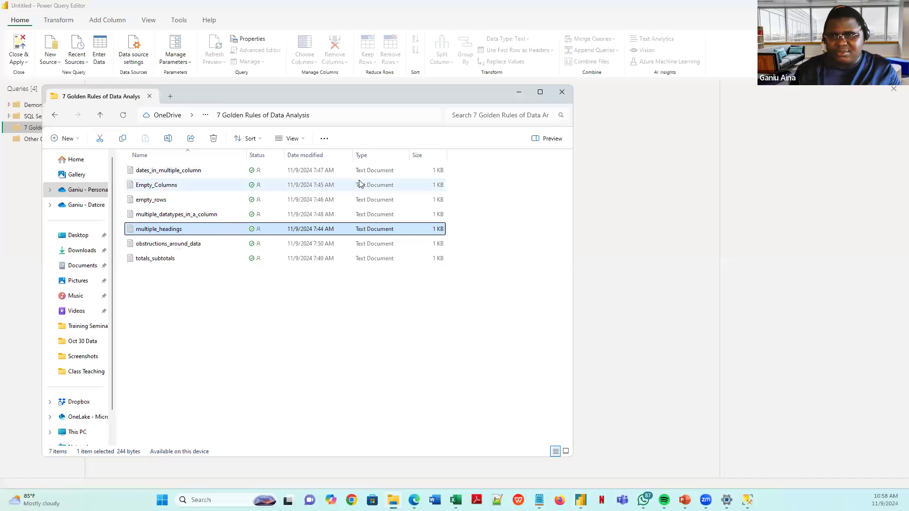
left_click(519, 92)
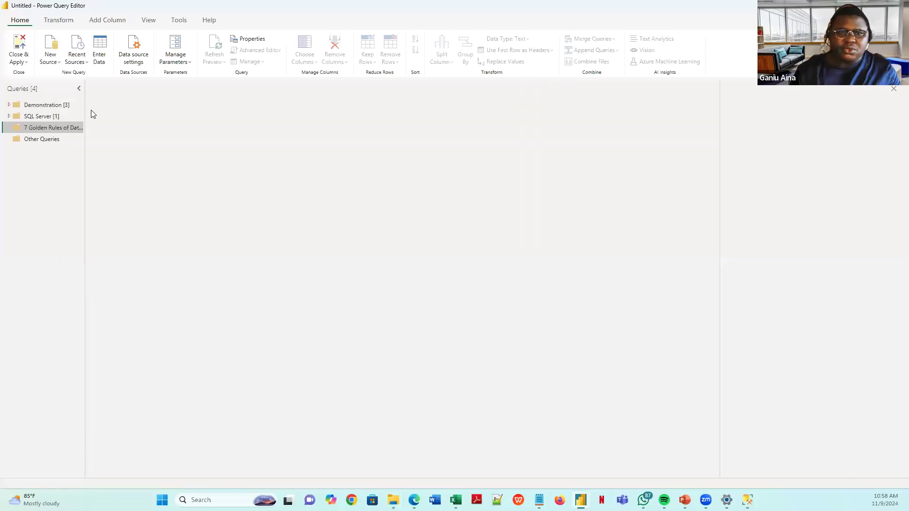
right_click(62, 126)
mouse_move(118, 156)
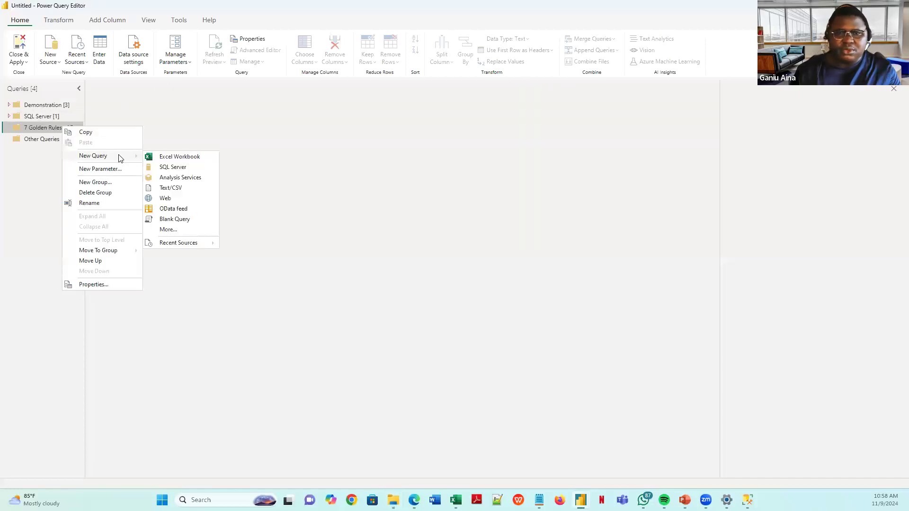
left_click(170, 188)
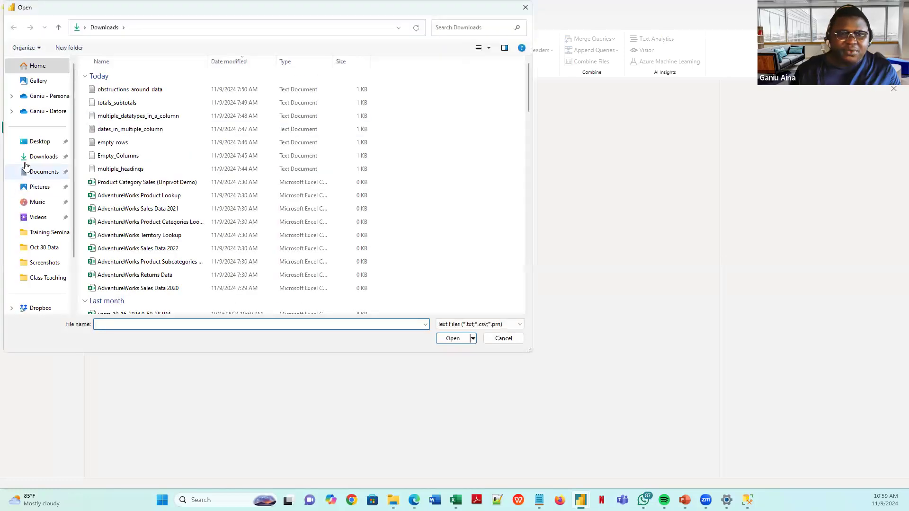
- Browse to Power Query Excercise Files - Copy > 7 Golden Rules of Data Analysis and open multiple_headings
left_click(45, 97)
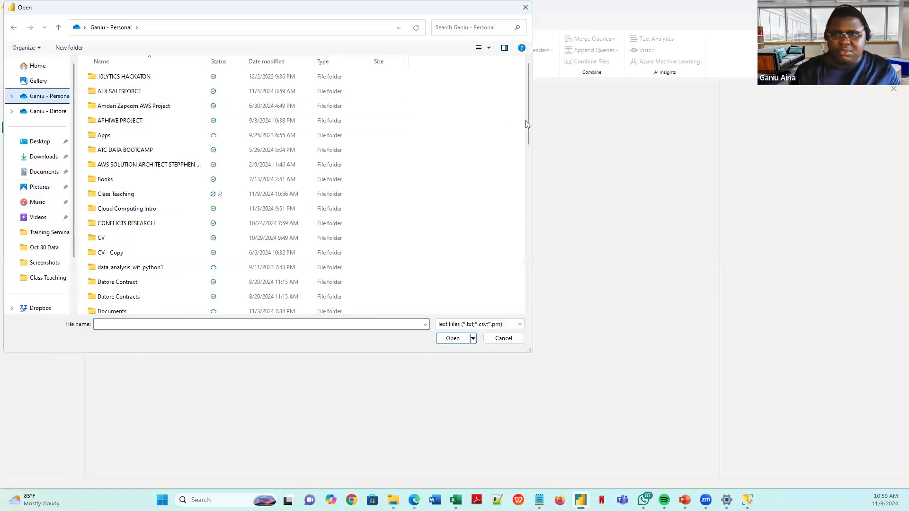
left_click_drag(526, 135, 503, 238)
left_click(127, 267)
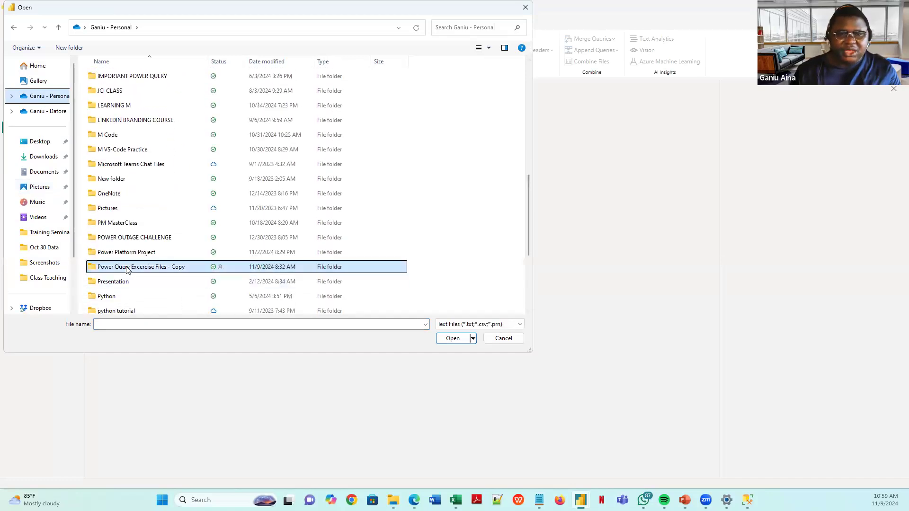
double_click(127, 268)
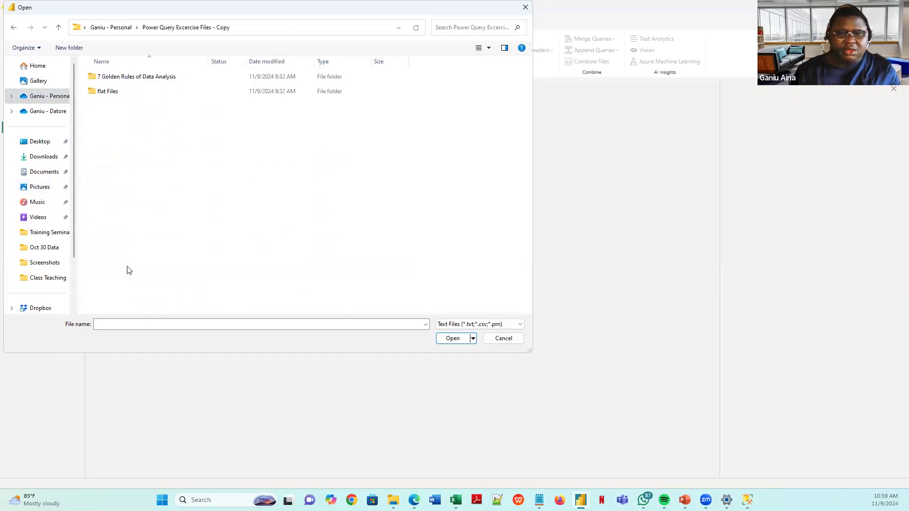
left_click(165, 80)
double_click(164, 80)
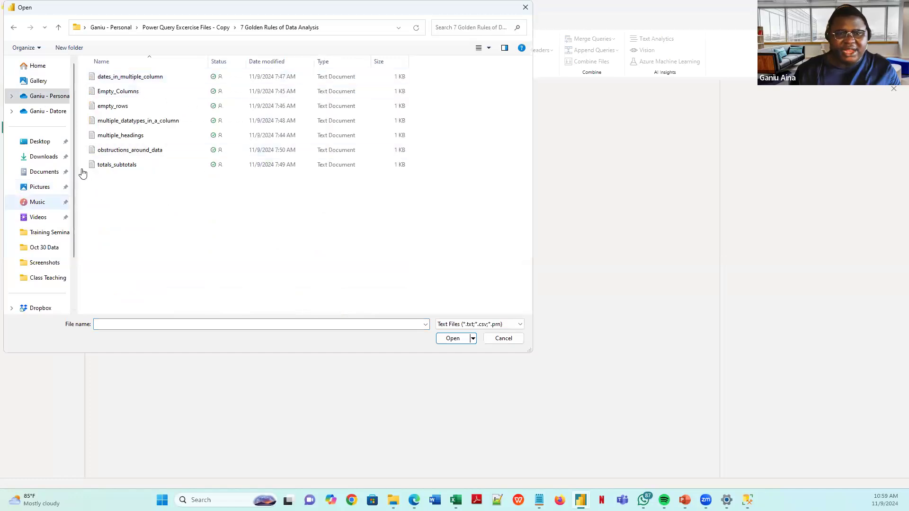
left_click(140, 139)
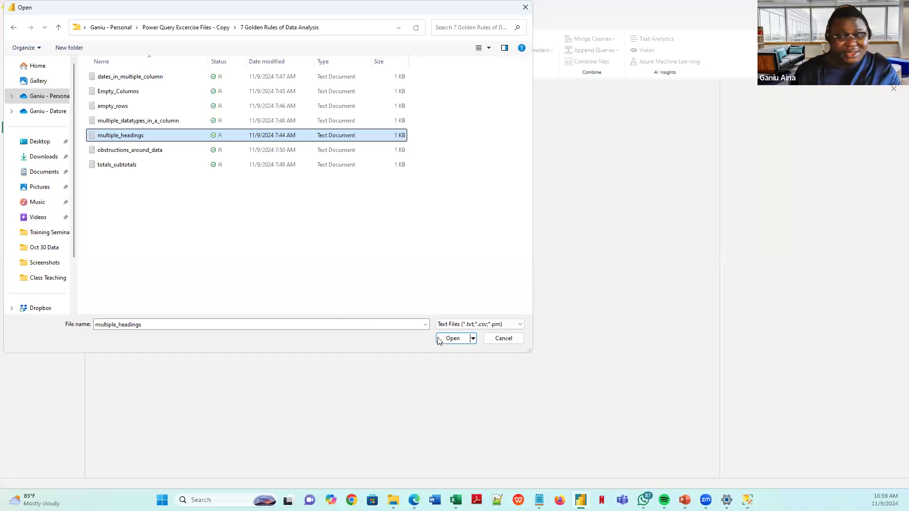
left_click(452, 338)
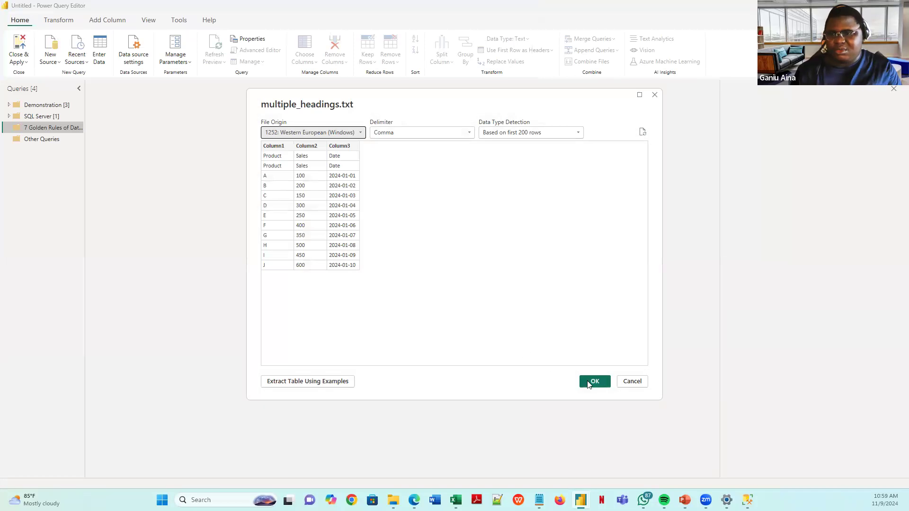
- Load multiple_headings as a new query, then start the PowerPoint slide show on Rule 1
left_click(589, 383)
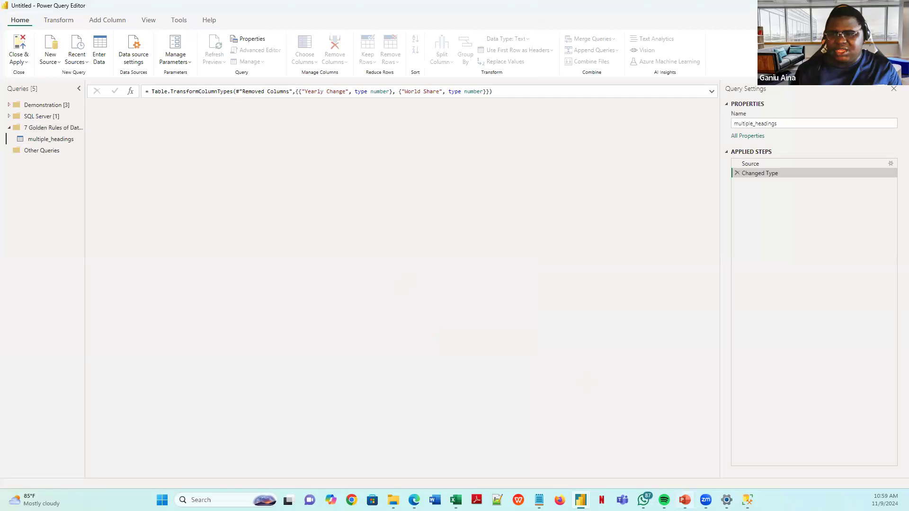
left_click(685, 499)
left_click(805, 486)
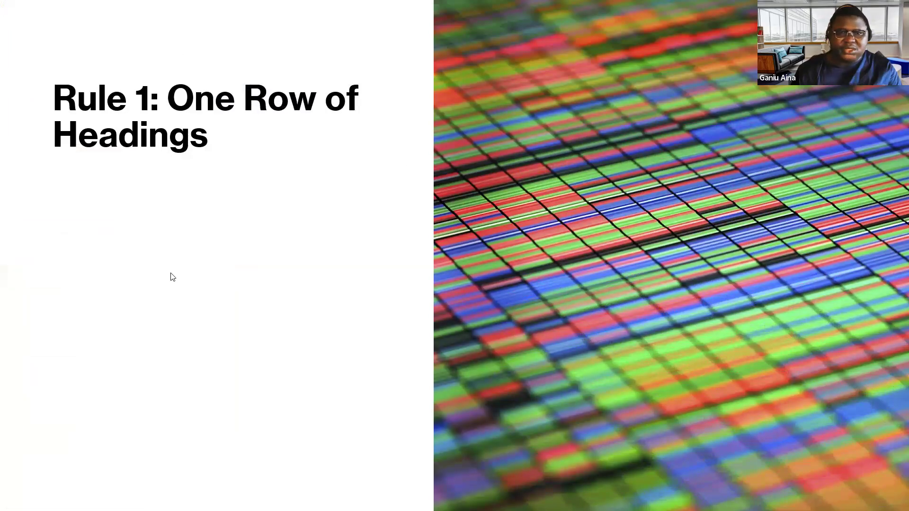
- Reveal both bullets of the Rule 1 slide, then switch back to the multiple_headings query
left_click(161, 265)
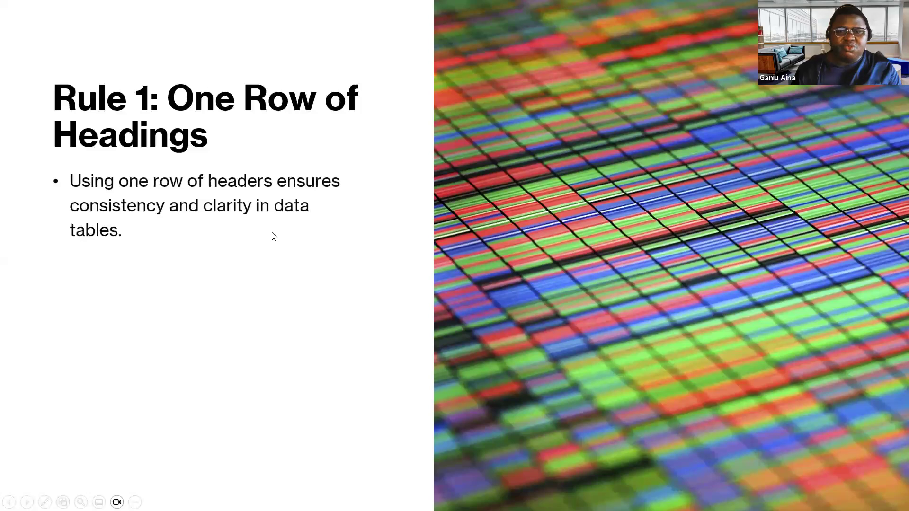
left_click(266, 257)
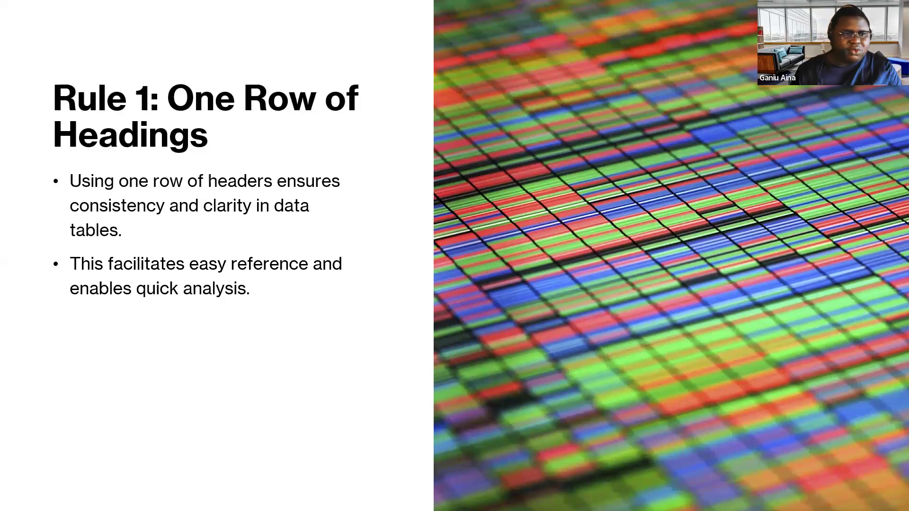
key("alt+Tab")
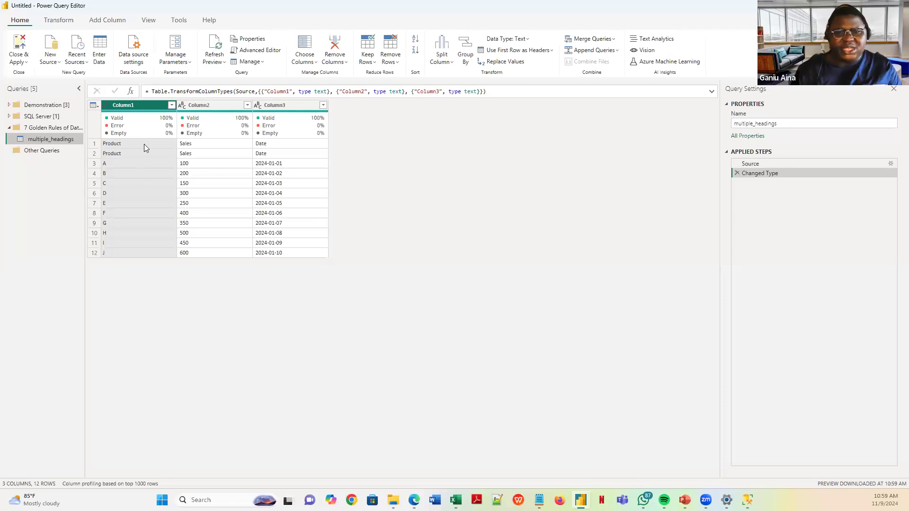
left_click(119, 144)
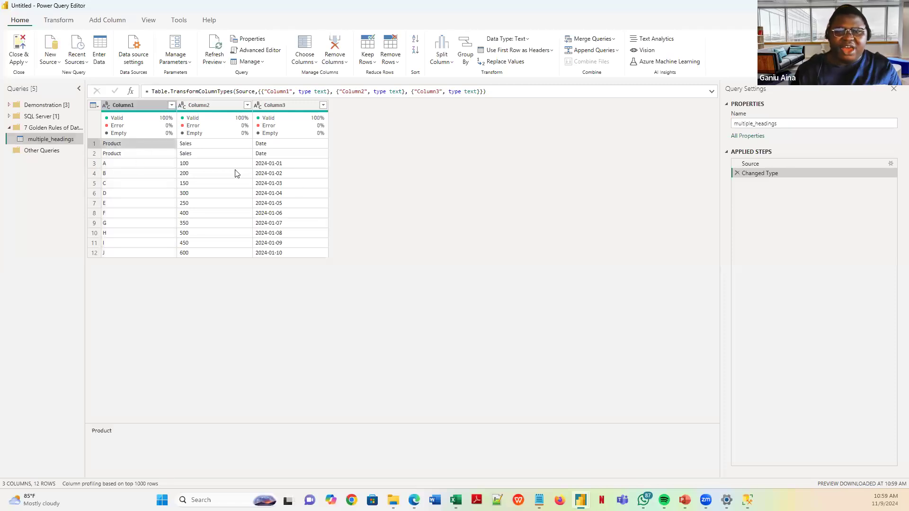
left_click(188, 147)
key("Right")
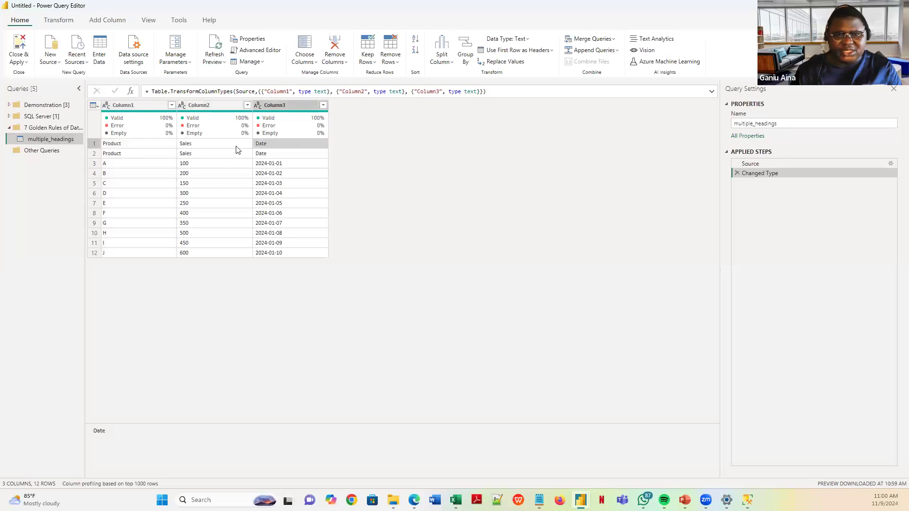
left_click(115, 155)
left_click(189, 156)
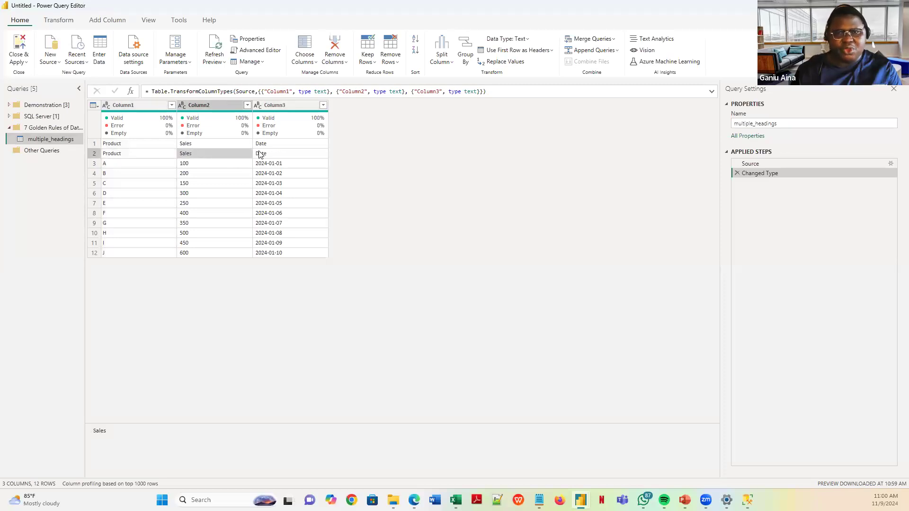
left_click(259, 154)
left_click(117, 145)
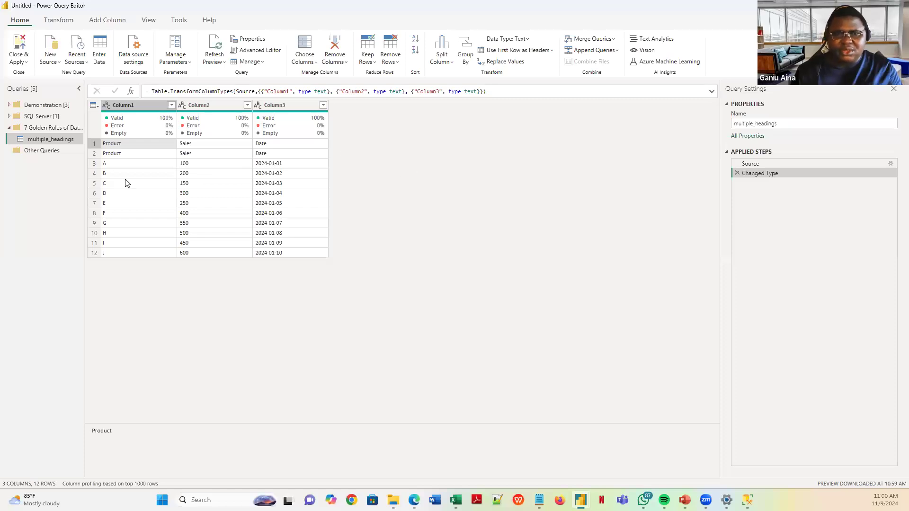
left_click(95, 146)
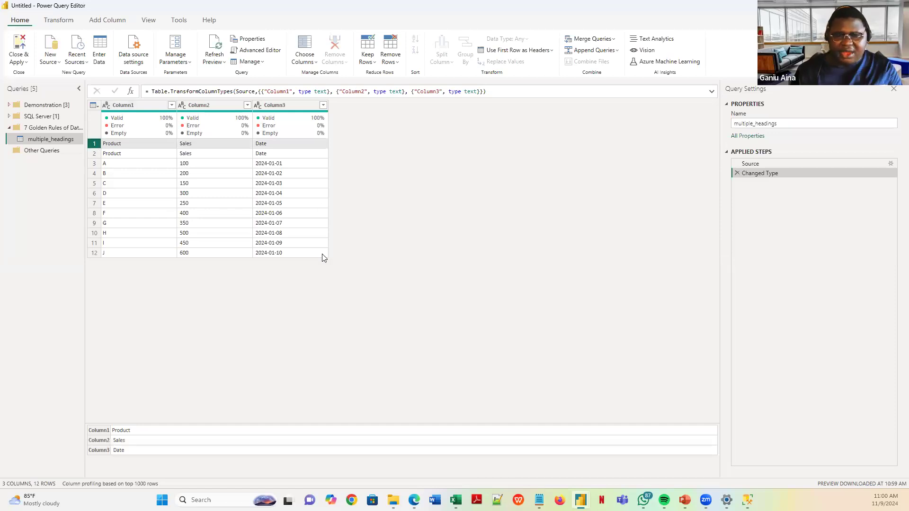
left_click(238, 216)
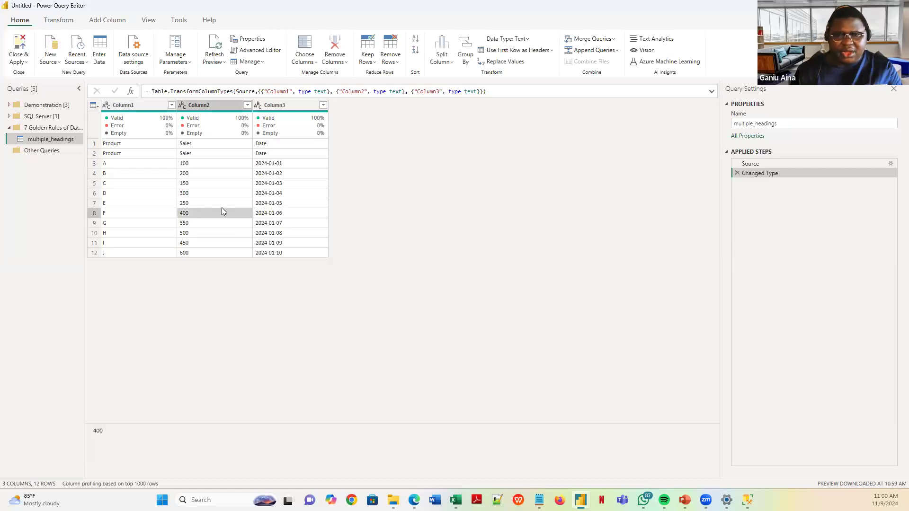
key("Up")
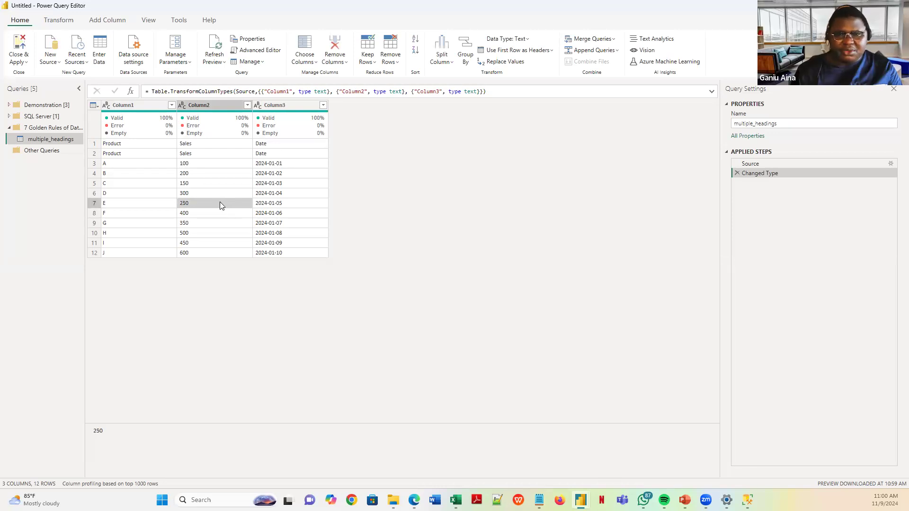
key("Up")
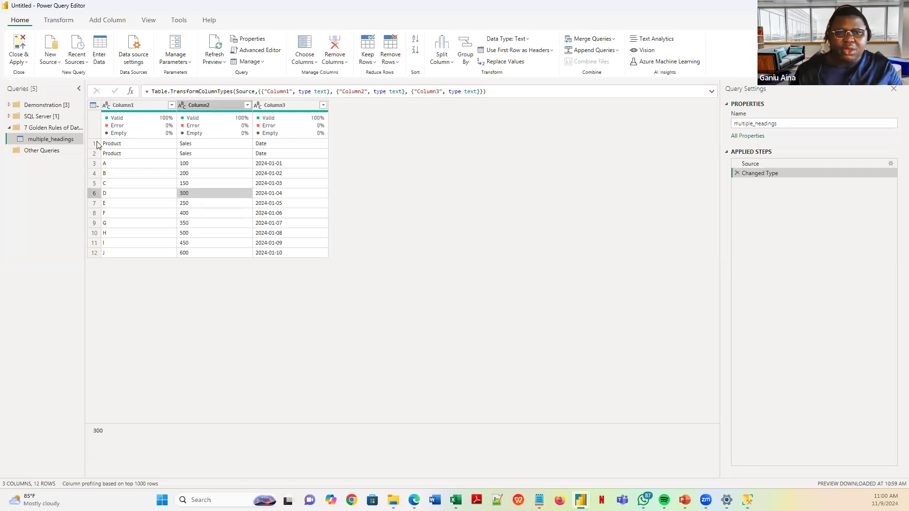
left_click(94, 145)
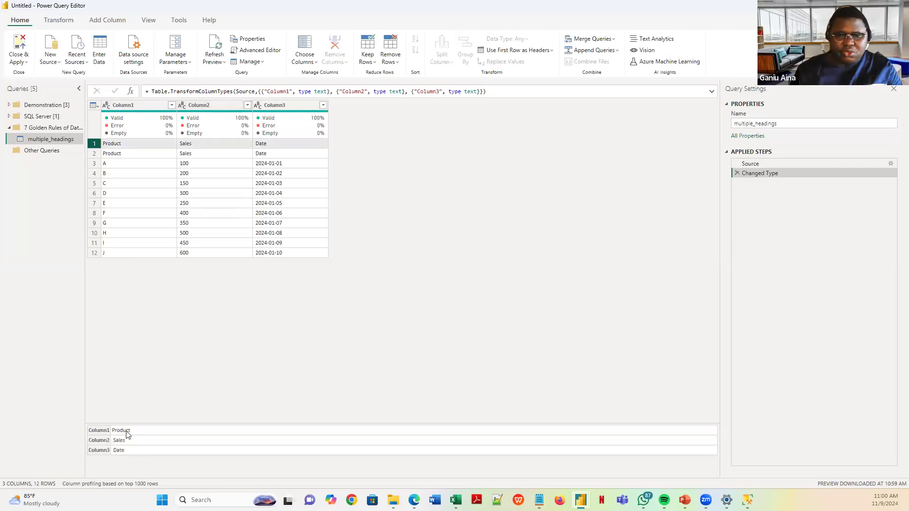
left_click(93, 166)
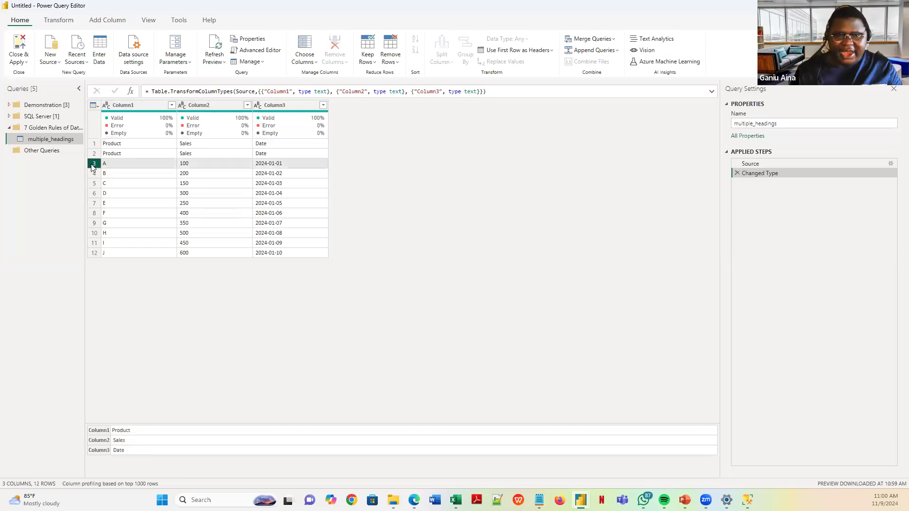
left_click(93, 183)
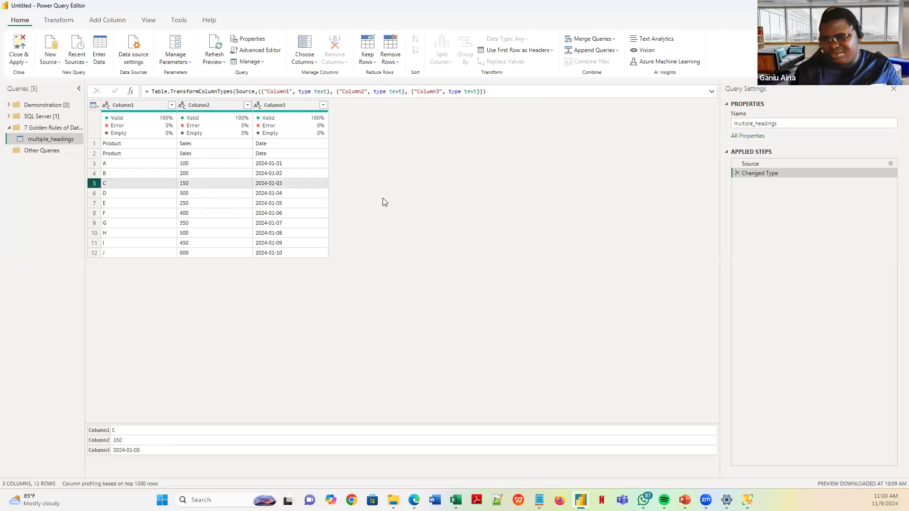
left_click(94, 143)
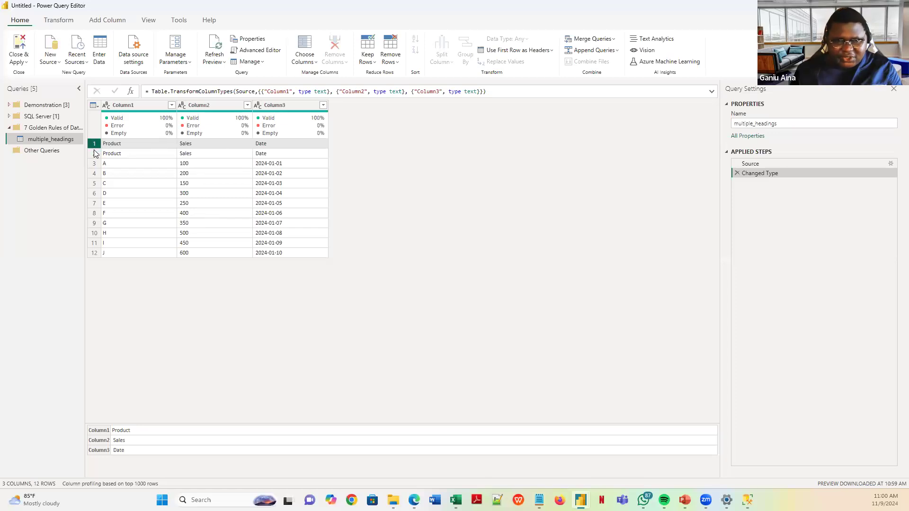
left_click(112, 155)
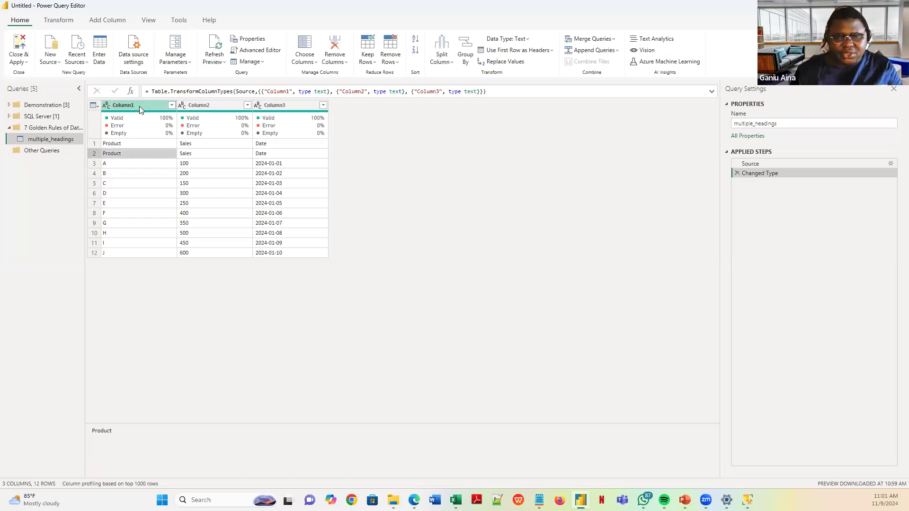
left_click(113, 173)
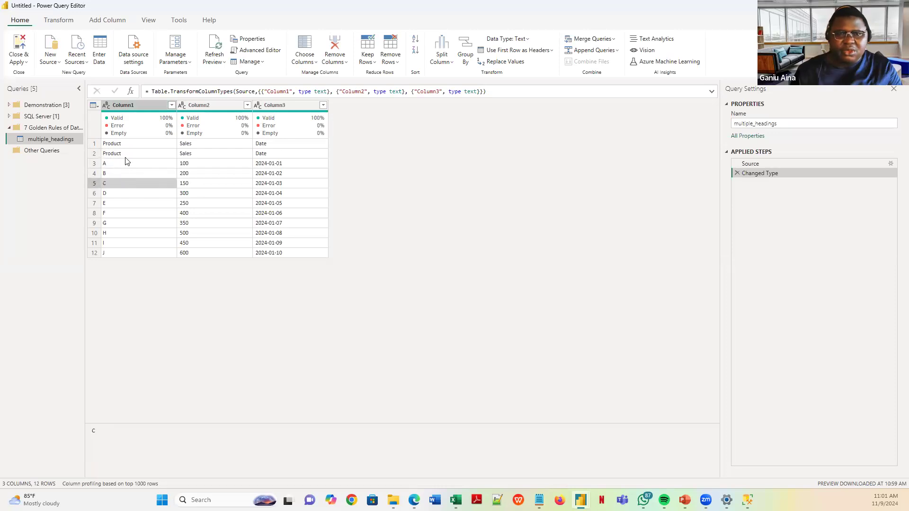
left_click(125, 144)
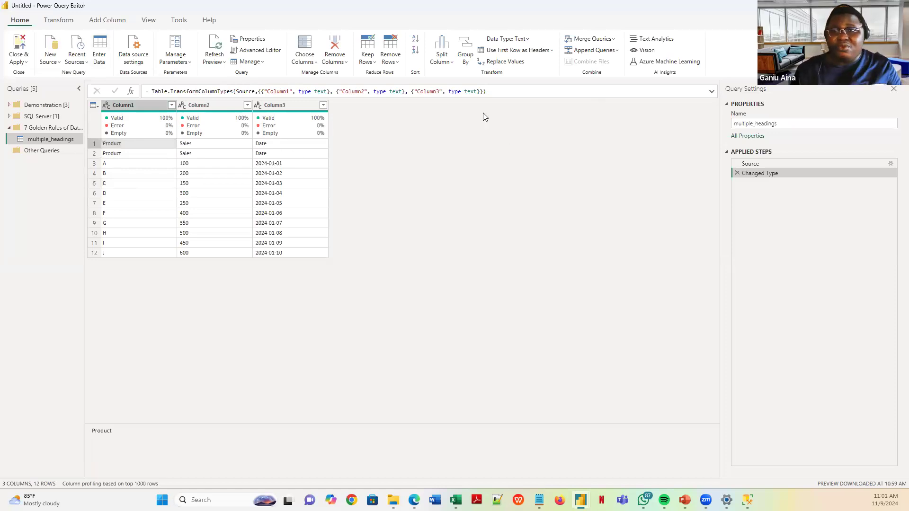
left_click(508, 52)
left_click(520, 164)
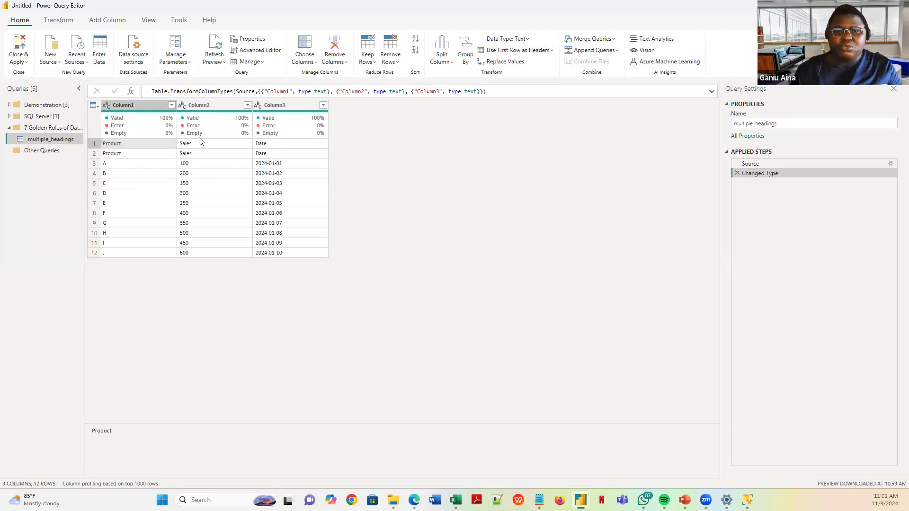
left_click(95, 142)
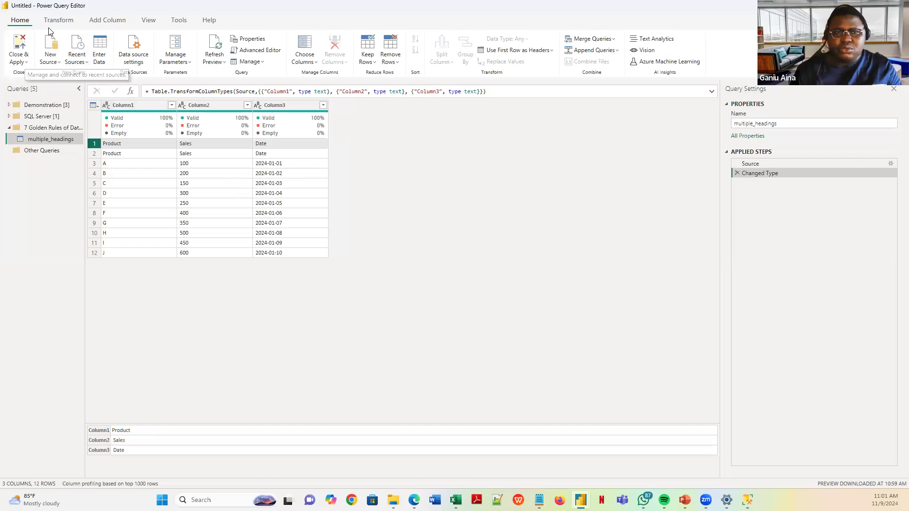
- Look over the Transform commands, then open the Remove Rows dropdown on Home
left_click(59, 21)
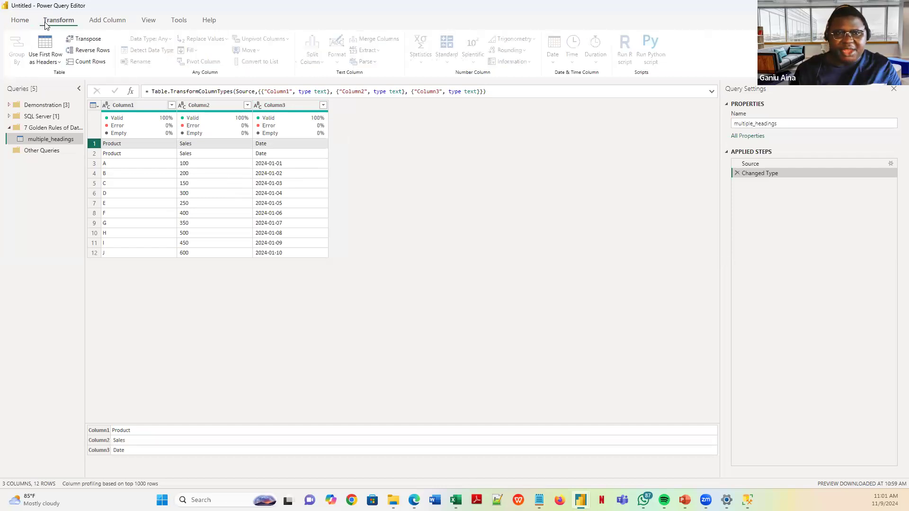
left_click(25, 22)
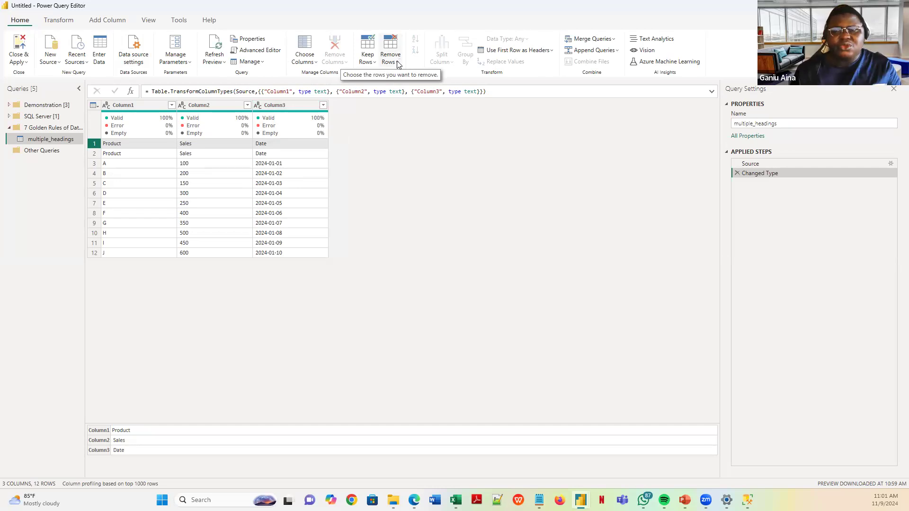
left_click(397, 65)
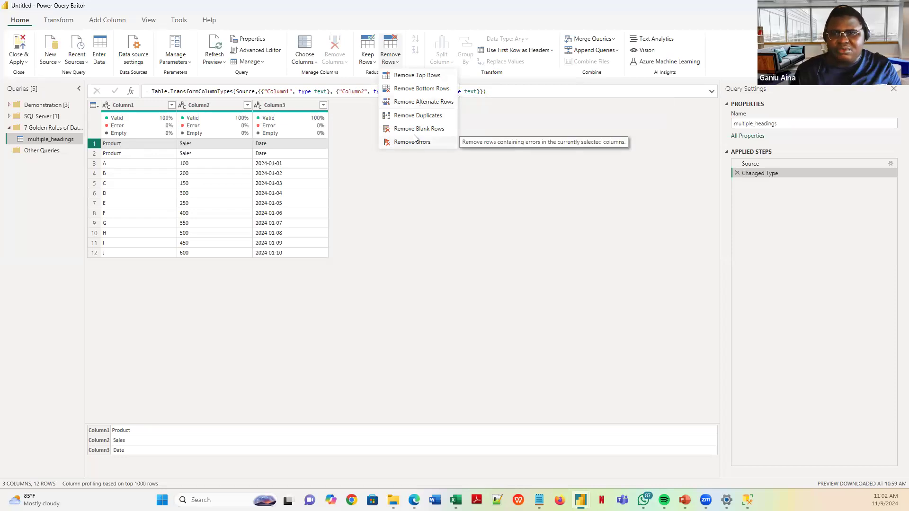
- Use Remove Top Rows with 1 row to drop the duplicate Product/Sales/Date header row
left_click(412, 76)
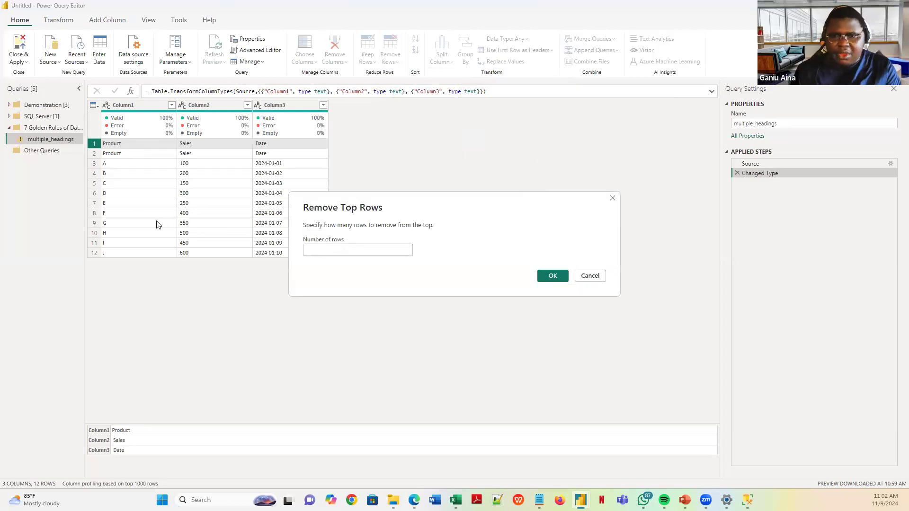
type("1")
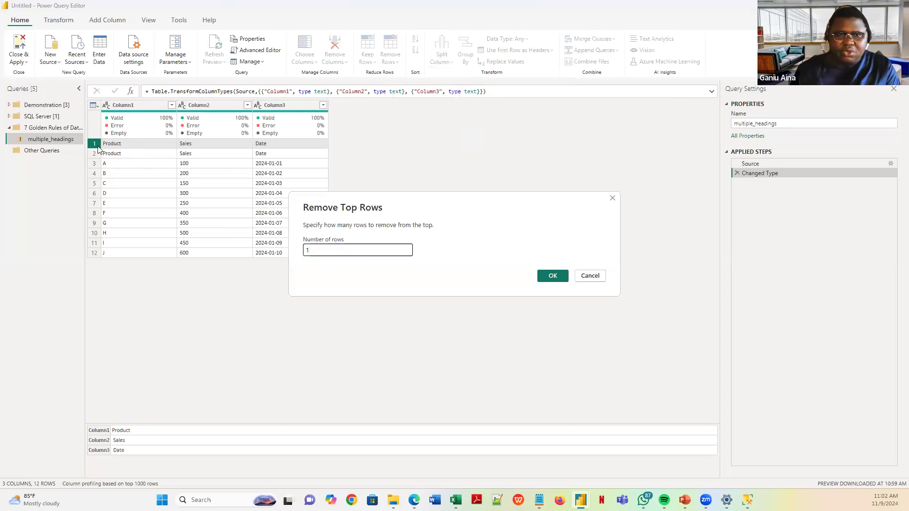
left_click(552, 276)
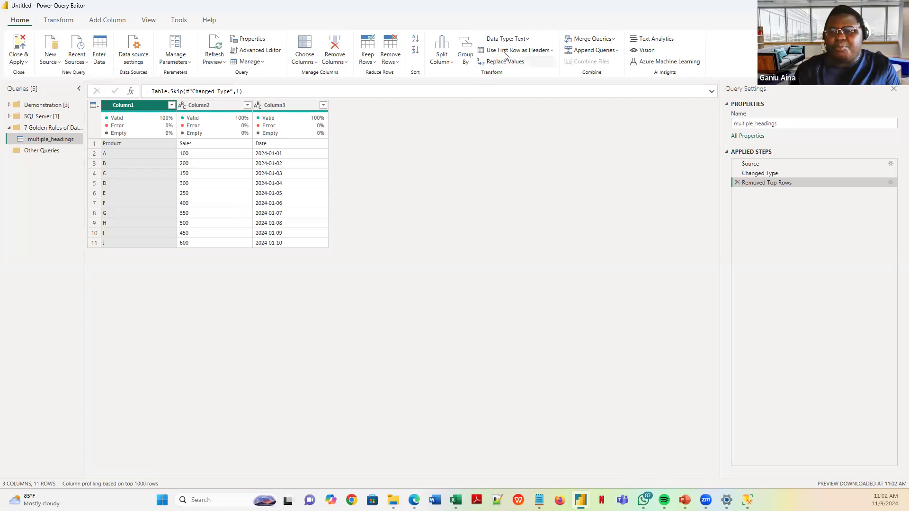
- Promote the first row to Product, Sales and Date headers, then return to the Rule 1 slide show
left_click(94, 144)
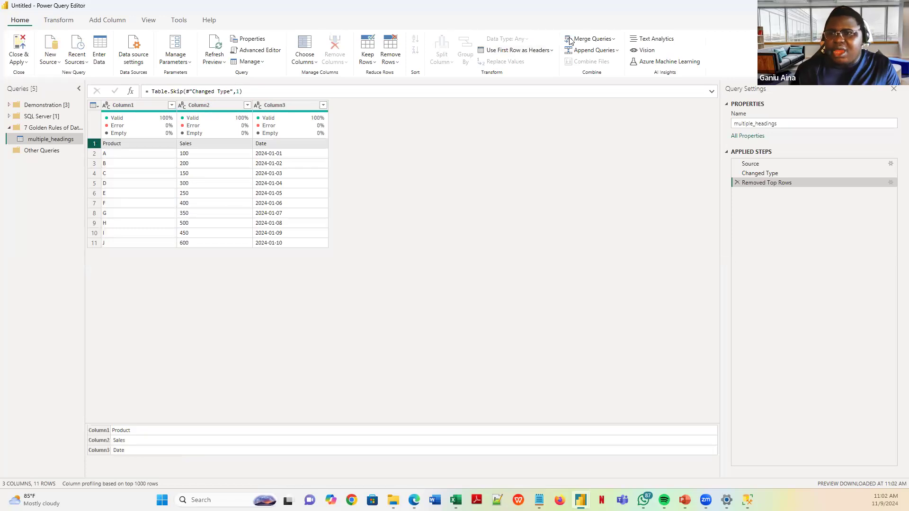
left_click(500, 53)
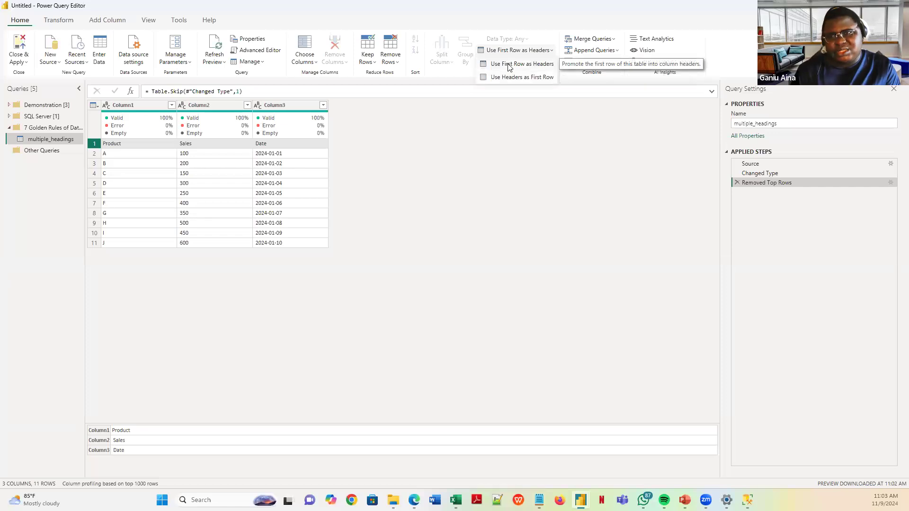
left_click(508, 65)
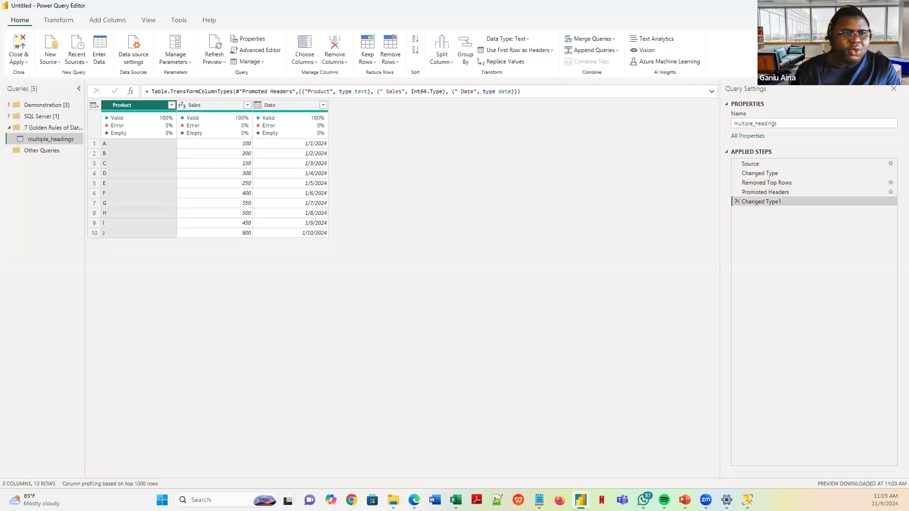
key("alt+Tab")
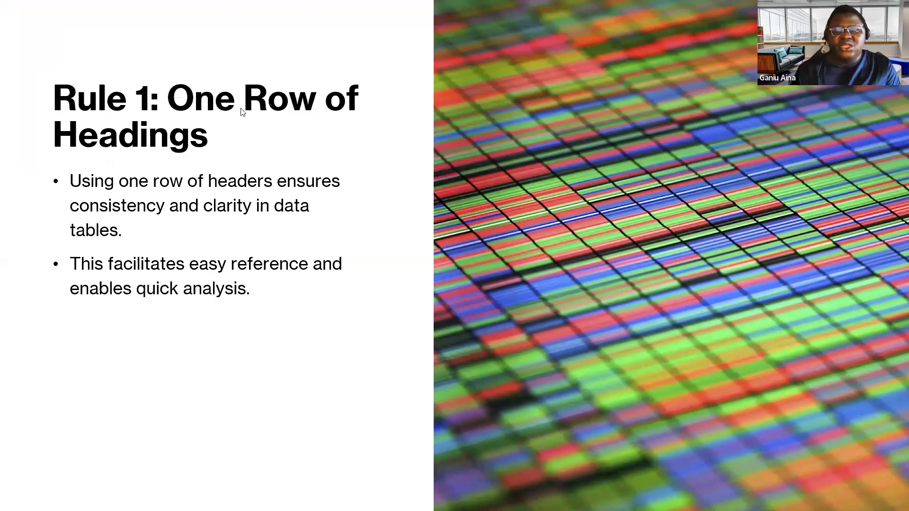
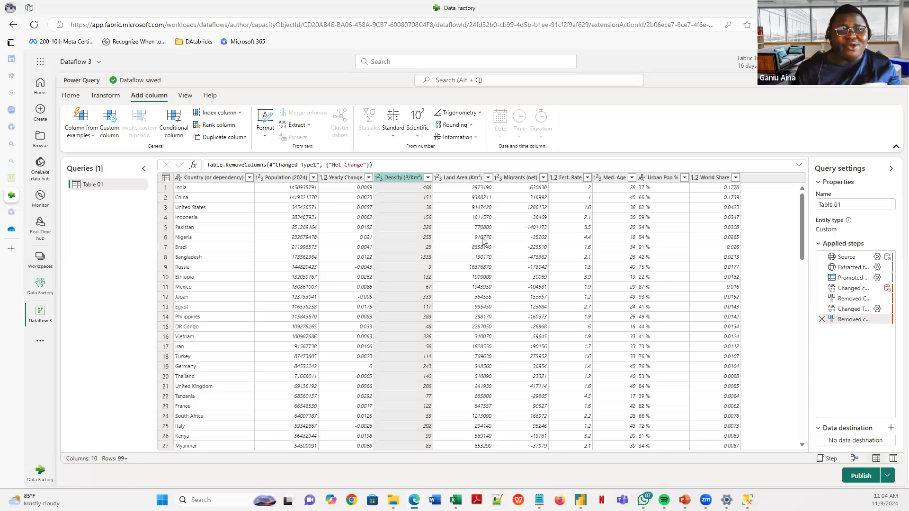
- Review the Population (2024), Yearly Change, Density (P/Km²) and Migrants (net) columns, then switch to the Rule 2 slide
left_click(287, 177)
left_click(344, 179)
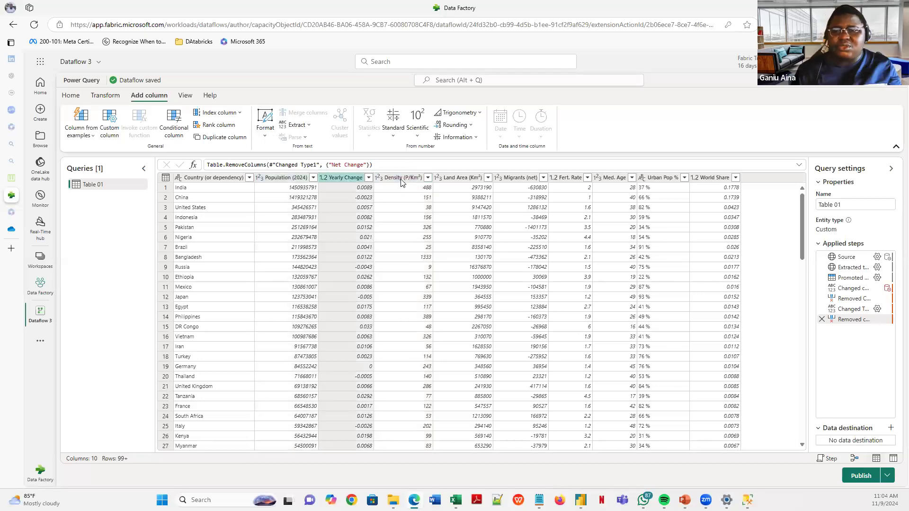
left_click(406, 178)
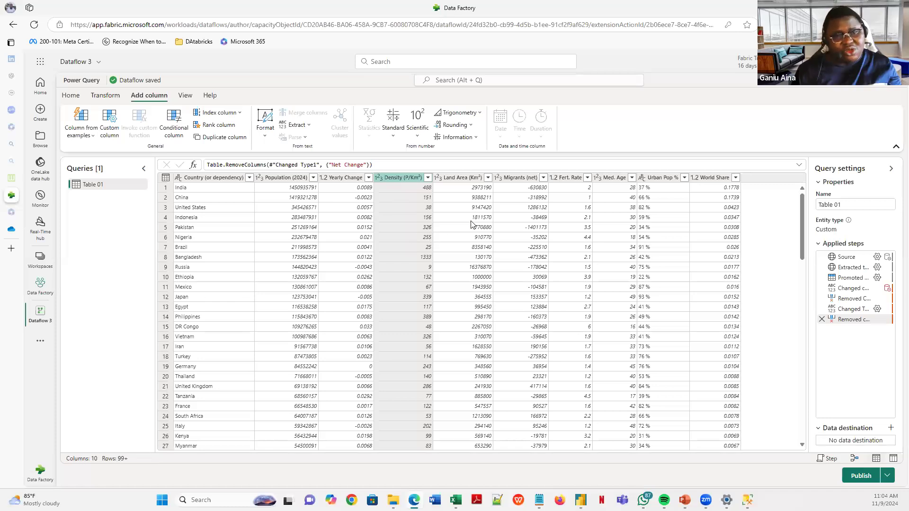
left_click(510, 179)
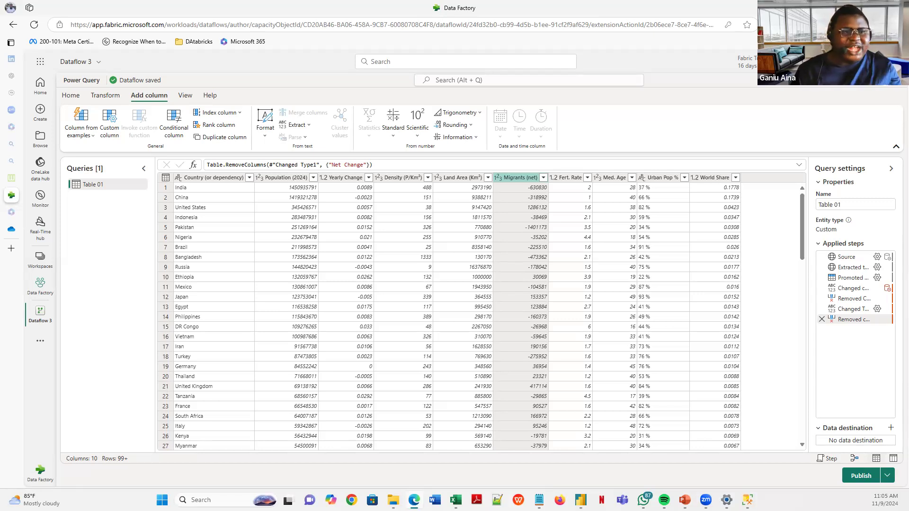
key("alt+Tab")
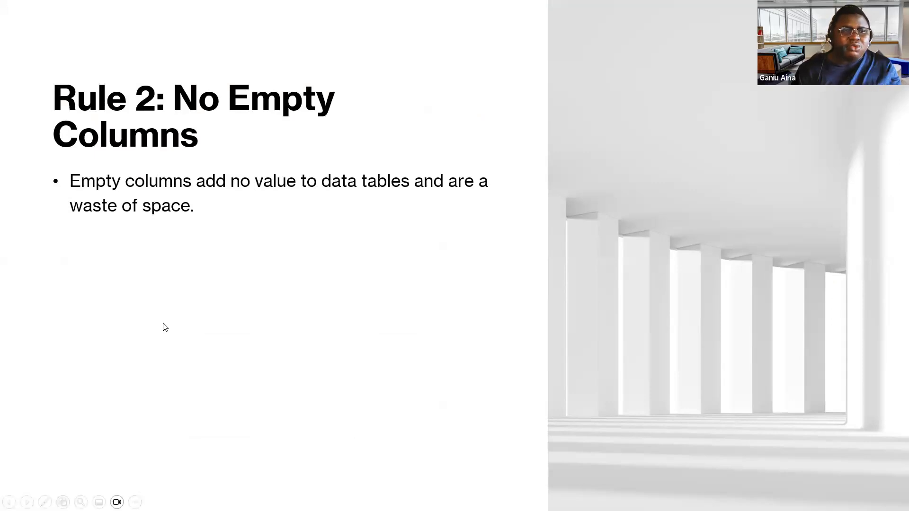
- Reveal the second bullet on the Rule 2: No Empty Columns slide, clear the folder window away, and go to Power Query Editor
left_click(218, 248)
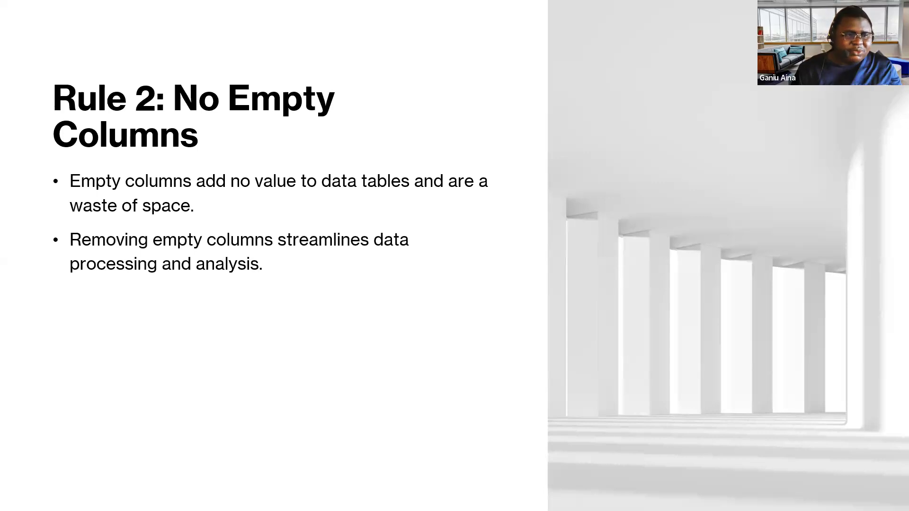
key("alt+Tab")
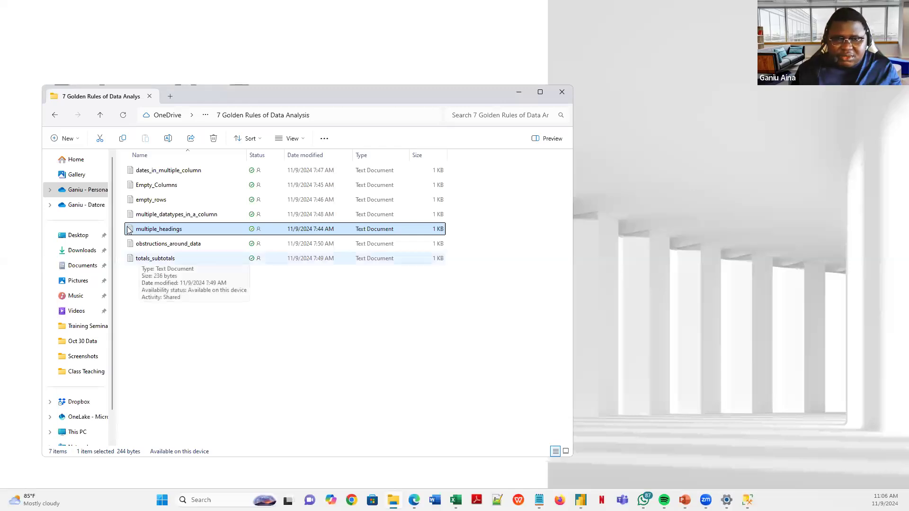
left_click_drag(226, 95, 320, 170)
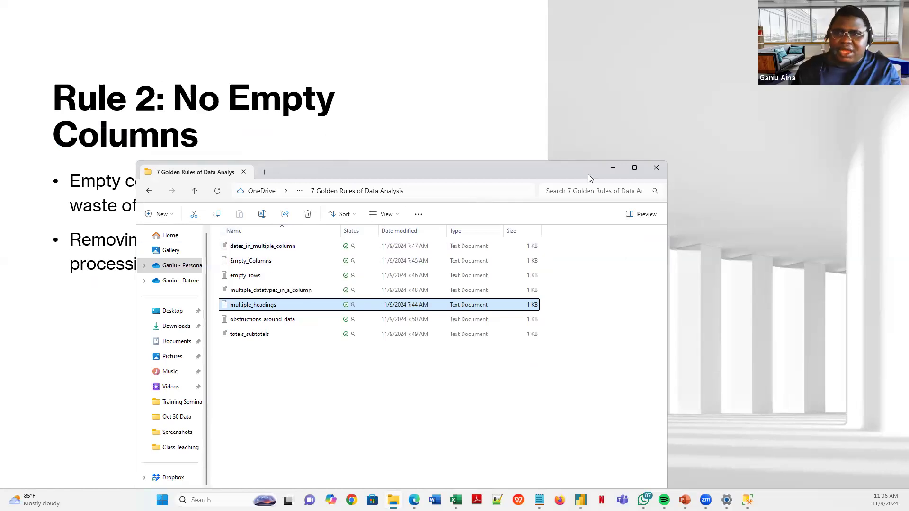
left_click(613, 171)
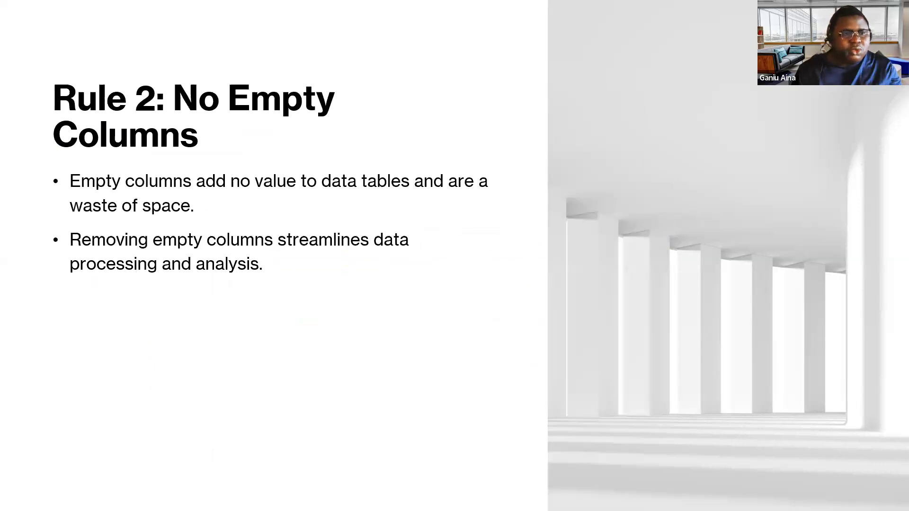
key("alt+Tab")
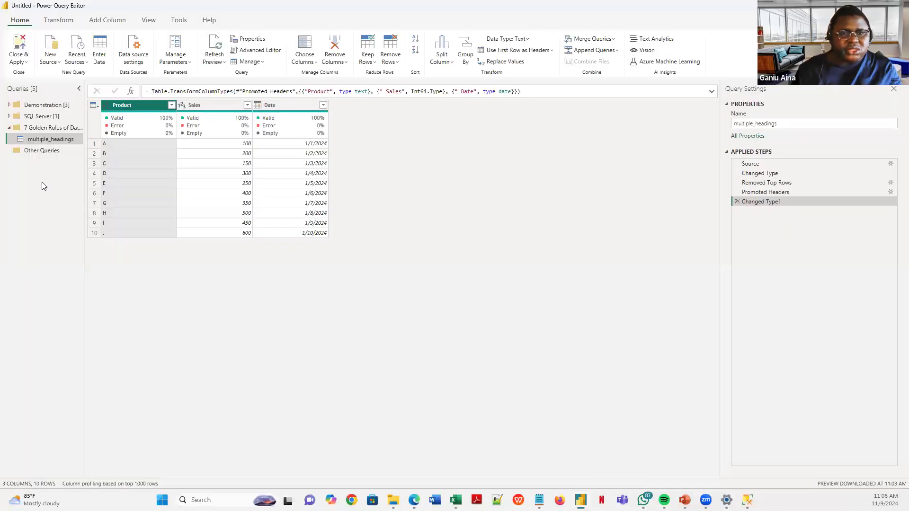
- Start a new Text/CSV query in the 7 Golden Rules group from the Empty_Columns file
left_click(54, 127)
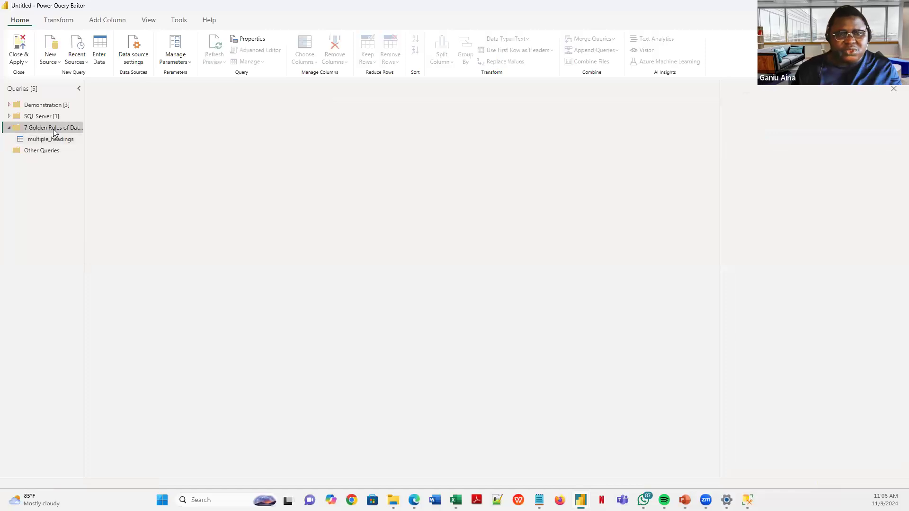
right_click(54, 132)
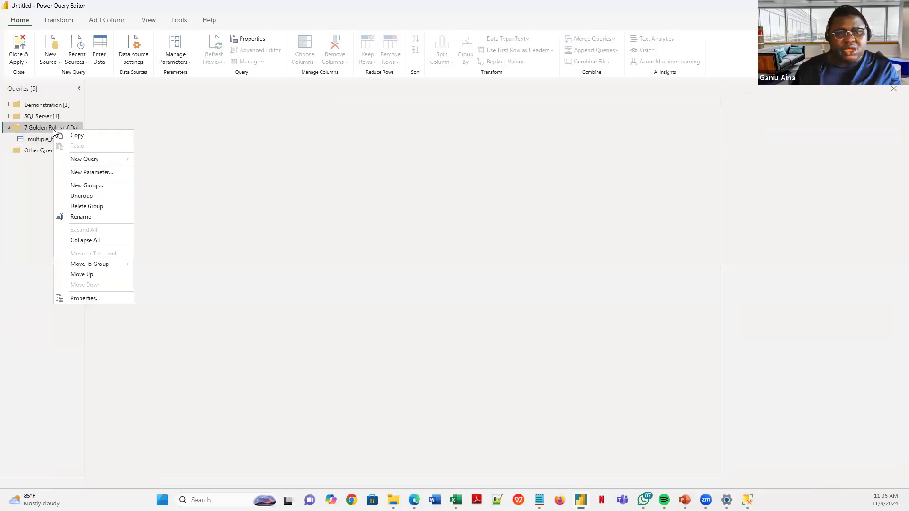
left_click(54, 65)
left_click(53, 65)
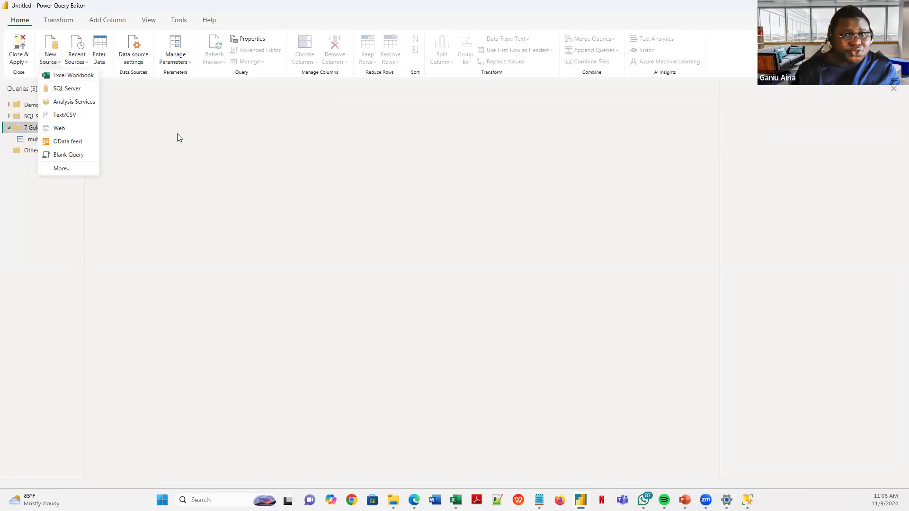
left_click(226, 200)
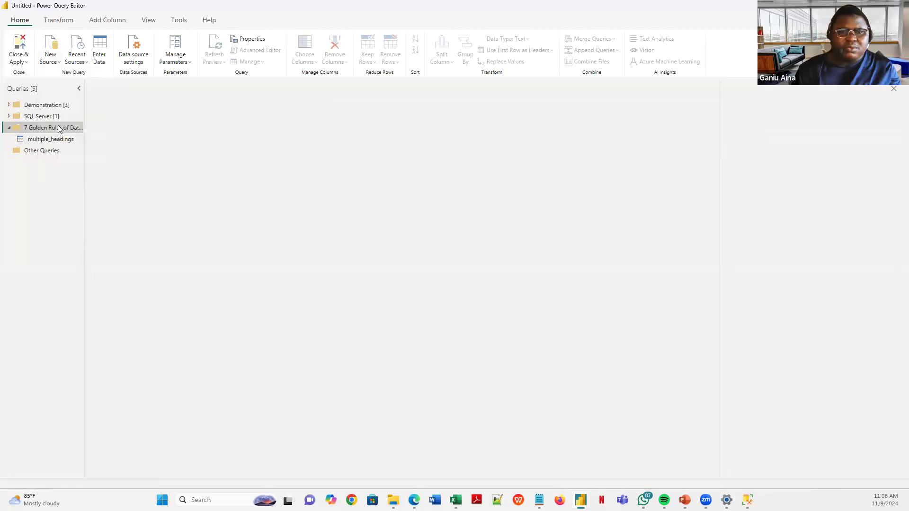
right_click(58, 126)
mouse_move(116, 157)
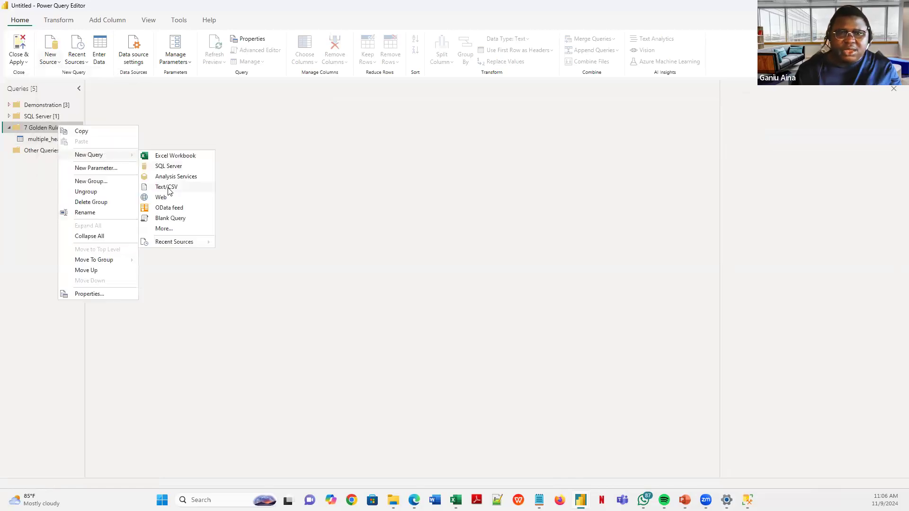
left_click(166, 187)
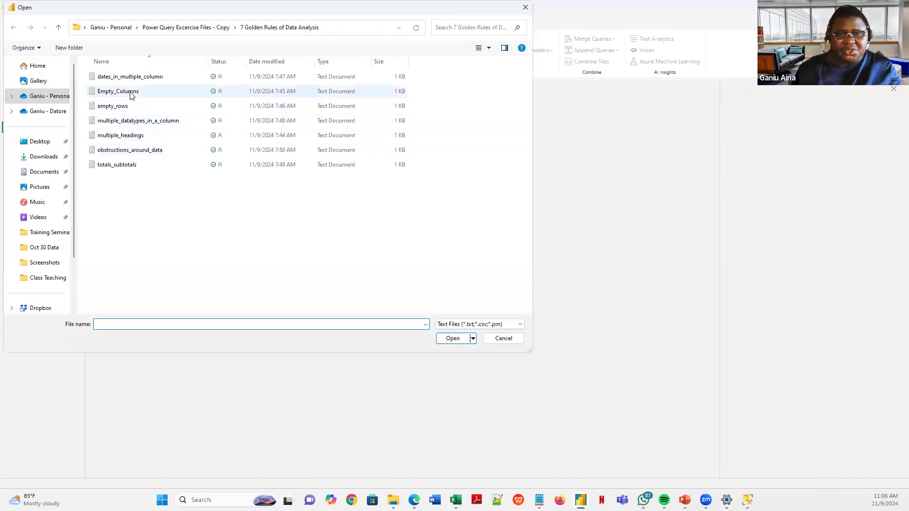
left_click(132, 92)
left_click(451, 338)
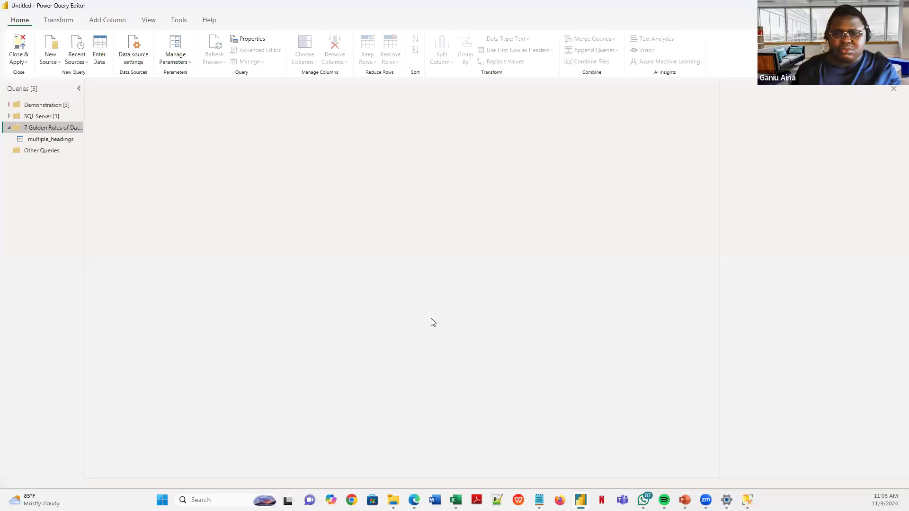
mouse_move(393, 500)
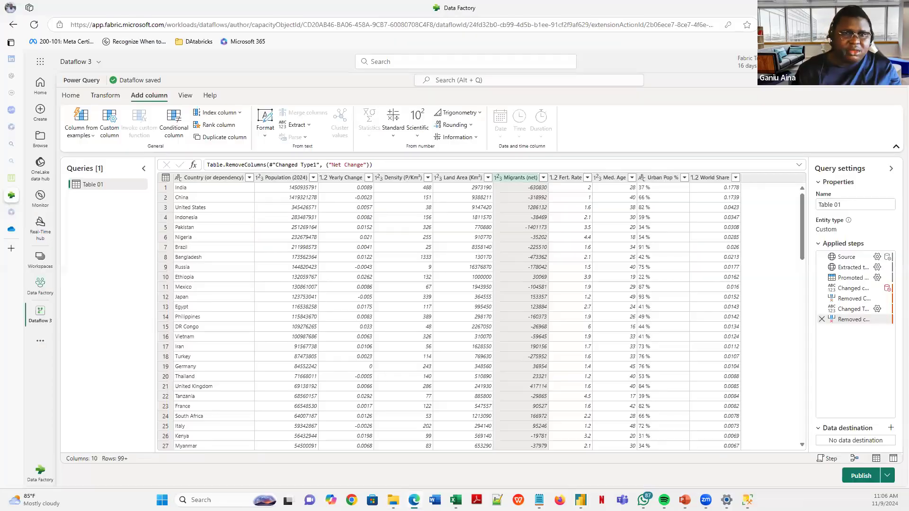
- Browse up to the Power Query Excercise Files - Copy OneDrive folder, then return to the Empty_Columns.txt preview
left_click(11, 230)
left_click(127, 126)
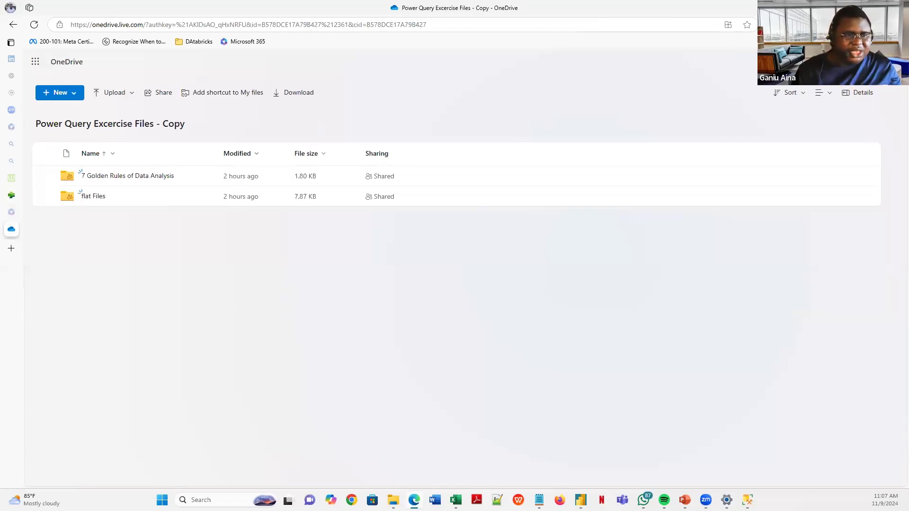
key("alt+Tab")
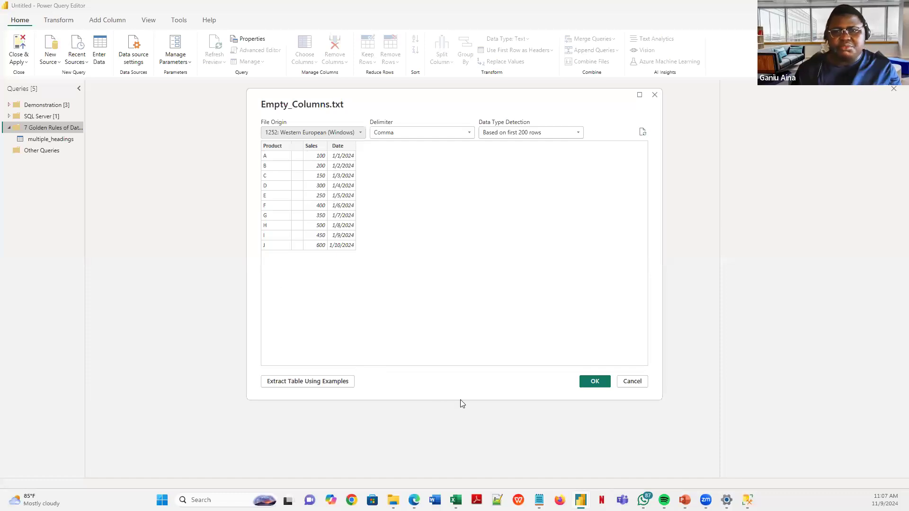
- Confirm the Empty_Columns import and inspect its blank unnamed column
left_click(593, 381)
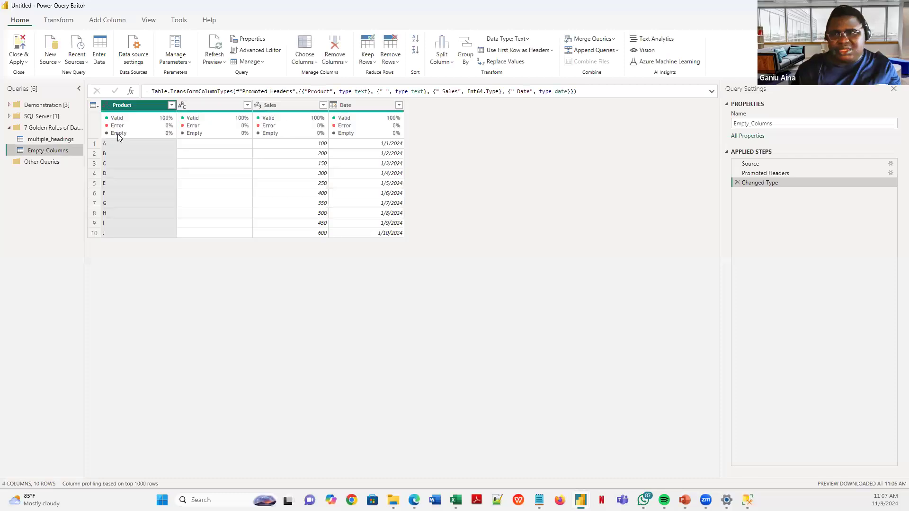
left_click(211, 106)
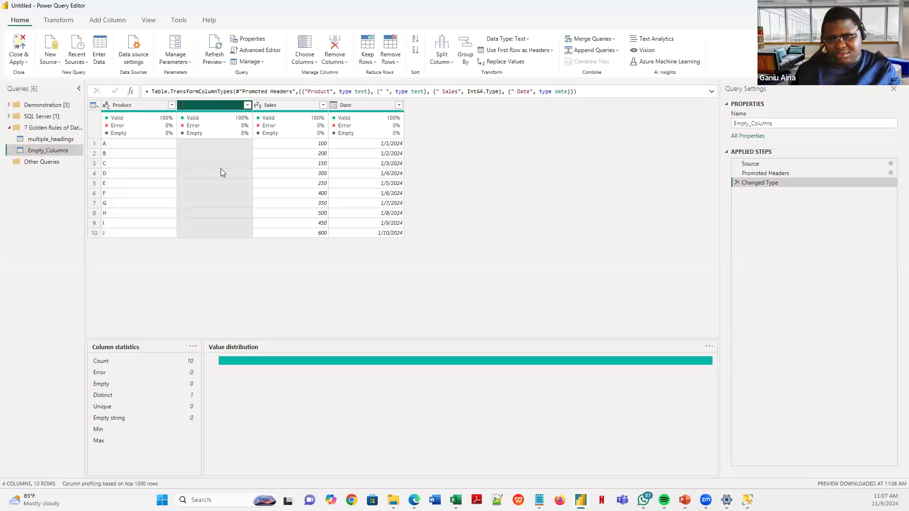
left_click(193, 156)
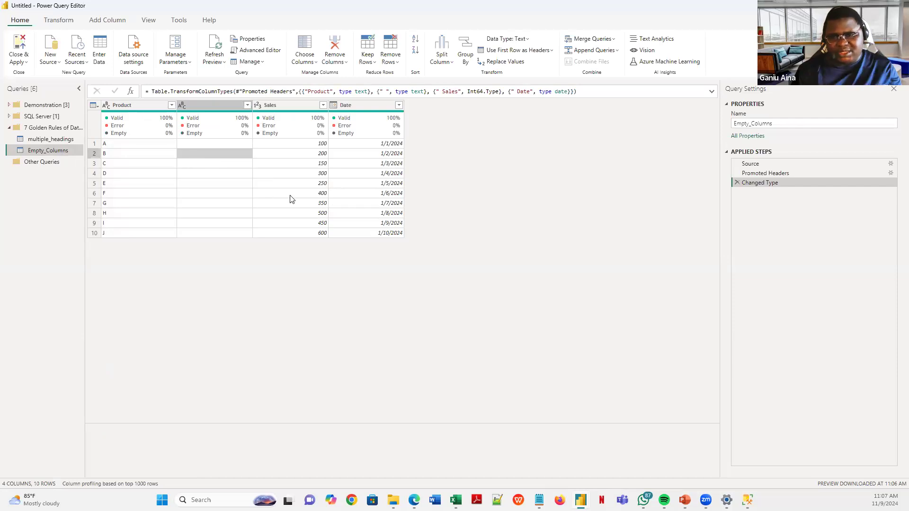
- Locate the Empty_Columns file in the 7 Golden Rules folder, then move to Excel's Power Query Editor
left_click(393, 500)
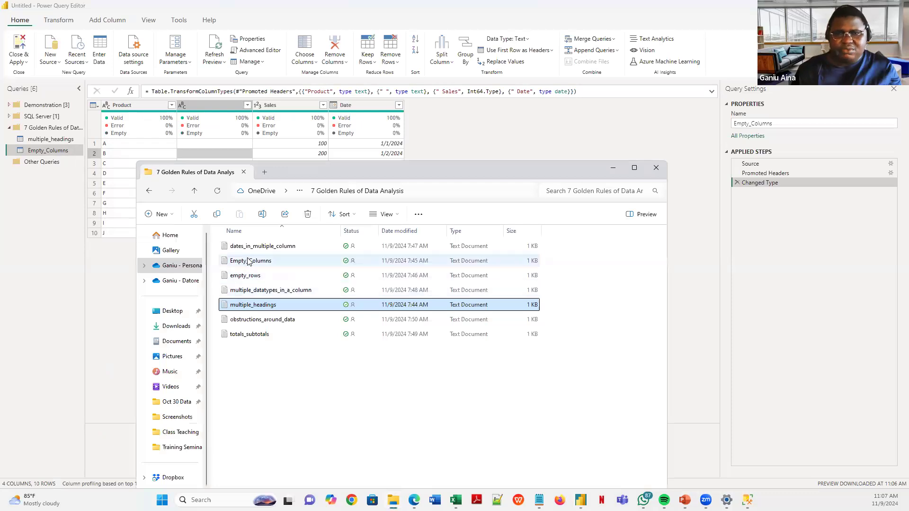
left_click(249, 264)
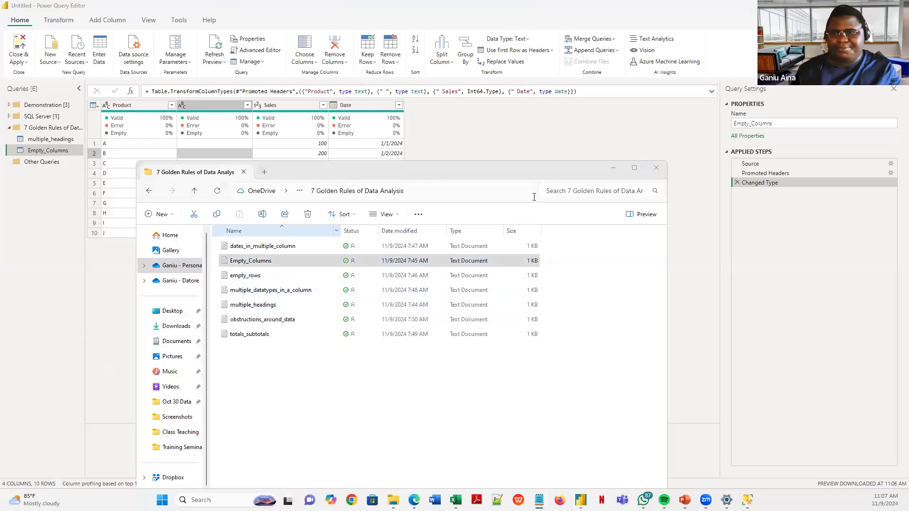
left_click(613, 169)
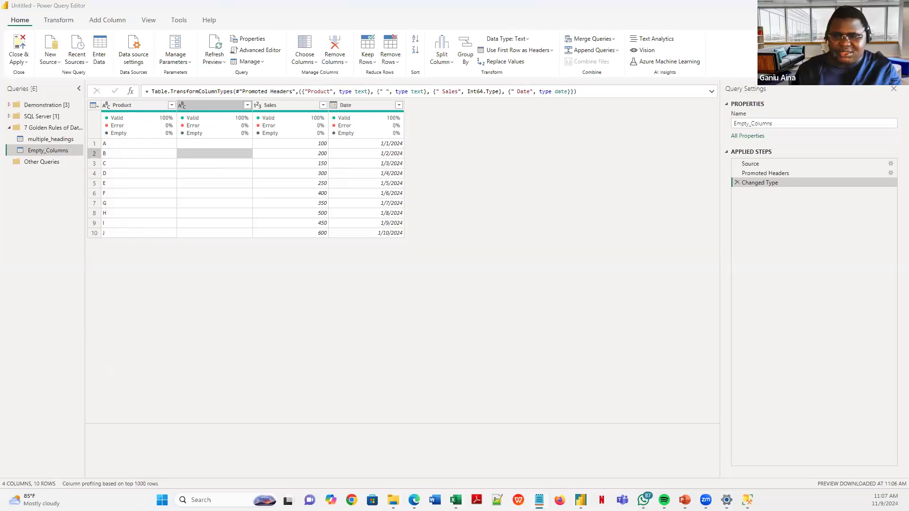
left_click(455, 499)
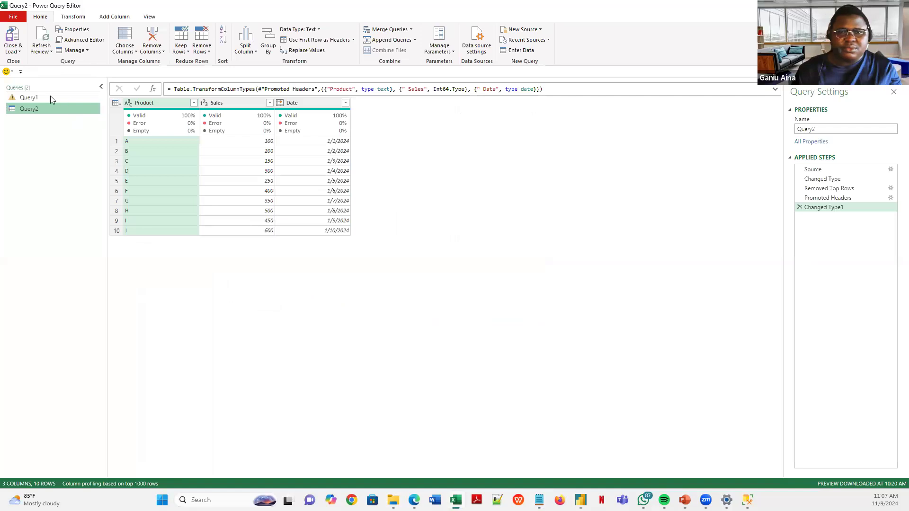
- Delete Query2 and Query1, leaving the Queries pane empty
right_click(42, 106)
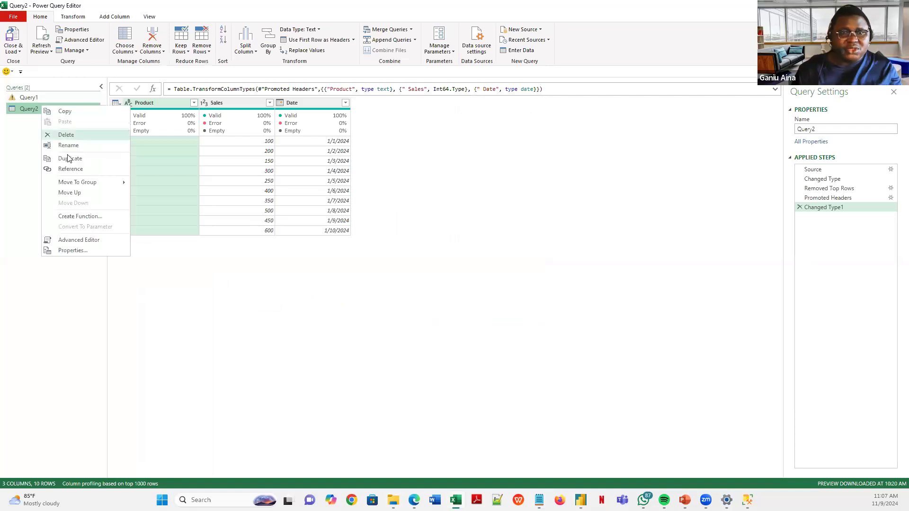
left_click(66, 136)
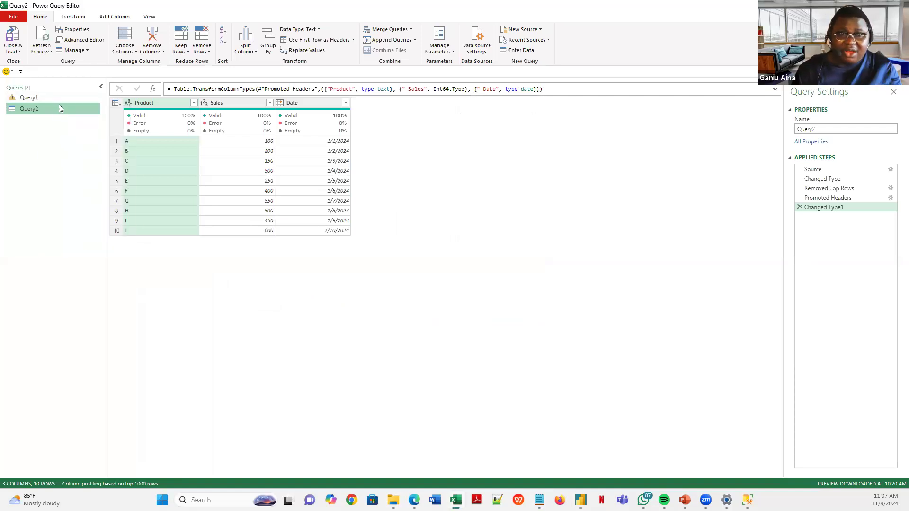
left_click(500, 263)
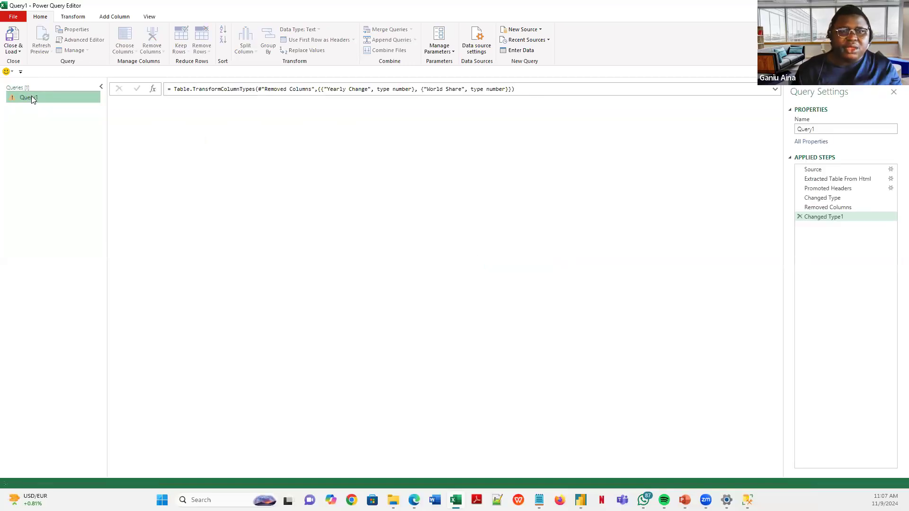
right_click(31, 96)
left_click(59, 126)
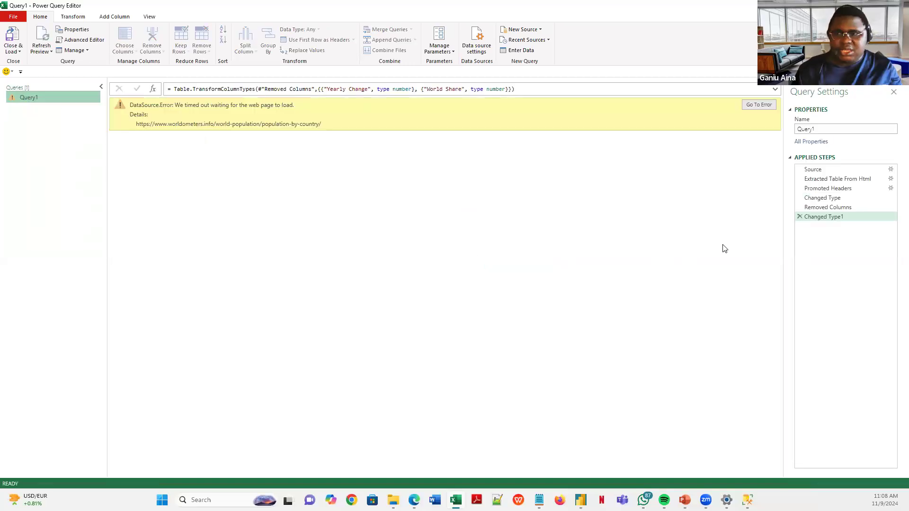
left_click(500, 263)
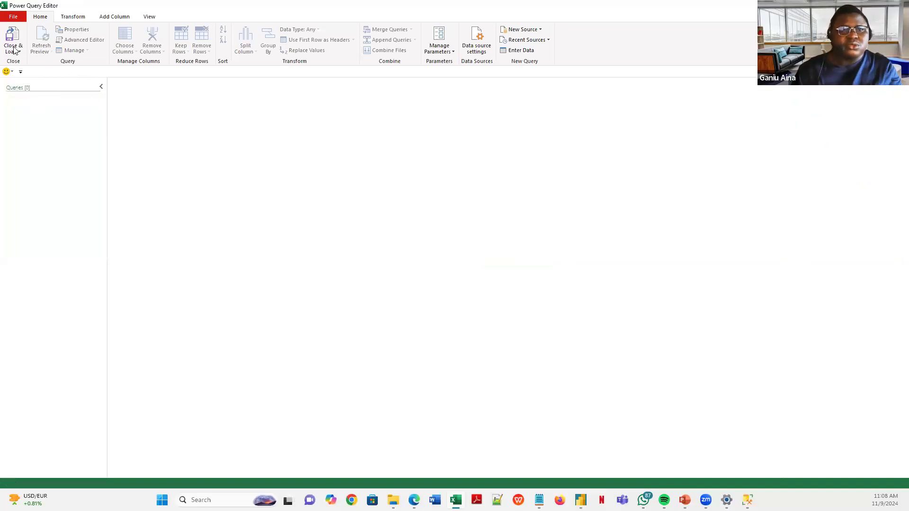
right_click(56, 104)
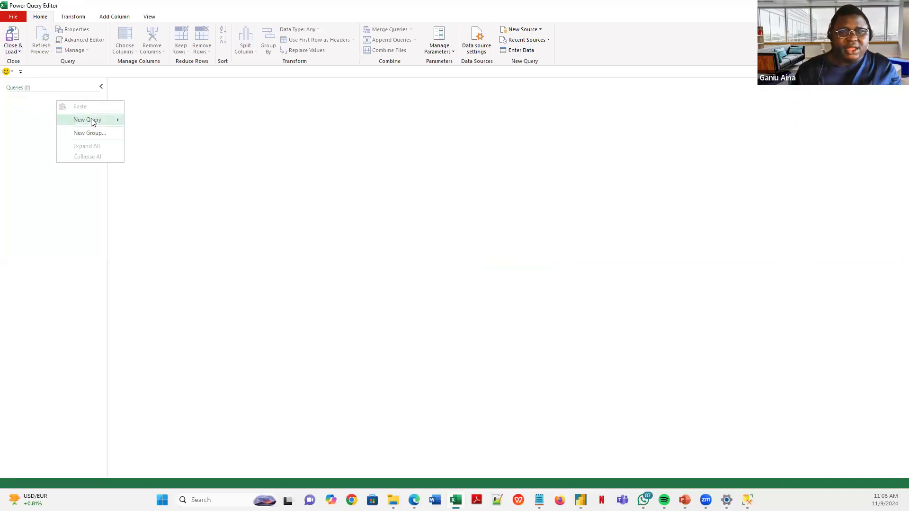
- Import Empty_Columns from the 7 Golden Rules of Data Analysis folder as a new Text/CSV query
mouse_move(91, 119)
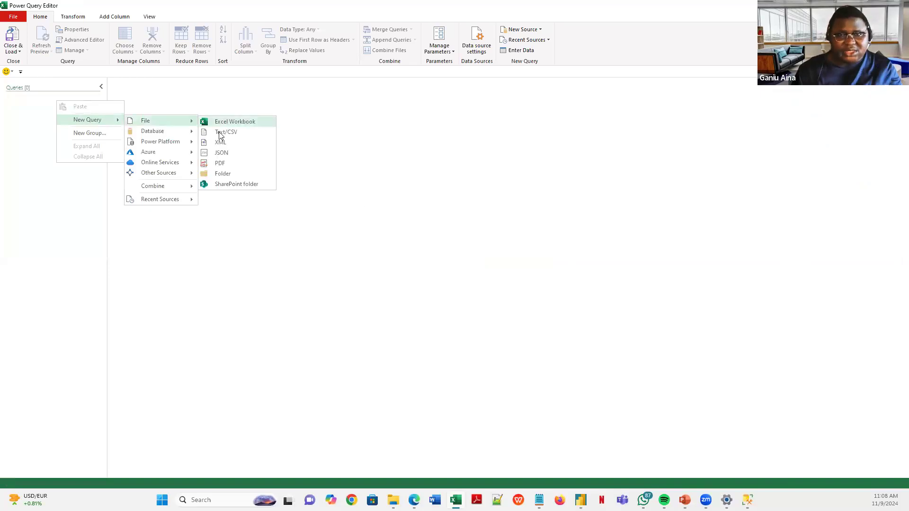
left_click(214, 131)
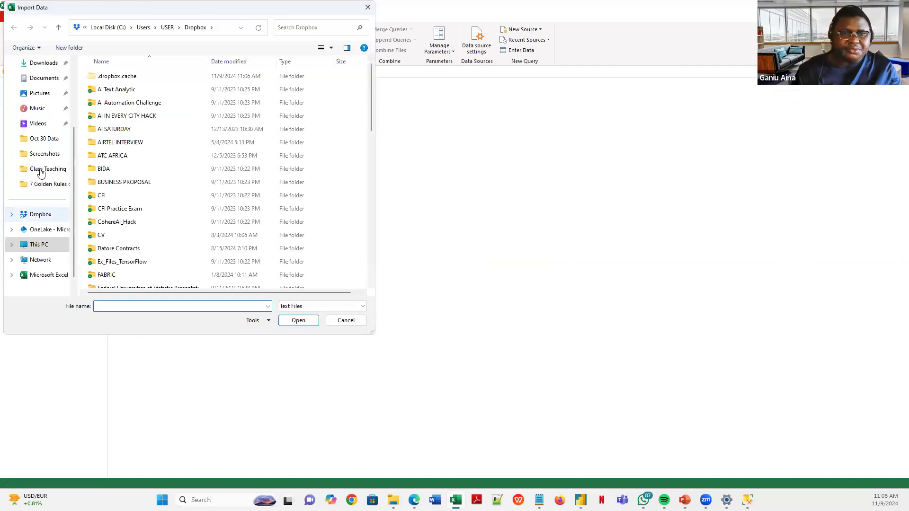
left_click(42, 187)
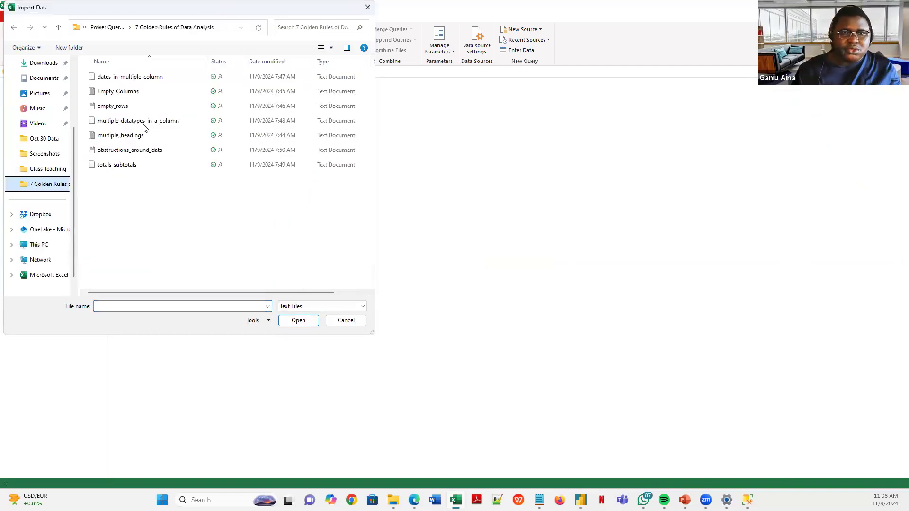
left_click(116, 92)
left_click(298, 321)
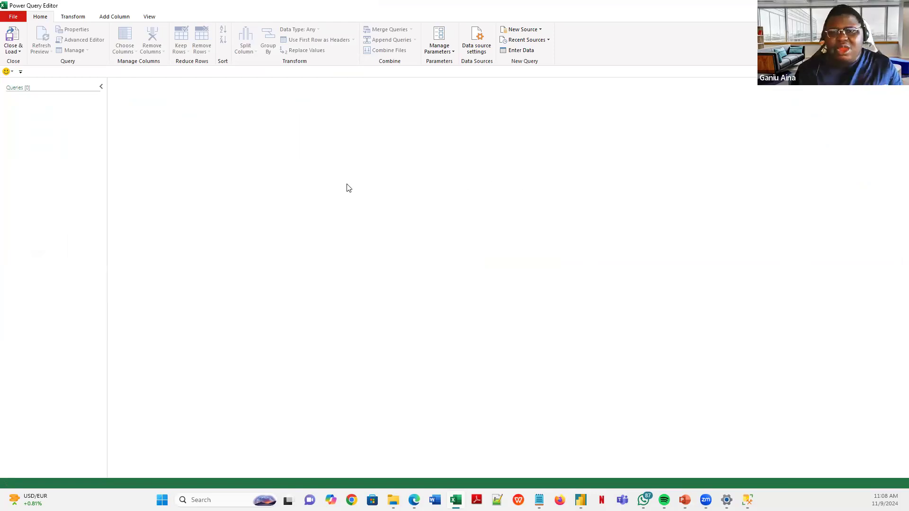
left_click(596, 380)
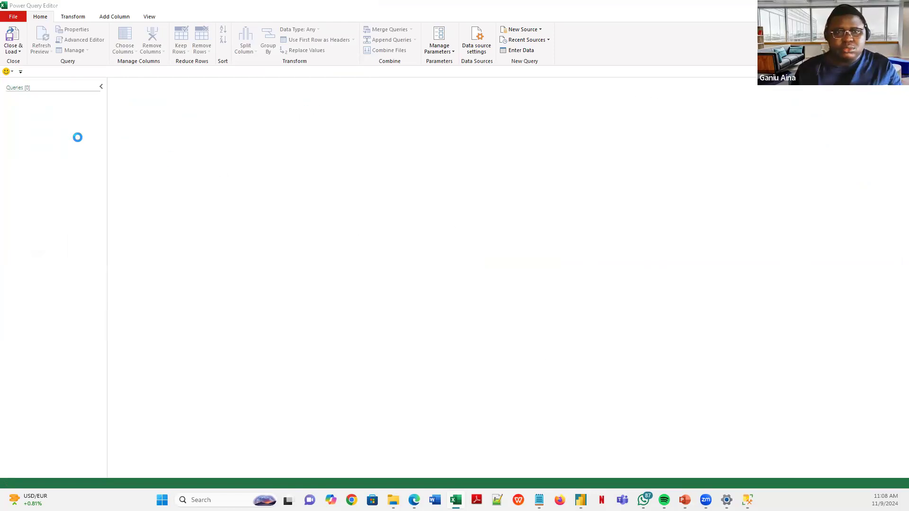
left_click(20, 52)
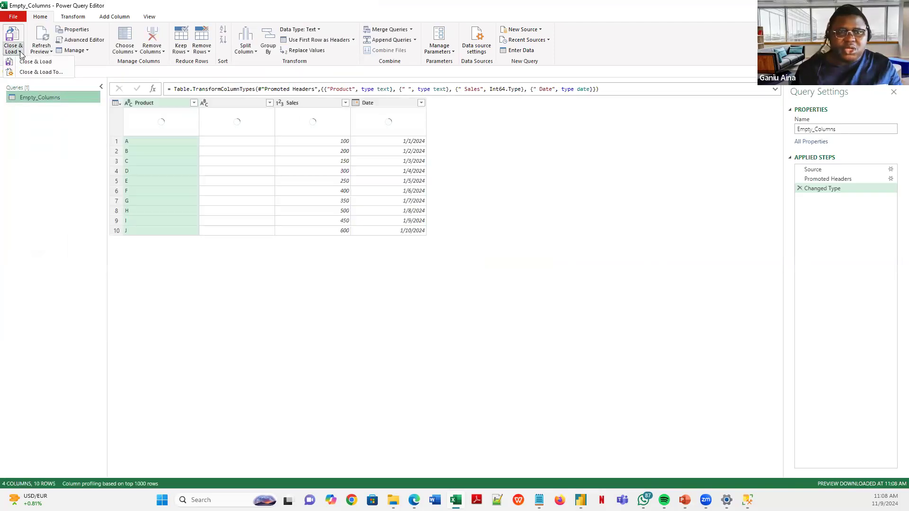
- Load Empty_Columns into a worksheet table via Close & Load To and widen the blank column B
left_click(41, 72)
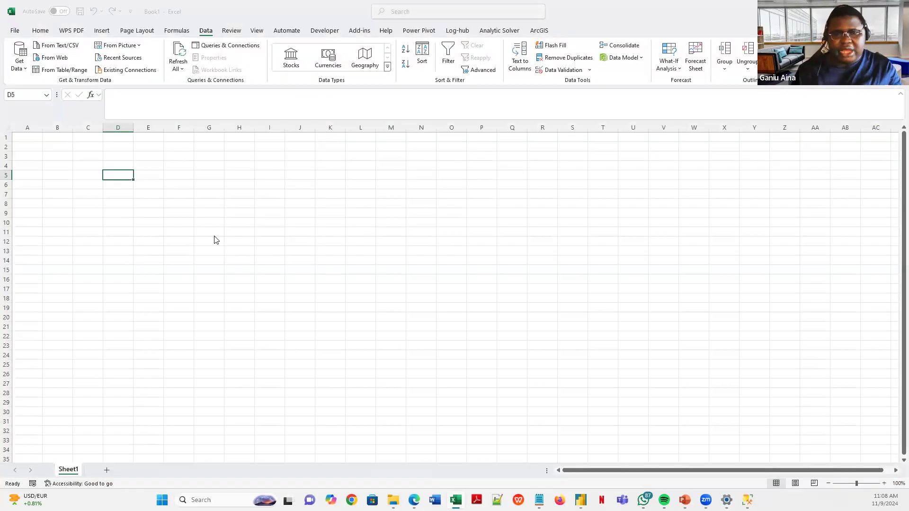
left_click(529, 284)
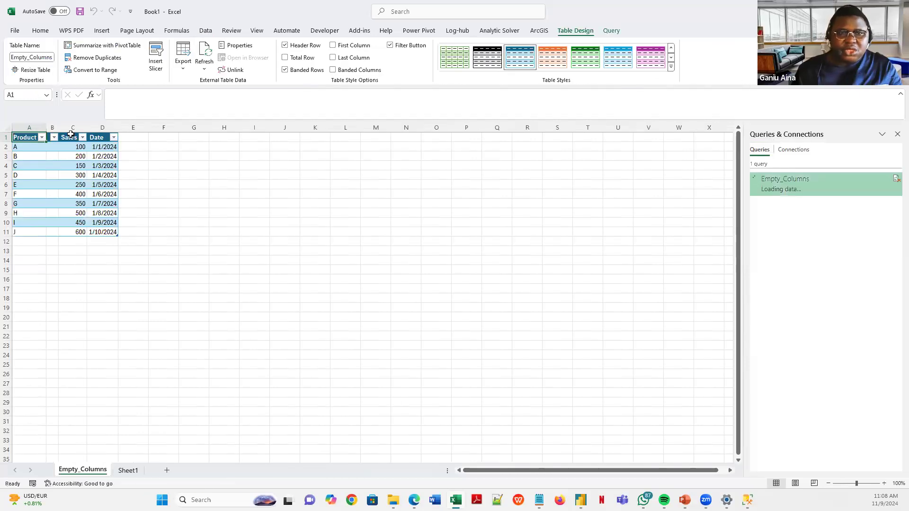
left_click(61, 173)
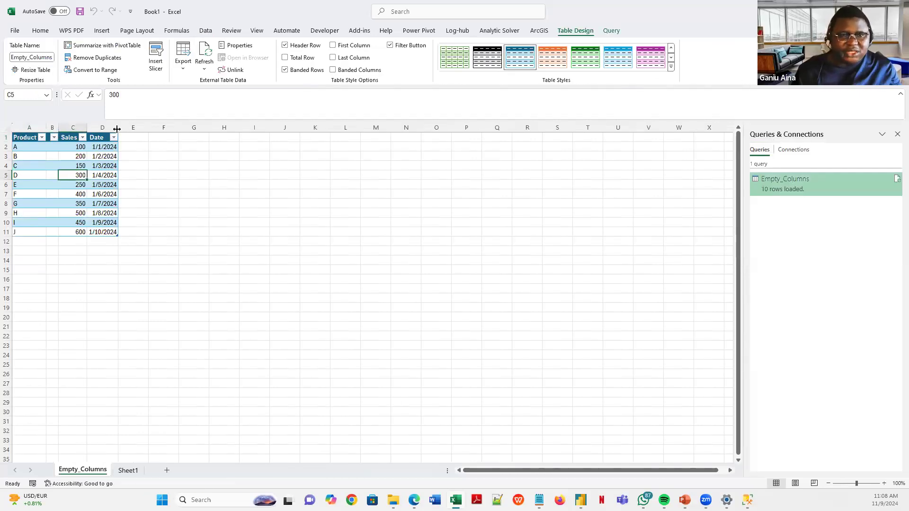
left_click_drag(58, 129, 116, 128)
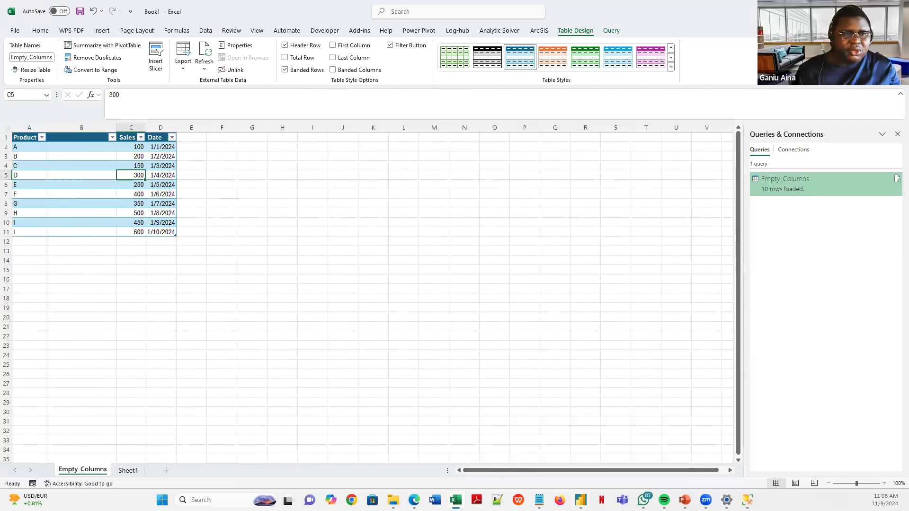
key("alt+Tab")
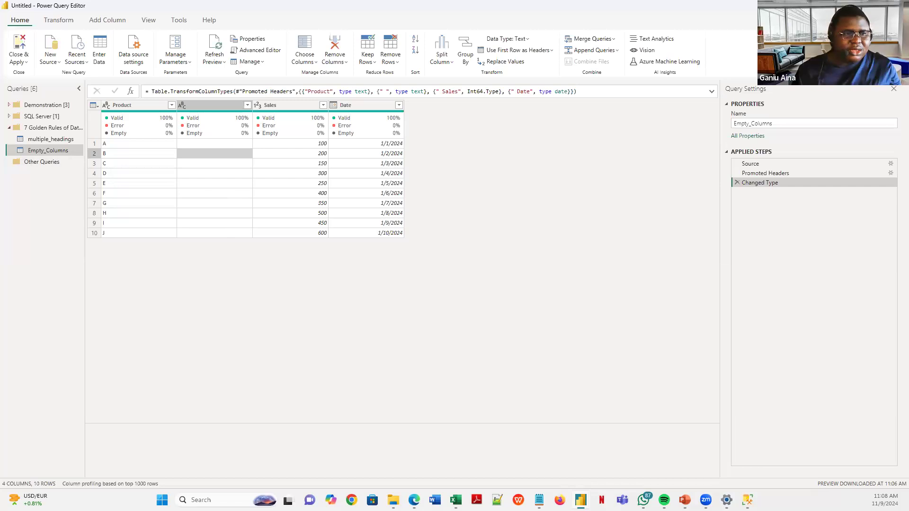
key("alt+Tab")
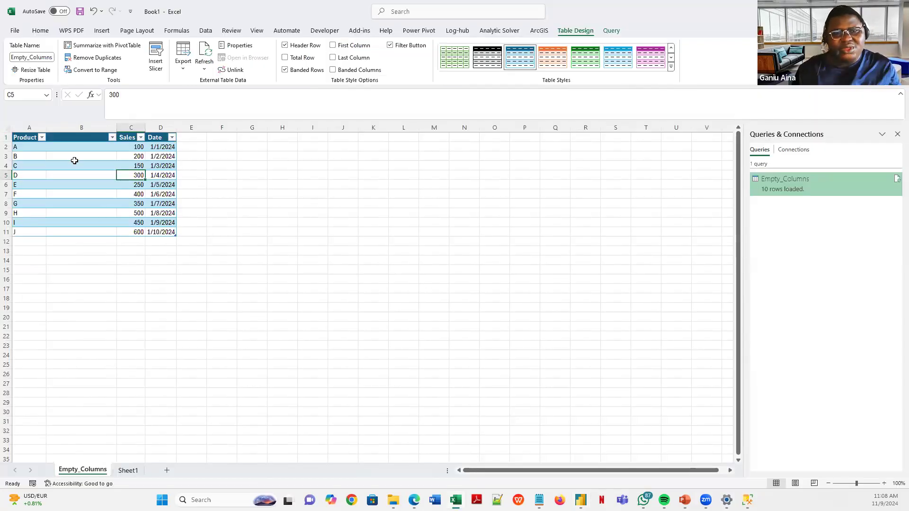
key("Left")
key("Up")
key("Up")
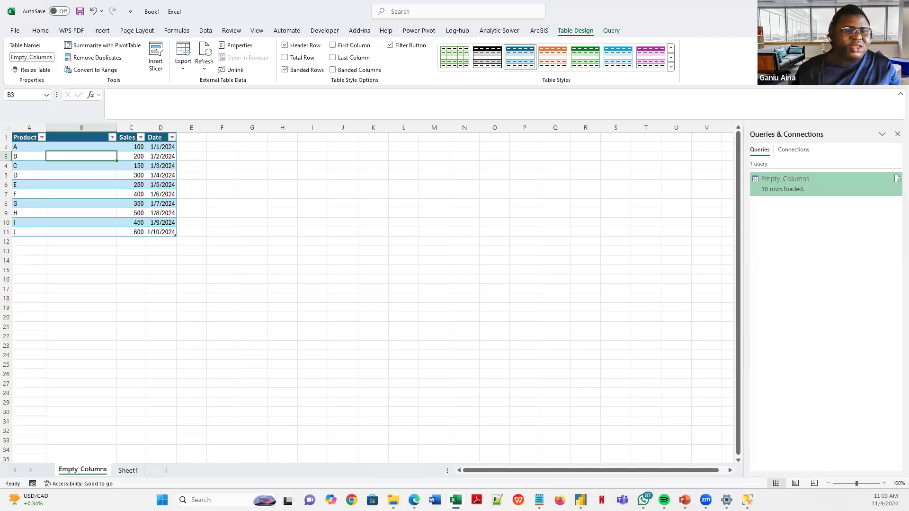
key("alt+Tab")
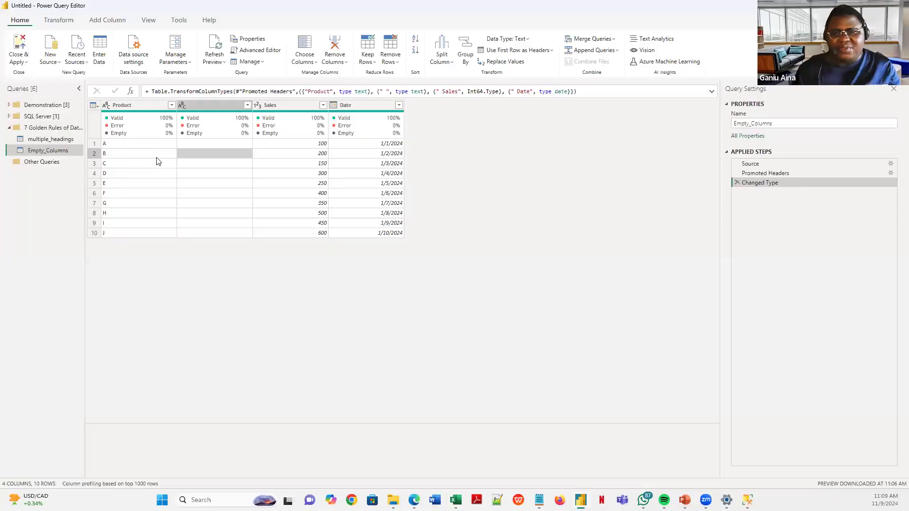
- Remove the blank column with Remove Columns, then delete that step and look over the removal options
left_click(218, 104)
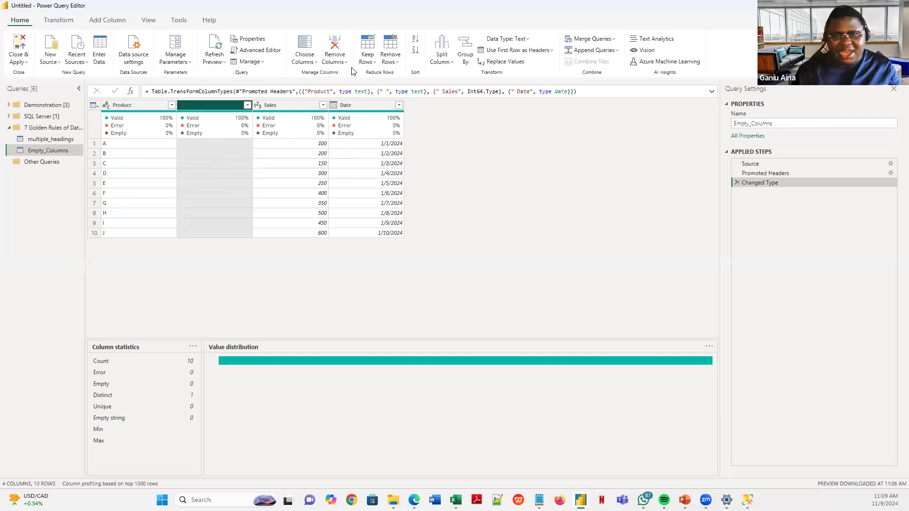
left_click(336, 46)
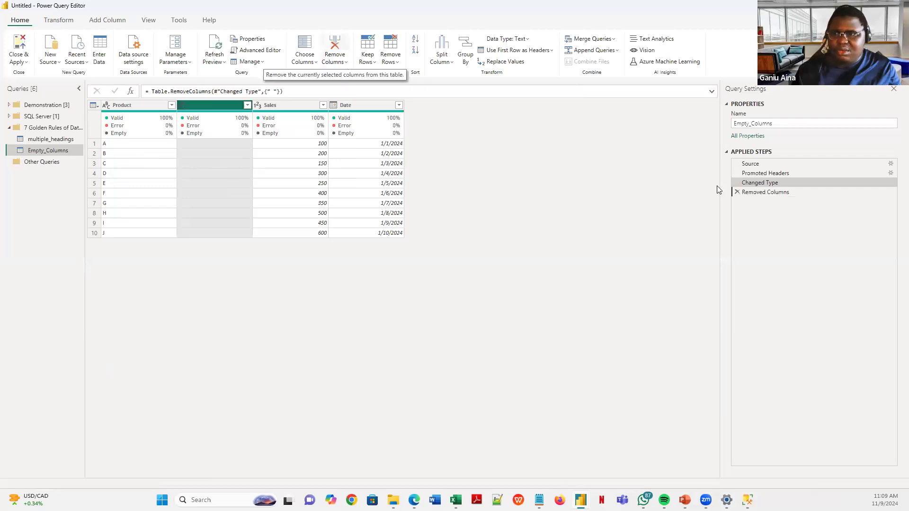
left_click(737, 191)
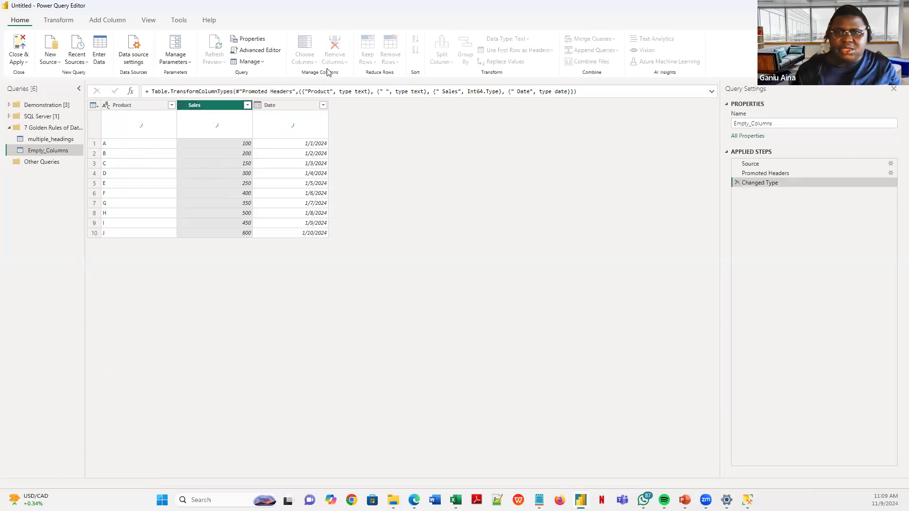
left_click(346, 64)
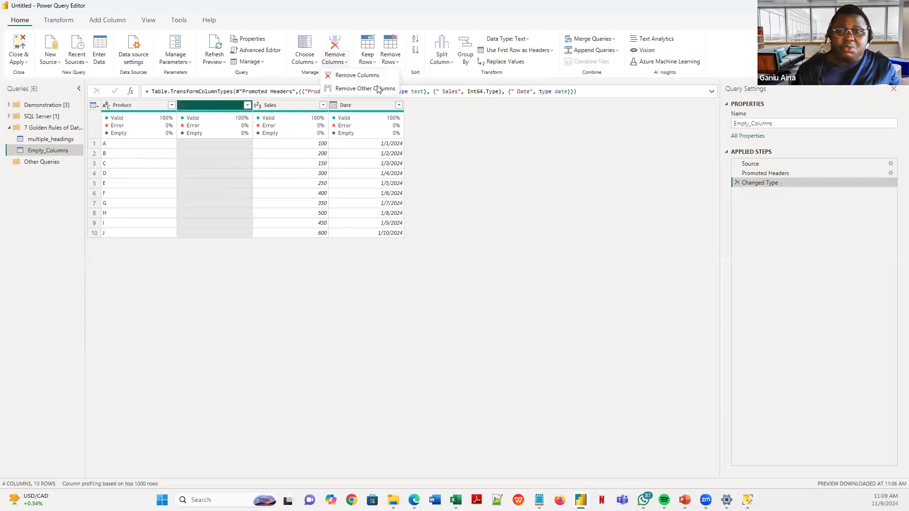
left_click(530, 180)
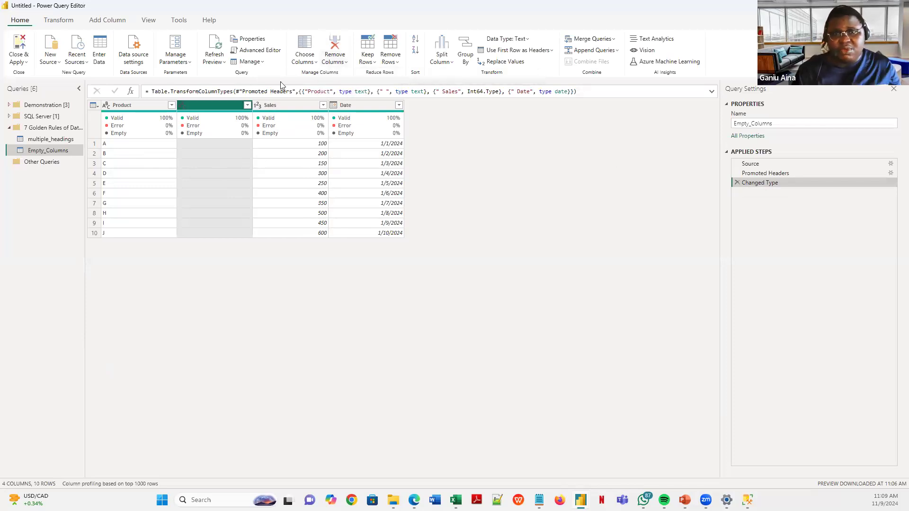
- Remove the blank unnamed column from its header menu, keeping Product, Sales and Date
right_click(207, 109)
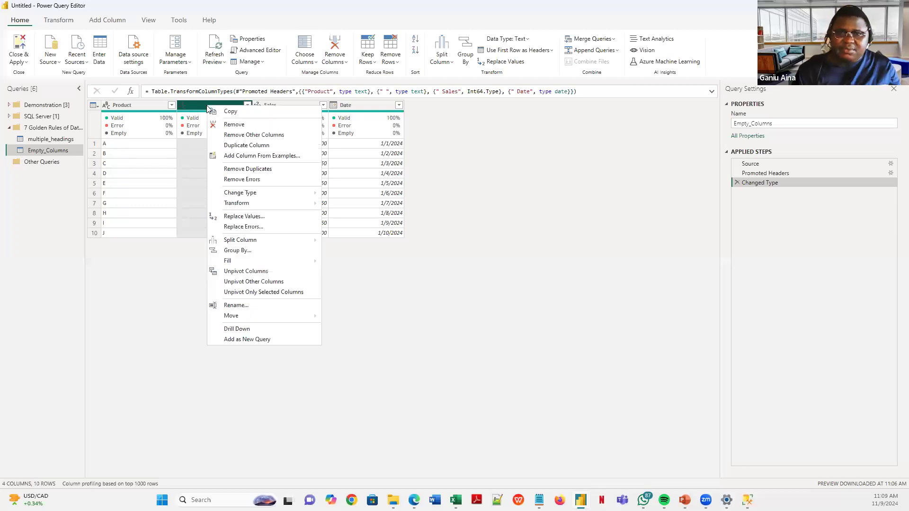
left_click(232, 124)
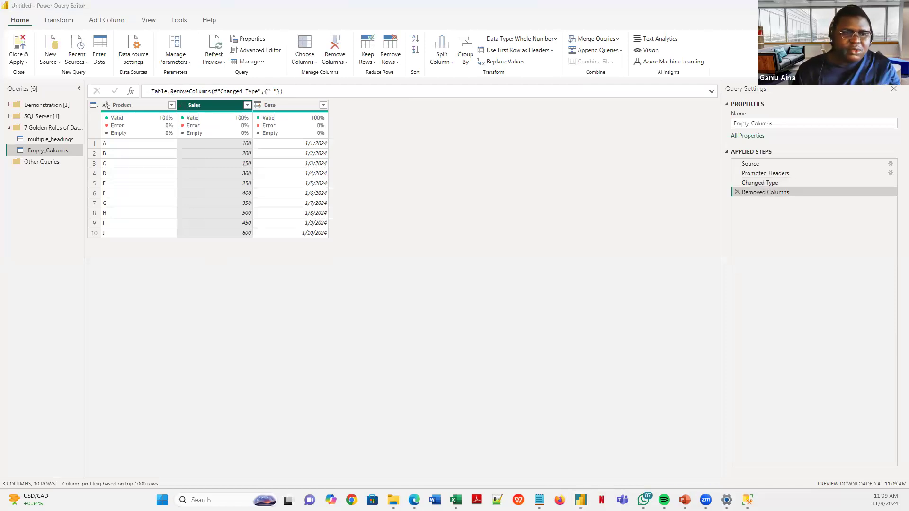
key("alt+Tab")
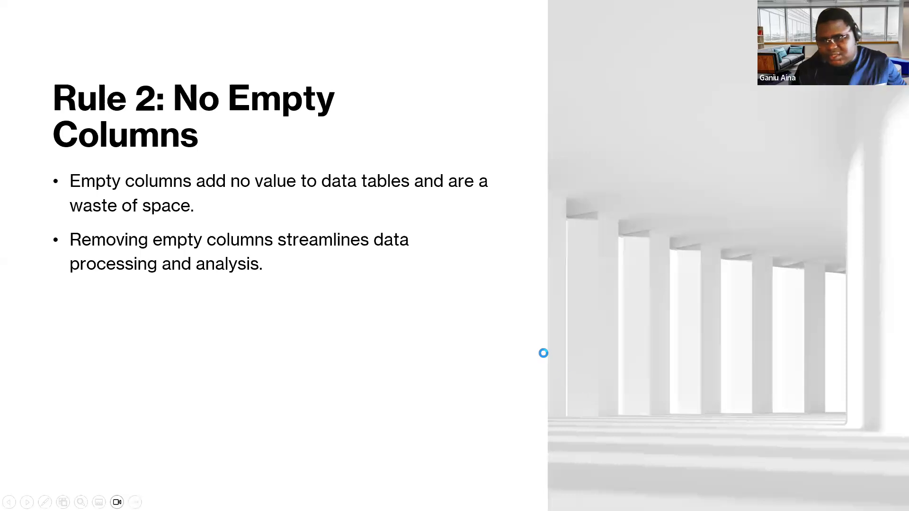
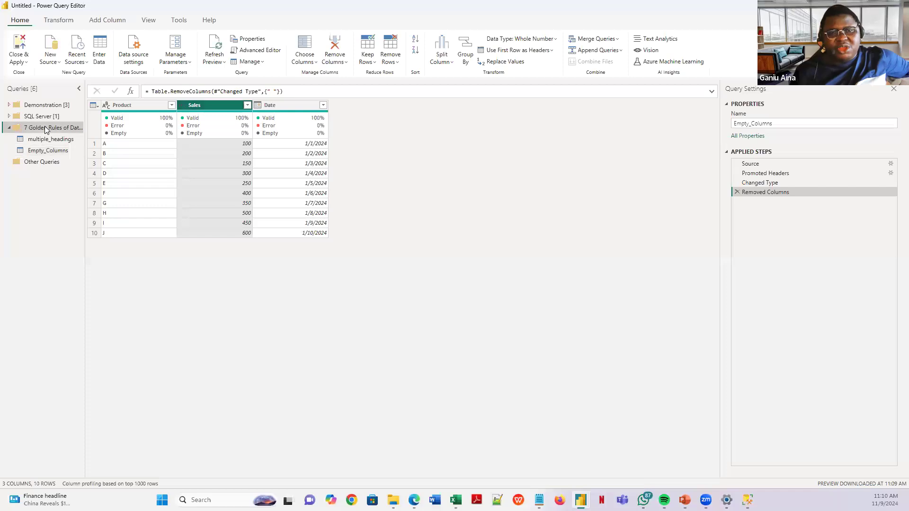
- Bring up the context menu of the 7 Golden Rules query group
right_click(46, 129)
- Add empty_rows.txt as a Text/CSV query, accepting its Product, Sales and Date preview
mouse_move(77, 157)
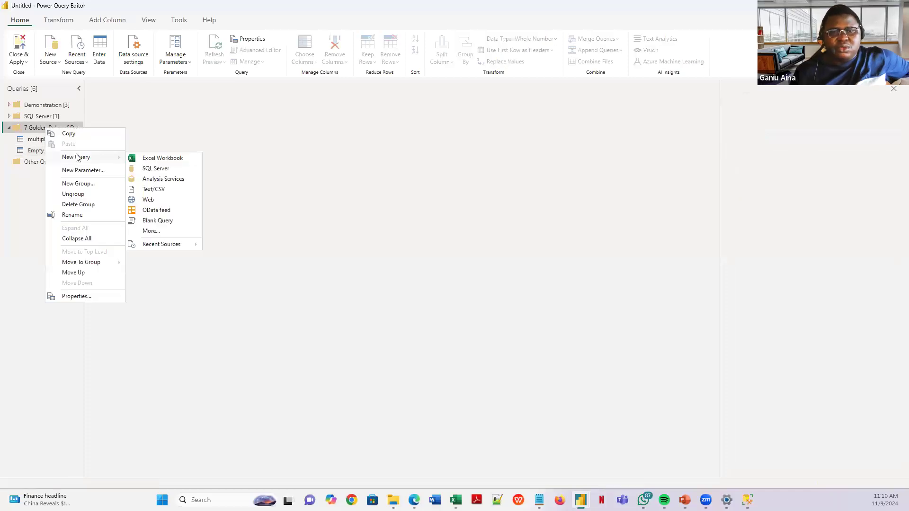
left_click(156, 190)
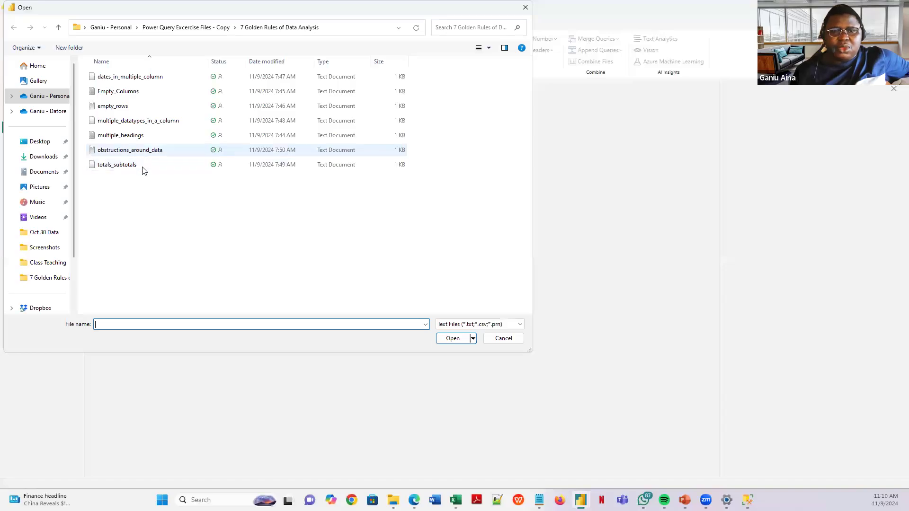
left_click(129, 106)
left_click(457, 338)
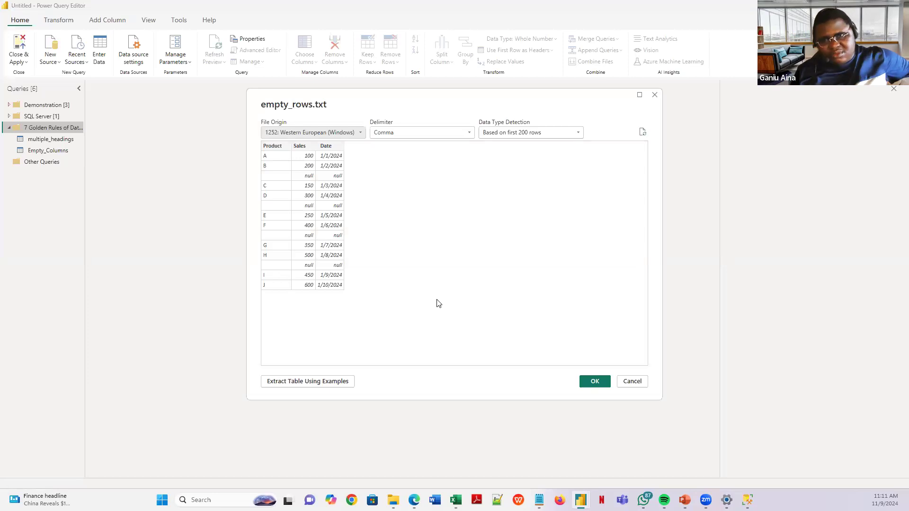
left_click(596, 381)
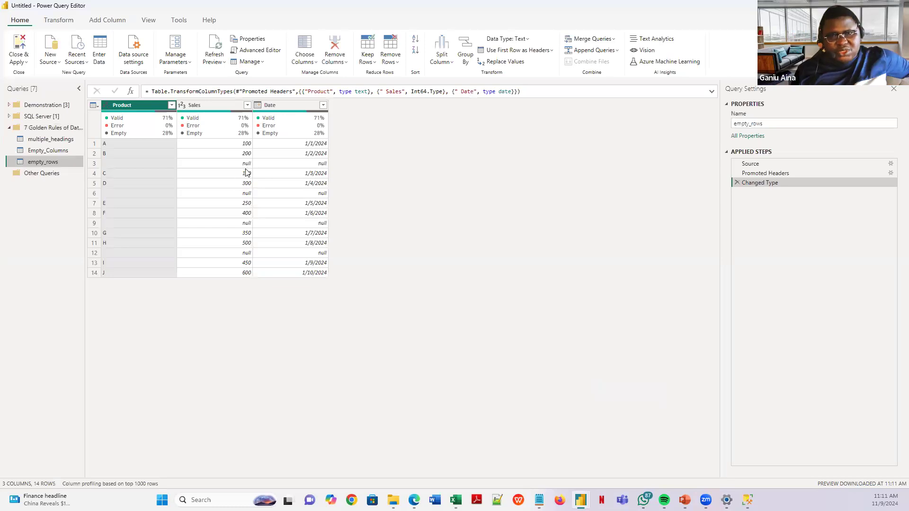
left_click(214, 104)
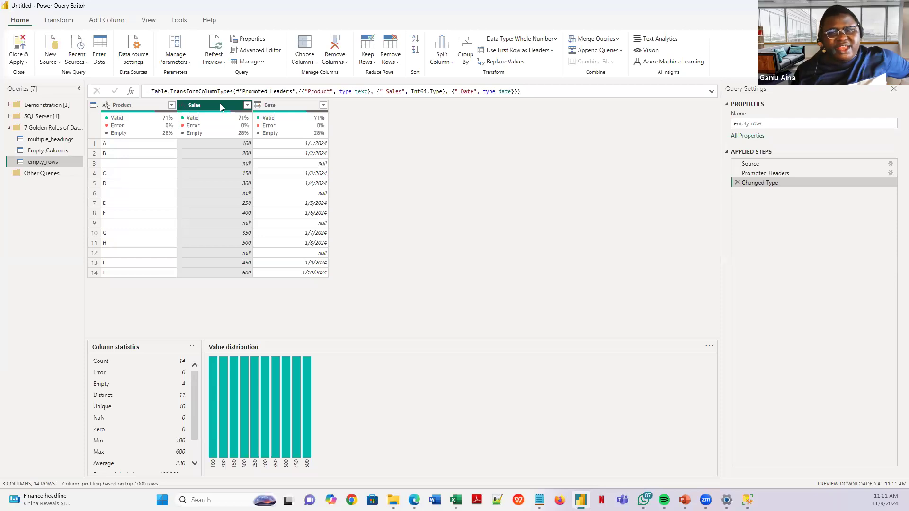
left_click(229, 165)
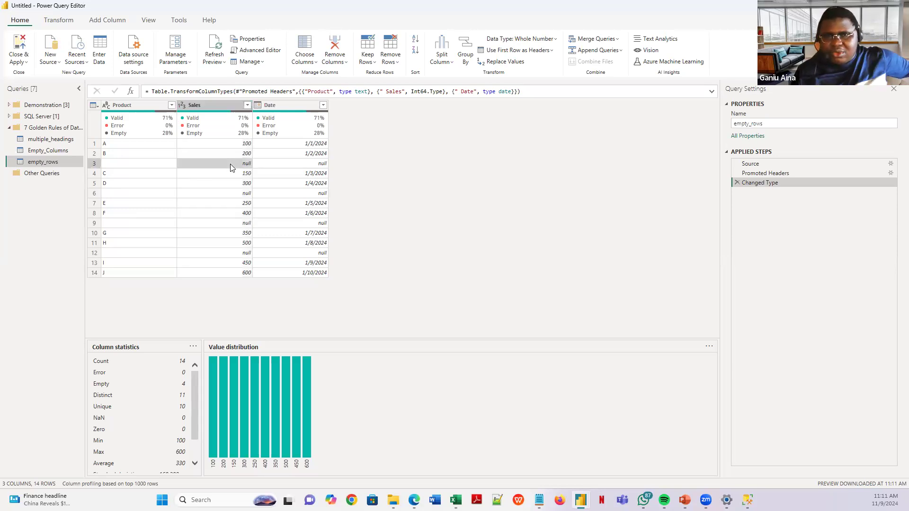
left_click(217, 118)
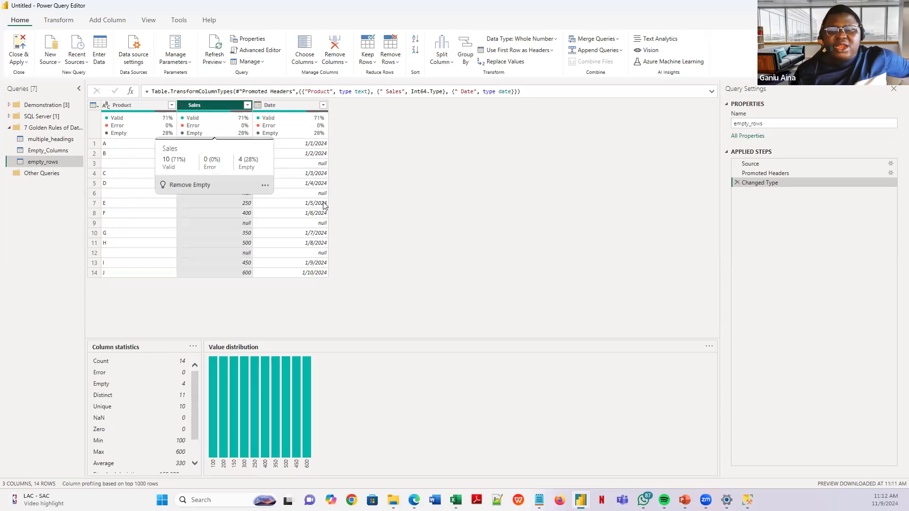
left_click(247, 255)
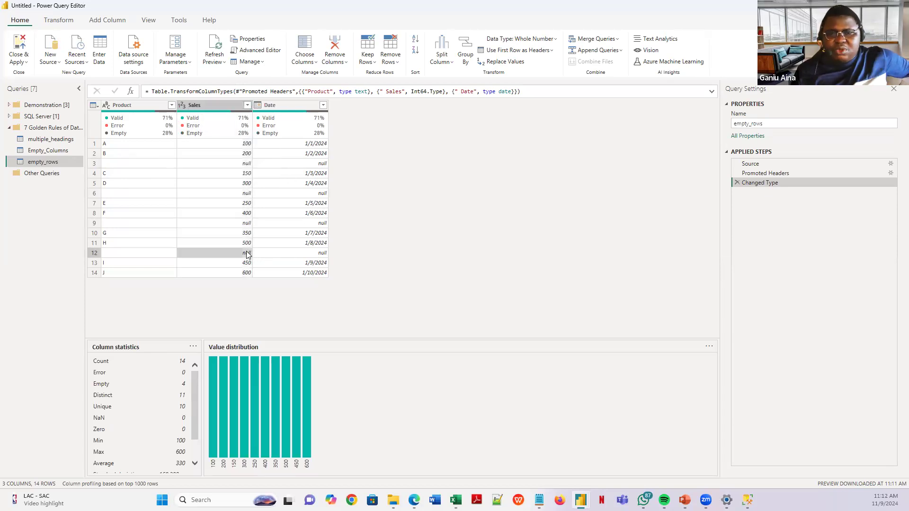
left_click(306, 254)
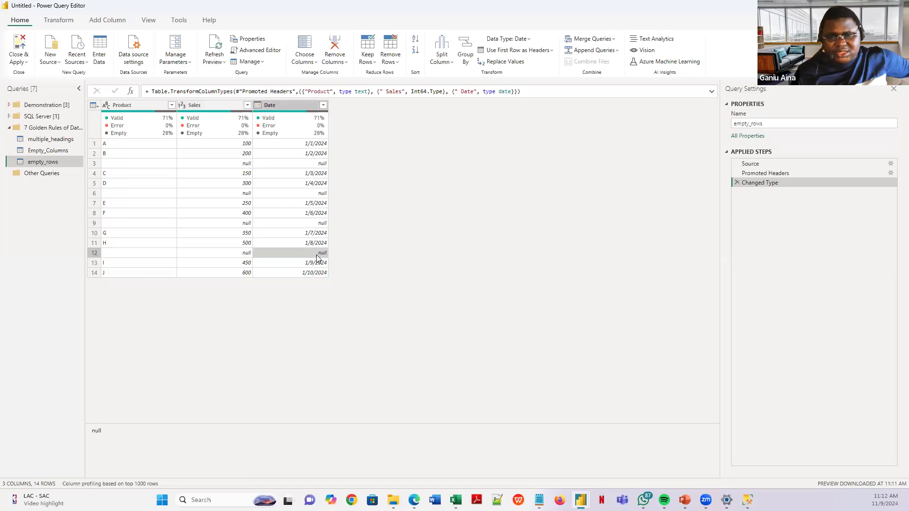
left_click(239, 164)
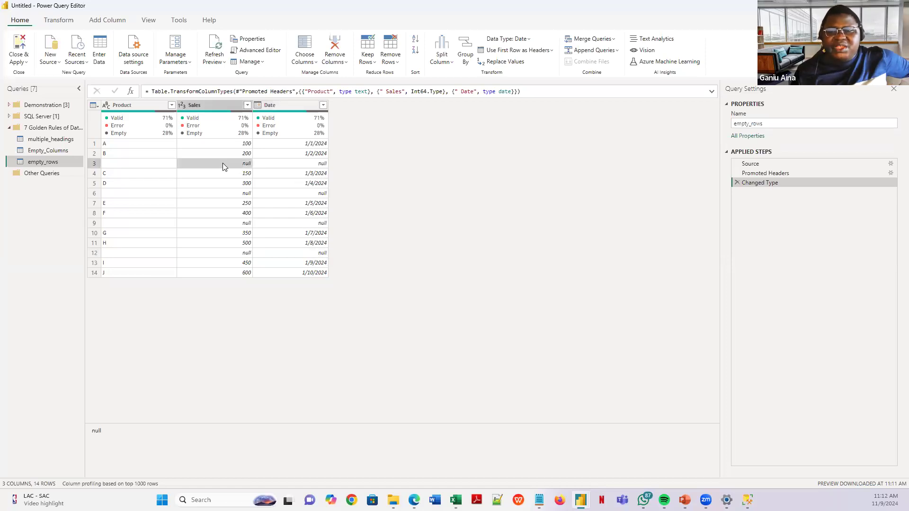
left_click(95, 164)
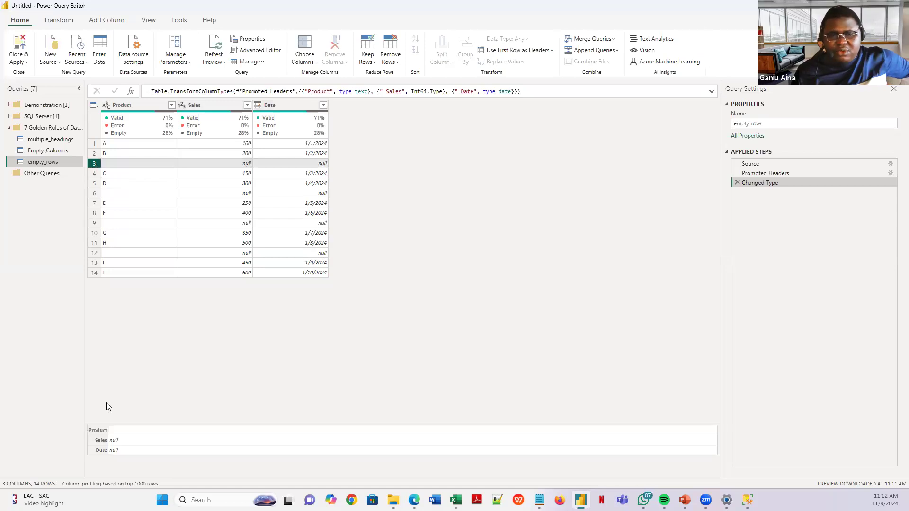
left_click(246, 168)
left_click(308, 166)
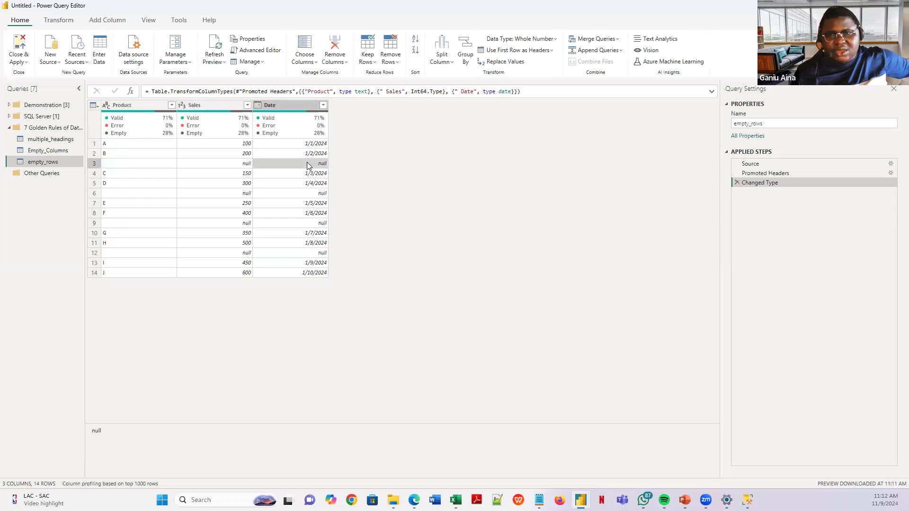
left_click(266, 221)
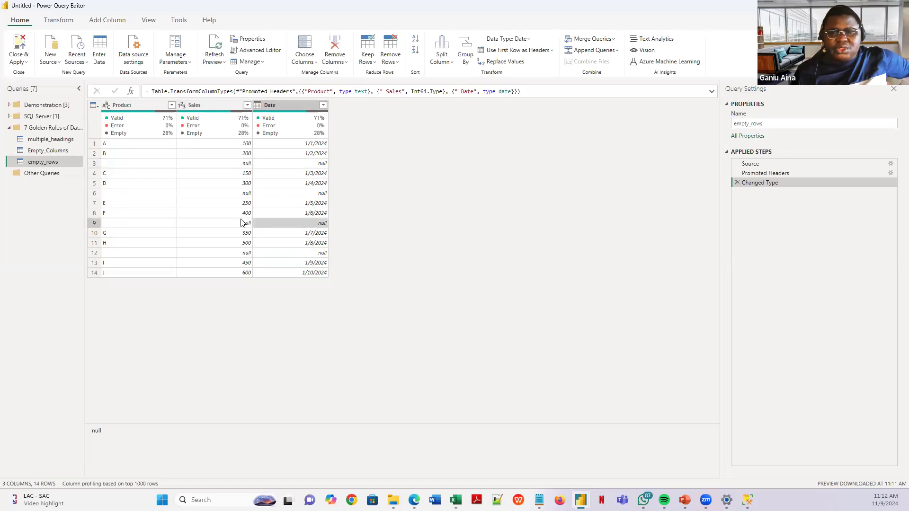
left_click(244, 223)
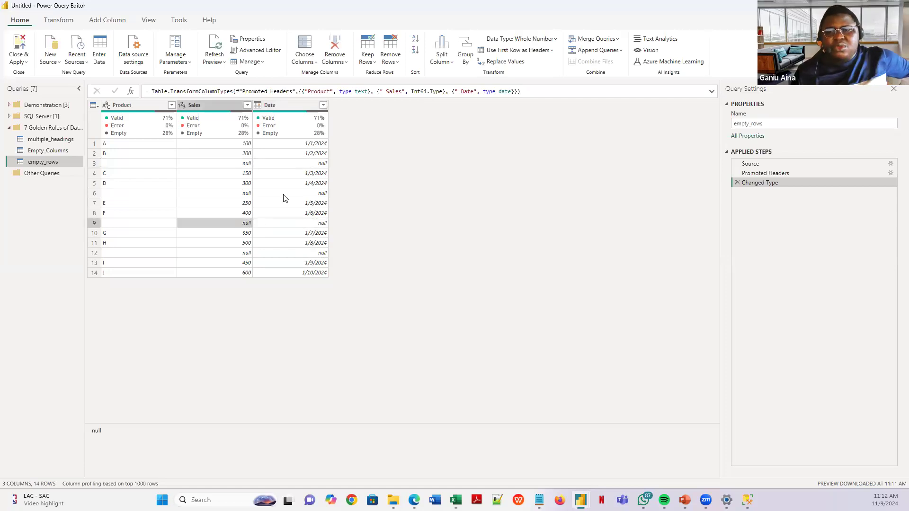
left_click(92, 164)
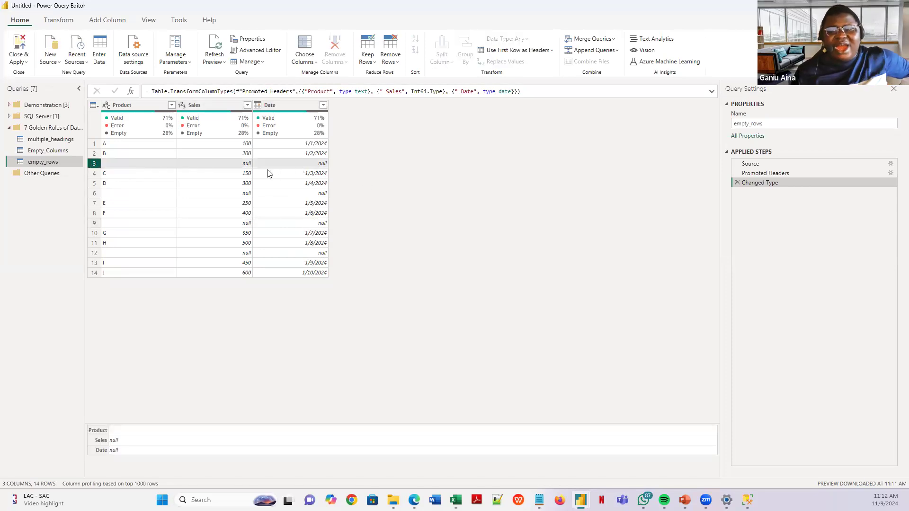
left_click(319, 195)
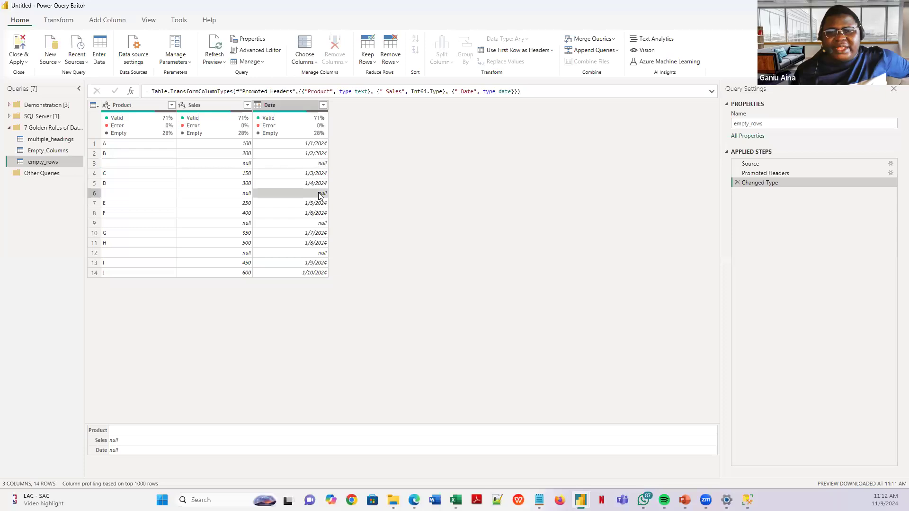
left_click(229, 194)
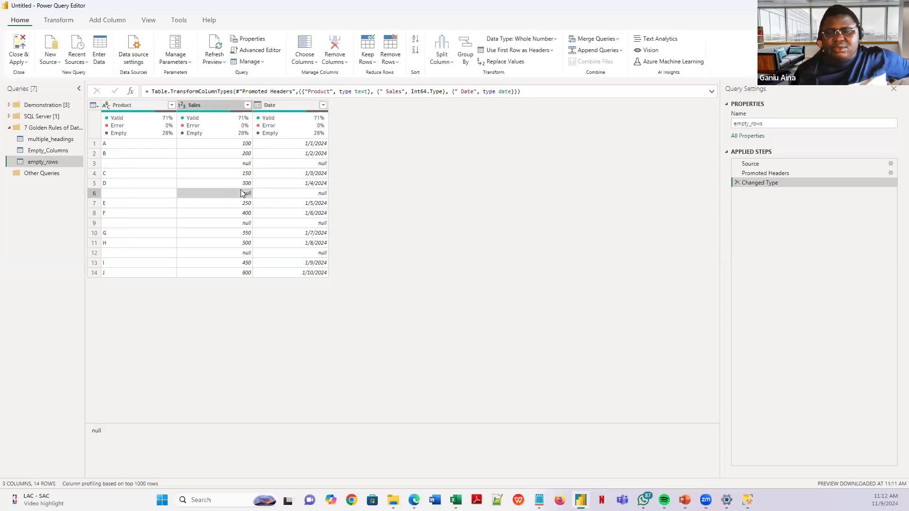
left_click(142, 194)
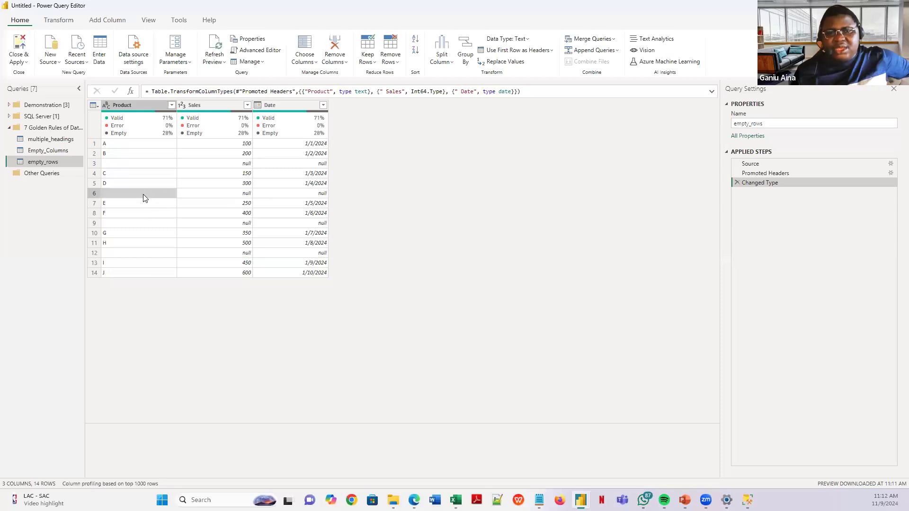
left_click(237, 195)
left_click(299, 195)
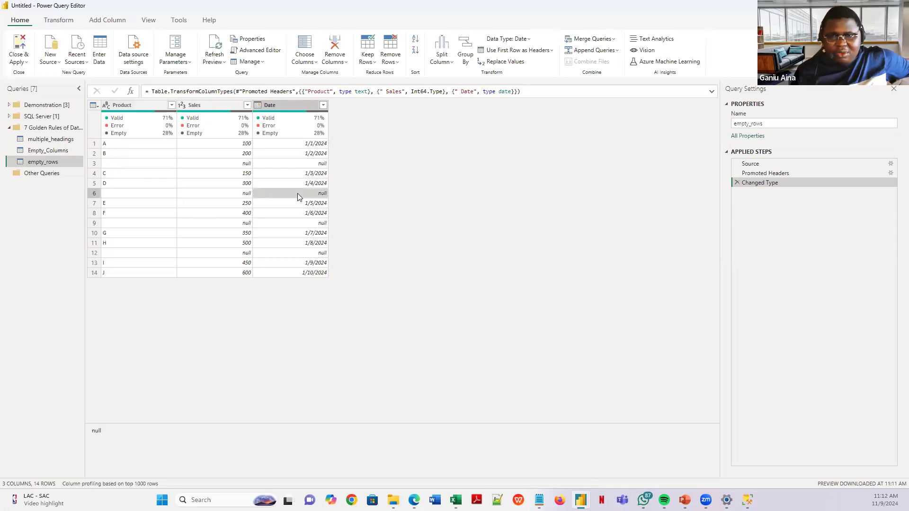
left_click(221, 195)
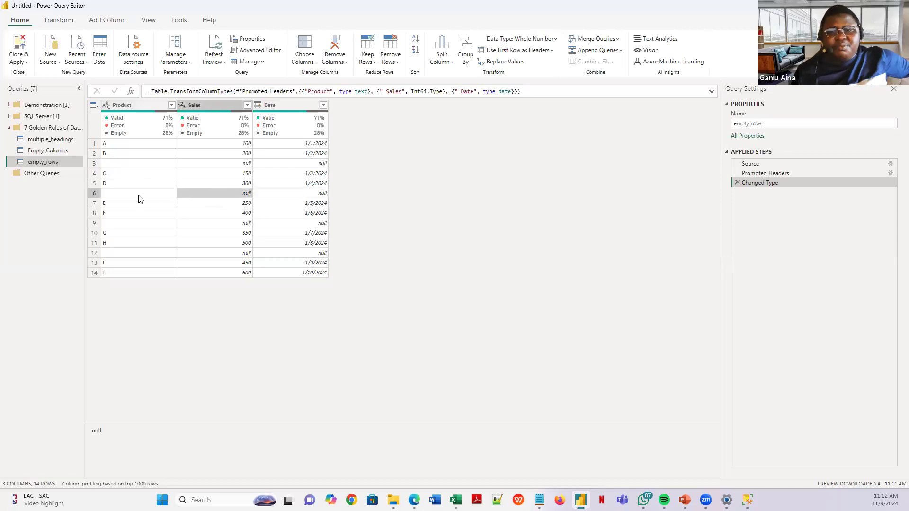
left_click(140, 196)
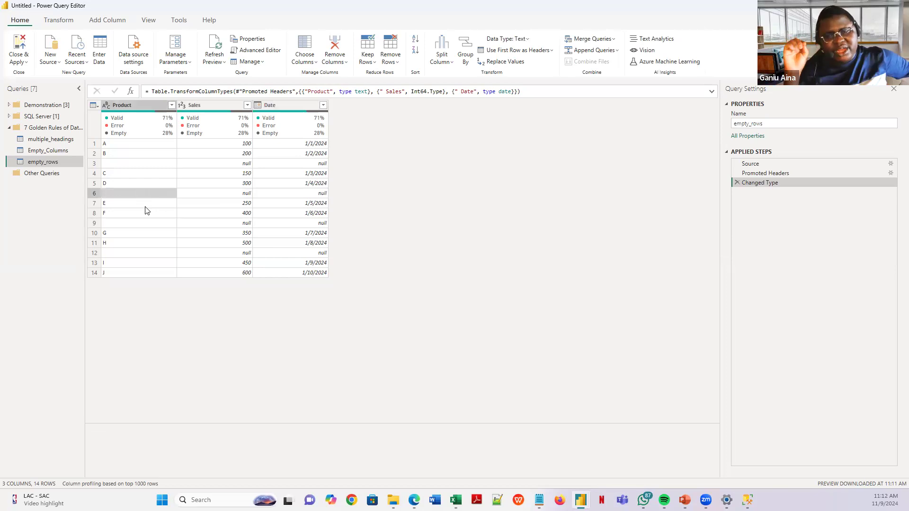
left_click(95, 164)
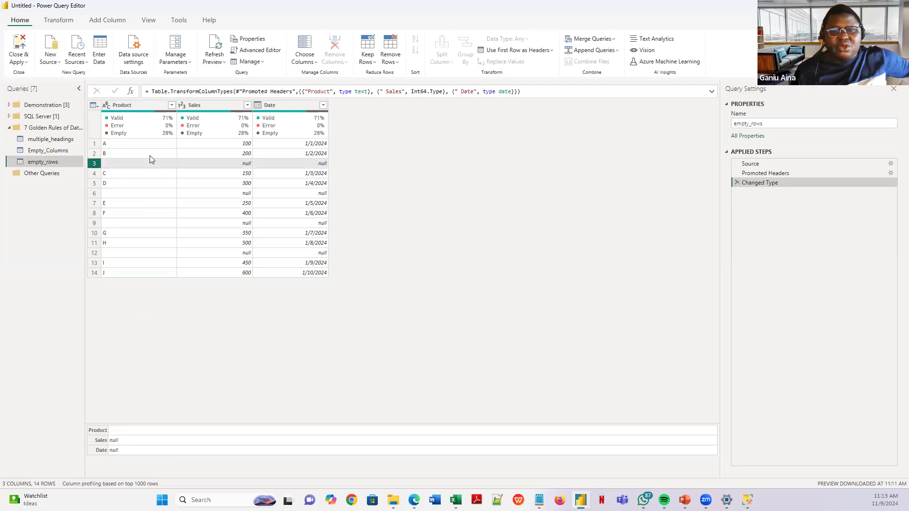
left_click(152, 106)
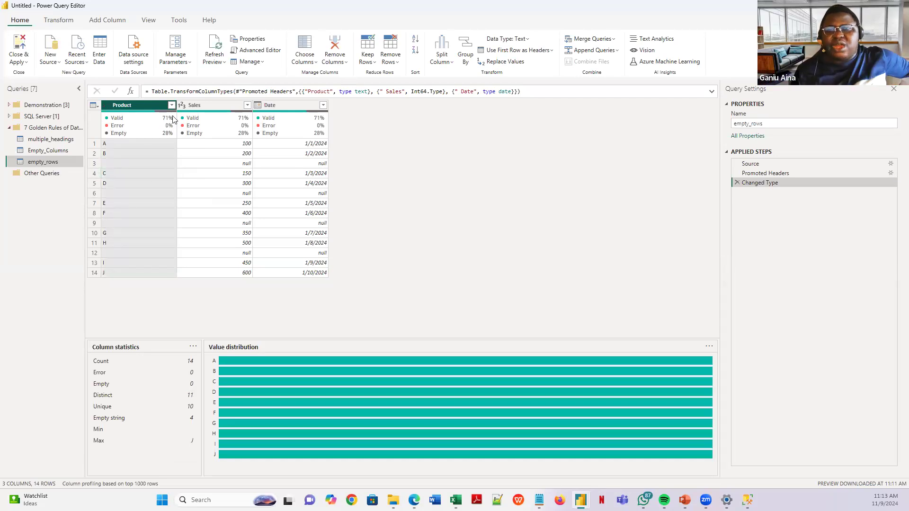
left_click(172, 106)
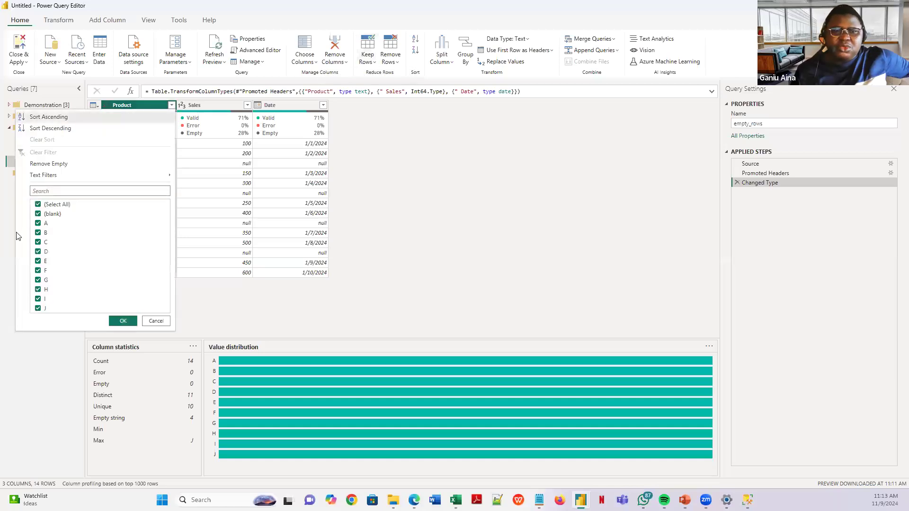
left_click(39, 214)
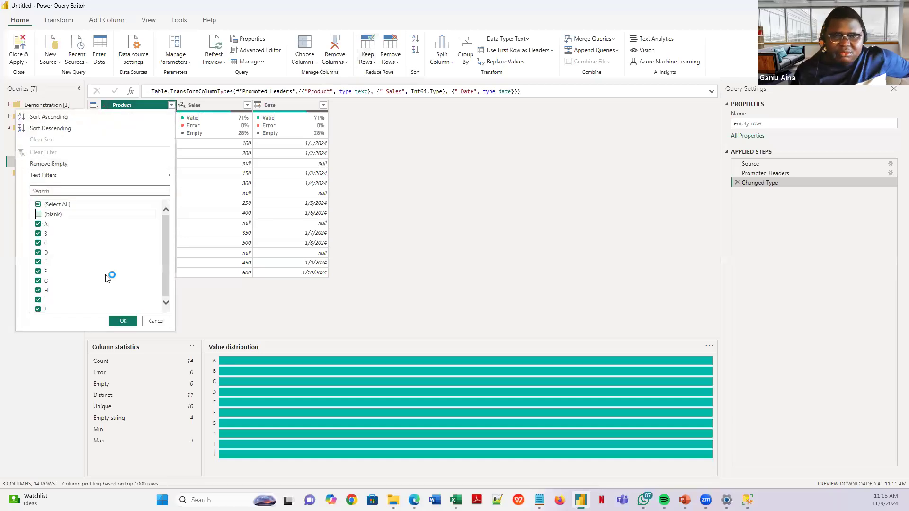
left_click(123, 321)
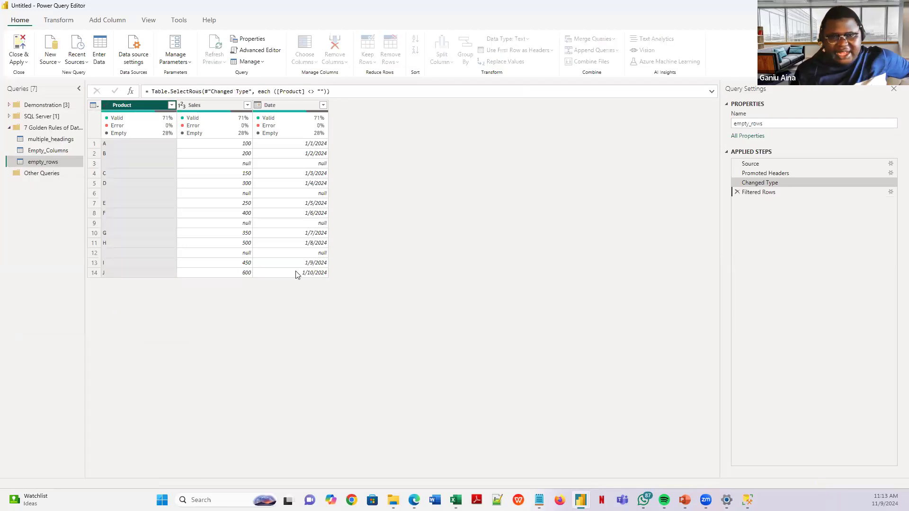
left_click(736, 192)
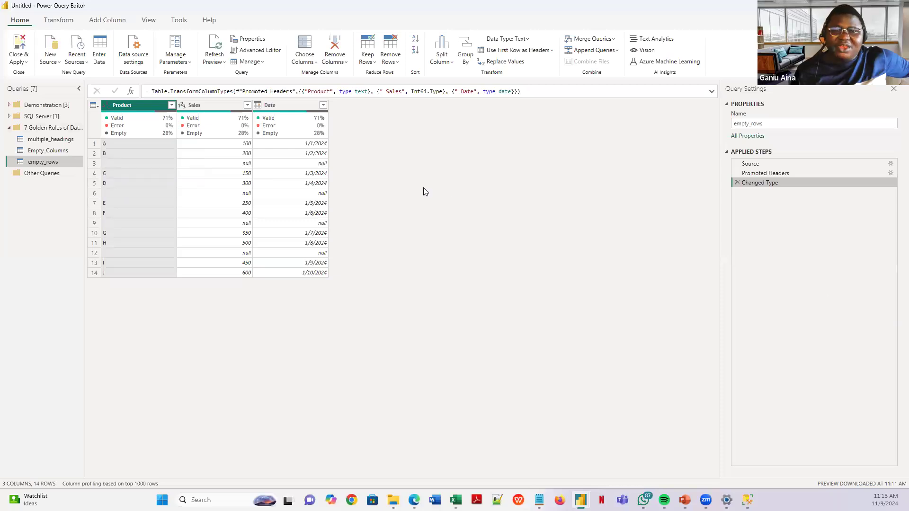
right_click(144, 128)
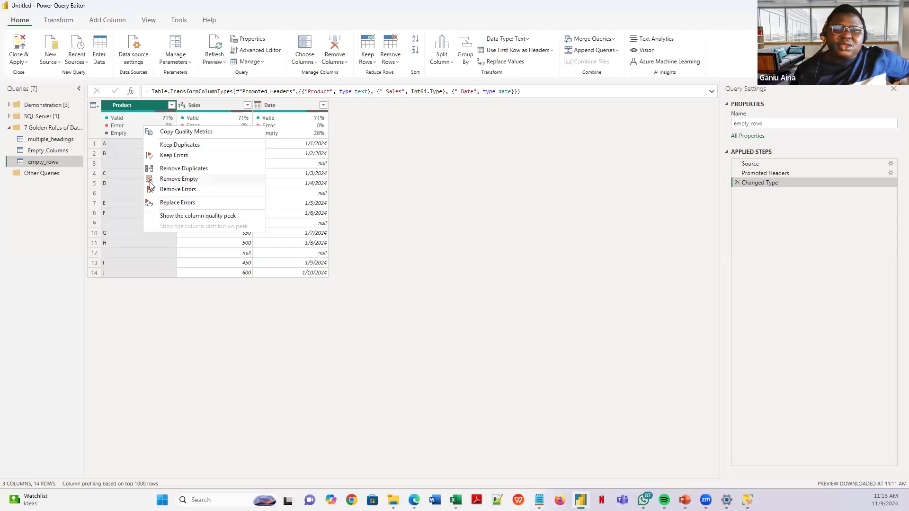
left_click(185, 181)
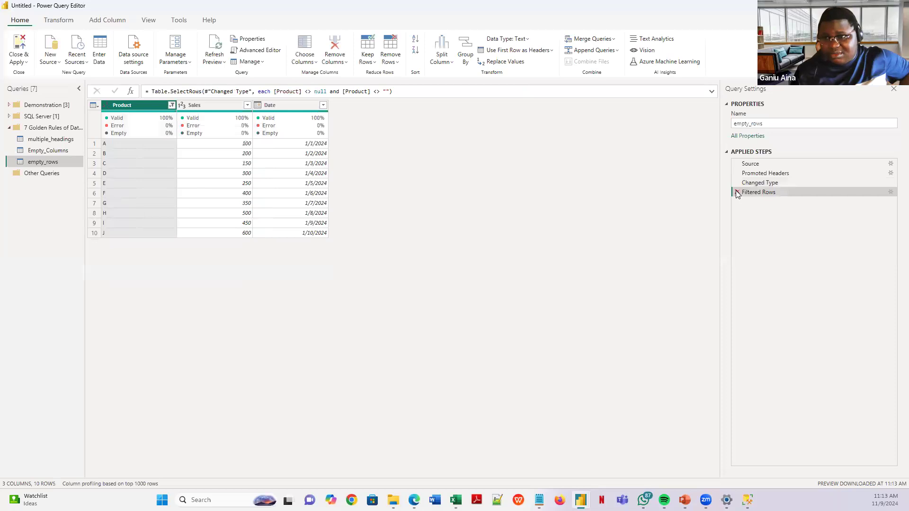
left_click(737, 192)
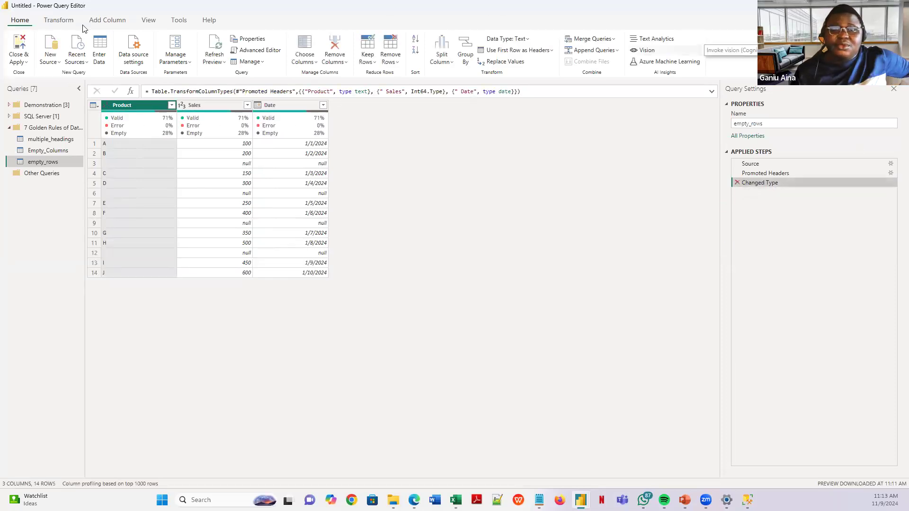
left_click(54, 21)
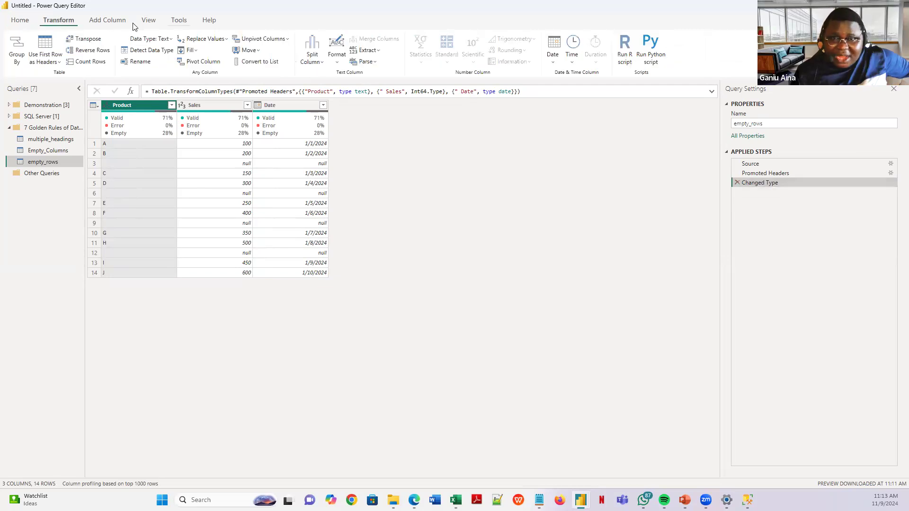
left_click(23, 21)
left_click(60, 22)
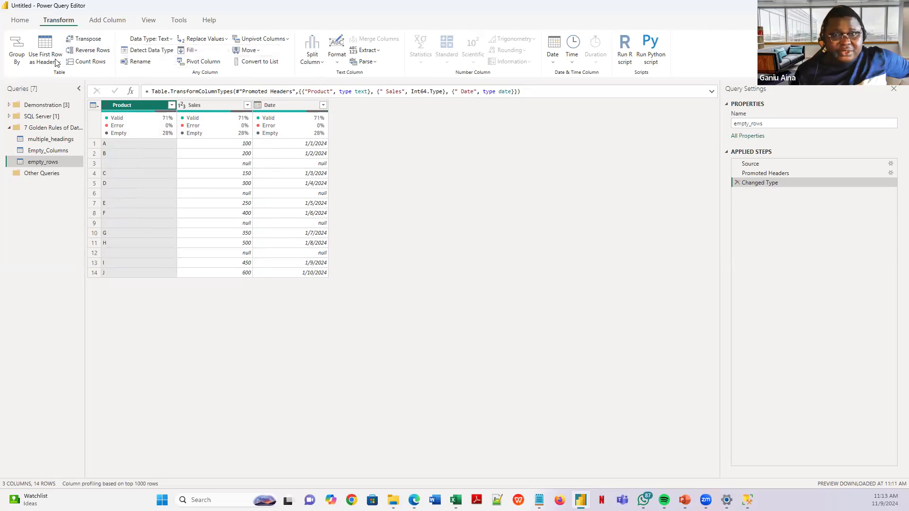
left_click(21, 21)
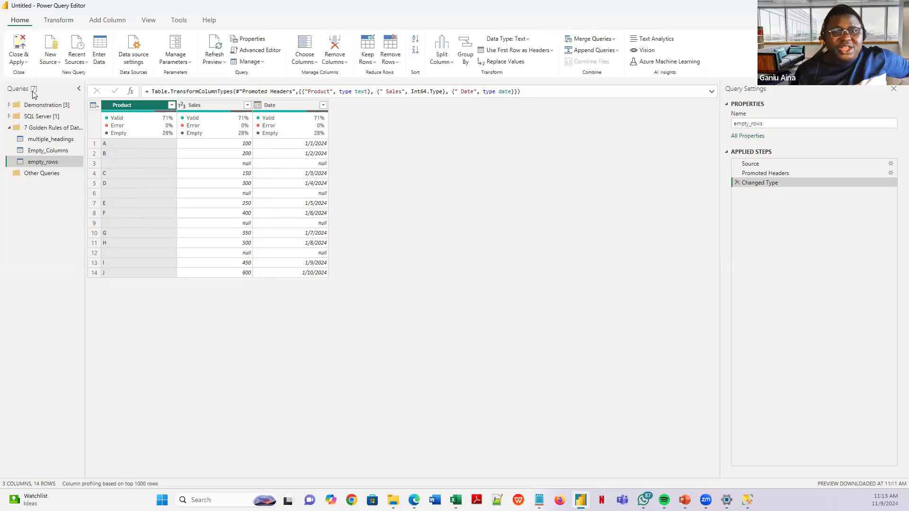
- Filter out blank Product rows in empty_rows, leaving 10 rows, then advance to the Rule 4 slide
left_click(172, 105)
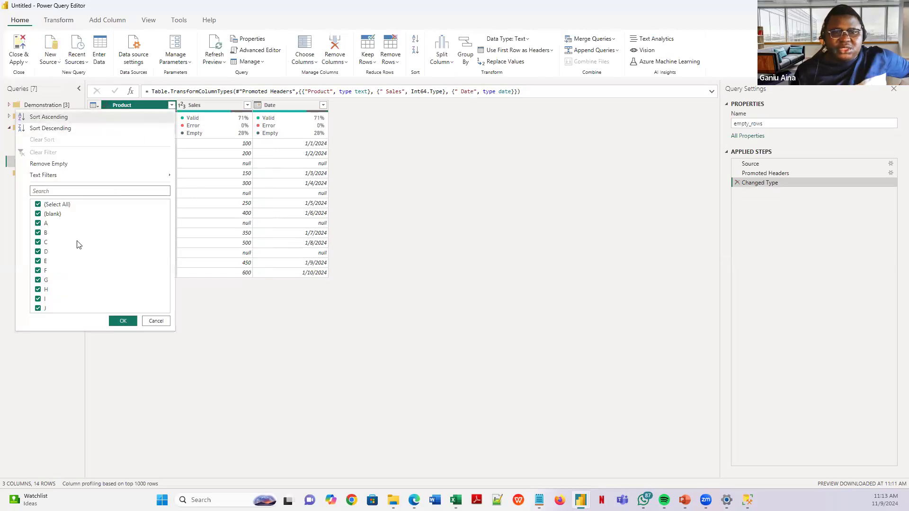
left_click(38, 214)
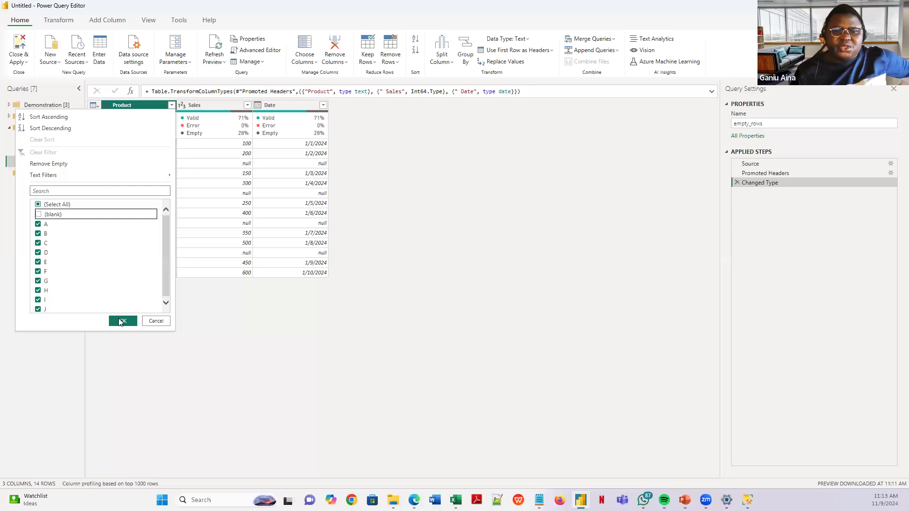
left_click(121, 321)
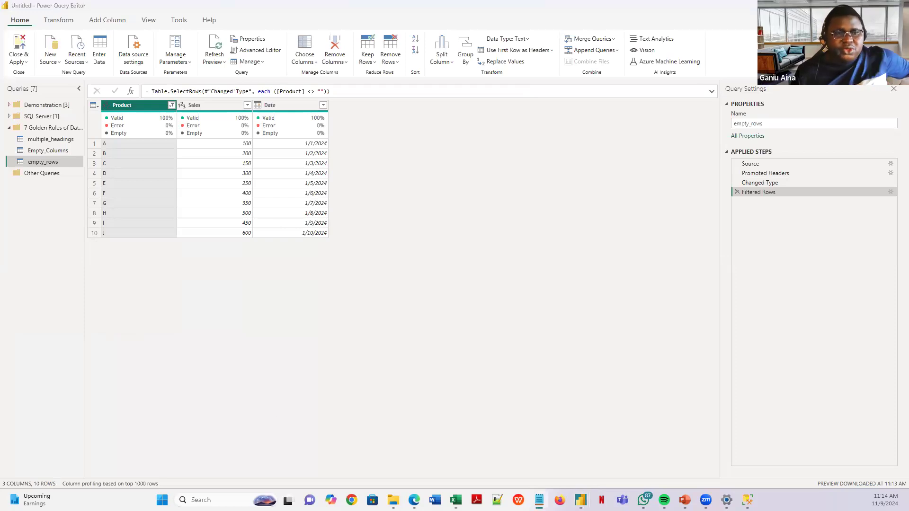
left_click(189, 356)
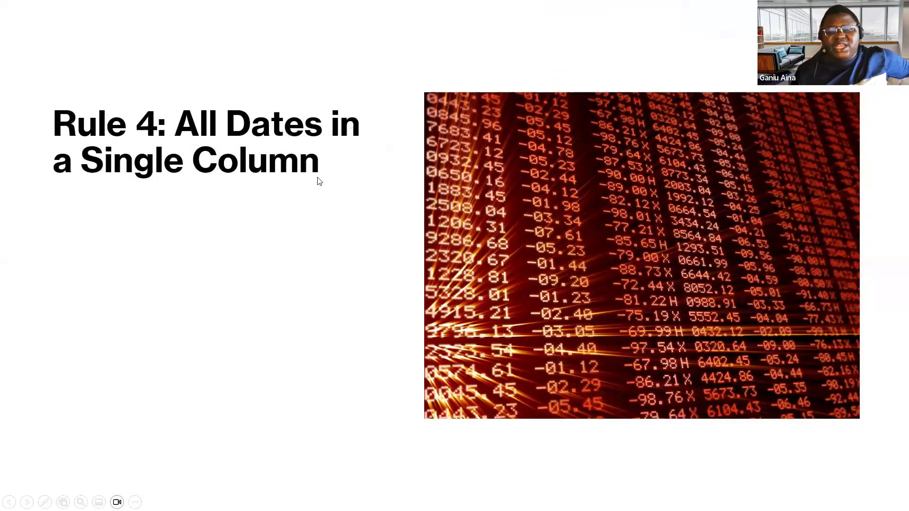
- Show both Rule 4 bullets, including the time-series analysis point, then return to Power Query
left_click(218, 207)
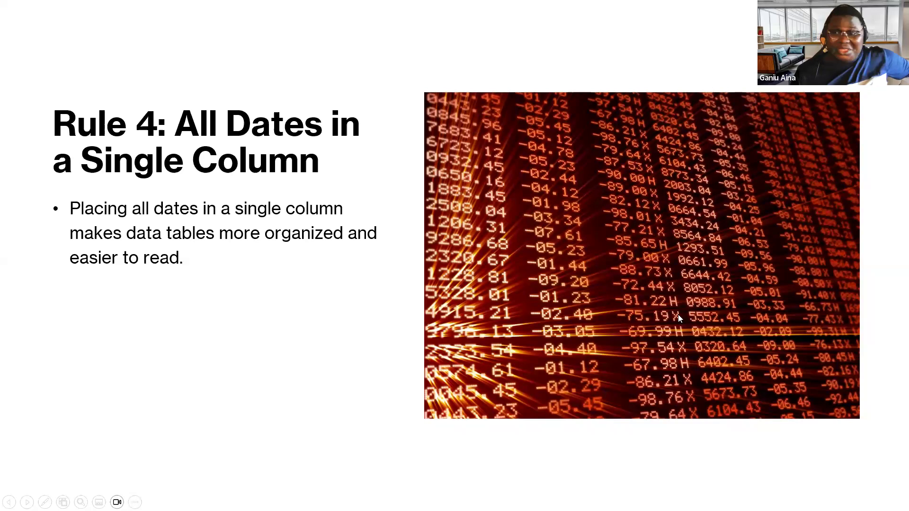
left_click(171, 322)
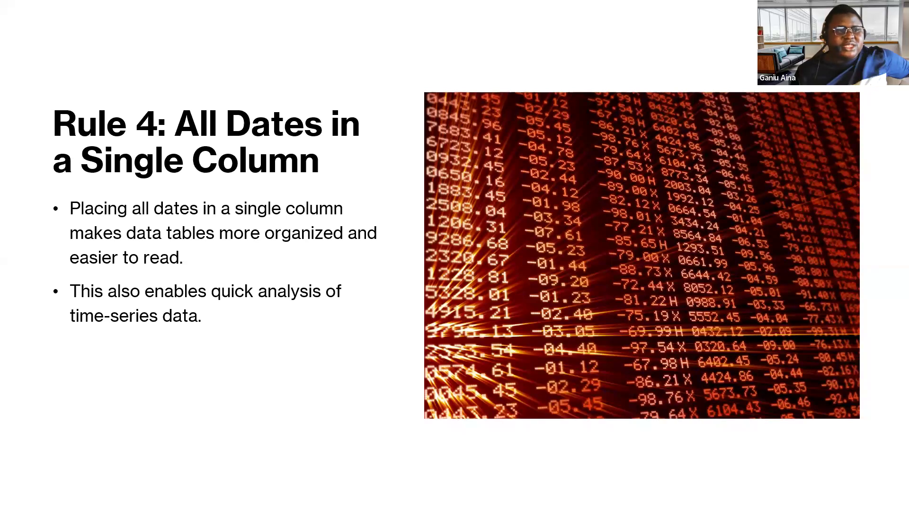
key("alt+Tab")
- Start a Text/CSV query from dates_in_multiple_column.txt, showing its Product, Sales, Year, Month, Day preview
right_click(53, 131)
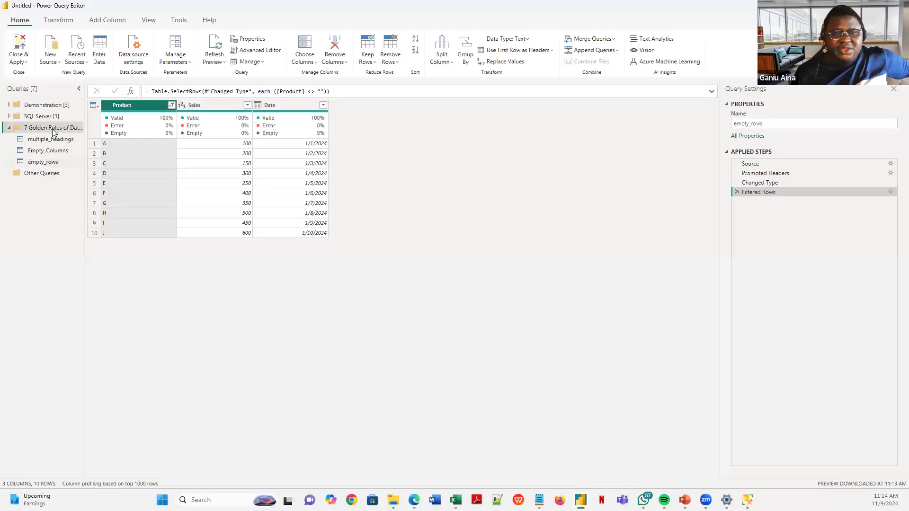
mouse_move(82, 159)
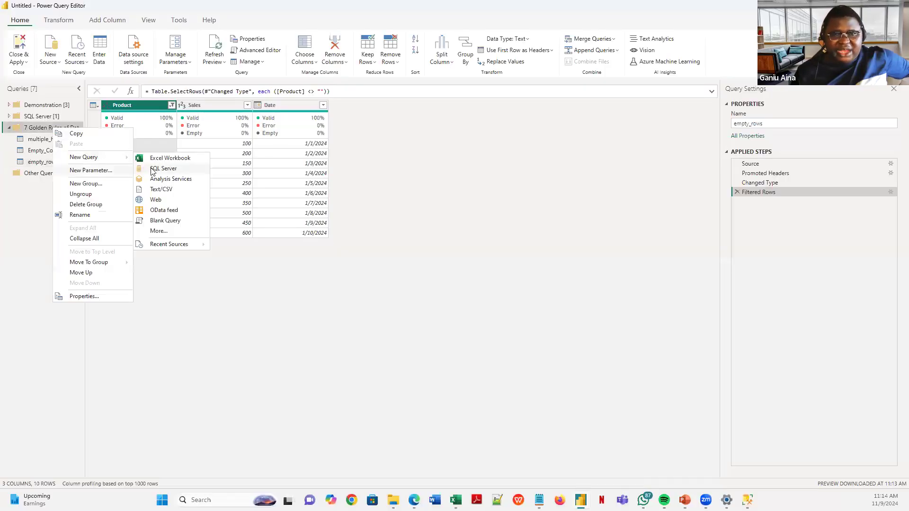
left_click(160, 189)
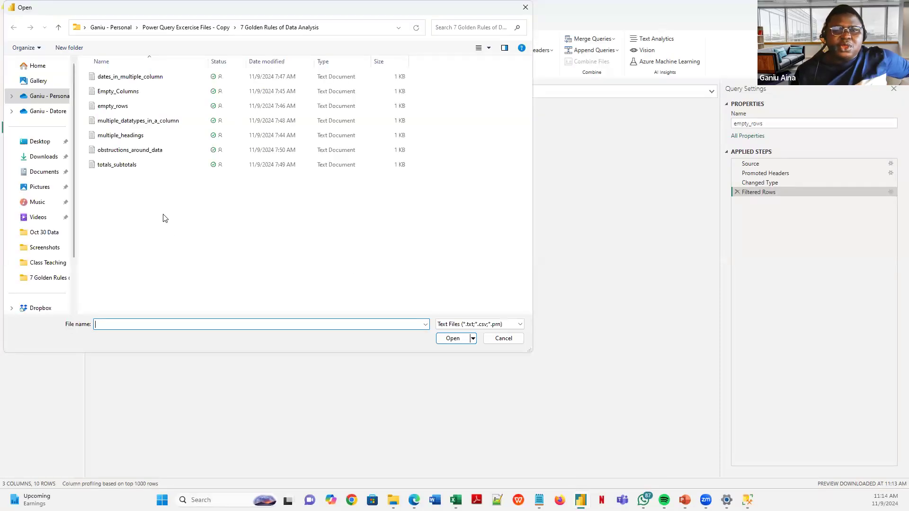
left_click(130, 77)
left_click(453, 338)
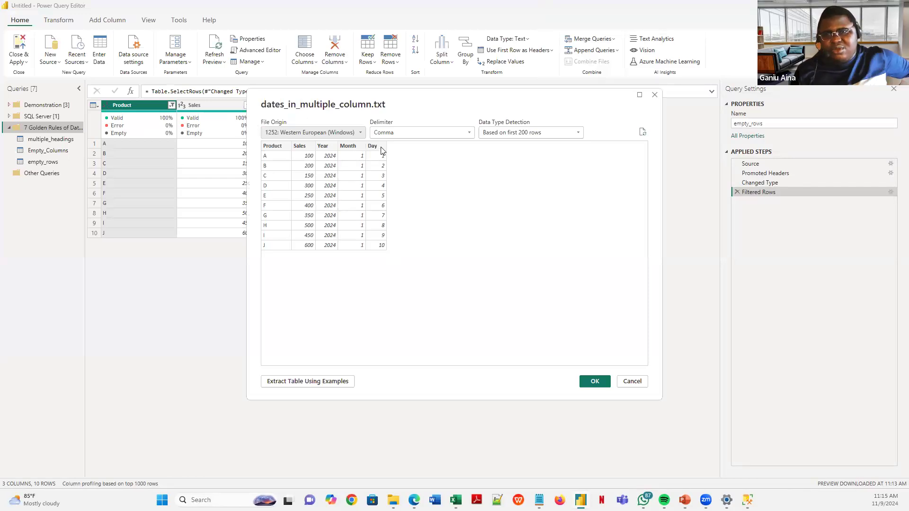
- Load dates_in_multiple_column as the eighth query, compare with empty_rows, then return to it
left_click(593, 381)
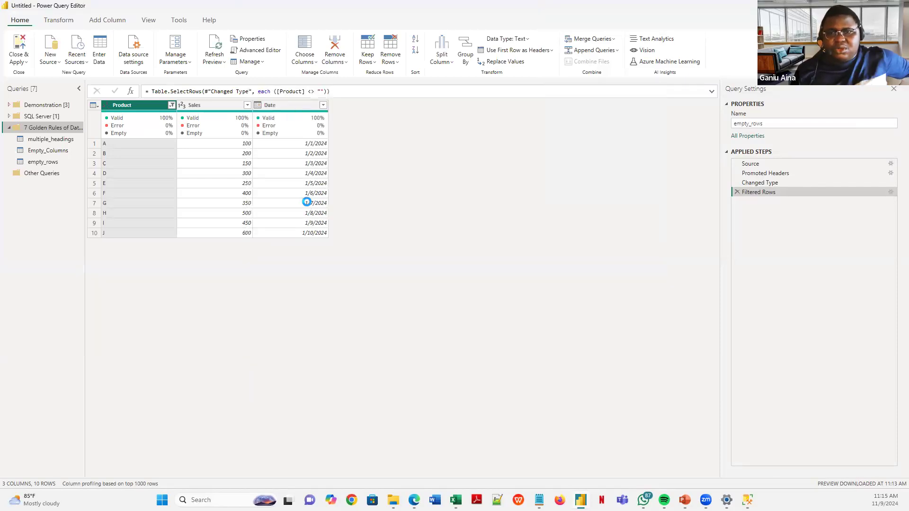
left_click(47, 162)
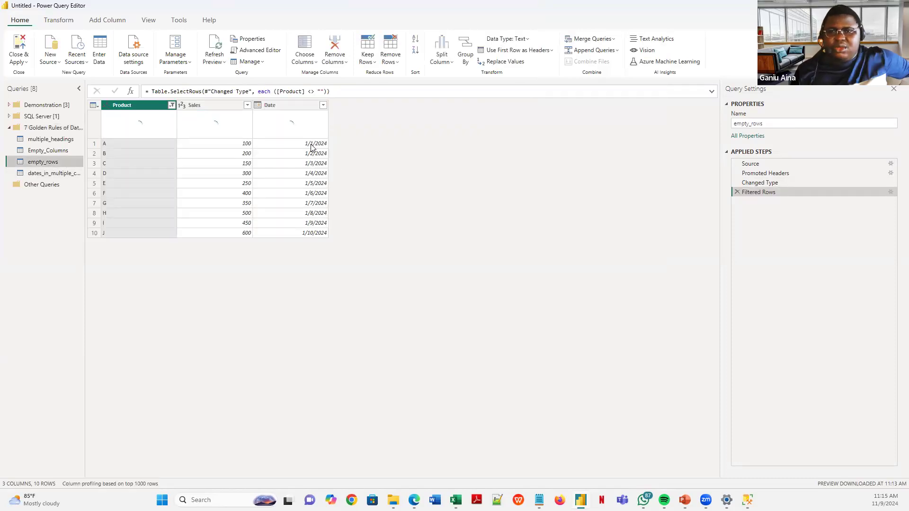
left_click(312, 144)
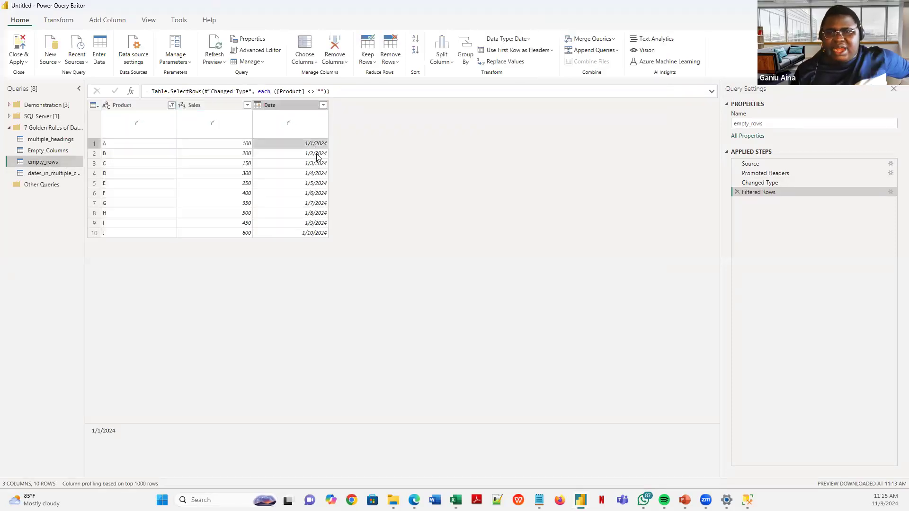
left_click(56, 174)
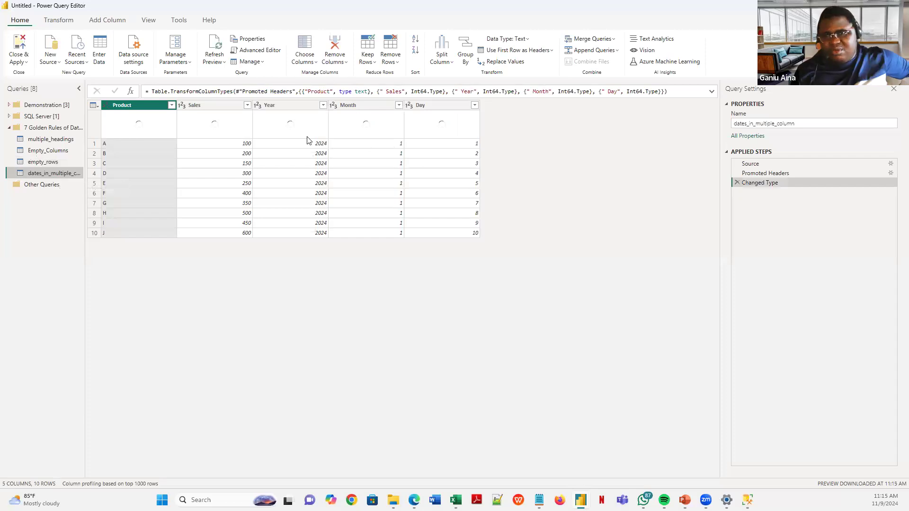
- Multi-select the Year, Month and Day column headers on the Add Column tab
left_click(105, 23)
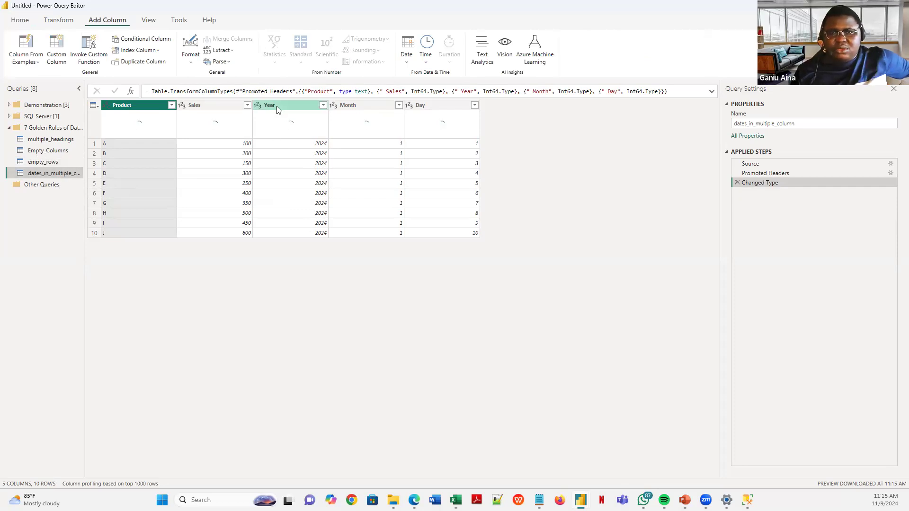
left_click(288, 105)
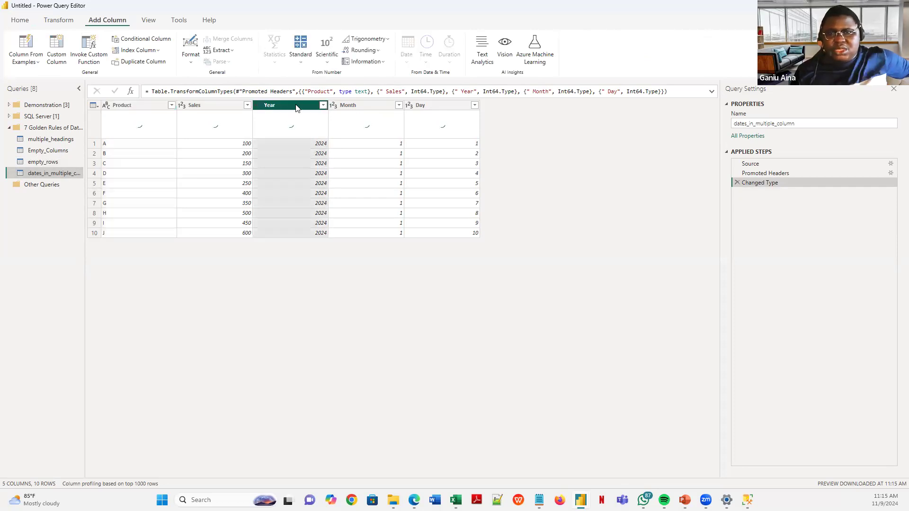
left_click(351, 106, "ctrl")
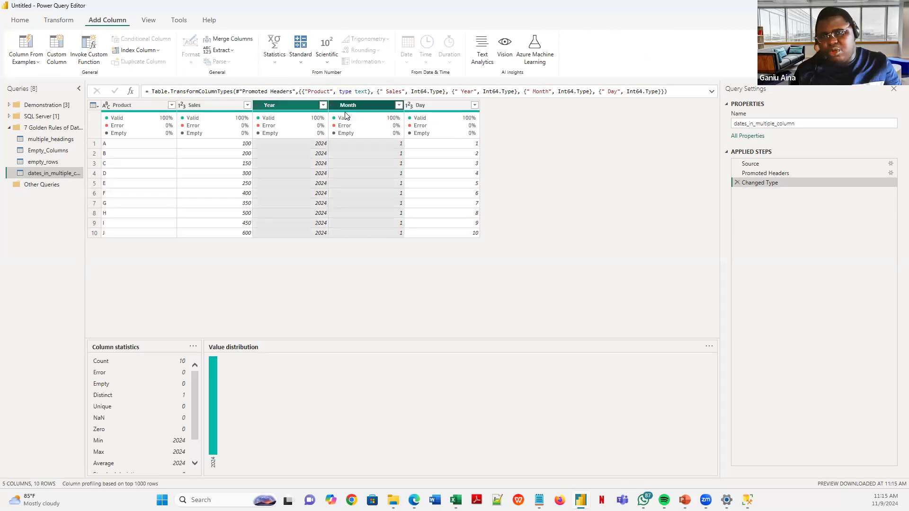
left_click(442, 104, "ctrl")
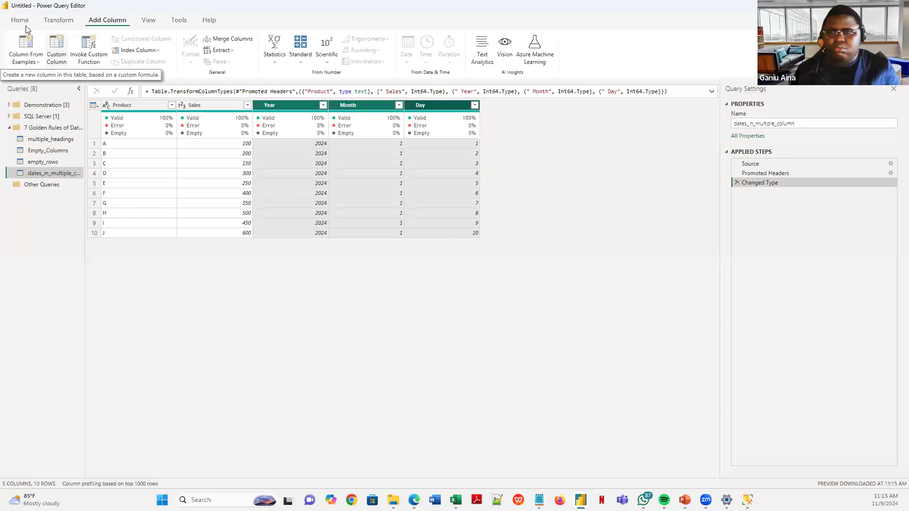
left_click(57, 22)
left_click(21, 21)
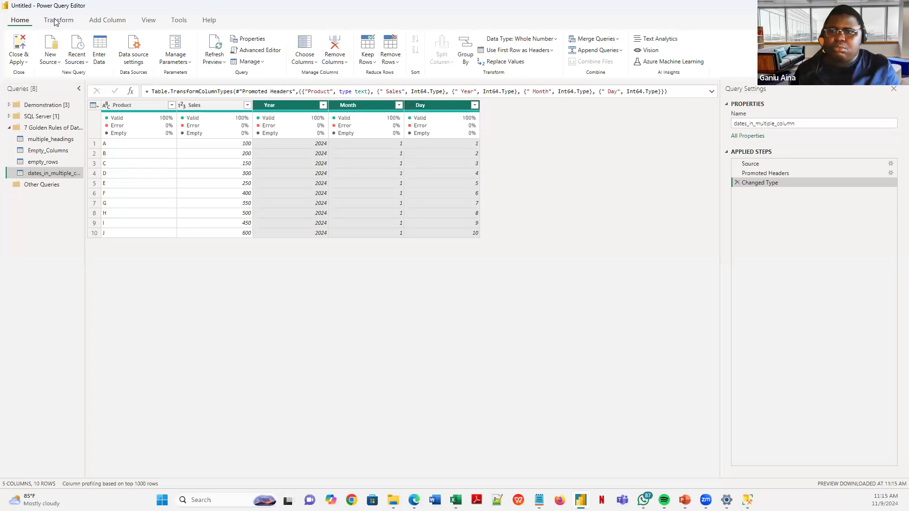
left_click(100, 21)
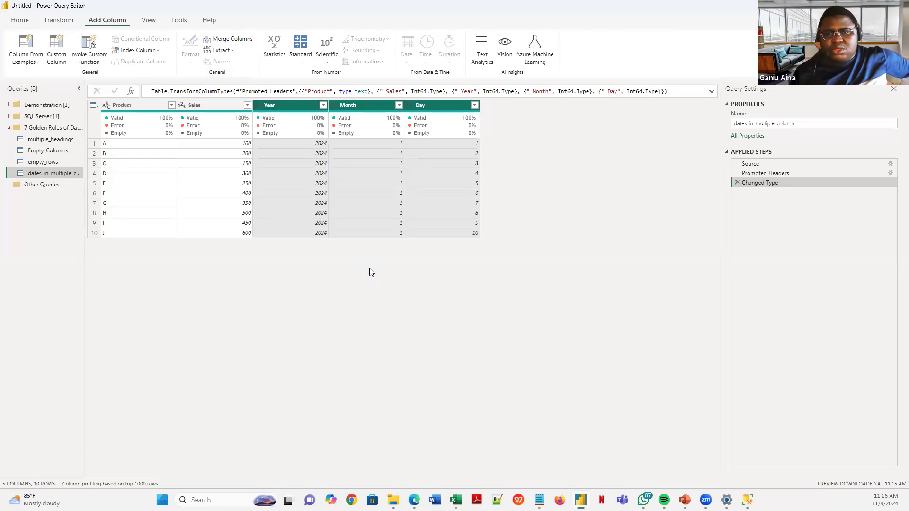
left_click(286, 105)
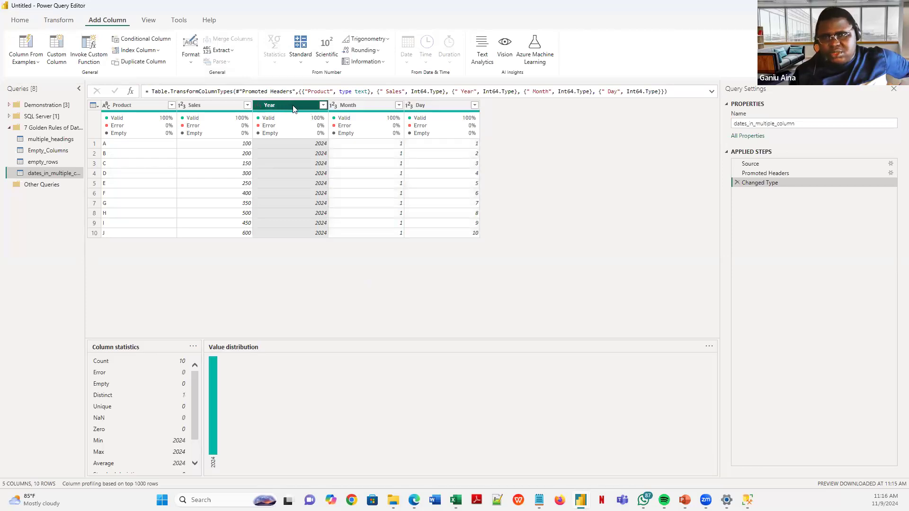
left_click(352, 105, "ctrl")
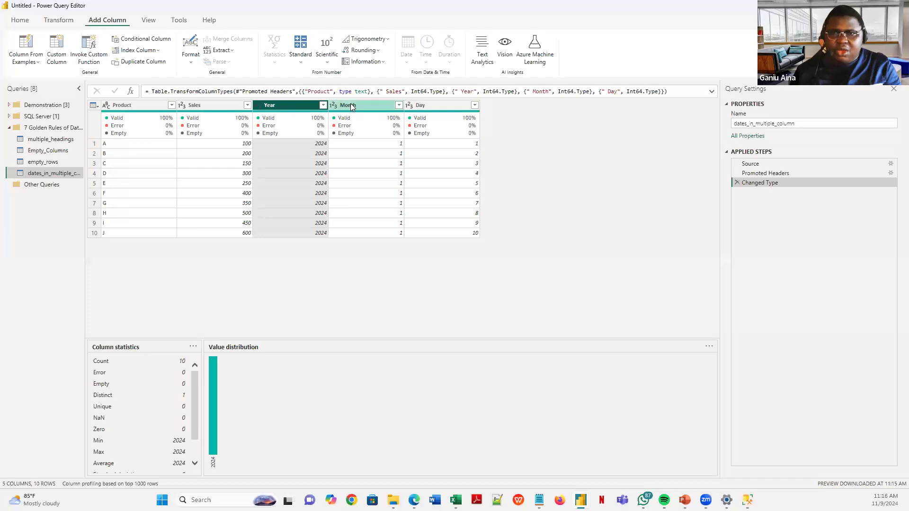
left_click(429, 106, "ctrl")
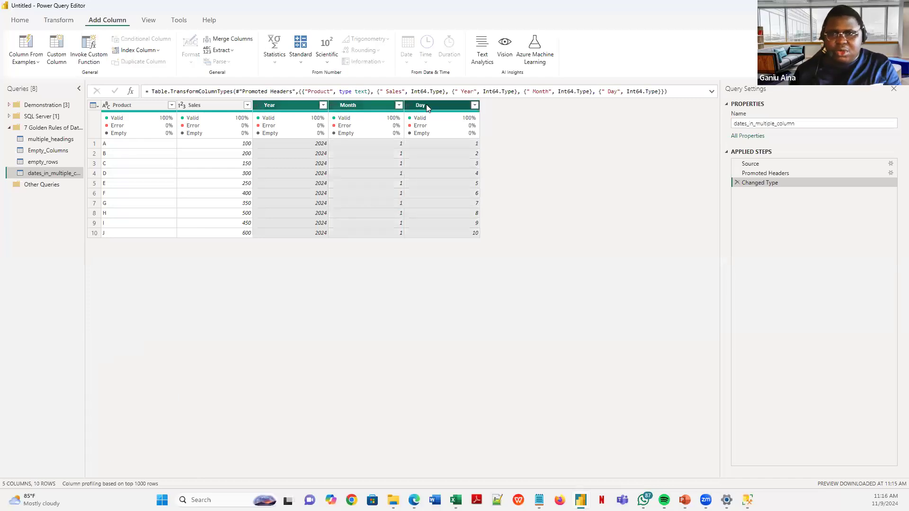
left_click(301, 105)
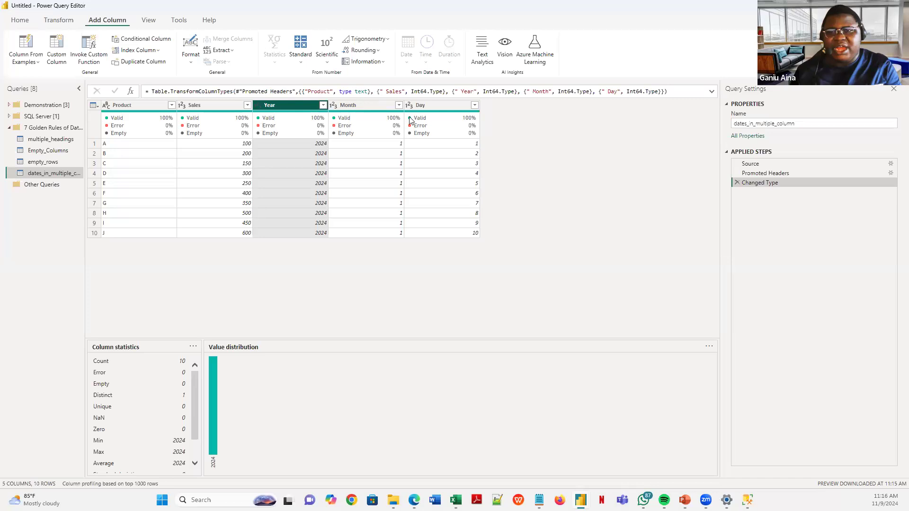
left_click(440, 106, "shift")
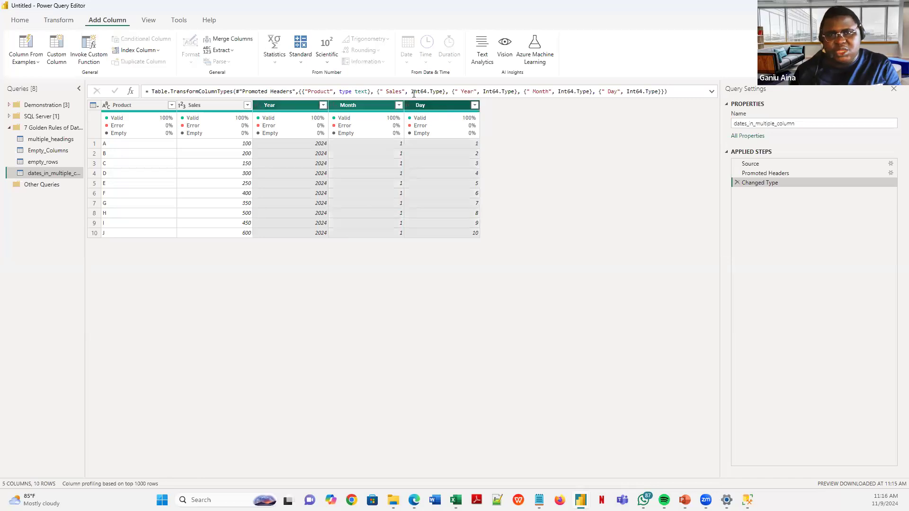
- Merge Year, Month and Day with a custom '/' separator into a new column named Date
left_click(245, 44)
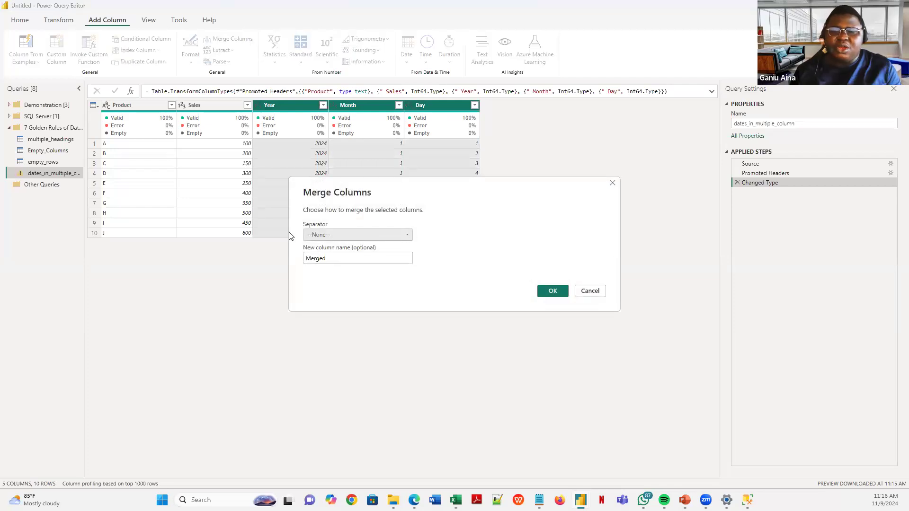
left_click(333, 236)
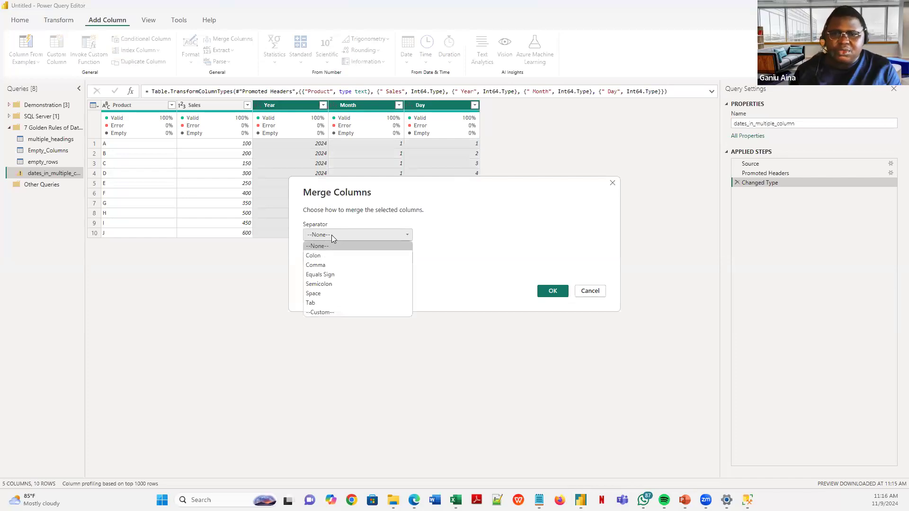
left_click(351, 312)
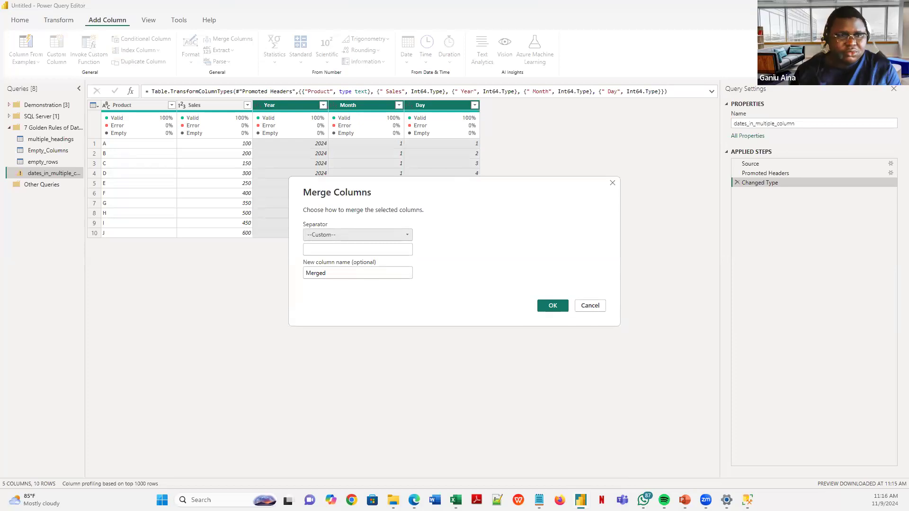
left_click(324, 252)
type("/")
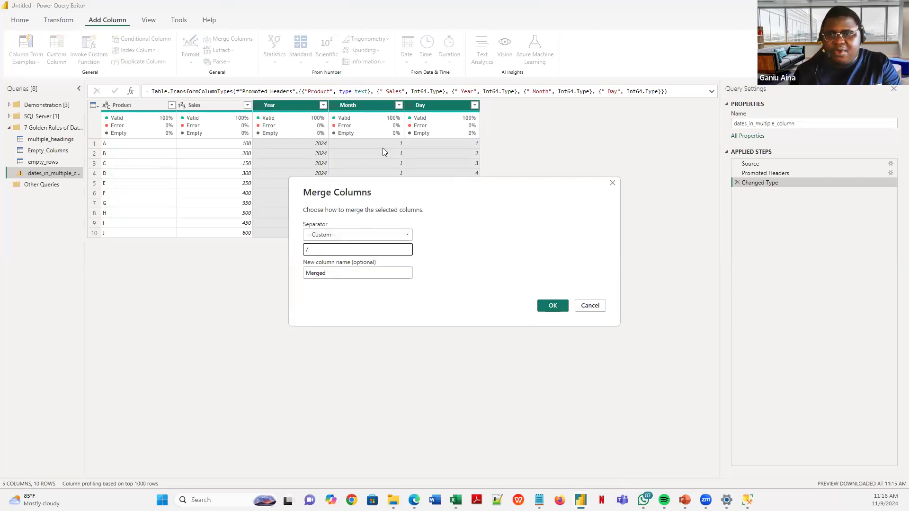
double_click(356, 277)
type("Date")
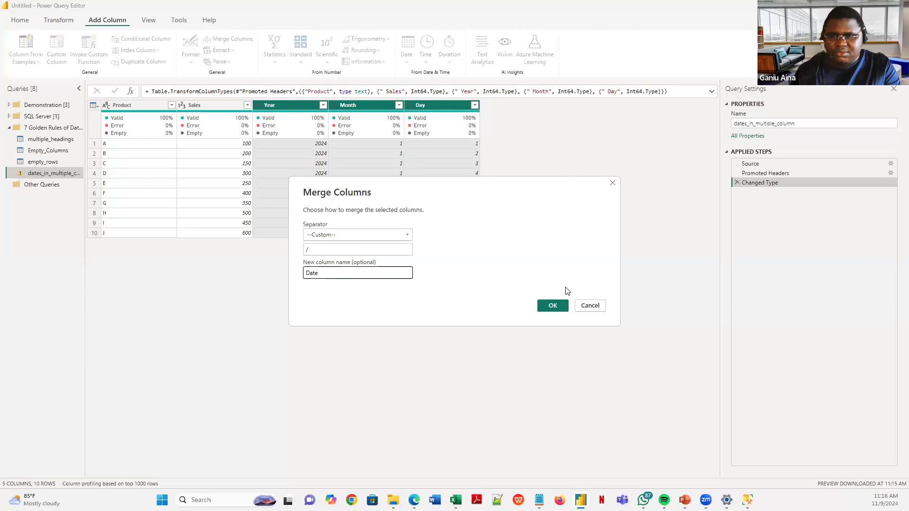
left_click(554, 307)
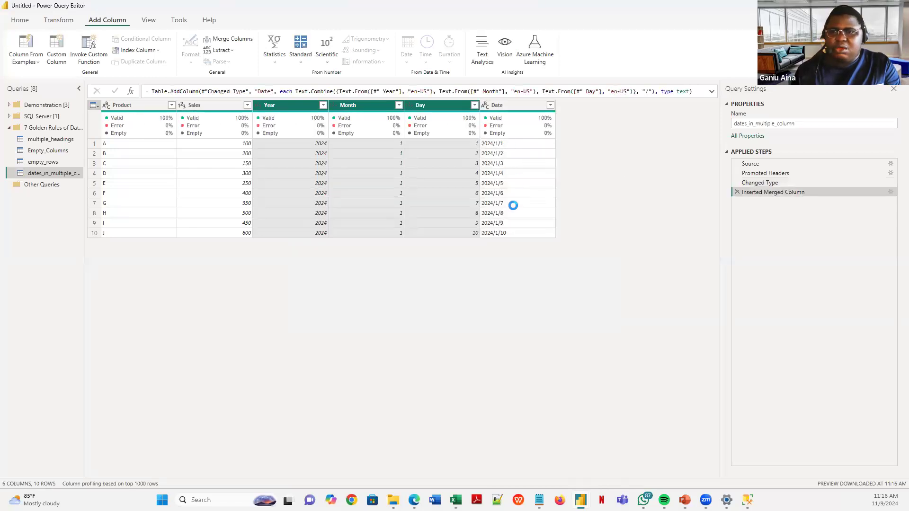
- Set the Date column's data type to Date, giving values 1/1/2024 through 1/10/2024
left_click(506, 106)
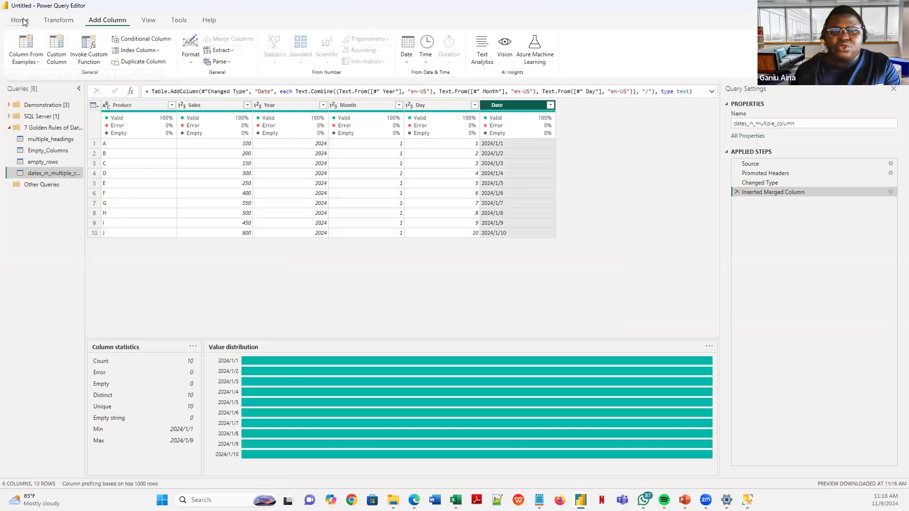
left_click(56, 21)
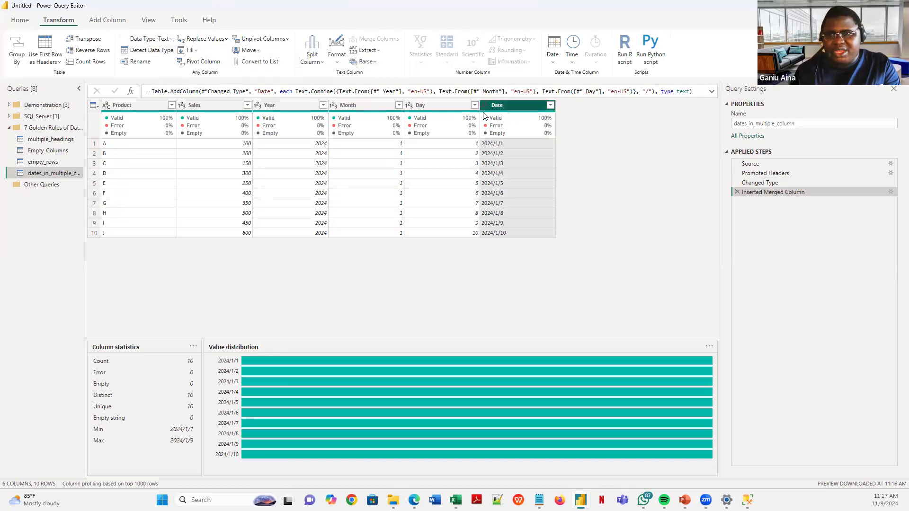
left_click(171, 41)
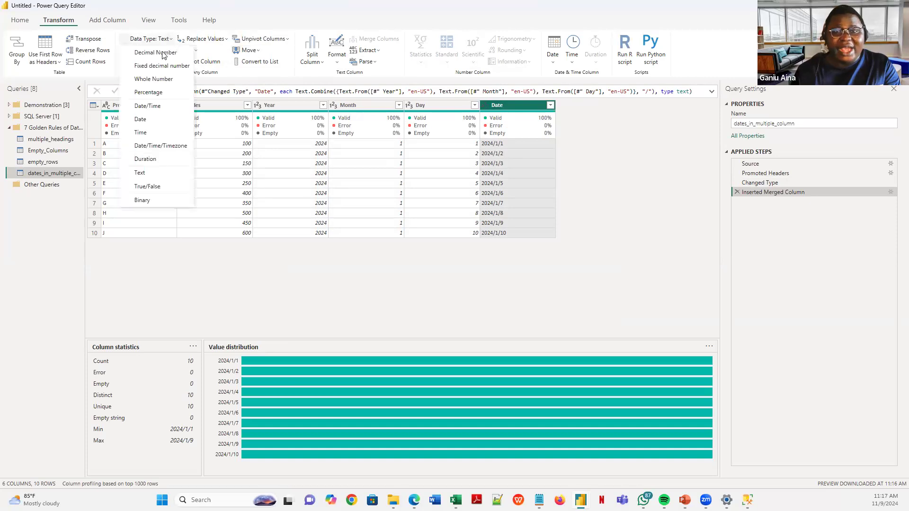
left_click(154, 121)
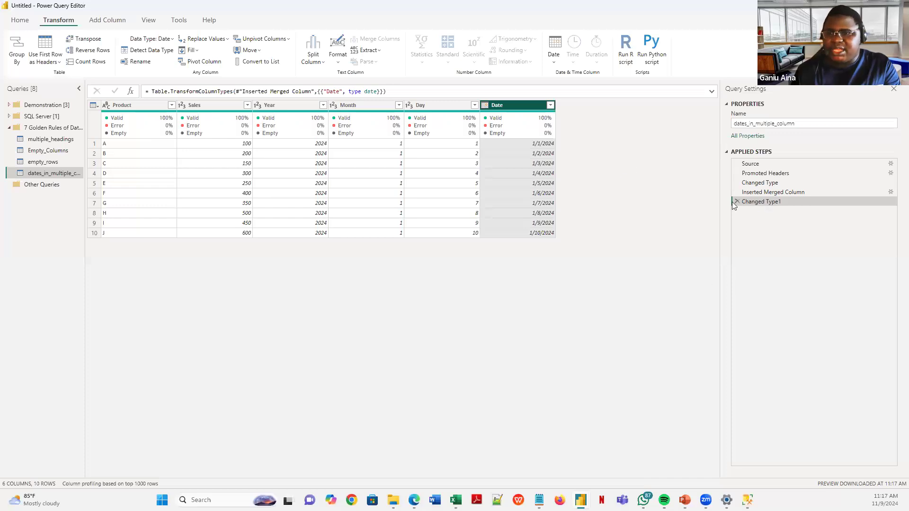
left_click(272, 105)
mouse_move(438, 118)
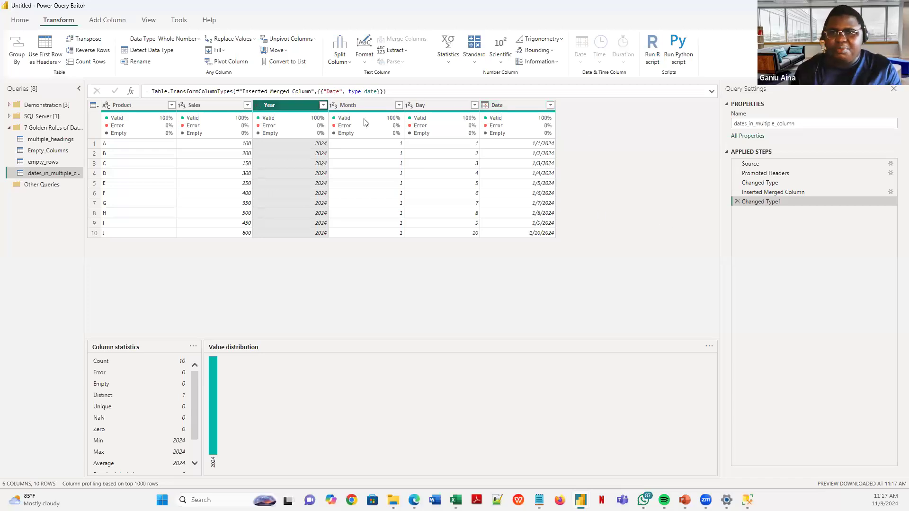
- Select Date, Product and Sales and apply Remove Other Columns to drop Year, Month and Day
left_click(357, 140)
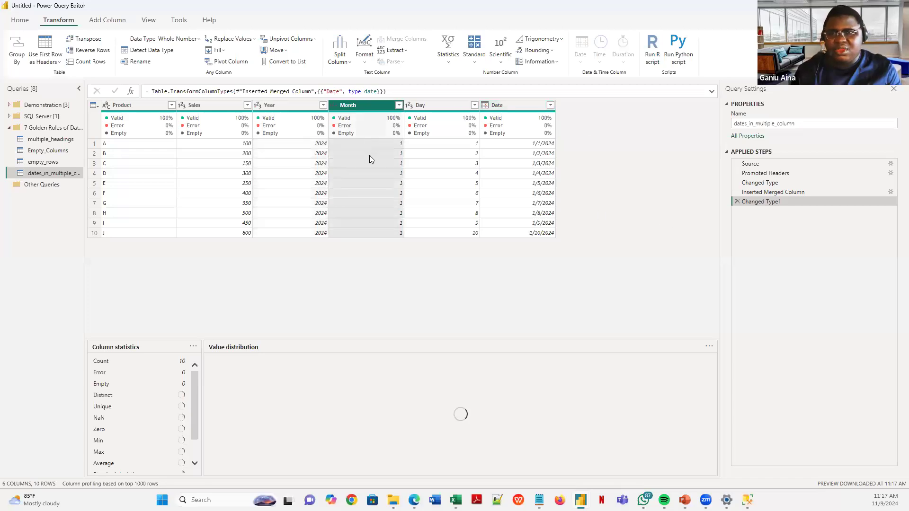
left_click(370, 155)
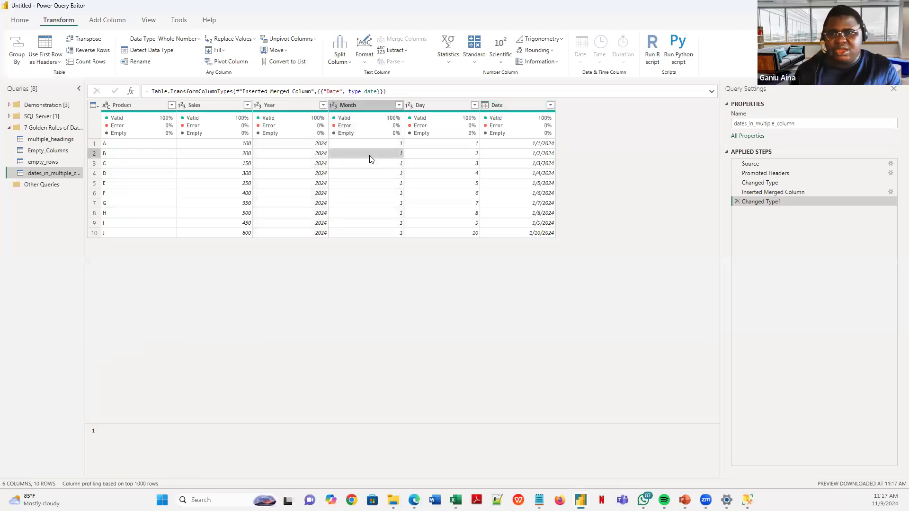
left_click(517, 106)
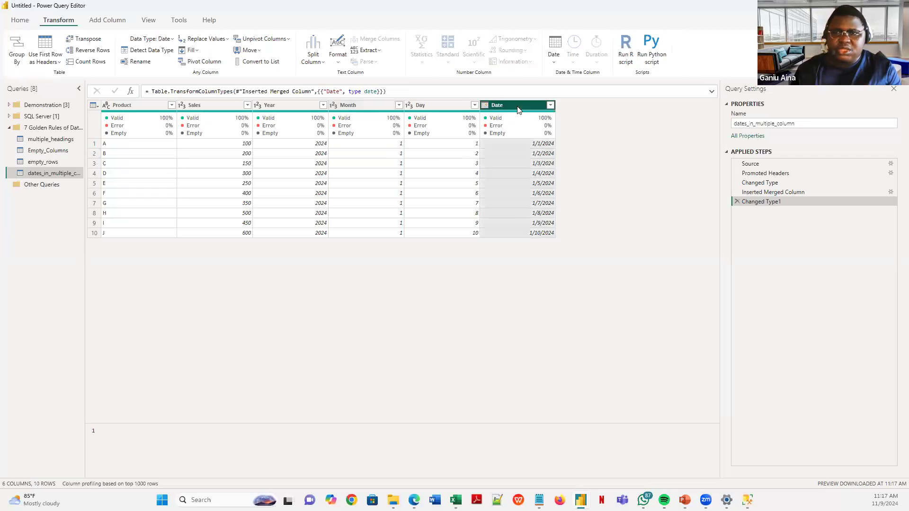
left_click(118, 106, "ctrl")
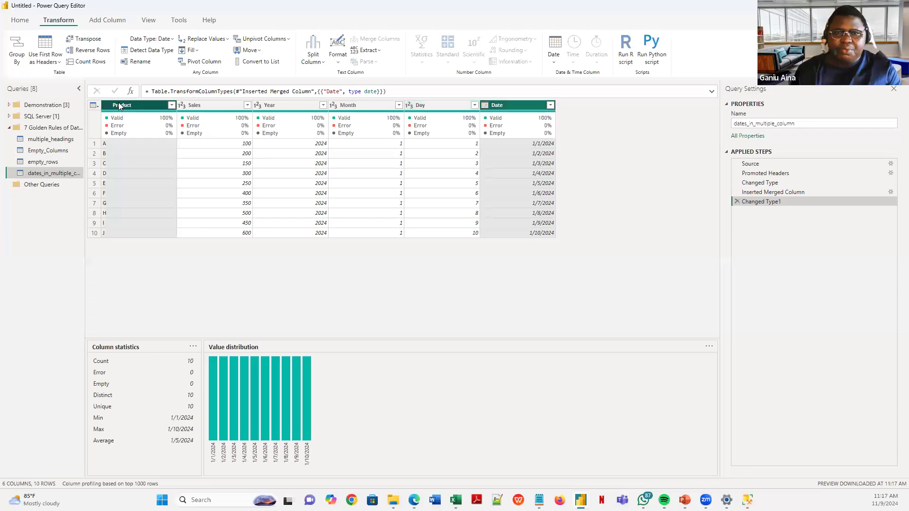
left_click(208, 107, "ctrl")
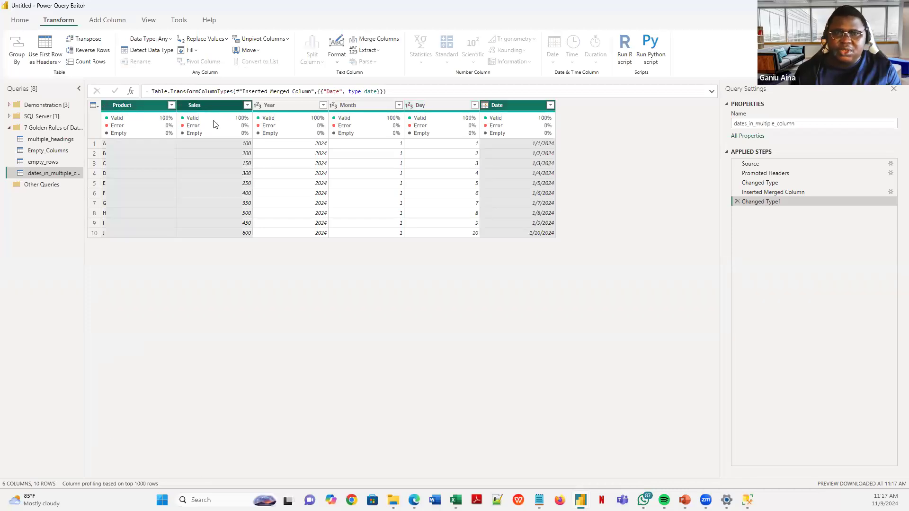
right_click(212, 123)
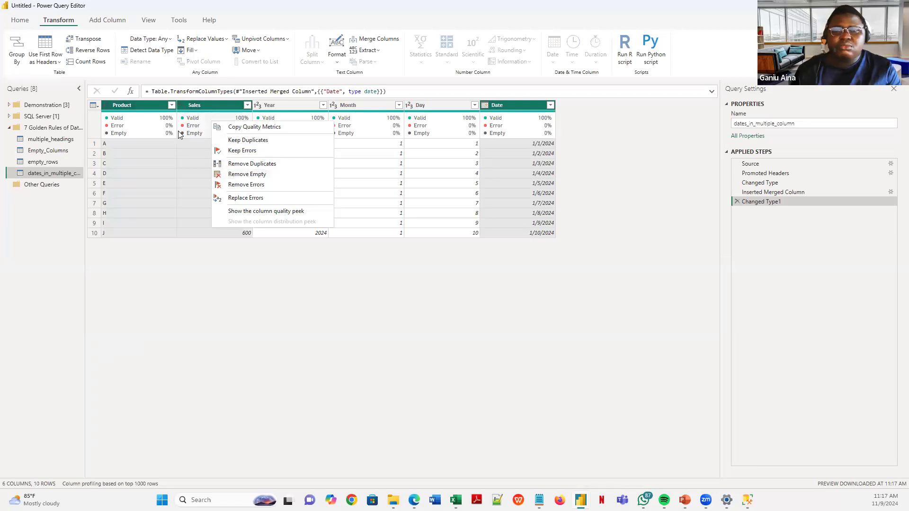
right_click(187, 118)
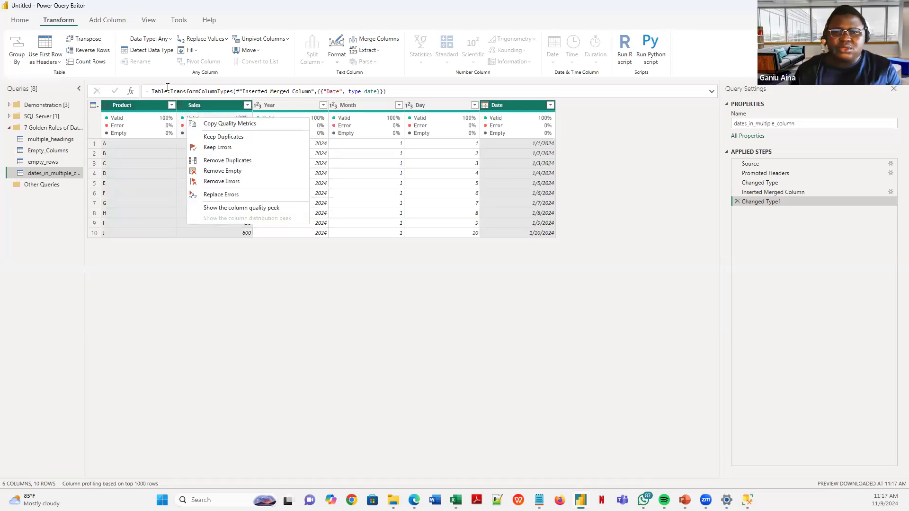
left_click(19, 22)
left_click(19, 22)
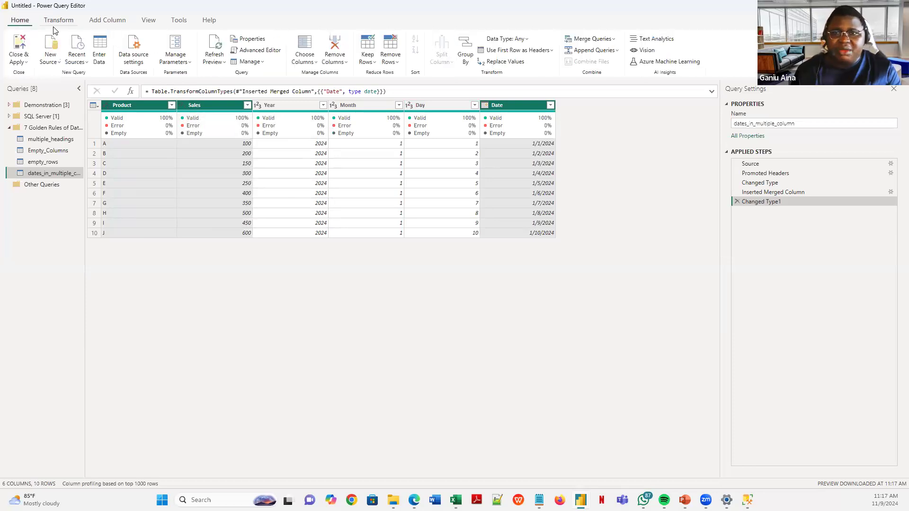
left_click(346, 66)
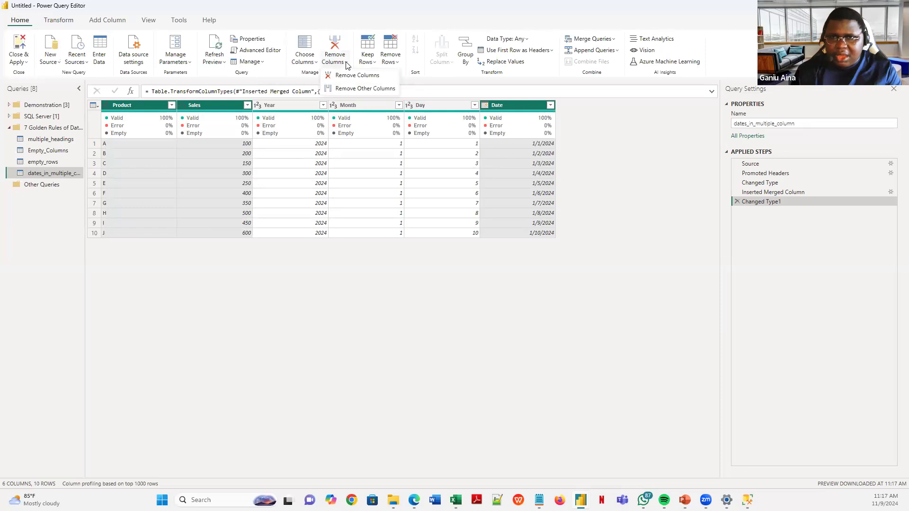
left_click(355, 90)
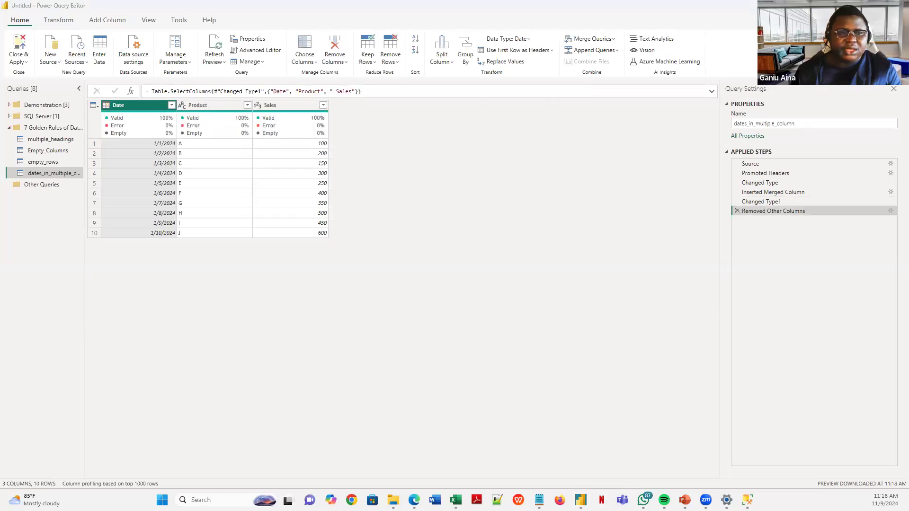
- Advance the slide show to 'Rule 5: Unique Data in Unique Columns' and reveal both bullets
key("alt+Tab")
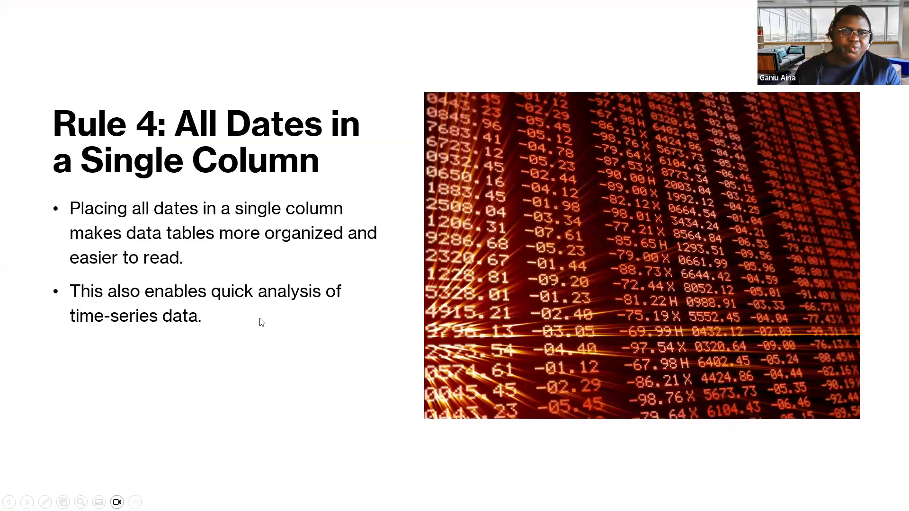
left_click(210, 325)
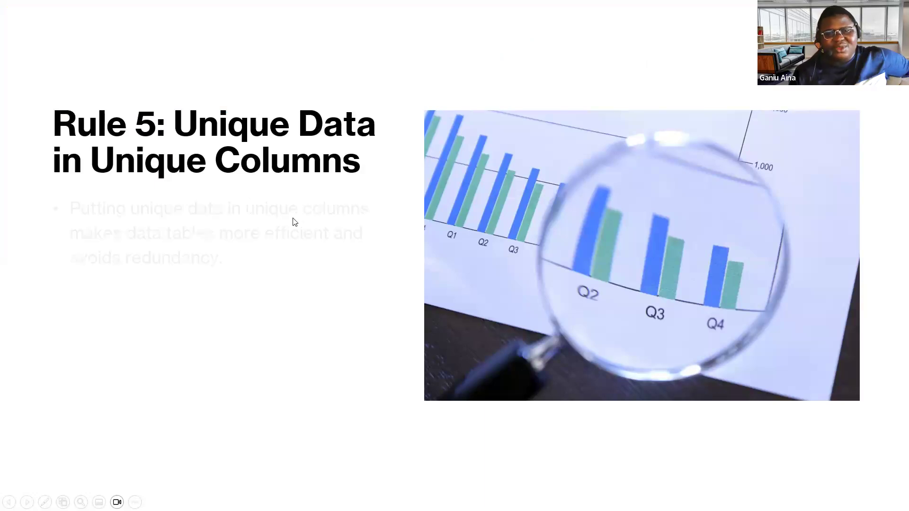
left_click(292, 218)
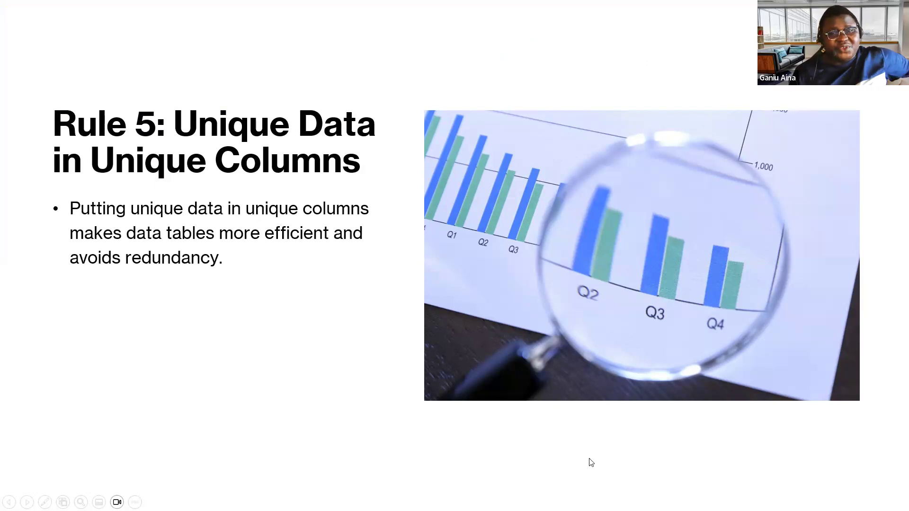
left_click(231, 300)
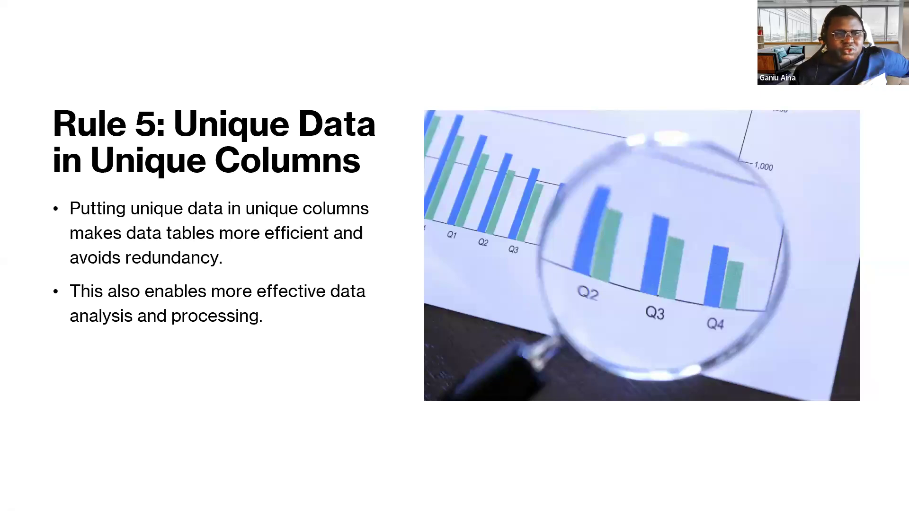
key("alt+Tab")
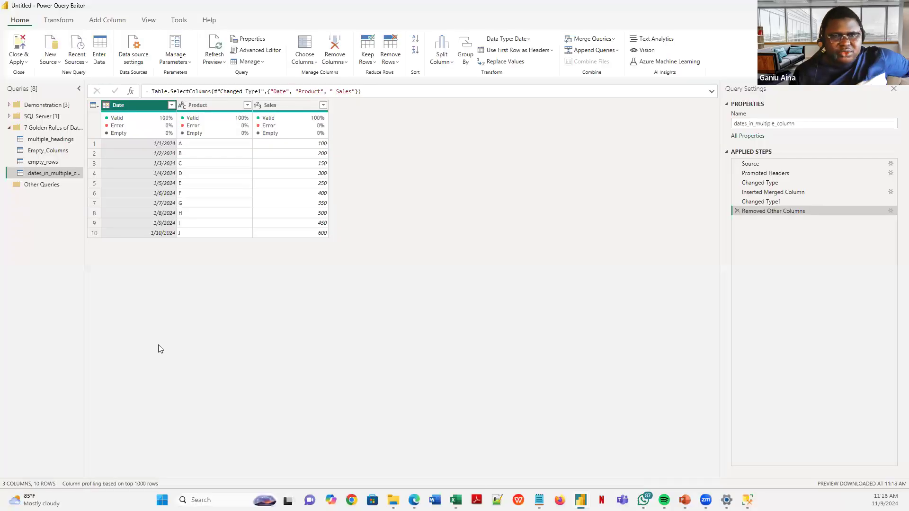
right_click(52, 131)
mouse_move(94, 162)
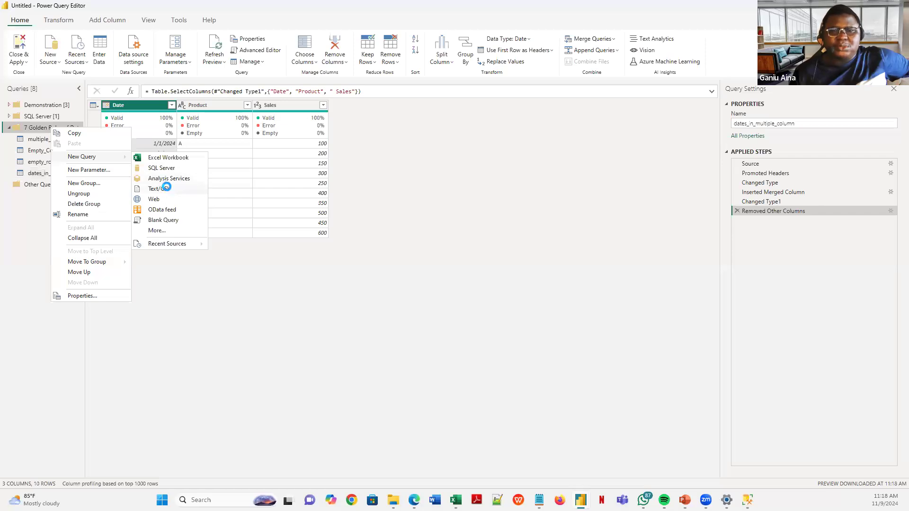
left_click(166, 190)
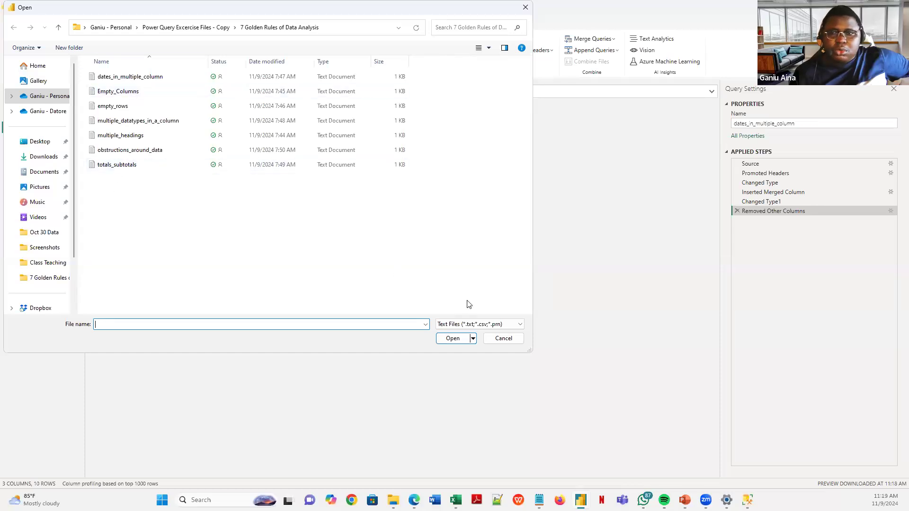
left_click(497, 338)
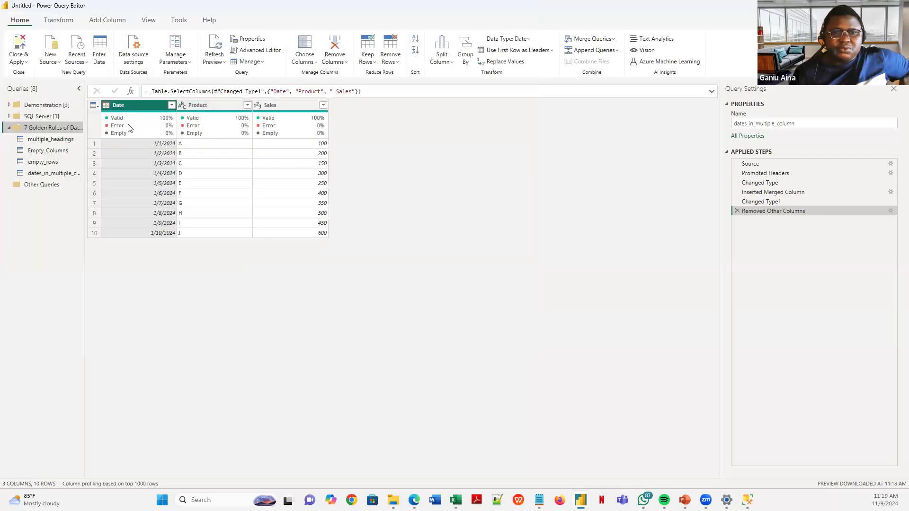
- In multiple_headings, replace Product value B with A, then view the Product column's value profile
left_click(54, 140)
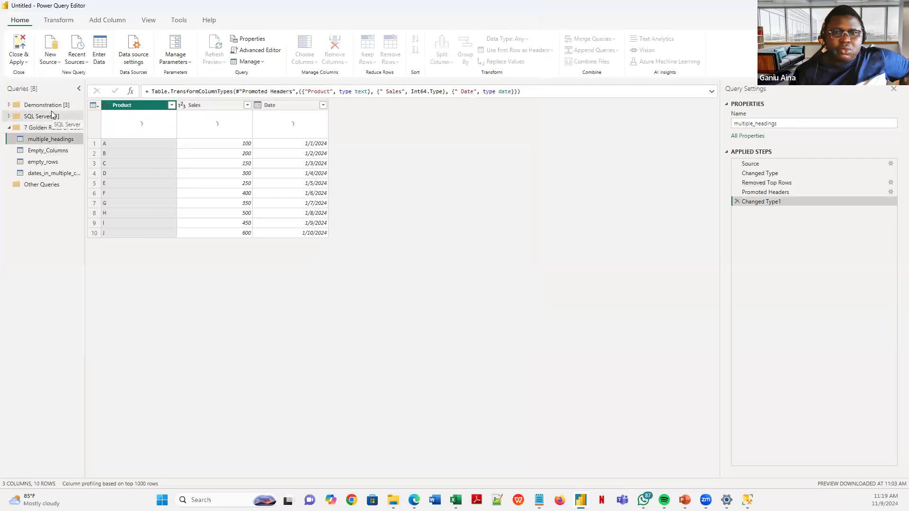
left_click(111, 151)
right_click(108, 160)
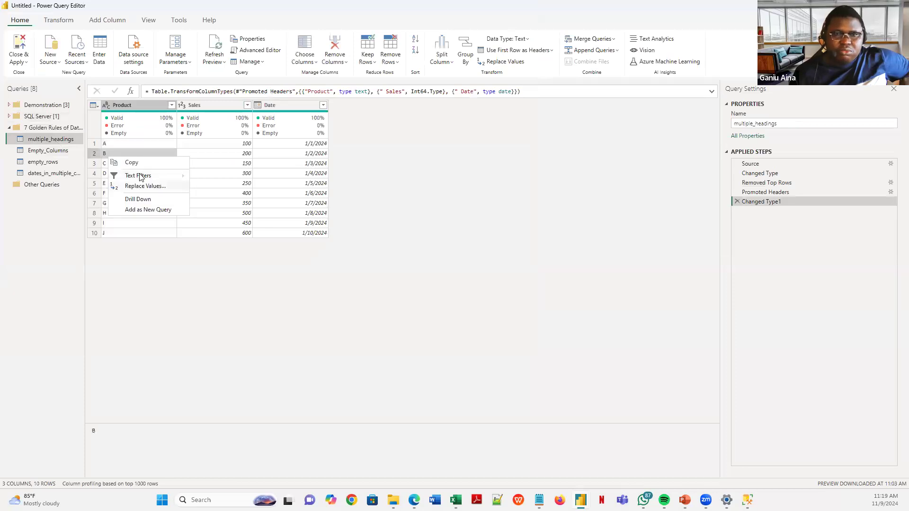
left_click(142, 186)
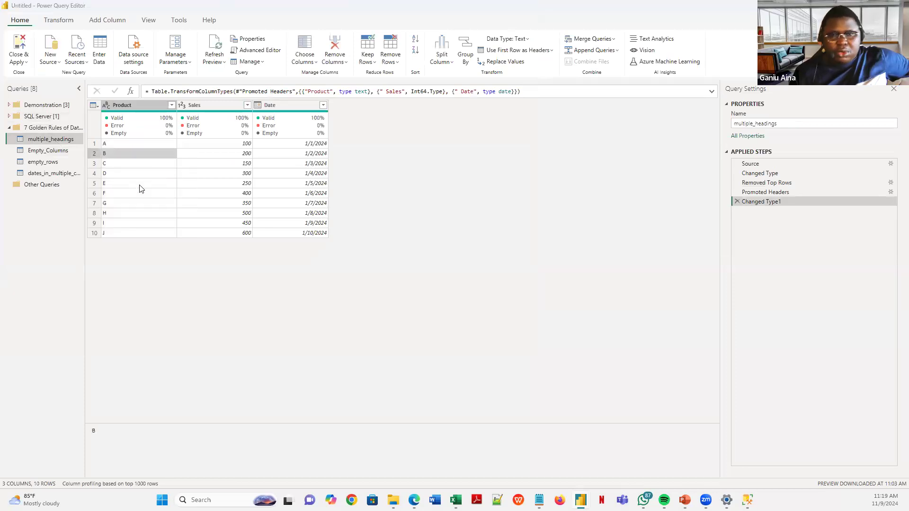
type("A")
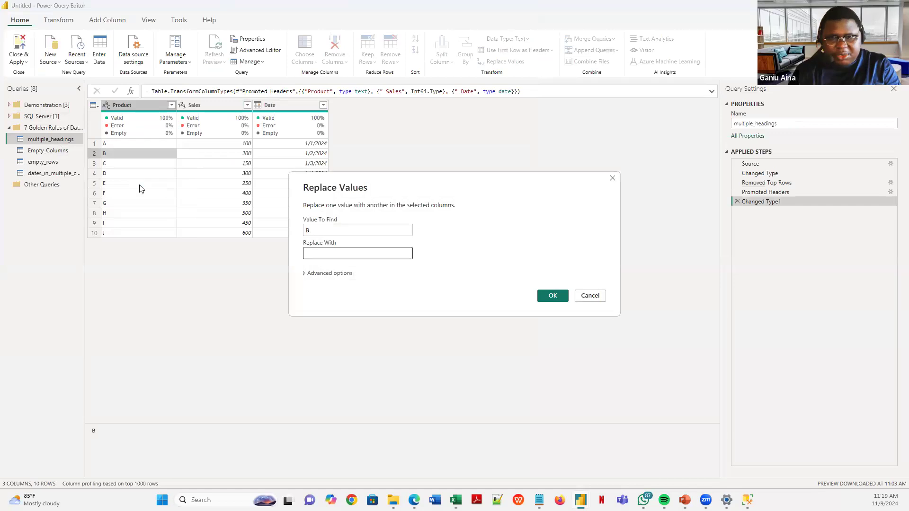
left_click(552, 295)
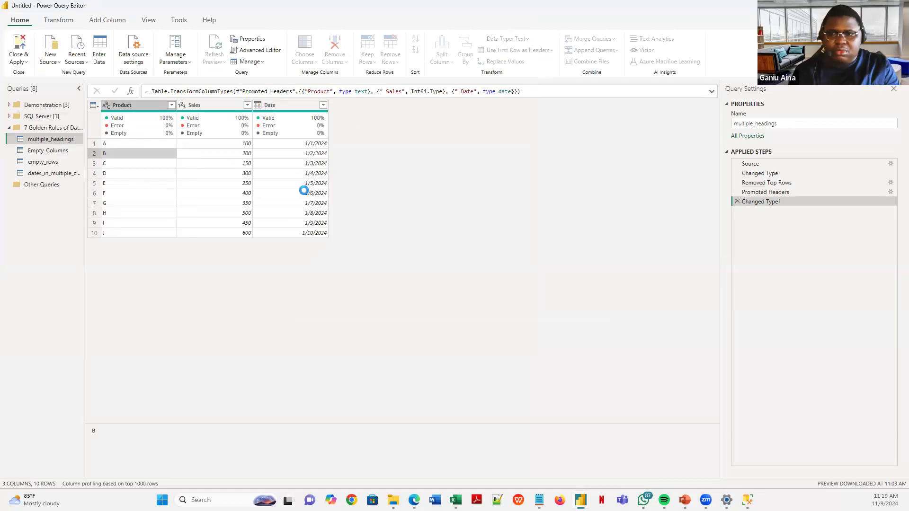
left_click(116, 147)
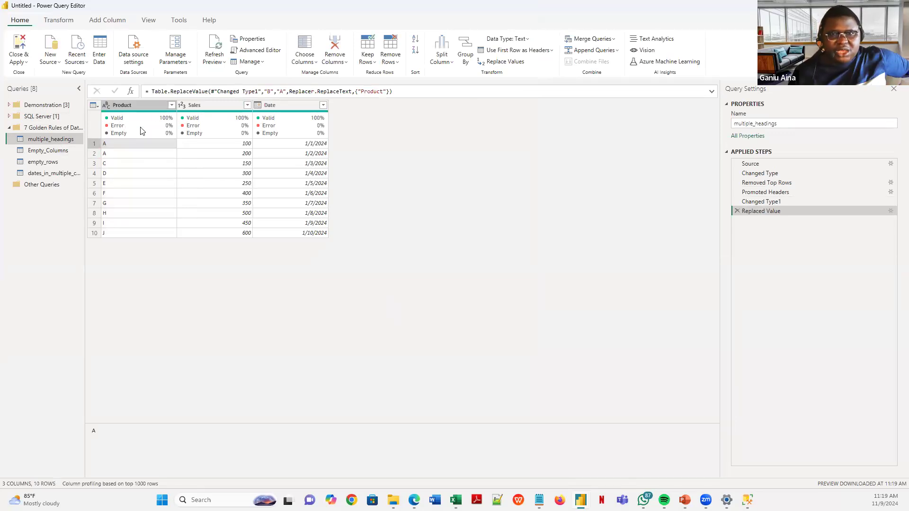
left_click(138, 106)
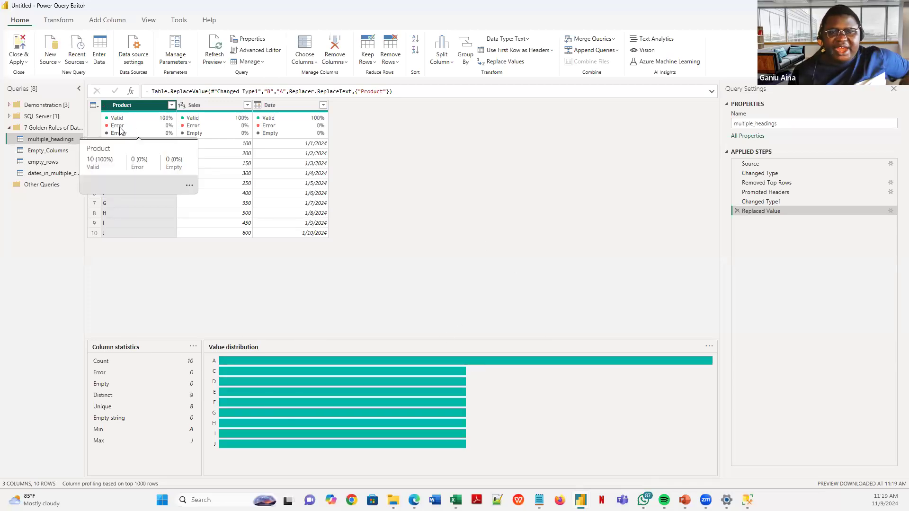
left_click(147, 21)
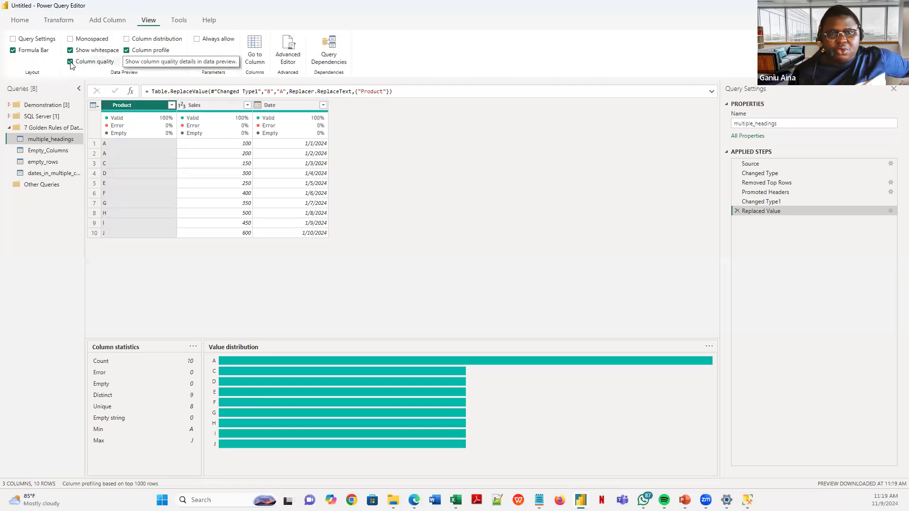
left_click(22, 20)
left_click(149, 21)
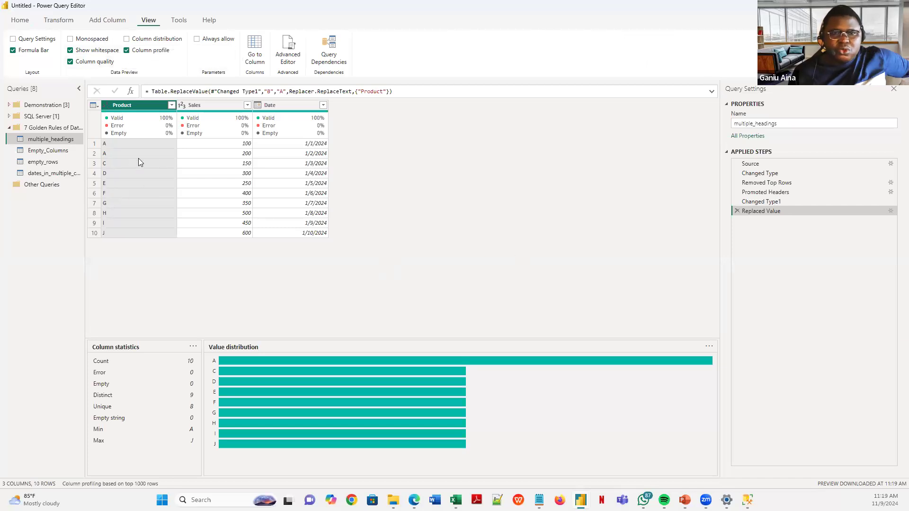
left_click(113, 141)
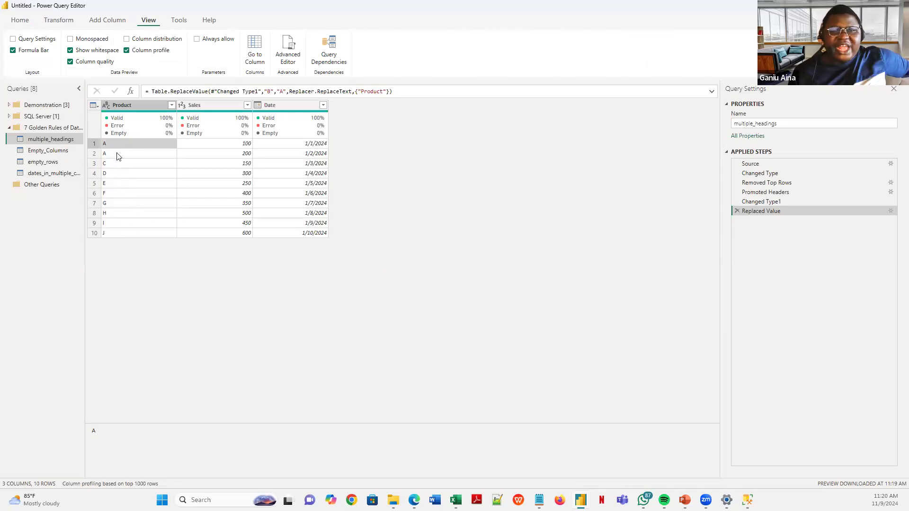
left_click(129, 104)
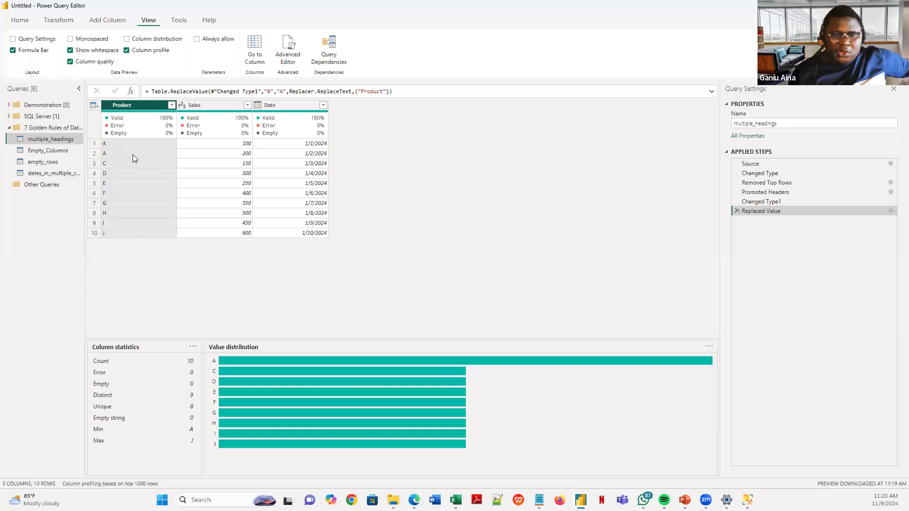
left_click(94, 144)
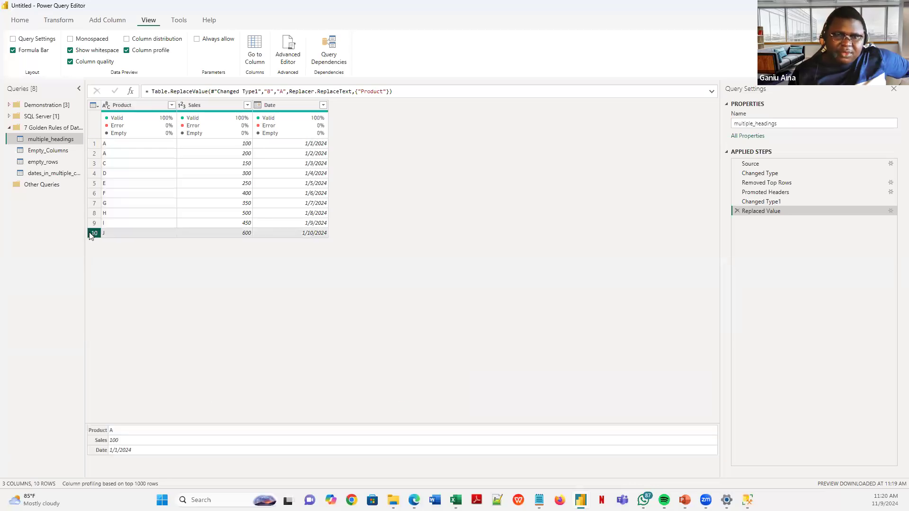
left_click(94, 155)
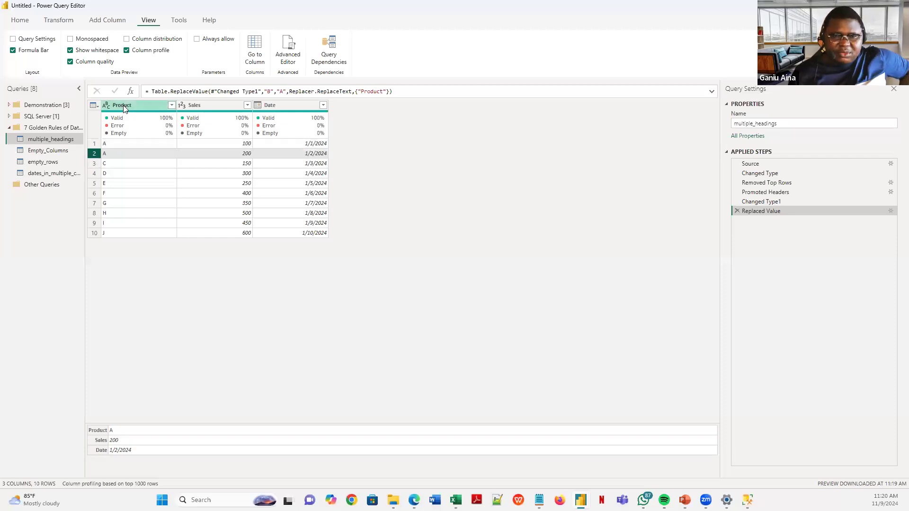
left_click(124, 108)
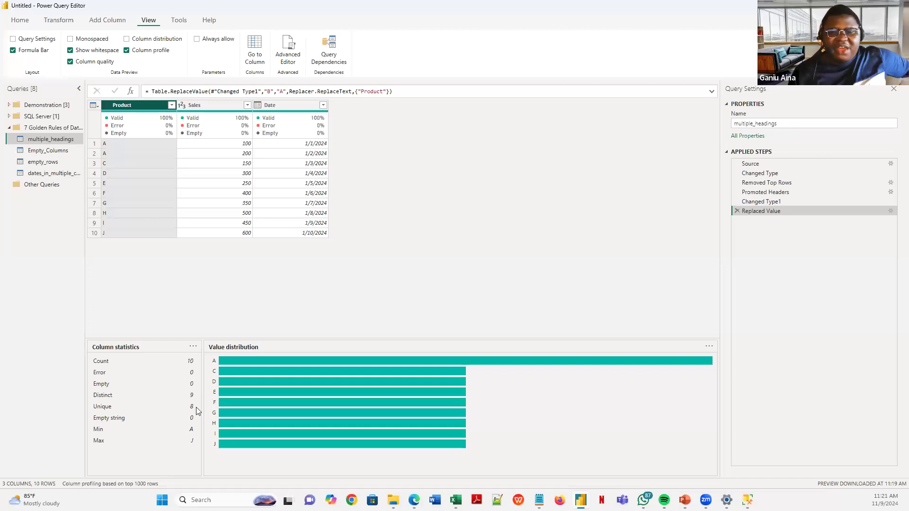
left_click(134, 195)
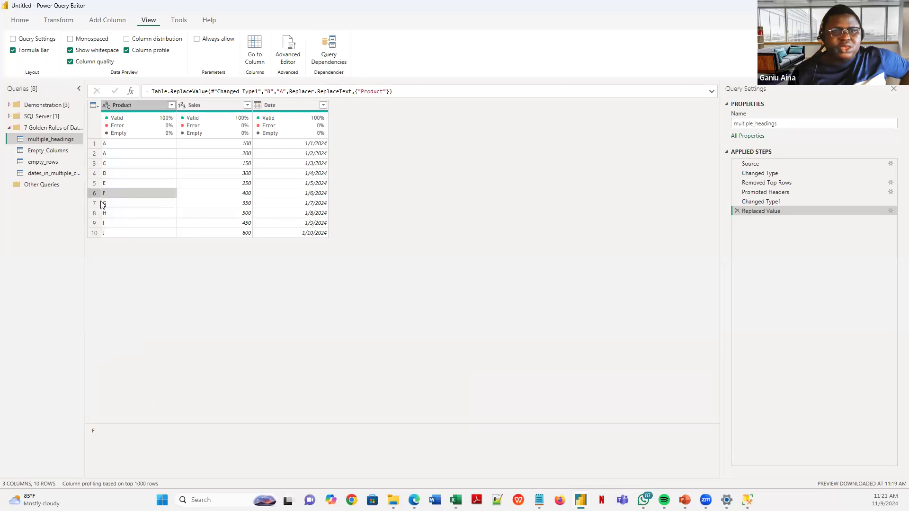
left_click(130, 106)
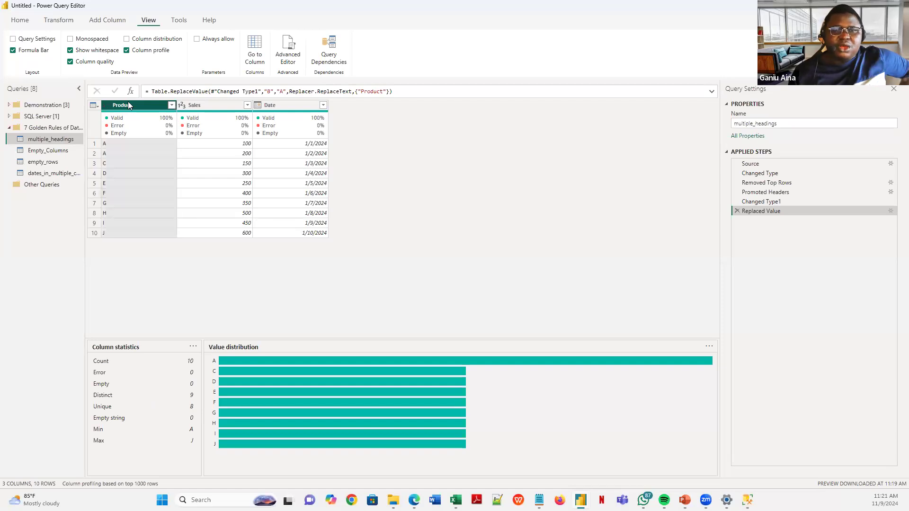
- Try Remove Duplicates on Product, delete that step, and bring back the Rule 5 slide show
right_click(128, 105)
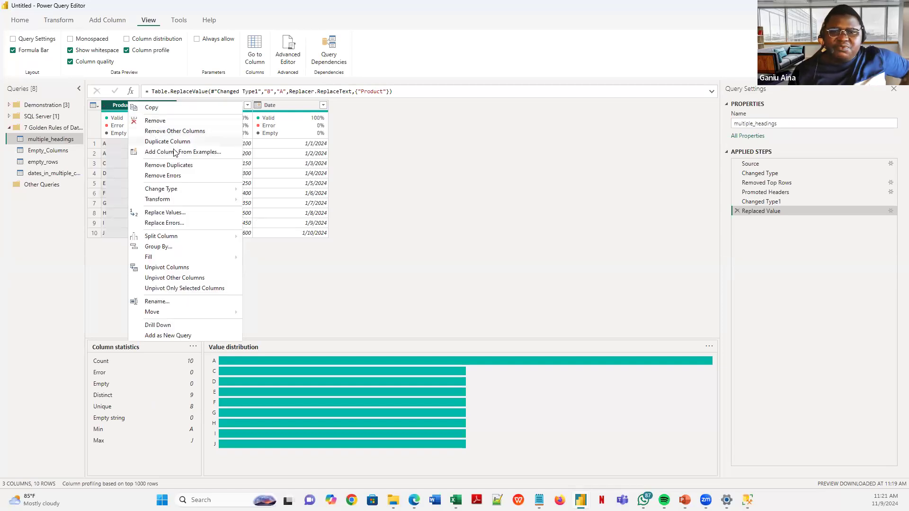
left_click(163, 169)
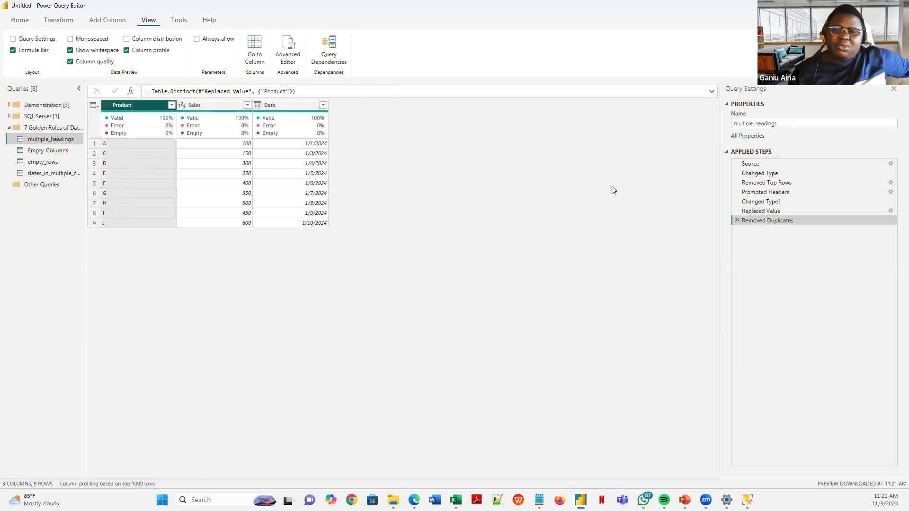
left_click(737, 220)
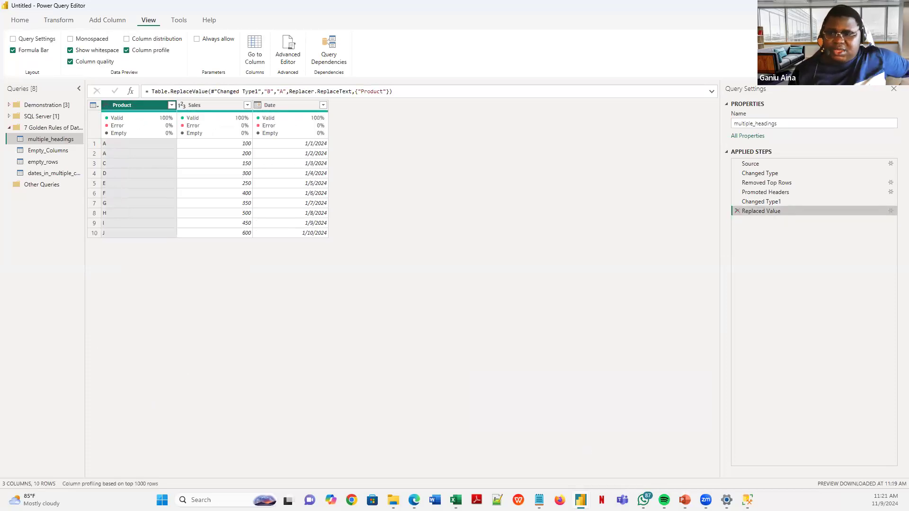
mouse_move(685, 500)
left_click(677, 449)
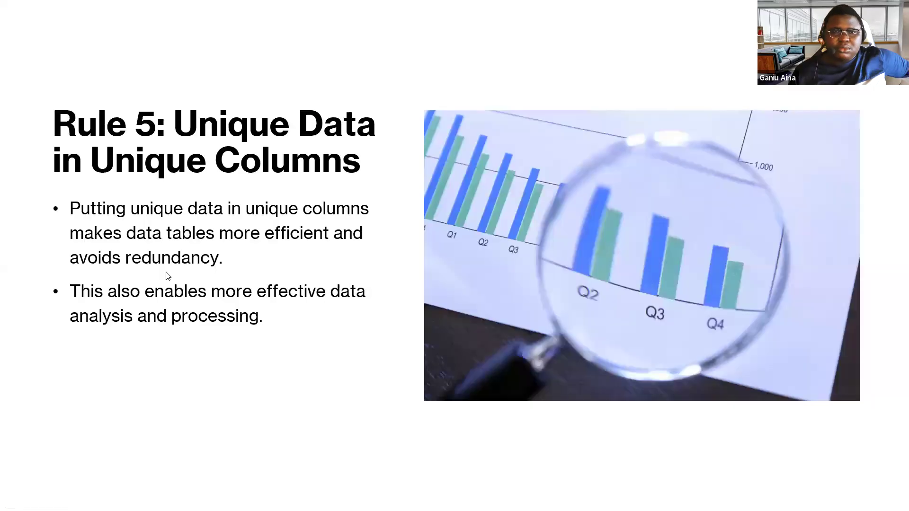
- Advance to the Rule 6 slide on avoiding totals and subtotals, then return to Excel
left_click(168, 275)
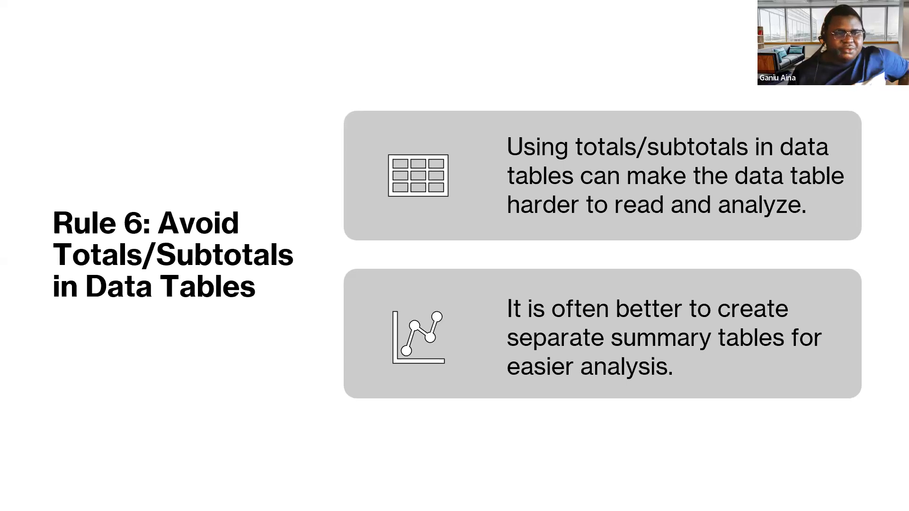
key("alt+Tab")
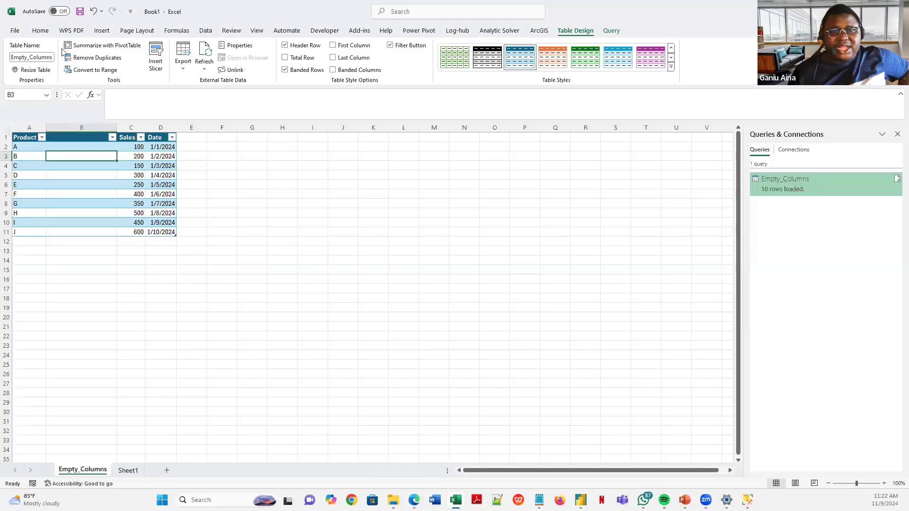
- Launch Power Query Editor from Excel's Data > Get Data menu
left_click(204, 31)
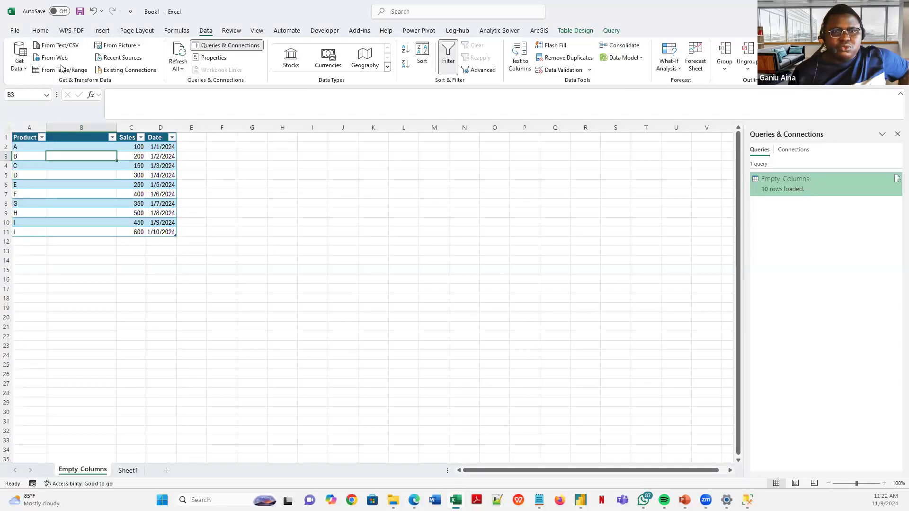
left_click(19, 59)
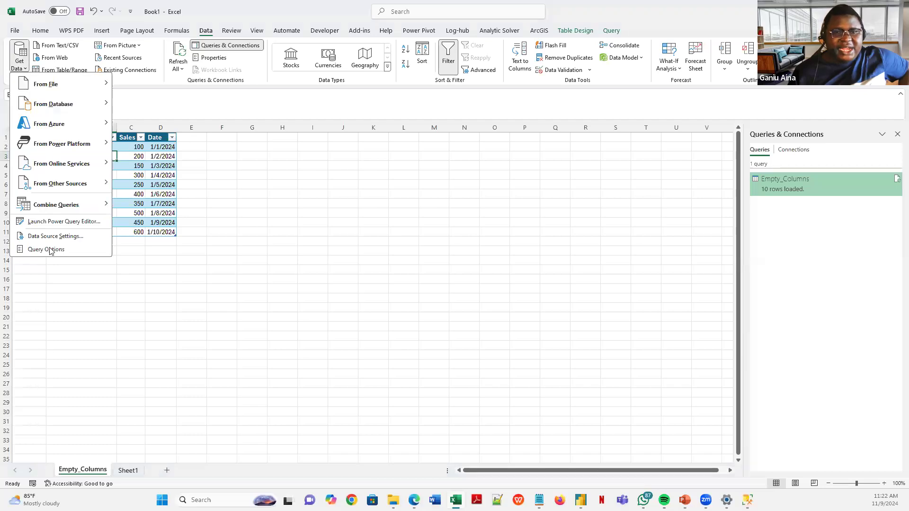
left_click(69, 222)
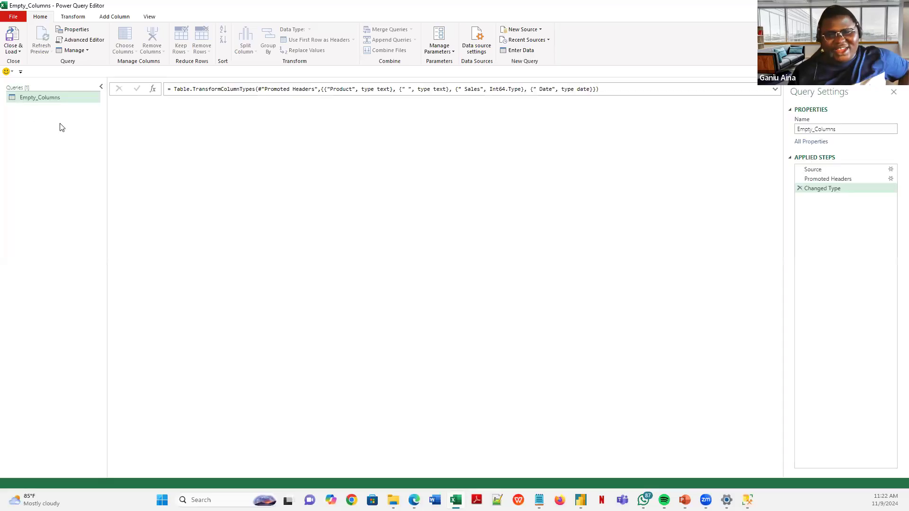
- Import totals_subtotals.txt as a new Text/CSV query, then Close & Load To back into Excel
right_click(56, 124)
mouse_move(84, 141)
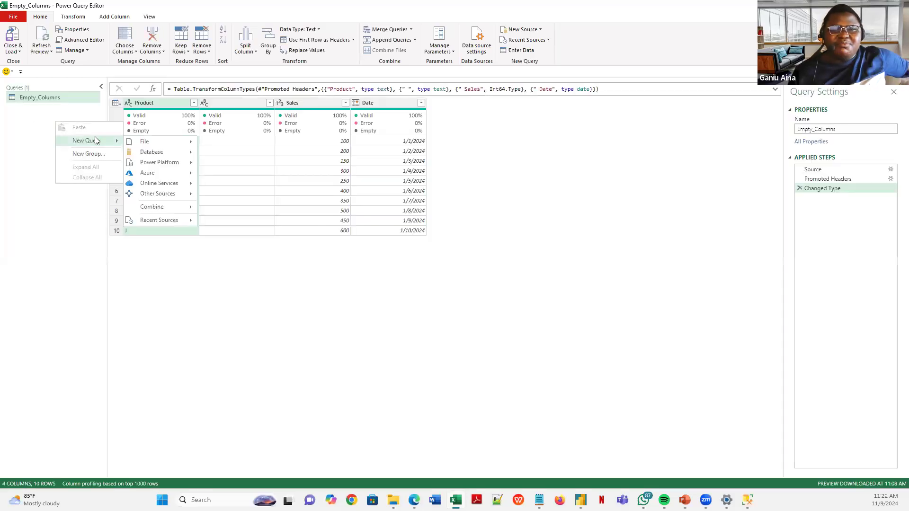
mouse_move(166, 143)
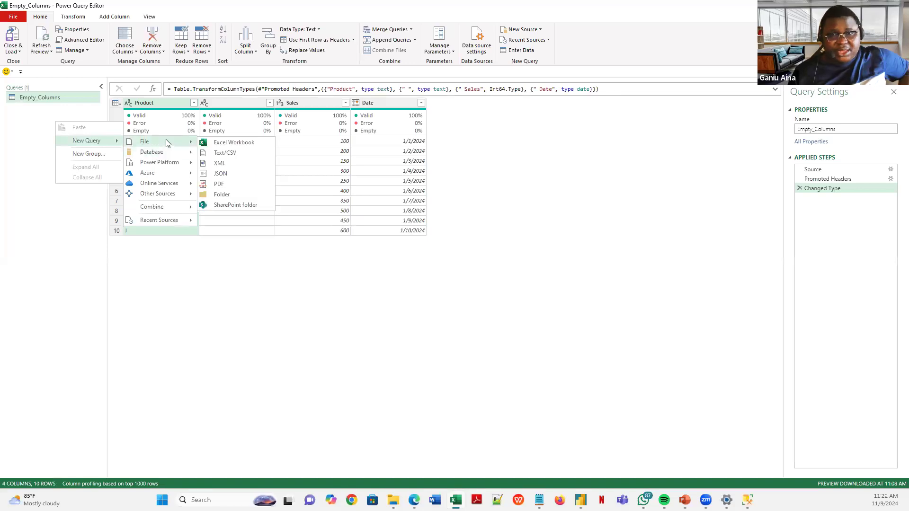
left_click(220, 153)
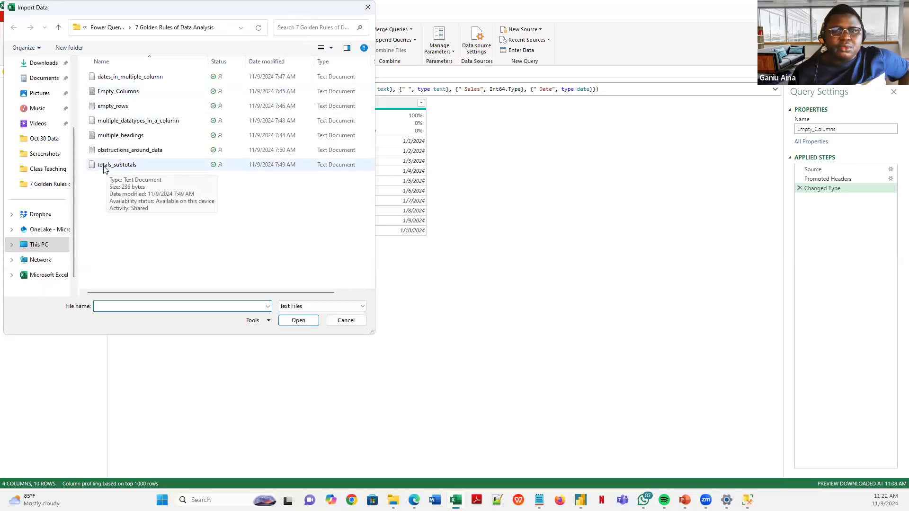
left_click(104, 168)
left_click(298, 324)
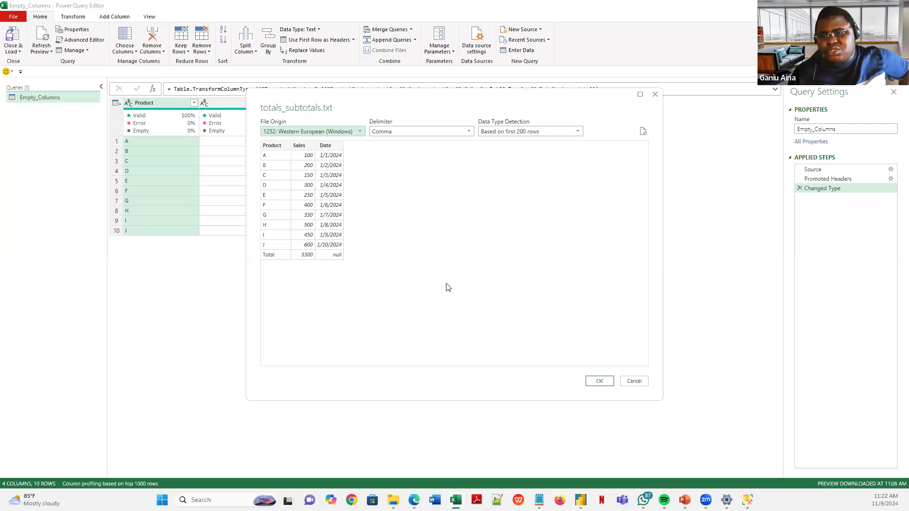
left_click(597, 381)
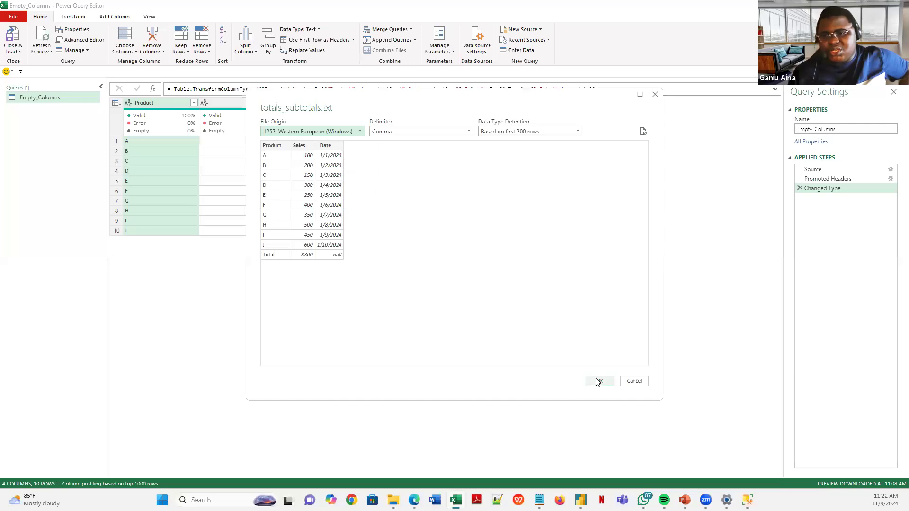
left_click(20, 52)
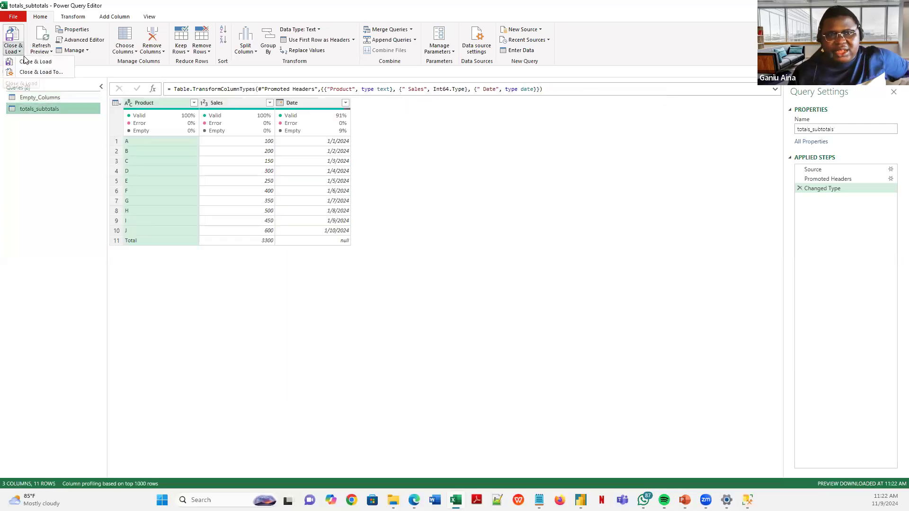
left_click(45, 73)
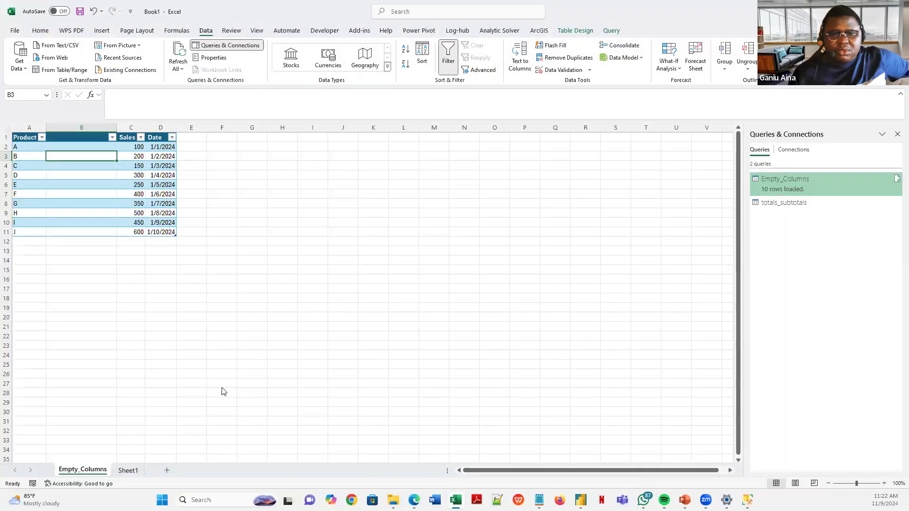
- Load totals_subtotals into a sheet, then clear and restore the 3300 Sales total in B12
left_click(529, 283)
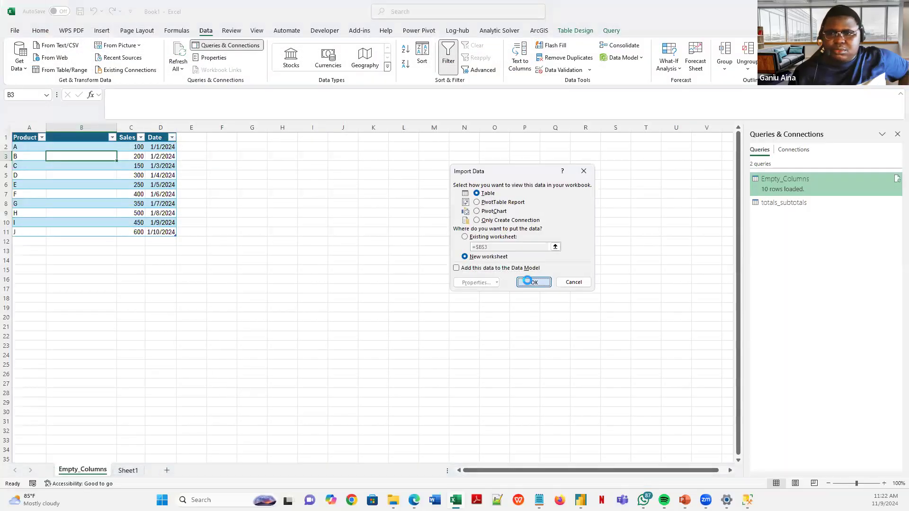
left_click(69, 242)
key("Delete")
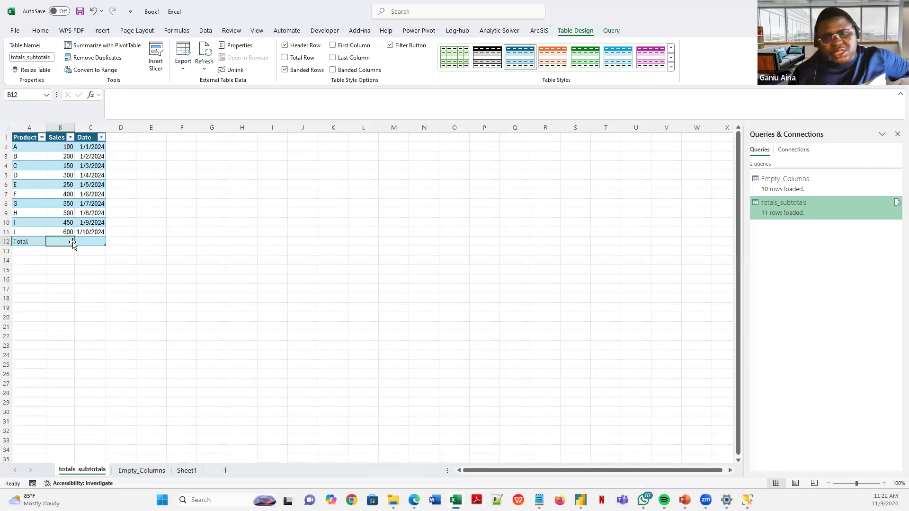
left_click(199, 266)
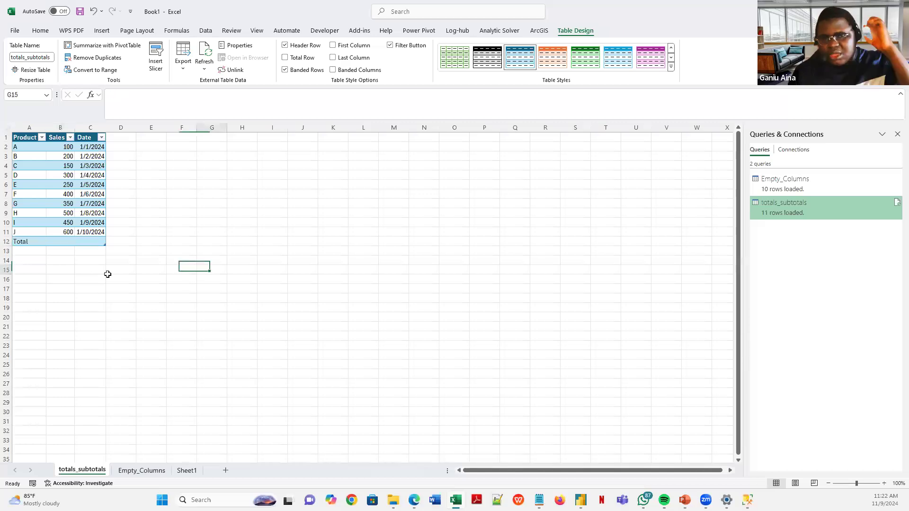
left_click(62, 241)
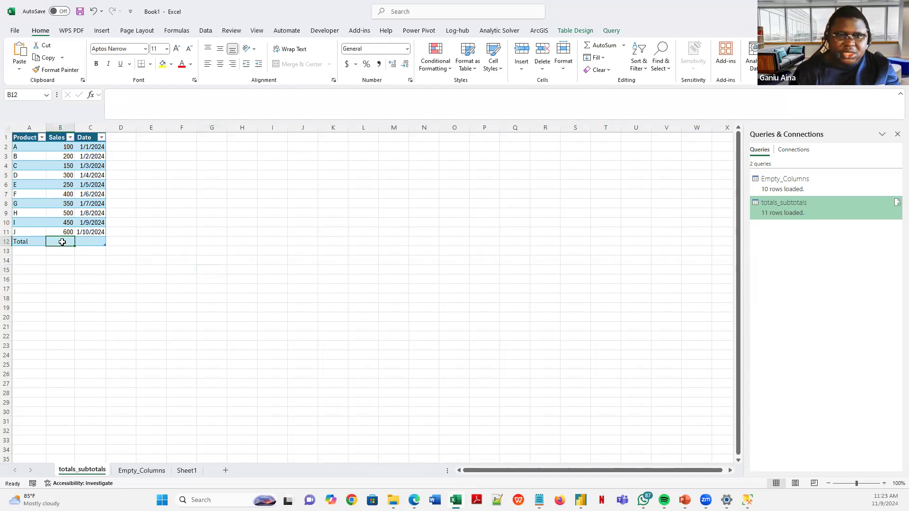
key("ctrl+z")
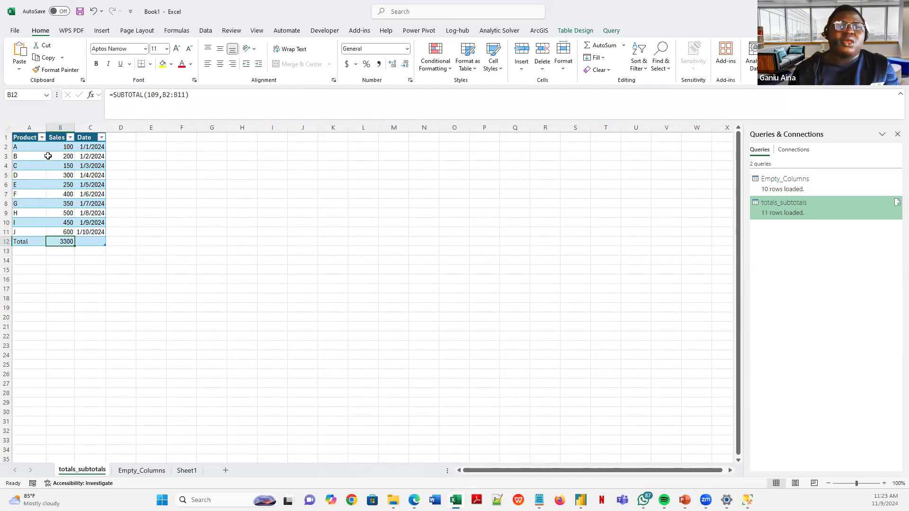
- Select the Product and Sales data A1:B12, including the Total row
left_click(29, 127)
left_click(33, 140)
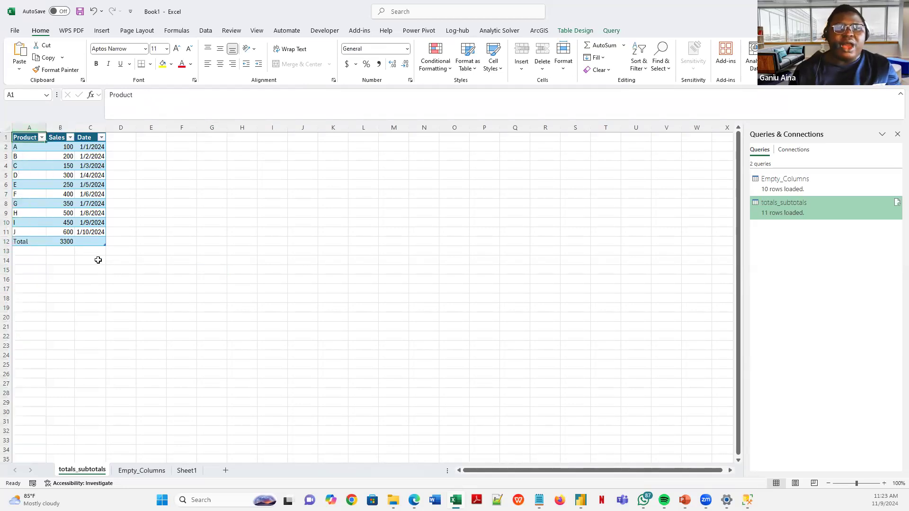
left_click(68, 239, "shift")
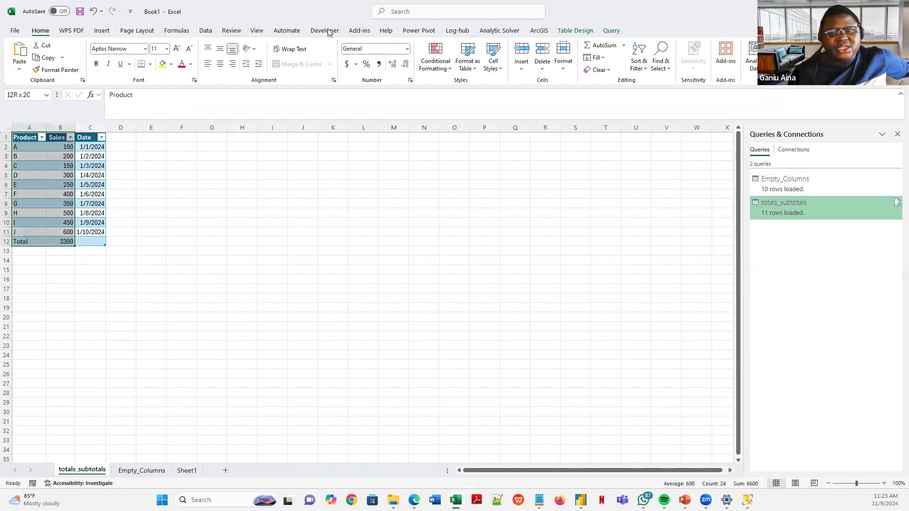
- Insert a clustered bar chart of Sales per product via Recommended Charts > All Charts > Bar
left_click(102, 31)
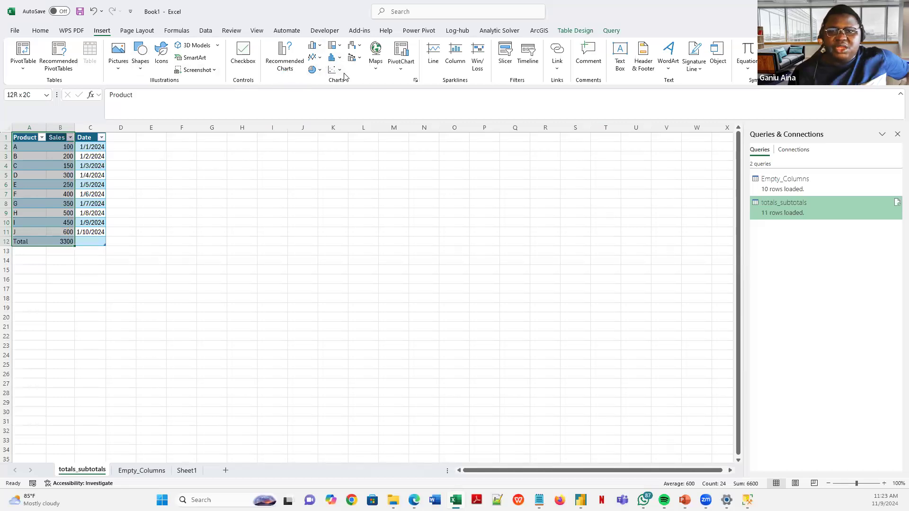
left_click(321, 48)
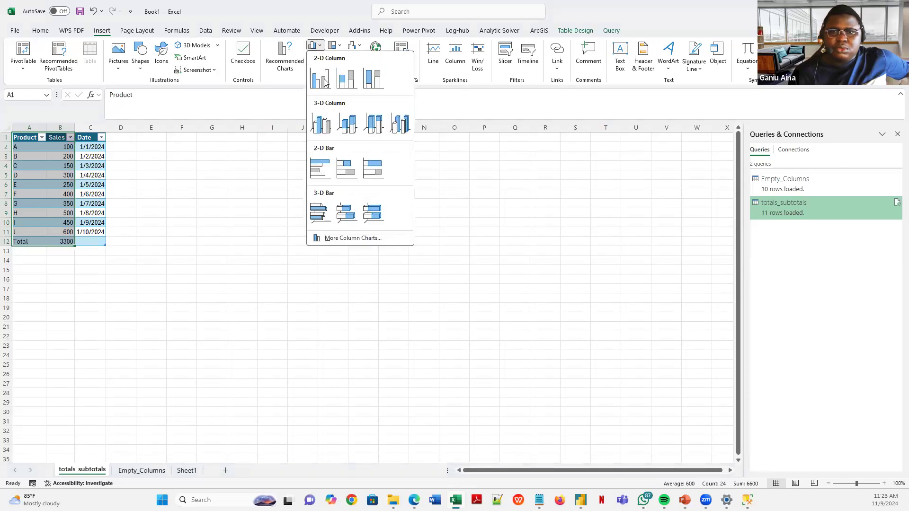
left_click(332, 136)
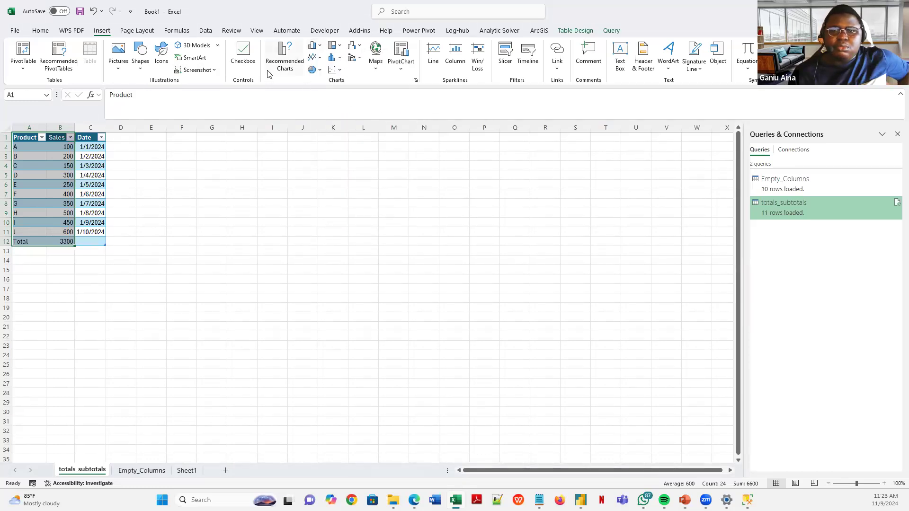
left_click(285, 56)
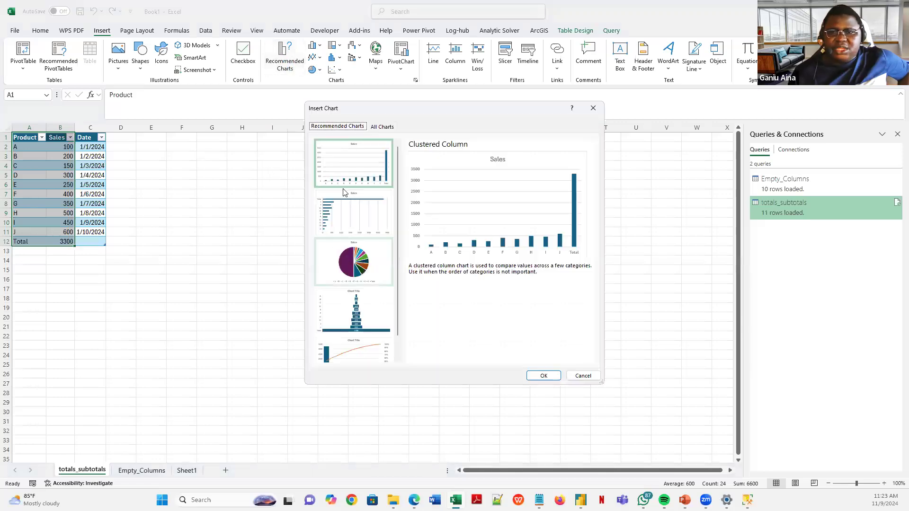
left_click(380, 126)
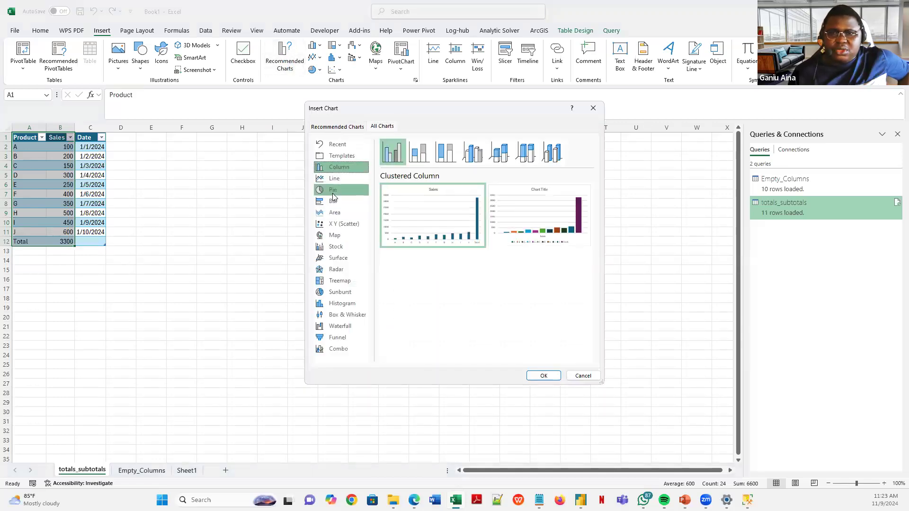
left_click(334, 201)
left_click(545, 373)
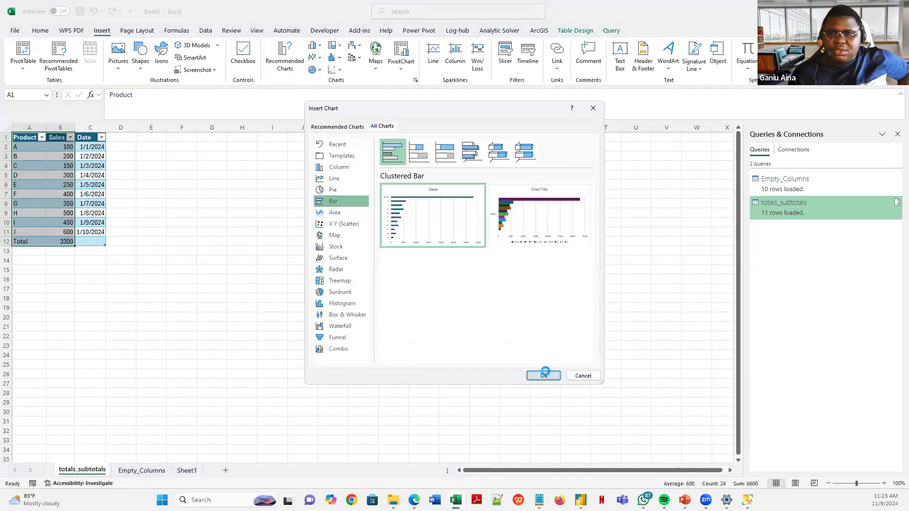
left_click(61, 257)
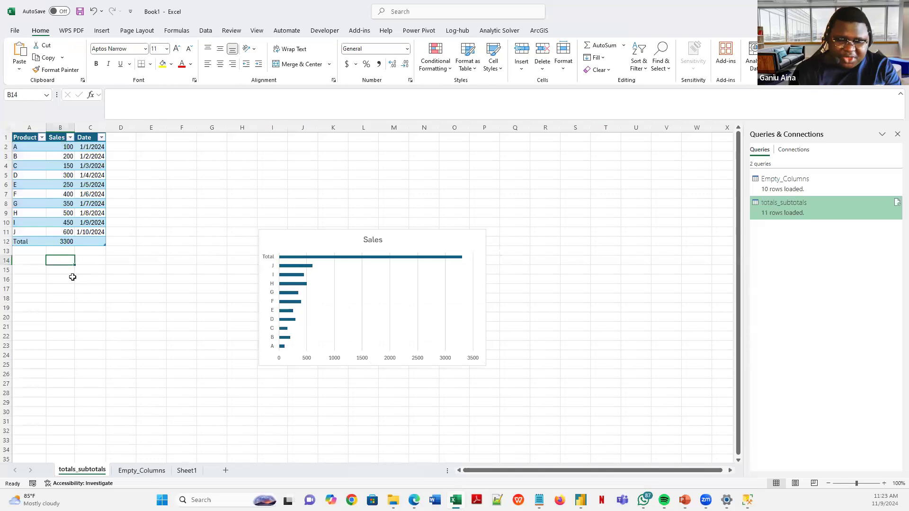
- Enter =SUM over the Sales column in B14, giving 6600 with the Total double-counted
type("=s")
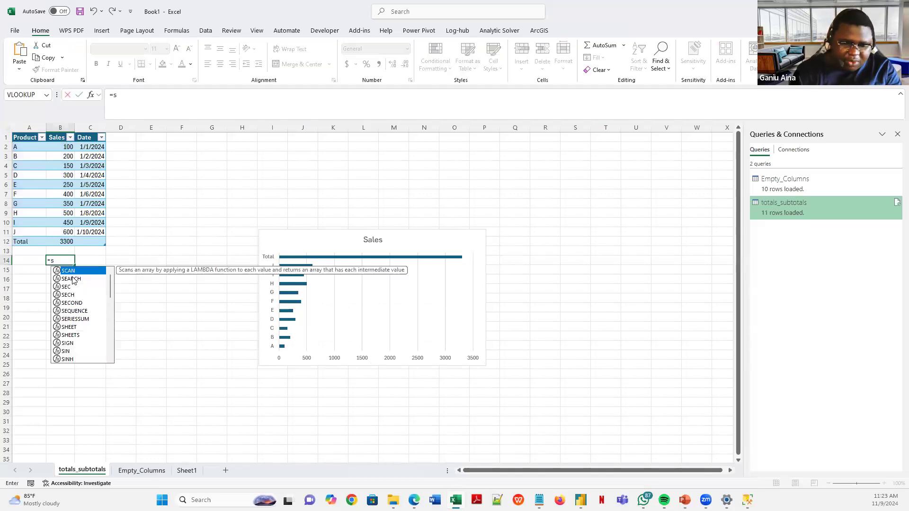
type("um")
key("Tab")
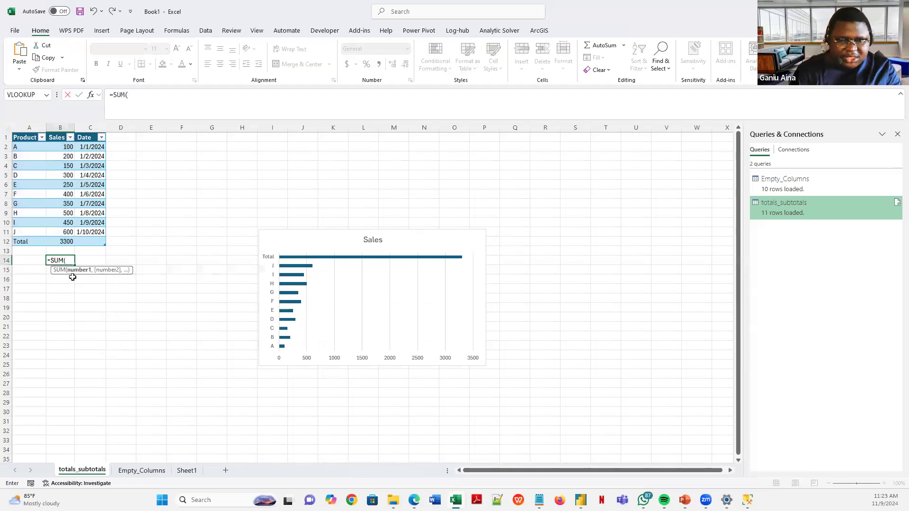
left_click(70, 242)
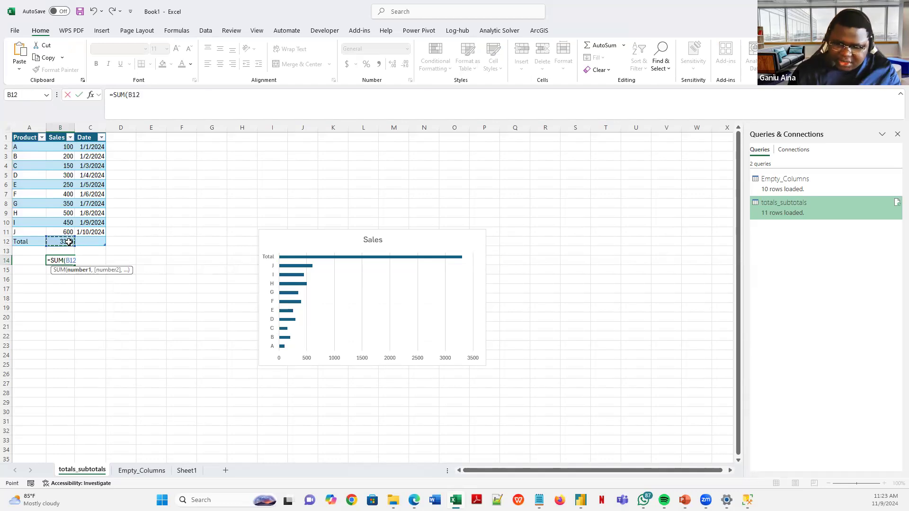
key("shift+Up")
key("shift+Up")
key("shift+Up")
key("shift+Up")
key("shift+Up")
key("shift+Up")
key("shift+Up")
key("shift+Up")
key("shift+Up")
key("shift+Up")
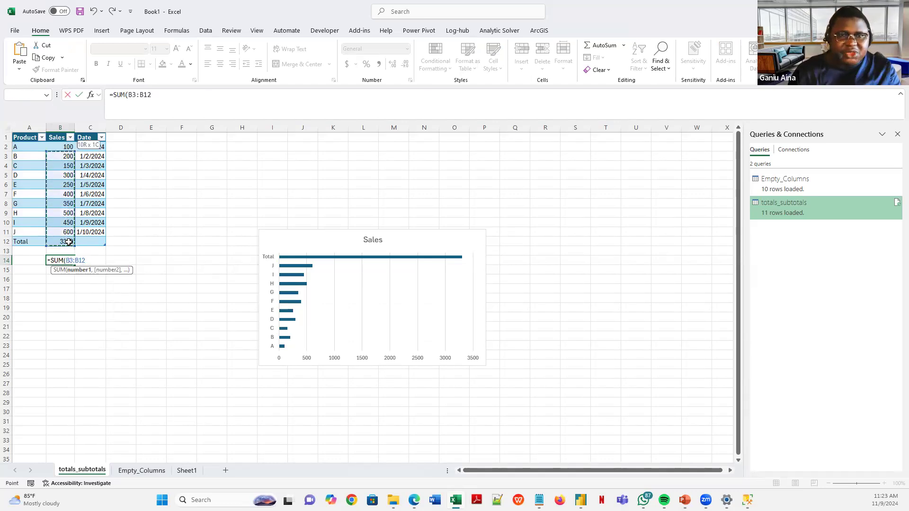
type(")")
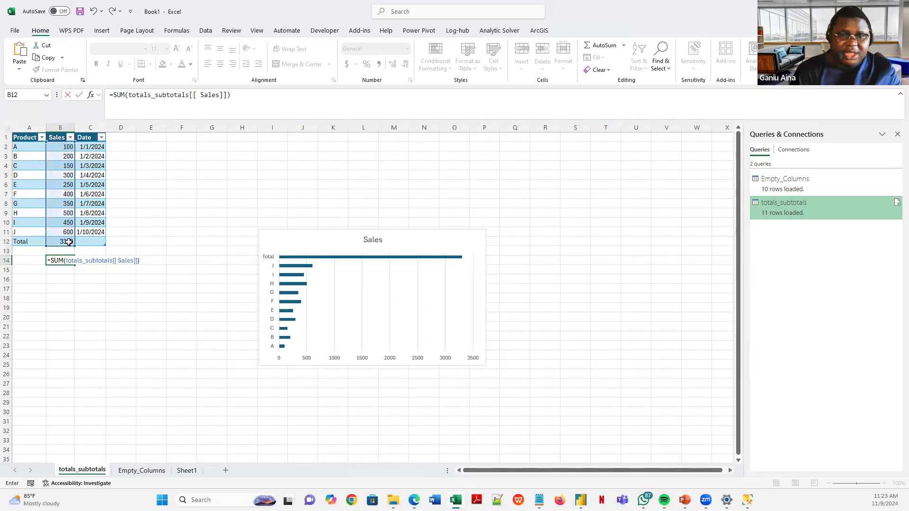
key("Return")
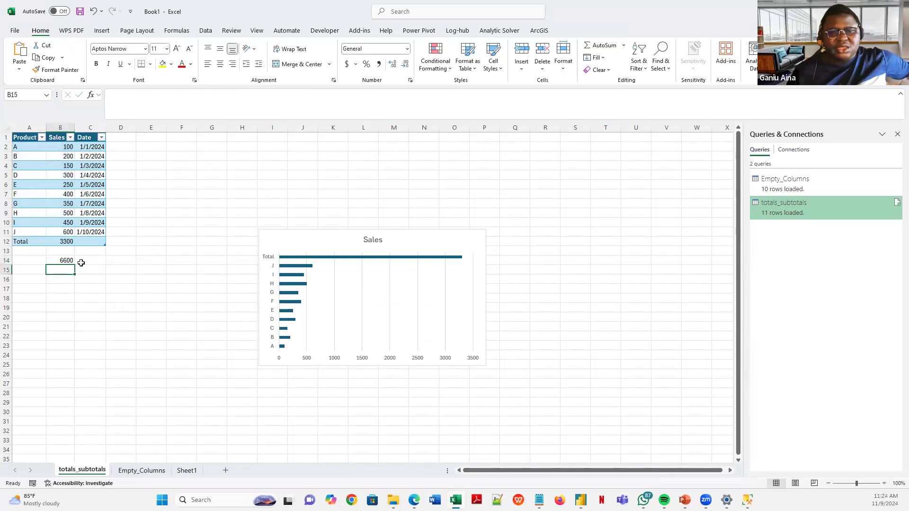
left_click(69, 260)
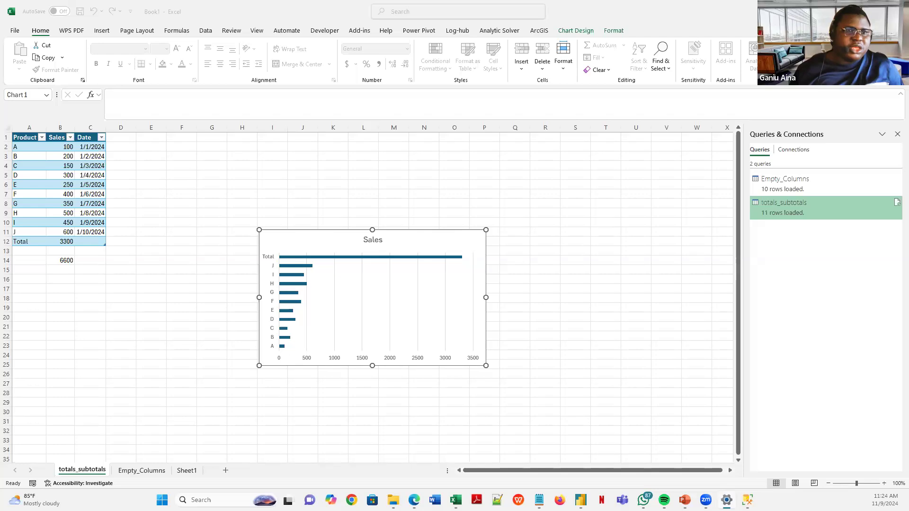
left_click(164, 378)
left_click(424, 337)
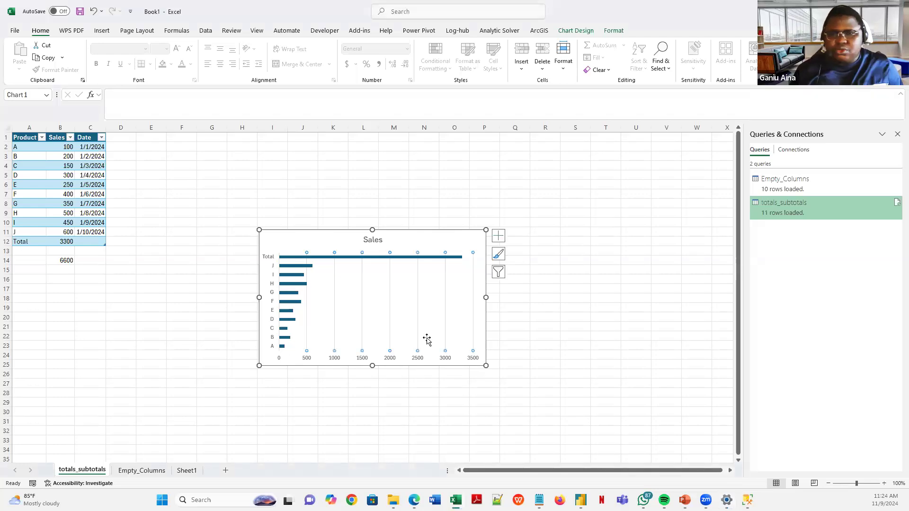
left_click(66, 260)
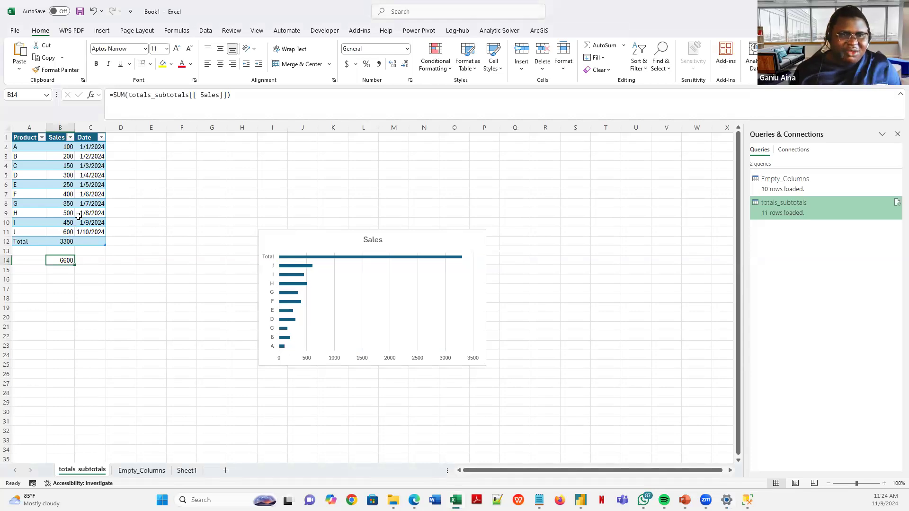
left_click(117, 263)
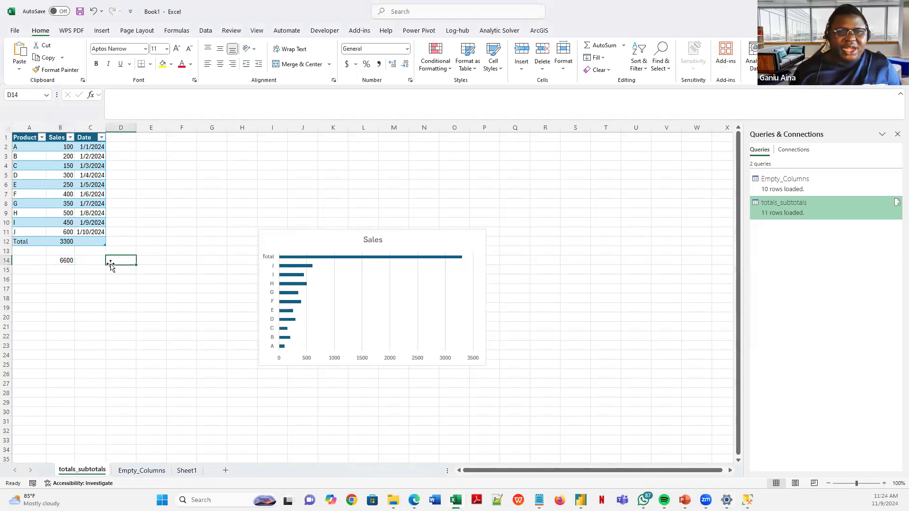
left_click(66, 260)
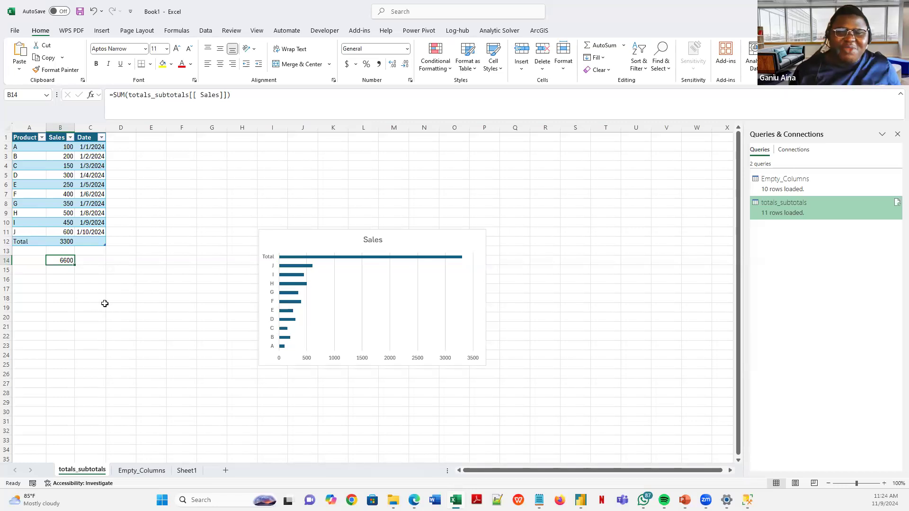
left_click(164, 244)
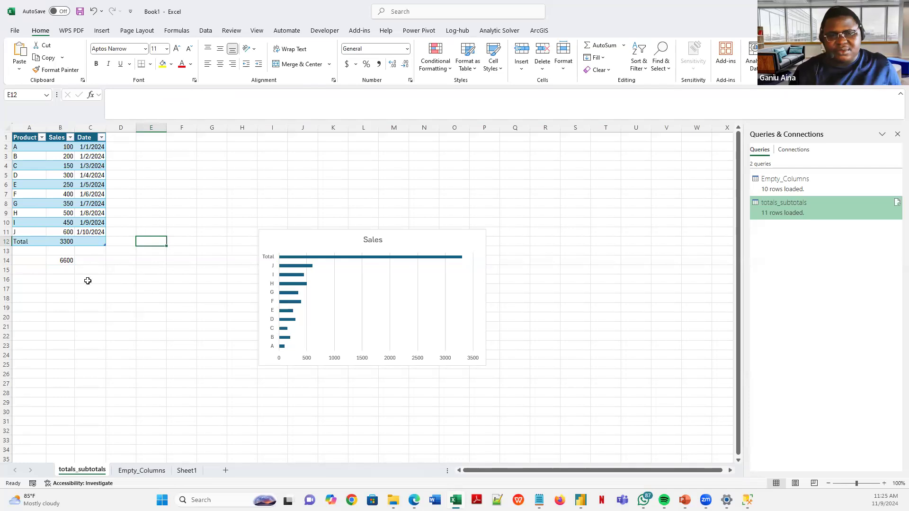
left_click(38, 243)
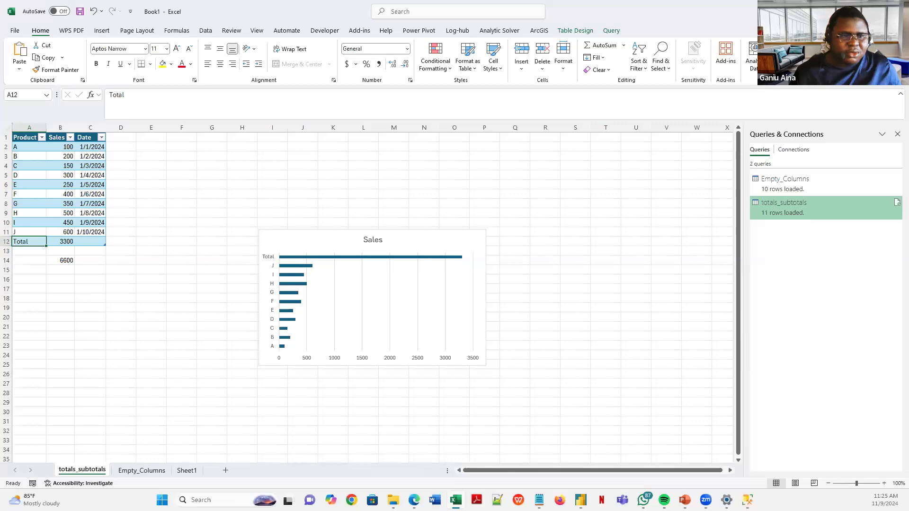
key("alt+Tab")
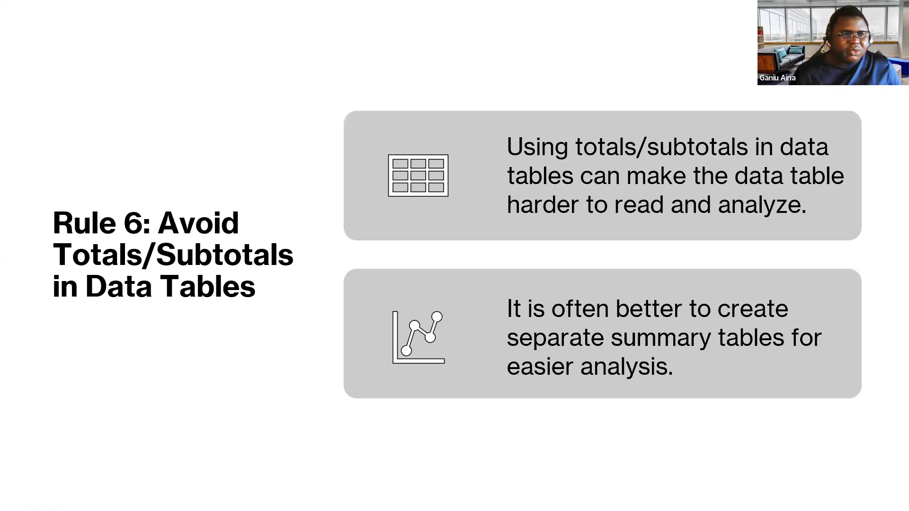
key("alt+Tab")
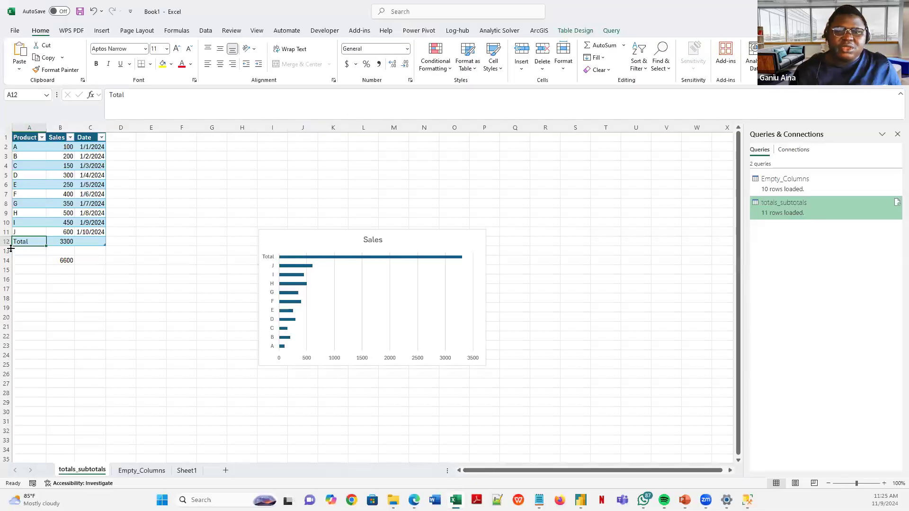
left_click(70, 261)
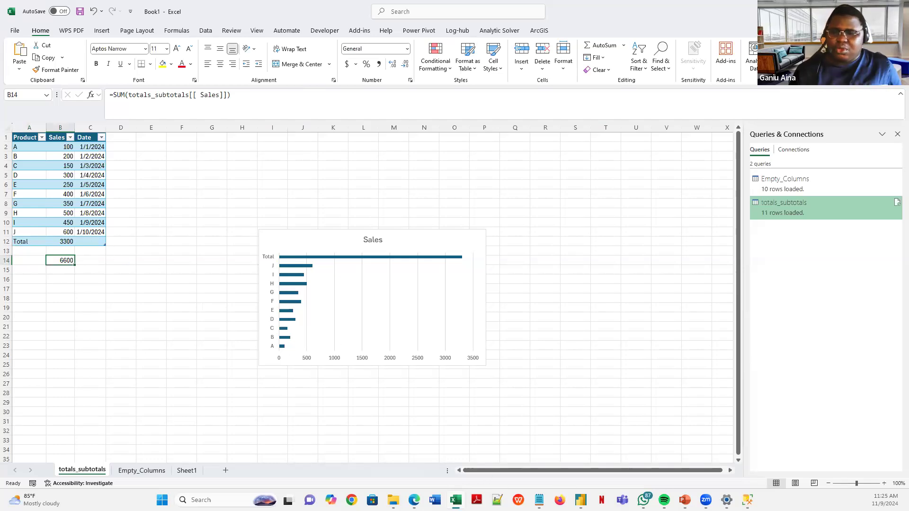
- Add totals_subtotals.txt as a new Text/CSV query in the 7 Golden Rules group
mouse_move(587, 497)
left_click(607, 455)
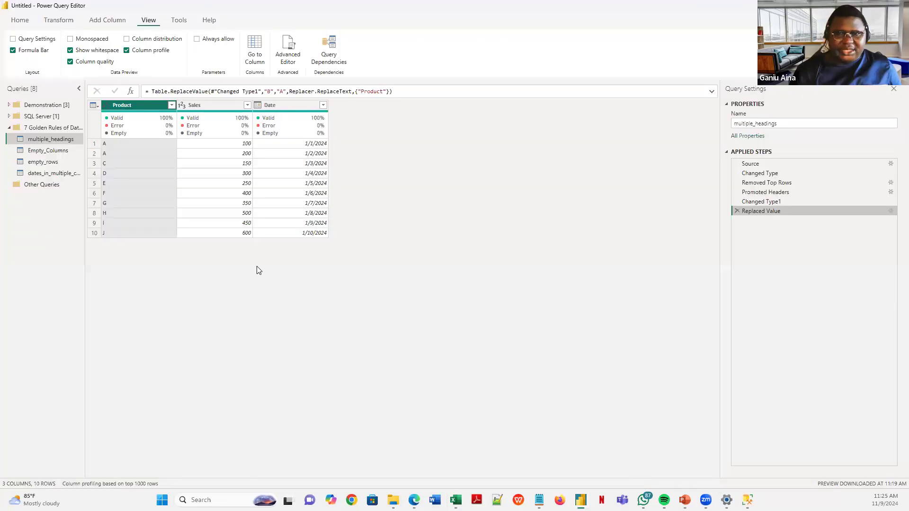
left_click(47, 128)
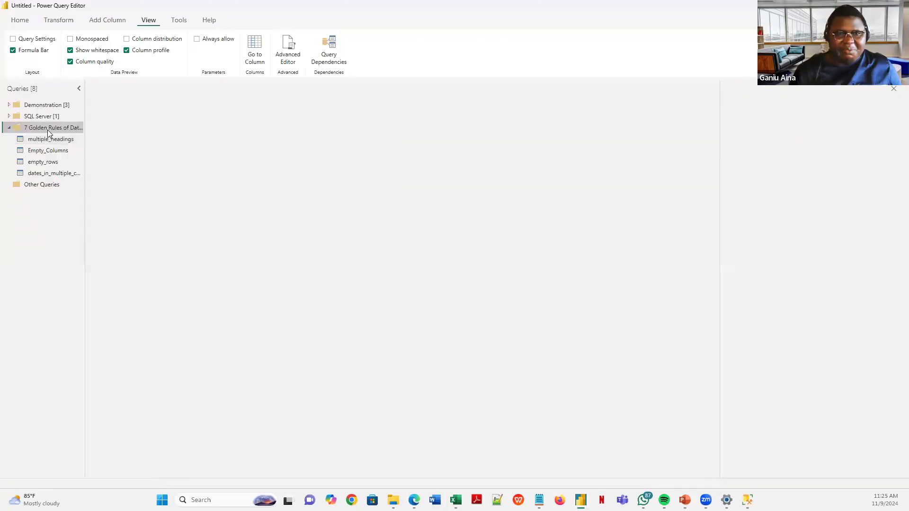
right_click(49, 128)
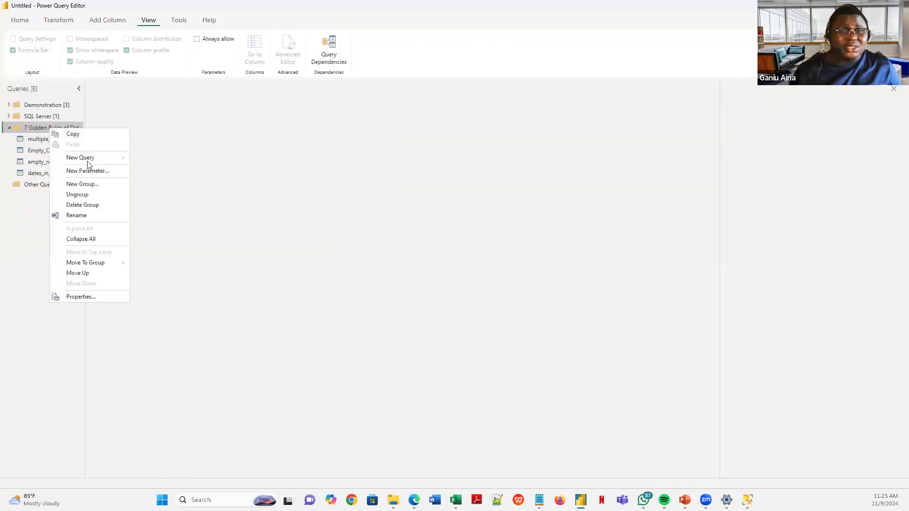
mouse_move(101, 161)
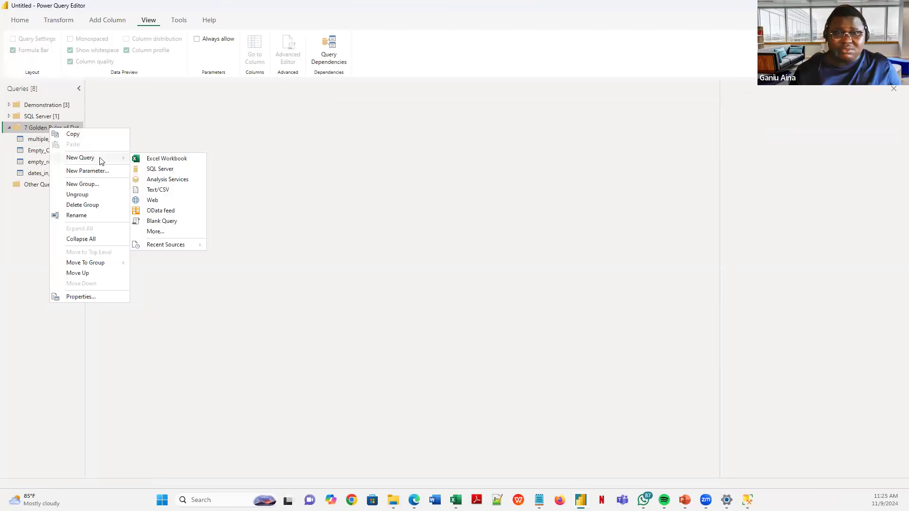
left_click(161, 190)
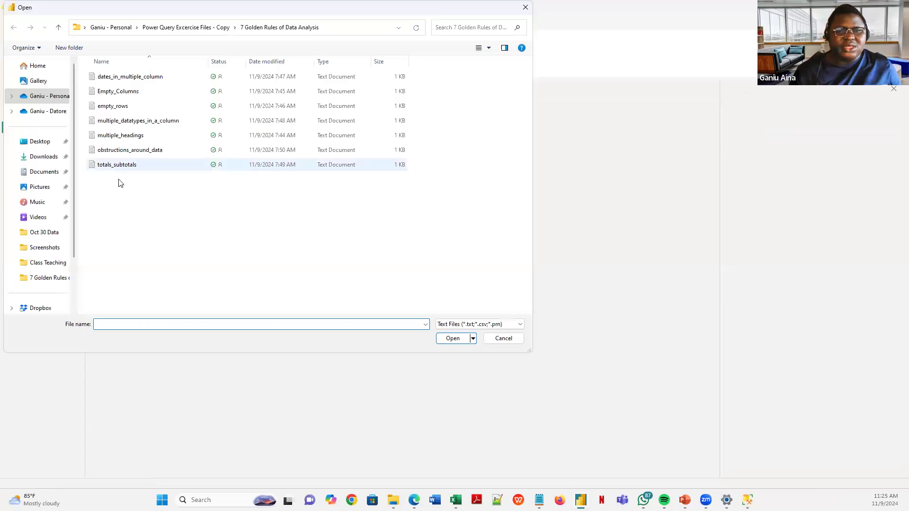
left_click(116, 166)
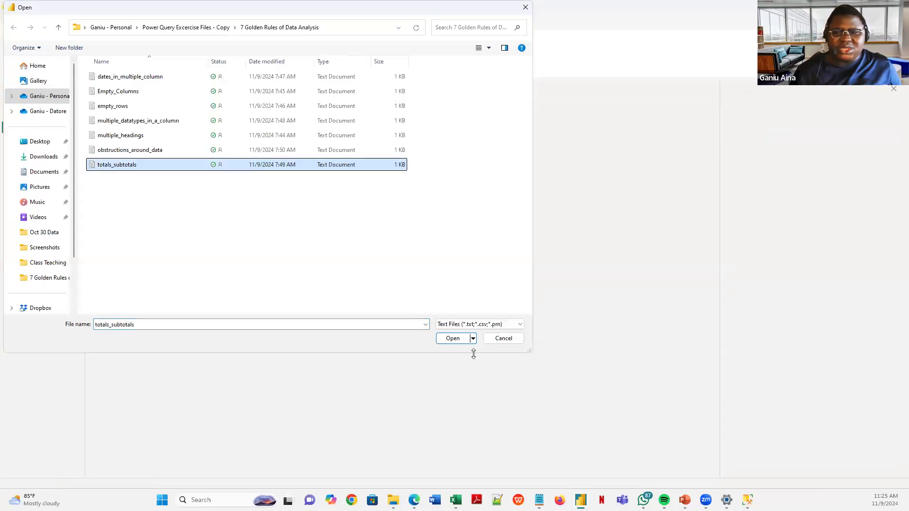
left_click(452, 339)
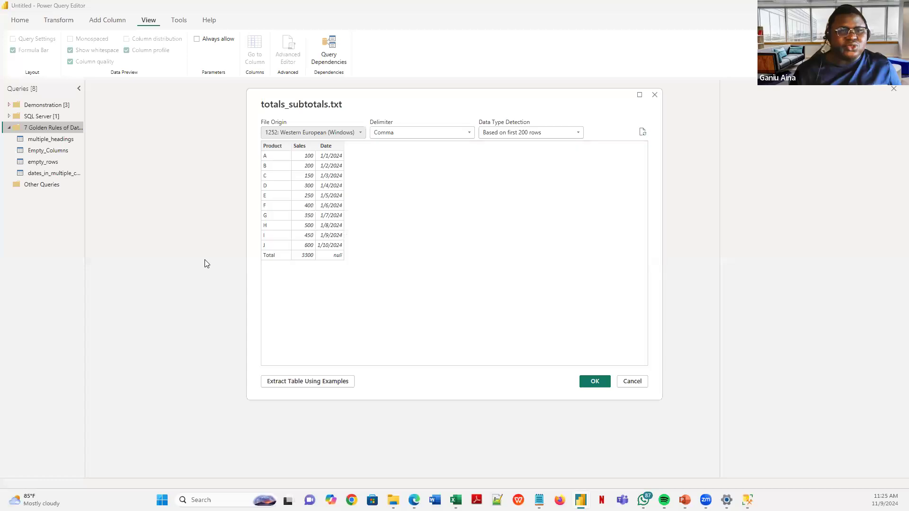
left_click(594, 381)
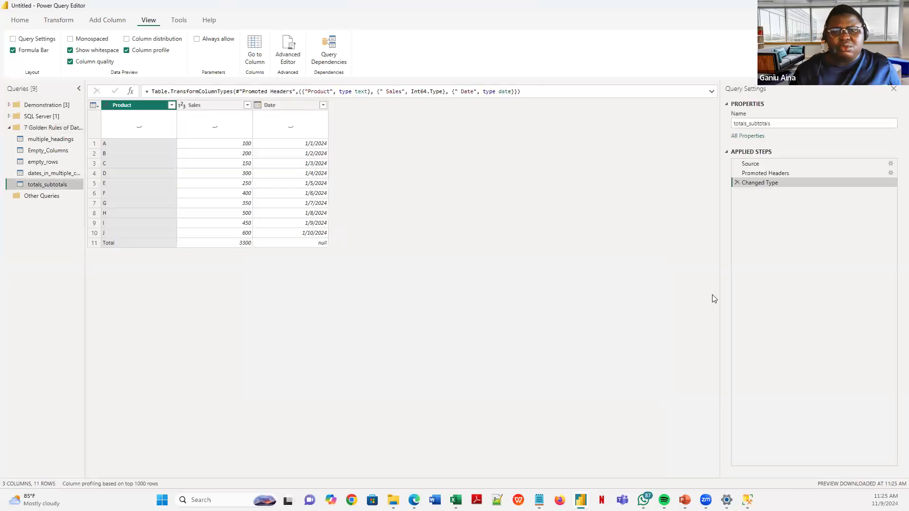
left_click(247, 107)
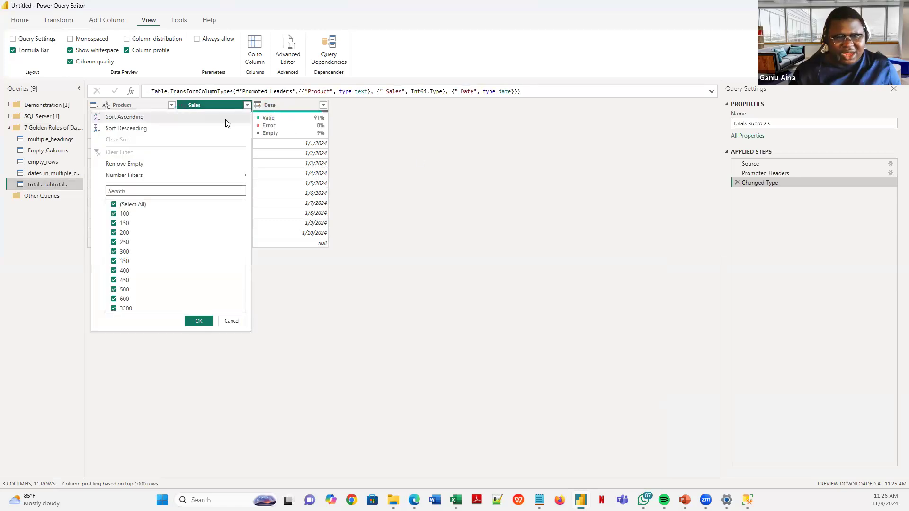
left_click(135, 128)
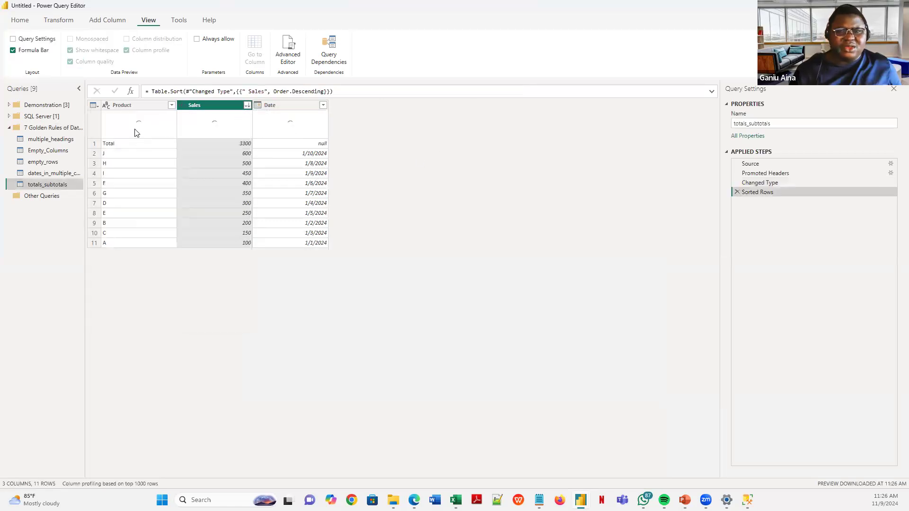
left_click(246, 108)
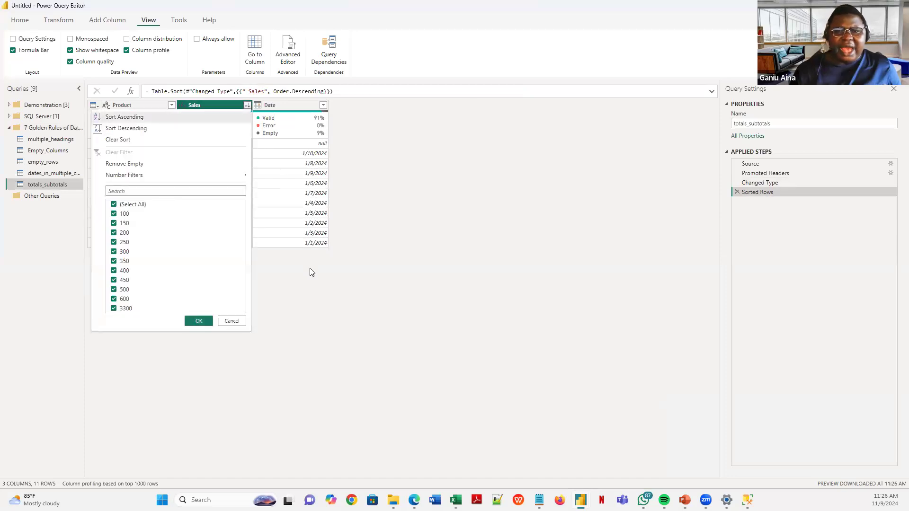
left_click(295, 296)
left_click(226, 143)
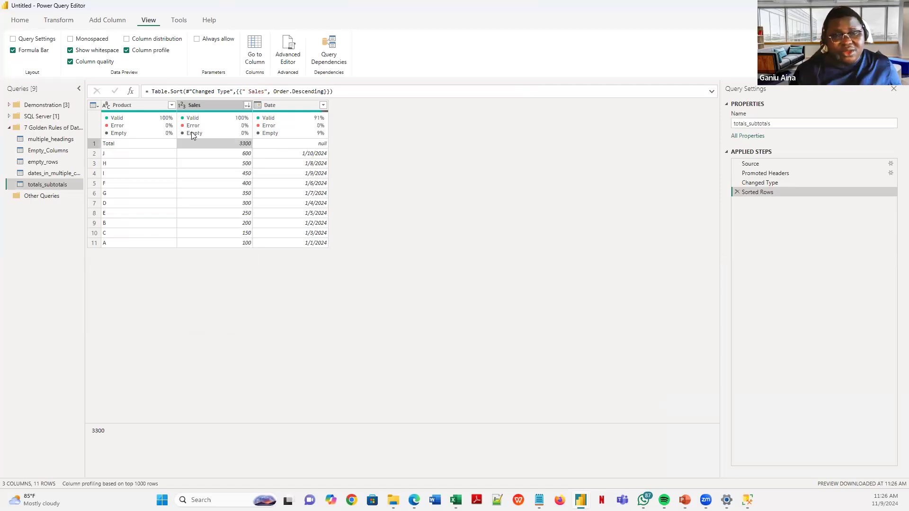
left_click(122, 144)
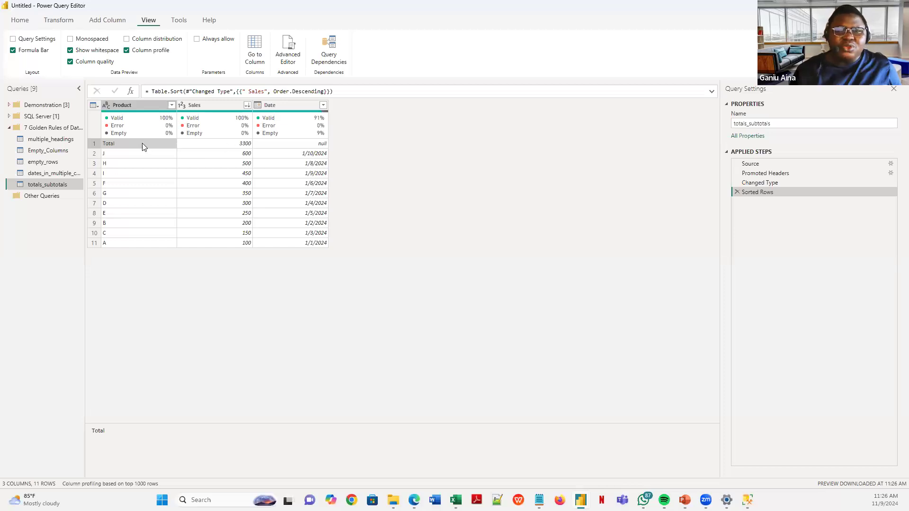
left_click(237, 145)
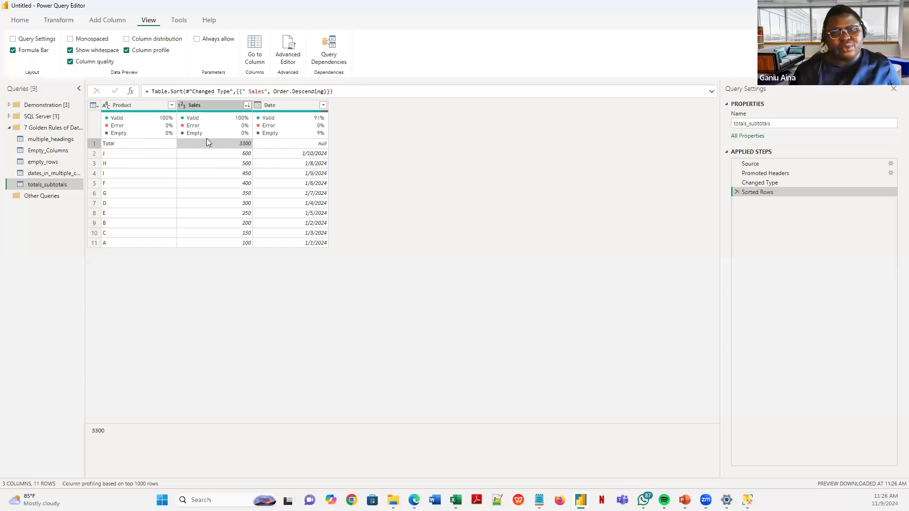
left_click(736, 192)
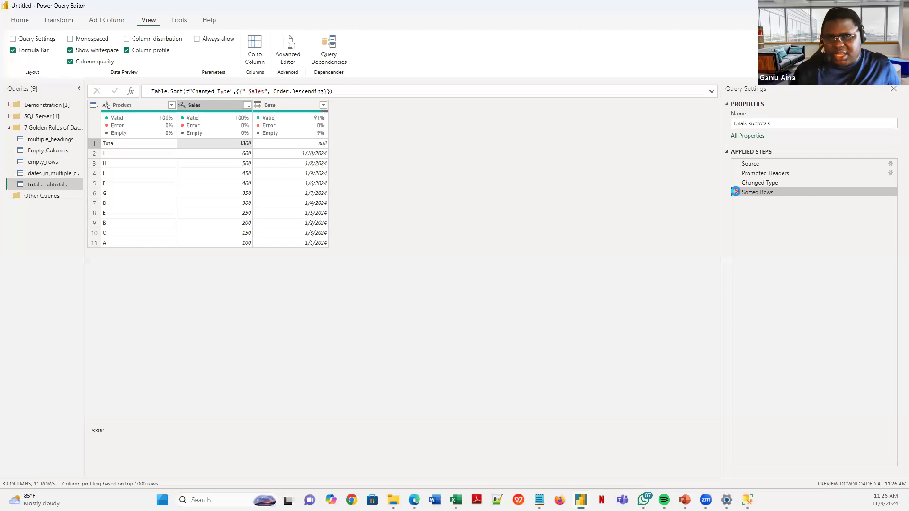
- Filter the Product column to exclude the Total row
left_click(171, 105)
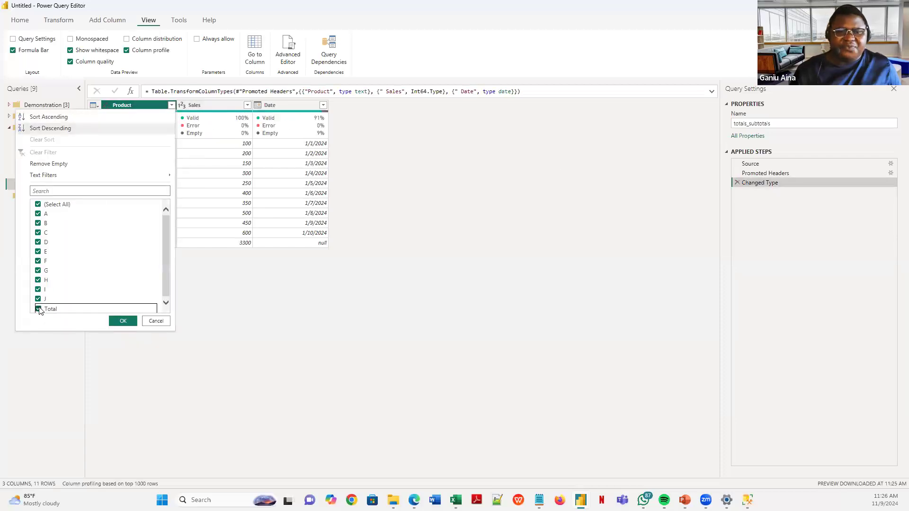
left_click(38, 309)
left_click(124, 321)
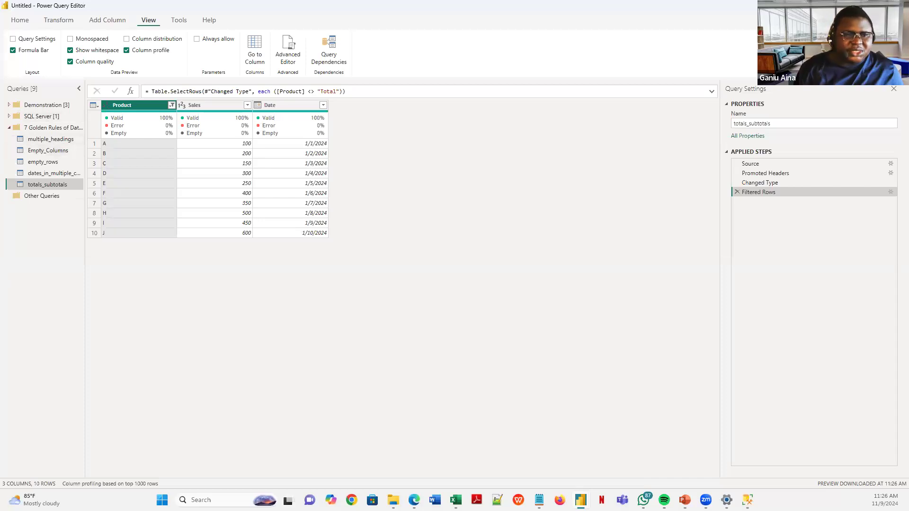
- Show the Rule 7 slide on obstructions around data in the slideshow
key("alt+Tab")
left_click(102, 377)
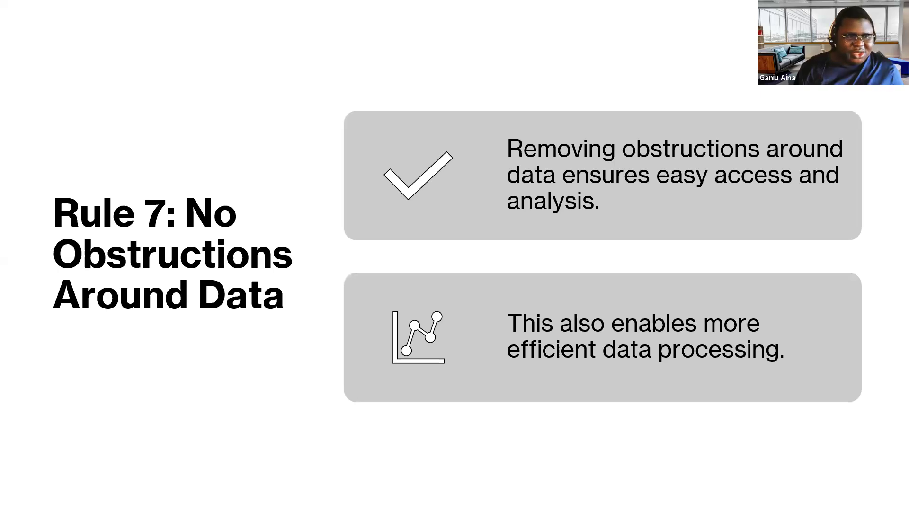
key("alt+Tab")
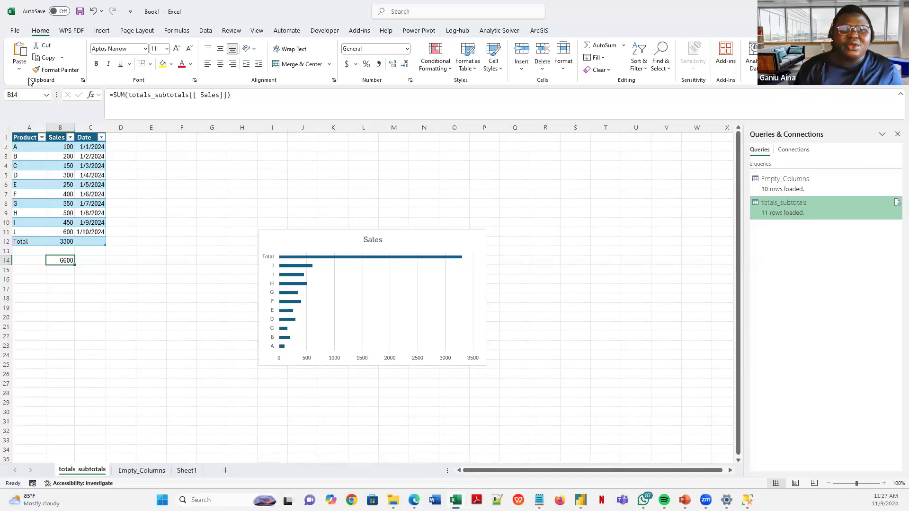
- Launch the Power Query Editor from Excel's Data > Get Data menu
left_click(209, 32)
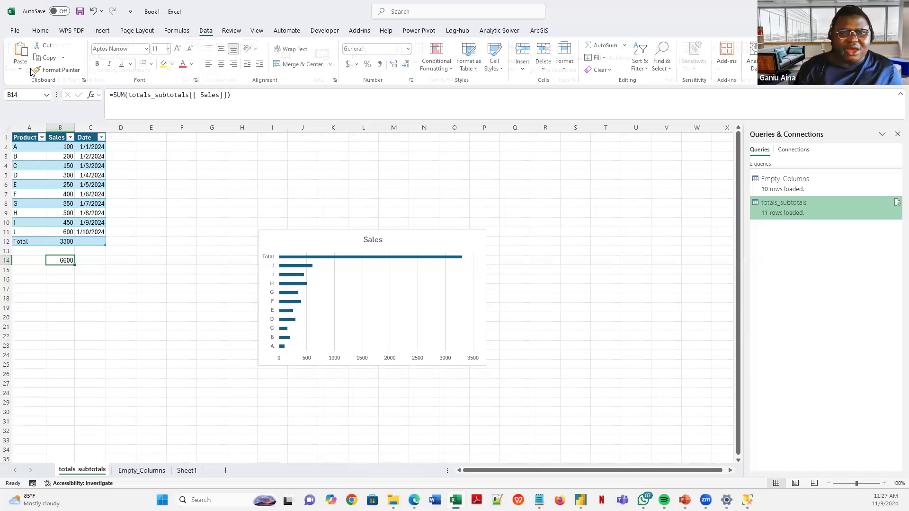
left_click(18, 69)
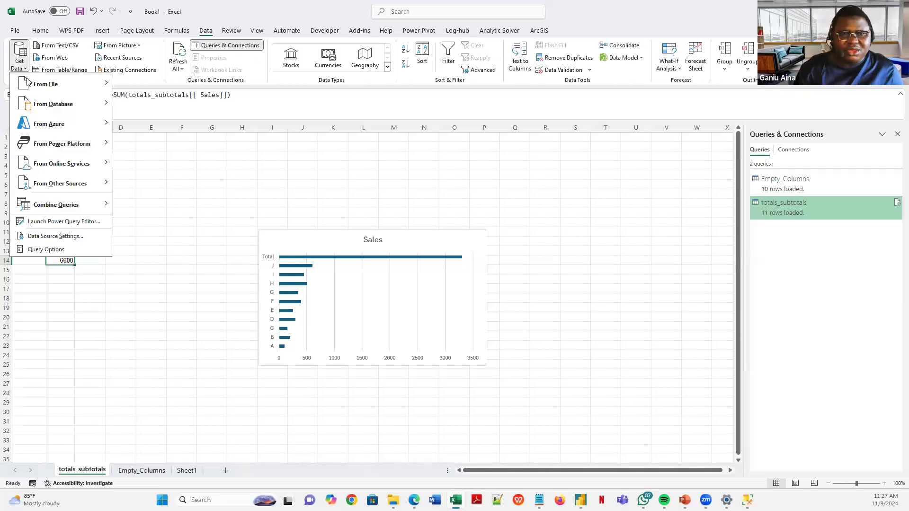
left_click(71, 223)
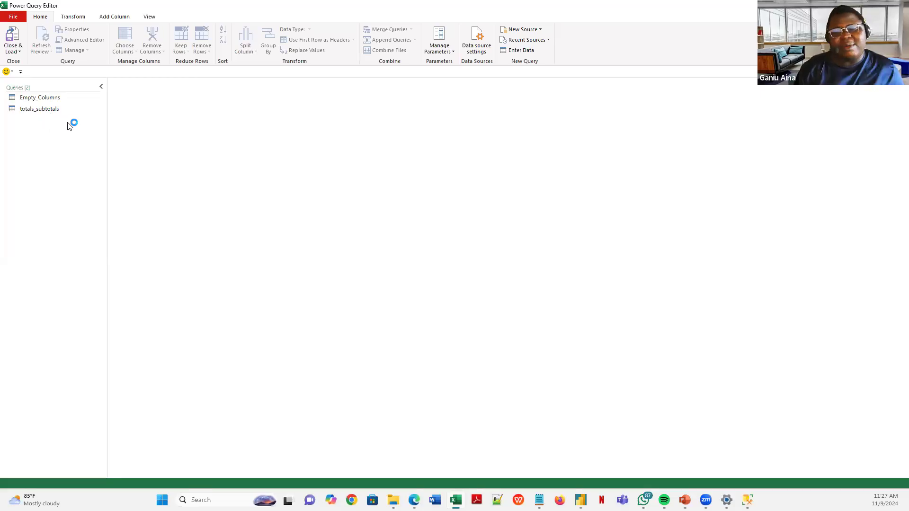
- Create a Text/CSV query from obstructions_around_data.txt, then choose Close & Load To
right_click(51, 126)
mouse_move(84, 144)
mouse_move(180, 146)
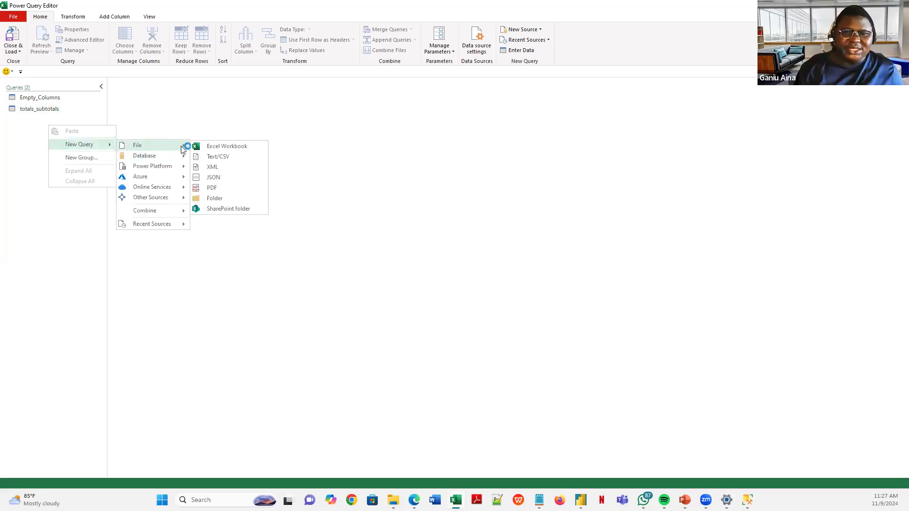
left_click(212, 158)
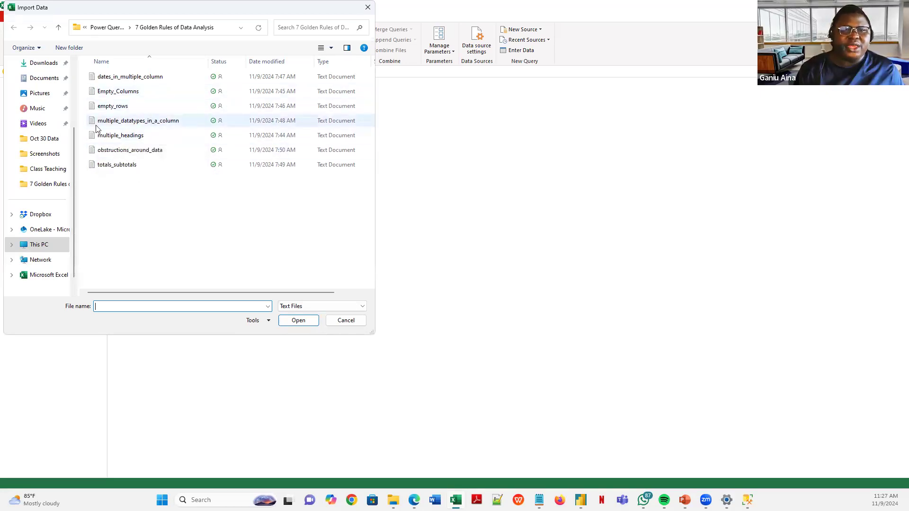
left_click(131, 150)
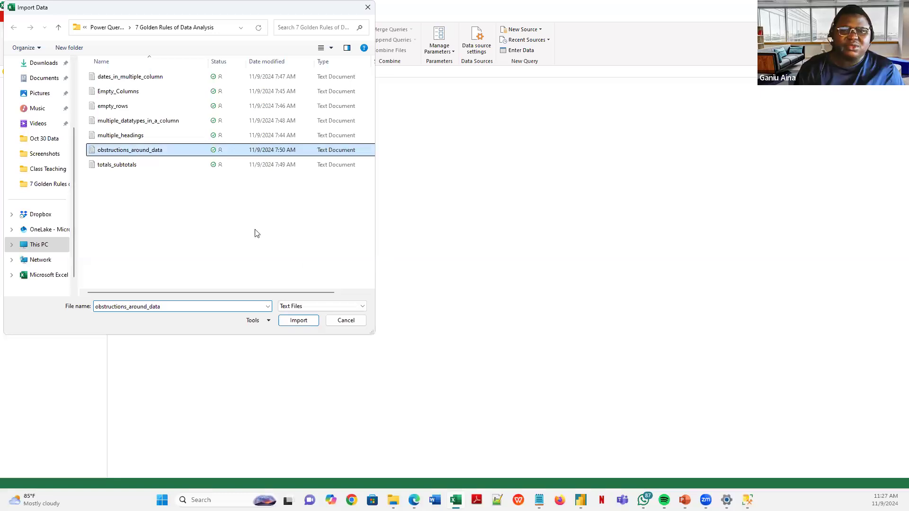
left_click(292, 317)
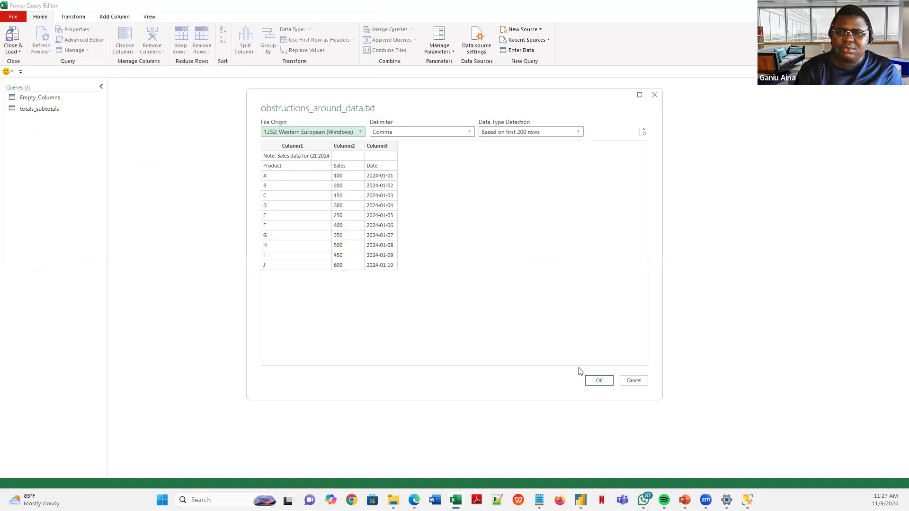
left_click(599, 381)
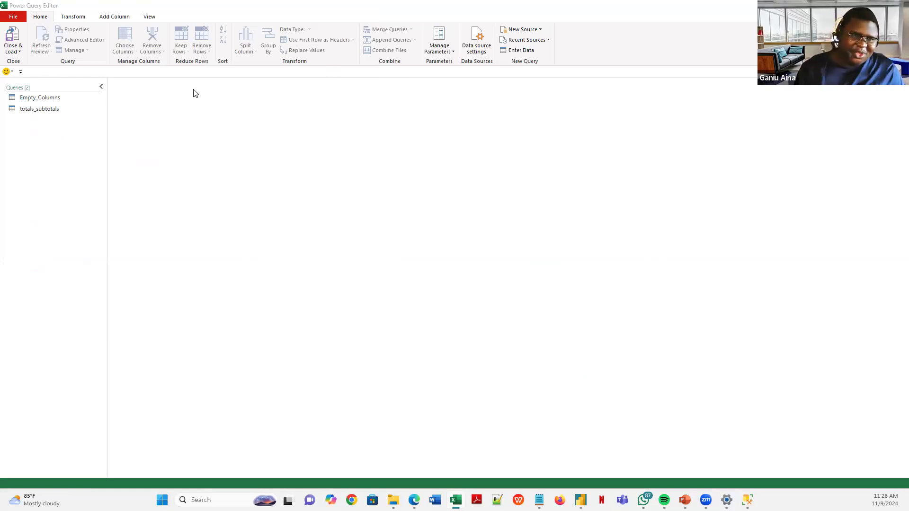
left_click(20, 52)
left_click(44, 72)
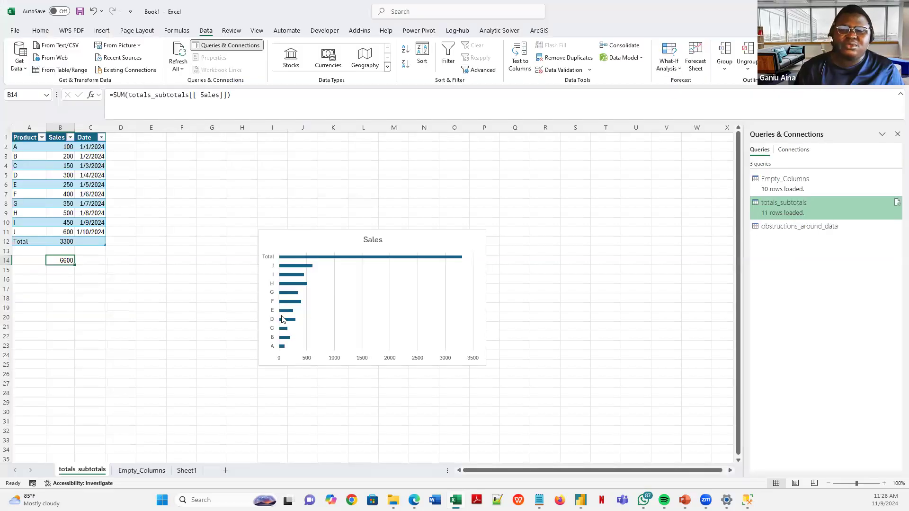
- Load the query into the workbook and select the note row A2:C2
left_click(523, 282)
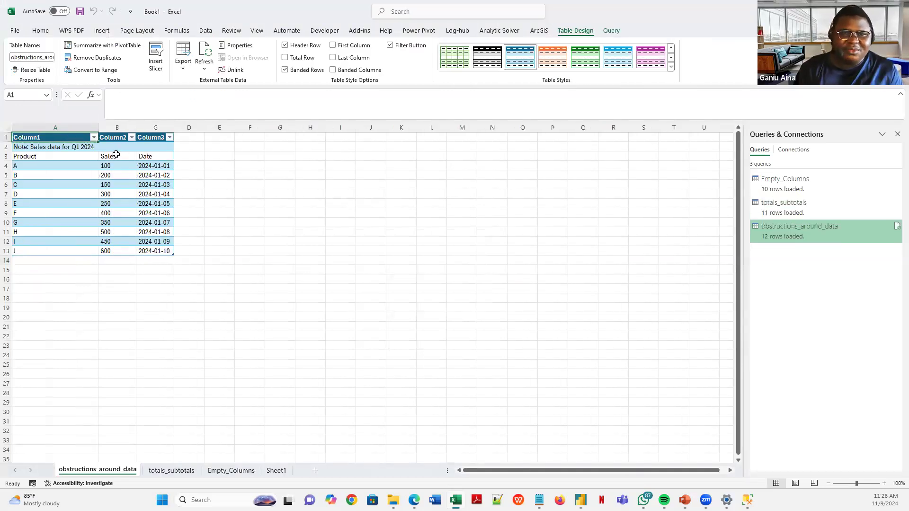
left_click(95, 148)
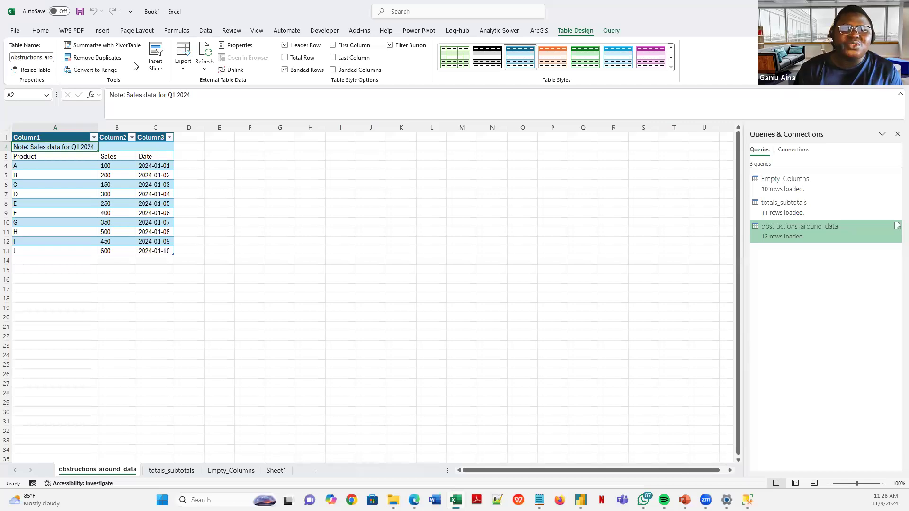
left_click(160, 150, "shift")
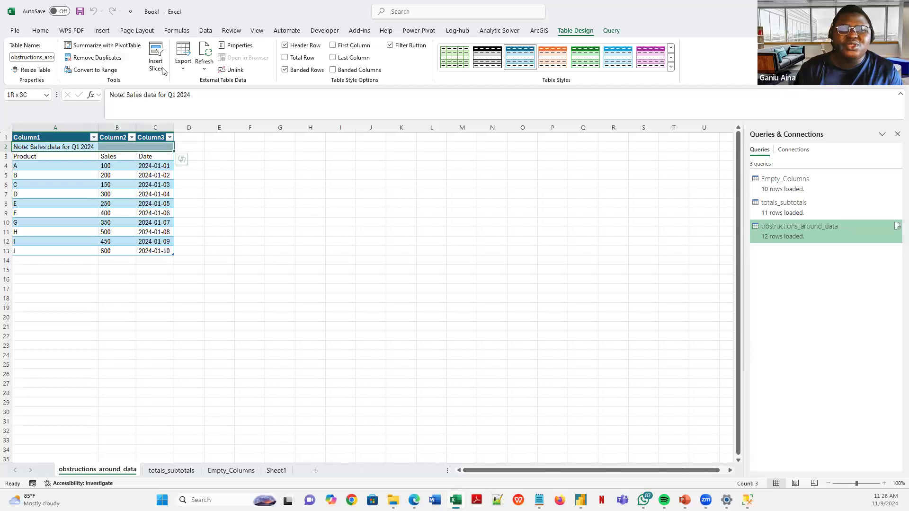
- Inspect the Product, Sales and Date header labels and cells A1–A3, then switch to Power BI
left_click(78, 174)
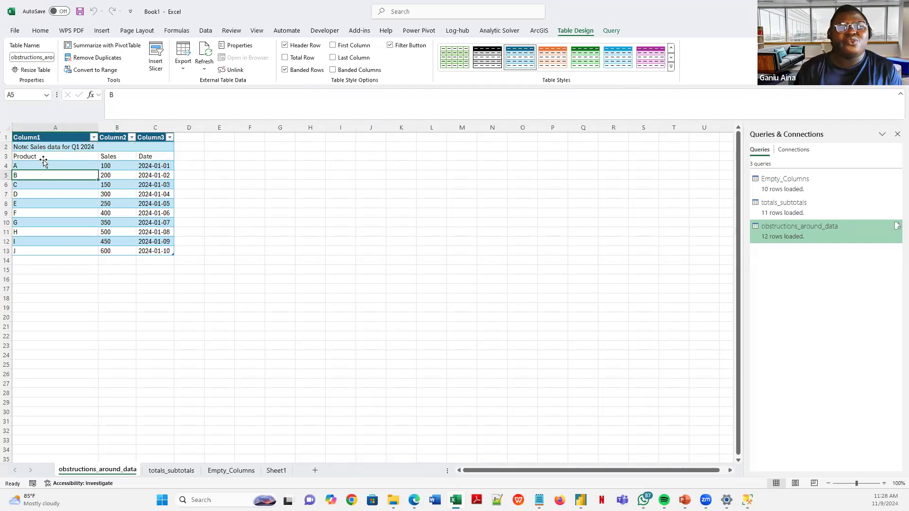
key("Up")
key("Up")
key("Right")
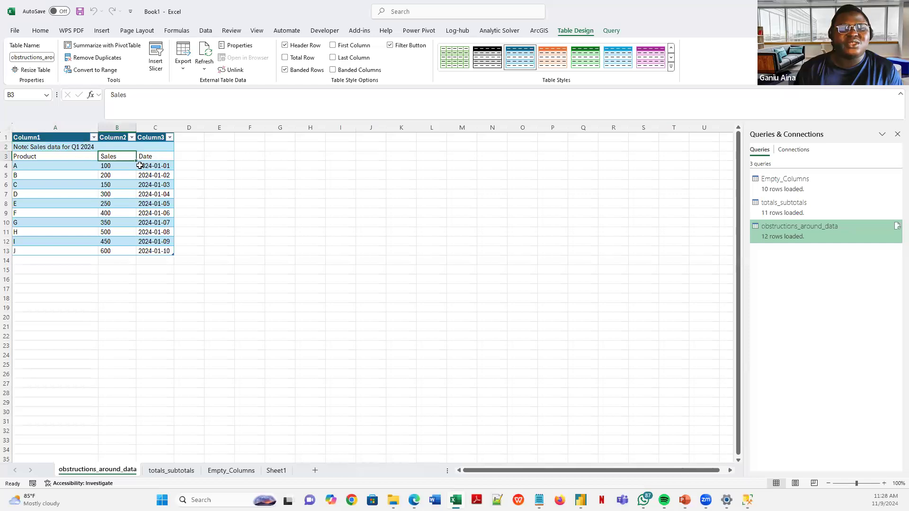
key("Right")
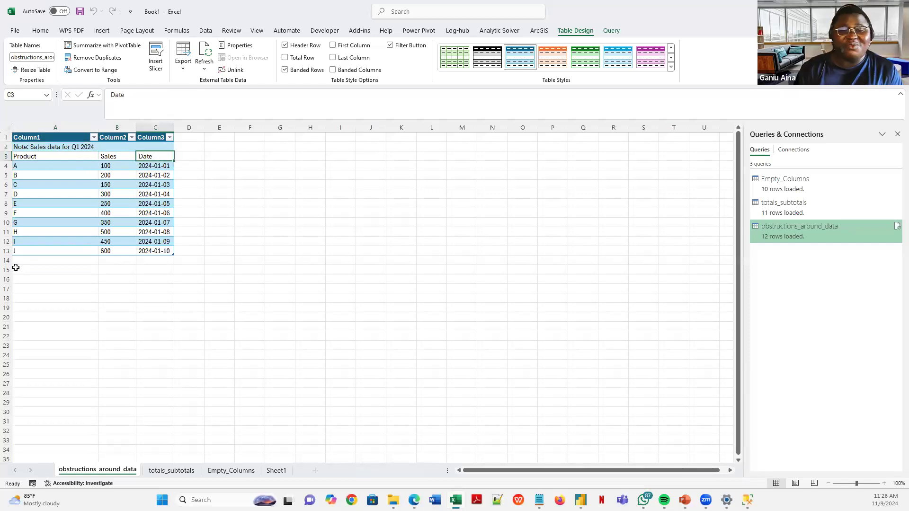
left_click(57, 140)
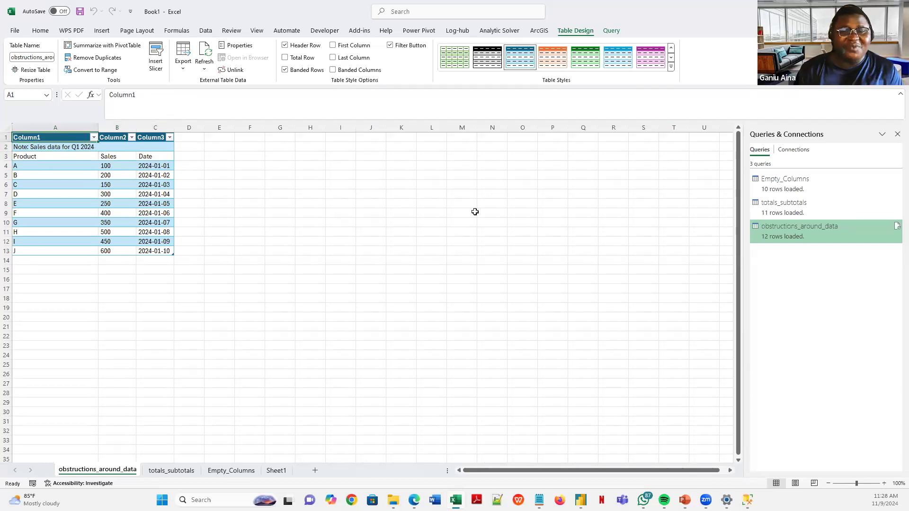
left_click(35, 147)
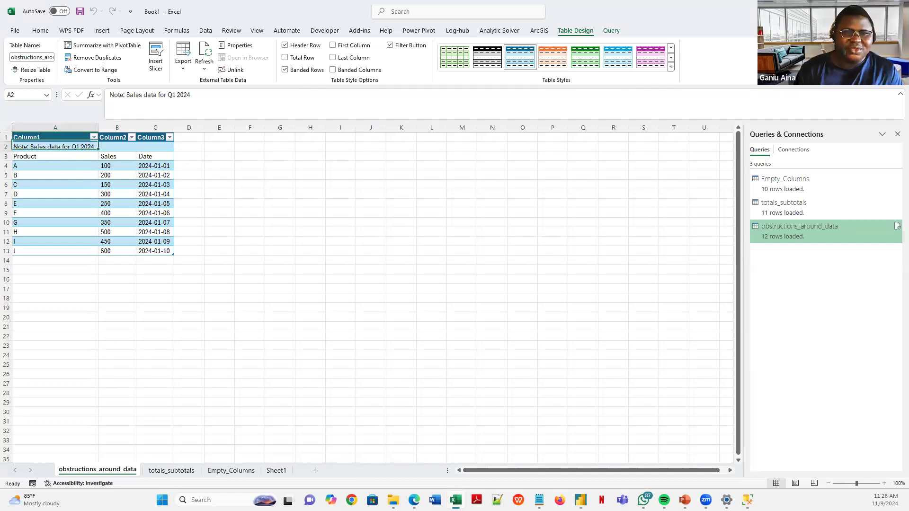
left_click(54, 158)
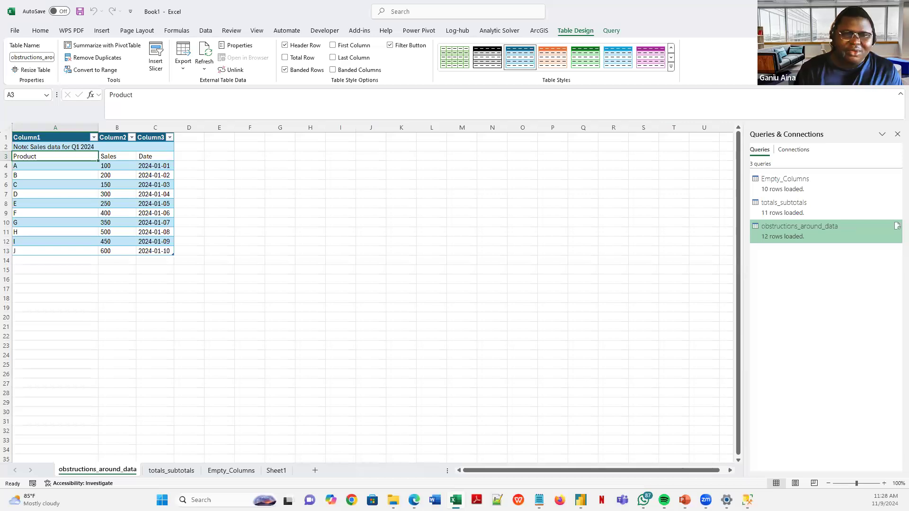
key("alt+Tab")
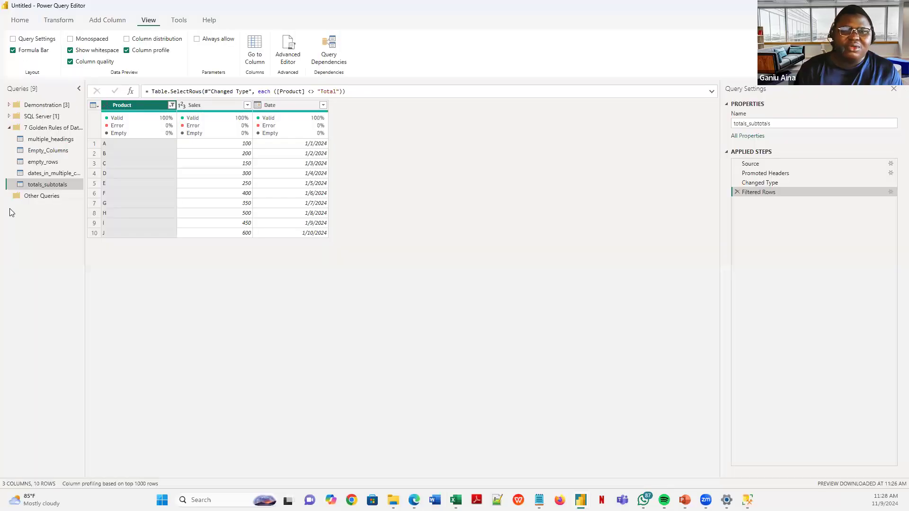
- Import obstructions_around_data.txt as a new Text/CSV query in the 7 Golden Rules group
right_click(41, 128)
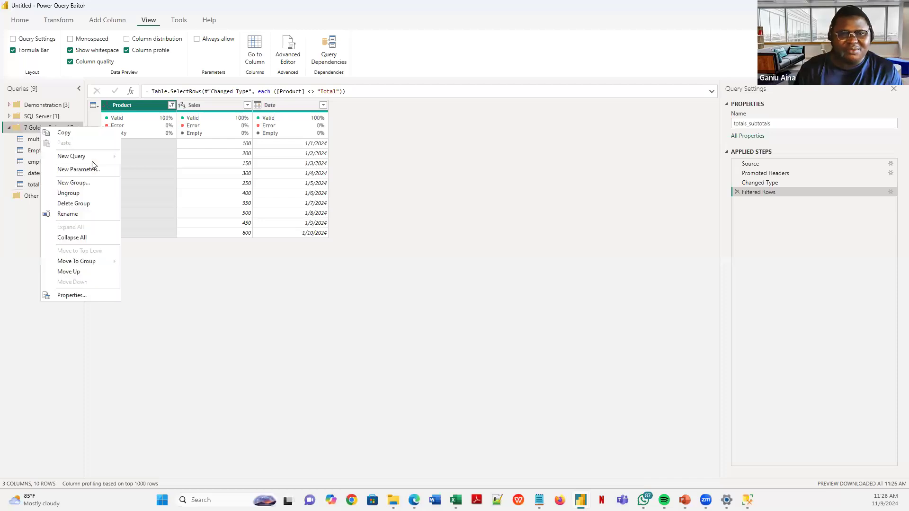
mouse_move(94, 156)
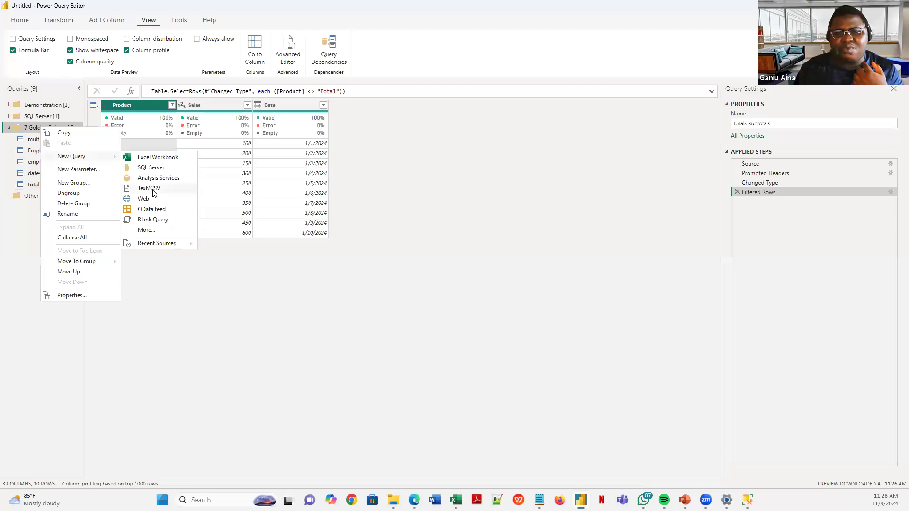
left_click(138, 196)
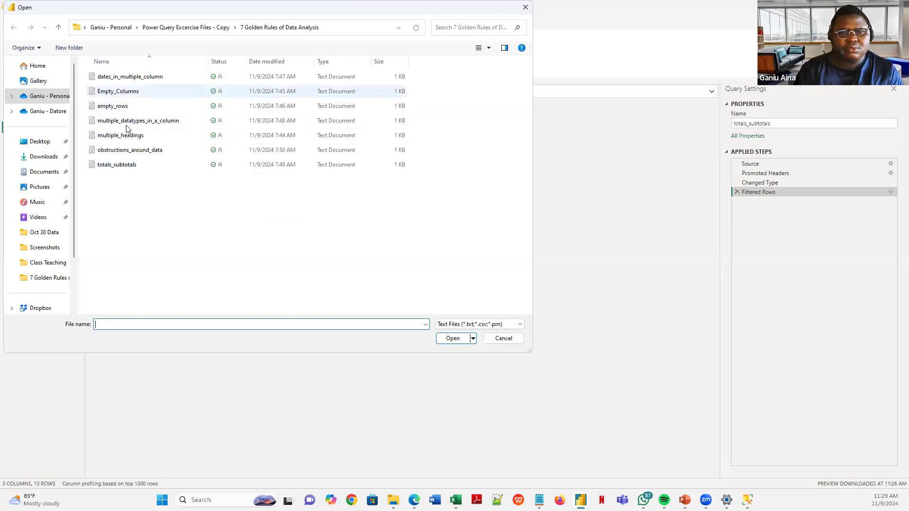
left_click(114, 152)
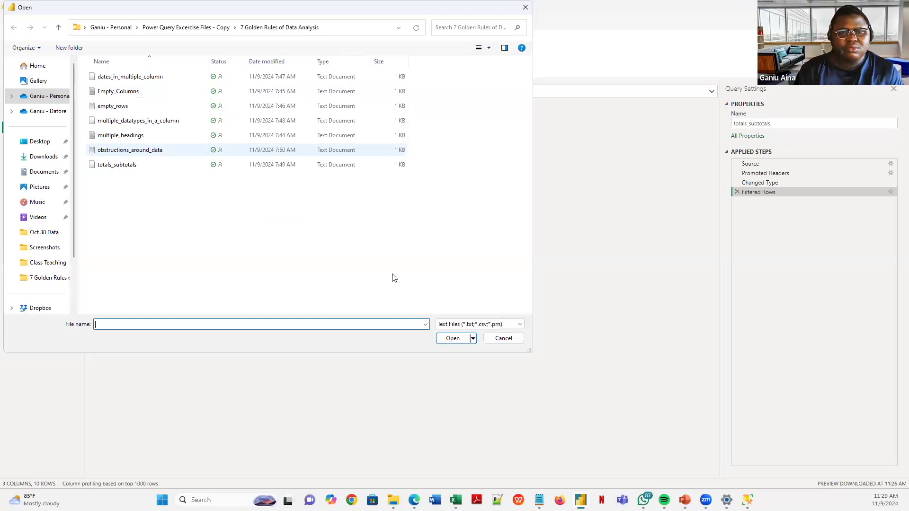
left_click(453, 339)
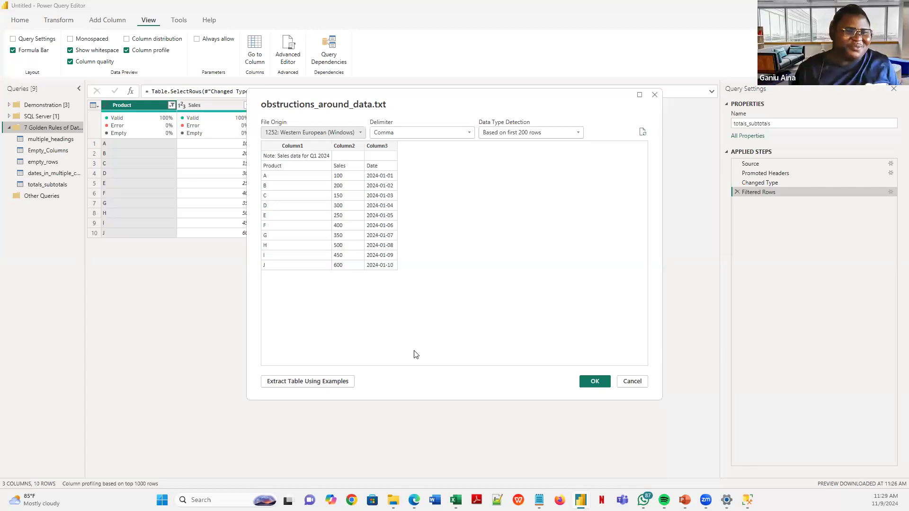
left_click(590, 382)
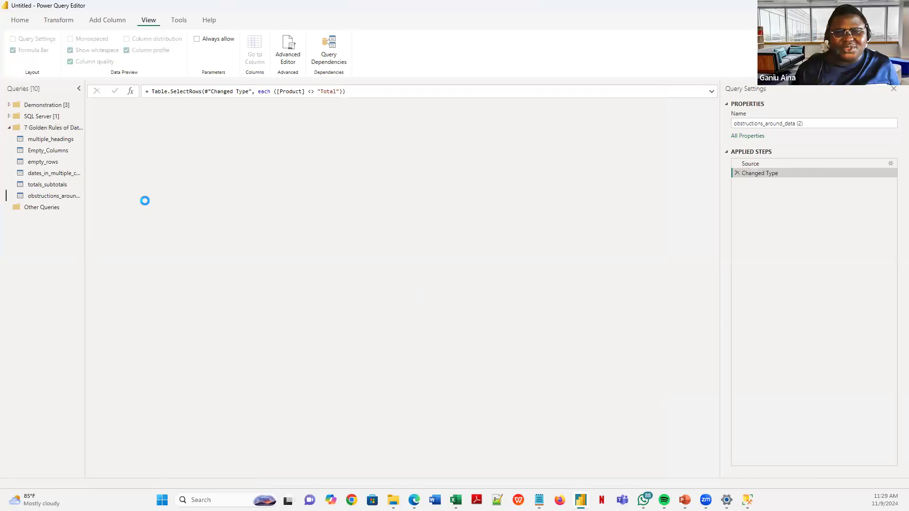
- Remove the top 2 rows from obstructions_around_data (2)
left_click(21, 20)
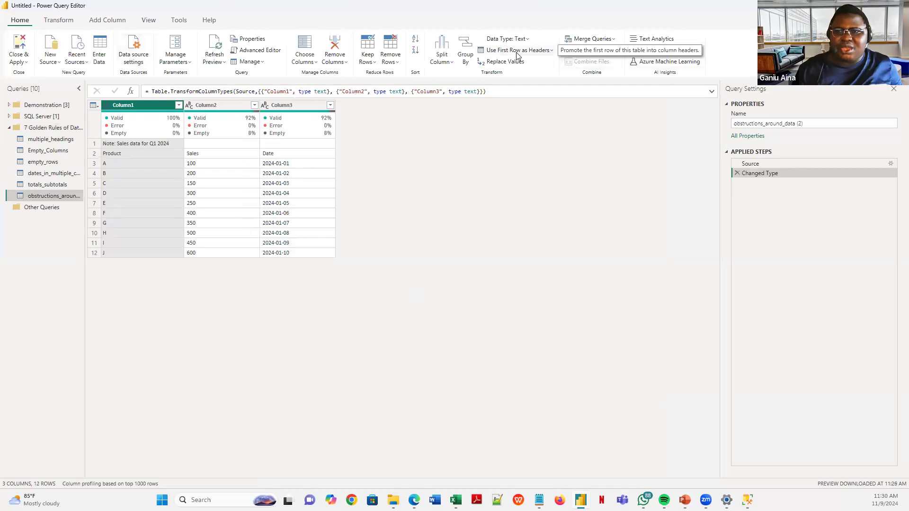
left_click(397, 66)
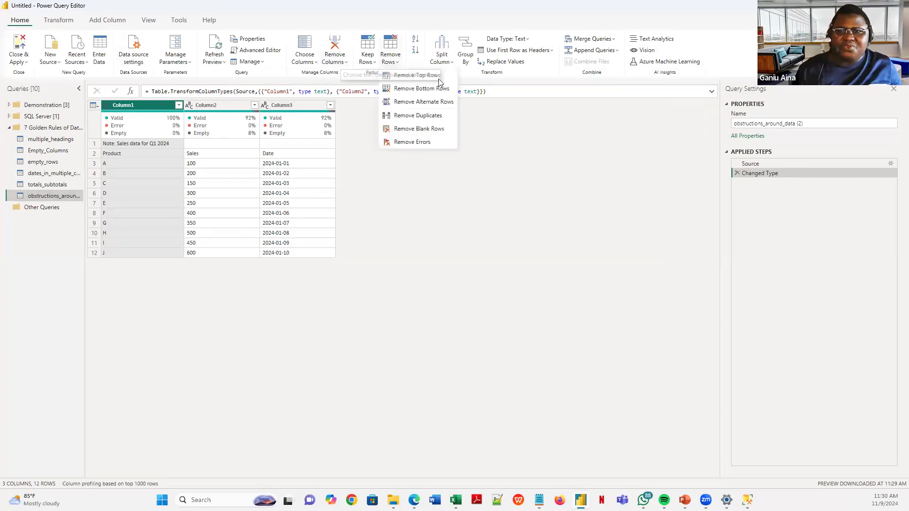
left_click(434, 78)
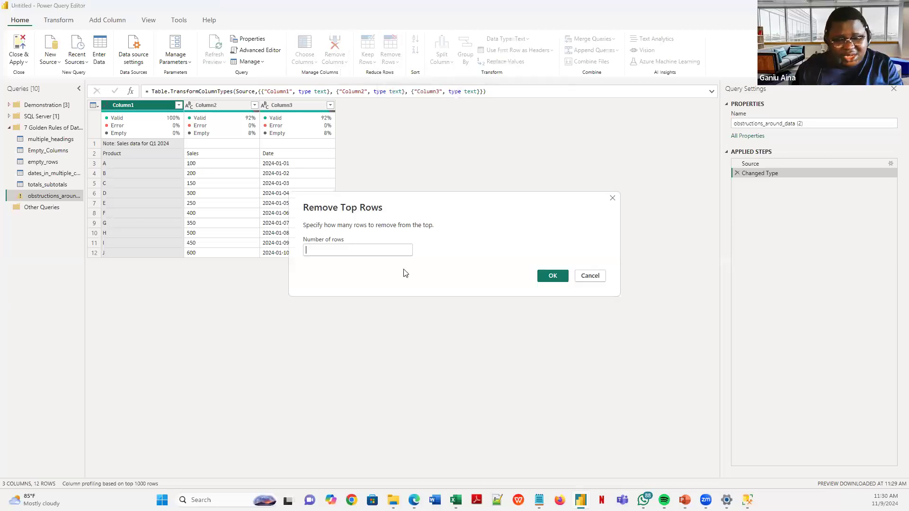
type("2")
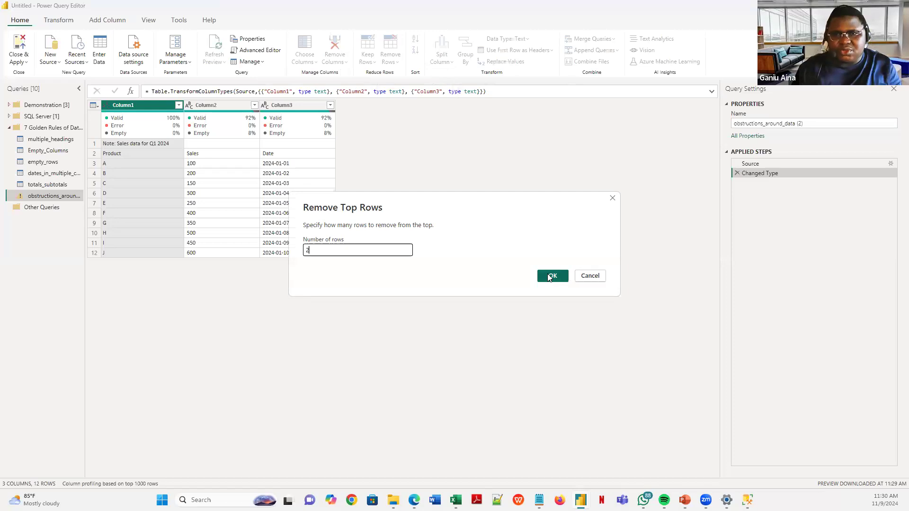
left_click(550, 276)
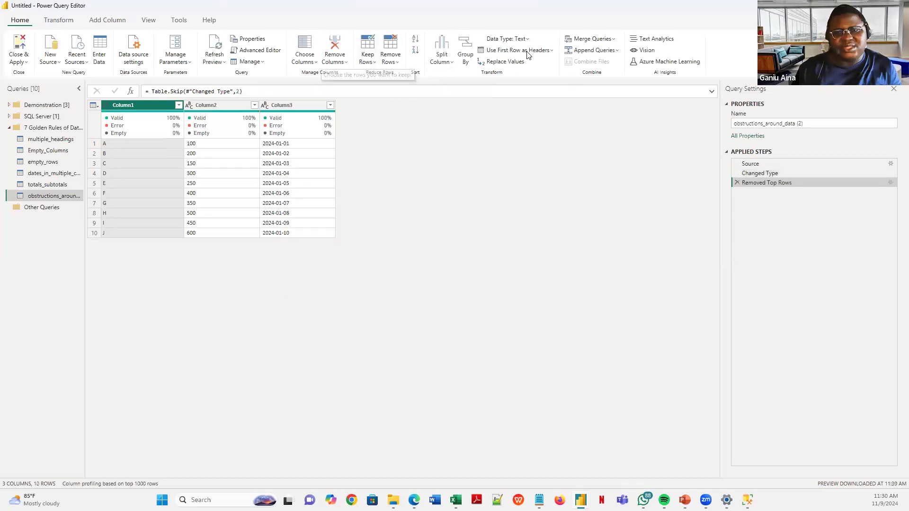
- Promote the first remaining row to headers and return to the slide show
left_click(500, 52)
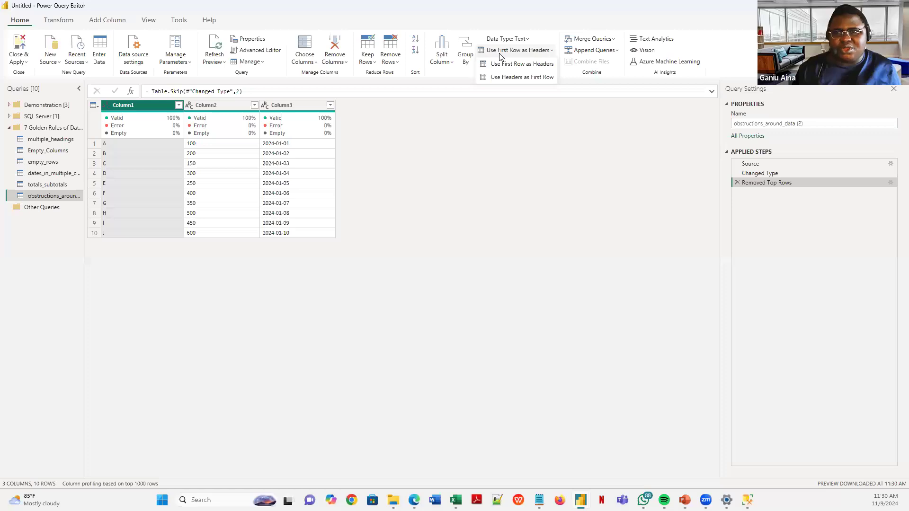
left_click(515, 64)
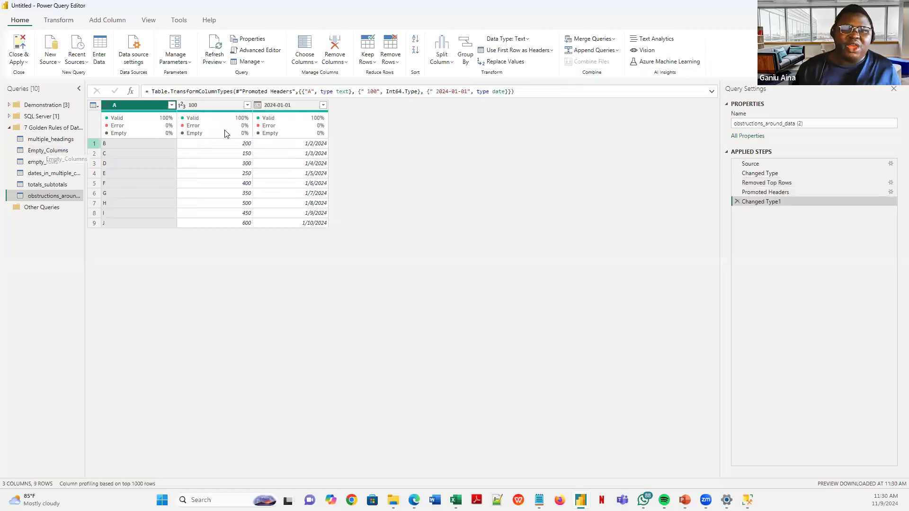
left_click(21, 62)
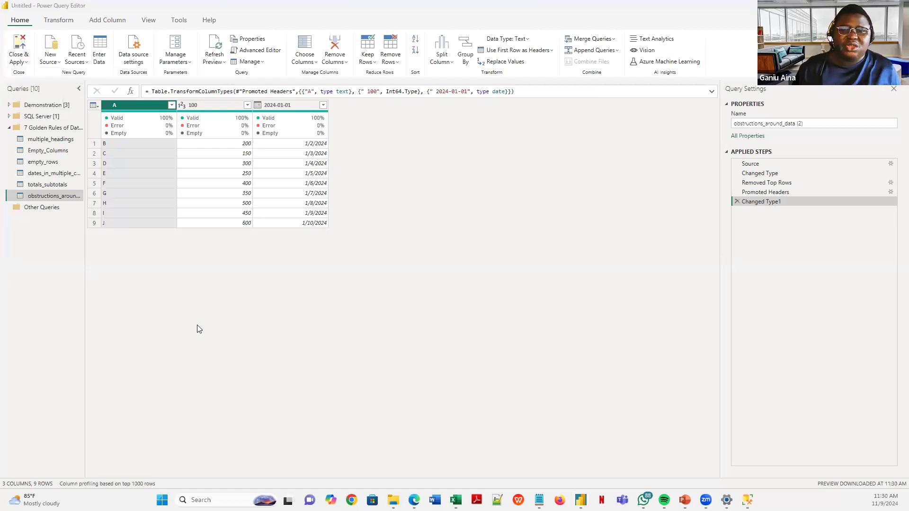
key("alt+Tab")
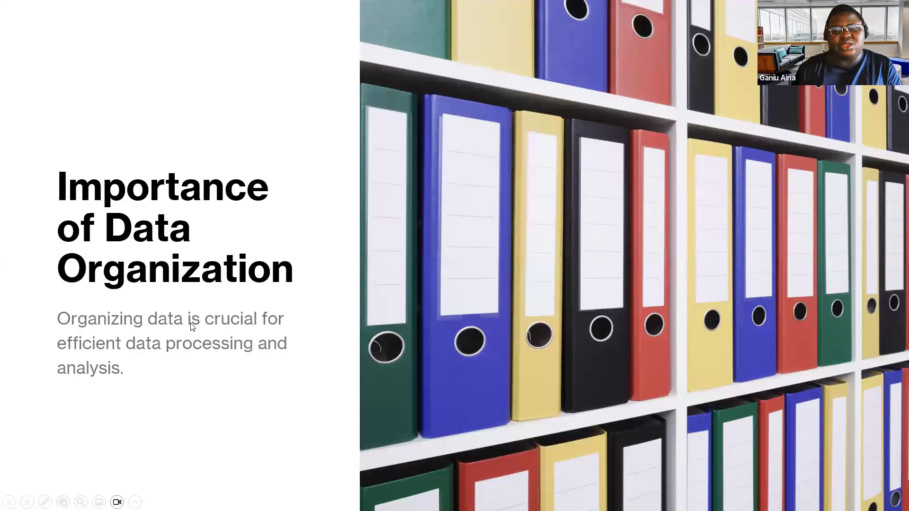
- Exit the slide show and display slide 28, 'Common Data Cleaning Steps', for editing
key("Escape")
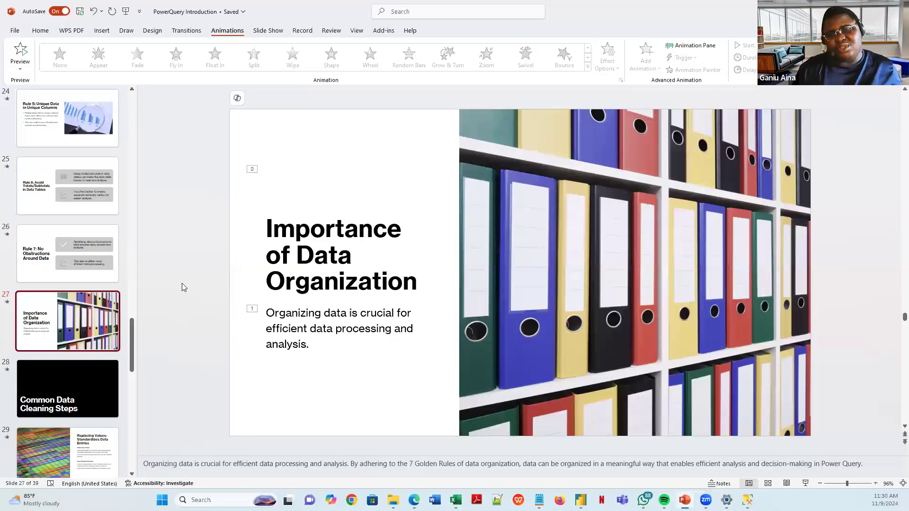
left_click(69, 379)
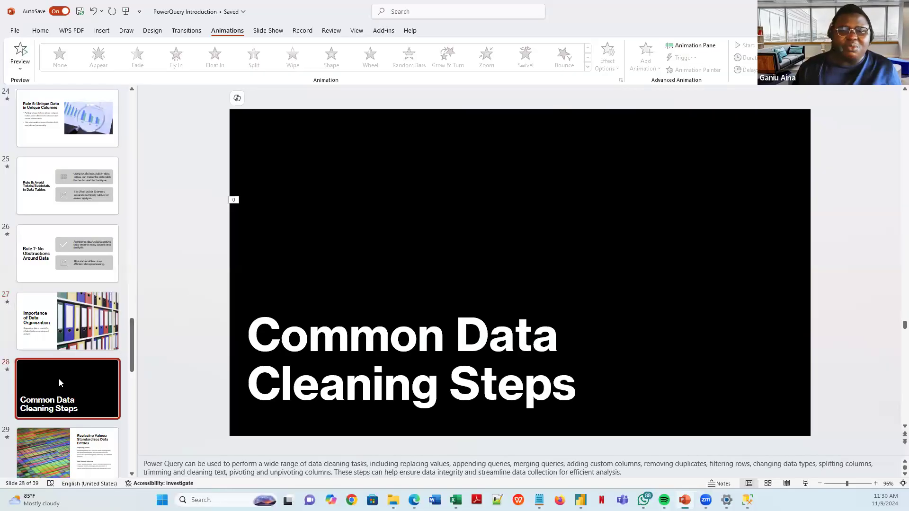
scroll(70, 285, "down", 3)
scroll(68, 289, "down", 8)
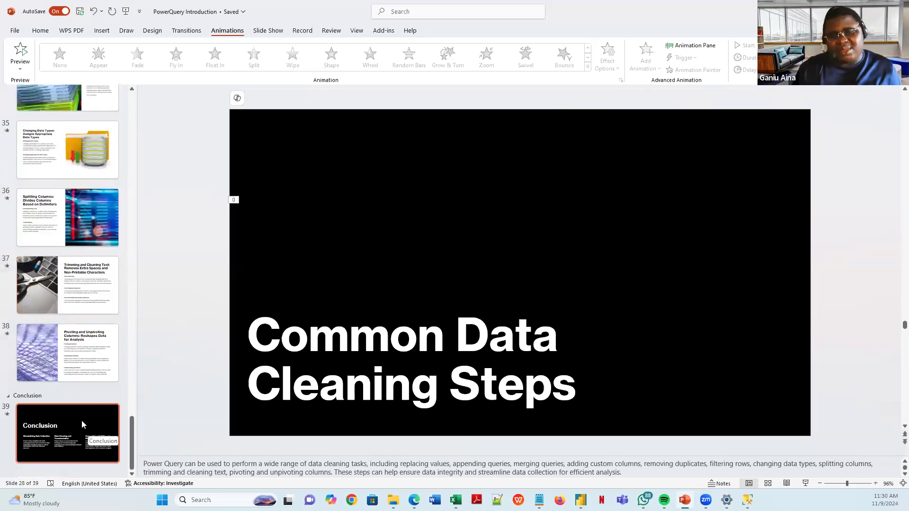
scroll(70, 342, "up", 6)
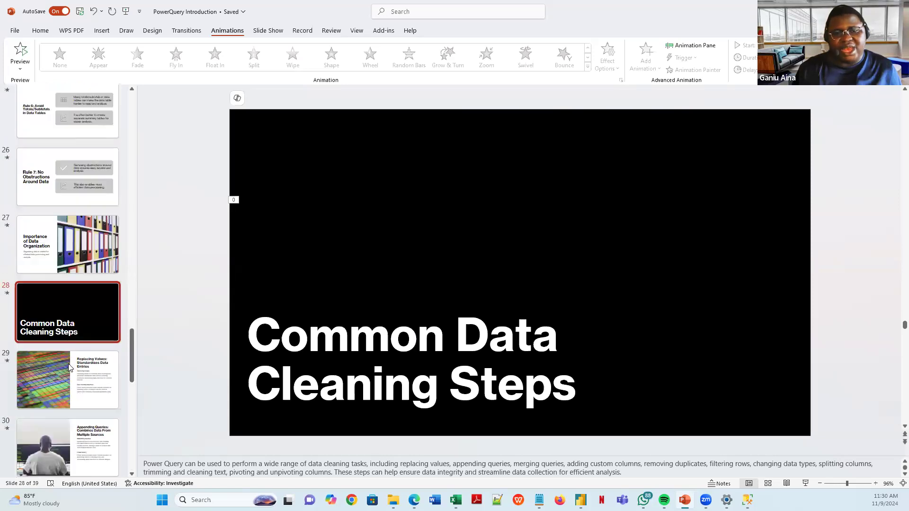